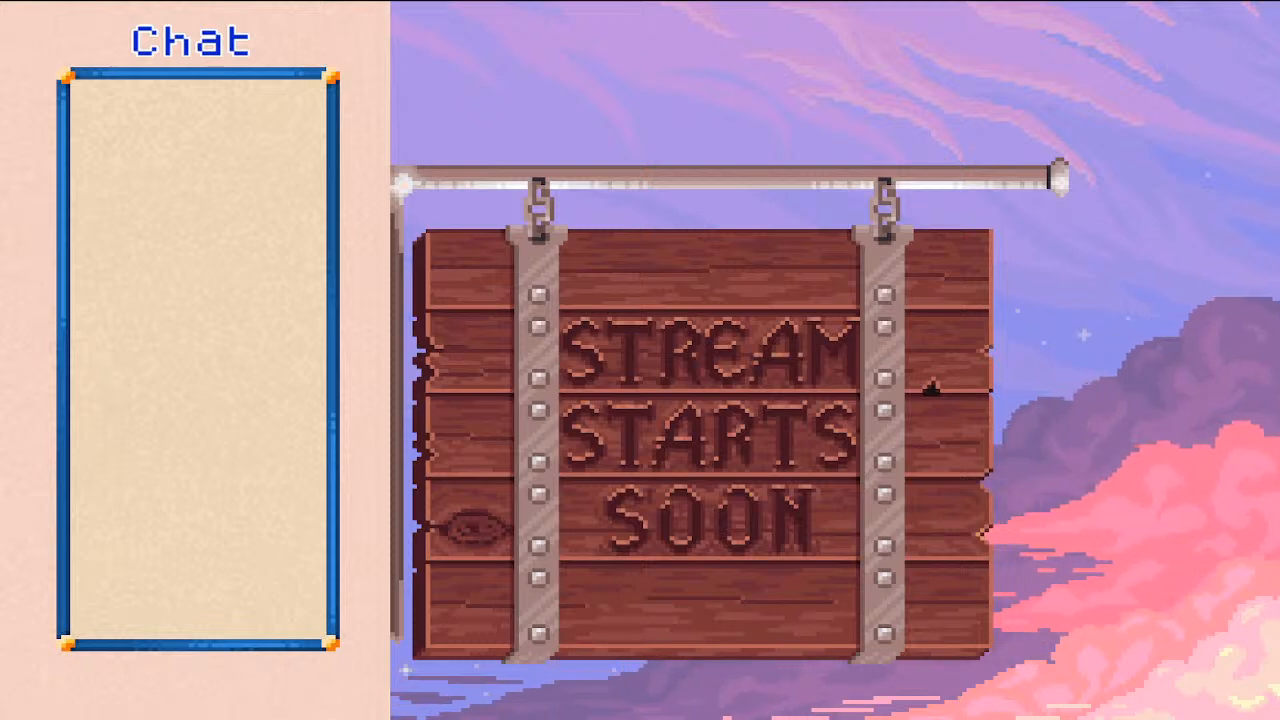
Switch the stream to the Live Scene, then switch to the browser and show the D&D Monster Deconstruction Check List spreadsheet.
left_click(68, 483)
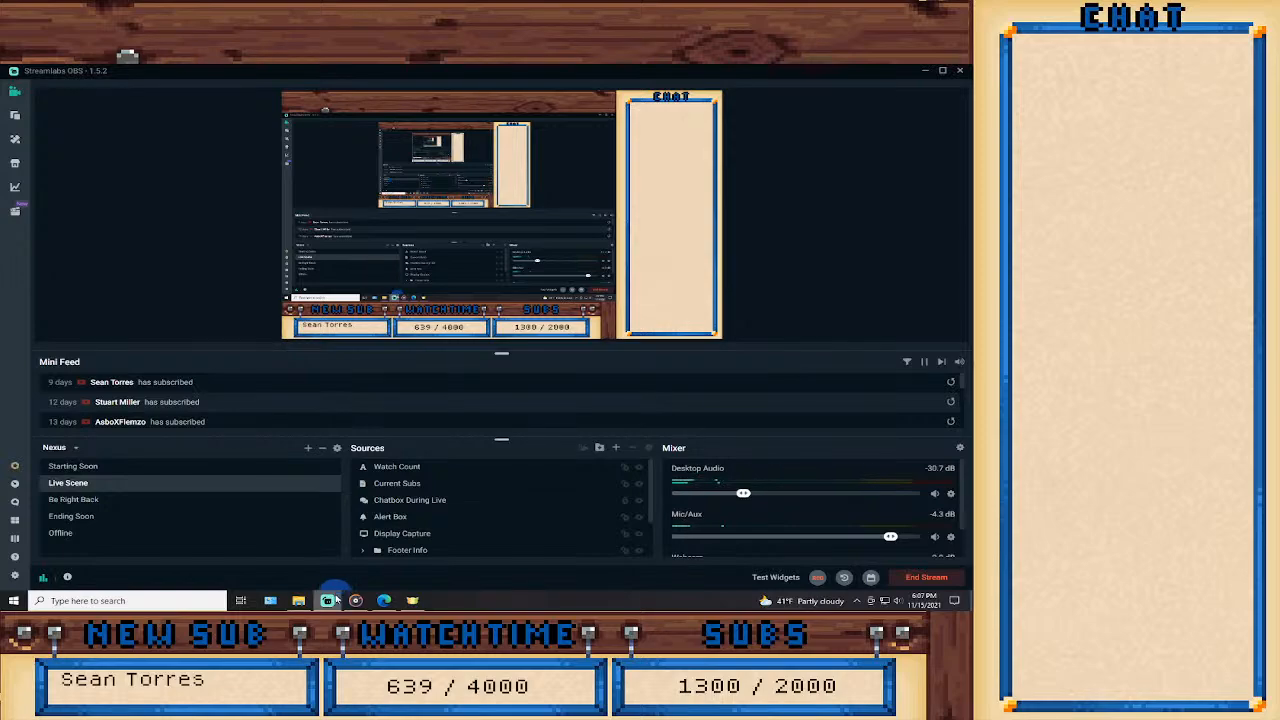
left_click(327, 600)
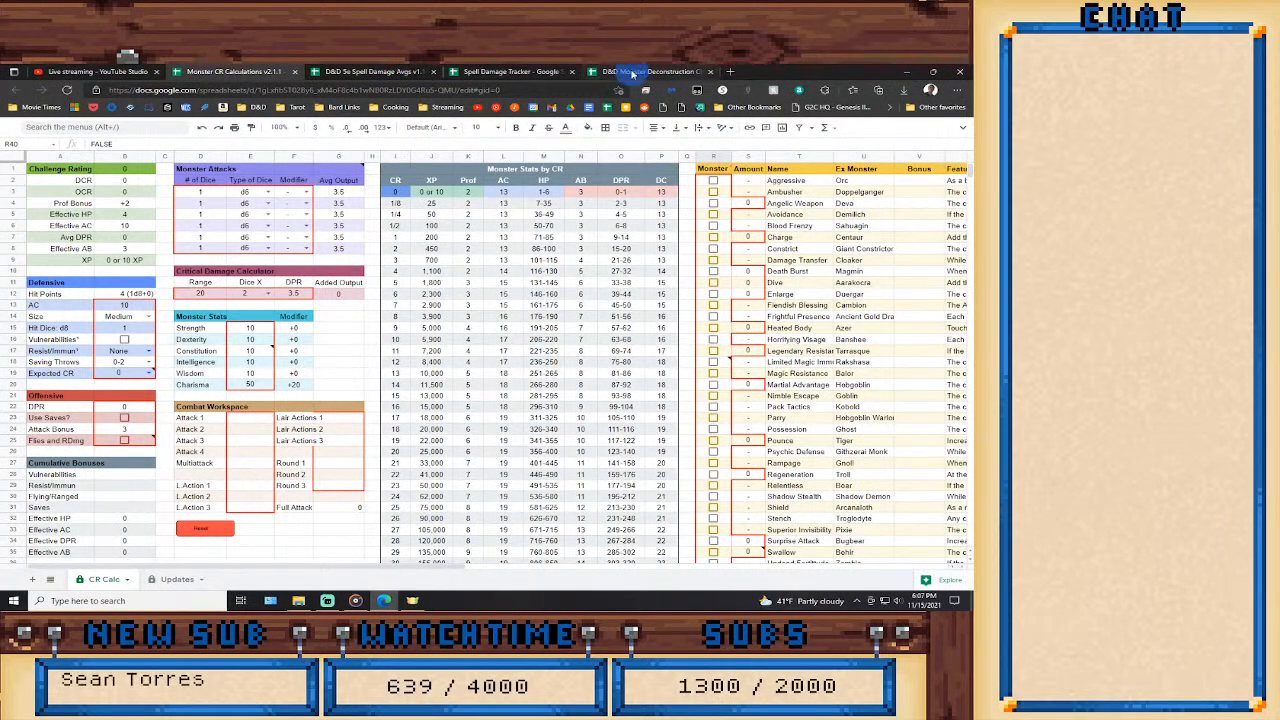
left_click(632, 72)
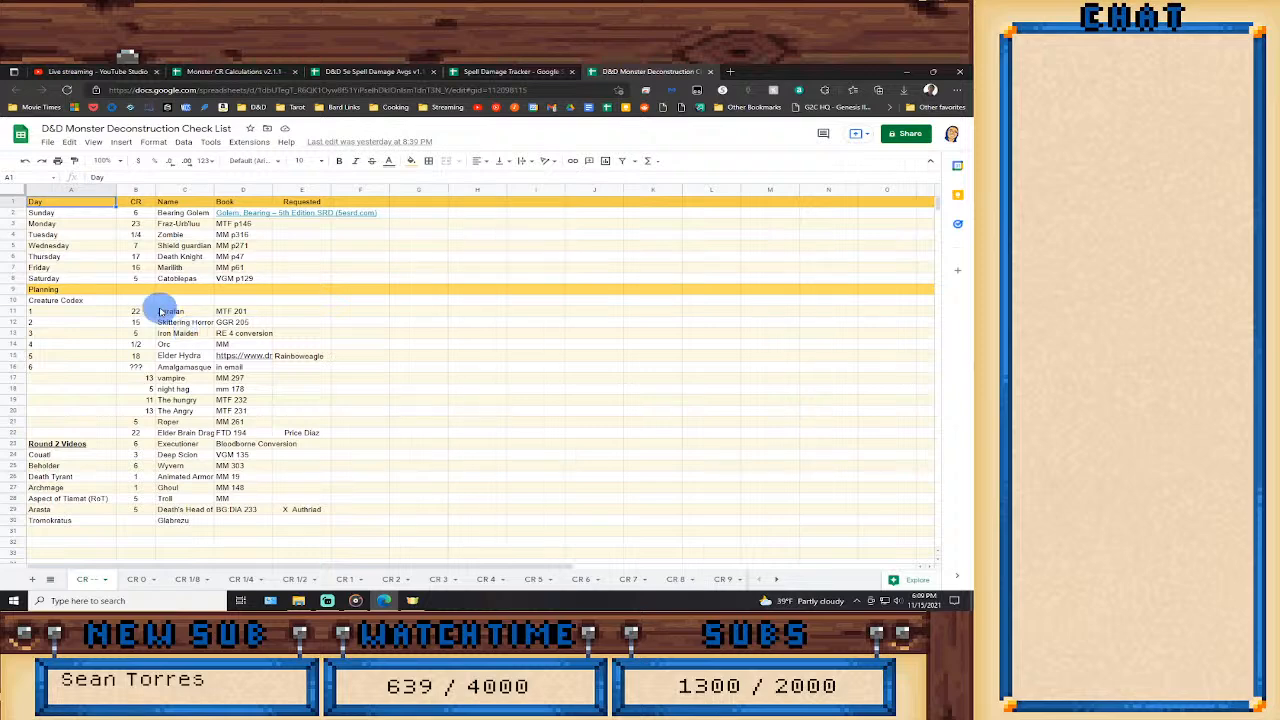
Open the Monster Manual PDF from the Books folder and put it in its own browser window.
left_click(298, 600)
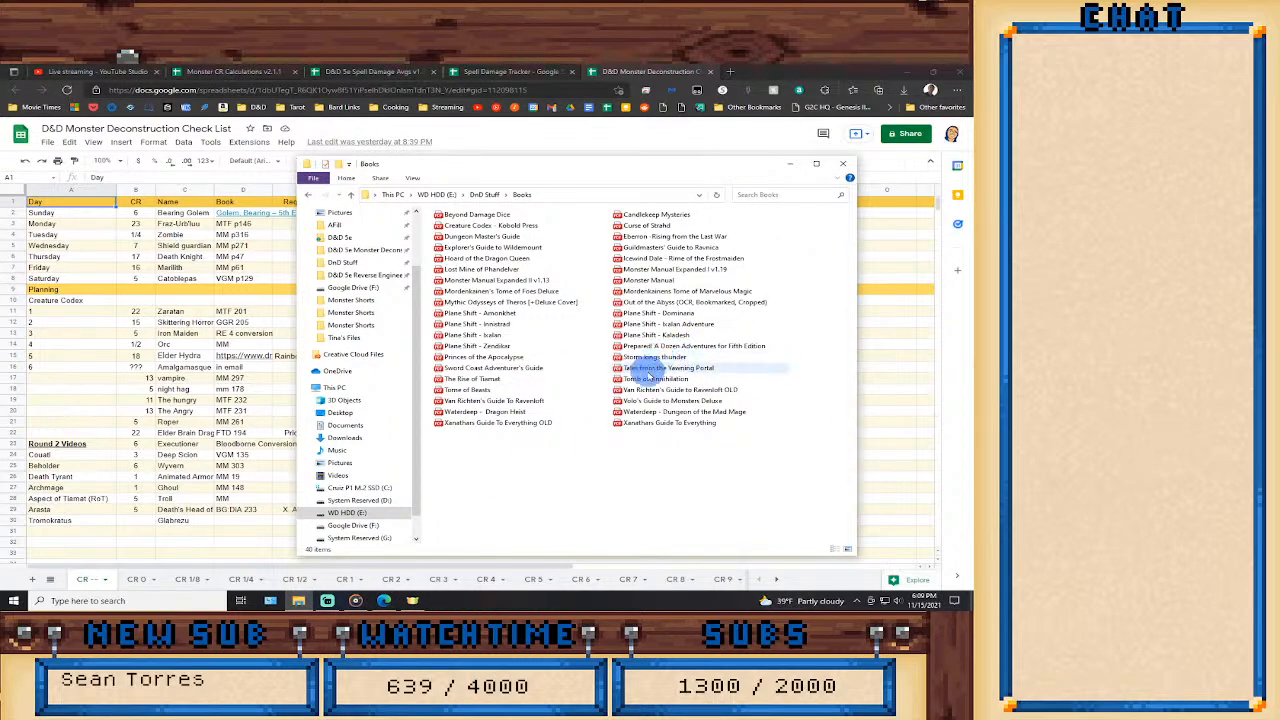
left_click_drag(648, 280, 840, 72)
left_click_drag(773, 107, 758, 155)
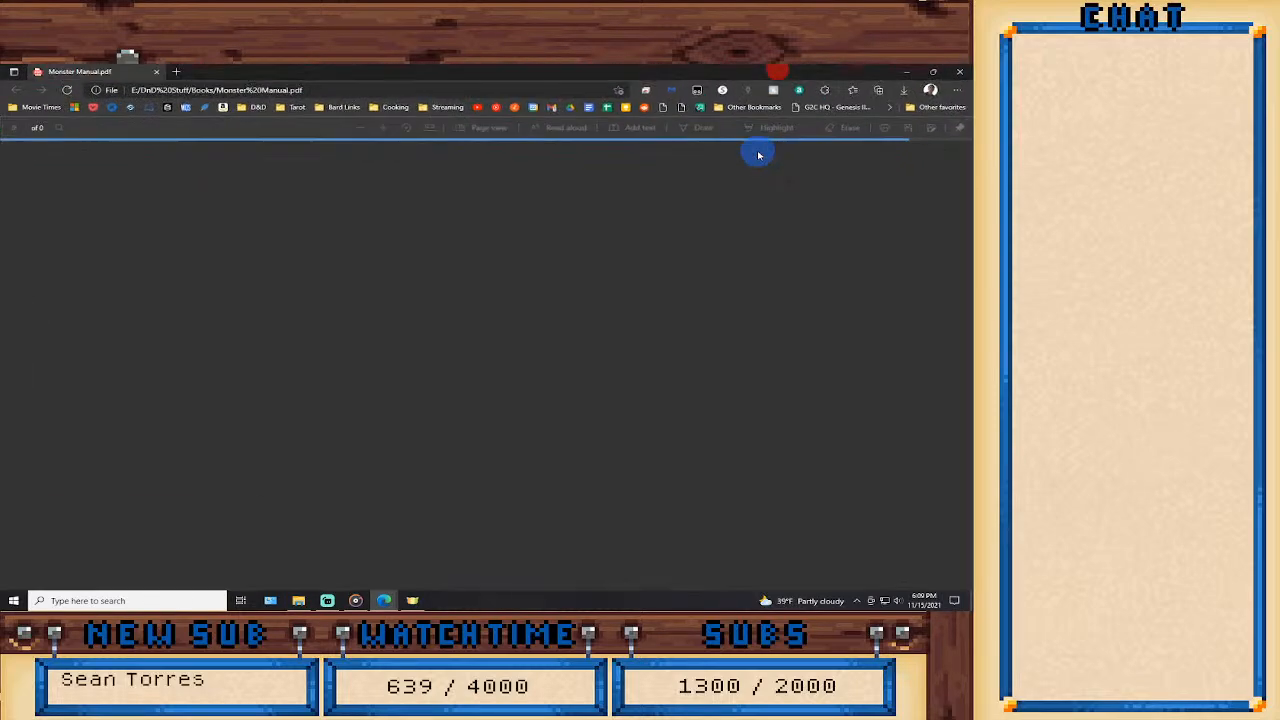
Arrange the check list spreadsheet and the Monster Manual side by side, giving the spreadsheet the wider share of the screen.
key("super+Right")
key("Return")
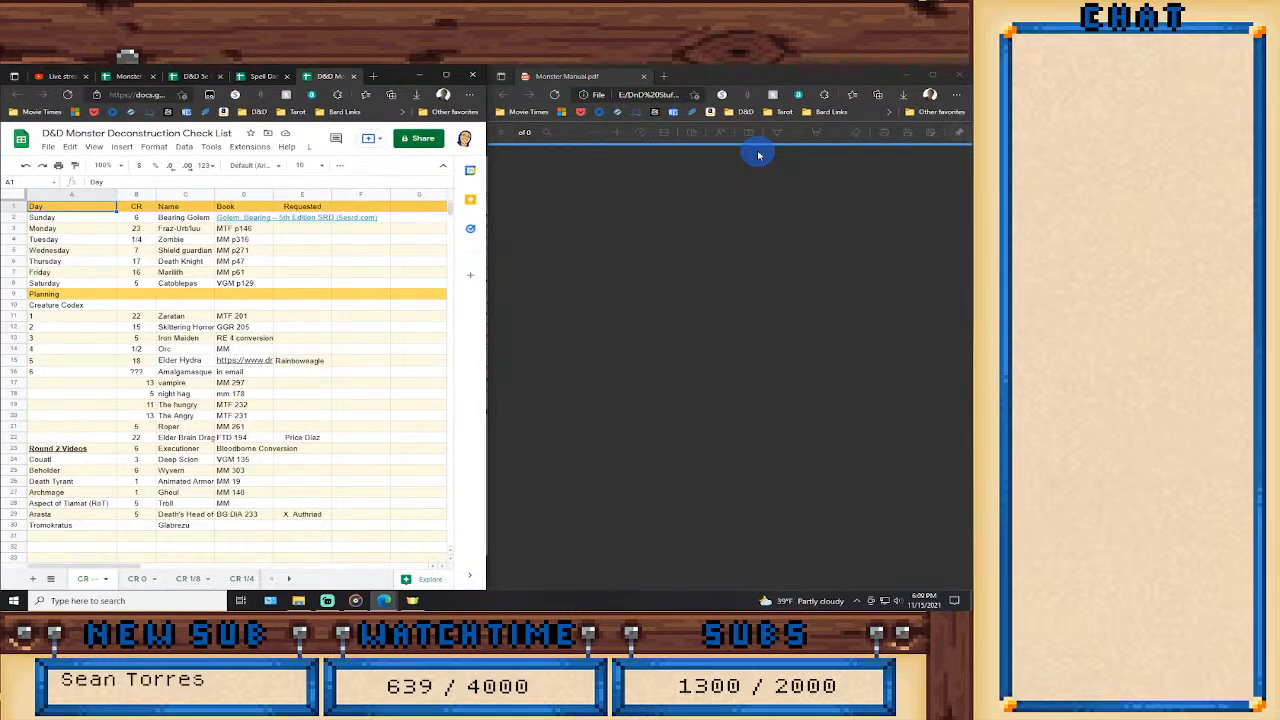
left_click_drag(487, 313, 709, 313)
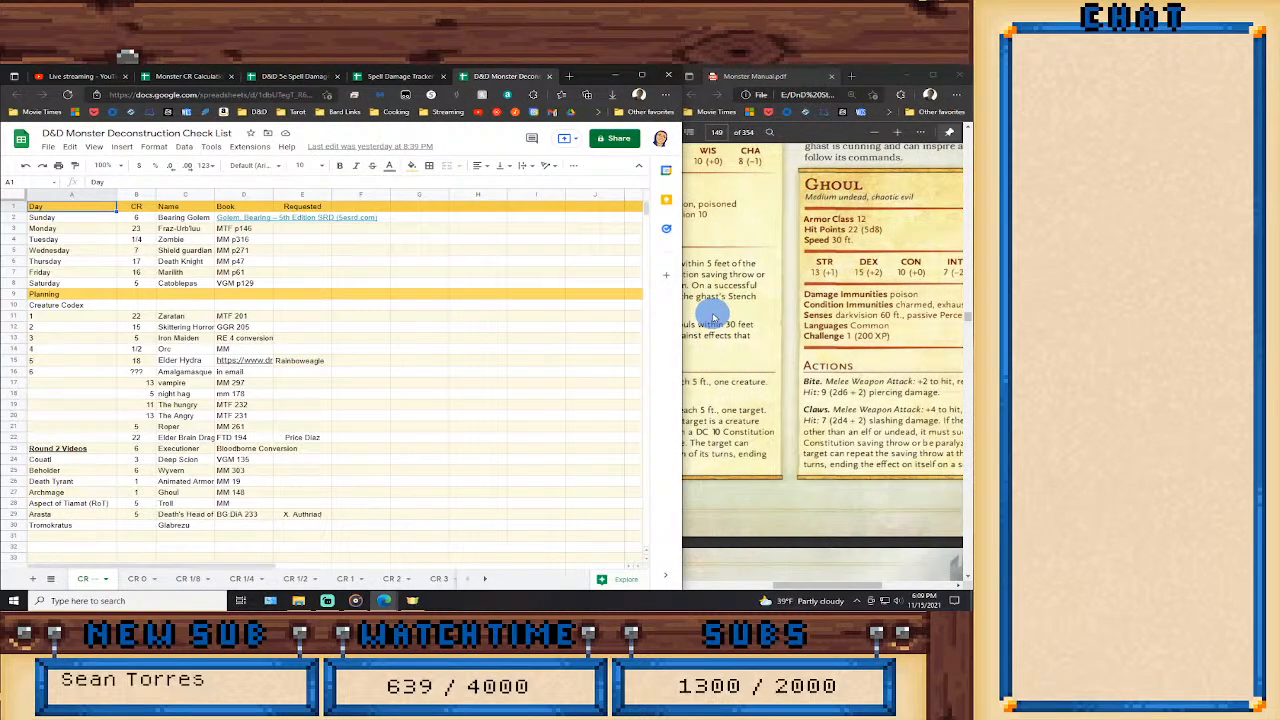
left_click(867, 75)
key("super+Right")
key("super+Right")
key("super+Right")
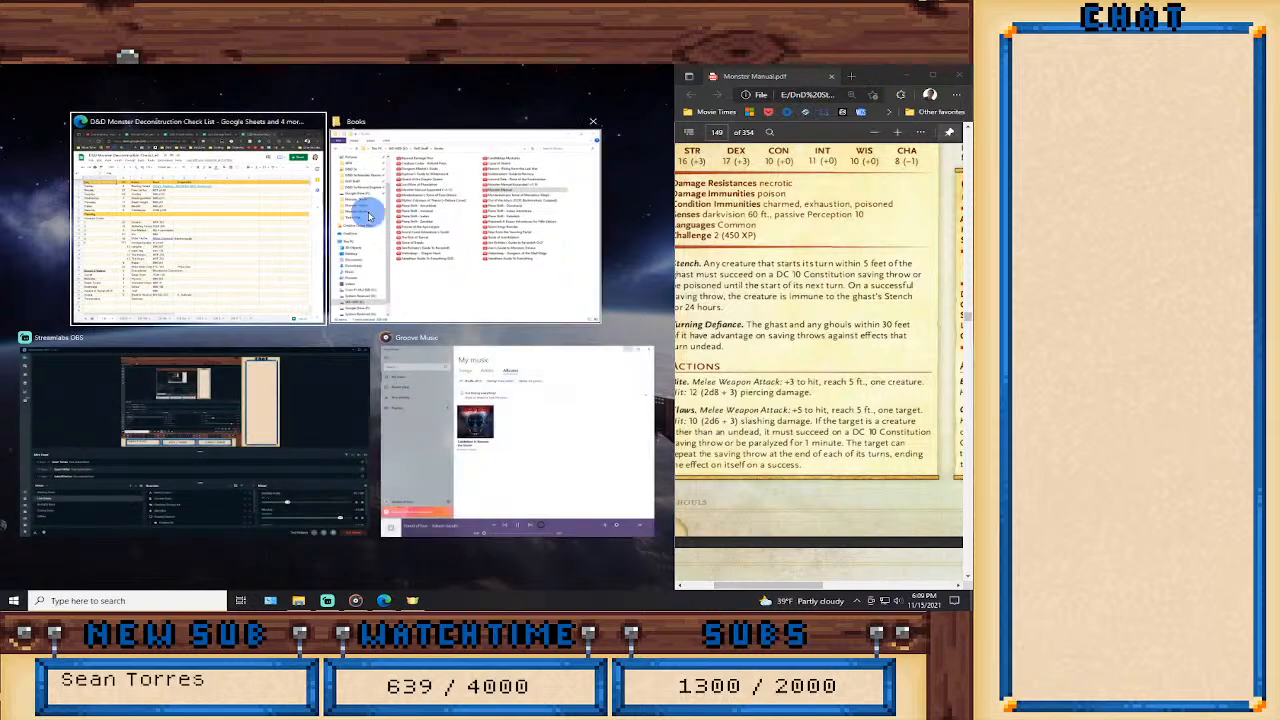
left_click(368, 216)
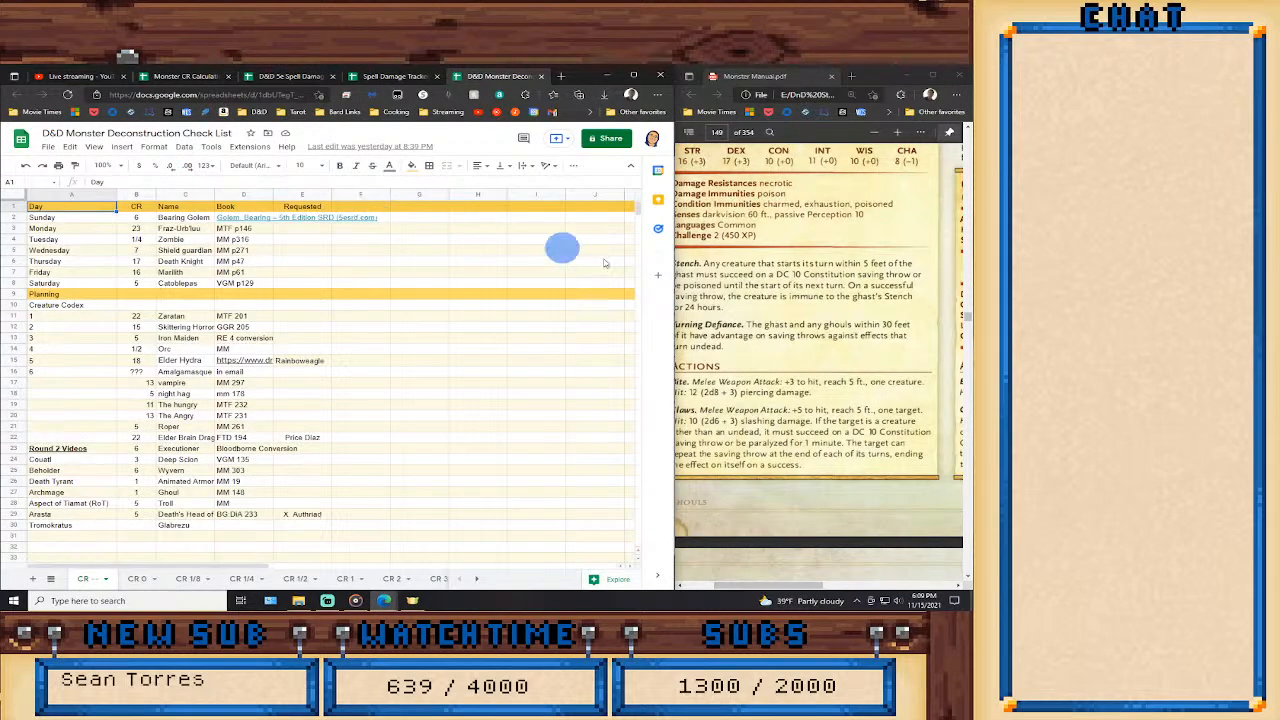
key("super")
left_click(663, 341)
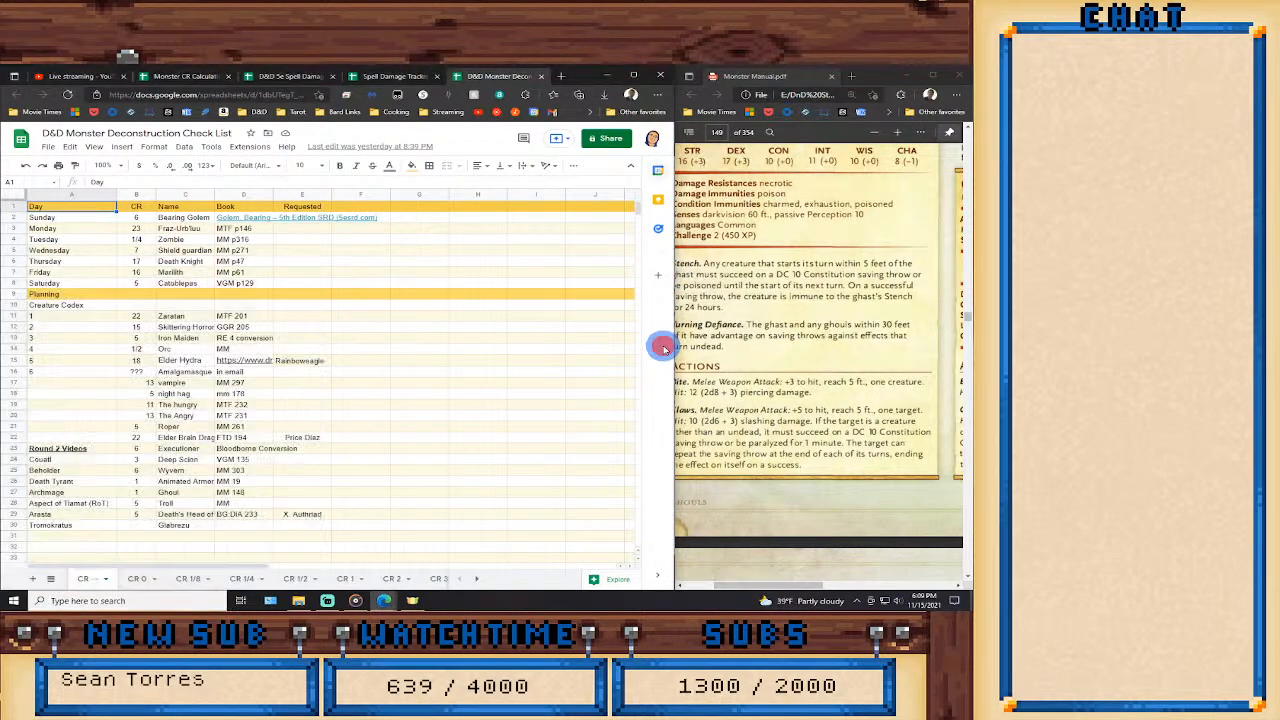
left_click(762, 320)
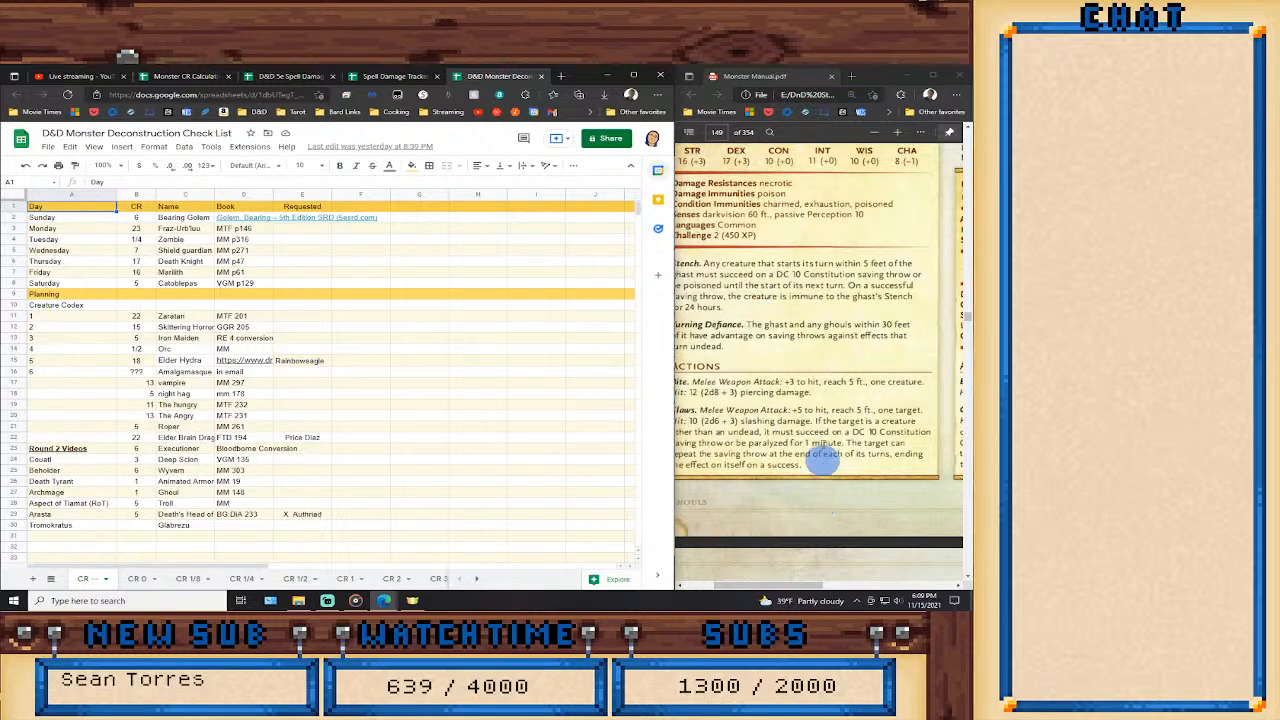
Go to page 247 of the Monster Manual and fit the full Orc stat block in the window.
left_click(716, 132)
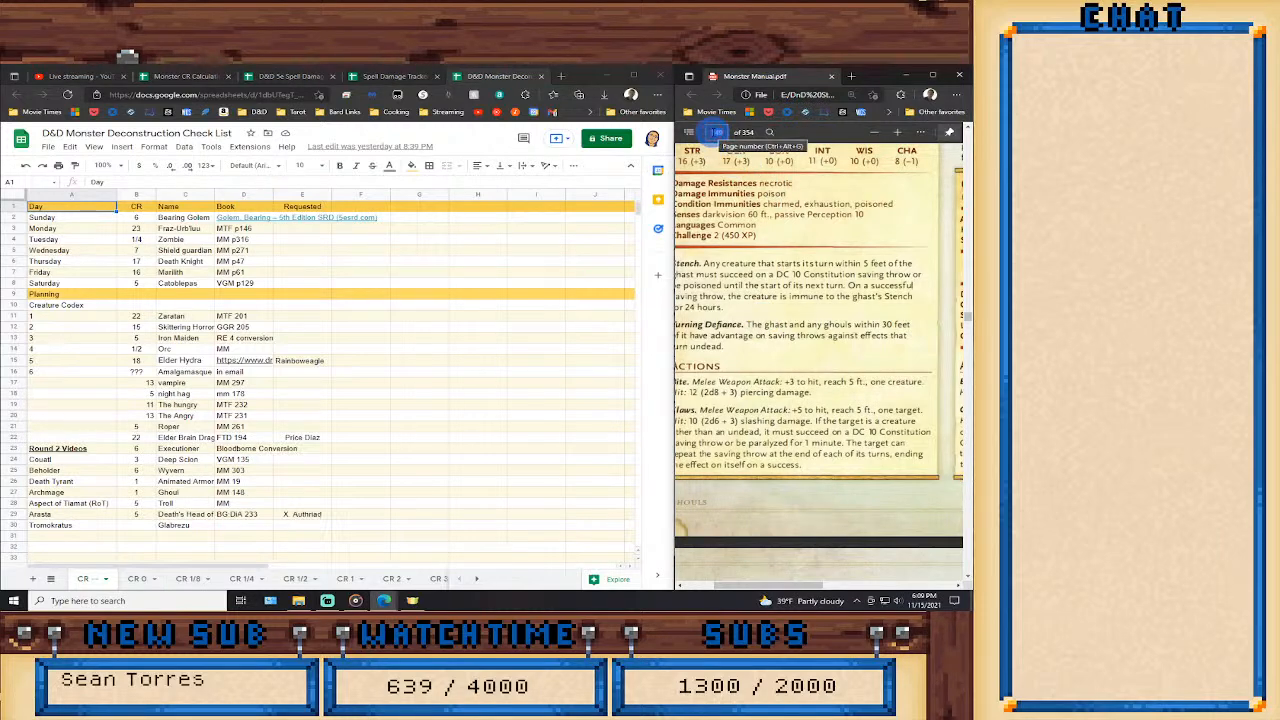
type("247")
key("Return")
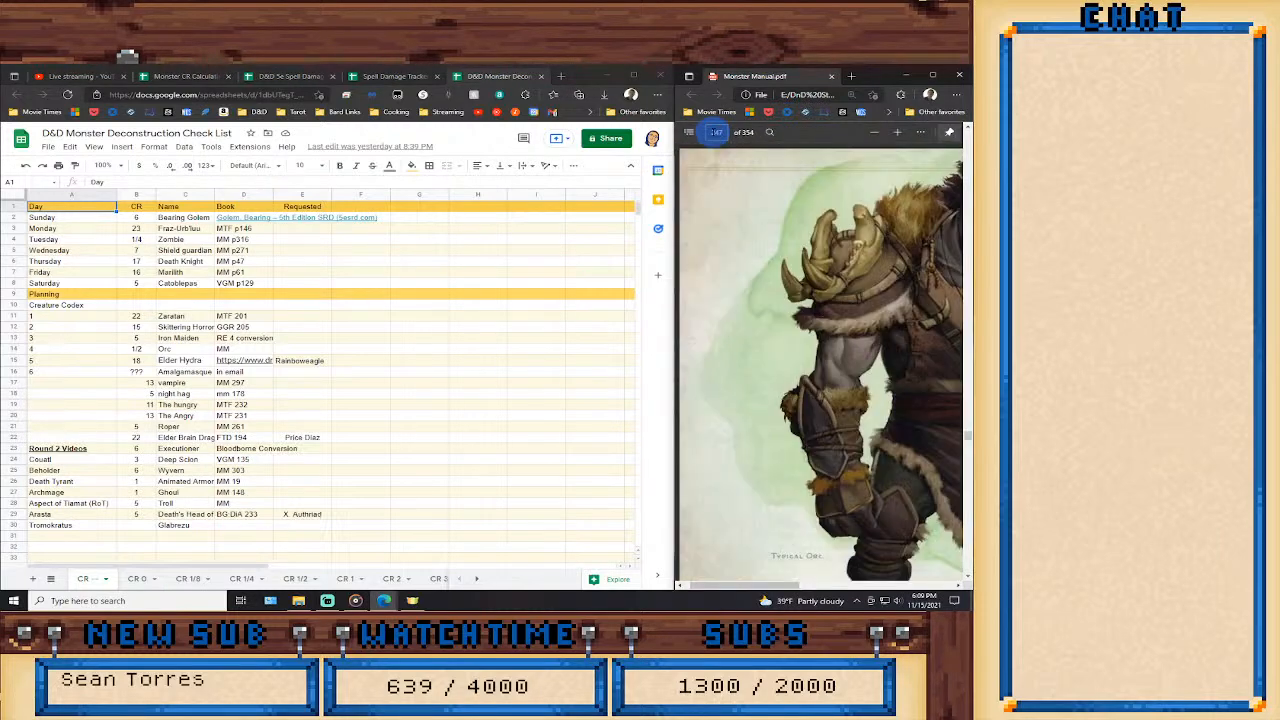
left_click(876, 134)
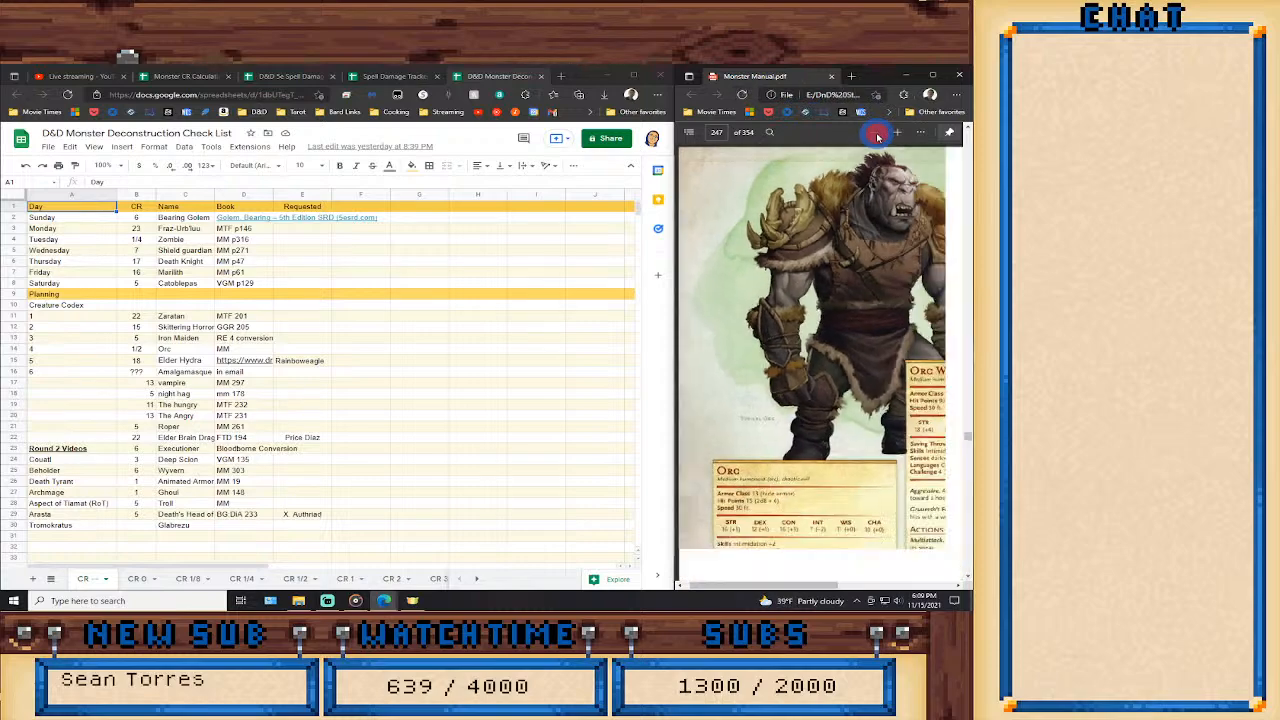
scroll(828, 308, "down", 10)
scroll(828, 308, "up", 5)
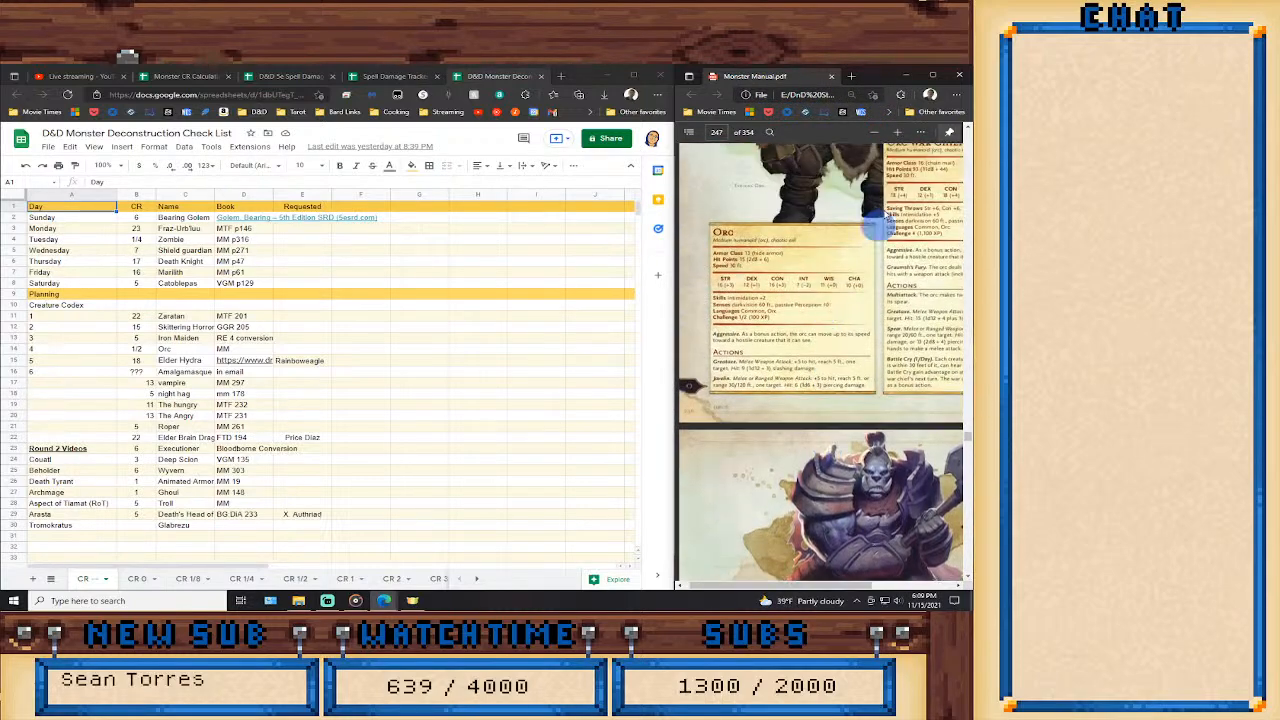
left_click(898, 132)
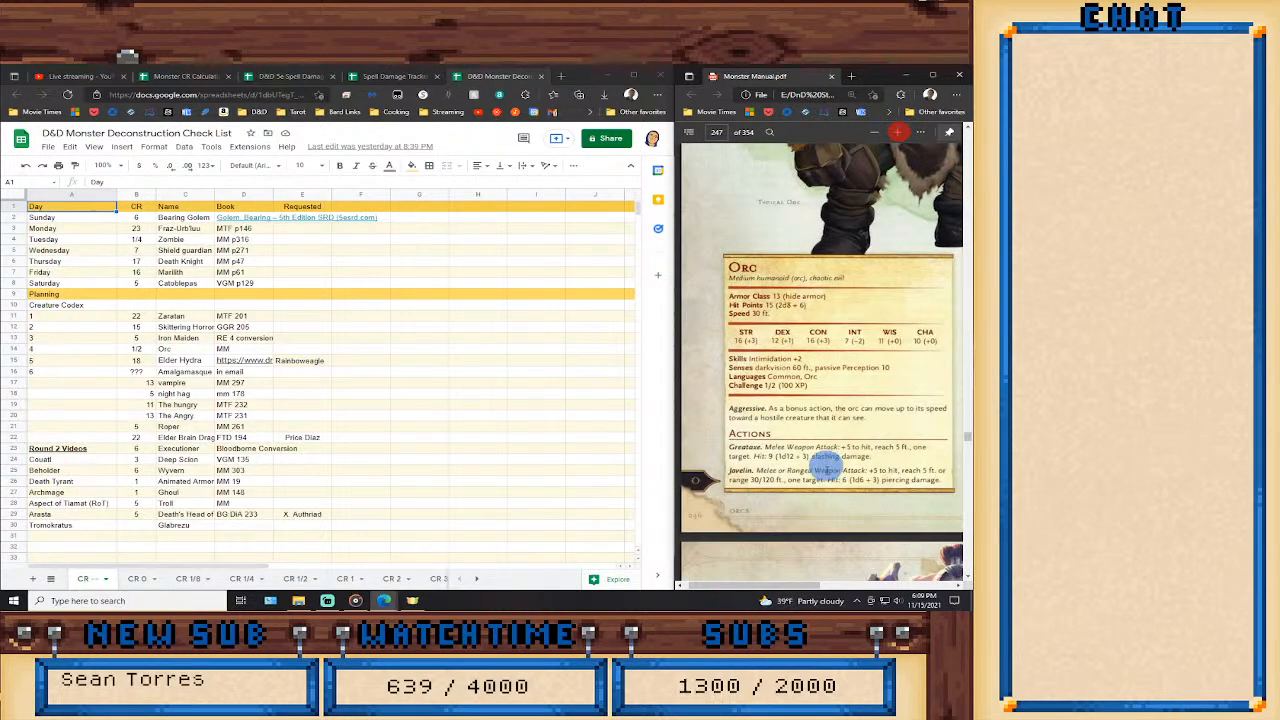
left_click_drag(807, 588, 812, 588)
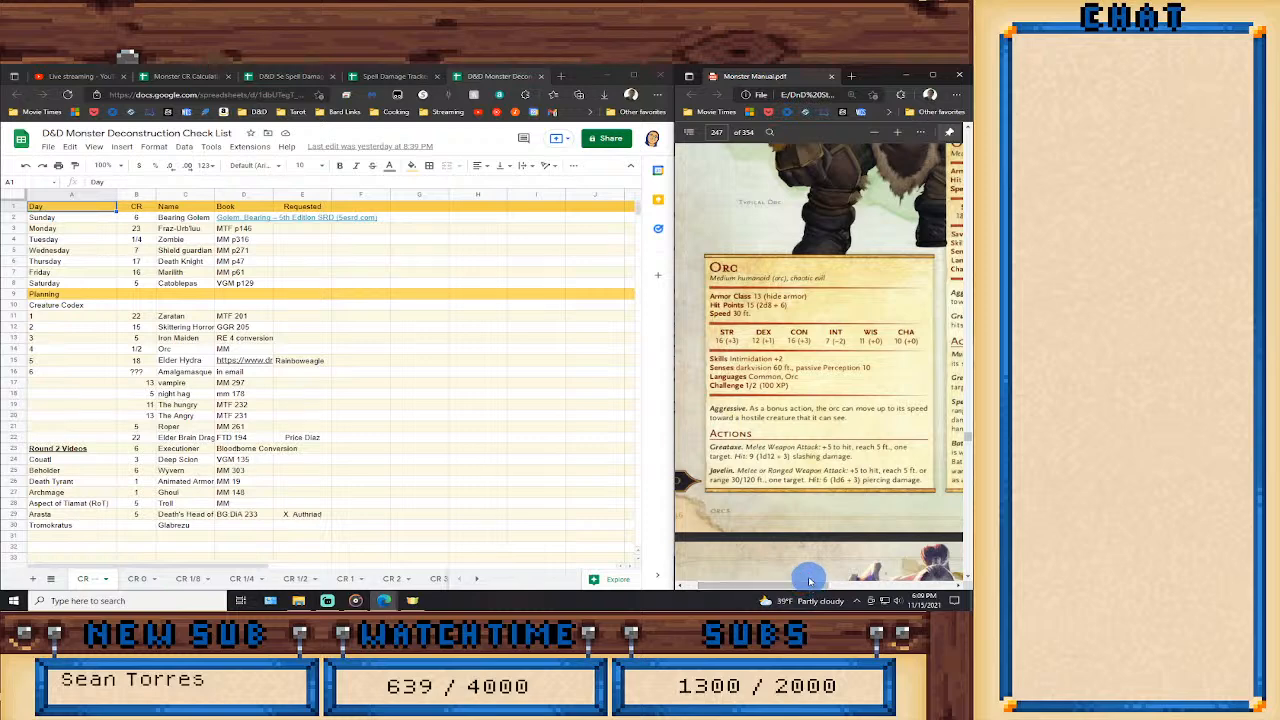
Bring up the Monster CR Calculations sheet, placing its tab beside the check list's, and show its monster features table.
left_click_drag(180, 79, 391, 79)
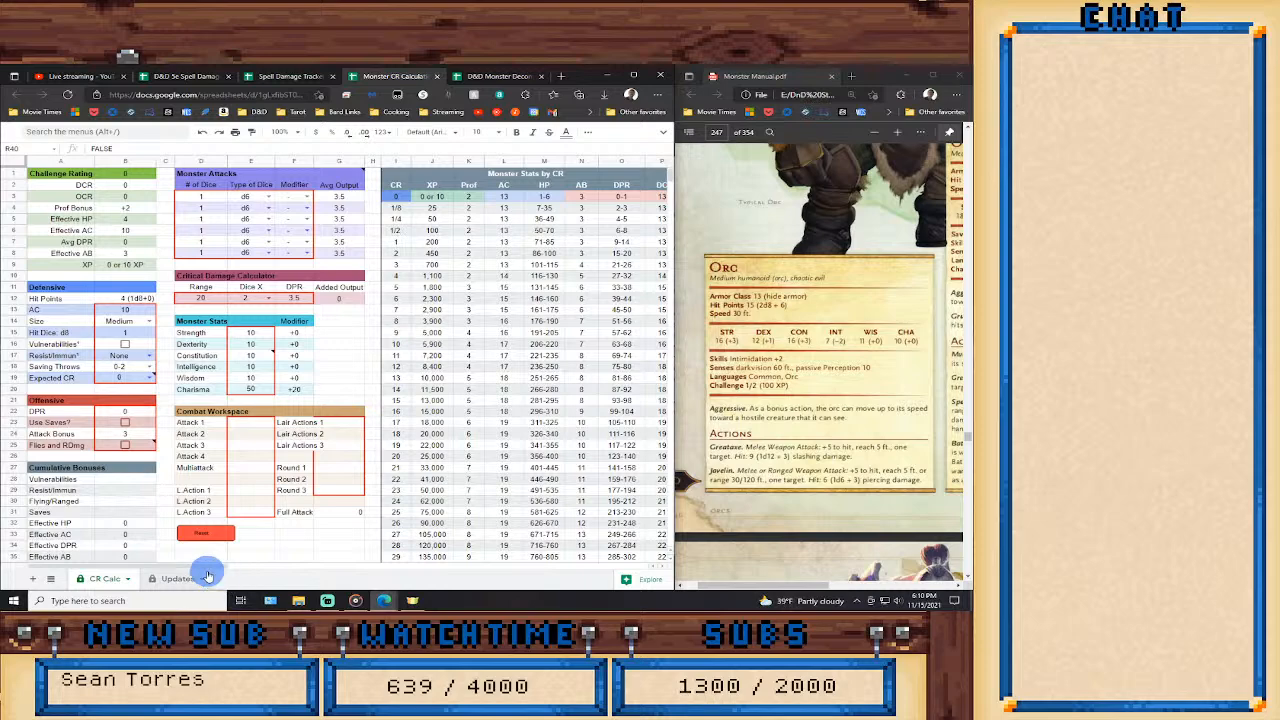
left_click_drag(201, 567, 332, 570)
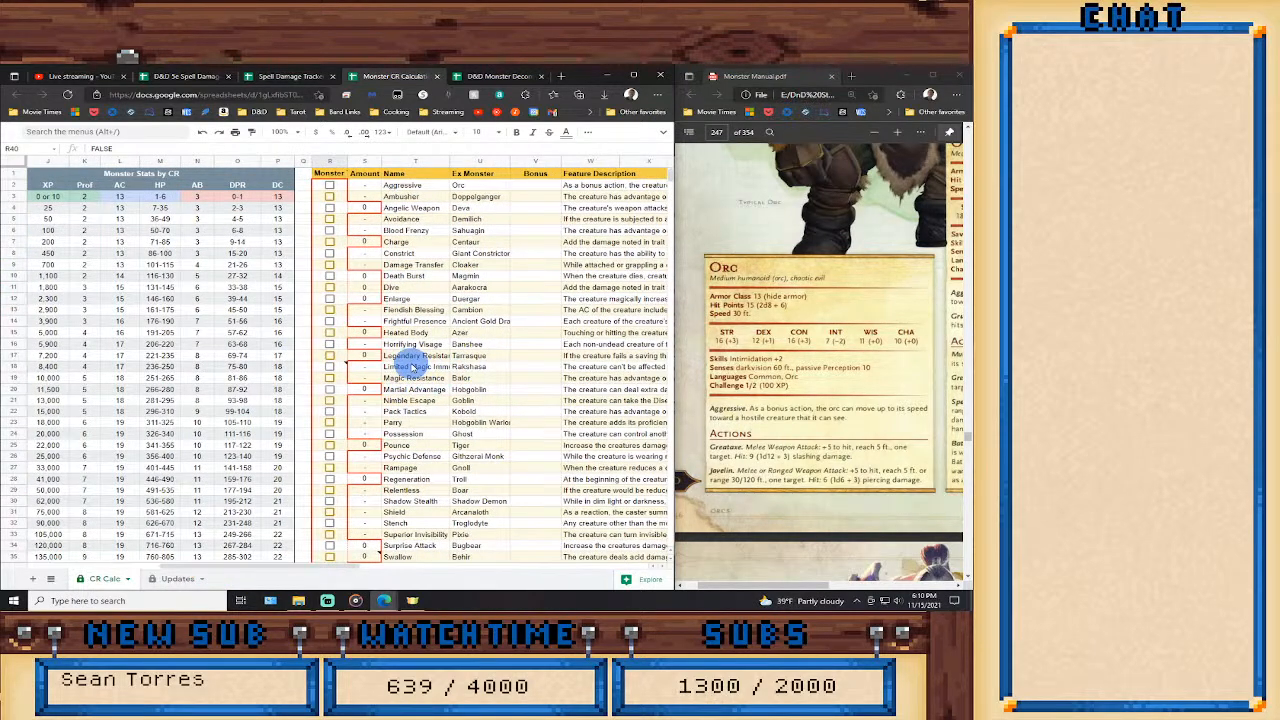
Read the note on the Limited Magic Immunity feature in row 18, then try the feature on and clear it.
left_click(23, 366)
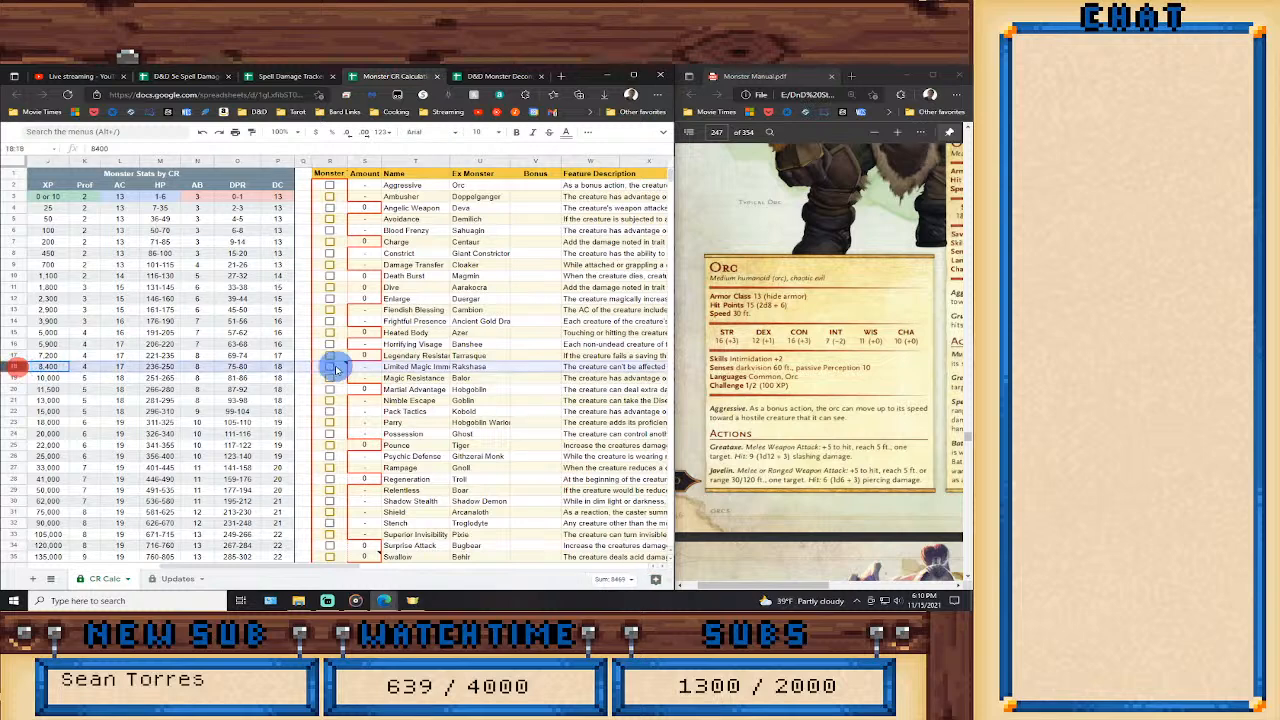
mouse_move(408, 367)
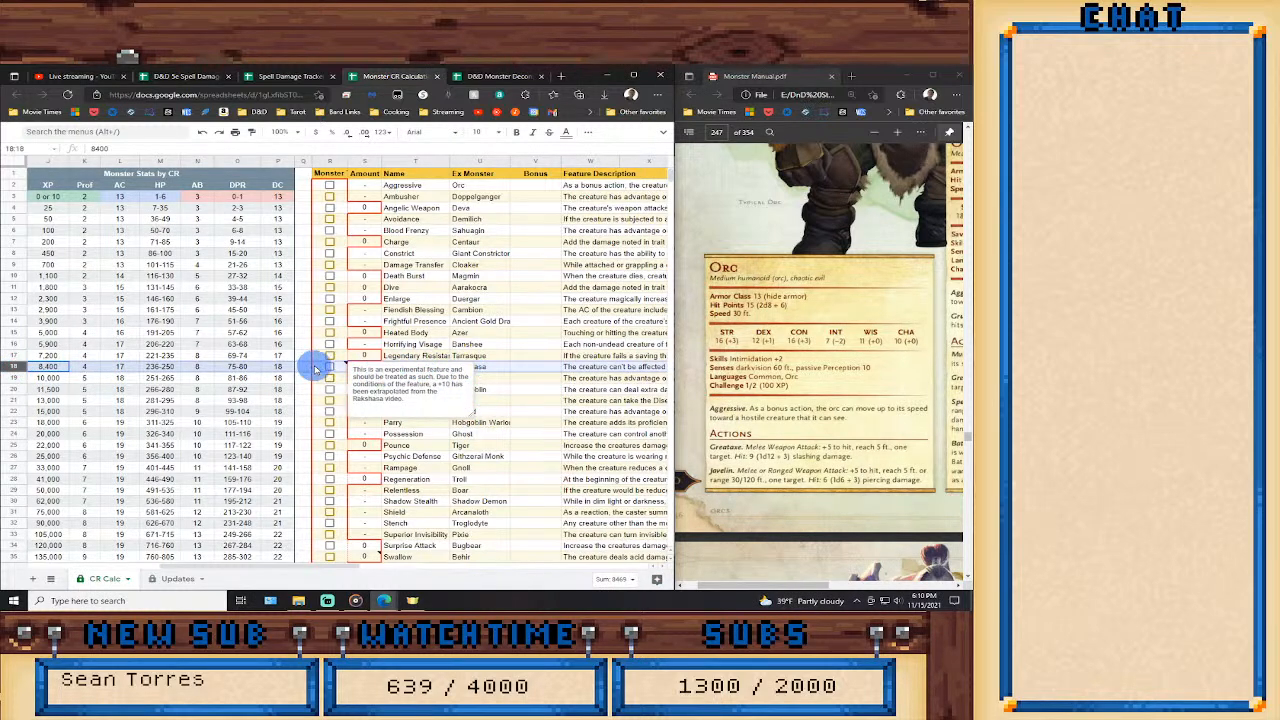
left_click(331, 367)
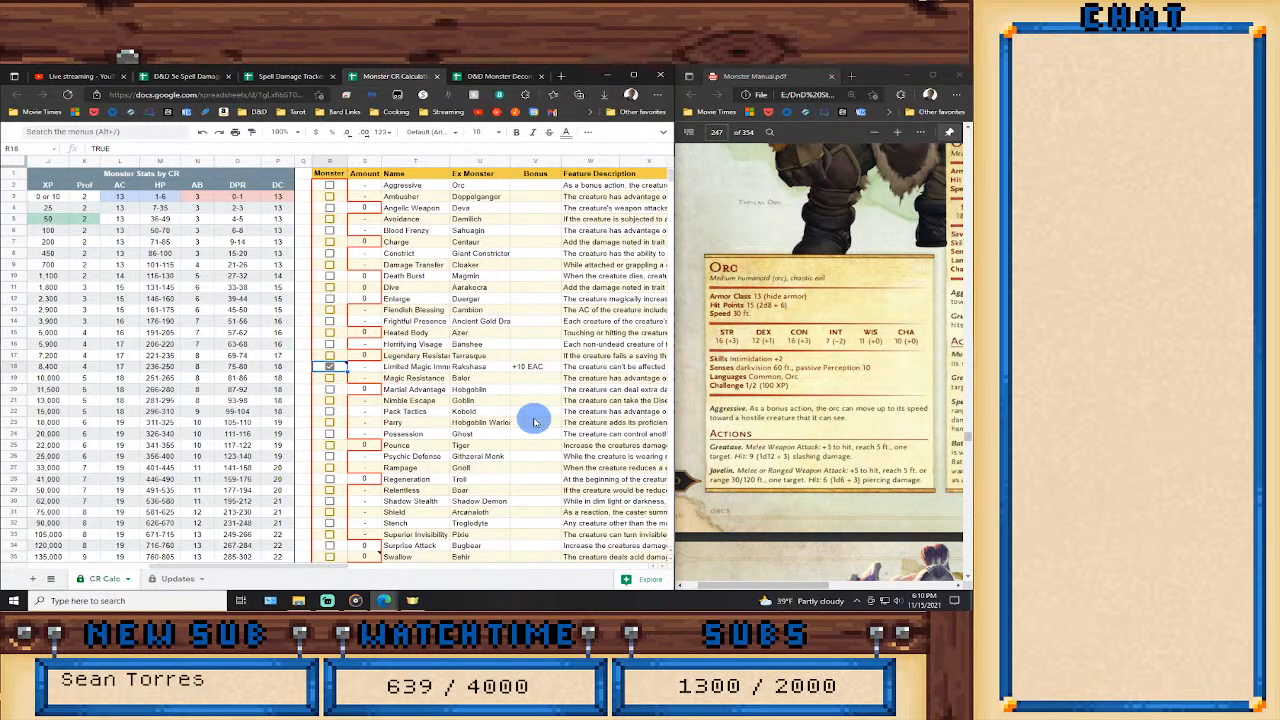
left_click(330, 367)
Enable the Extra AC feature with an amount of 3 and check its effect on the Effective AC.
scroll(491, 471, "down", 4)
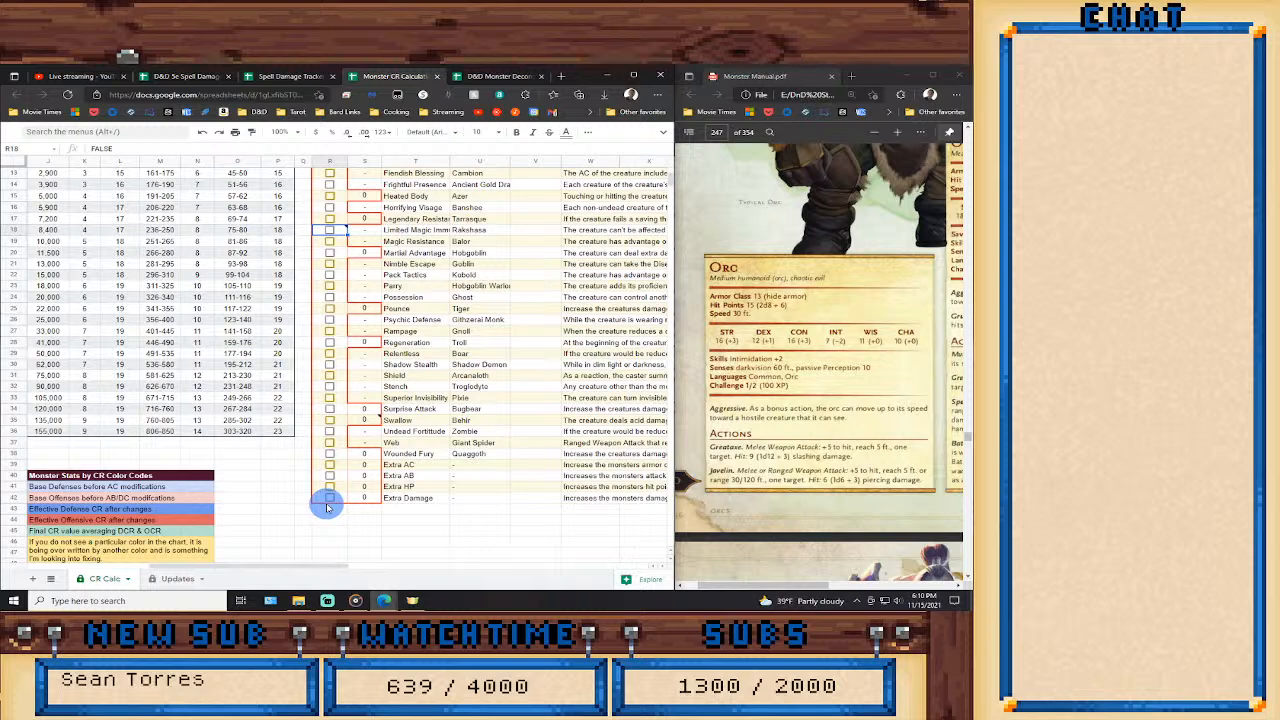
left_click(330, 464)
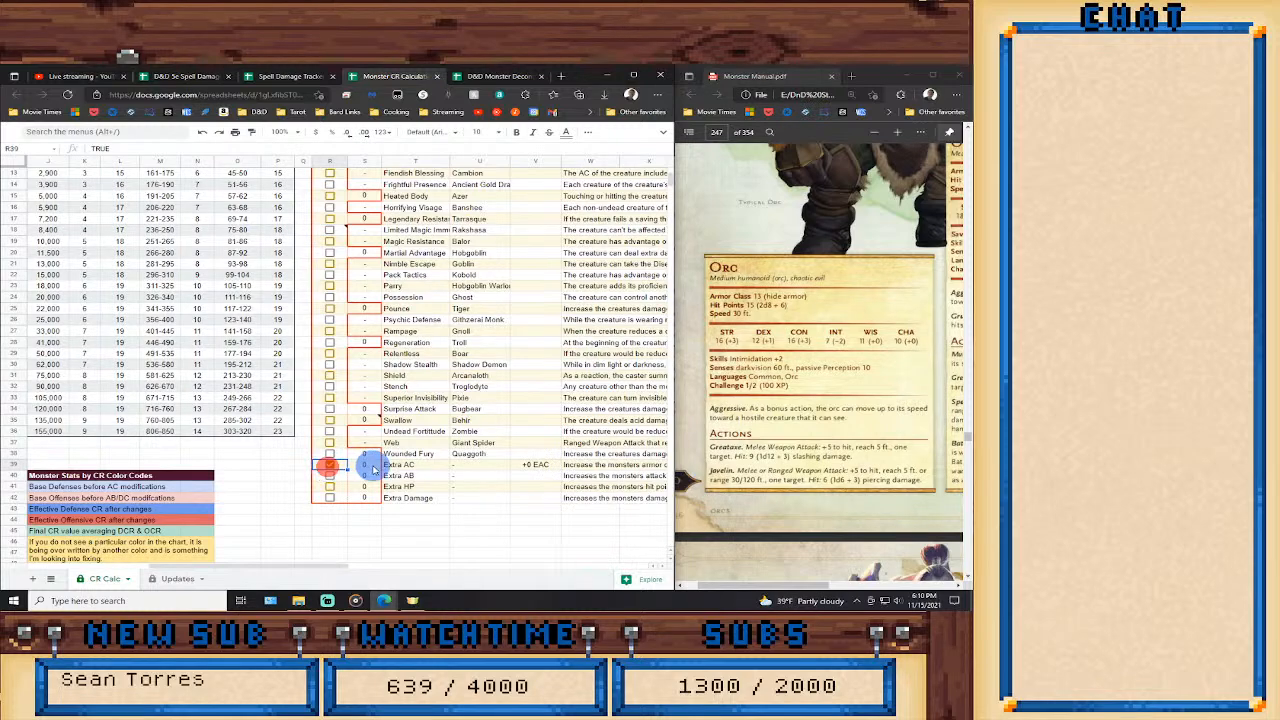
left_click(369, 466)
type("3")
key("Return")
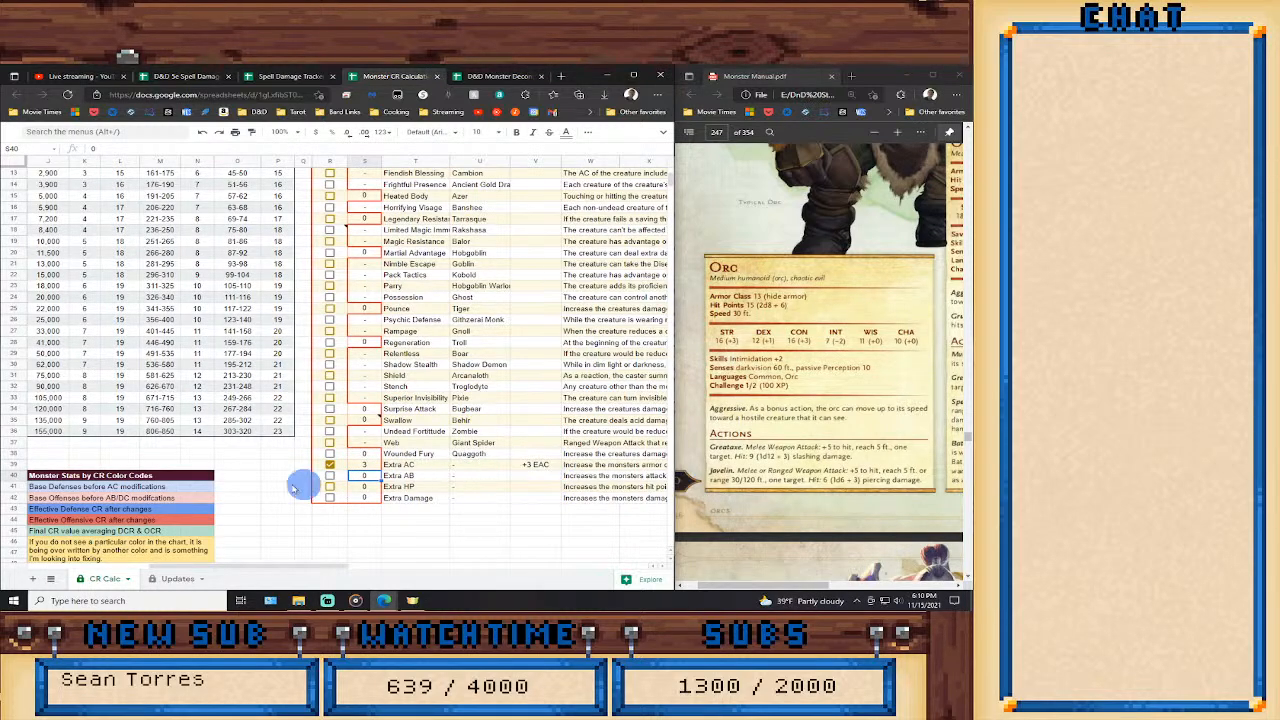
left_click_drag(312, 565, 192, 565)
scroll(200, 487, "up", 3)
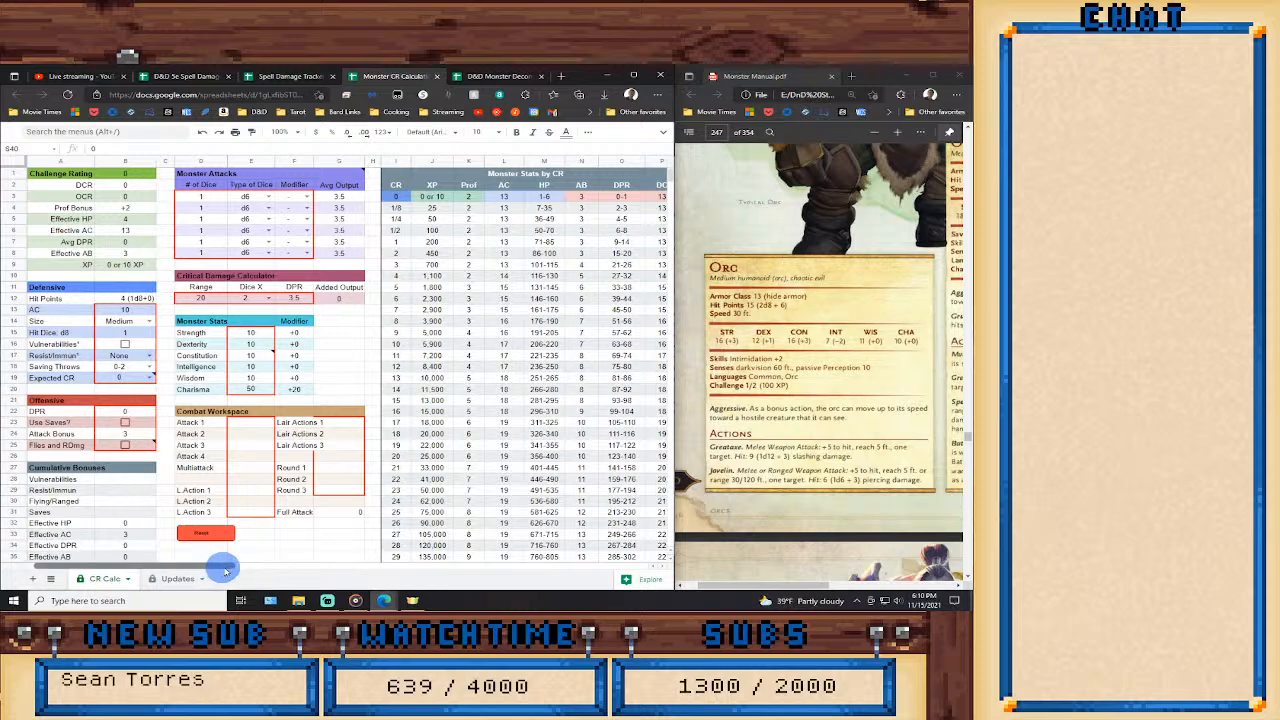
Disable the Extra AC feature and reset its amount to 0.
left_click_drag(220, 570, 345, 571)
scroll(400, 505, "down", 3)
scroll(401, 505, "down", 2)
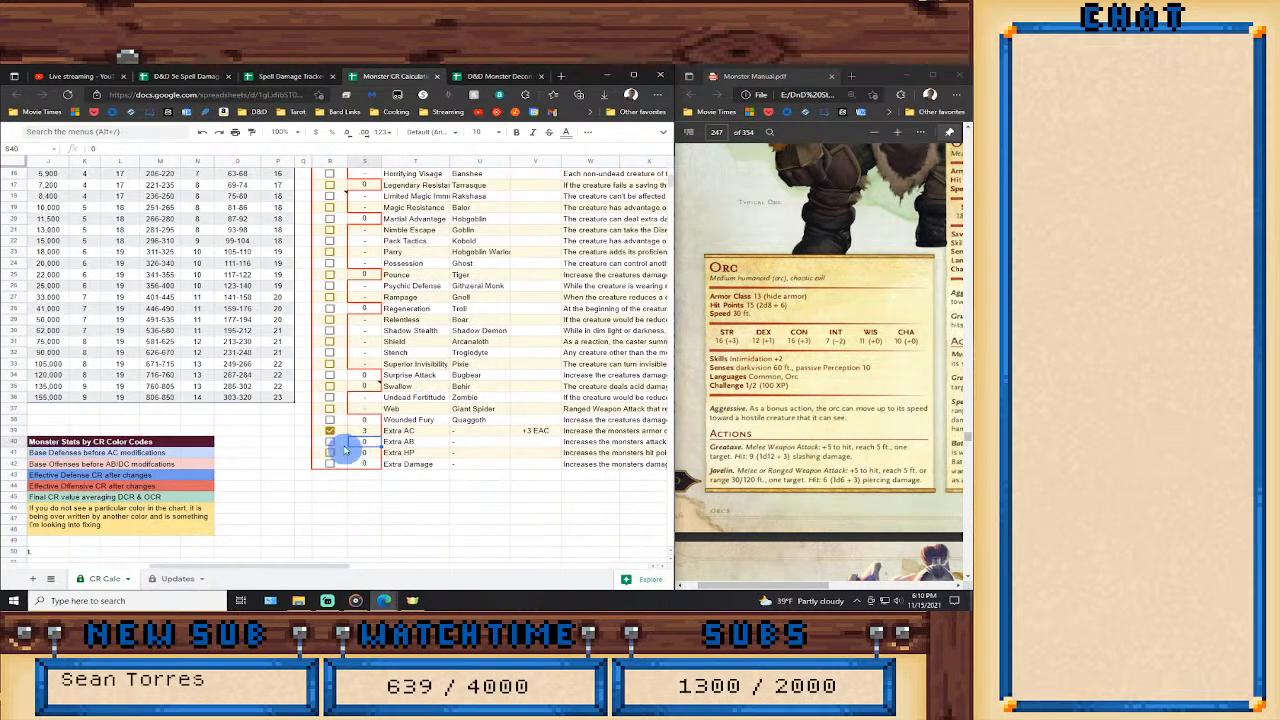
left_click(331, 431)
left_click(360, 432)
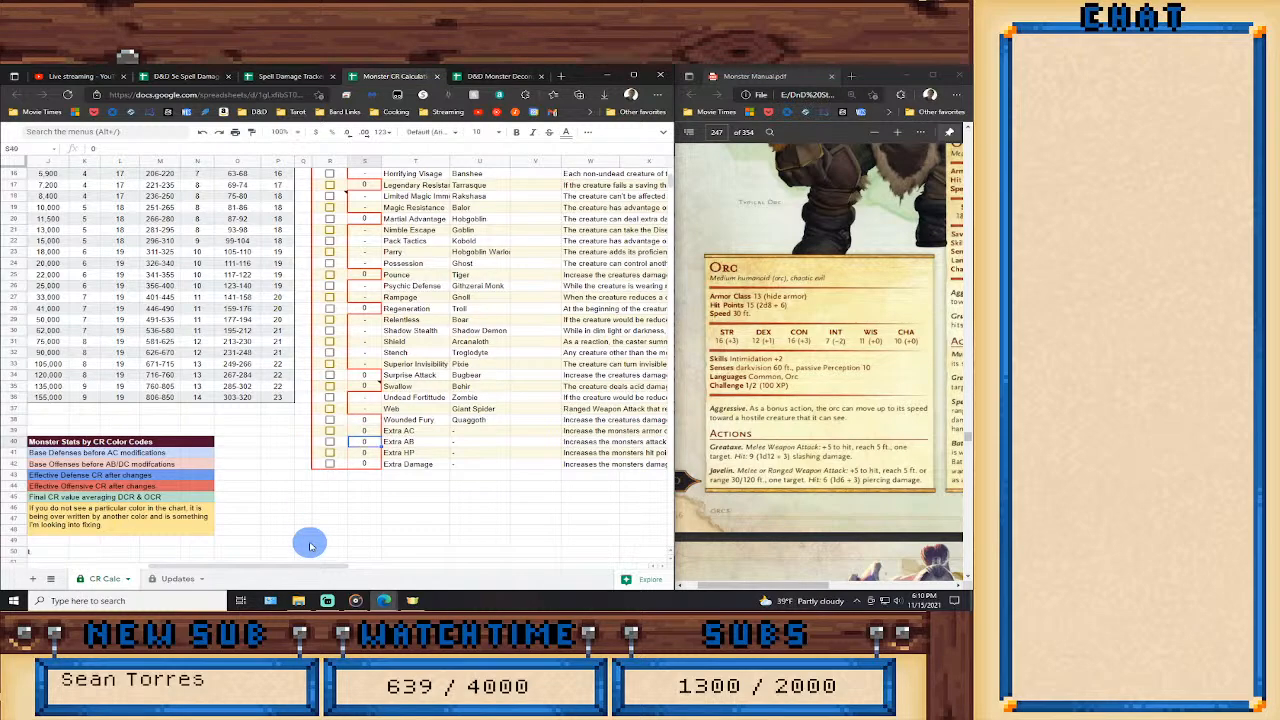
Set the monster's Expected CR to 1/2 in the Defensive section.
left_click_drag(306, 567, 271, 564)
scroll(280, 465, "up", 5)
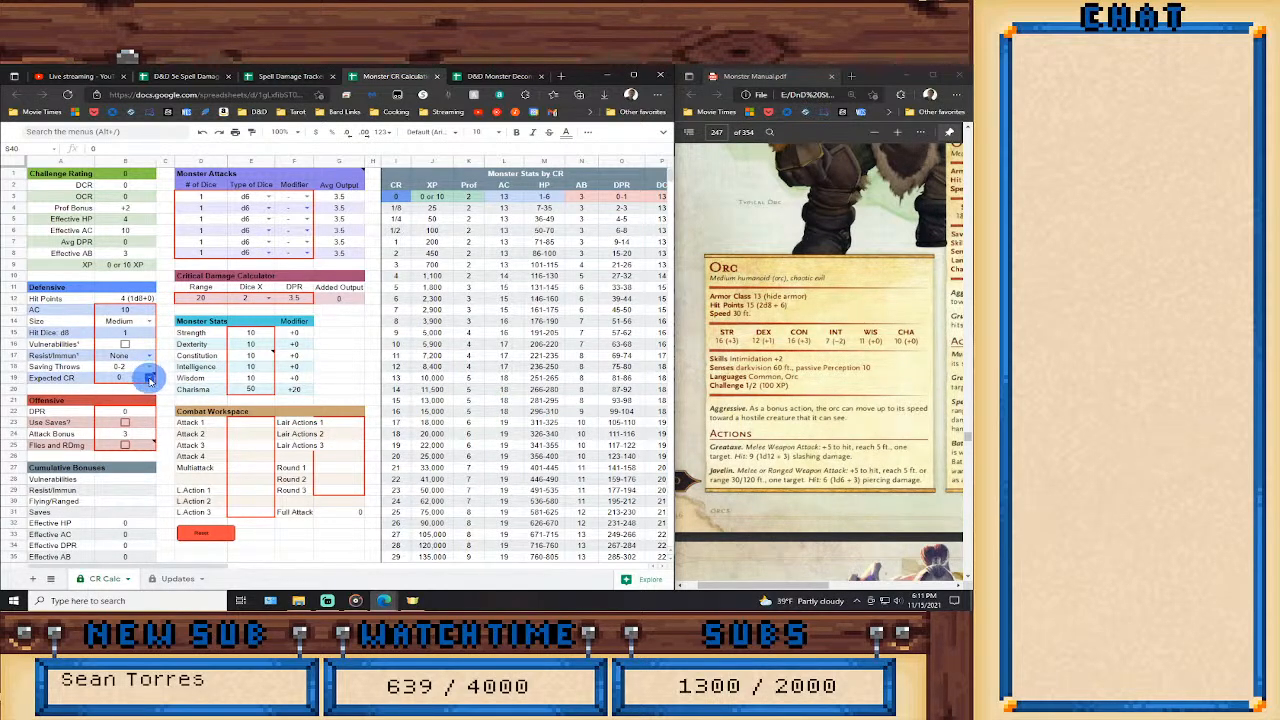
left_click(148, 374)
left_click(106, 435)
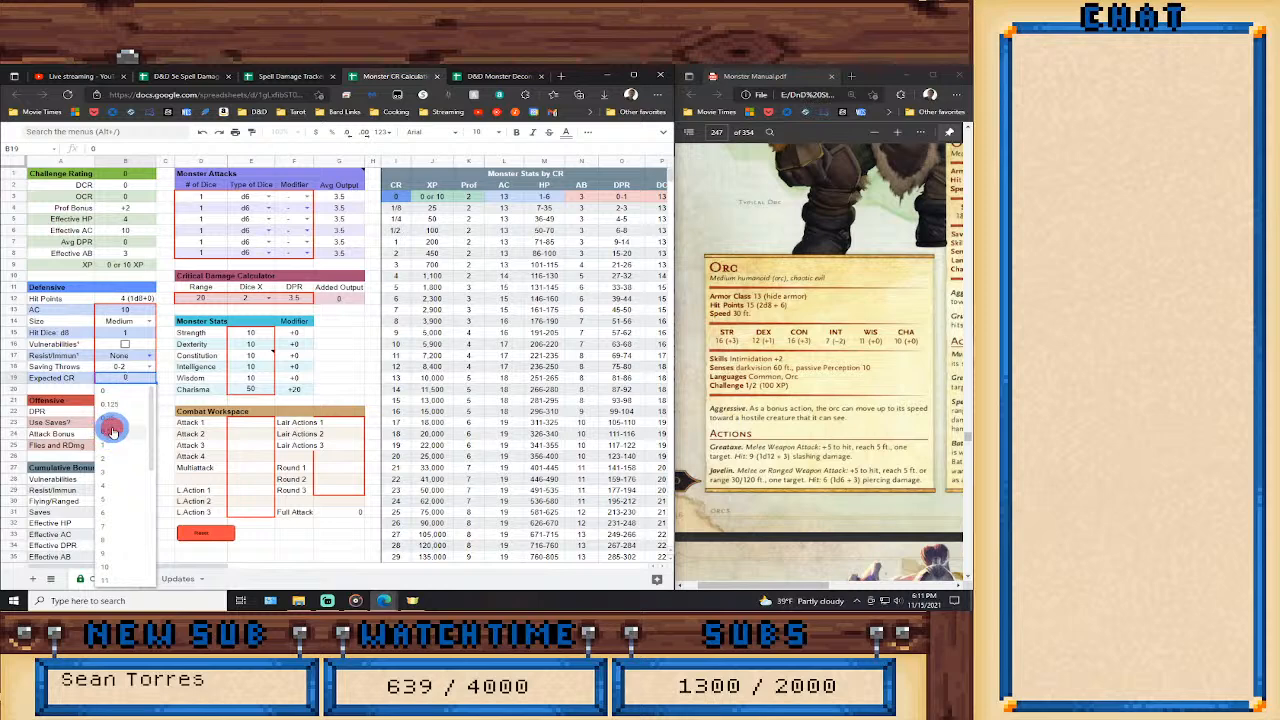
Set the monster's AC to 13 and its number of hit dice to 2.
left_click(146, 310)
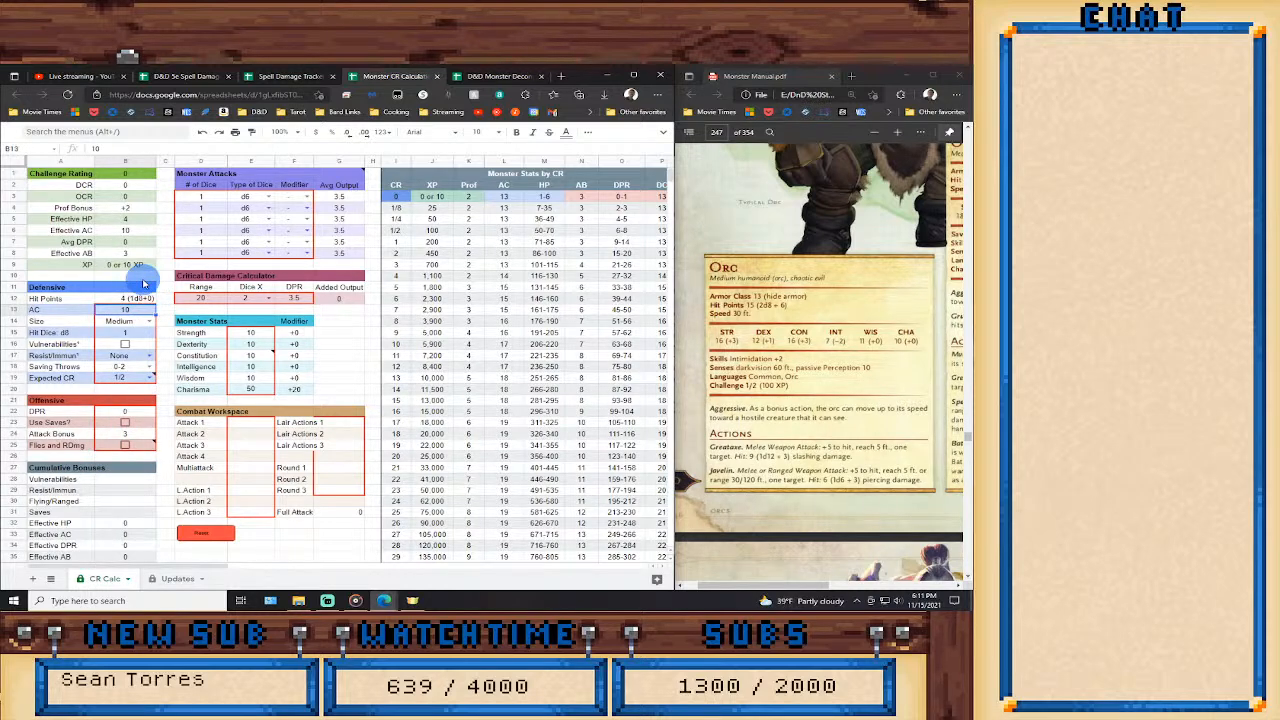
type("13")
key("Return")
key("Down")
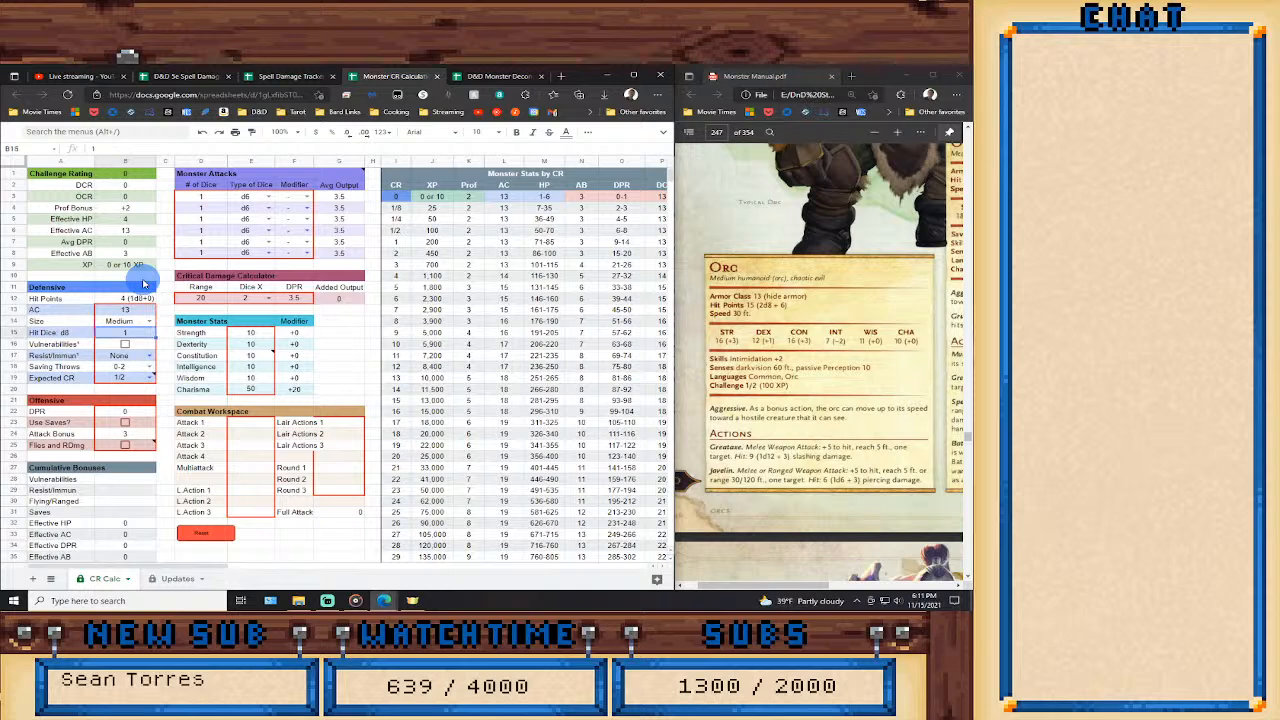
type("2")
key("Return")
Enter the Orc's Strength as 16, Dexterity as 12 and Constitution as 16 in Monster Stats.
key("Right")
key("Right")
key("Right")
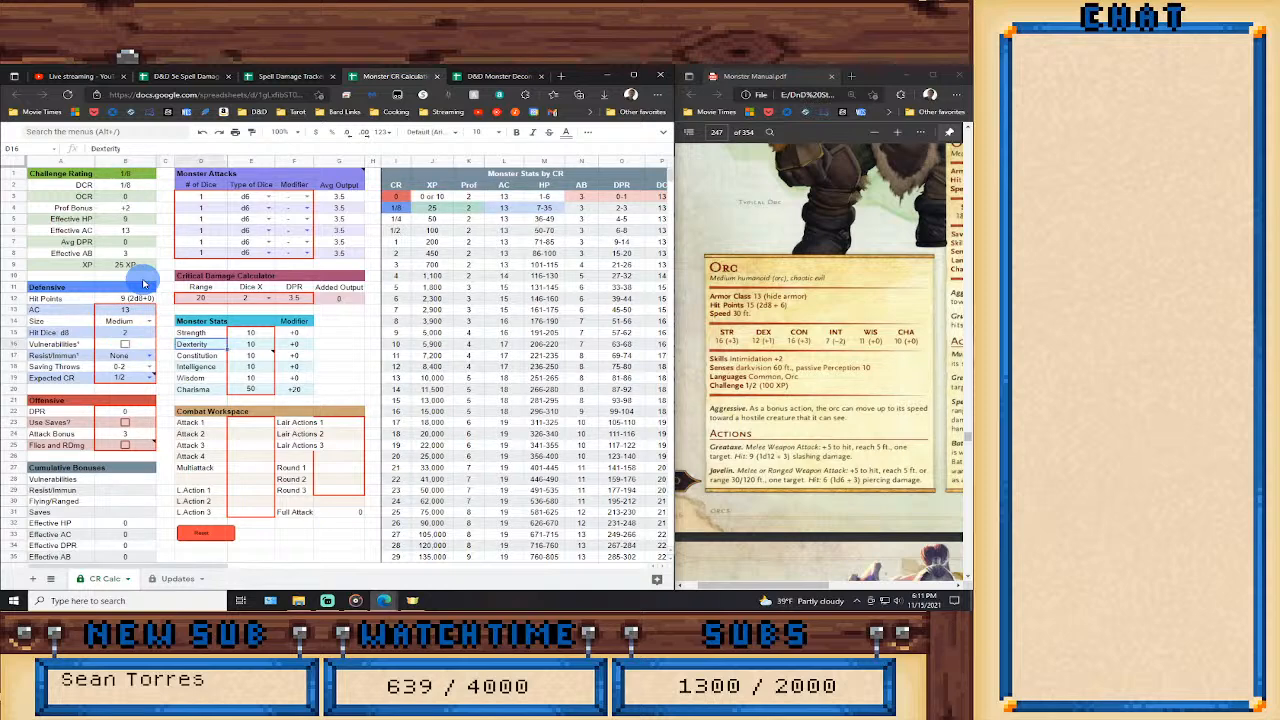
type("16")
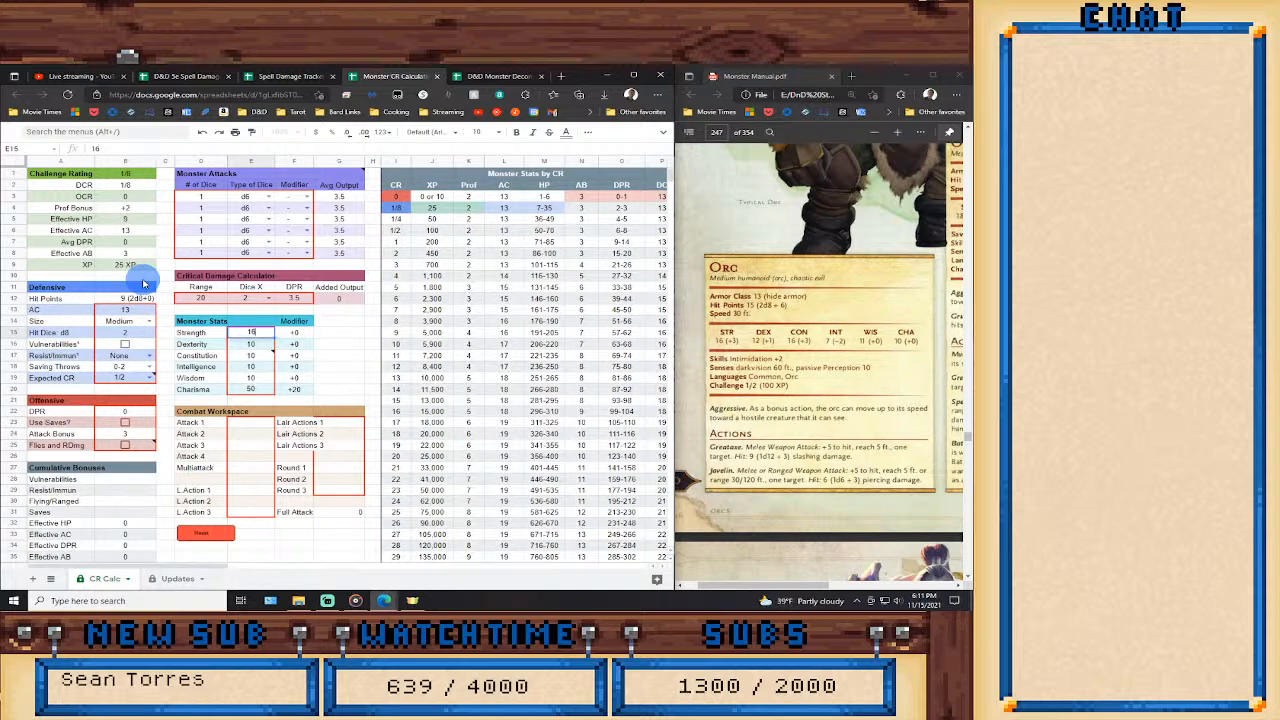
key("Return")
type("12")
key("Return")
type("16")
key("Return")
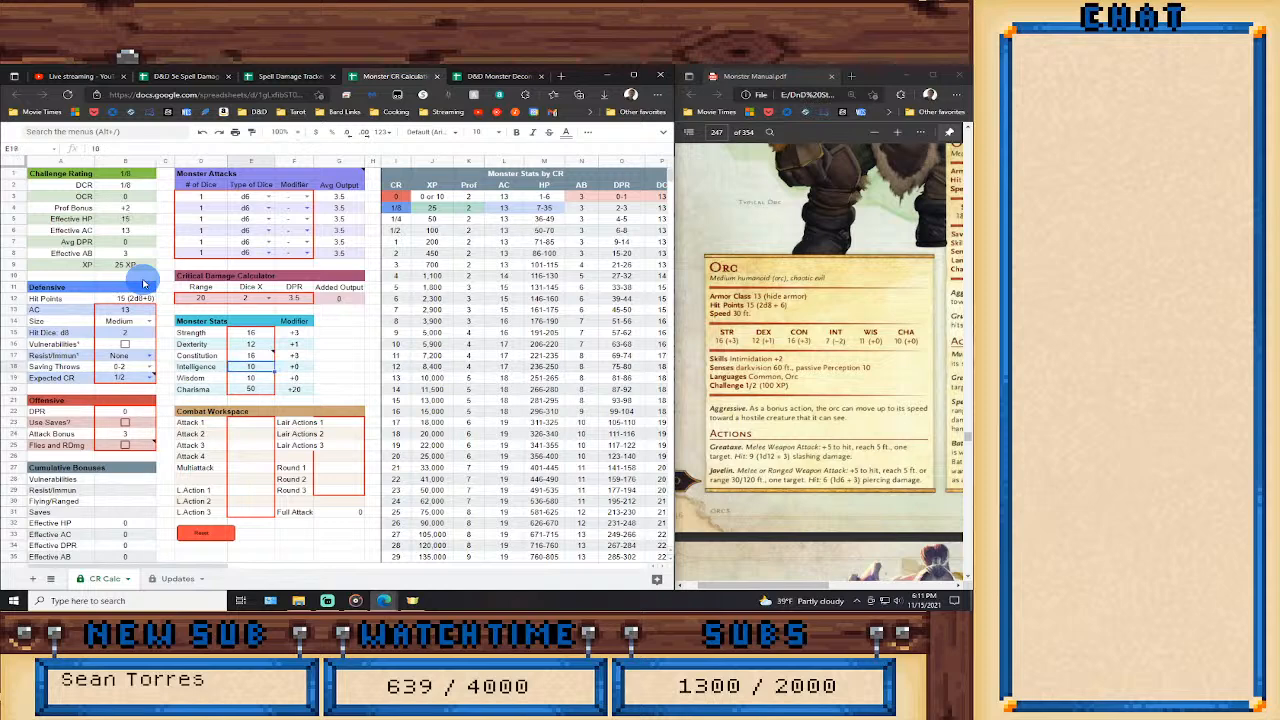
Enter Intelligence 7, Wisdom 11 and Charisma 10 in Monster Stats.
type("7")
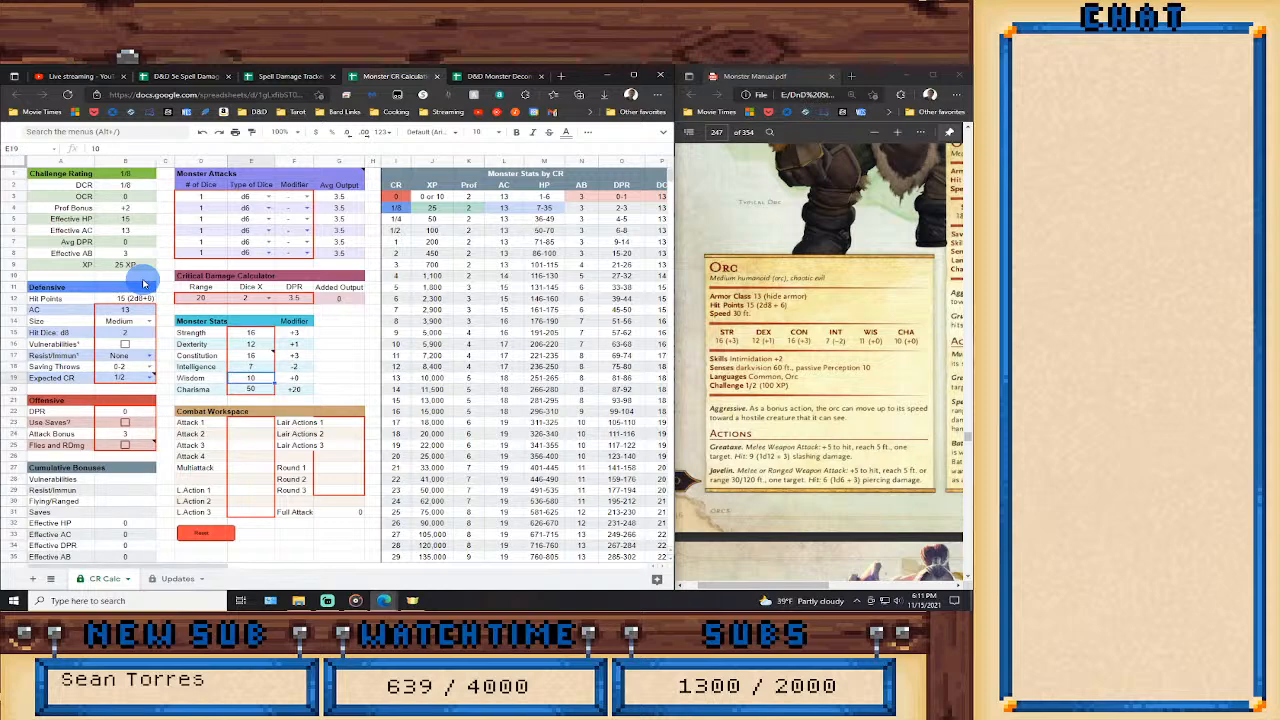
type("11")
key("Return")
type("10")
key("Return")
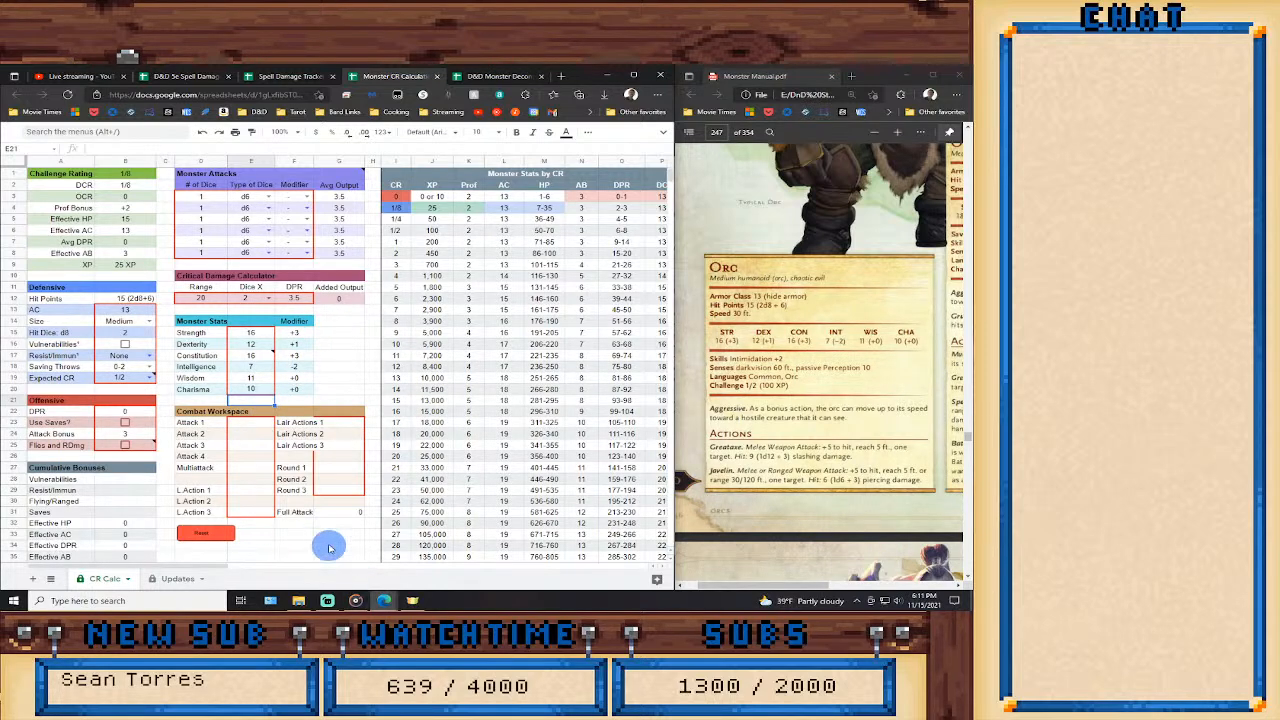
Reset the CR calculator's inputs to their default values.
left_click(214, 537)
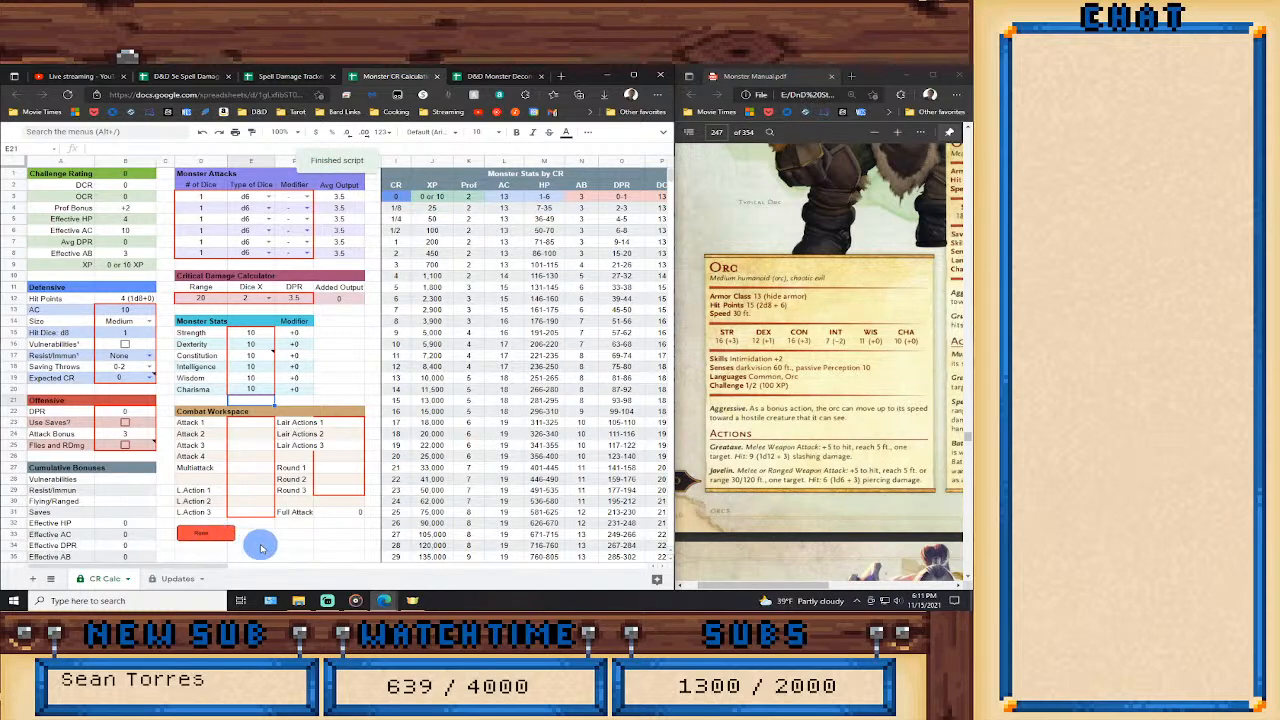
left_click(262, 546)
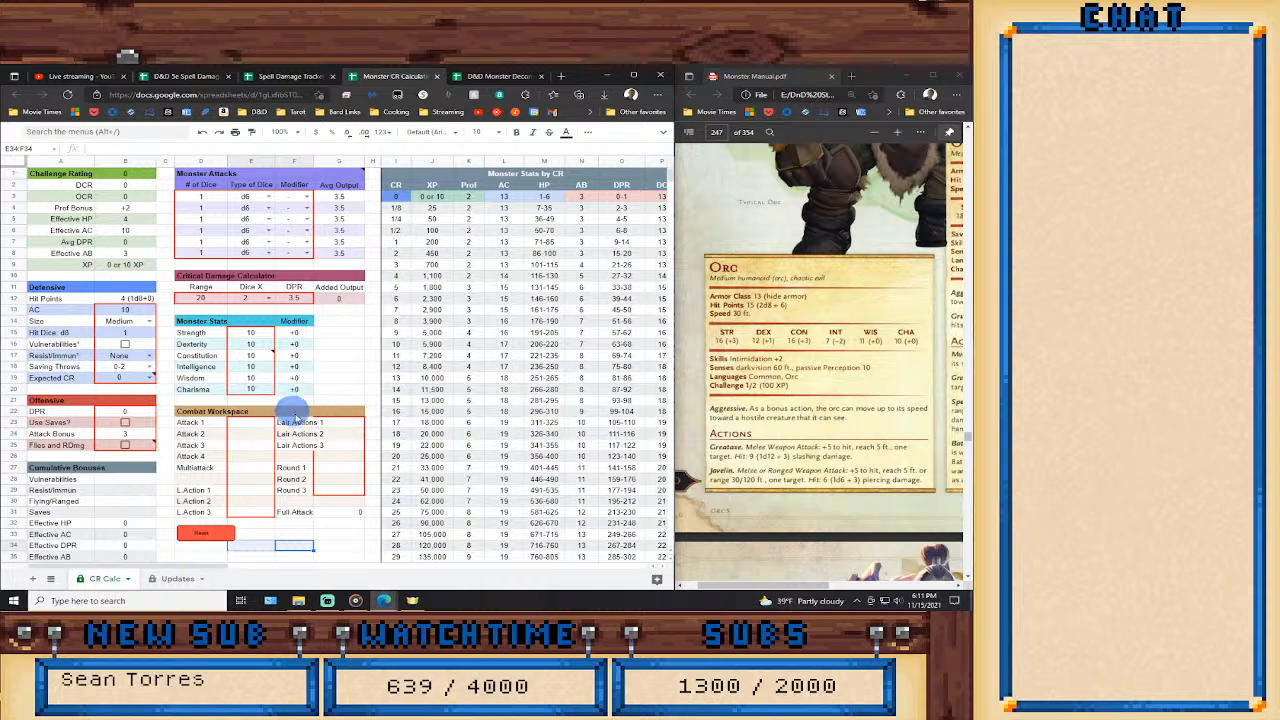
left_click(326, 530)
left_click(319, 522)
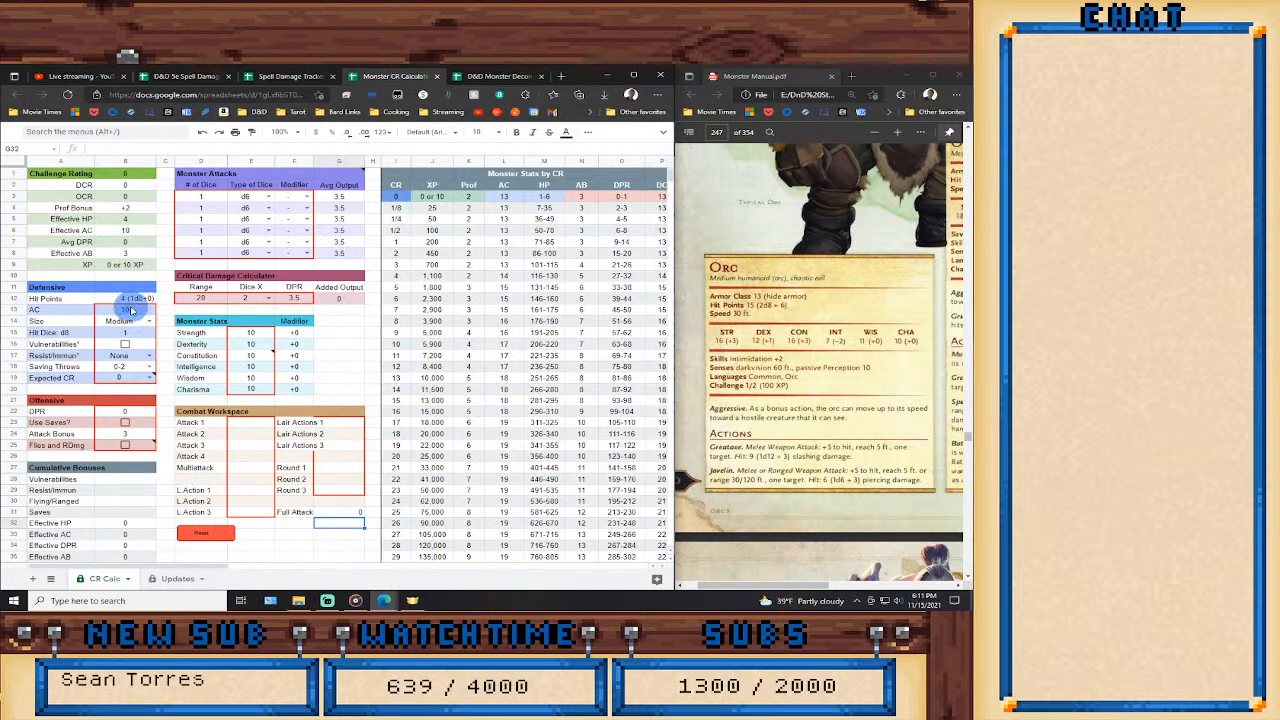
Set the Orc's AC to 13 and its number of hit dice to 2 in the Defensive section.
left_click(133, 310)
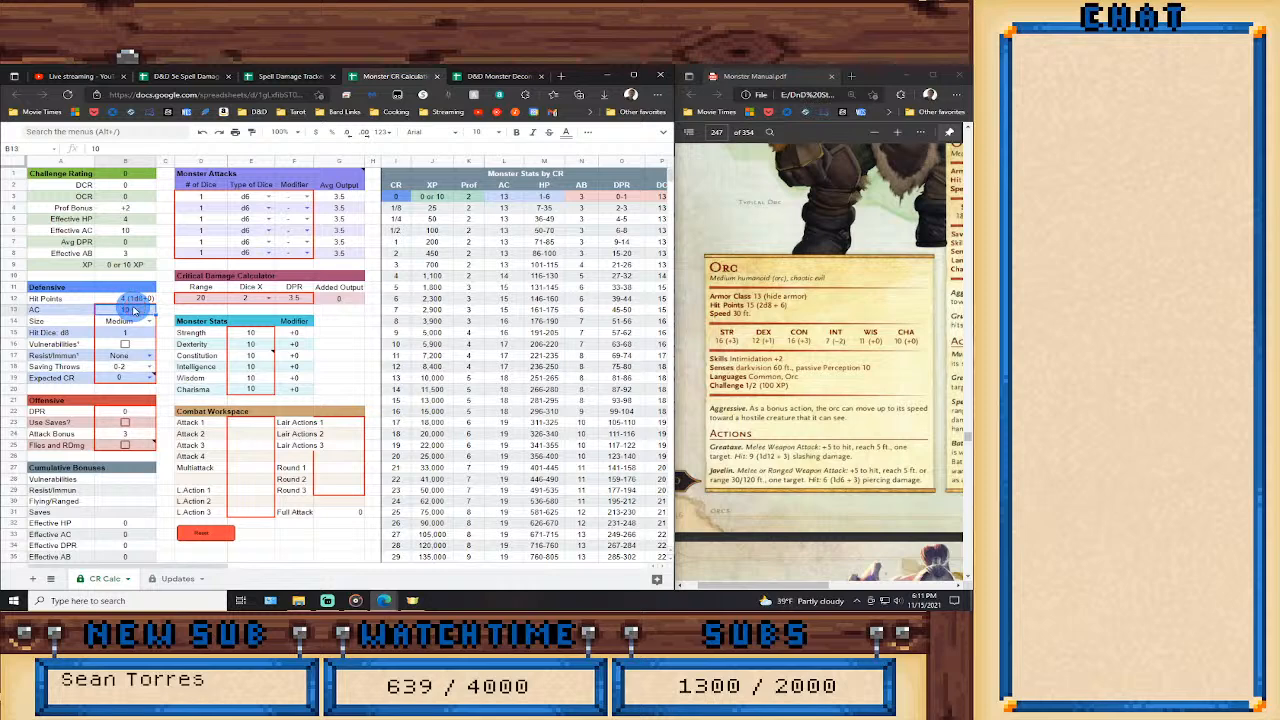
type("13")
key("Return")
key("Return")
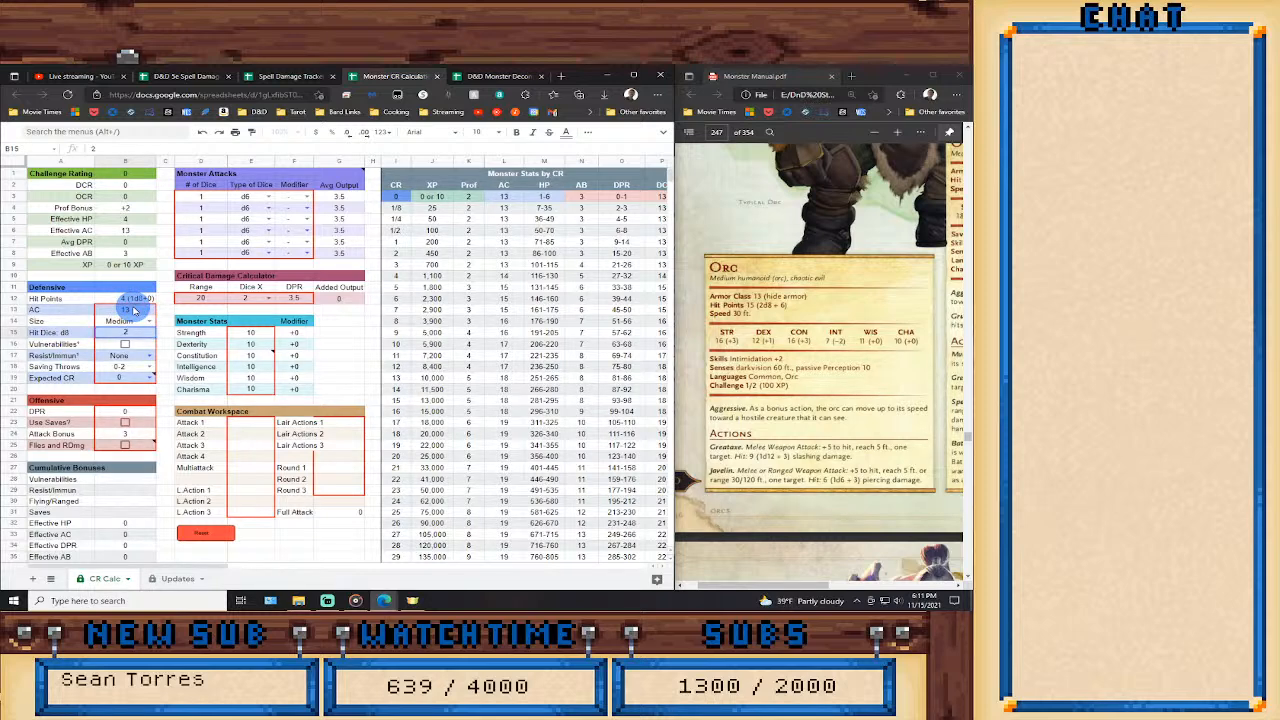
Set the Expected CR to 1/4 in the Defensive section.
key("Down")
key("Down")
key("Down")
key("Down")
key("Return")
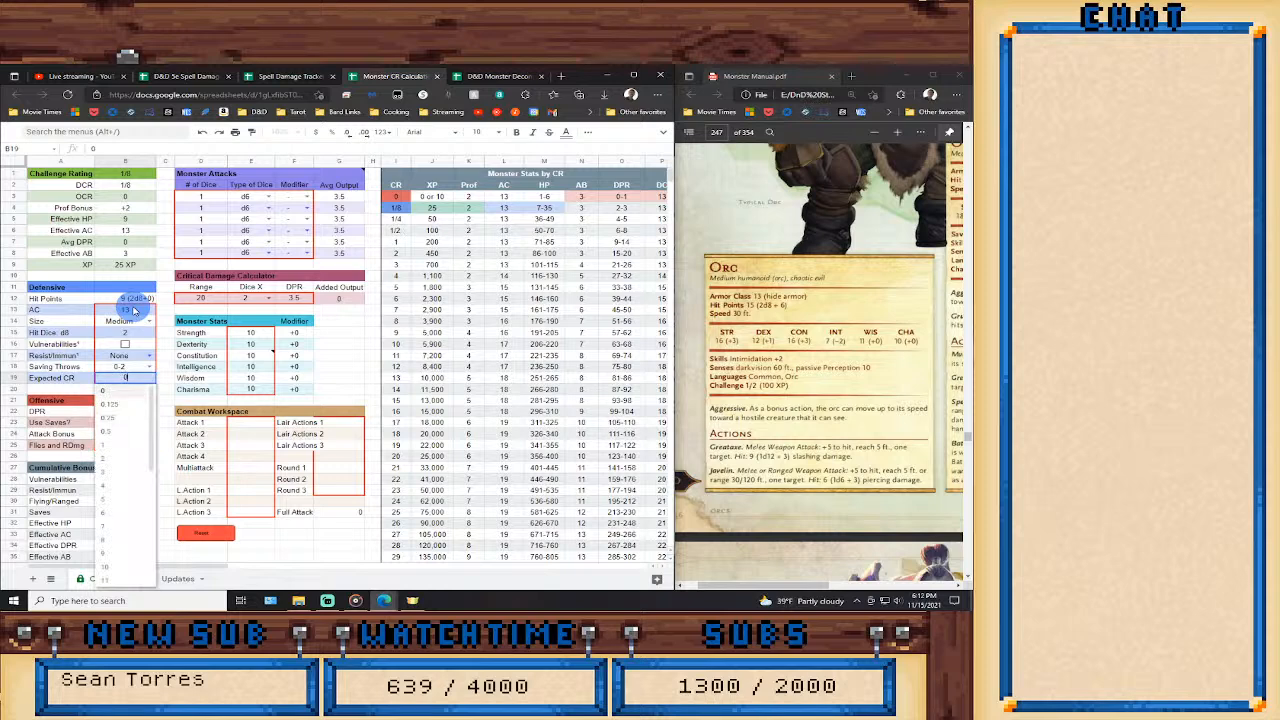
key("Down")
key("Down")
key("Return")
Set the Orc's Strength to 16, Dexterity to 12 and Constitution to 16 in Monster Stats.
key("Right")
key("Right")
key("Right")
key("Up")
key("Up")
key("Up")
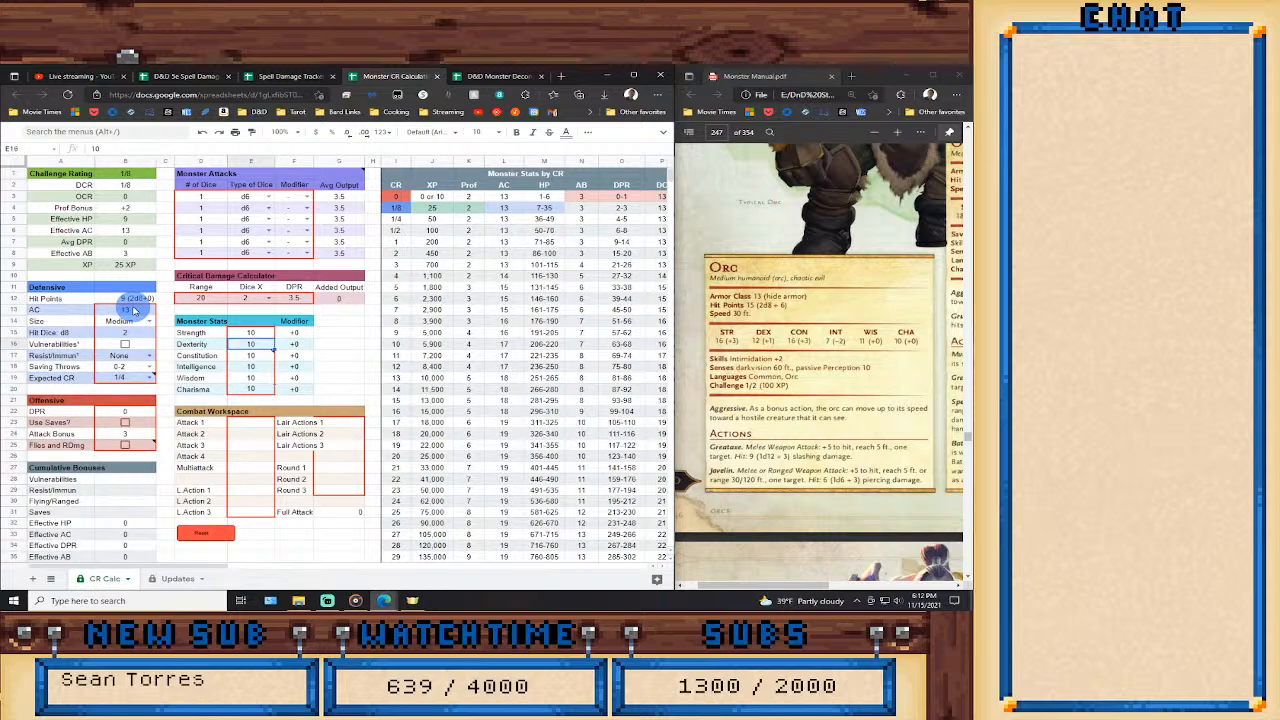
key("Up")
type("16")
key("Return")
type("12")
key("Return")
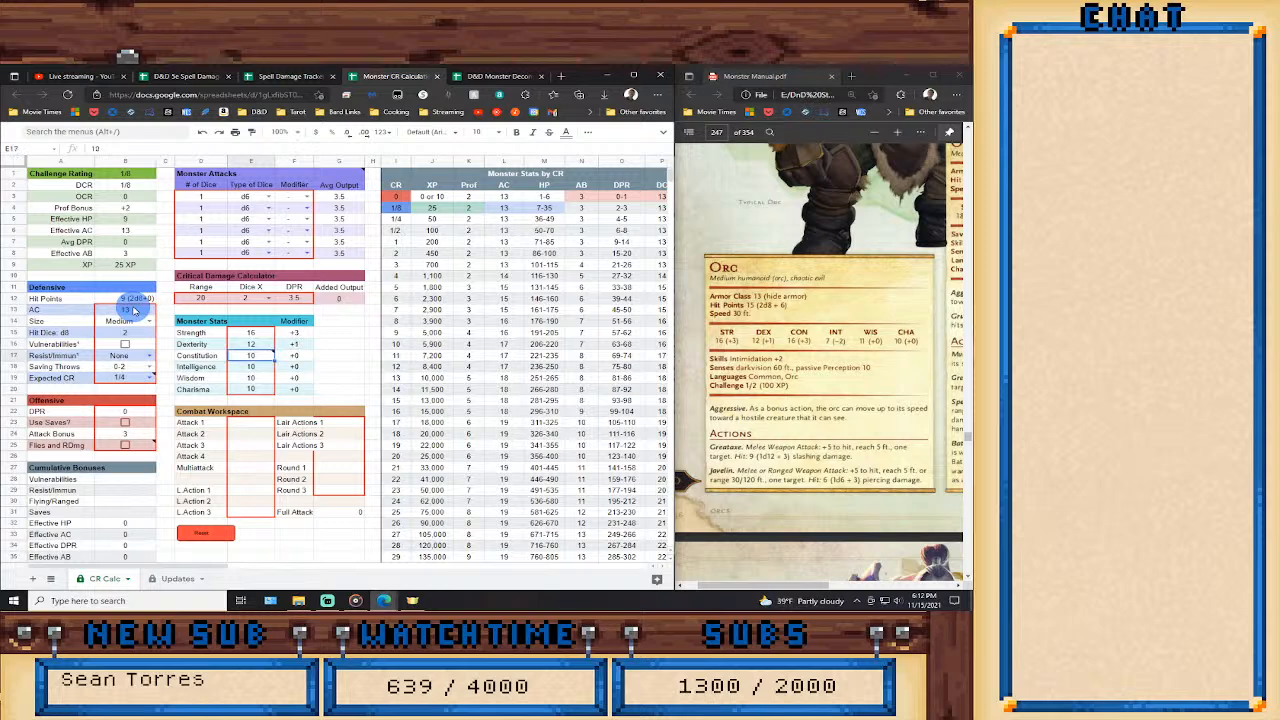
type("16")
key("Return")
Set the Orc's Intelligence to 7, Wisdom to 11 and Charisma to 10 in Monster Stats.
type("7")
key("Return")
type("11")
key("Return")
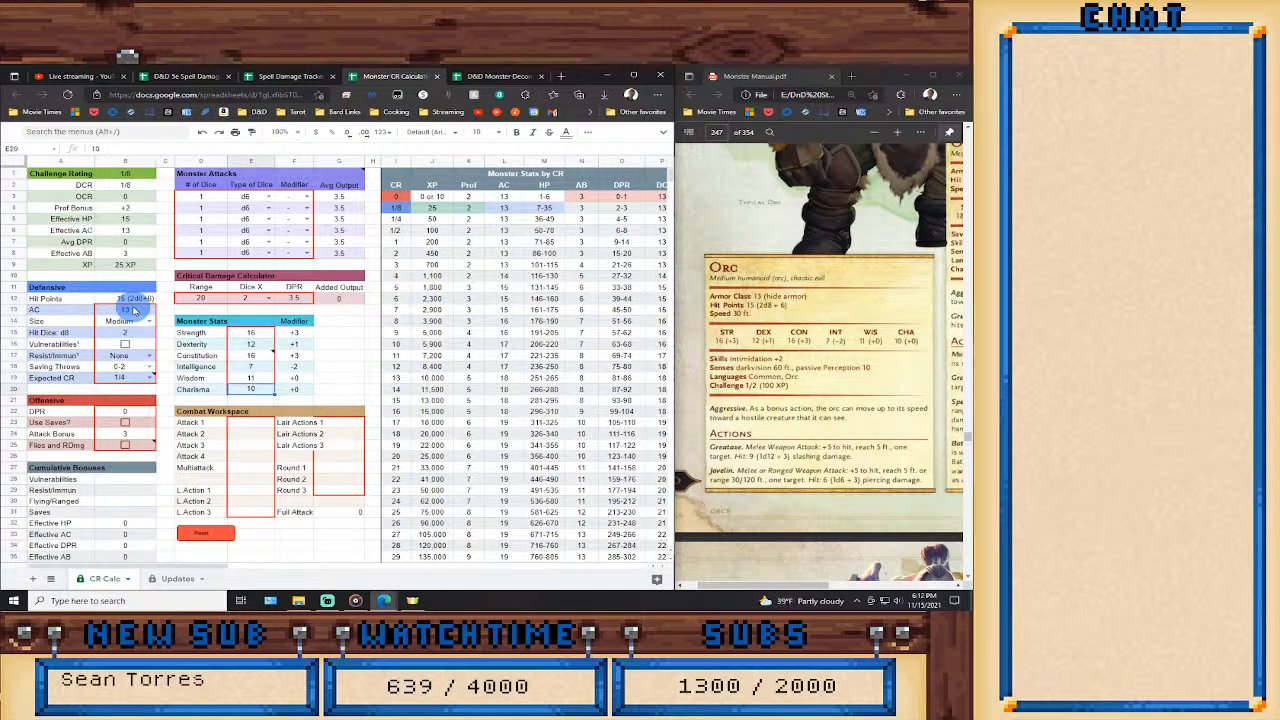
type("10")
key("Return")
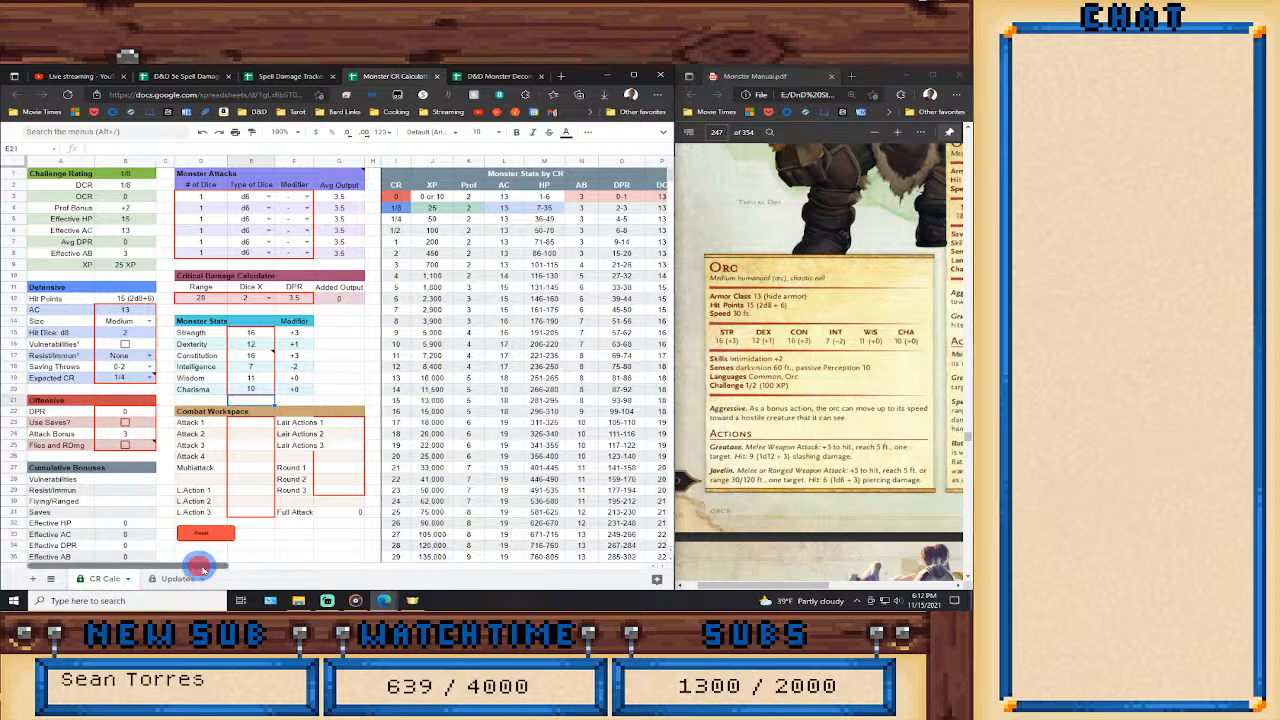
Enable the Aggressive feature in the monster features list.
left_click_drag(199, 565, 350, 565)
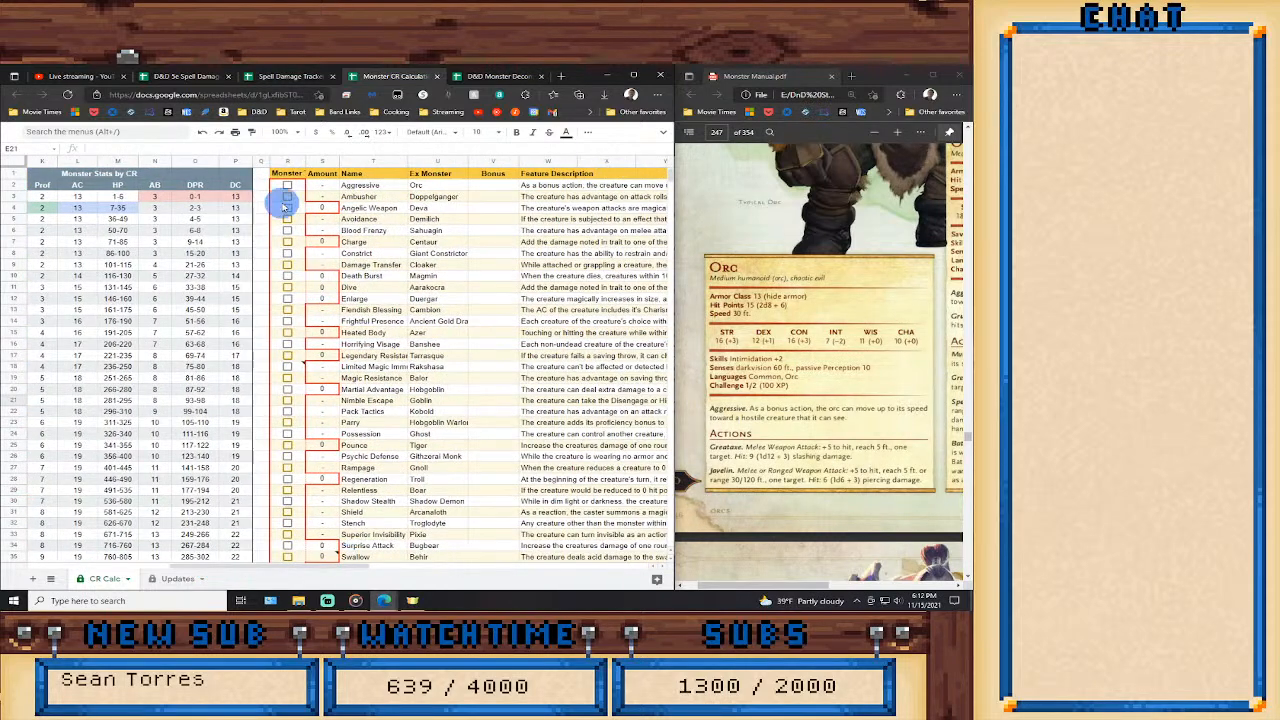
left_click(286, 188)
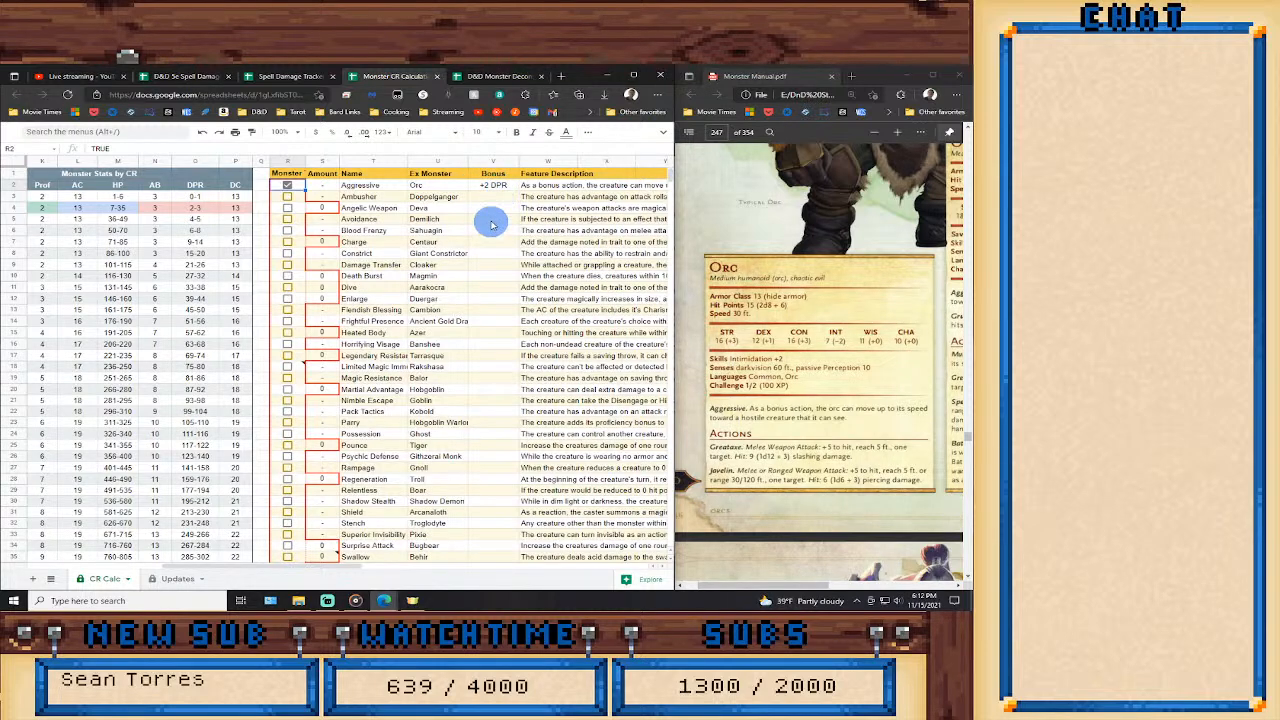
left_click(287, 186)
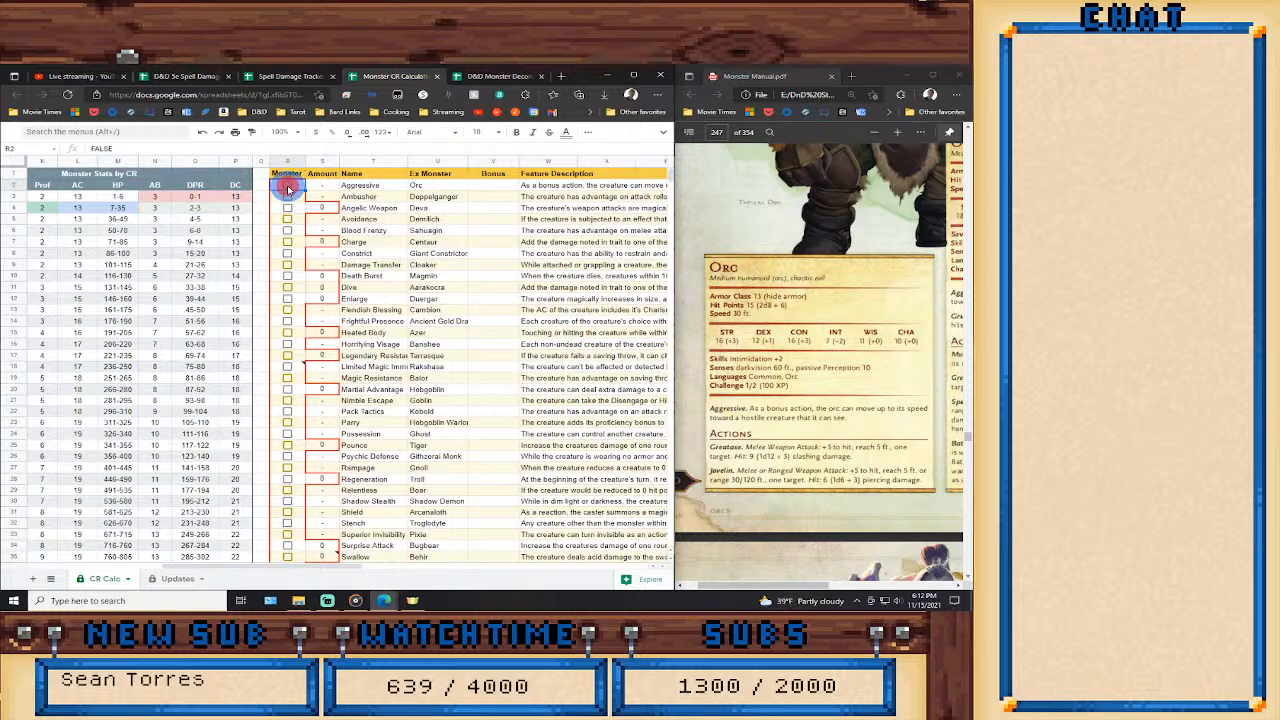
left_click(288, 187)
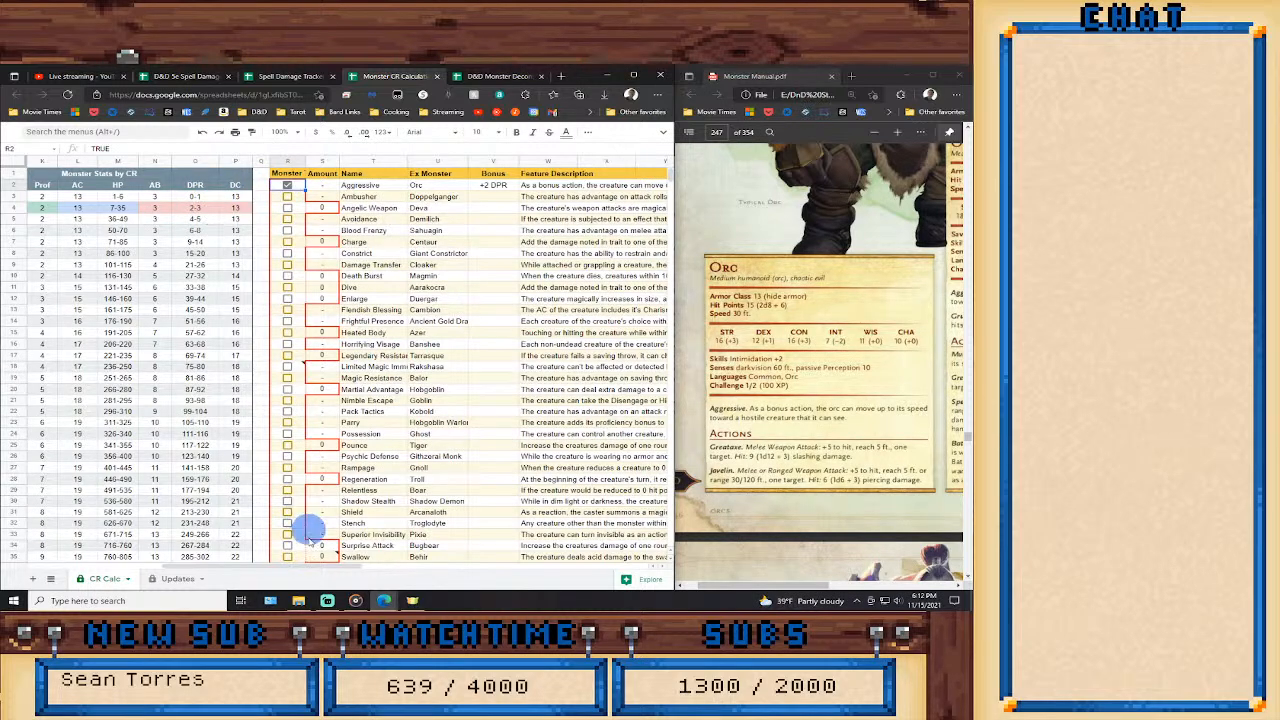
Set the Orc's Attack Bonus to 5 in the Offensive section.
left_click_drag(312, 566, 164, 562)
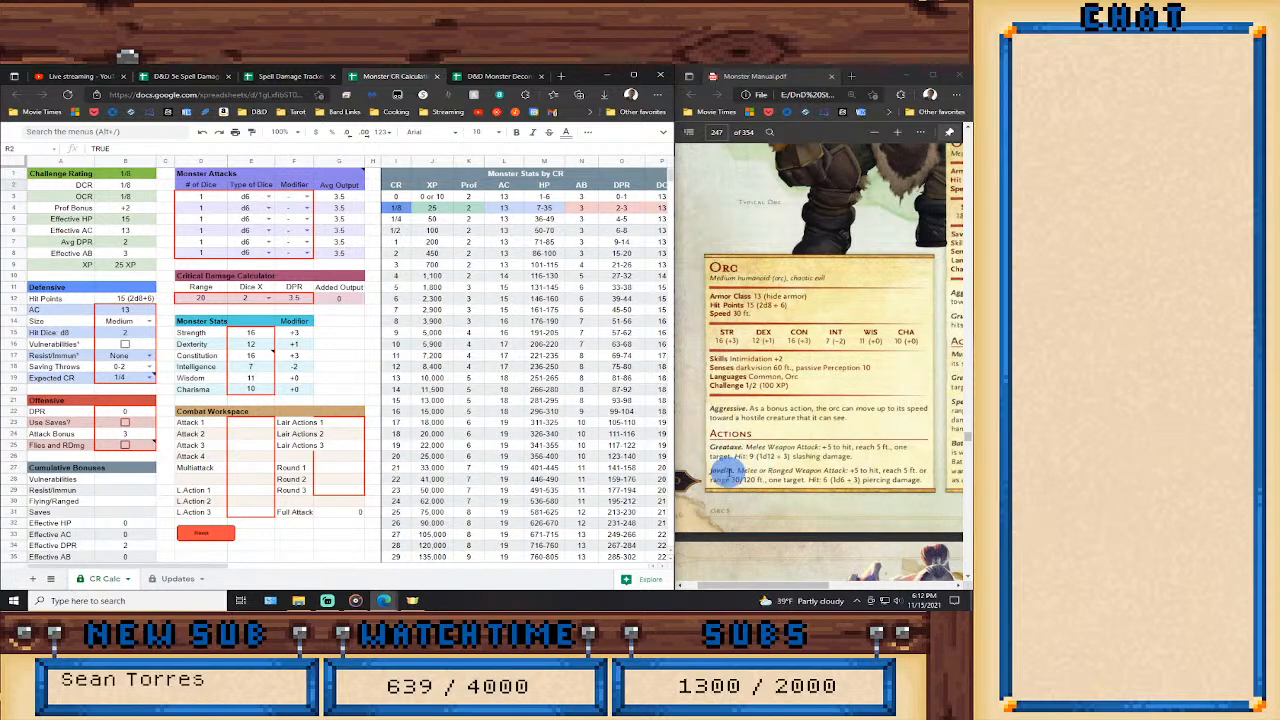
left_click(213, 198)
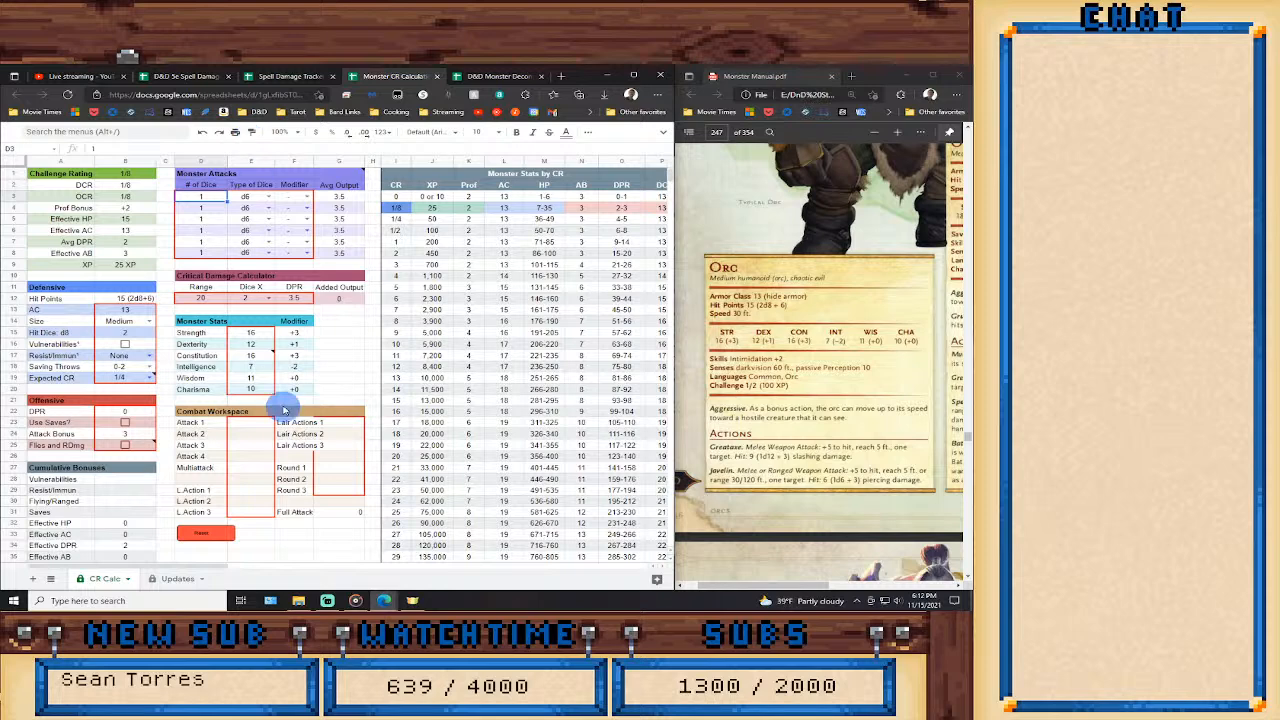
left_click(141, 438)
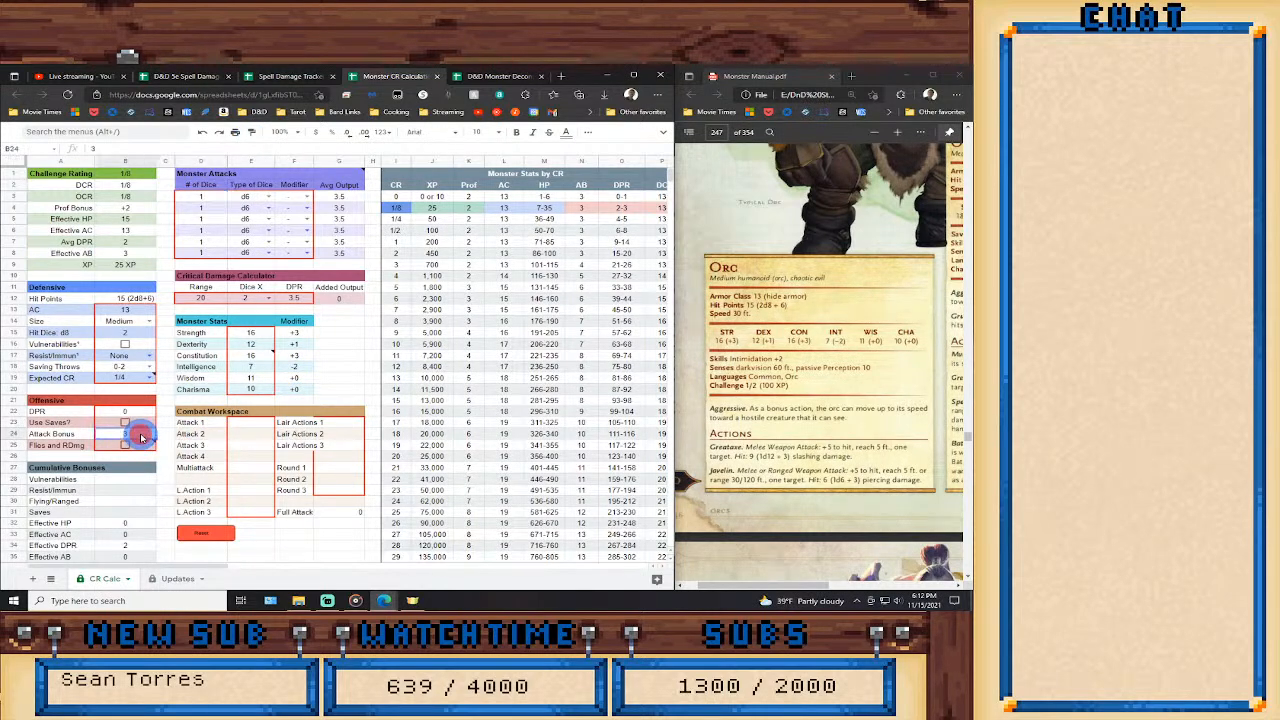
type("5")
key("Return")
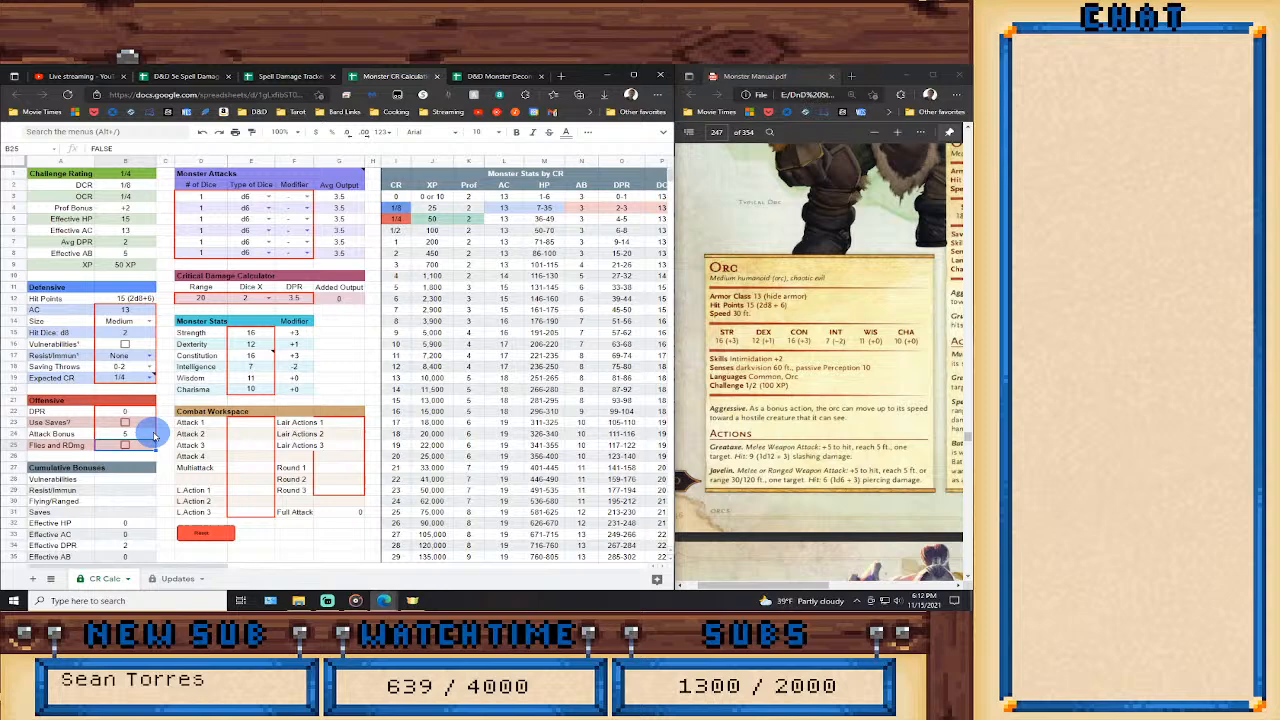
Set the first monster attack to a d12 with the Str modifier, and give the second attack's d6 the Str modifier.
left_click(205, 196)
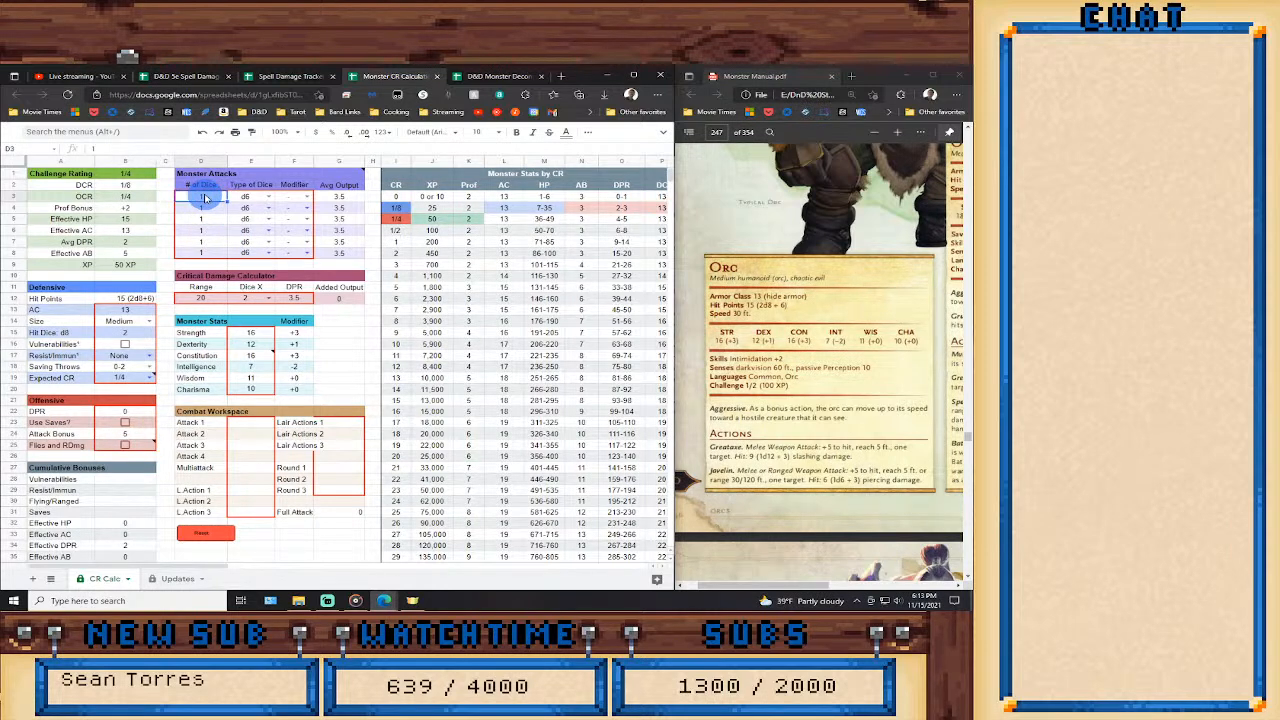
left_click(262, 196)
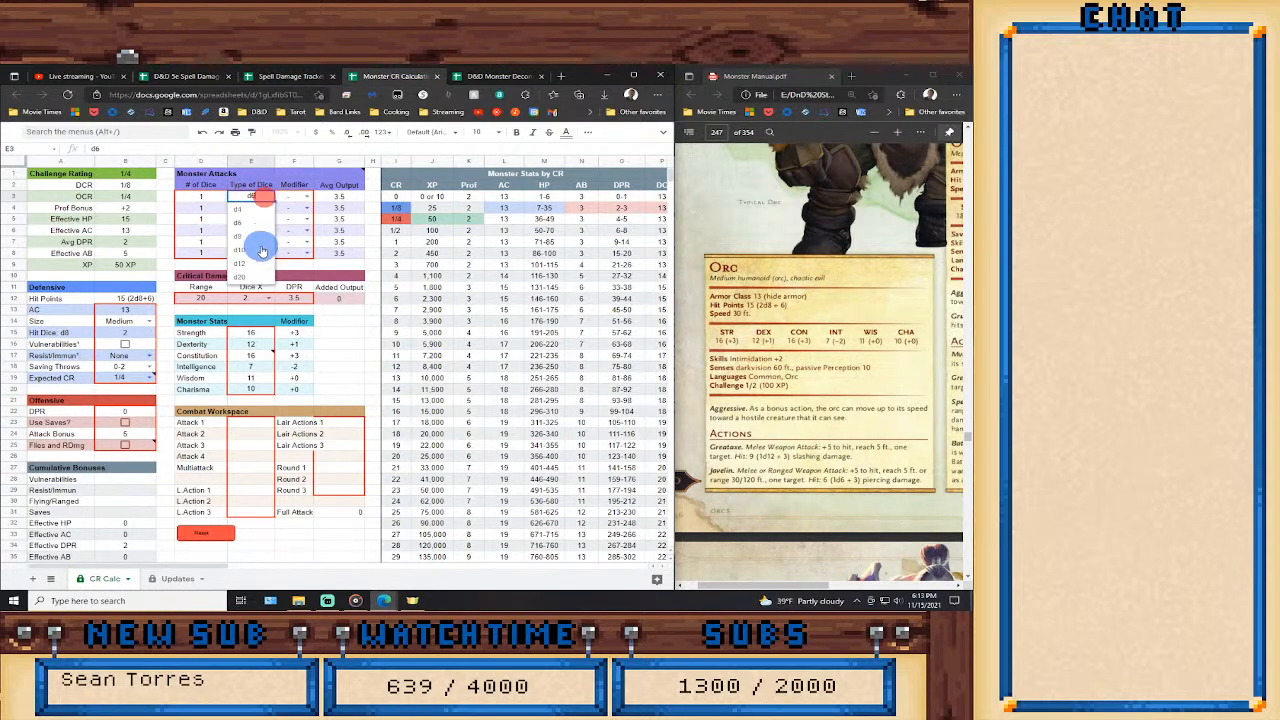
left_click(245, 263)
left_click(302, 196)
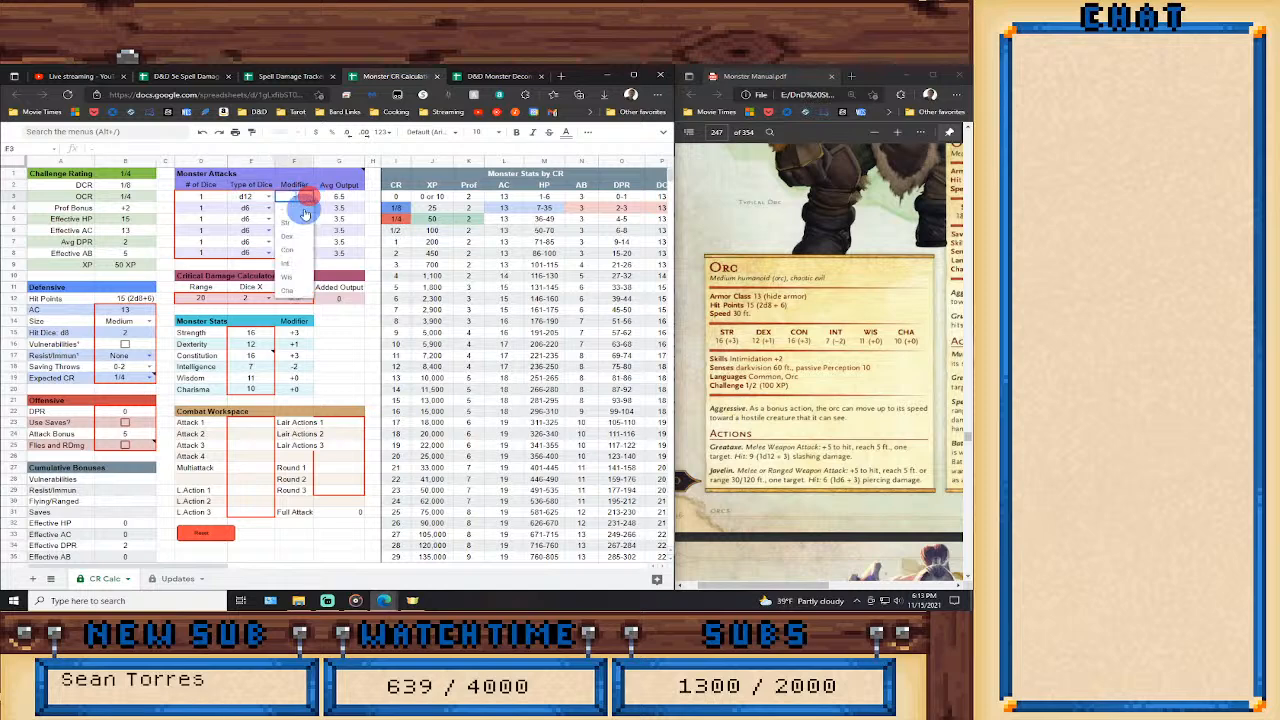
left_click(295, 222)
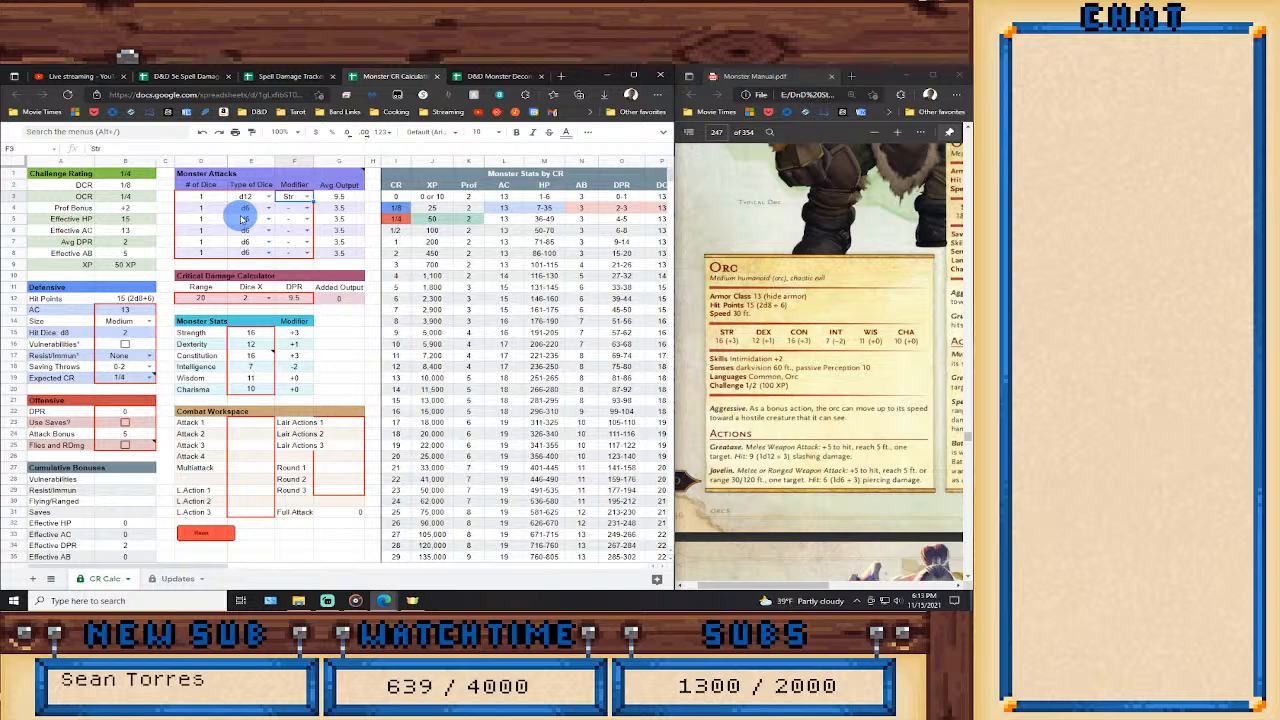
left_click(307, 207)
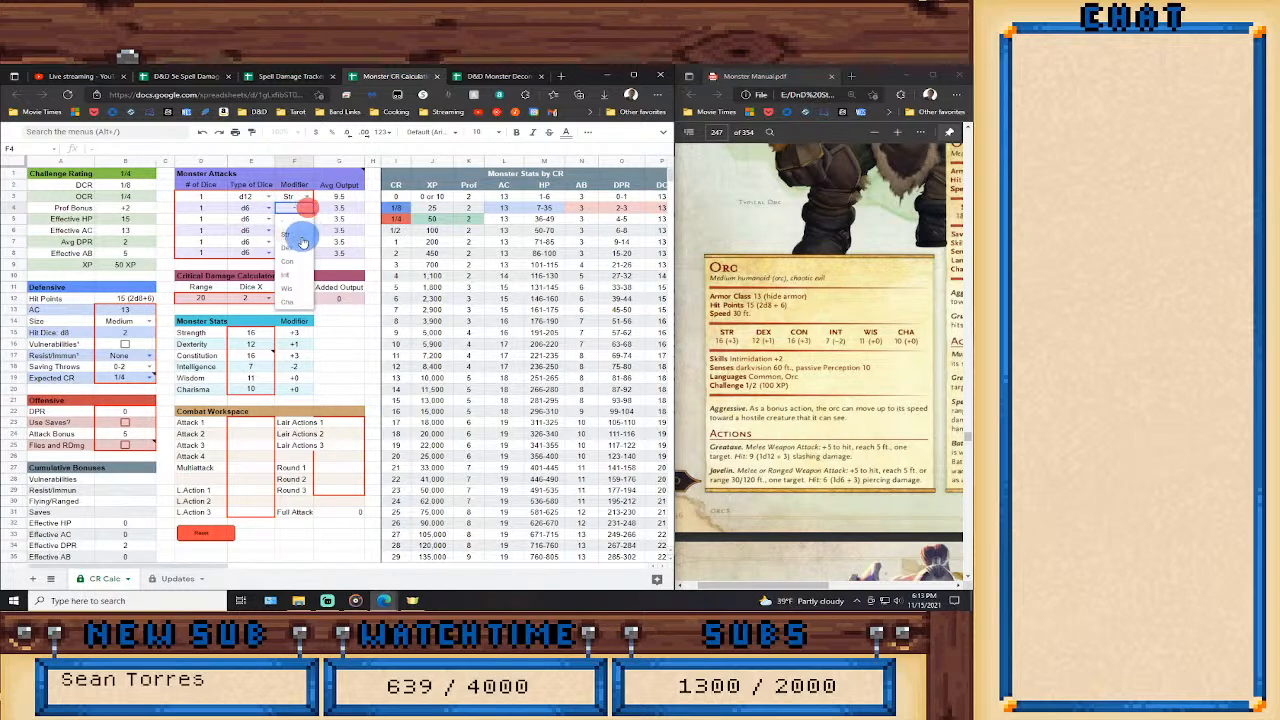
left_click(297, 234)
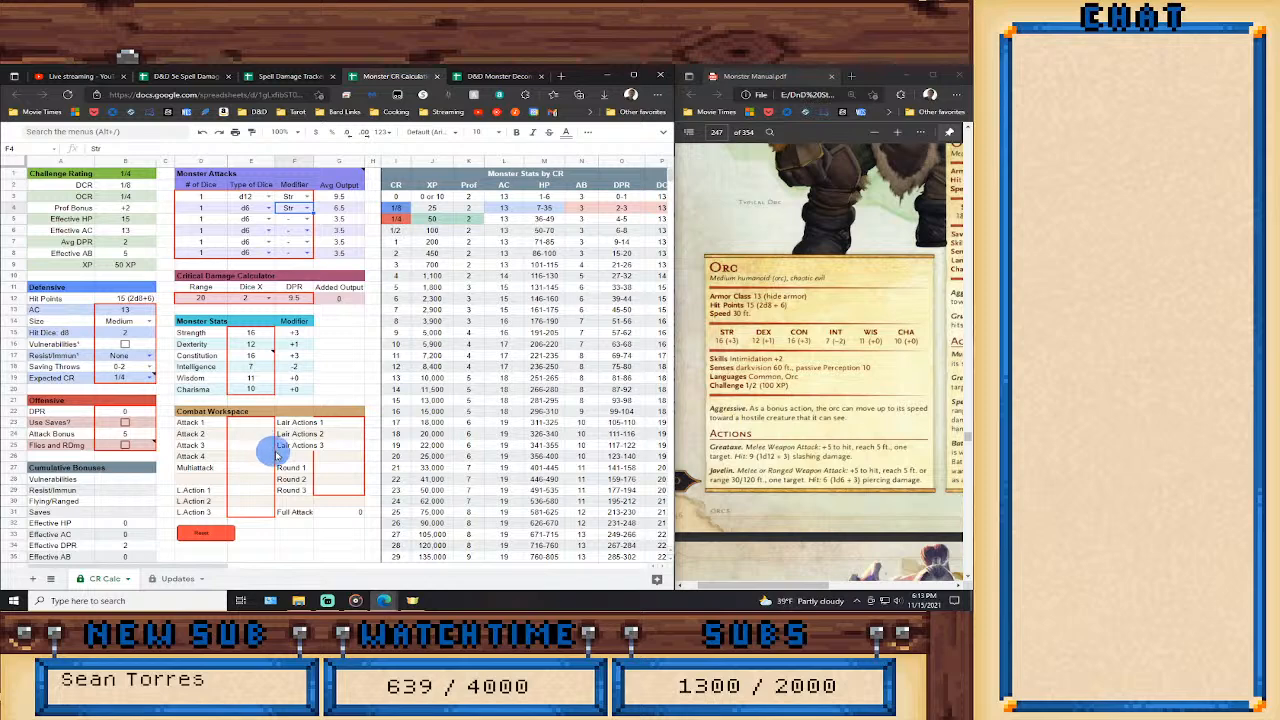
Enter a Round 1 formula in the Combat Workspace adding the first attack's average output three times, and dismiss the suggested autofill.
left_click(345, 466)
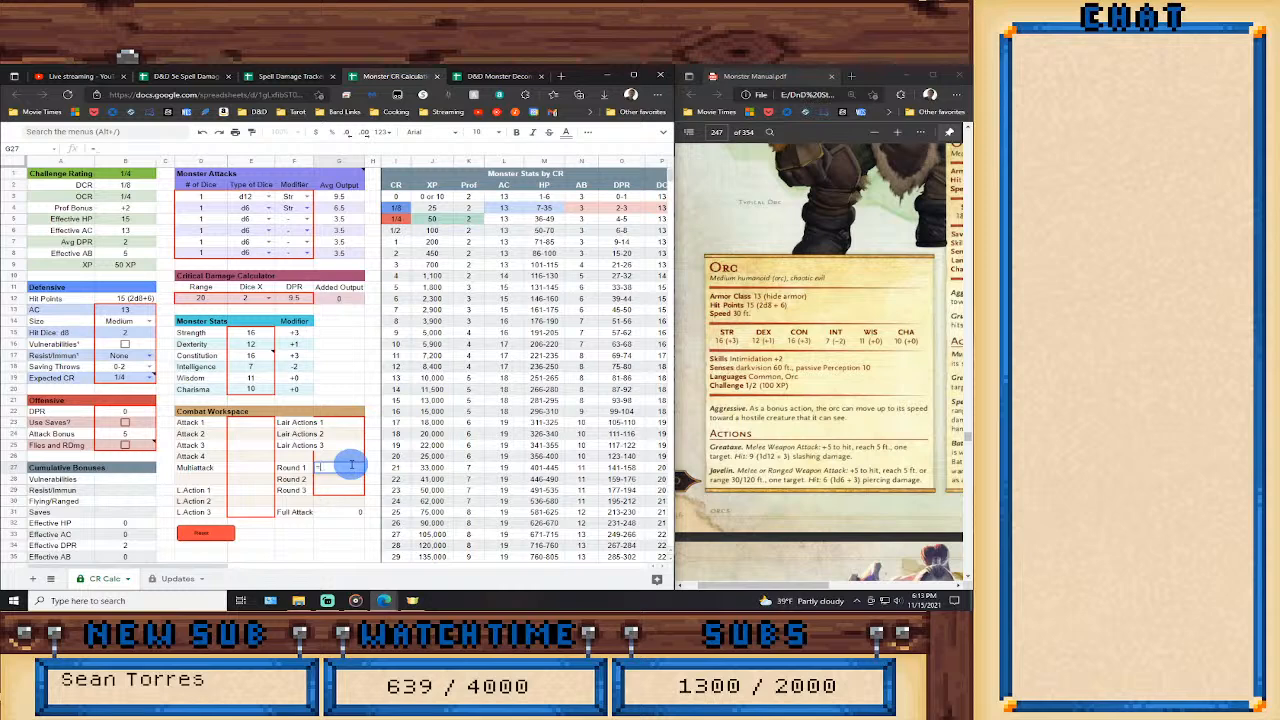
left_click(338, 197)
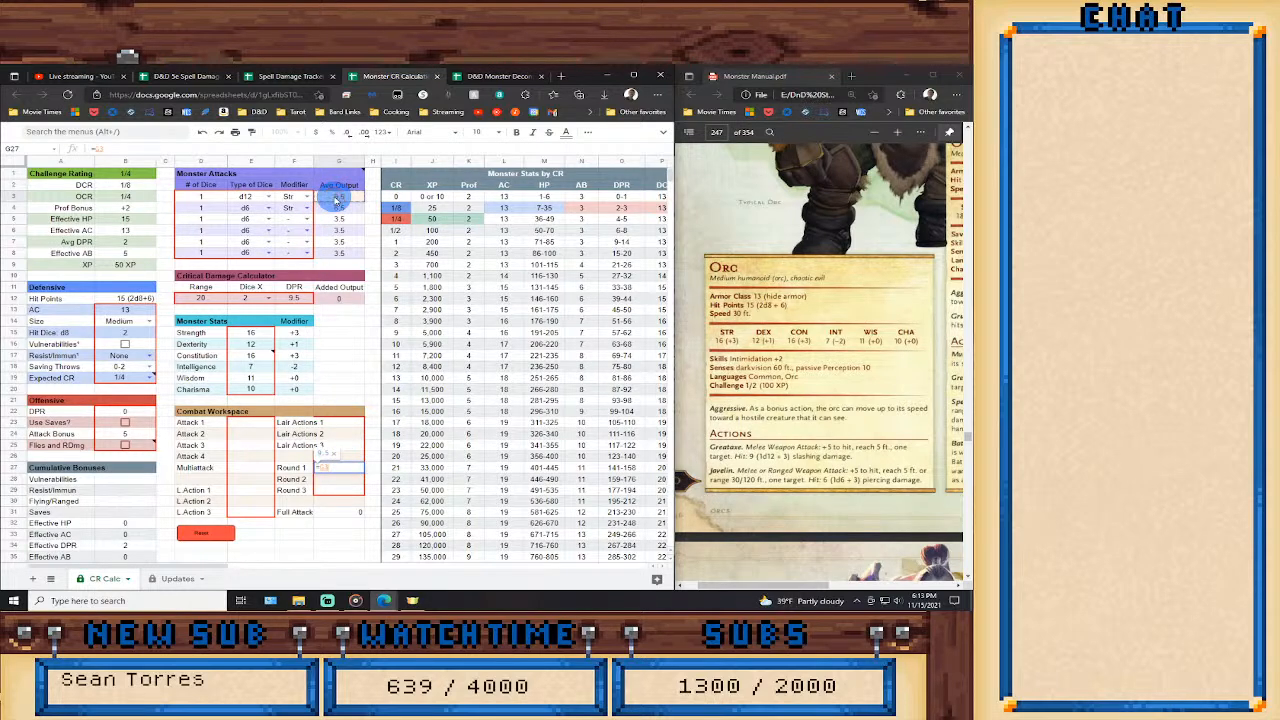
type("+G")
key("Return")
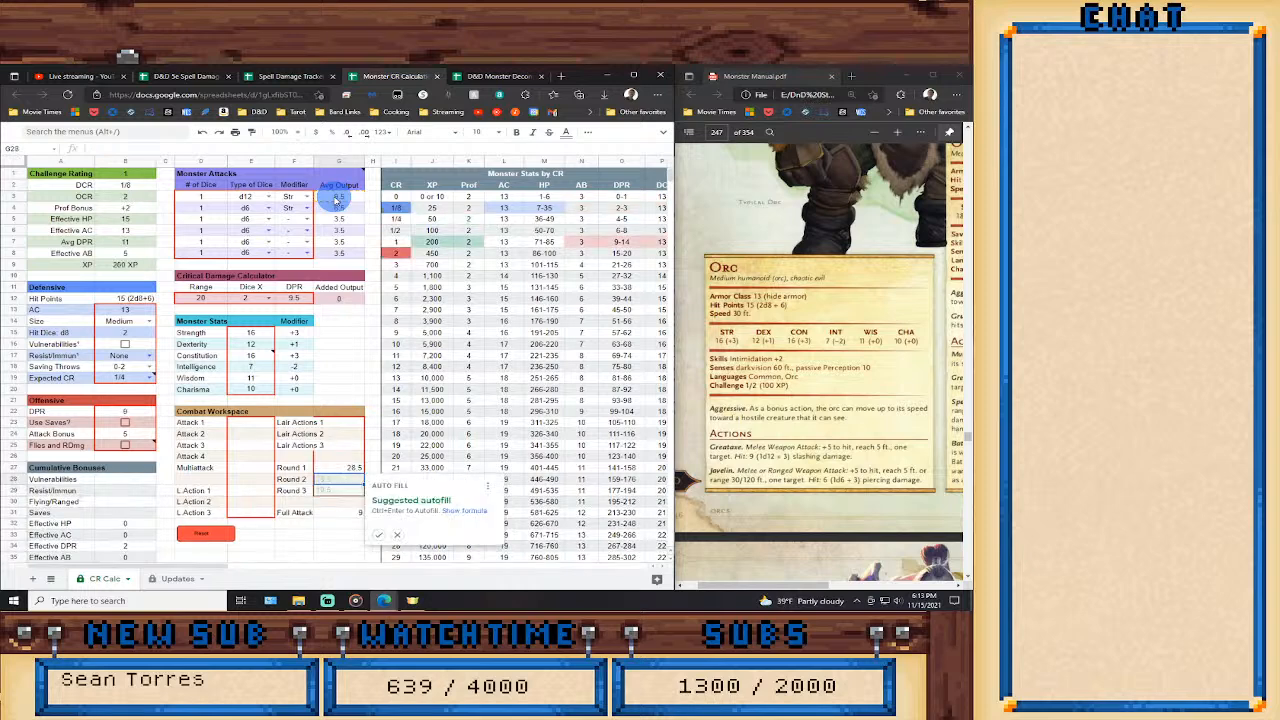
left_click(396, 534)
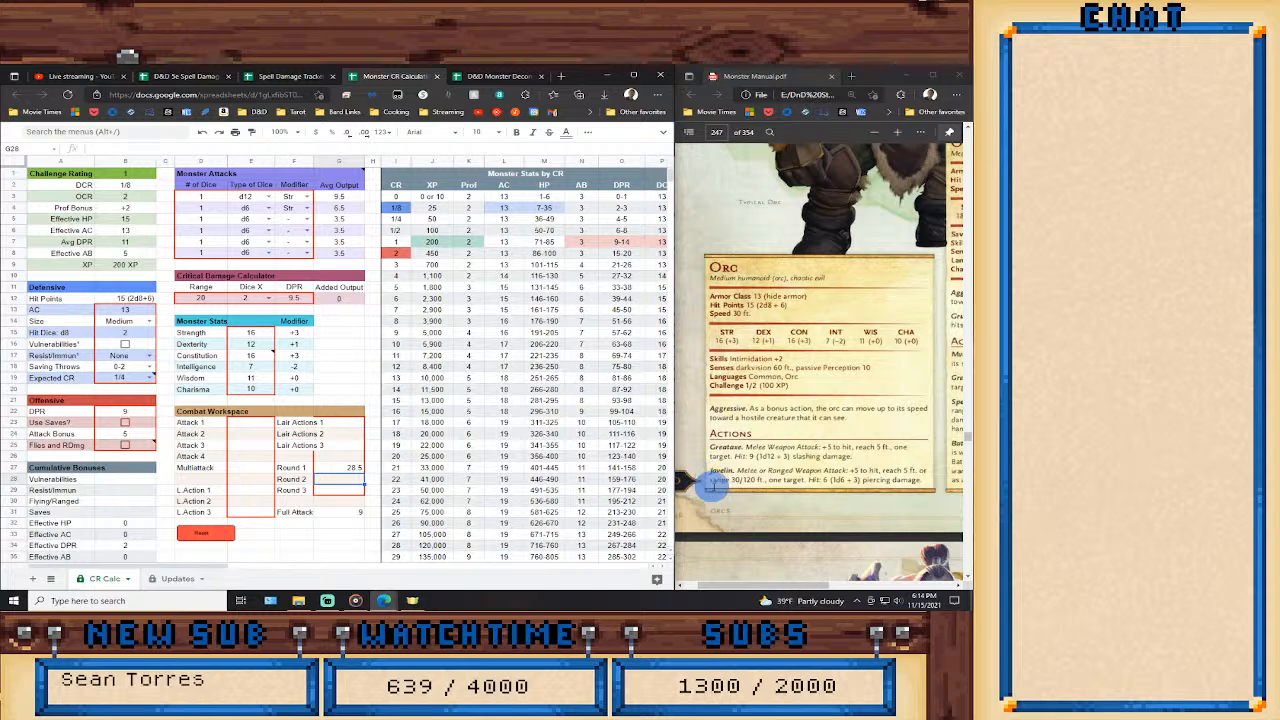
Replace the Round 1 formula in the Combat Workspace with the second attack's average output multiplied by 3.
left_click(350, 468)
key("Delete")
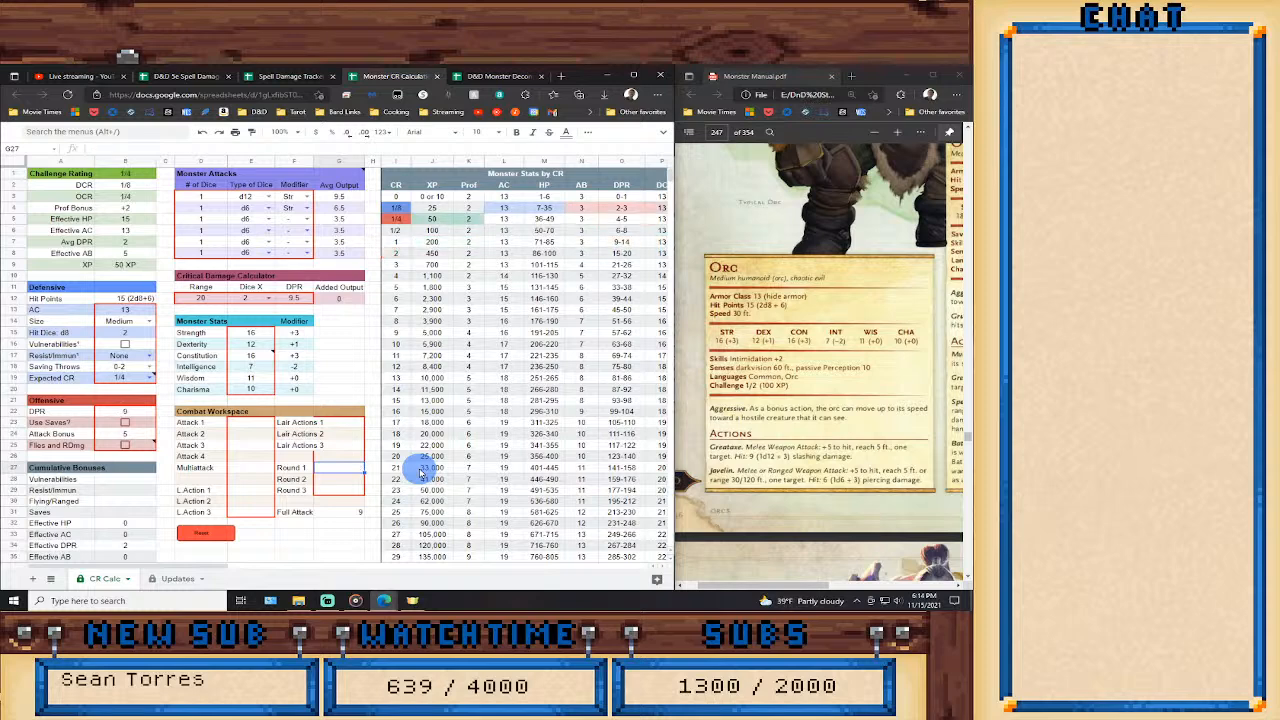
type("=")
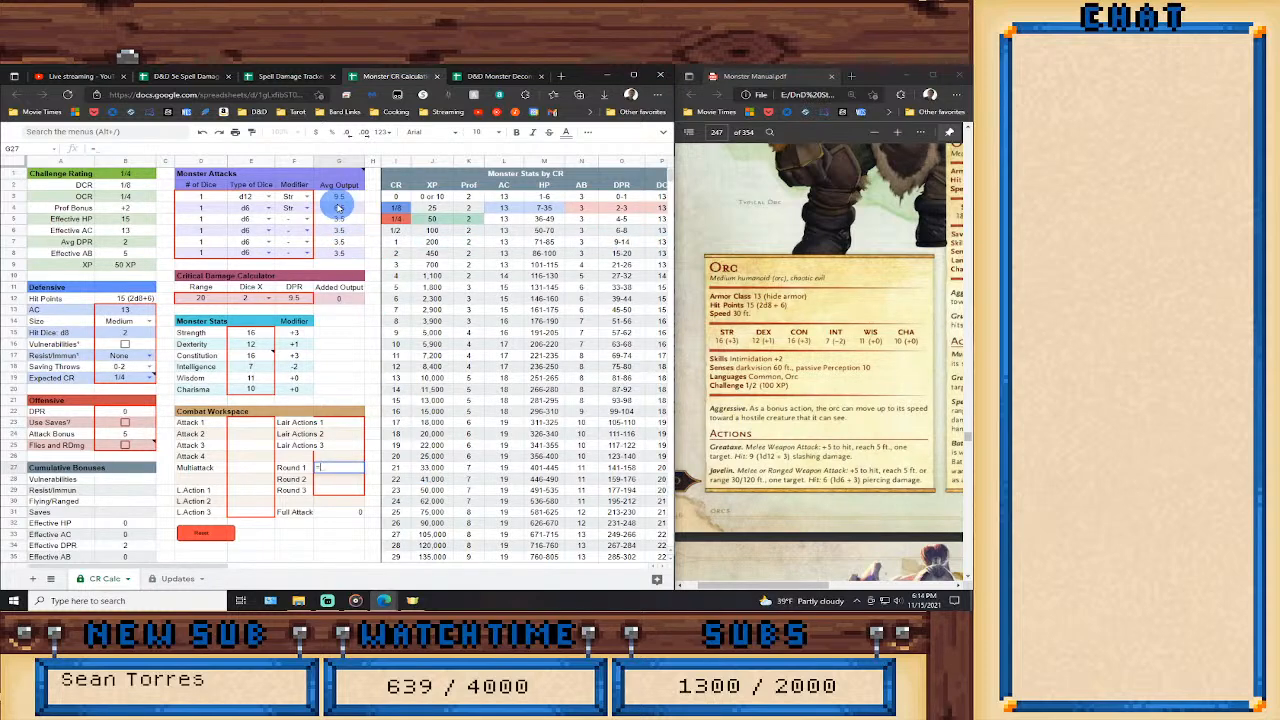
left_click(341, 211)
type("*3")
key("Return")
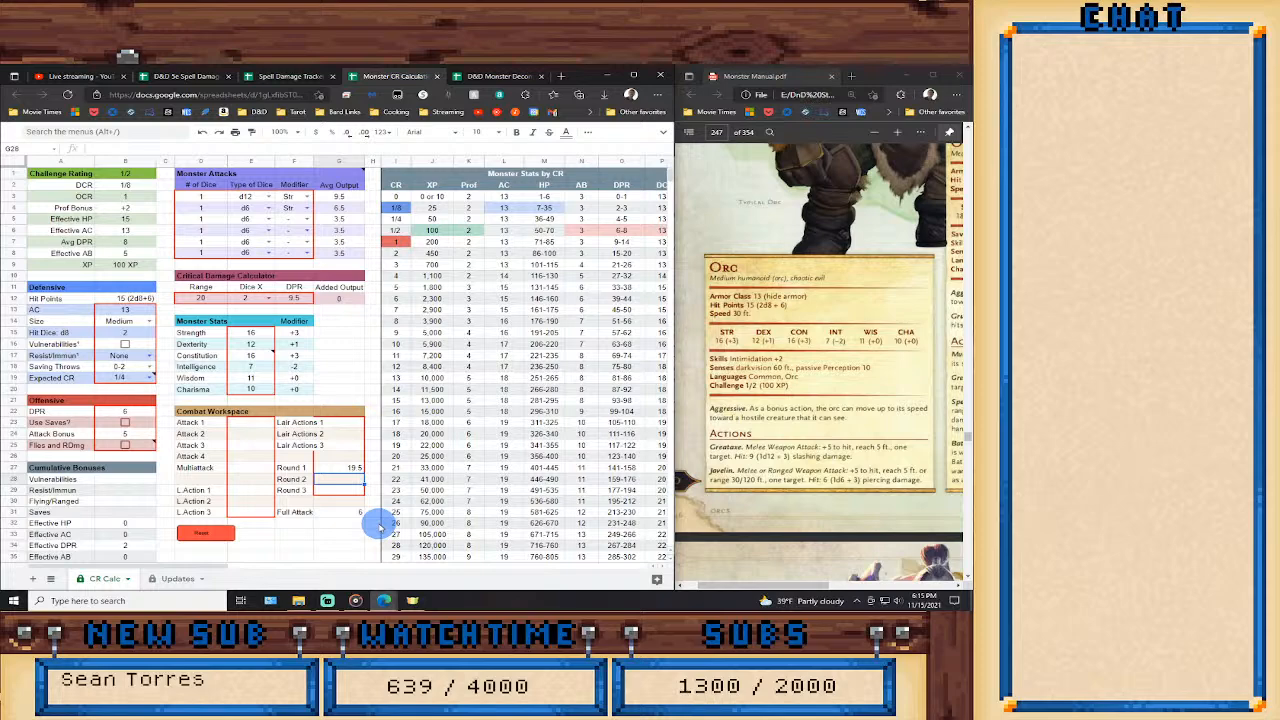
In the D&D Monster Deconstruction Check List's CR 1/2 sheet, append ", or not use greataxe" to the Orc's note.
left_click(499, 78)
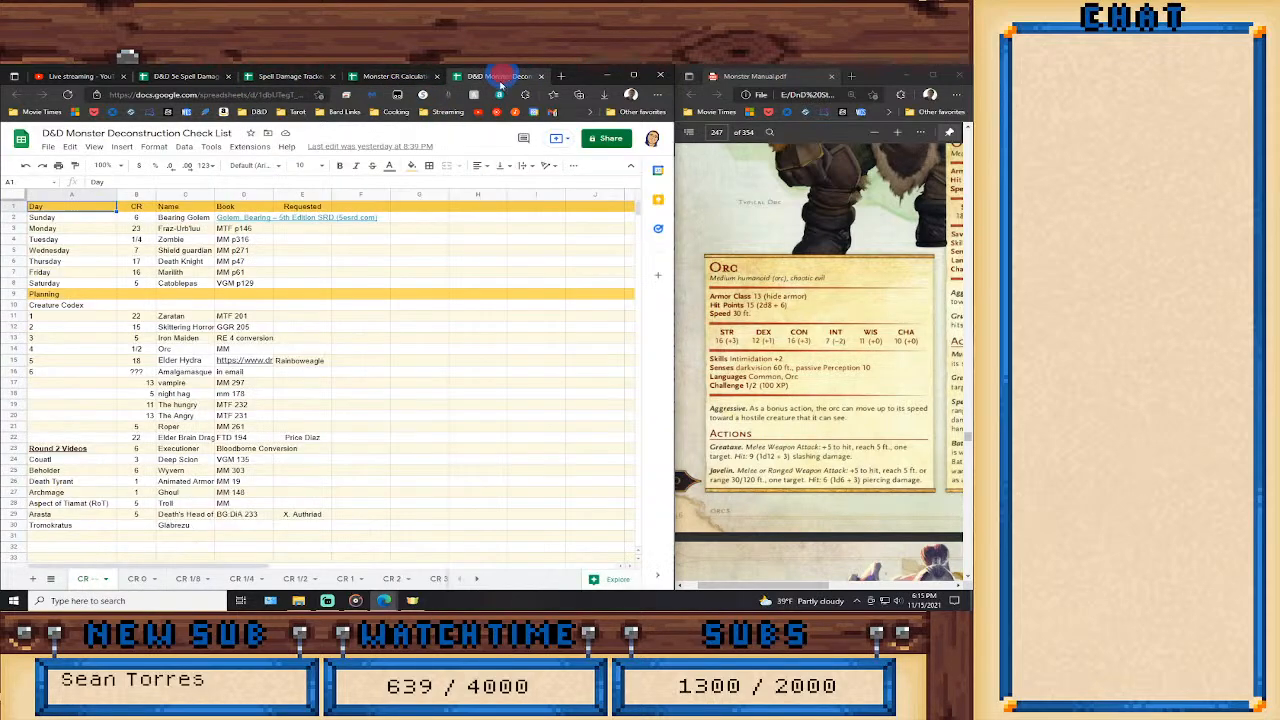
left_click(292, 579)
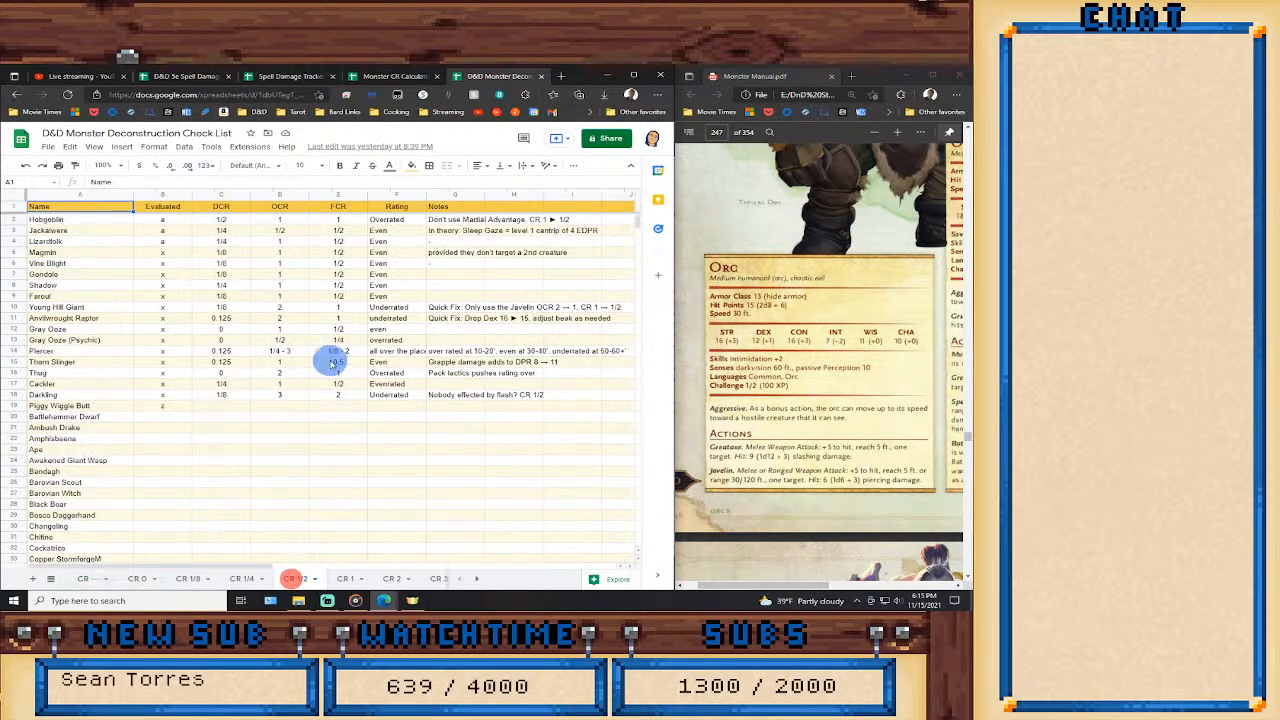
scroll(255, 443, "down", 5)
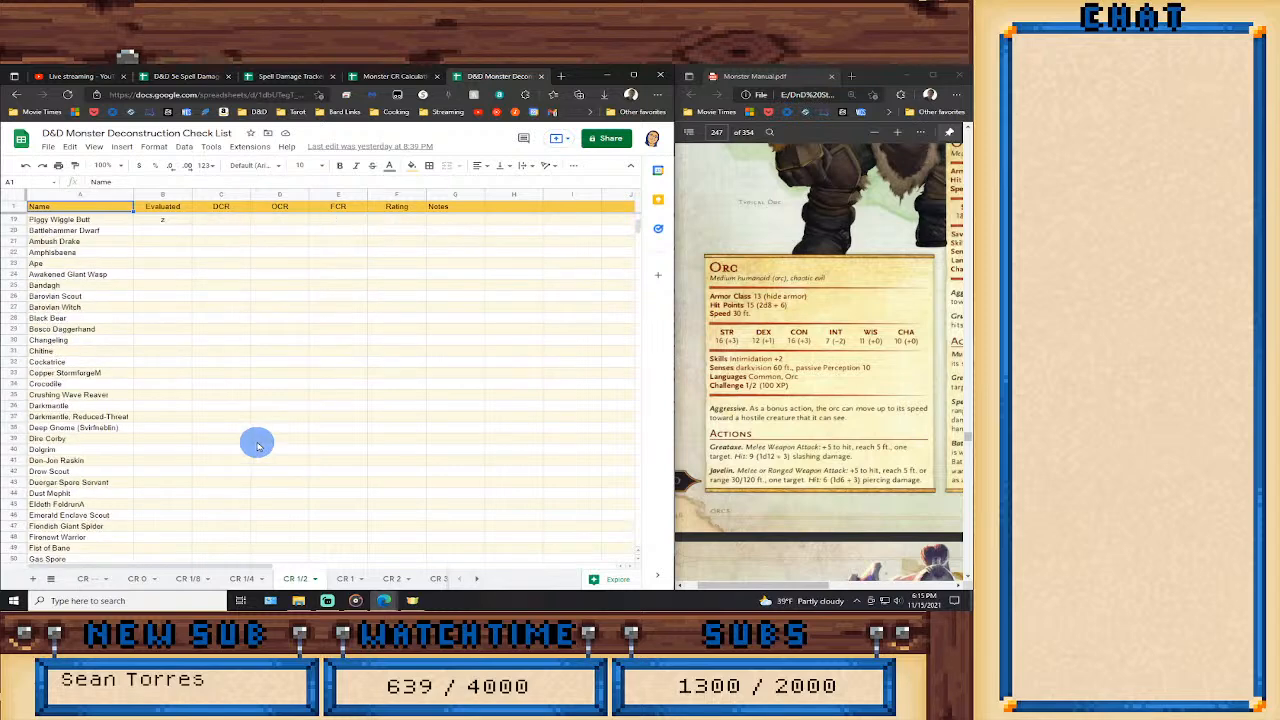
scroll(257, 444, "down", 10)
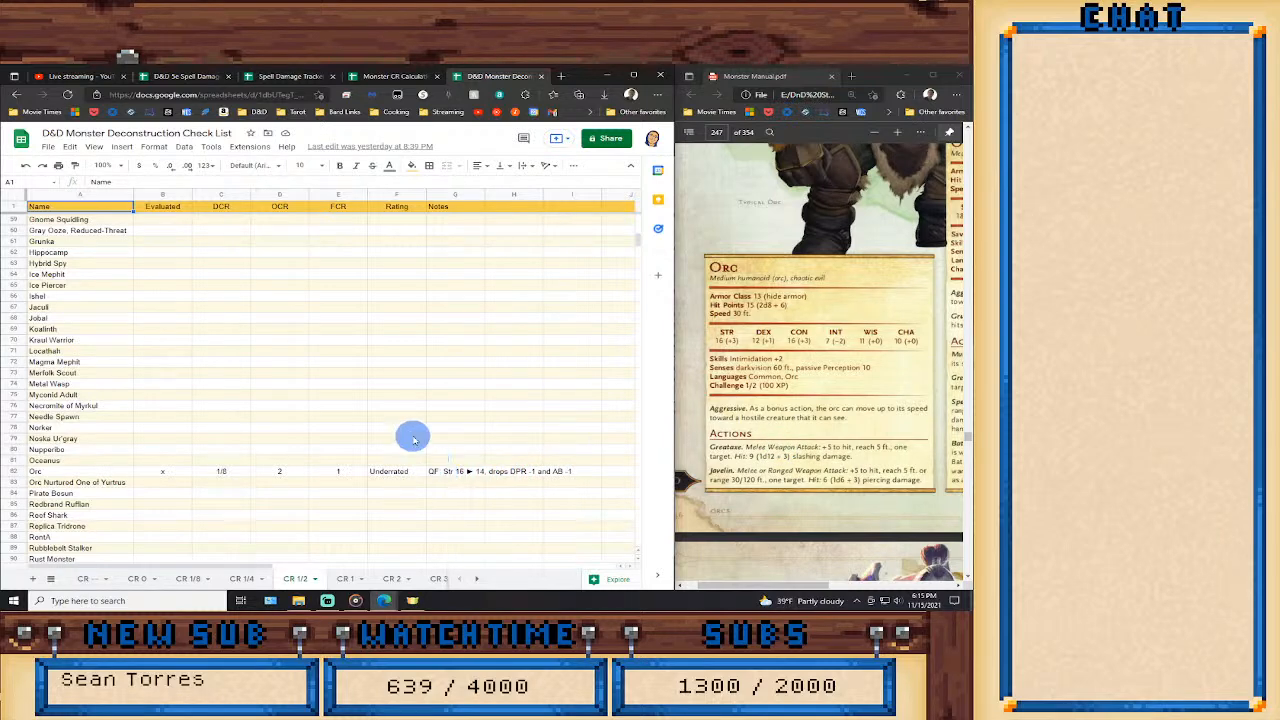
left_click(441, 470)
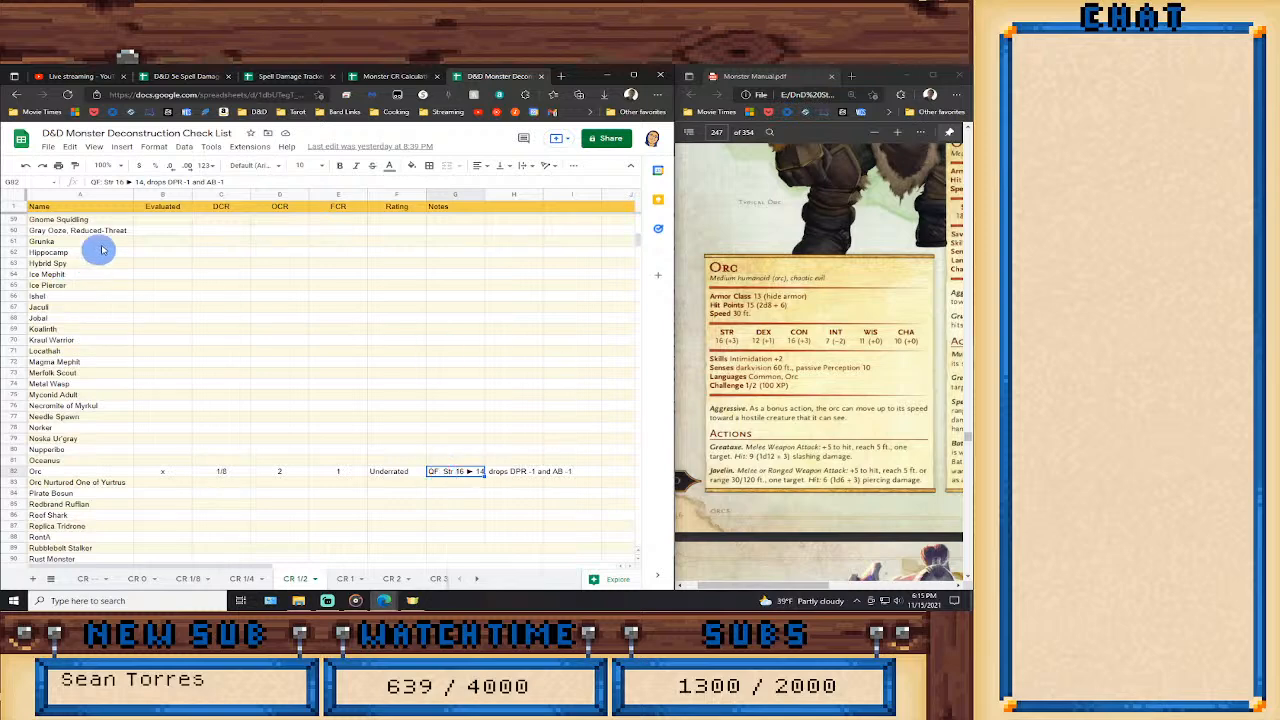
left_click(236, 182)
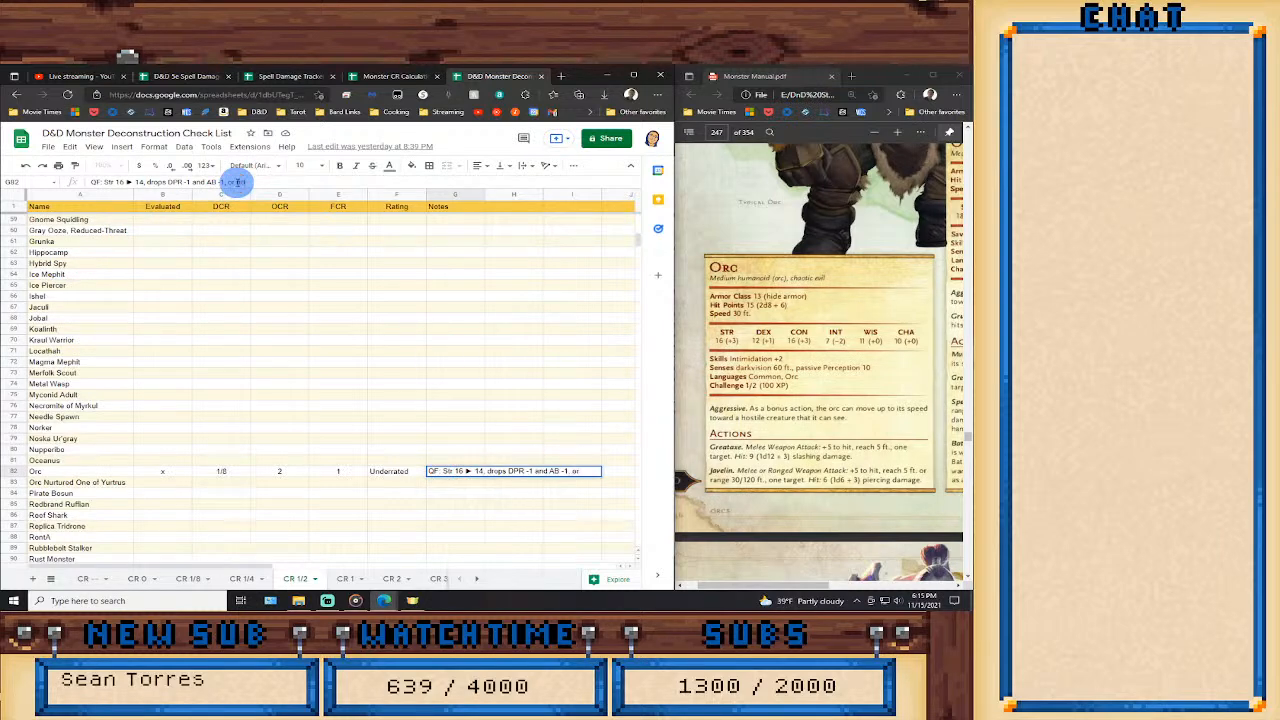
type("not use greataxe")
key("Return")
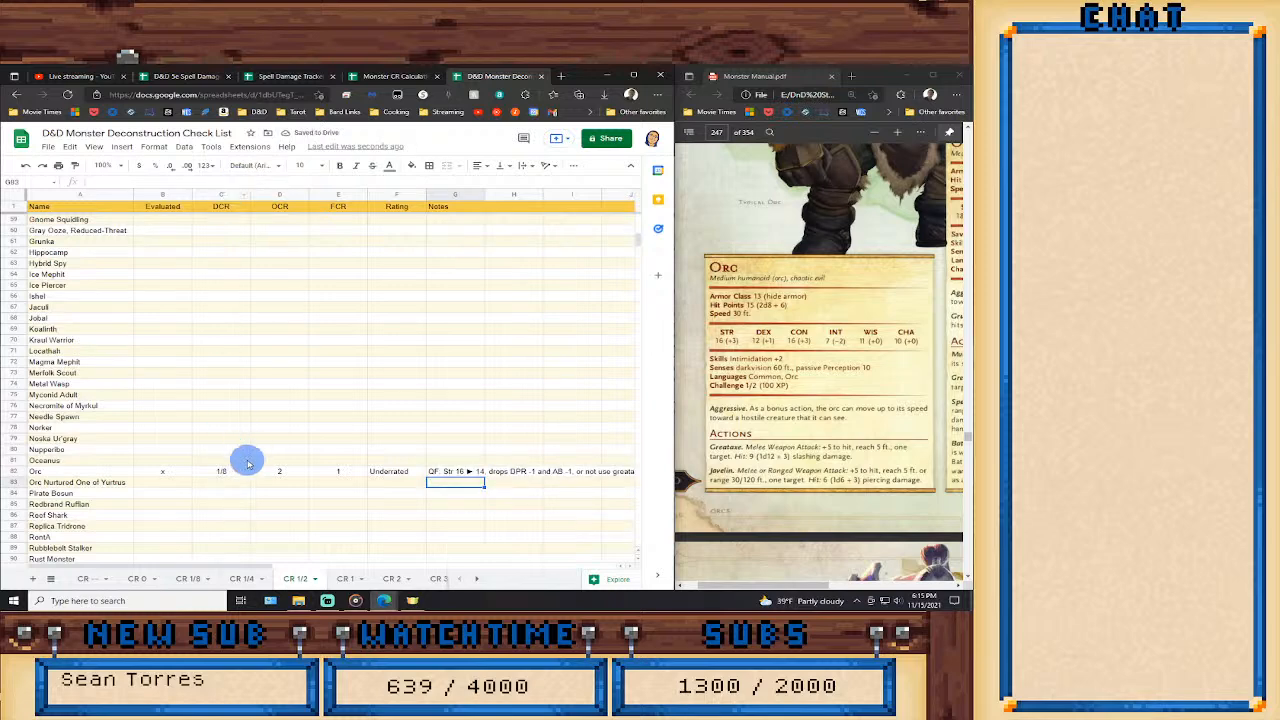
Return to the checklist's planning sheet and bring up the Troll stat block on page 292 of the Monster Manual PDF.
left_click(82, 580)
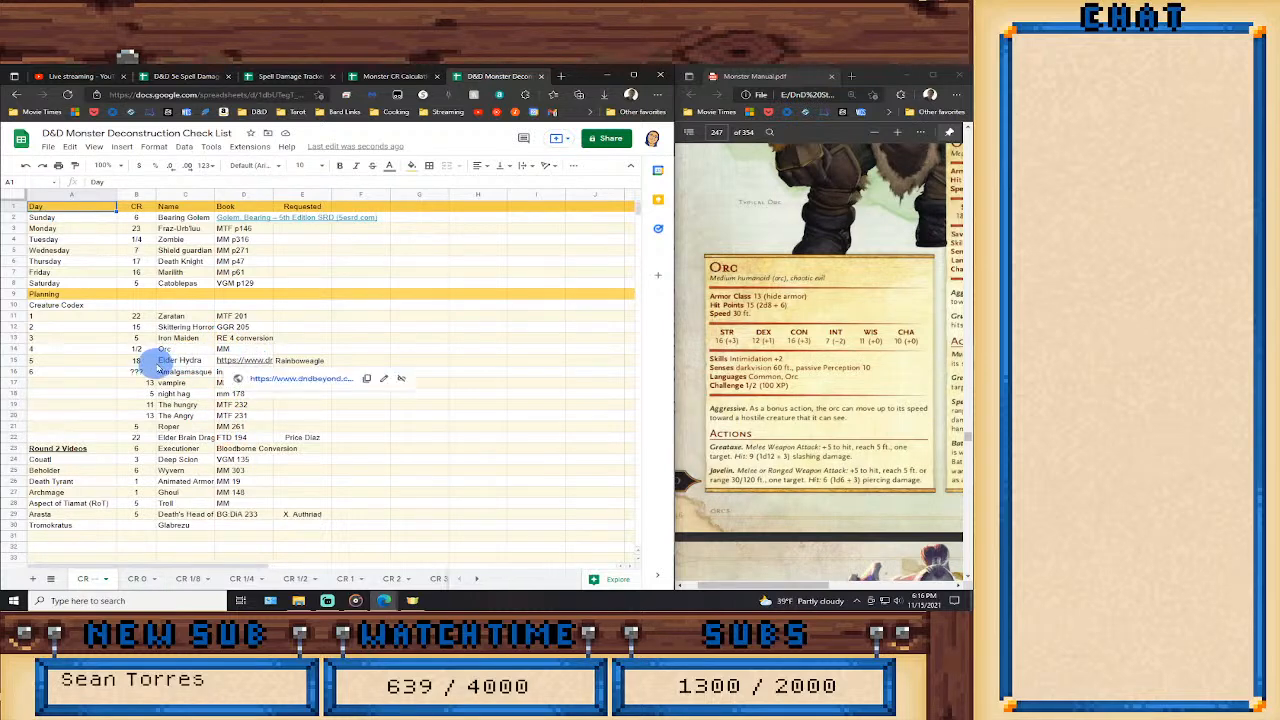
mouse_move(243, 366)
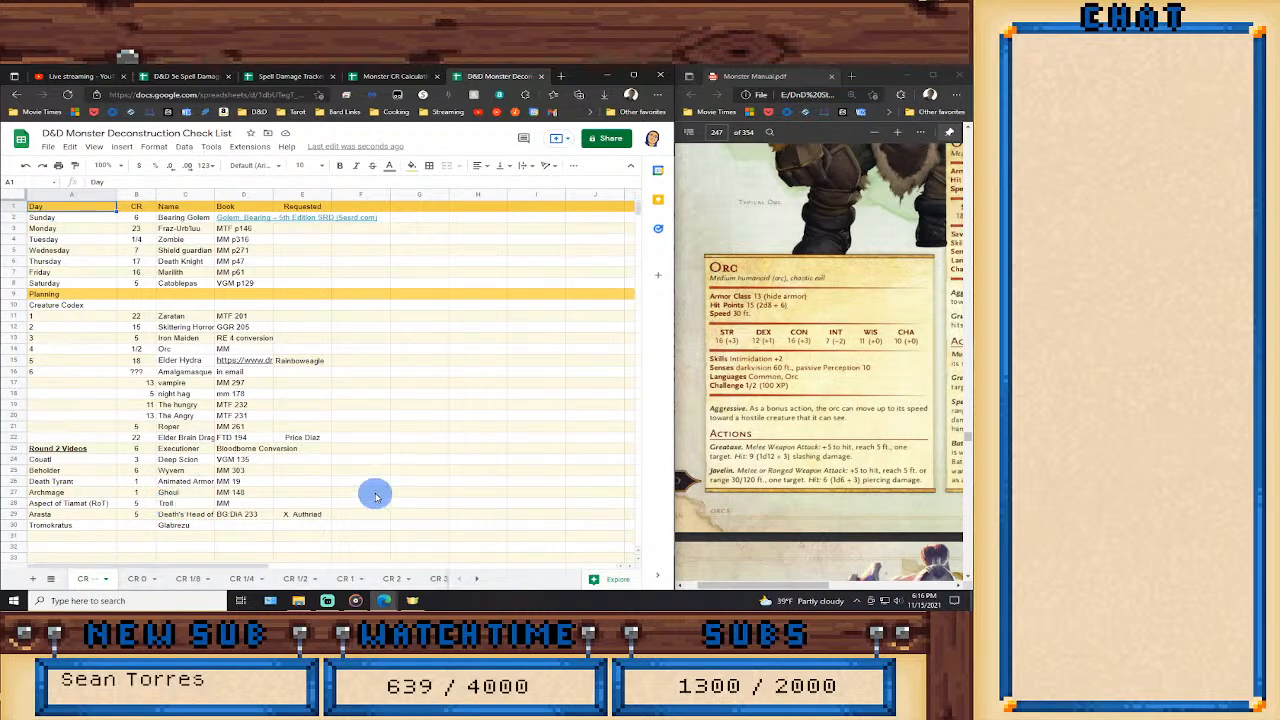
left_click(717, 132)
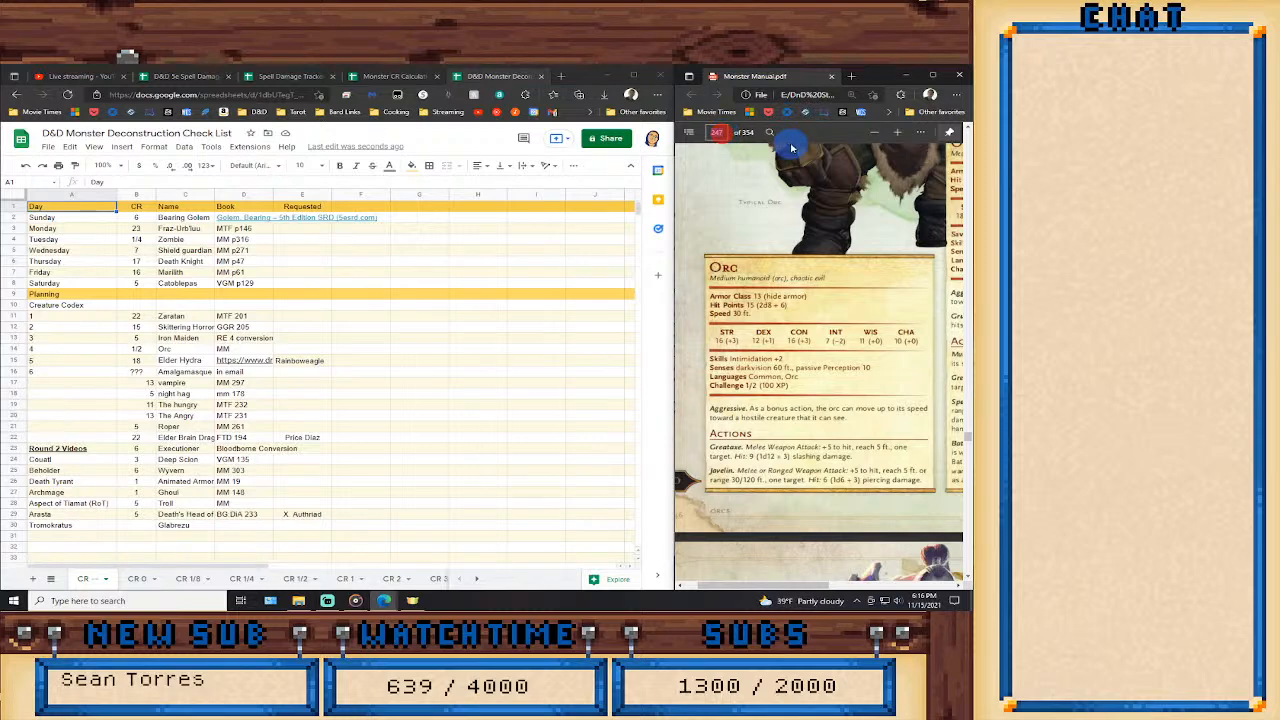
type("292")
key("Return")
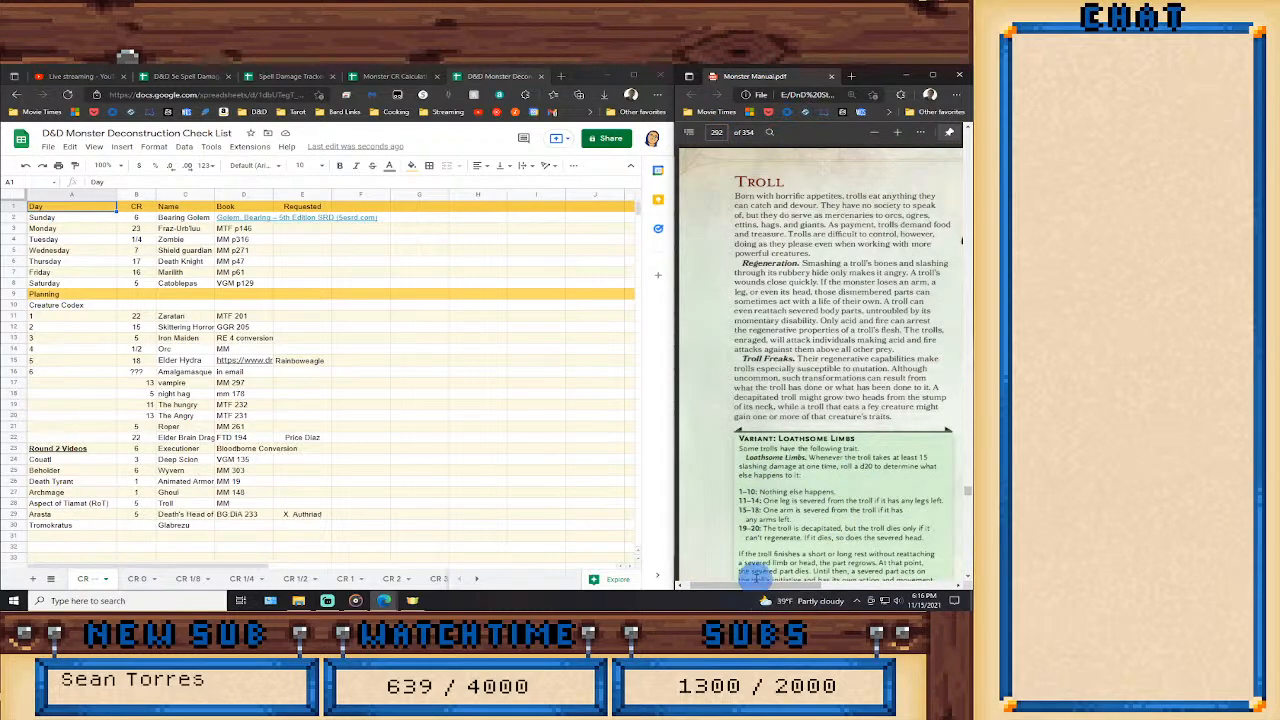
left_click_drag(800, 585, 877, 590)
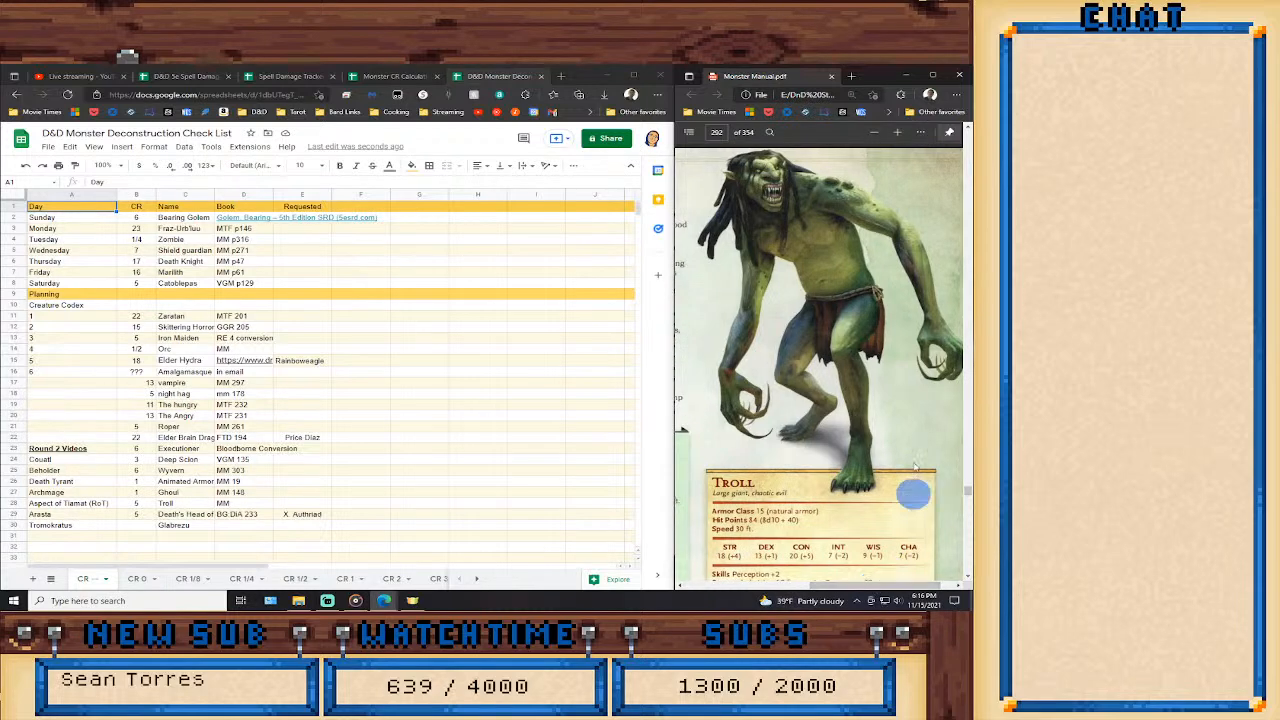
scroll(863, 420, "down", 5)
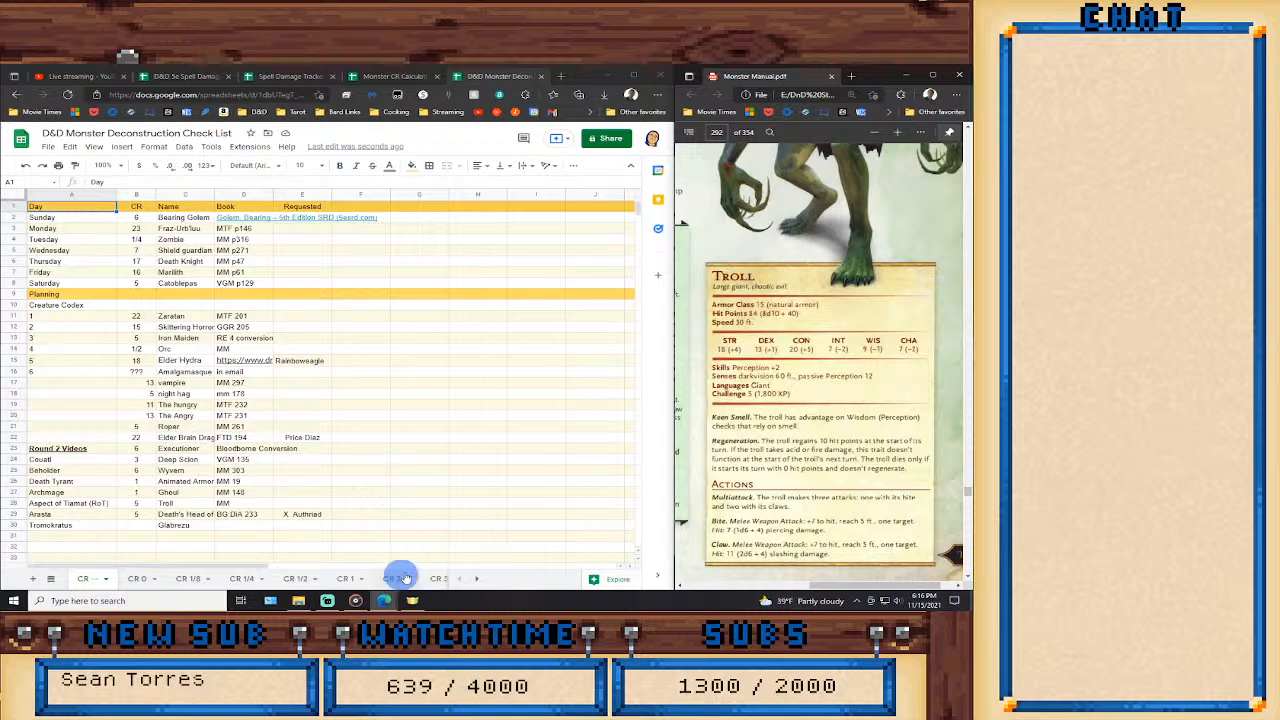
Open the checklist's CR 5 sheet, and switch to the Monster CR Calculations spreadsheet to reset its entries.
left_click(477, 579)
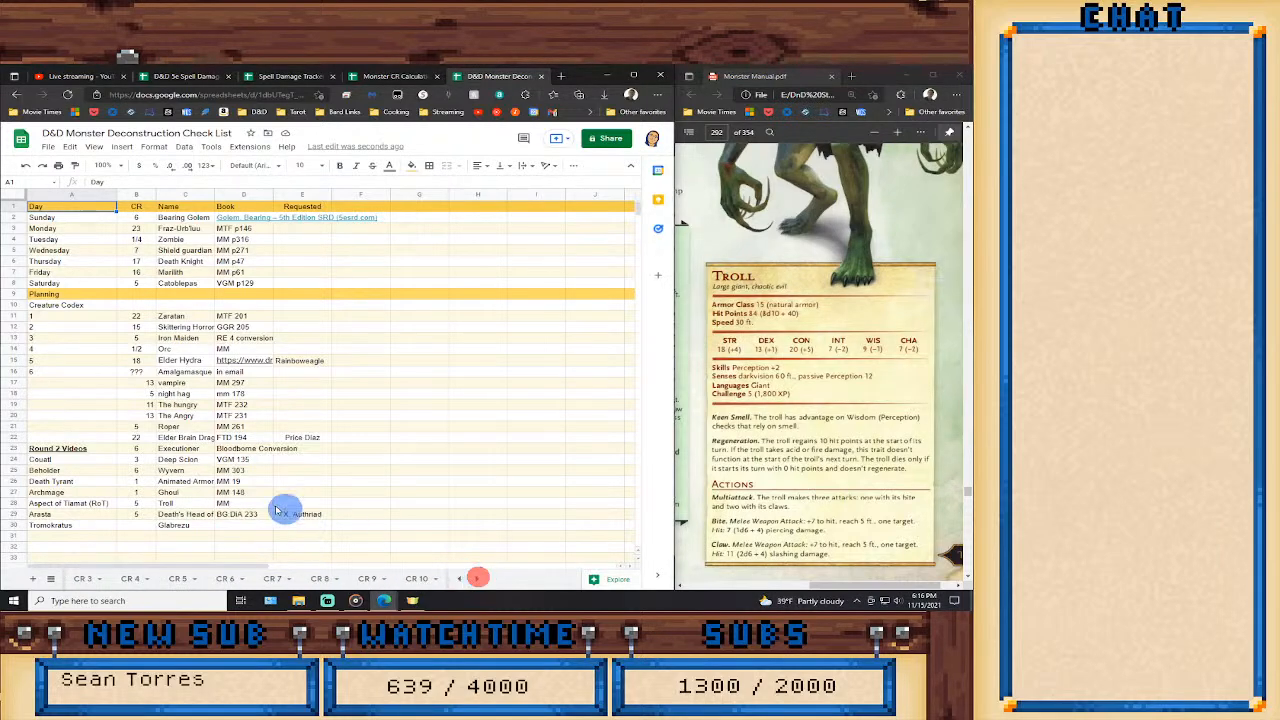
left_click(175, 580)
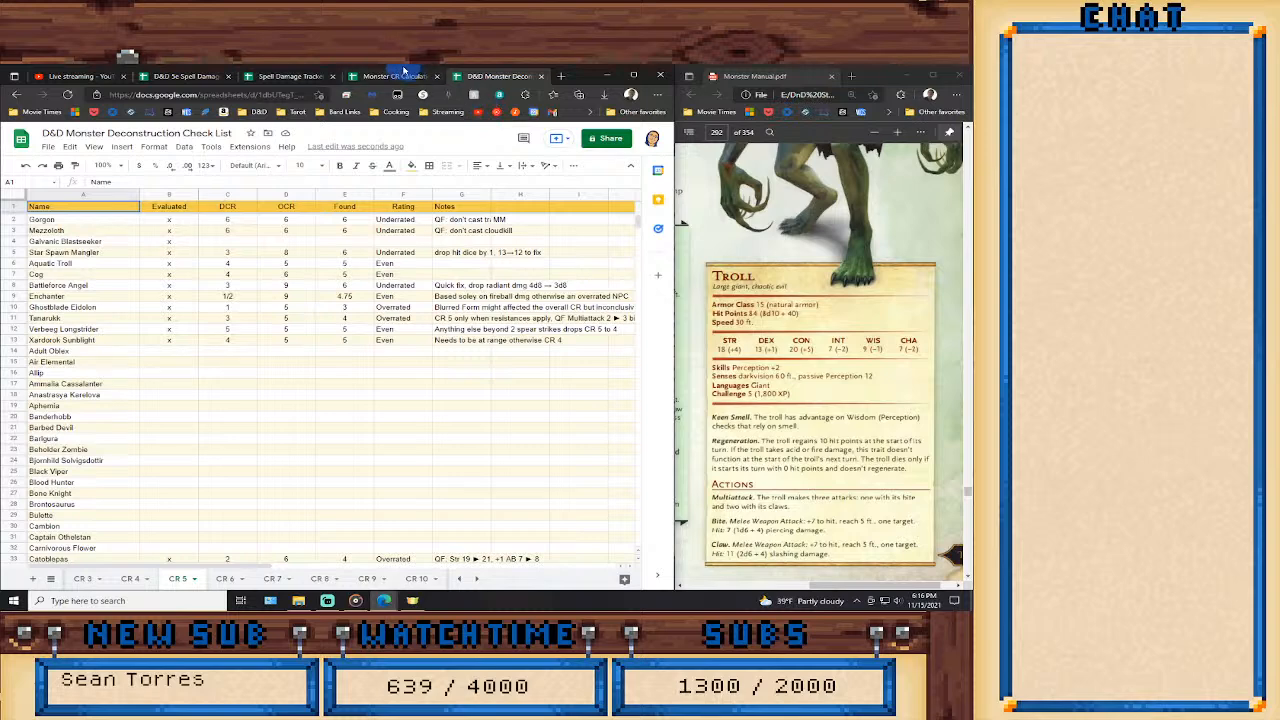
left_click(395, 76)
left_click(212, 536)
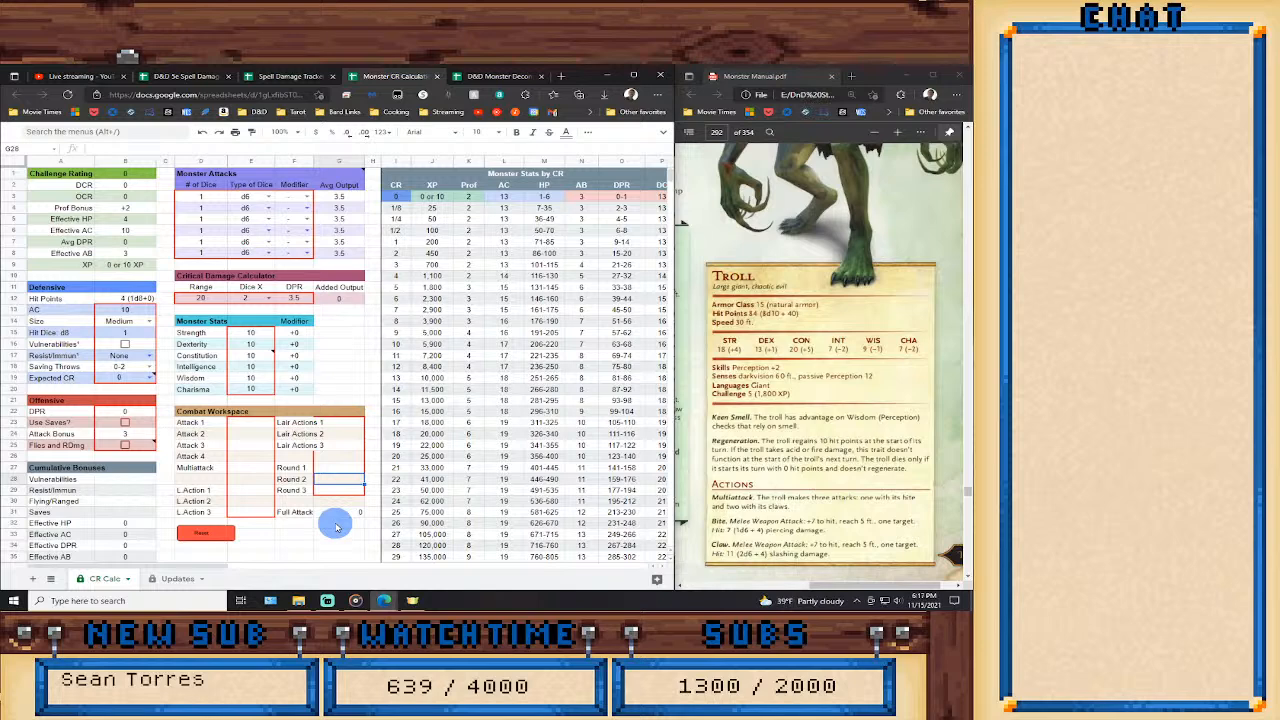
Set the Troll's Size to Large and its Expected CR to 5 in the Defensive section.
left_click(148, 320)
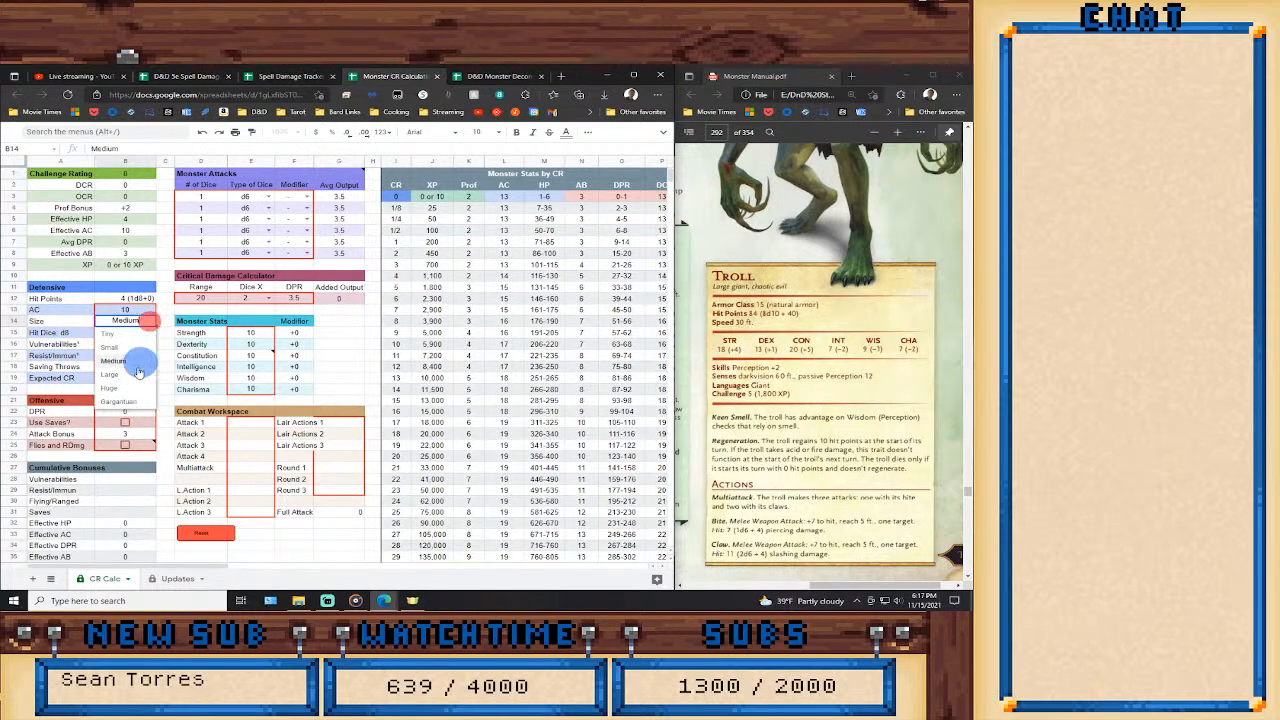
left_click(132, 374)
left_click(149, 378)
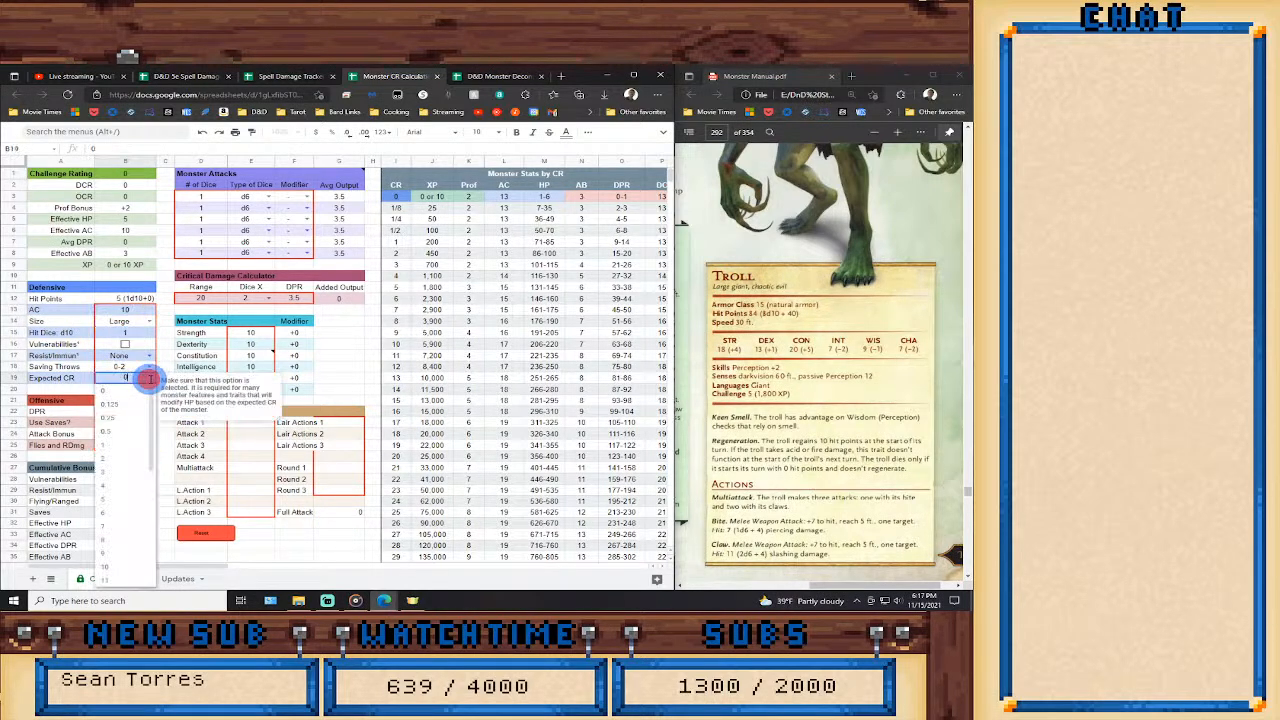
left_click(104, 498)
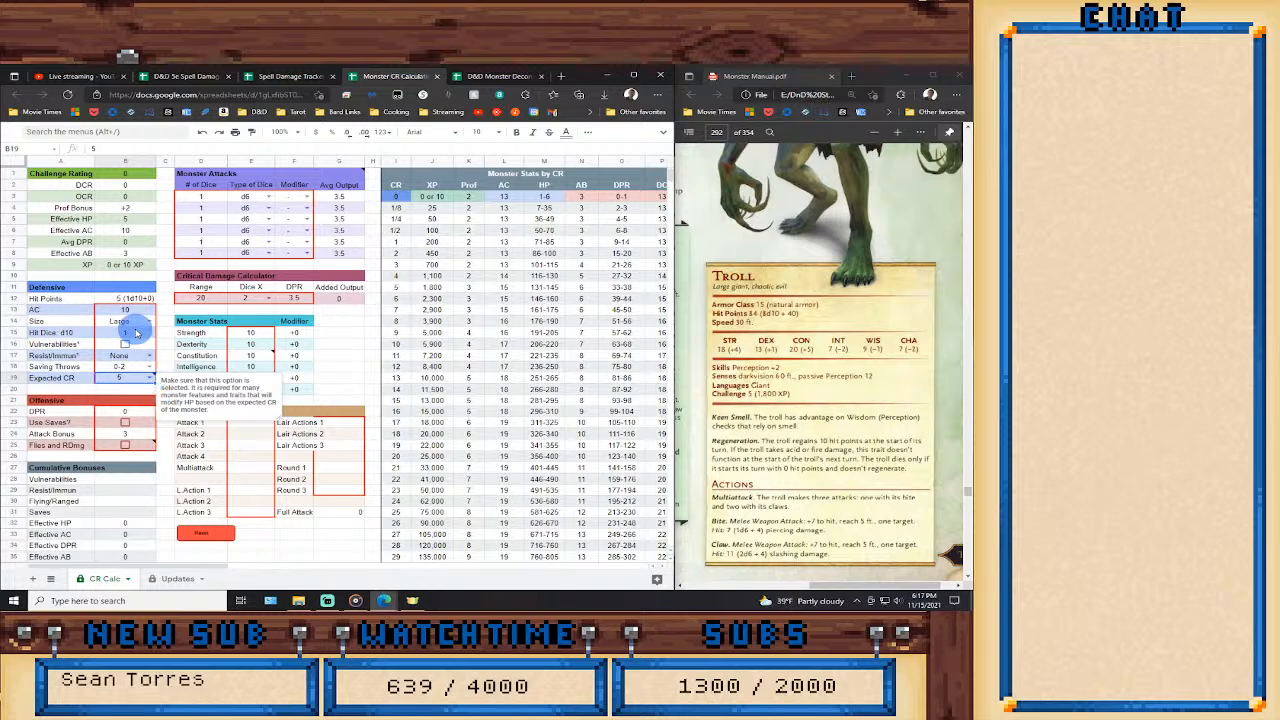
Set the Troll's AC to 15 and its number of Hit Dice to 8.
left_click(134, 309)
type("15")
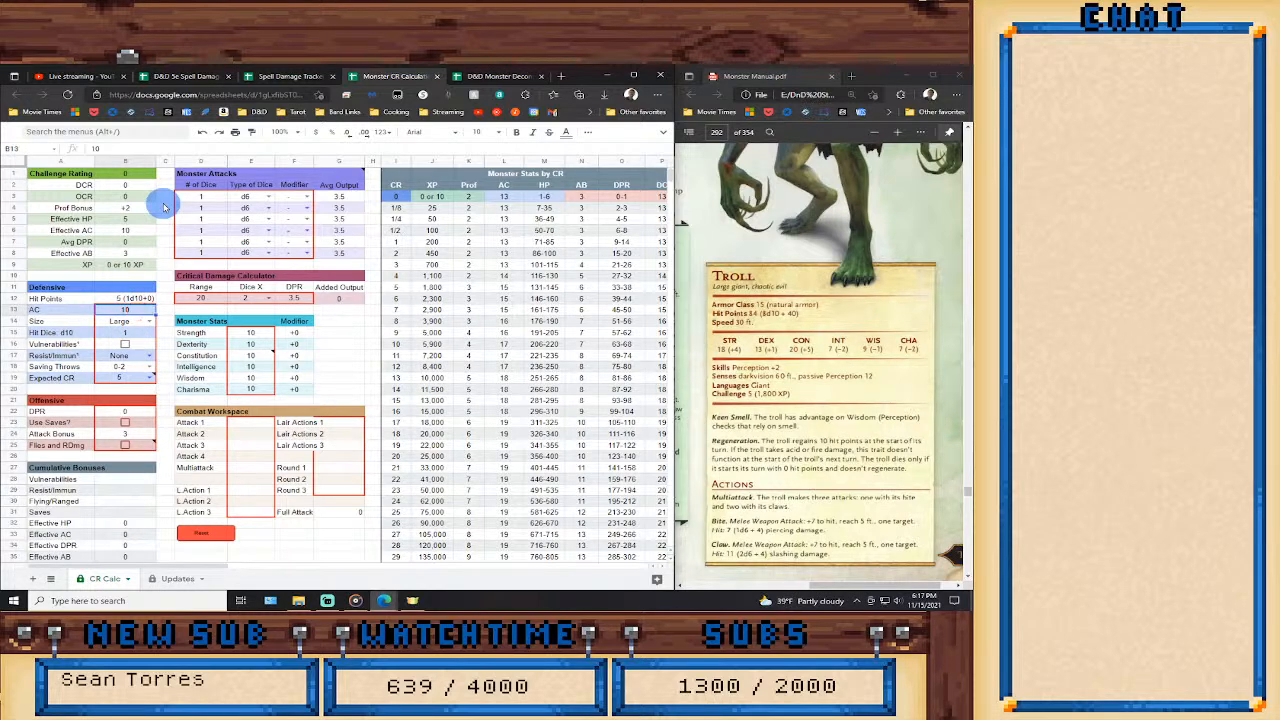
key("Return")
key("Down")
type("8")
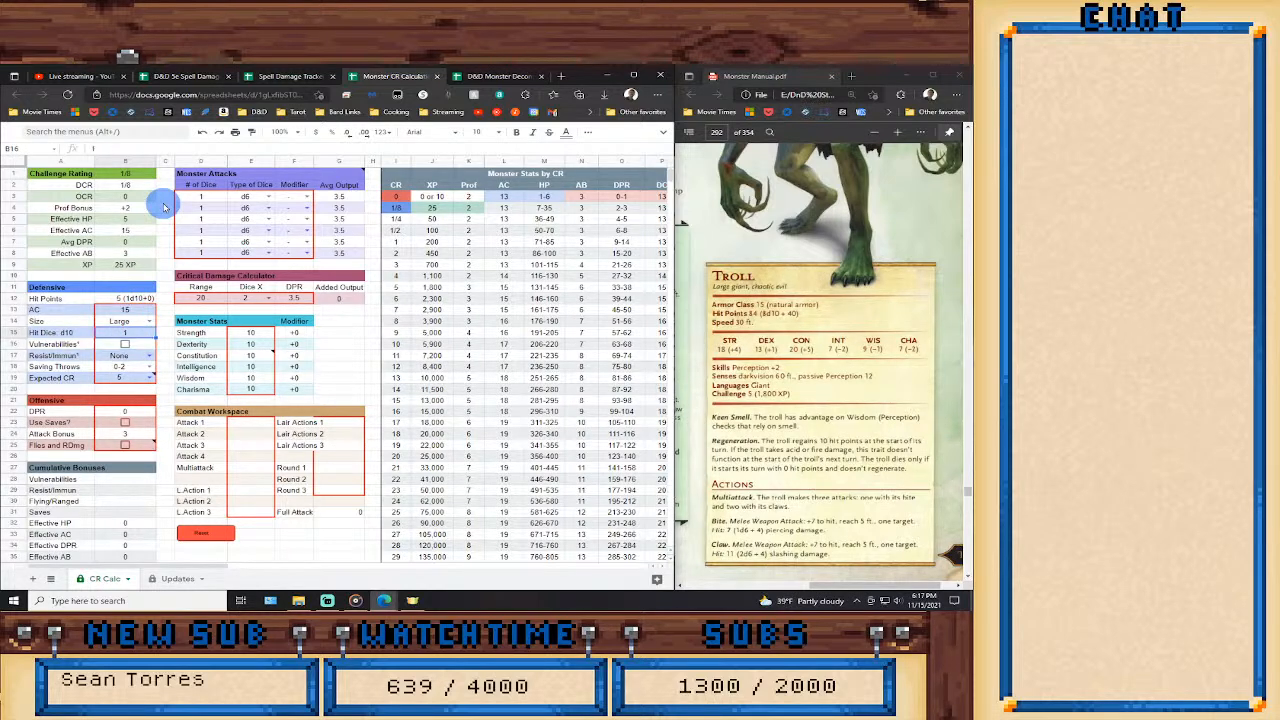
key("Return")
Enter the Troll's Strength as 18, Dexterity as 13 and Constitution as 20 in Monster Stats.
key("Right")
key("Up")
key("Right")
key("Right")
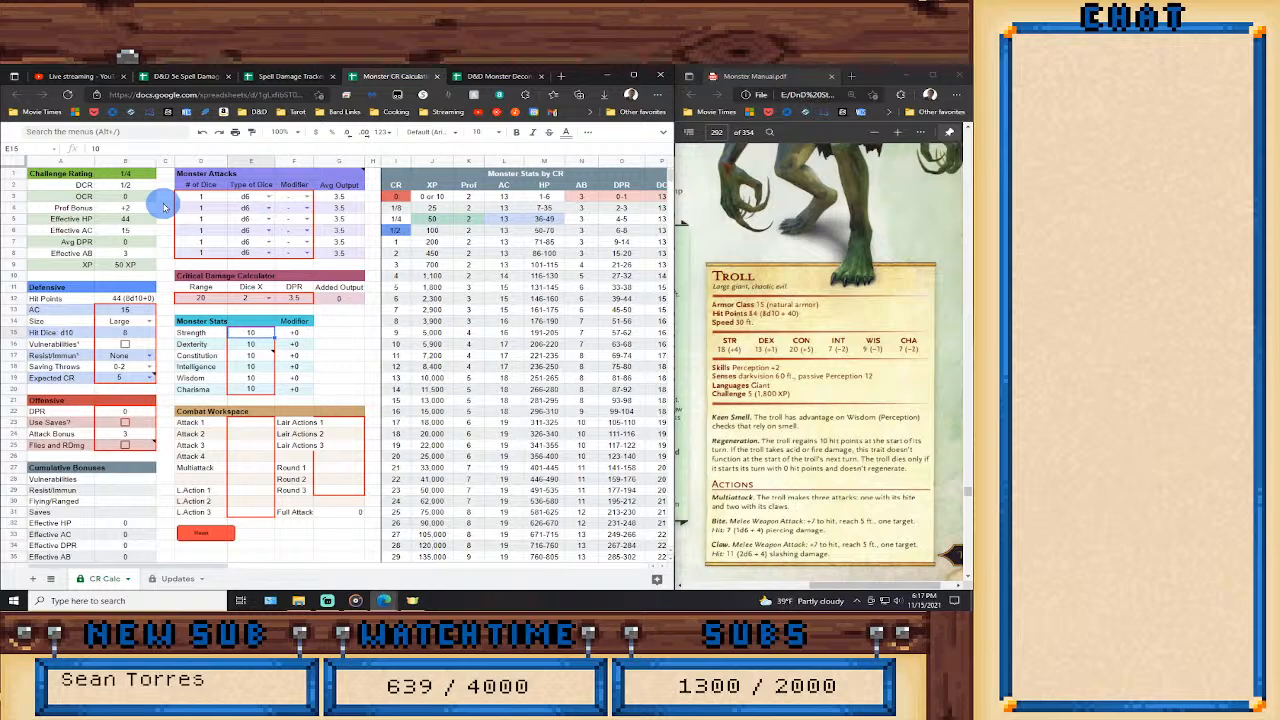
type("18")
key("Return")
type("13")
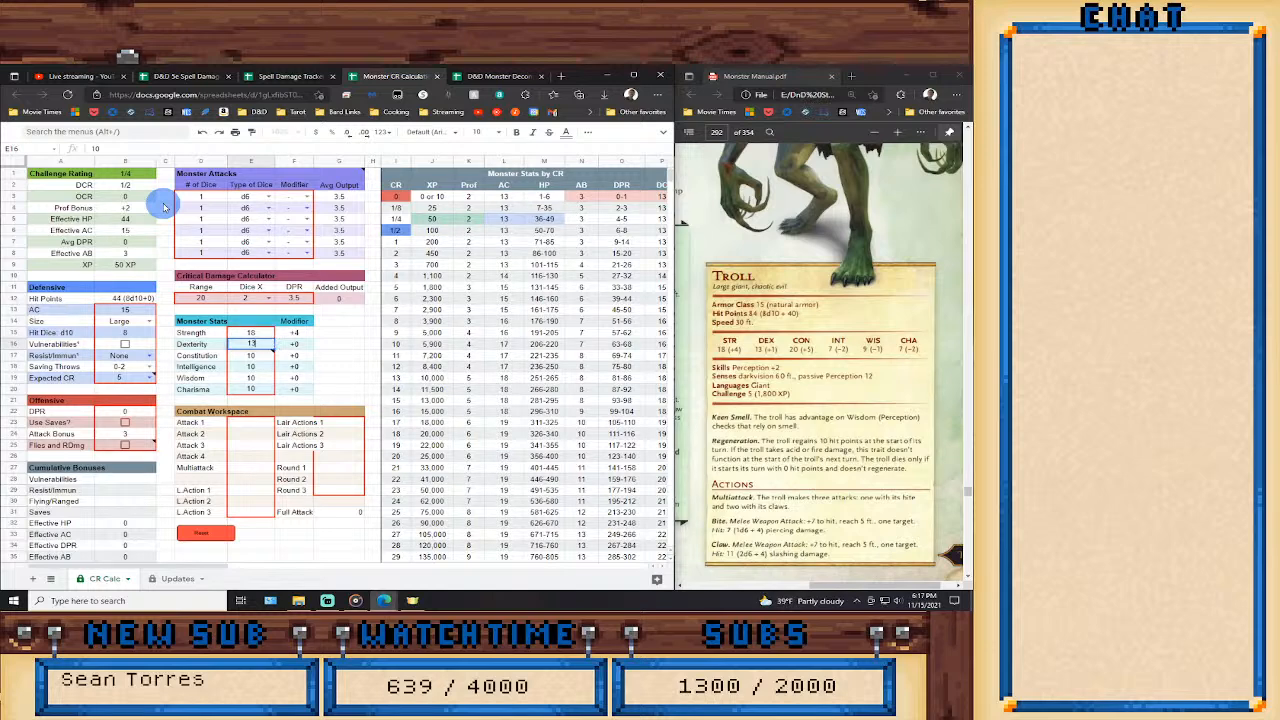
key("Return")
type("20")
key("Return")
Enter the Troll's Intelligence as 7, Wisdom as 9 and Charisma as 7 in Monster Stats.
type("7")
key("Return")
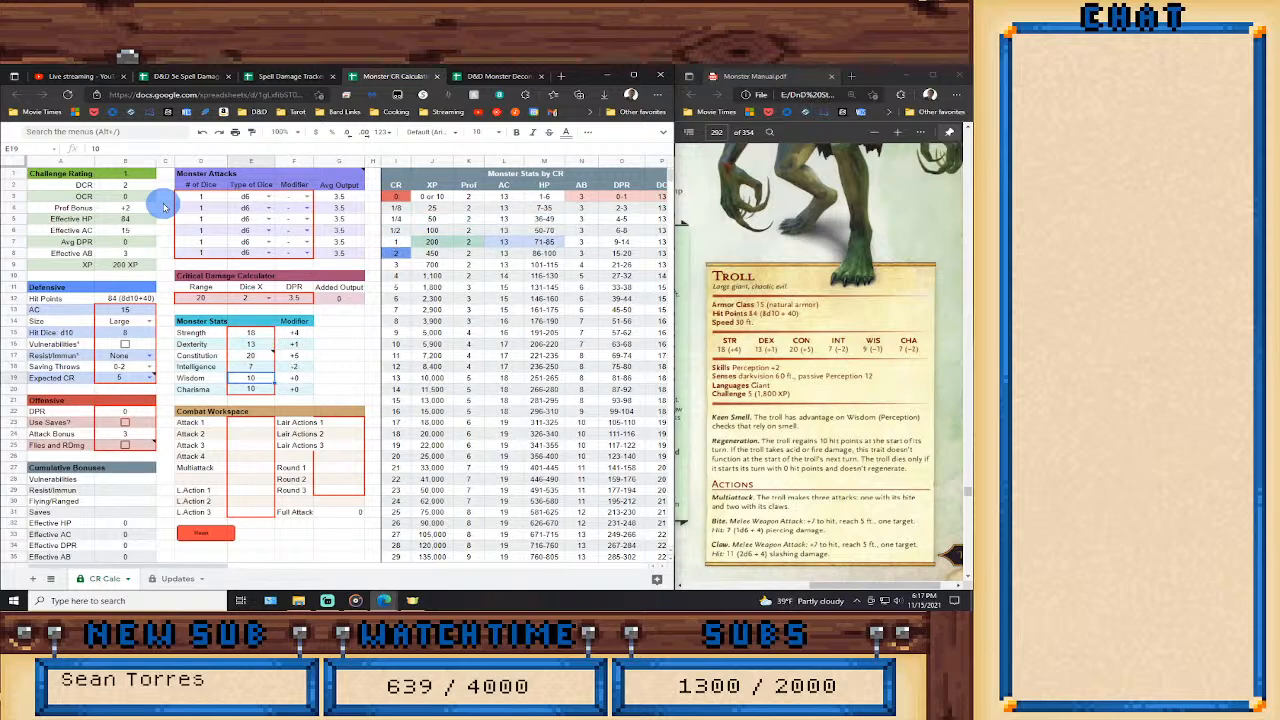
type("9")
key("Return")
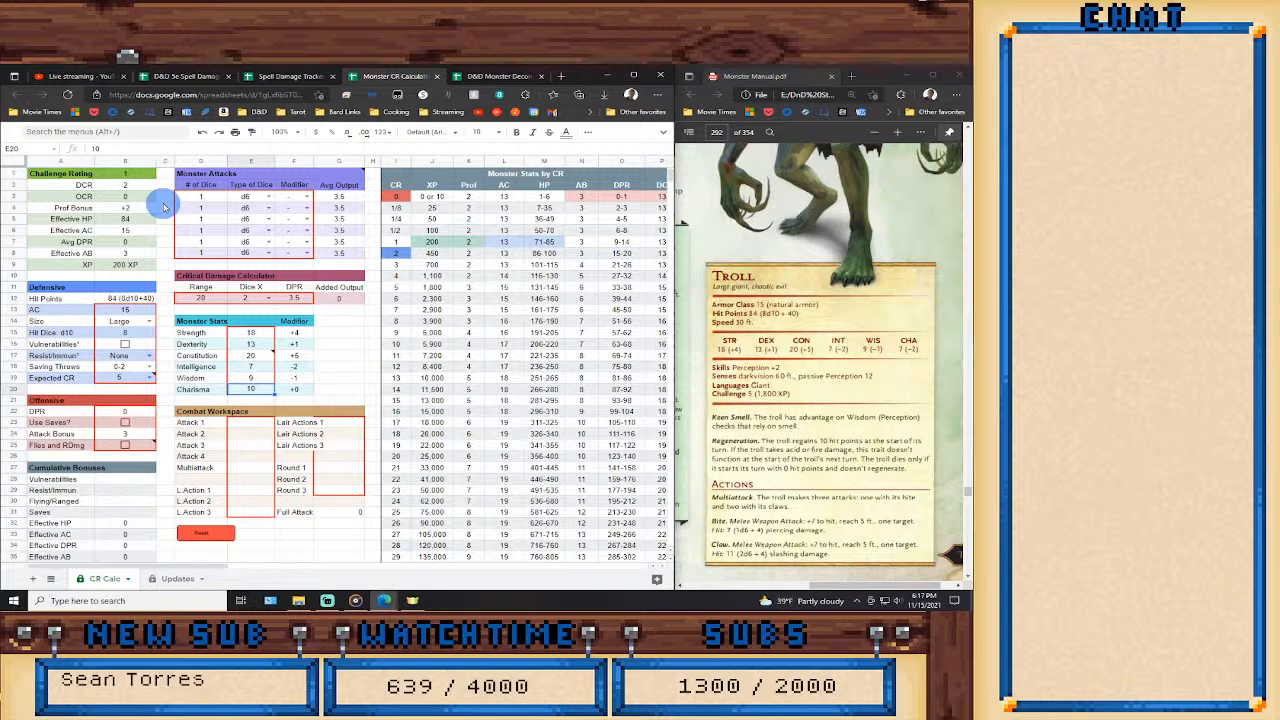
type("7")
key("Return")
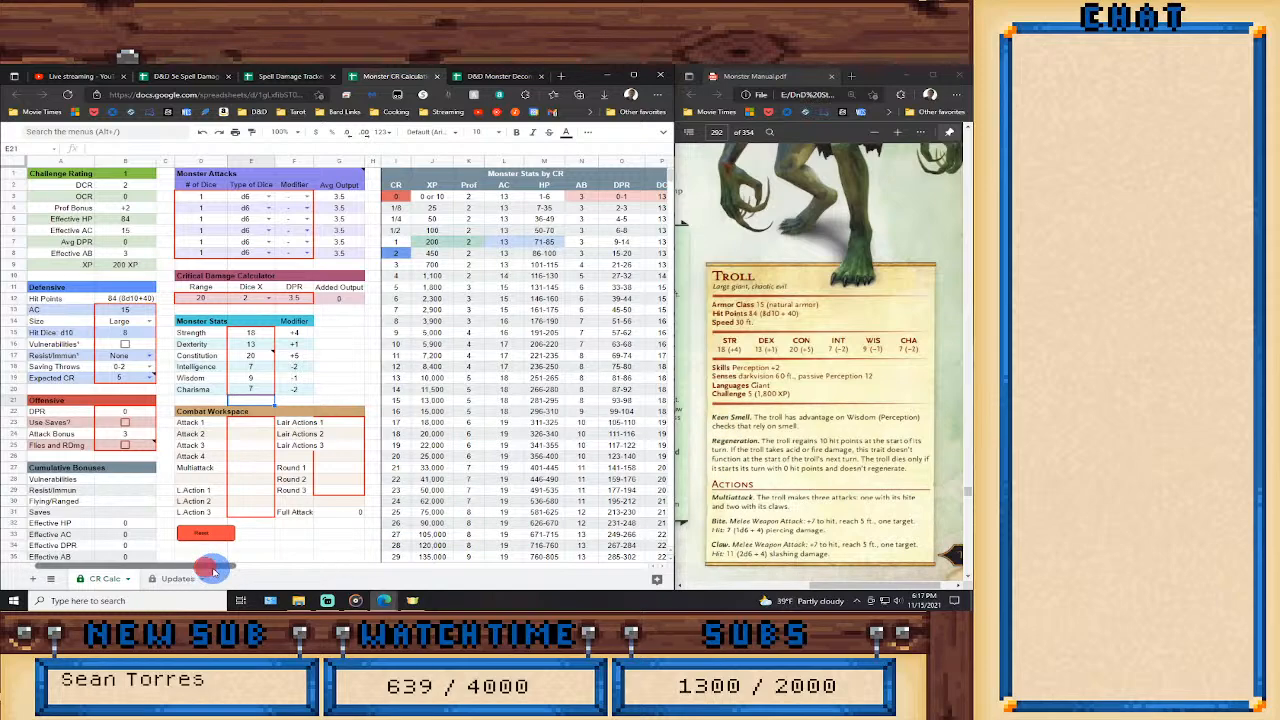
Enable the Regeneration feature in the monster features list and set its amount to 10.
left_click_drag(214, 566, 380, 568)
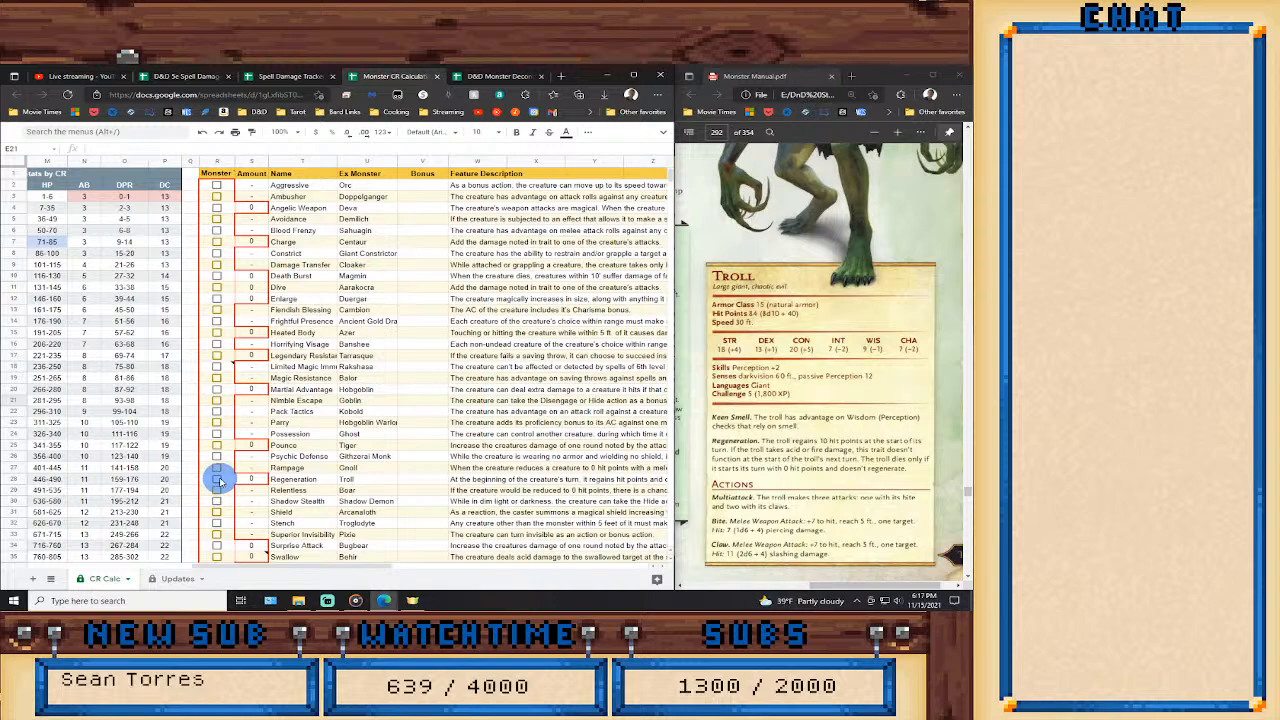
left_click(219, 480)
left_click_drag(250, 479, 288, 487)
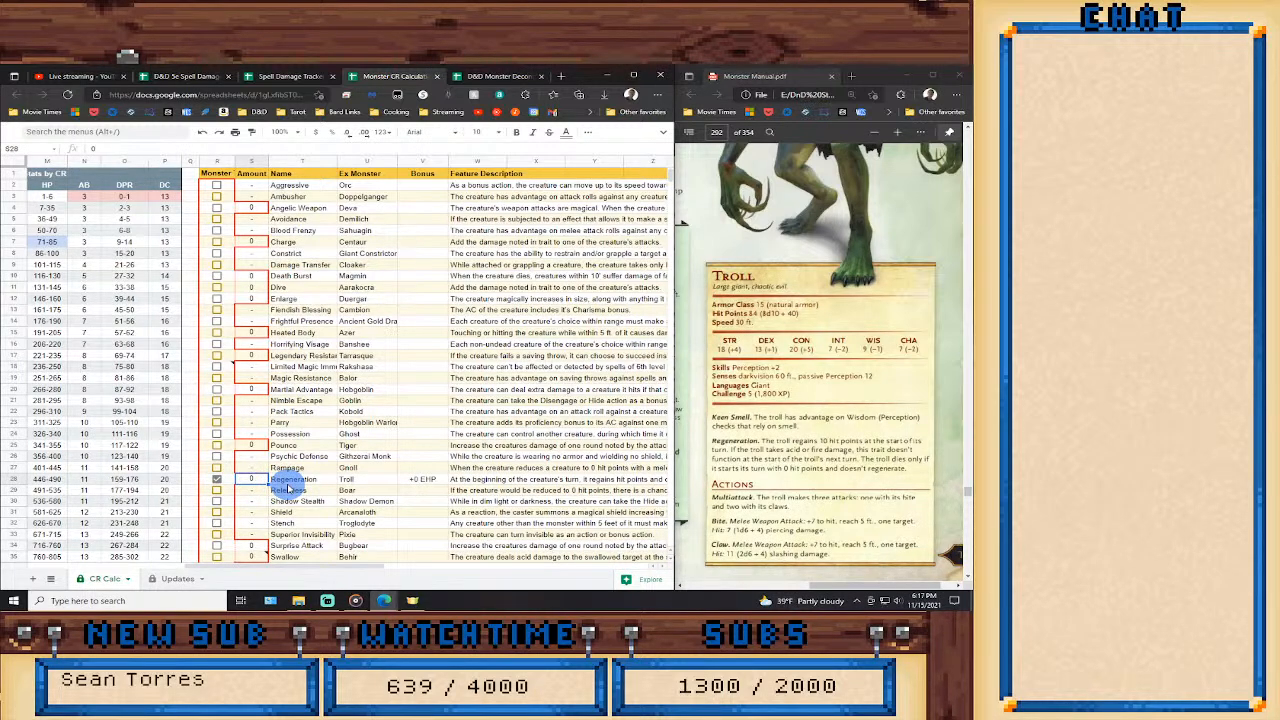
type("10")
key("Return")
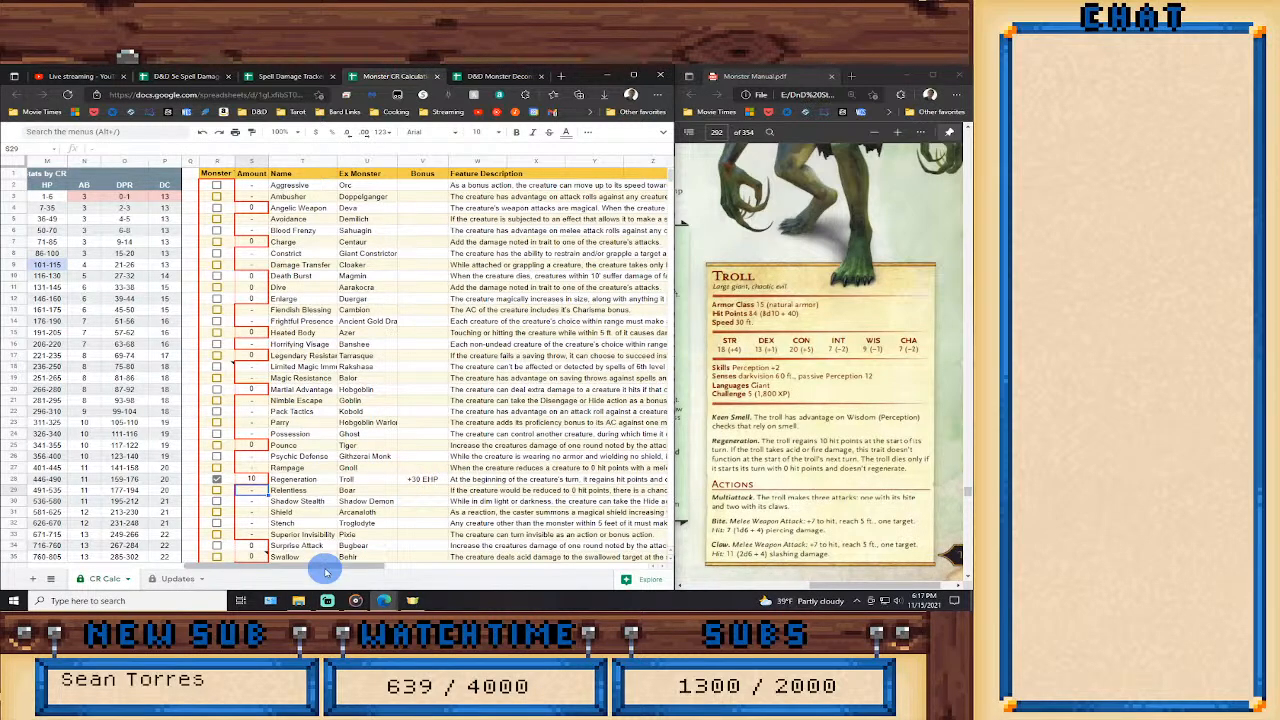
Set the Troll's Attack Bonus to 7 in the Offensive section.
left_click_drag(326, 572, 143, 569)
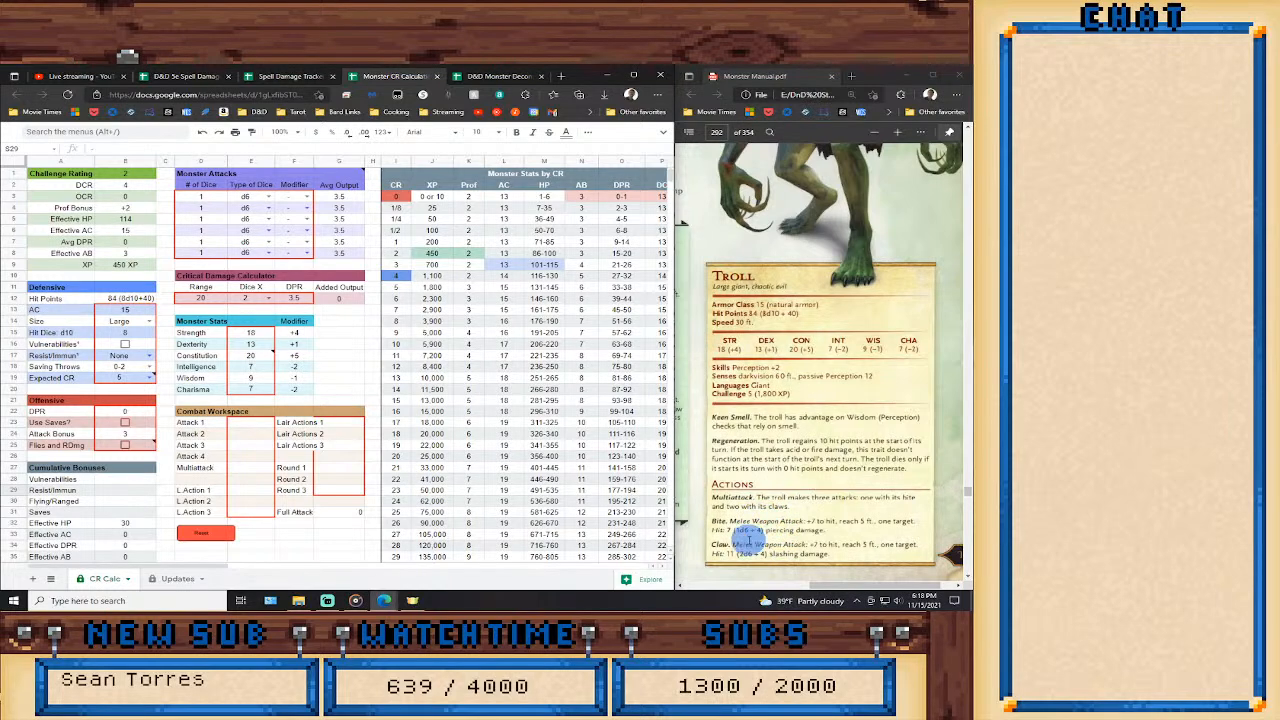
left_click(136, 435)
type("7")
key("Return")
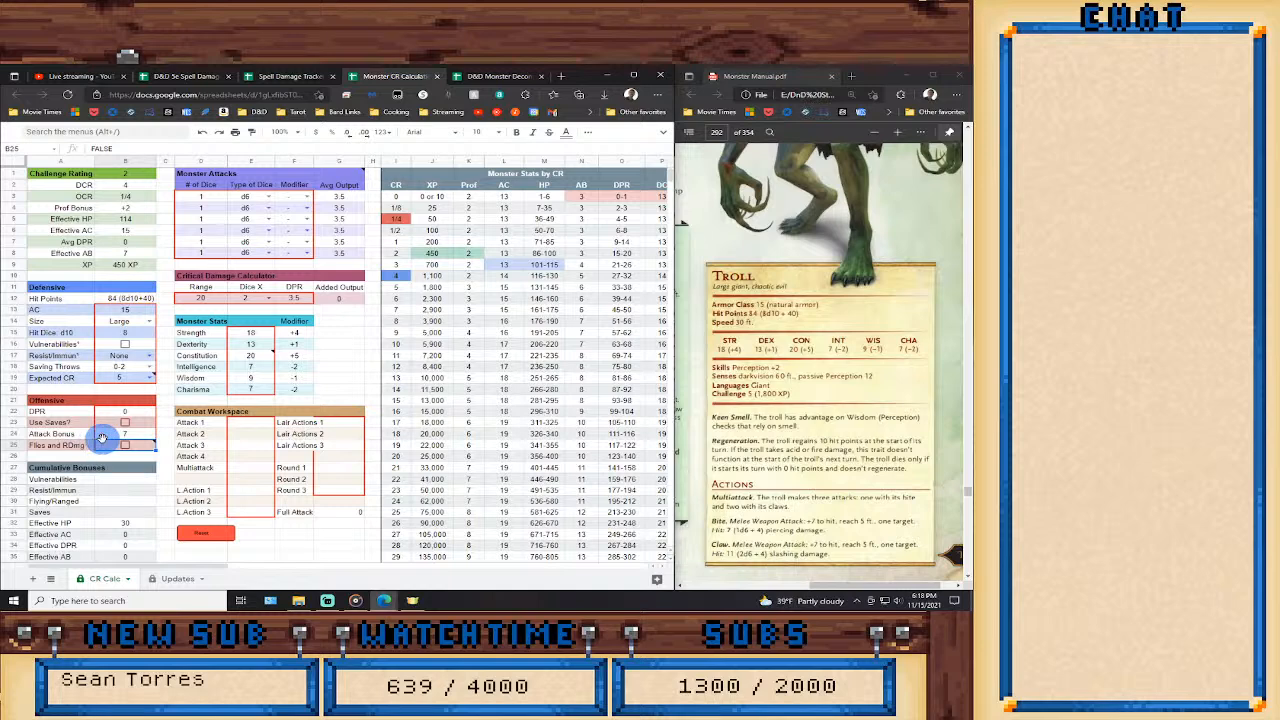
In Monster Attacks, give the first attack a Str modifier and set the second to 2 dice with a Str modifier.
left_click(302, 196)
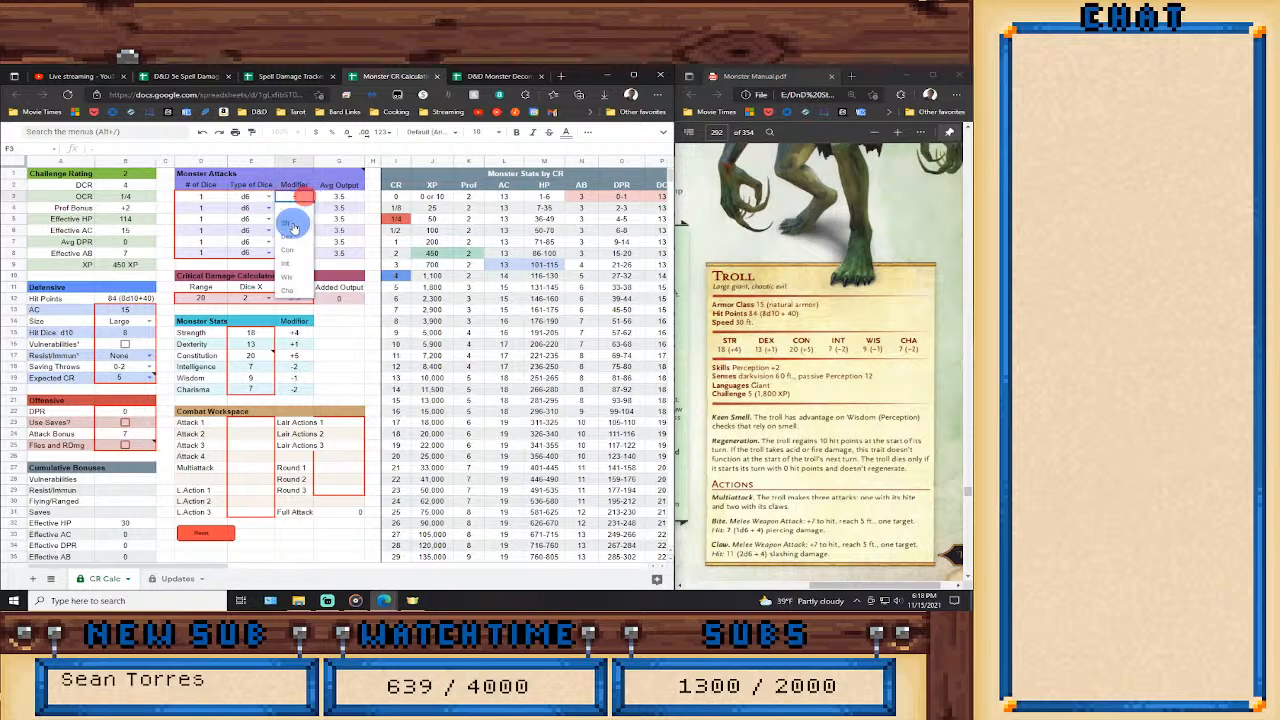
left_click(292, 225)
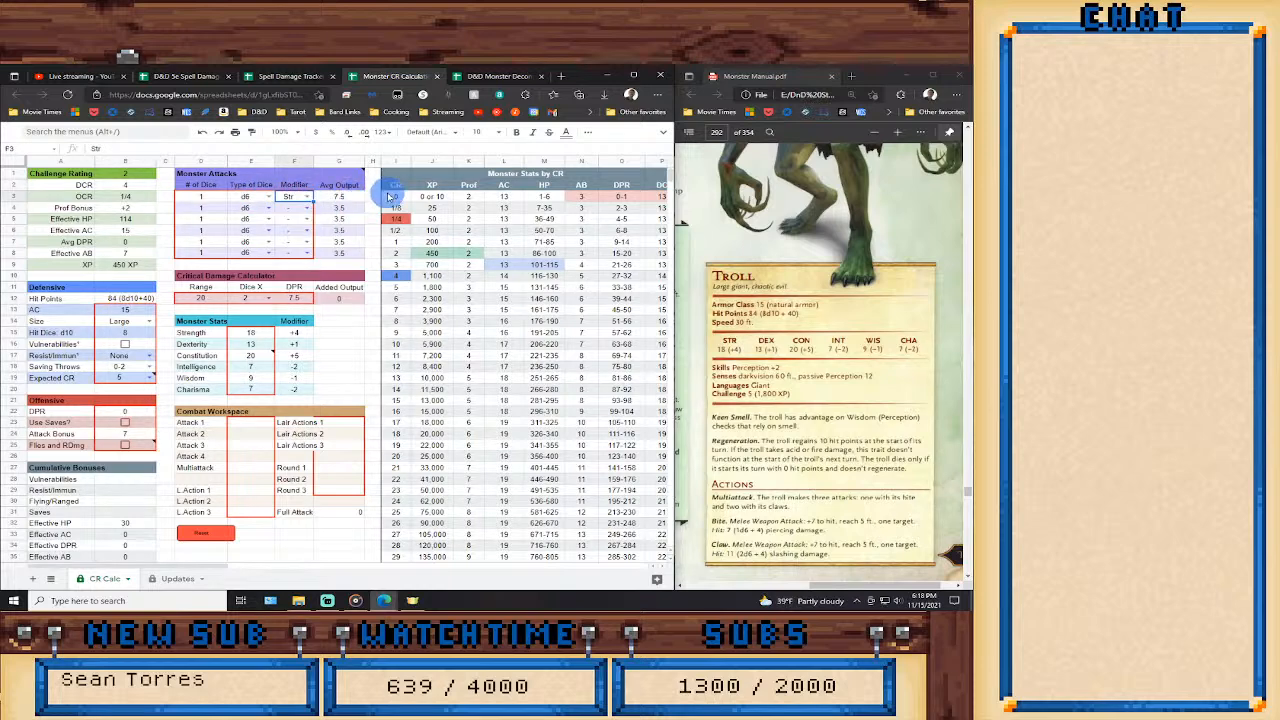
left_click(216, 203)
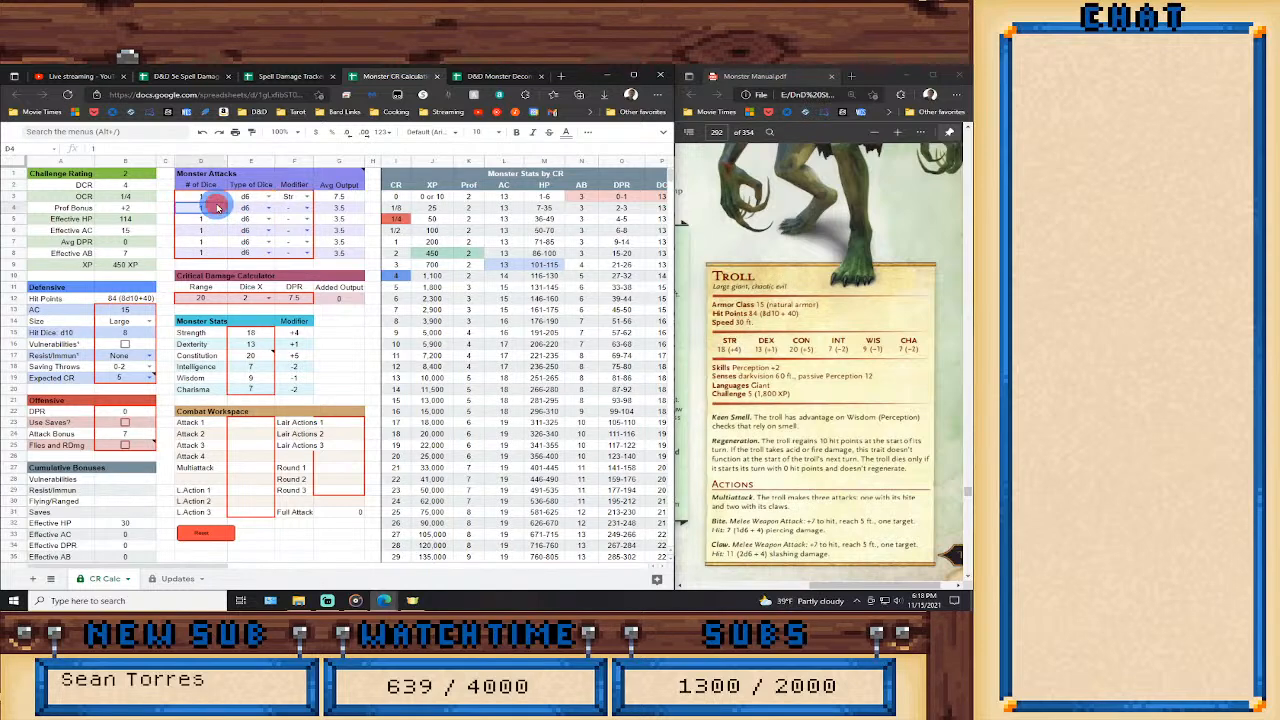
type("2")
key("Return")
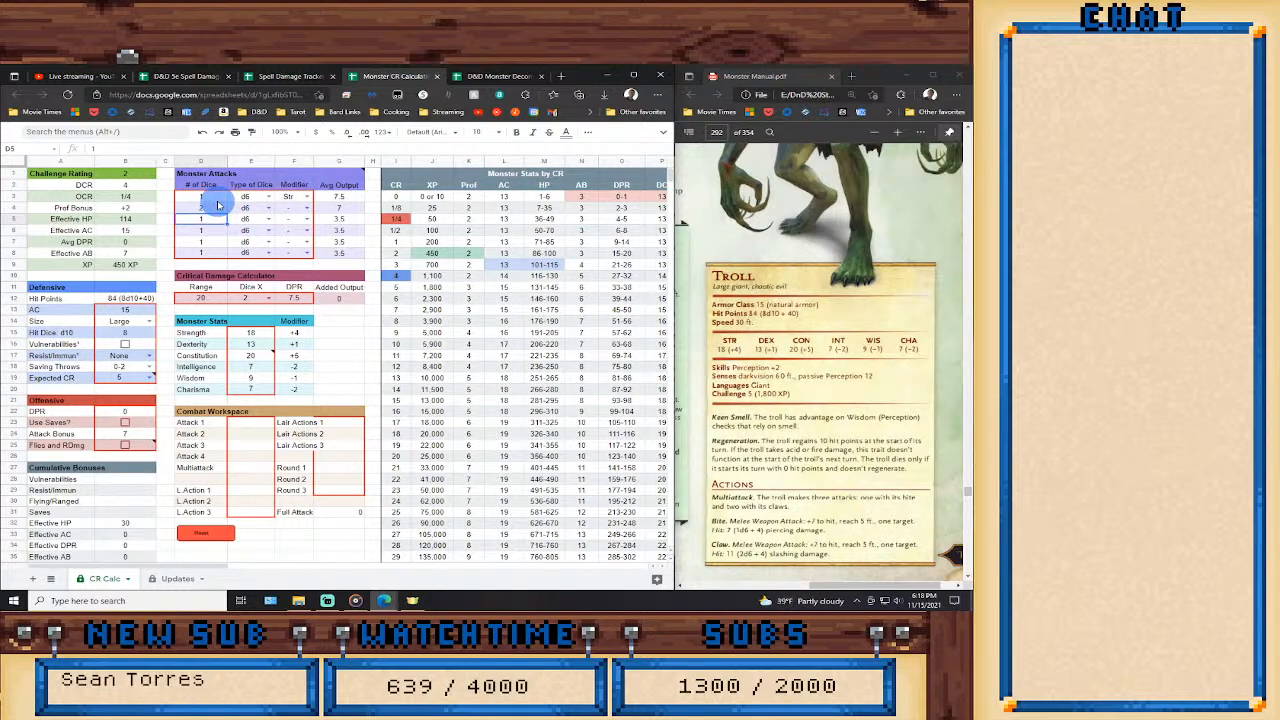
left_click(310, 209)
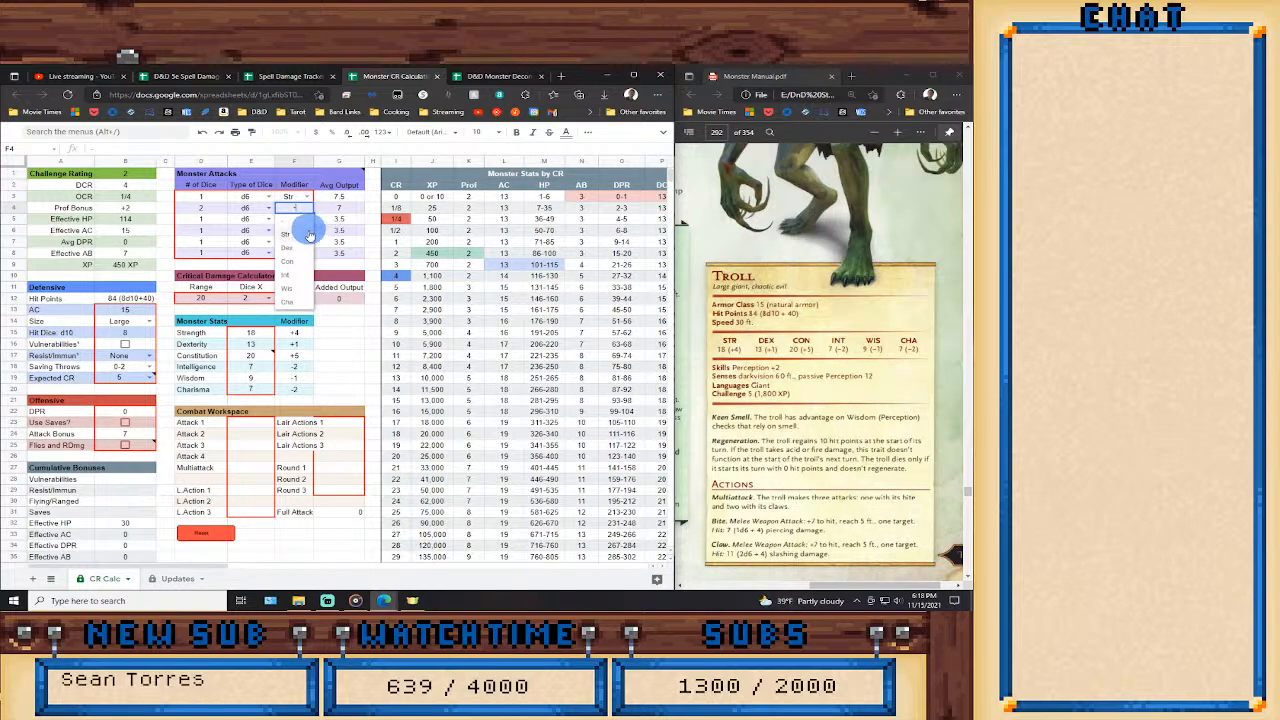
left_click(307, 237)
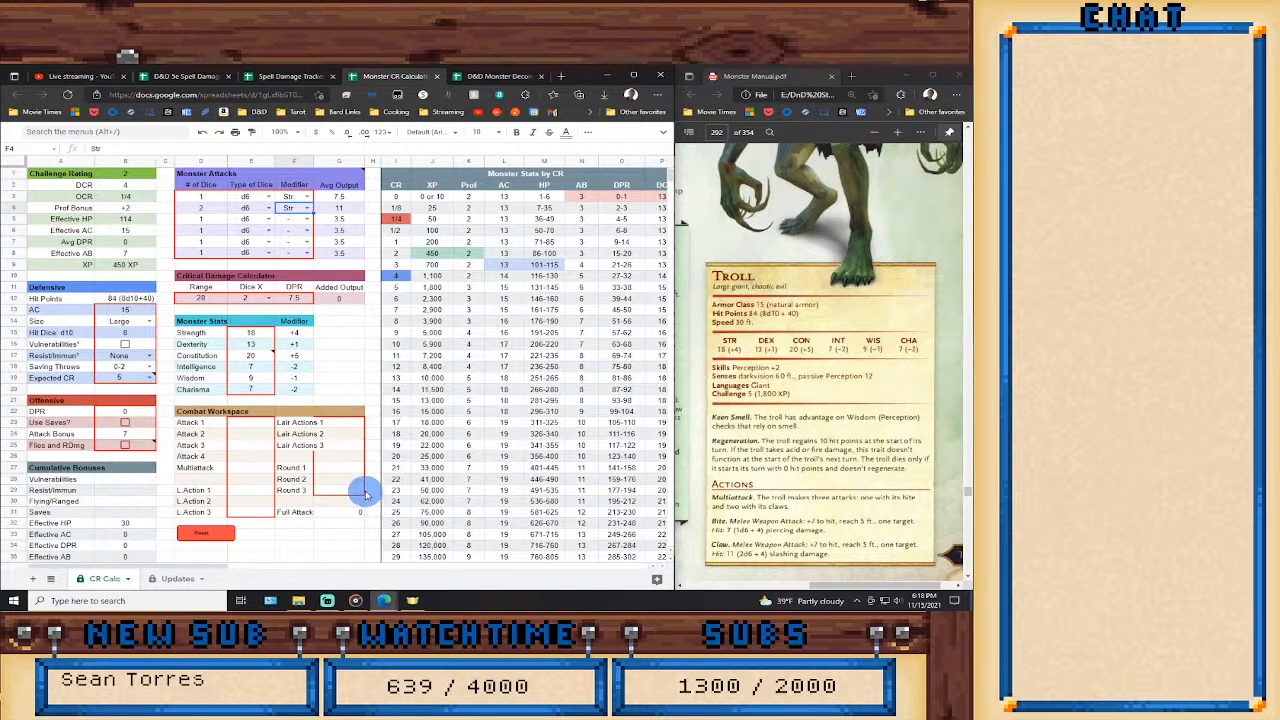
Enter the Multiattack formula =G3+G4+G4 in the Combat Workspace to total one bite and two claws.
left_click(248, 466)
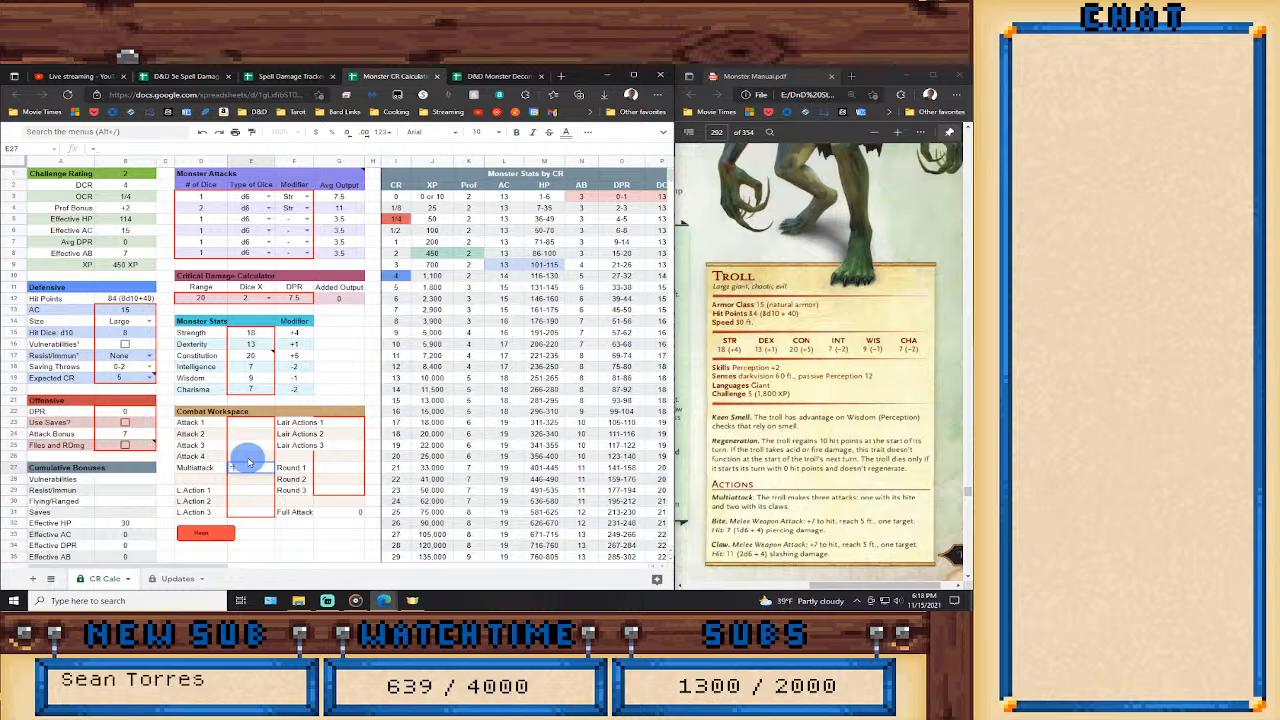
type("=")
left_click(343, 196)
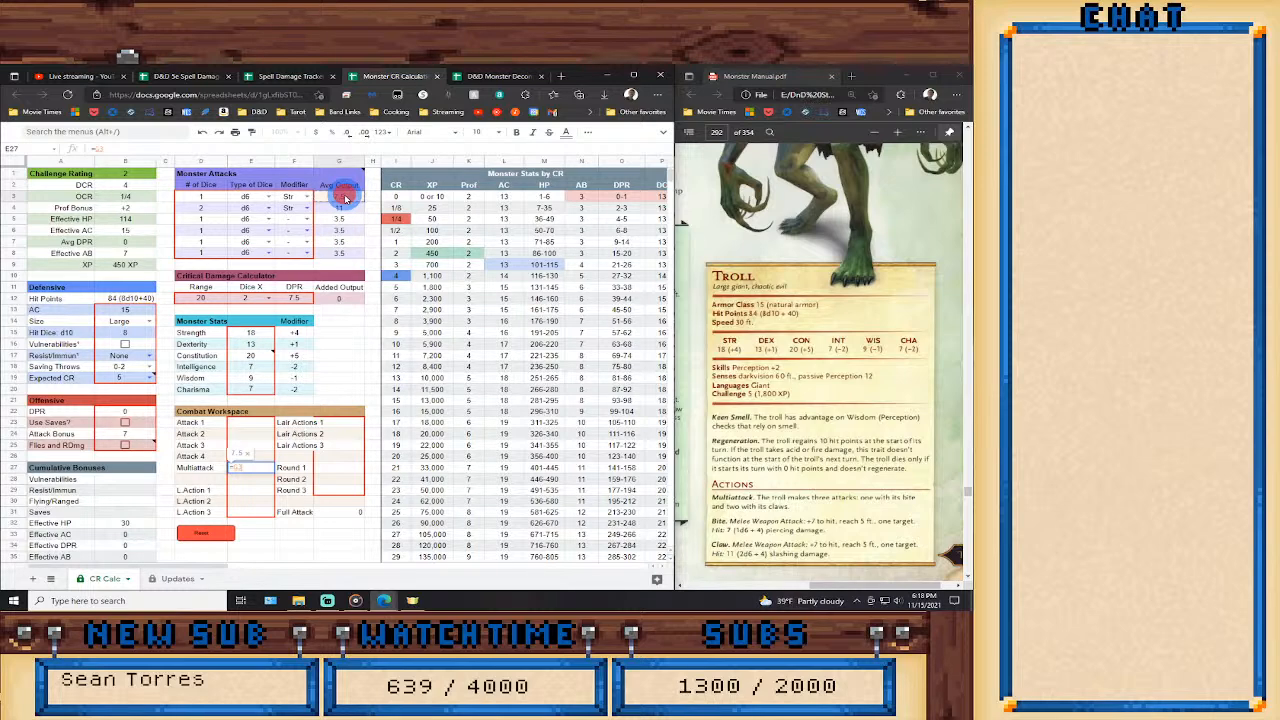
type("+")
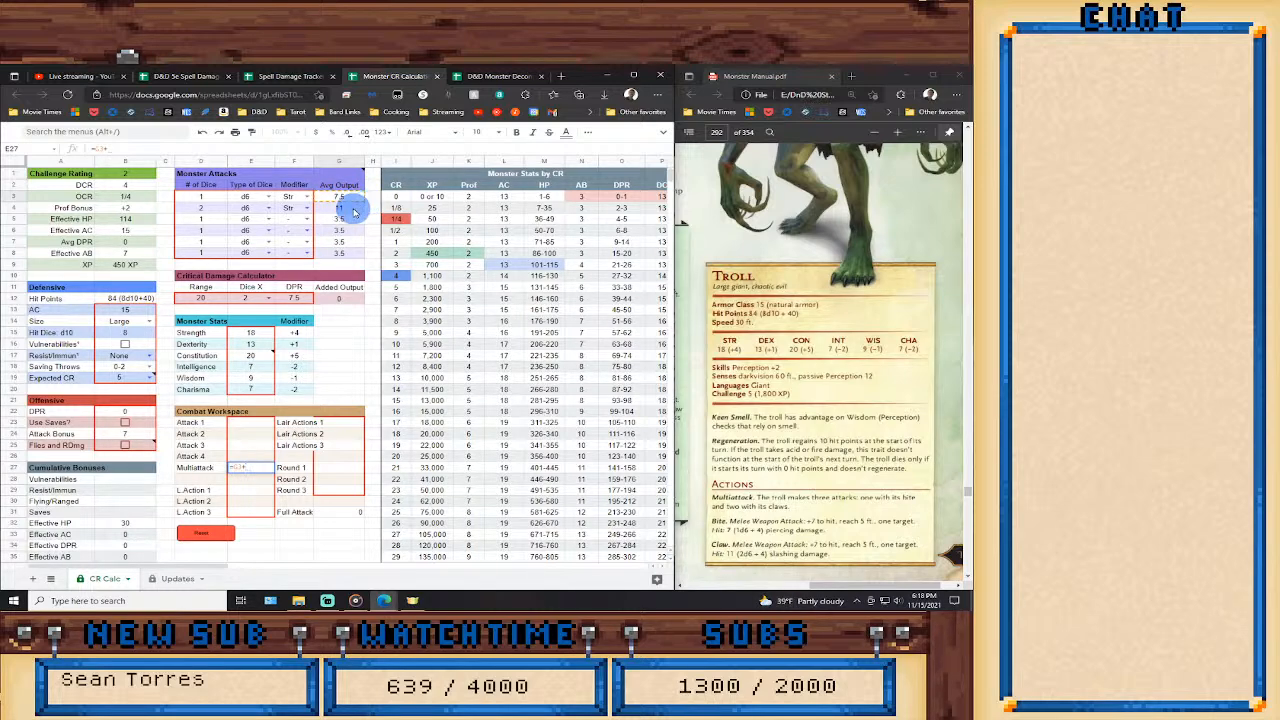
left_click(352, 209)
type("+")
left_click(352, 209)
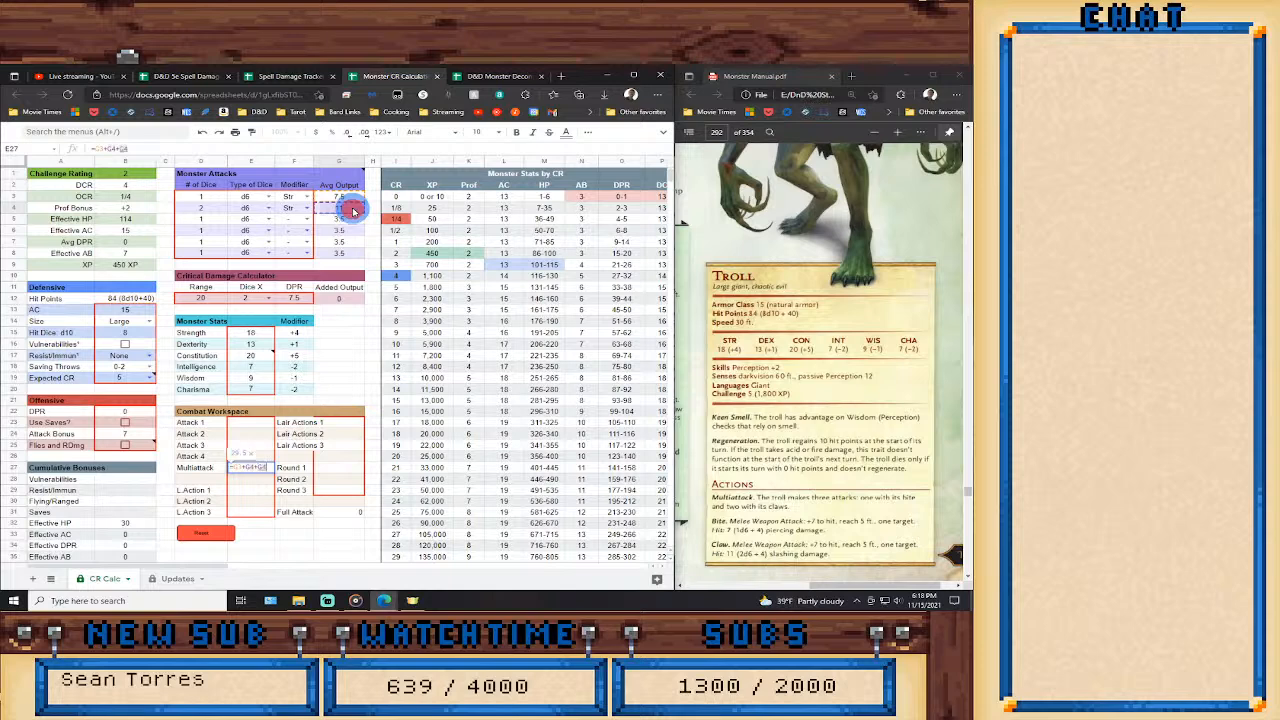
key("Return")
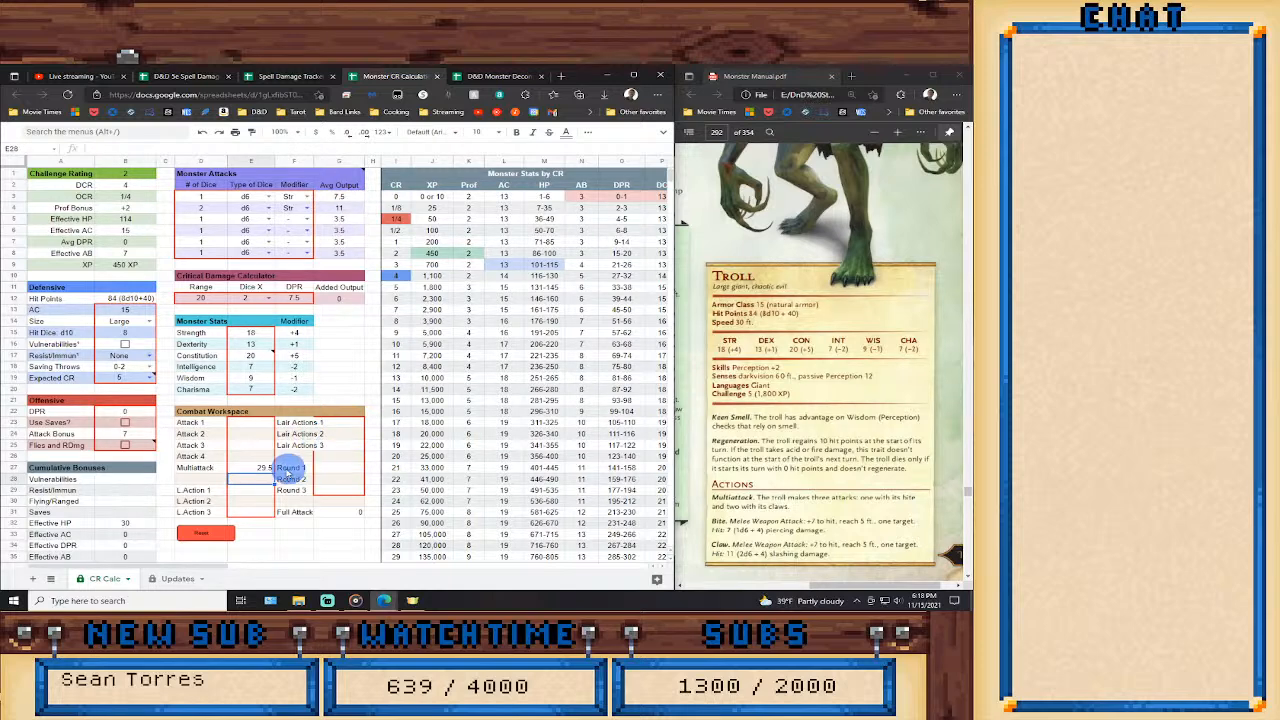
Set Round 1 in the Combat Workspace to the Multiattack damage times three with =E27*3.
left_click(333, 467)
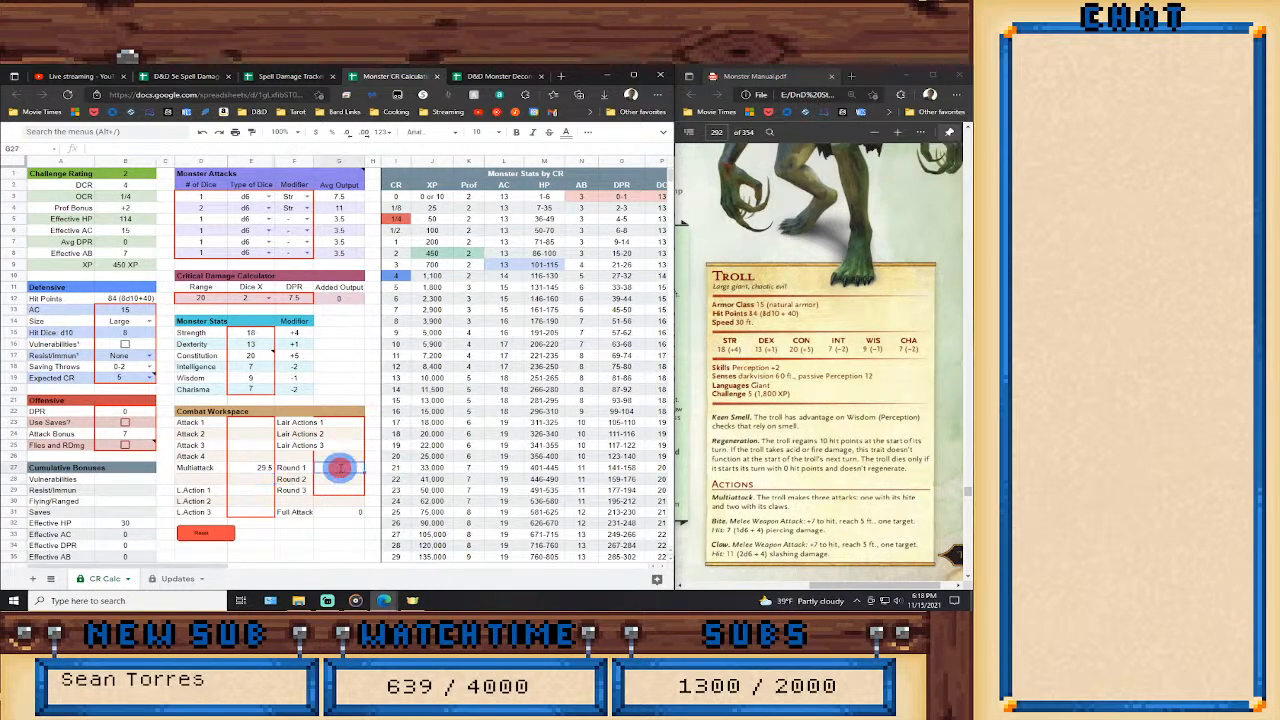
type("=")
left_click(255, 469)
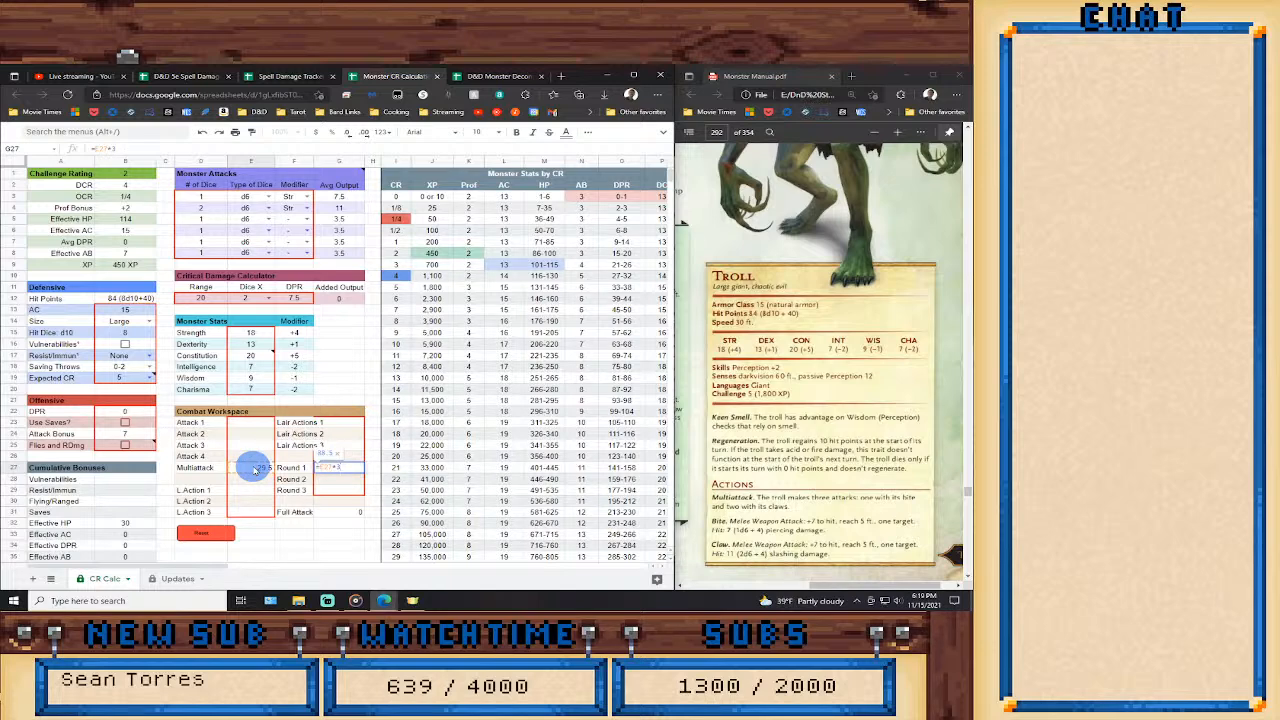
key("Return")
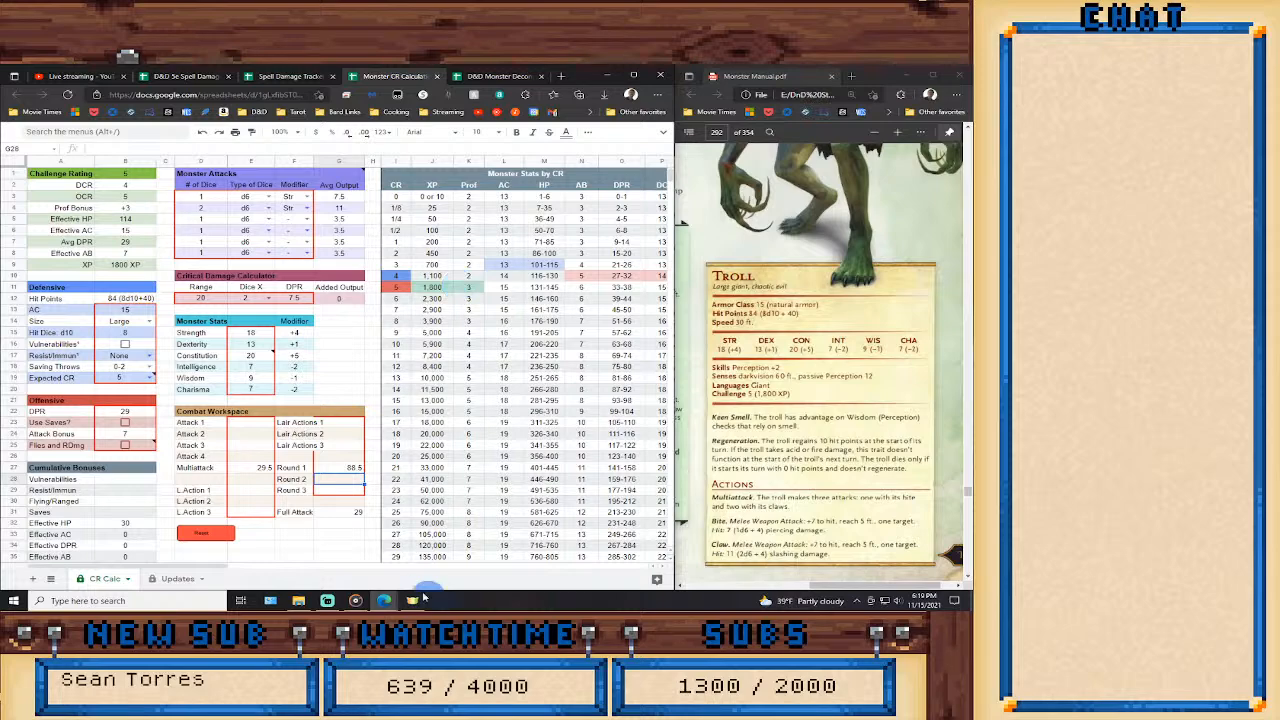
Disable and re-enable the Regeneration feature to compare the Troll's challenge rating without it.
left_click_drag(202, 566, 314, 560)
left_click(430, 480)
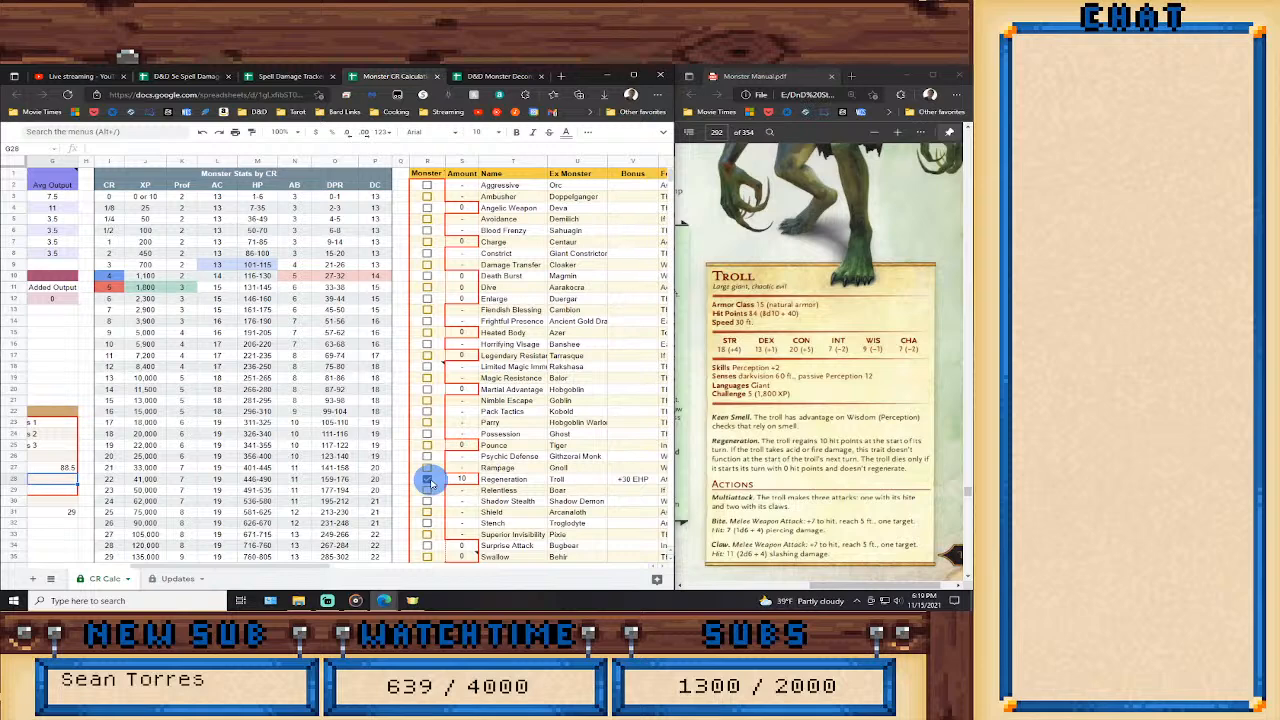
left_click(430, 480)
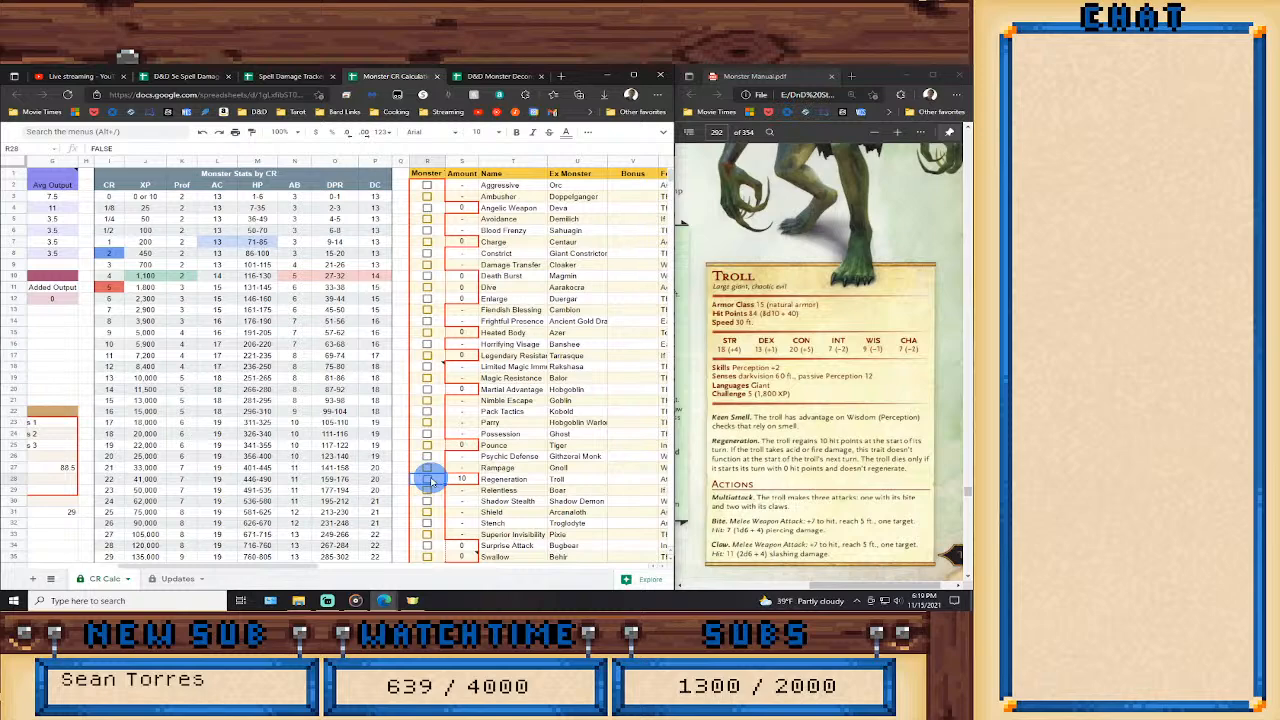
left_click(430, 480)
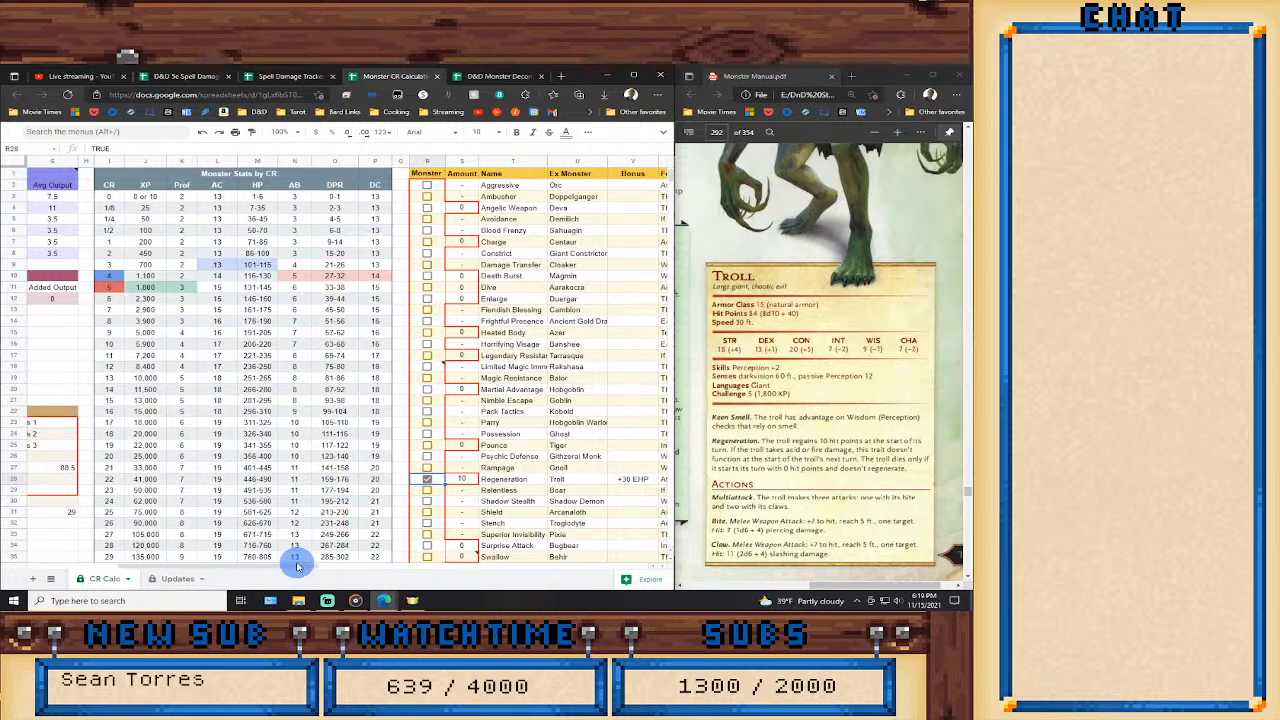
left_click_drag(296, 566, 130, 570)
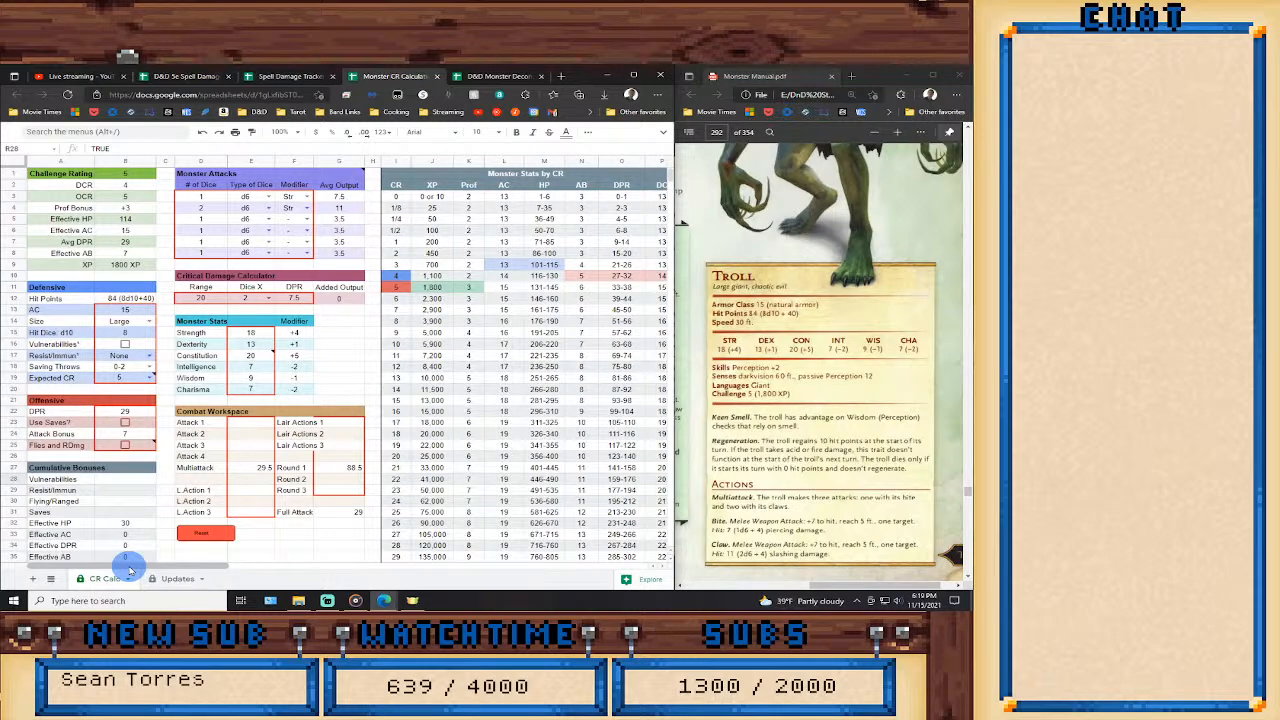
Switch to the D&D Monster Deconstruction Check List and mark the Troll as evaluated with an x on the CR 5 sheet.
left_click(485, 77)
scroll(234, 458, "down", 5)
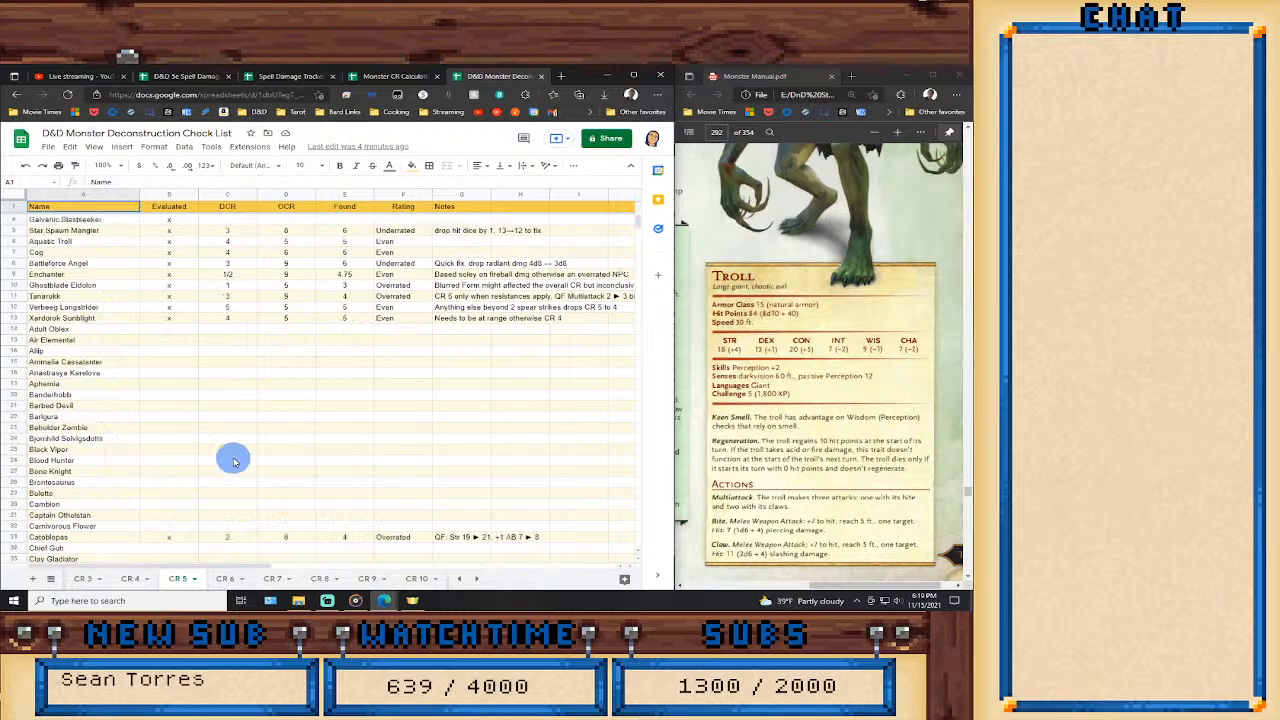
scroll(234, 458, "down", 10)
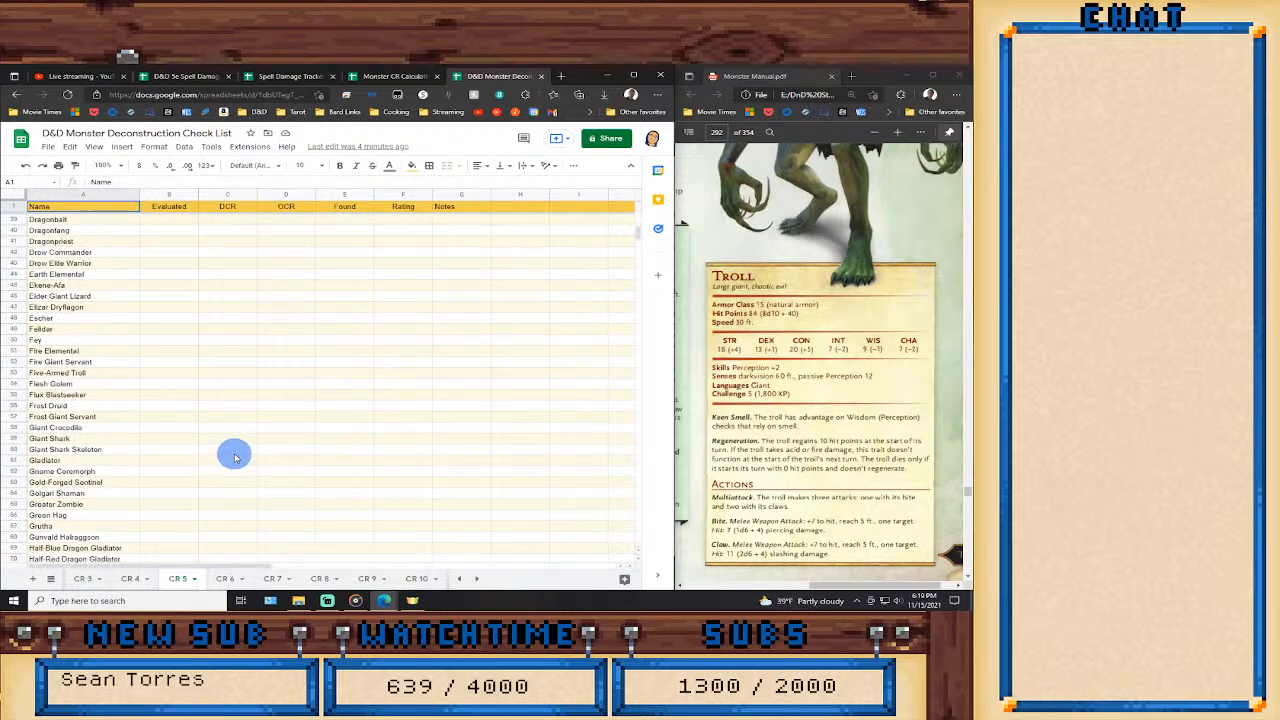
scroll(234, 458, "down", 15)
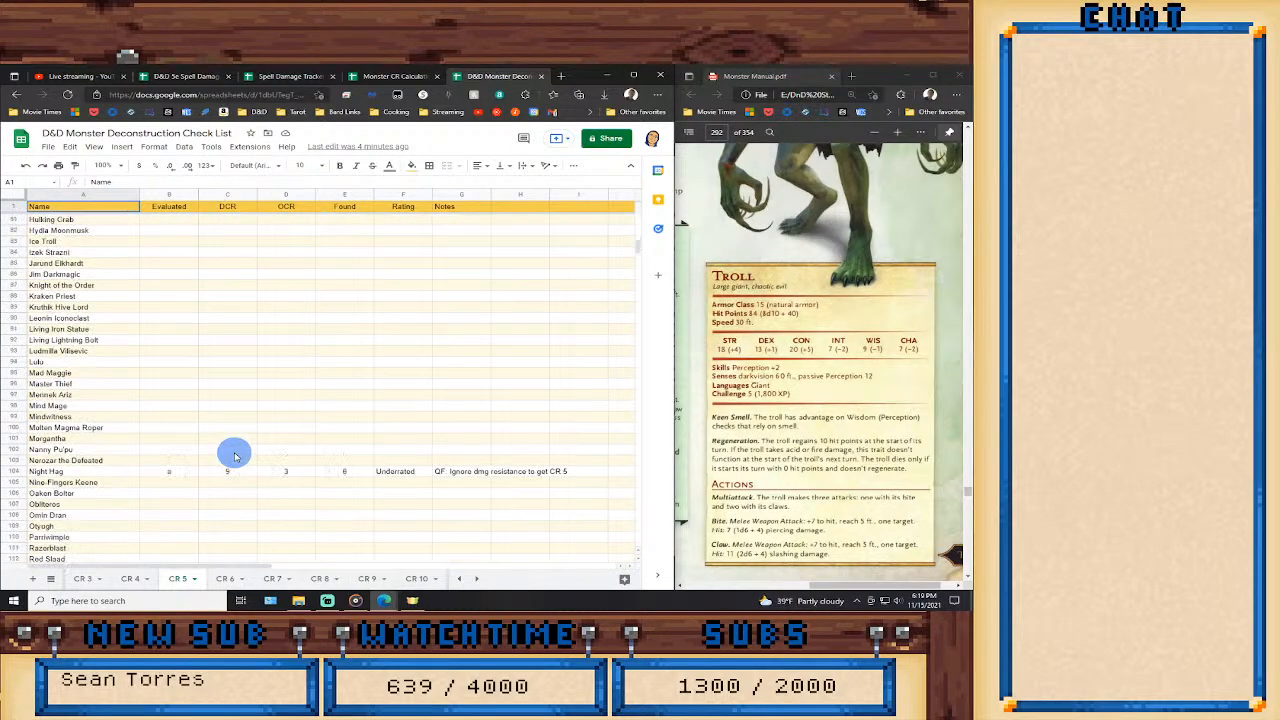
scroll(234, 457, "down", 10)
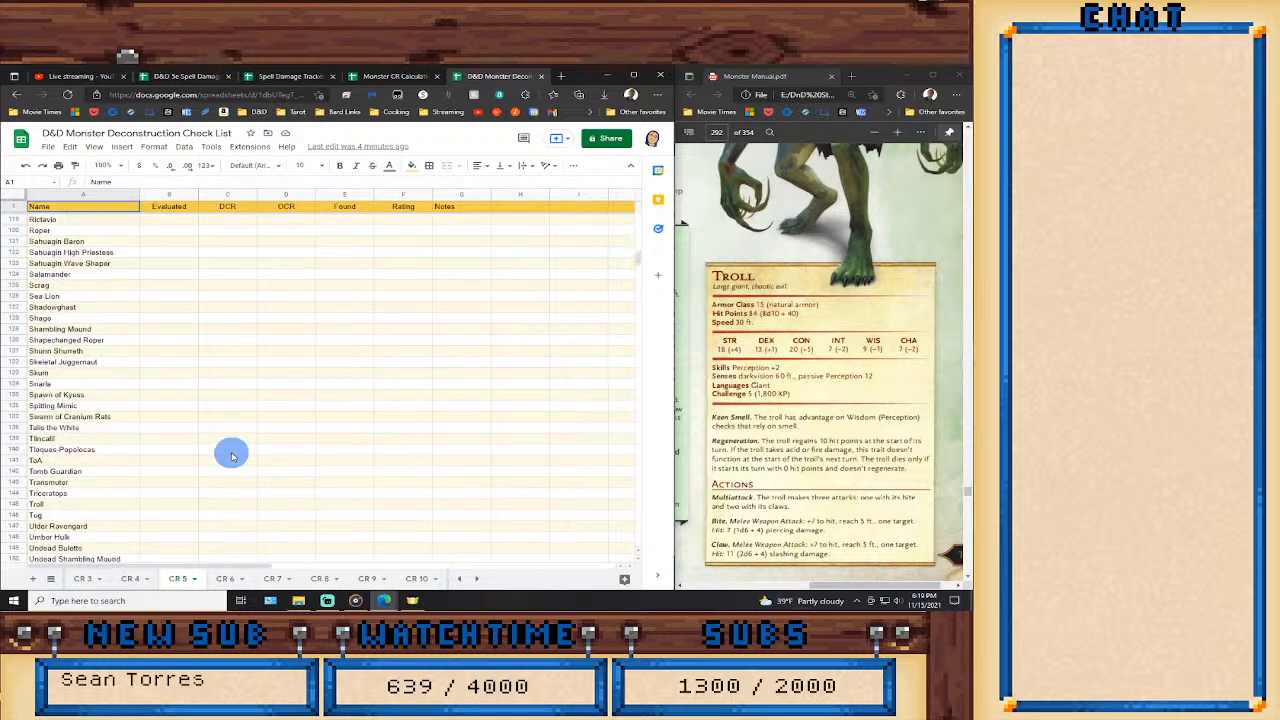
left_click(163, 503)
type("x")
left_click(243, 501)
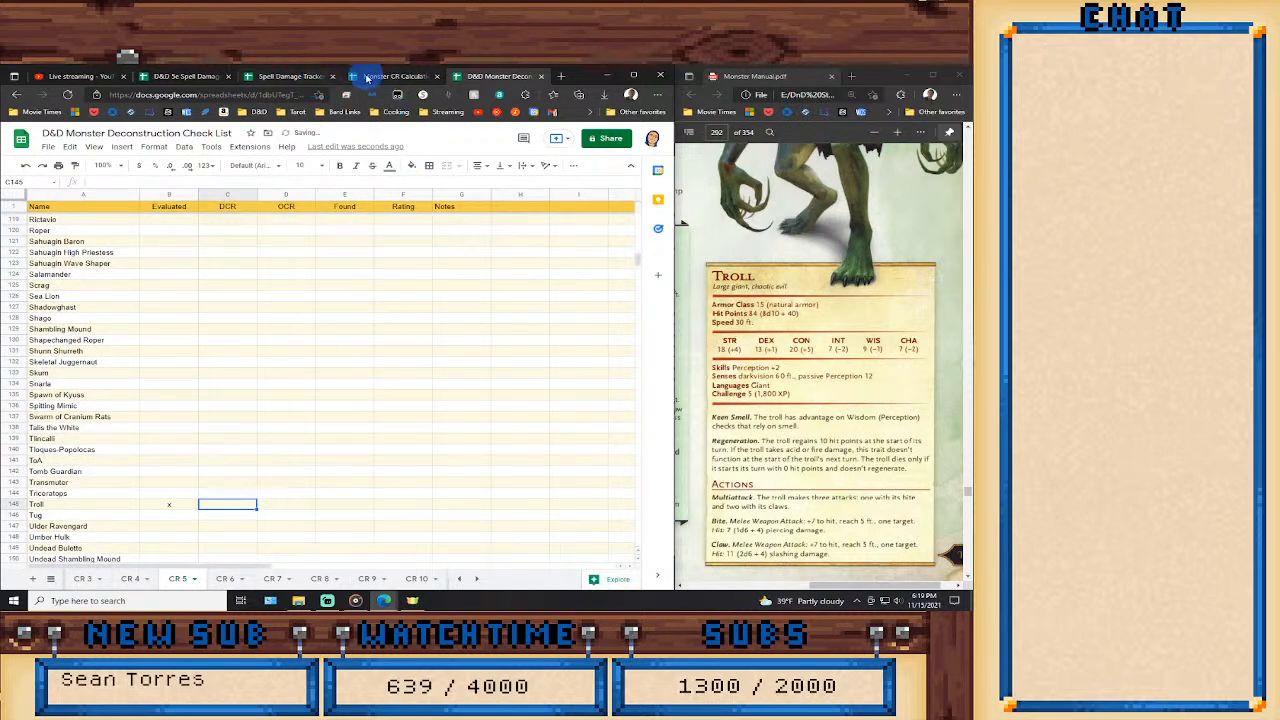
Check the Troll's ratings in the CR calculator and record DCR 4, OCR 5 and Found 5 in its checklist row.
left_click(382, 77)
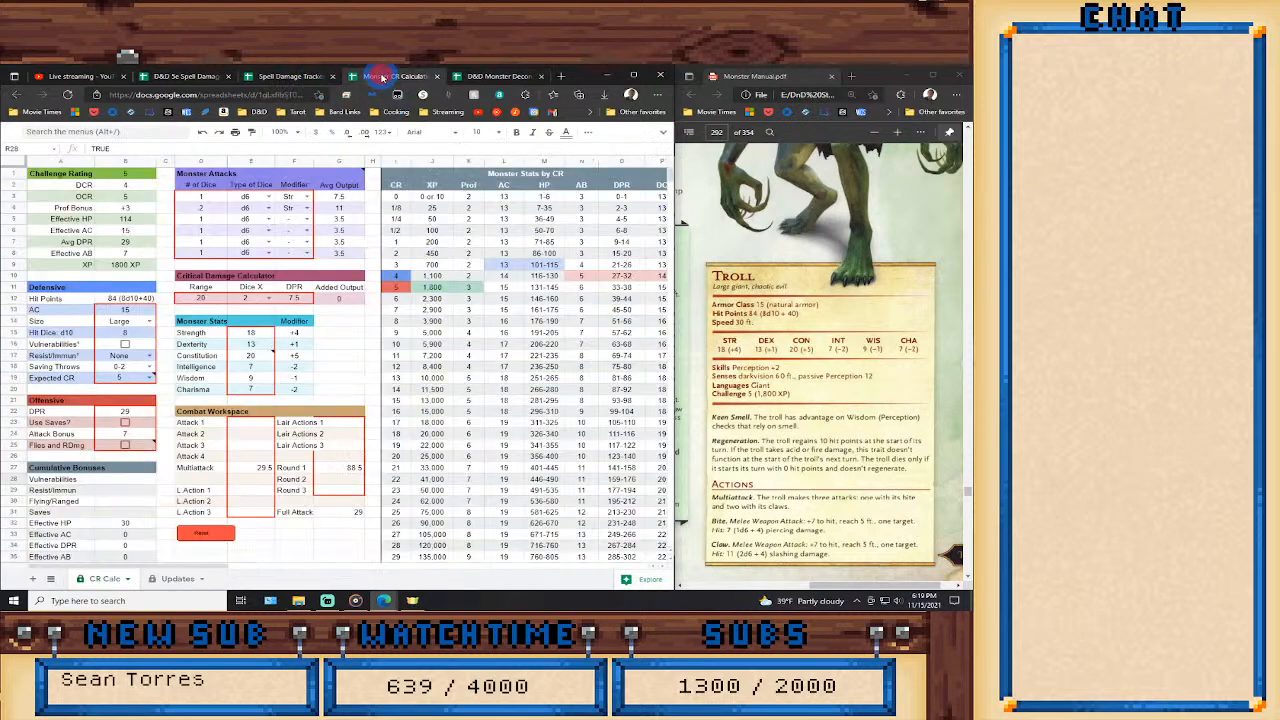
left_click(201, 576)
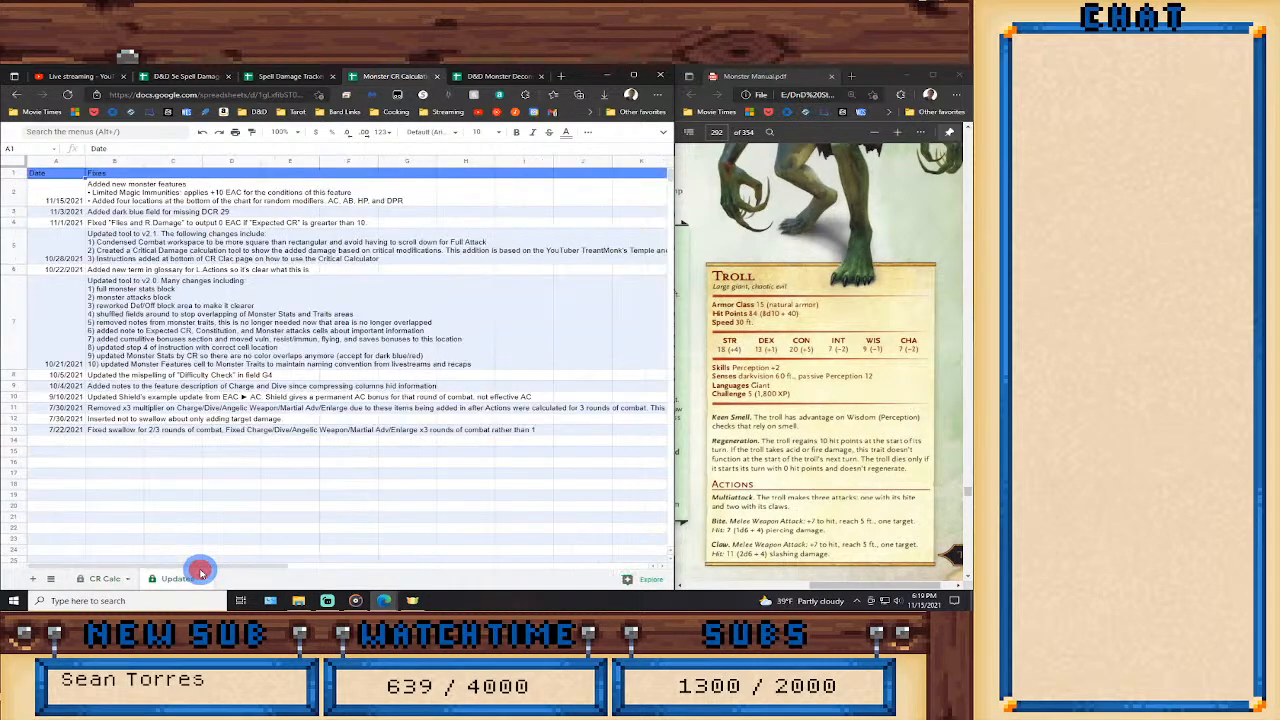
left_click(103, 576)
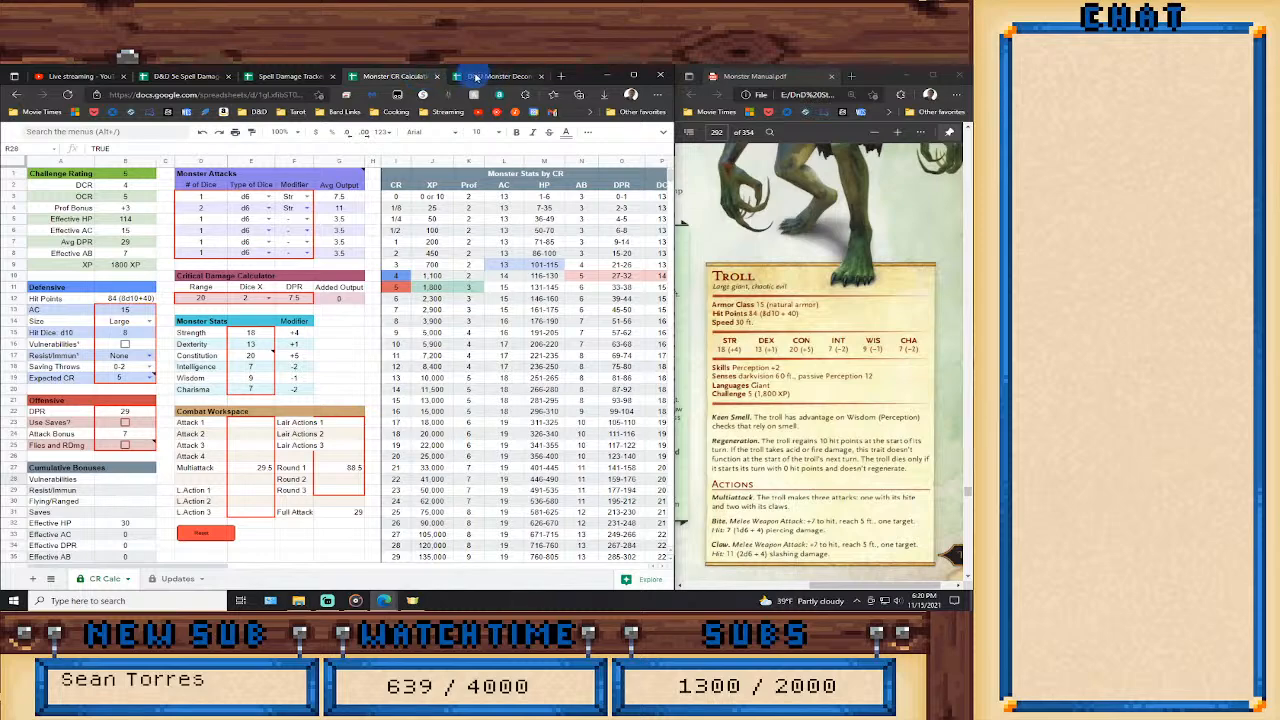
left_click(478, 76)
type("4")
key("Tab")
type("5")
key("Tab")
type("5")
key("Tab")
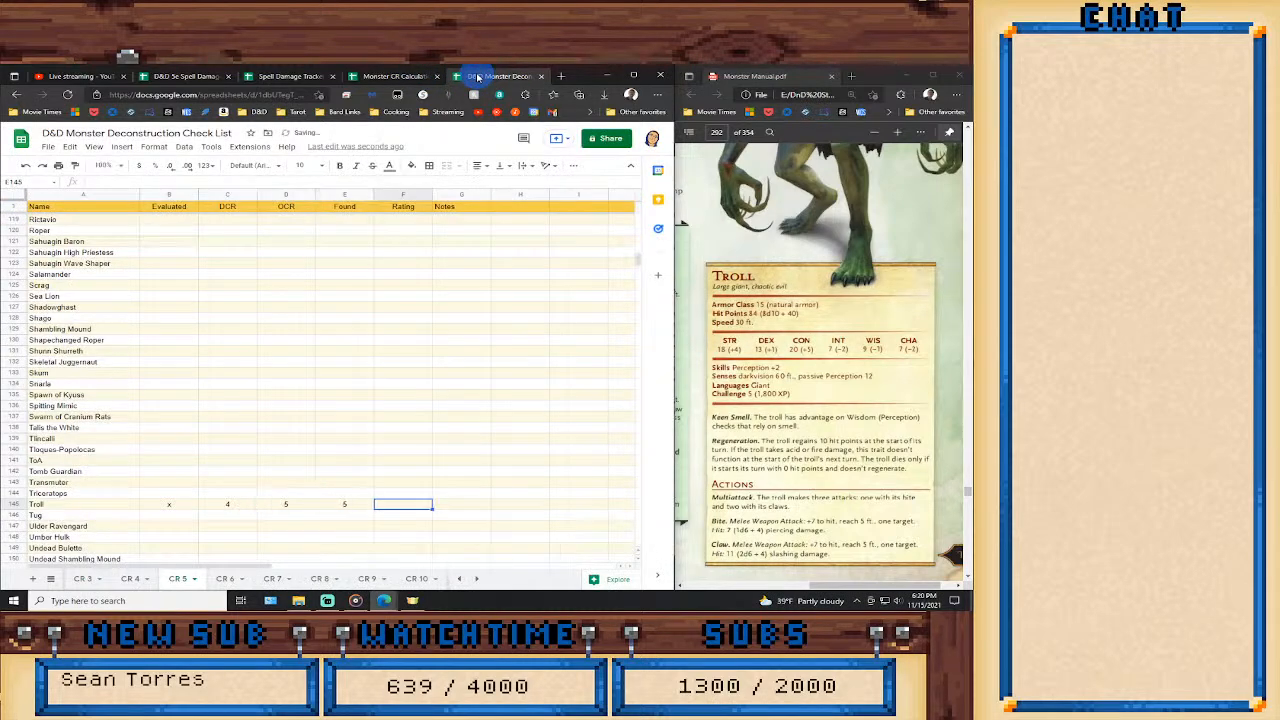
Enter Even-rated as the Troll's Rating in the checklist.
type("Even-rated")
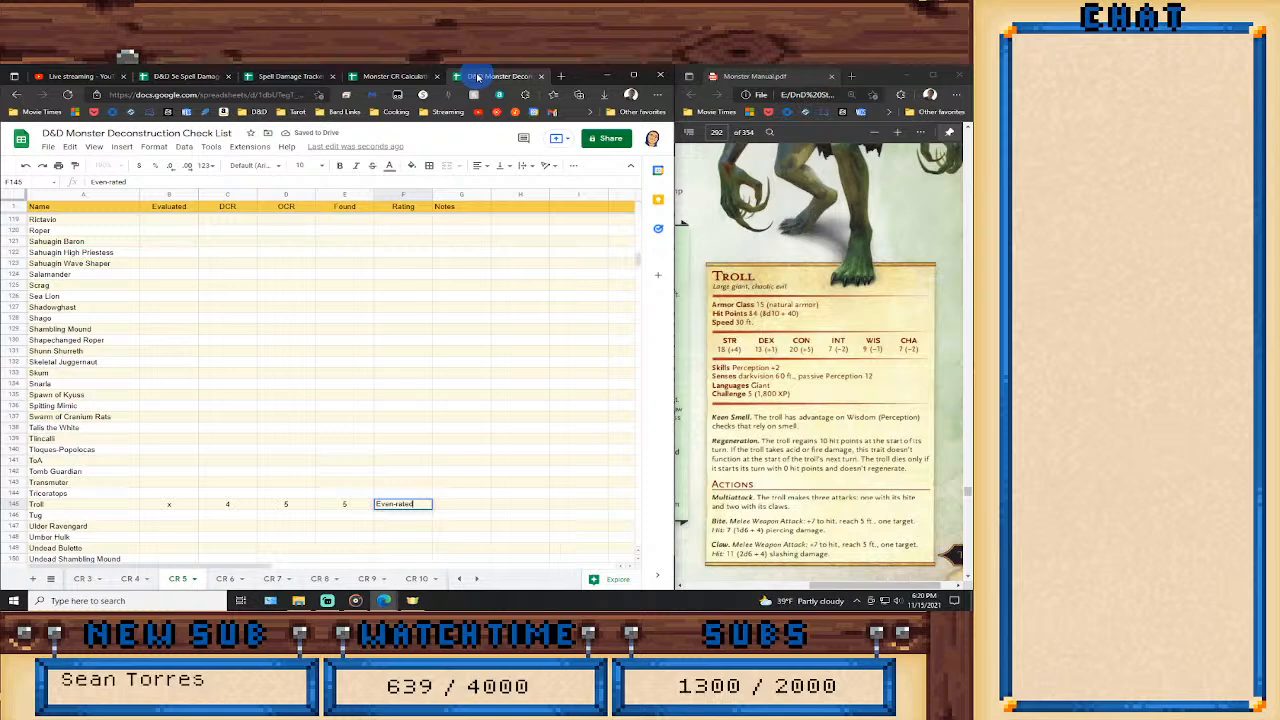
key("Tab")
key("Down")
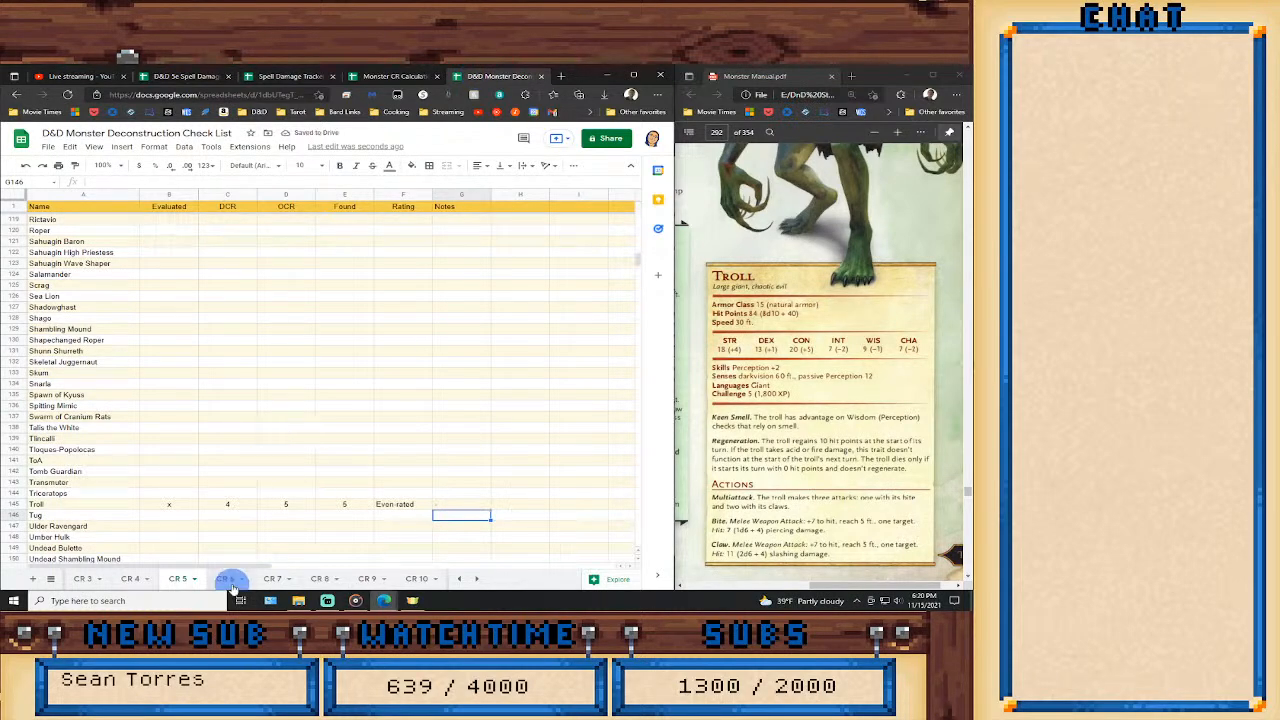
Open the Elder Hydra's D&D Beyond link from the planning sheet, move its page to the second browser window and skim the stat block.
left_click(460, 579)
left_click(79, 578)
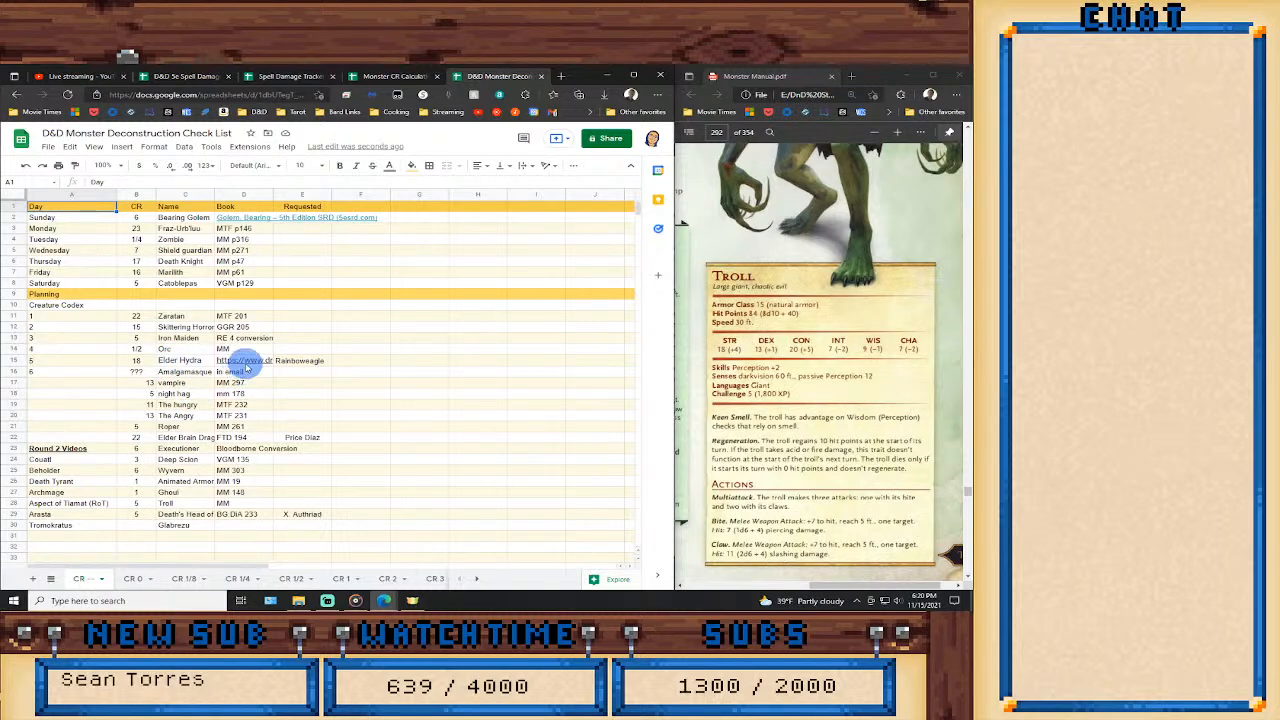
mouse_move(246, 364)
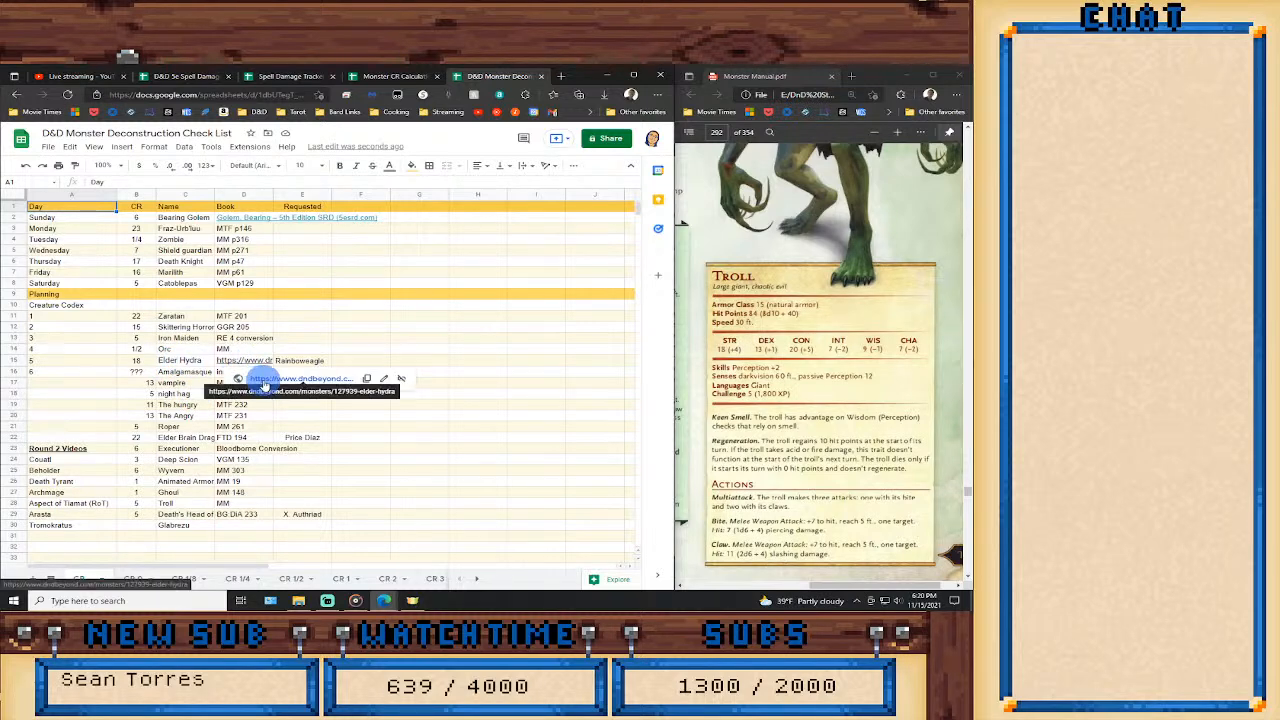
left_click(265, 378)
left_click_drag(510, 78, 828, 80)
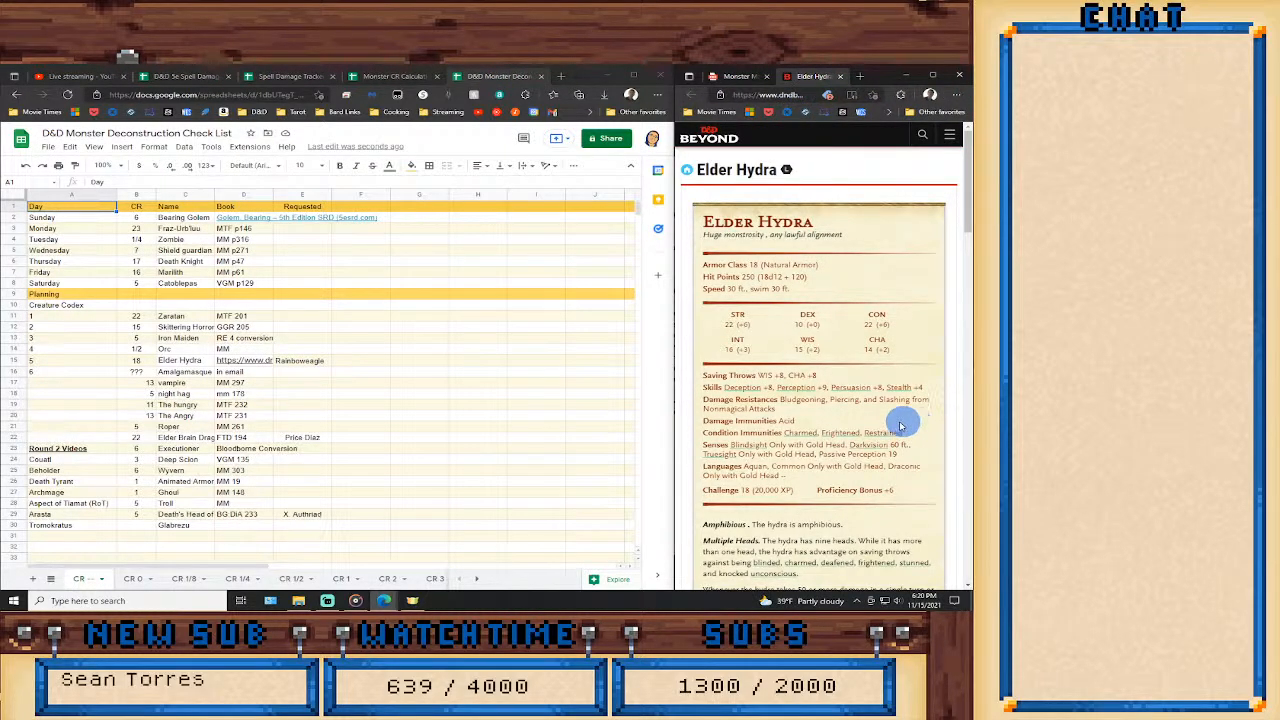
scroll(886, 452, "down", 8)
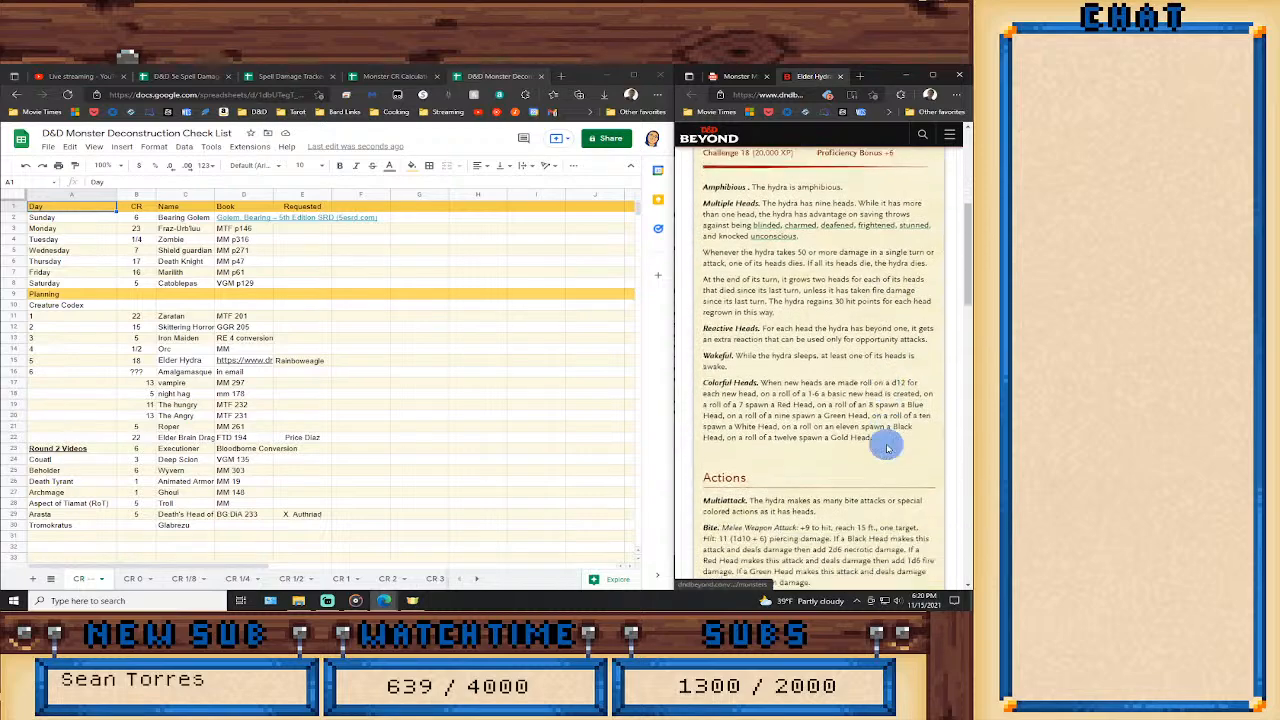
scroll(884, 446, "down", 3)
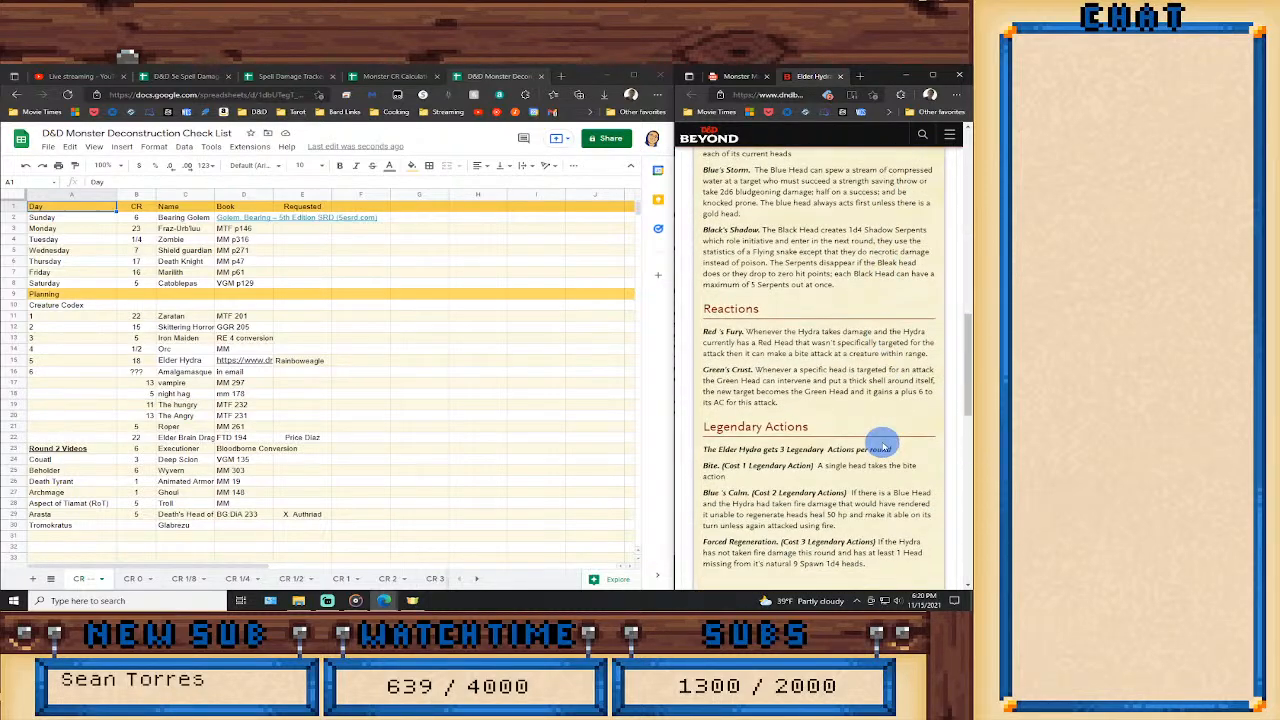
scroll(884, 446, "up", 10)
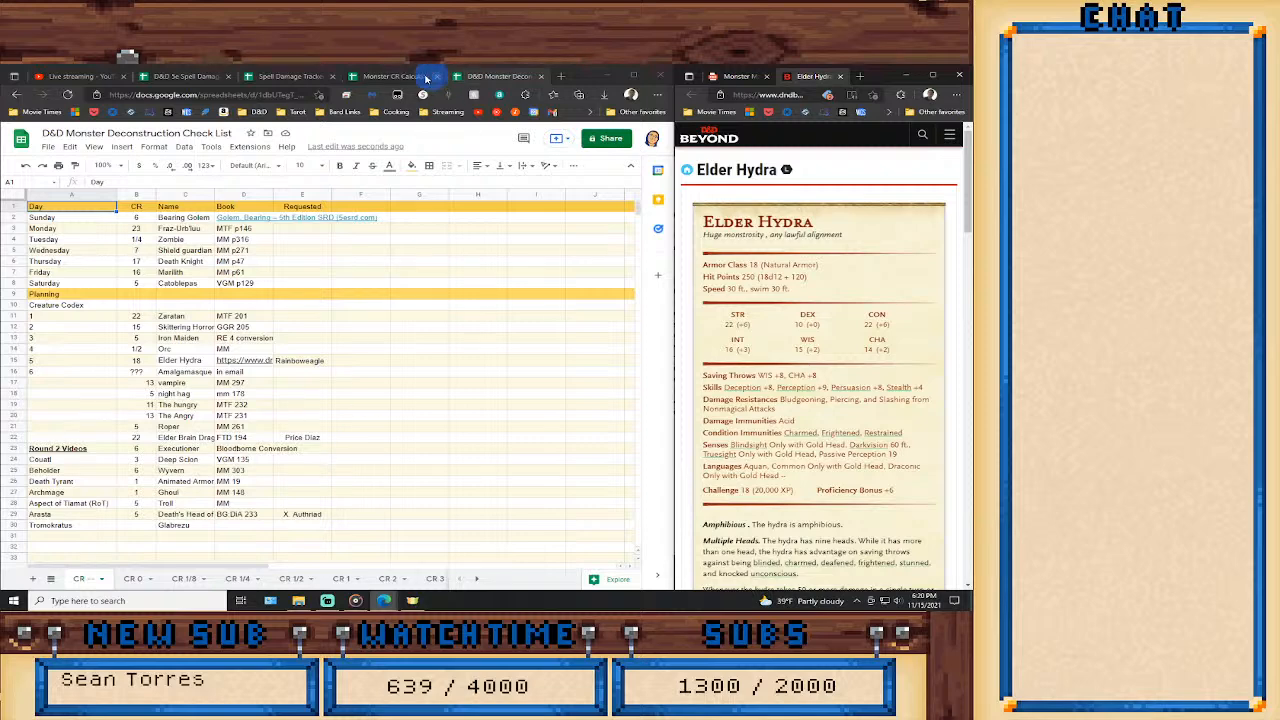
Reset the Monster CR Calculations sheet and set the Elder Hydra's Size to Huge and Expected CR to 18.
left_click(395, 76)
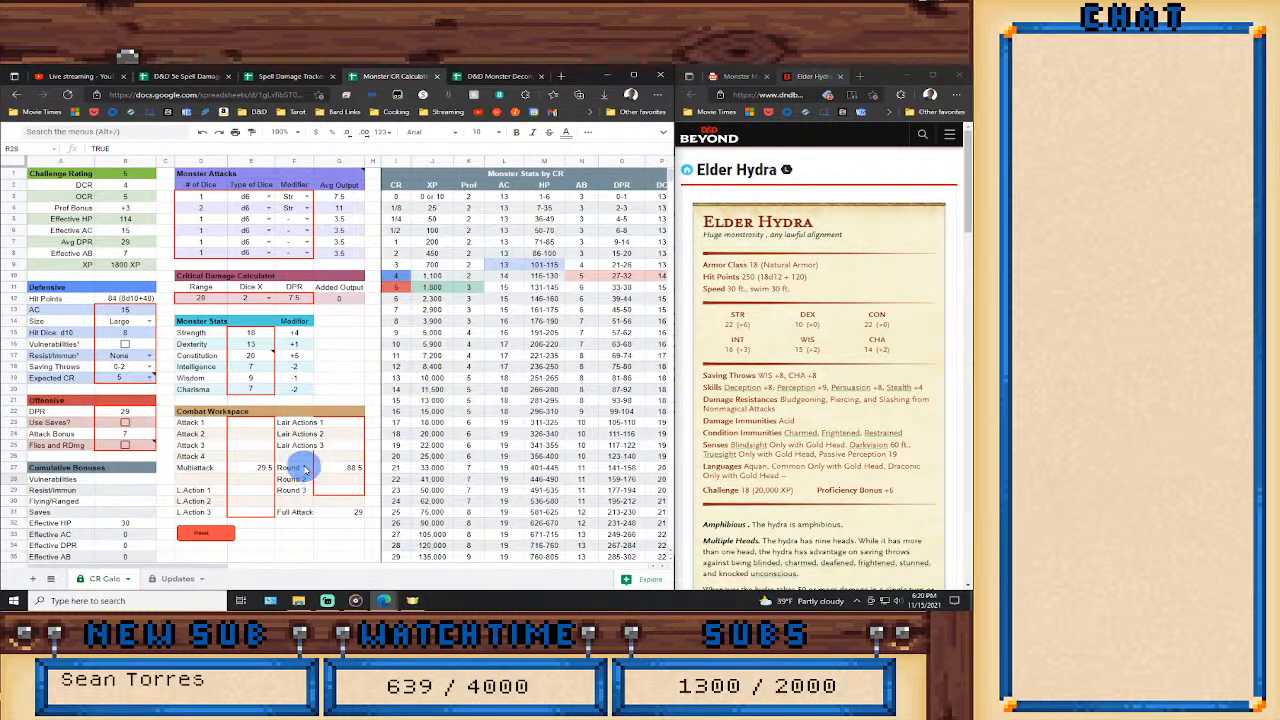
left_click(205, 540)
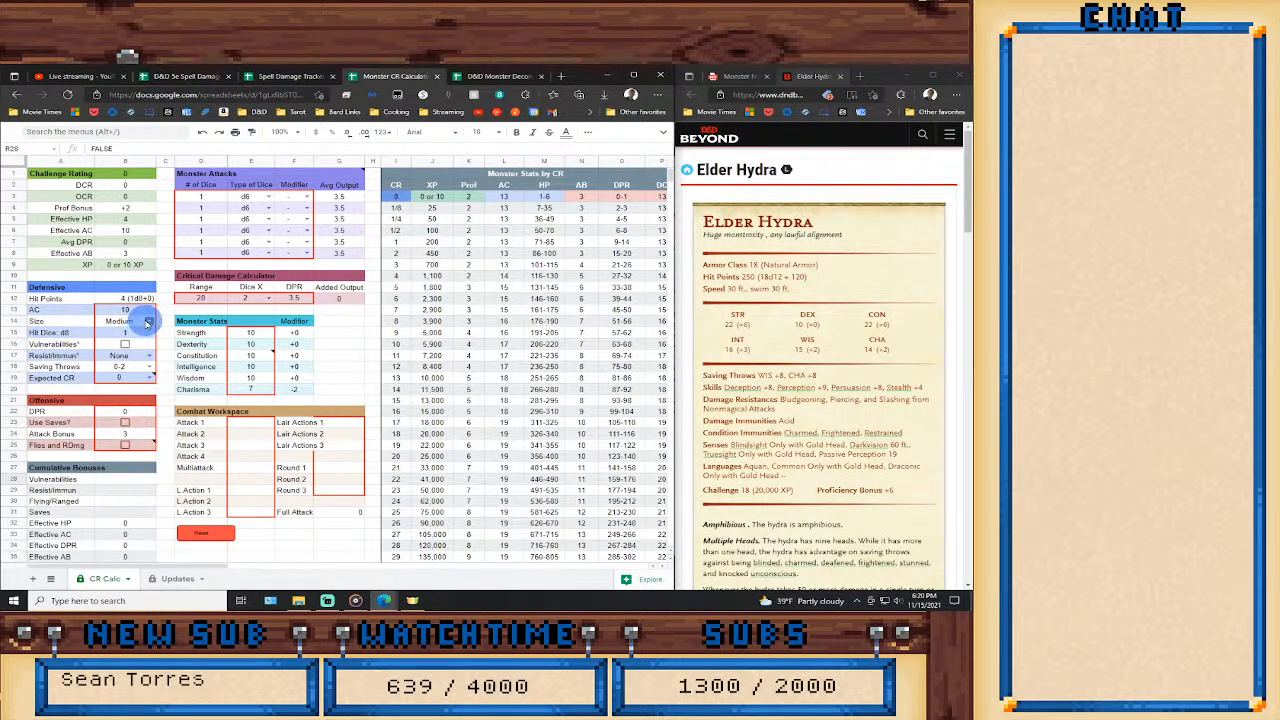
left_click(147, 322)
left_click(120, 387)
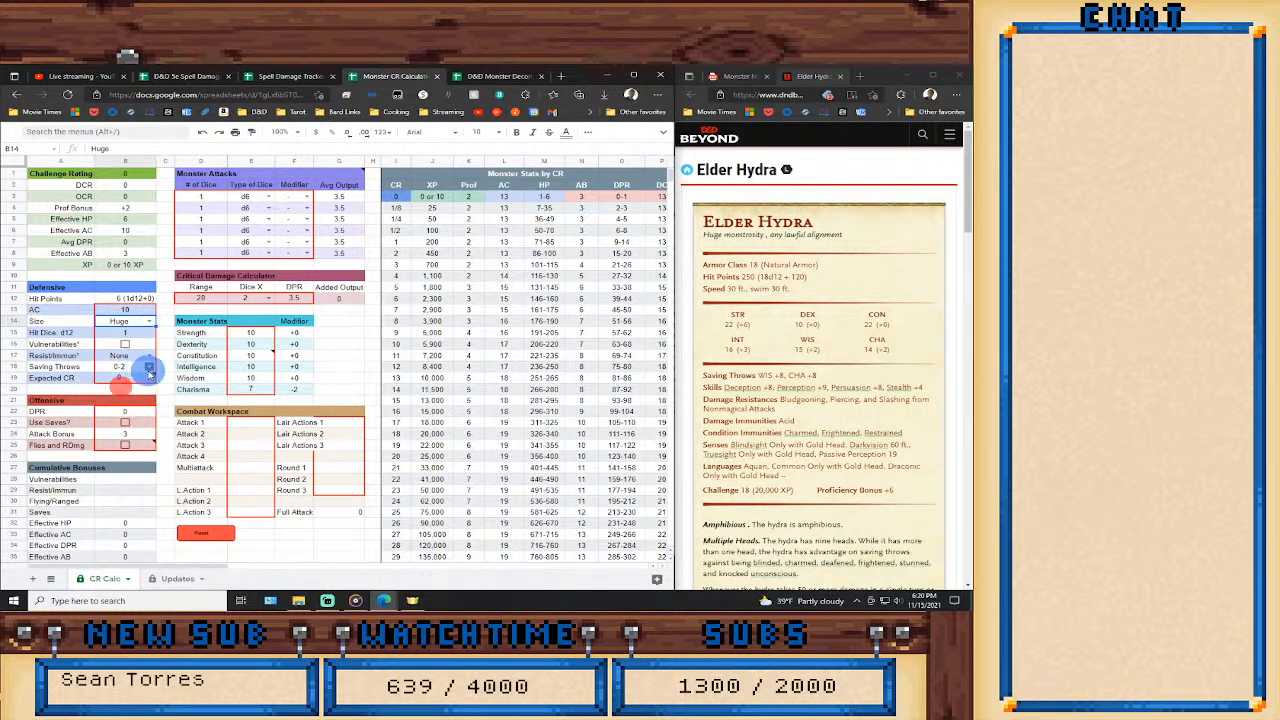
left_click(149, 377)
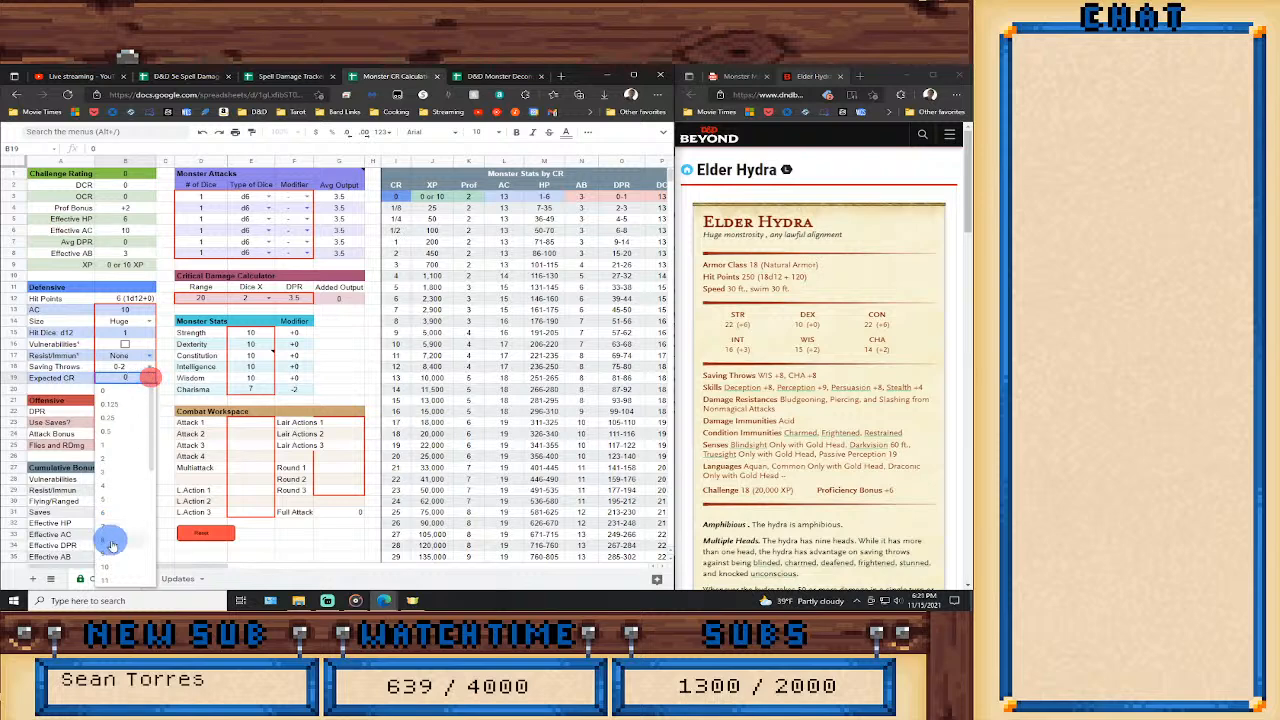
scroll(112, 545, "down", 3)
left_click(118, 557)
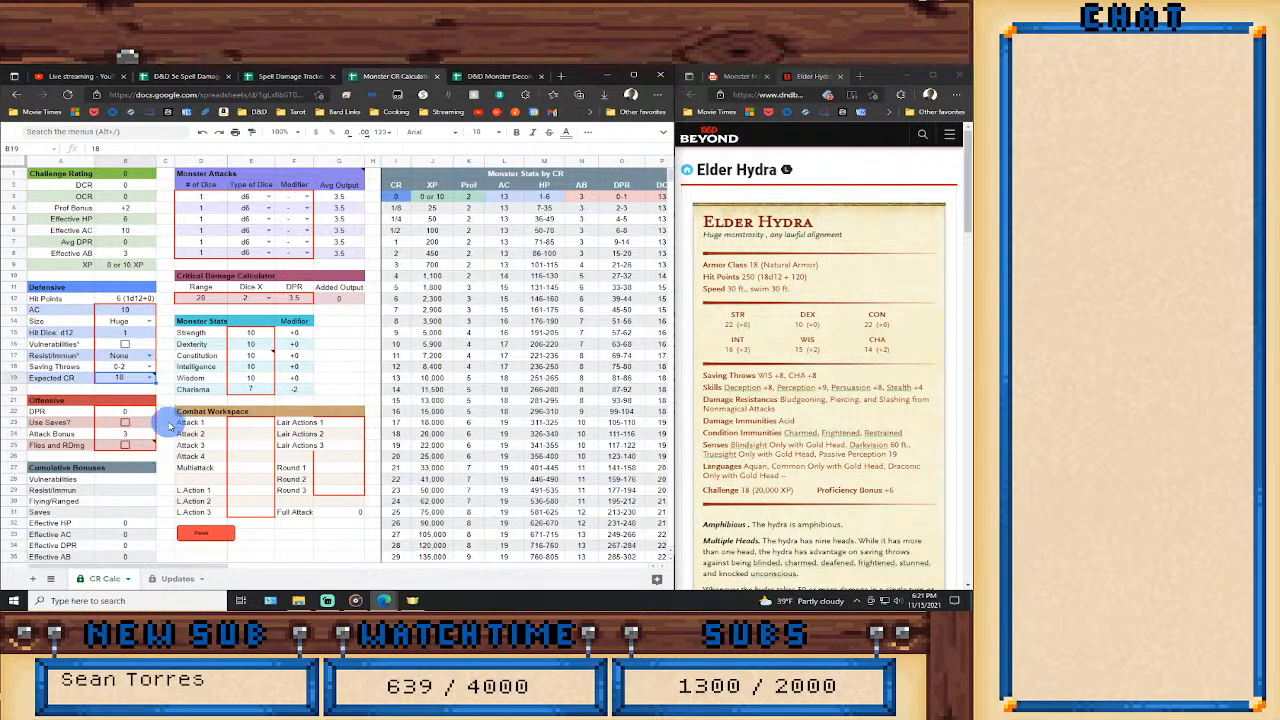
Set the Elder Hydra's AC to 18 and its Hit Dice to 18 in the Defensive section.
left_click(125, 310)
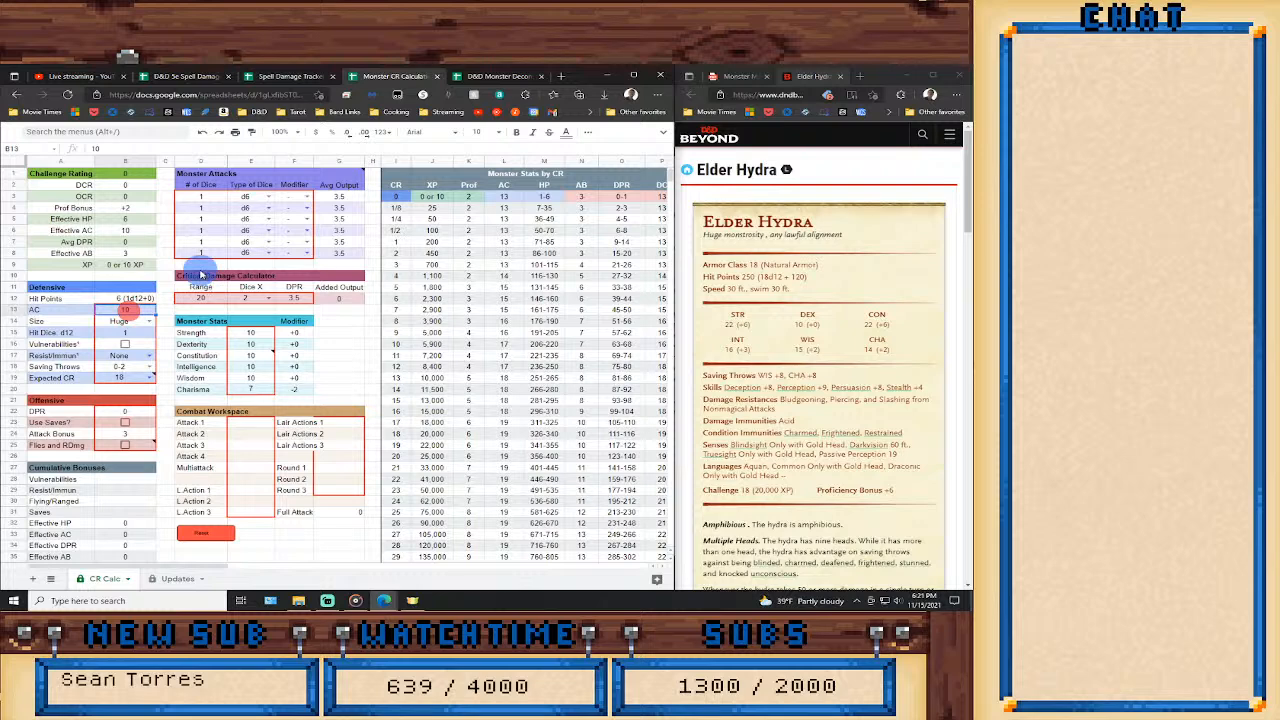
type("18")
key("Return")
key("Down")
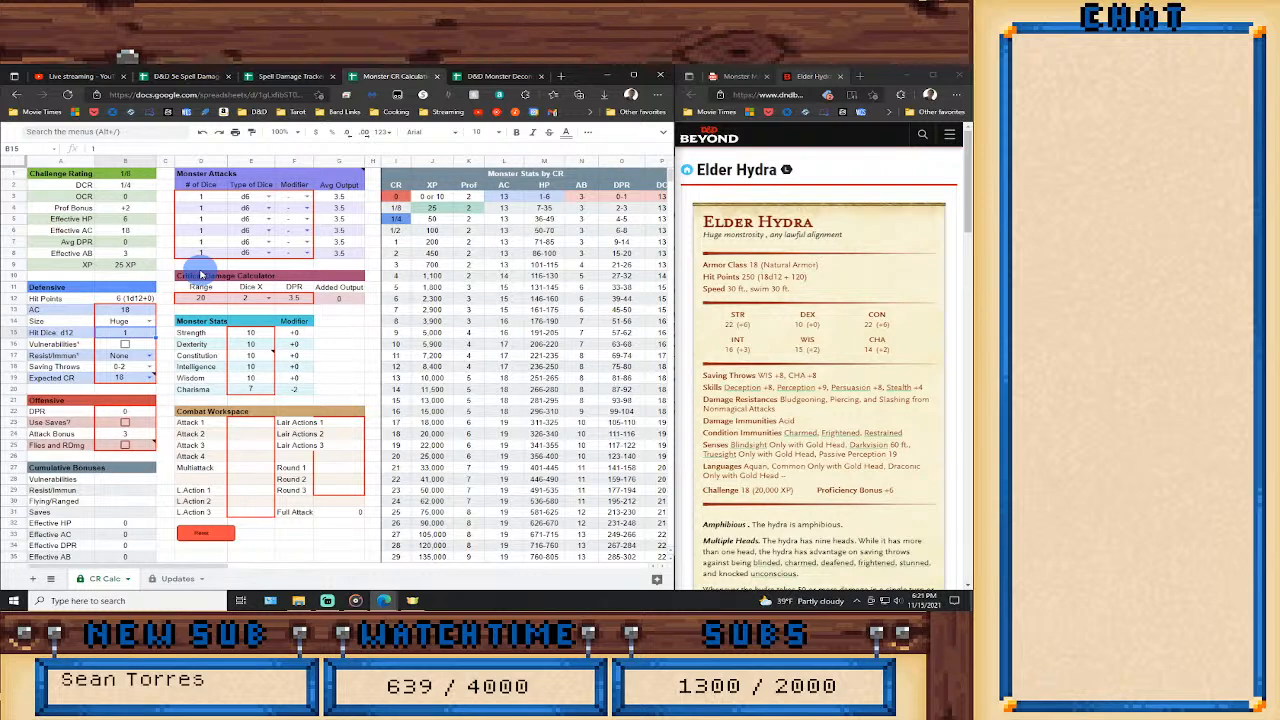
key("Return")
Enter Strength 22, Dexterity 10 and Constitution 22 in the Monster Stats.
key("Right")
key("Right")
key("Right")
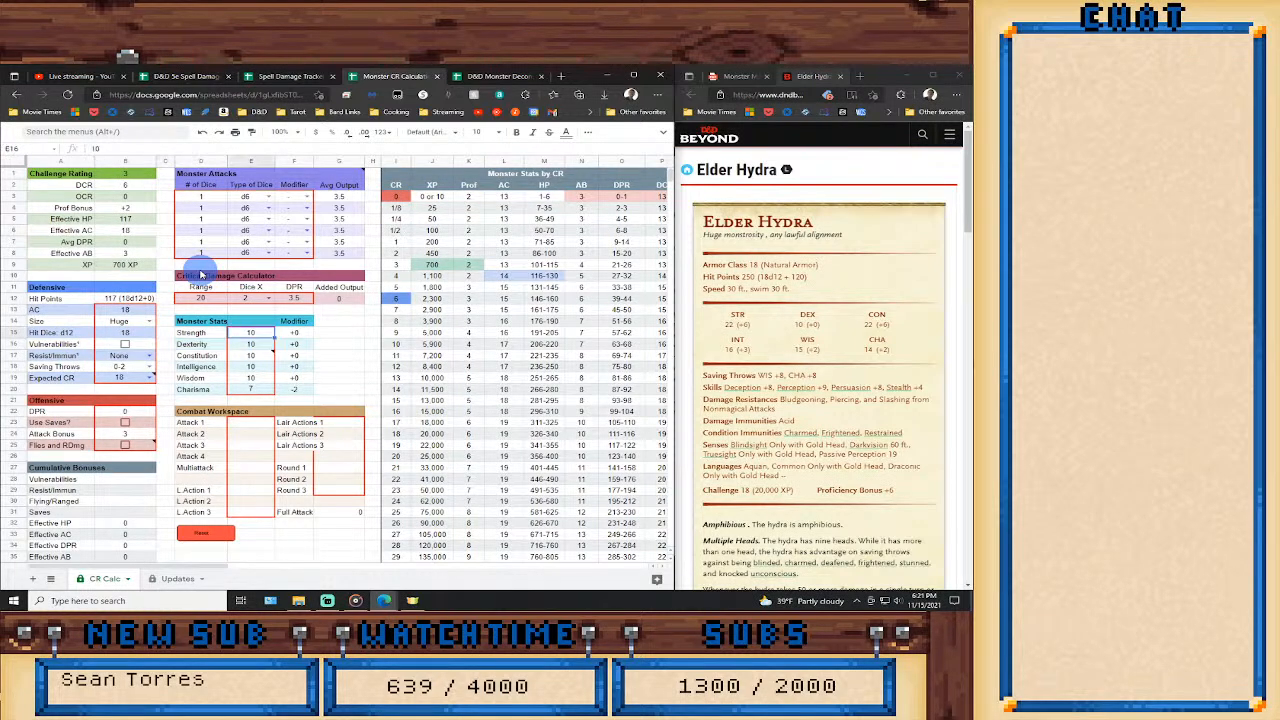
type("22")
key("Return")
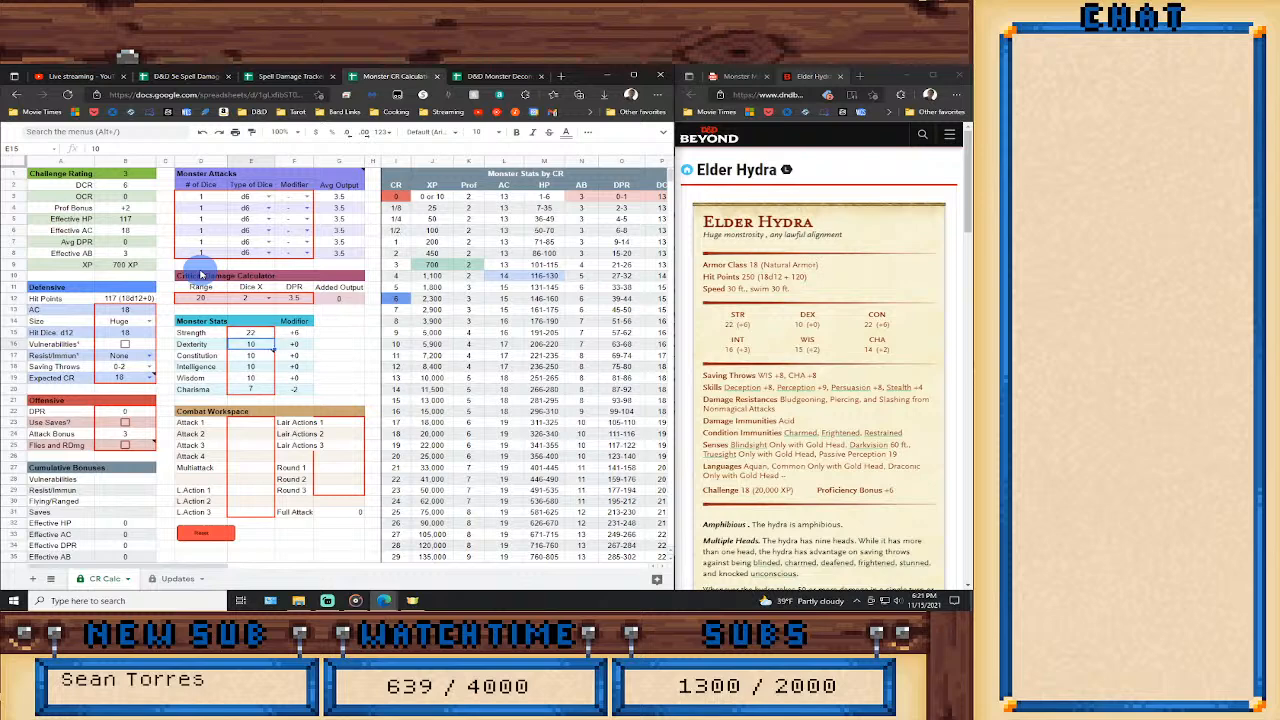
type("10")
key("Return")
type("22")
key("Return")
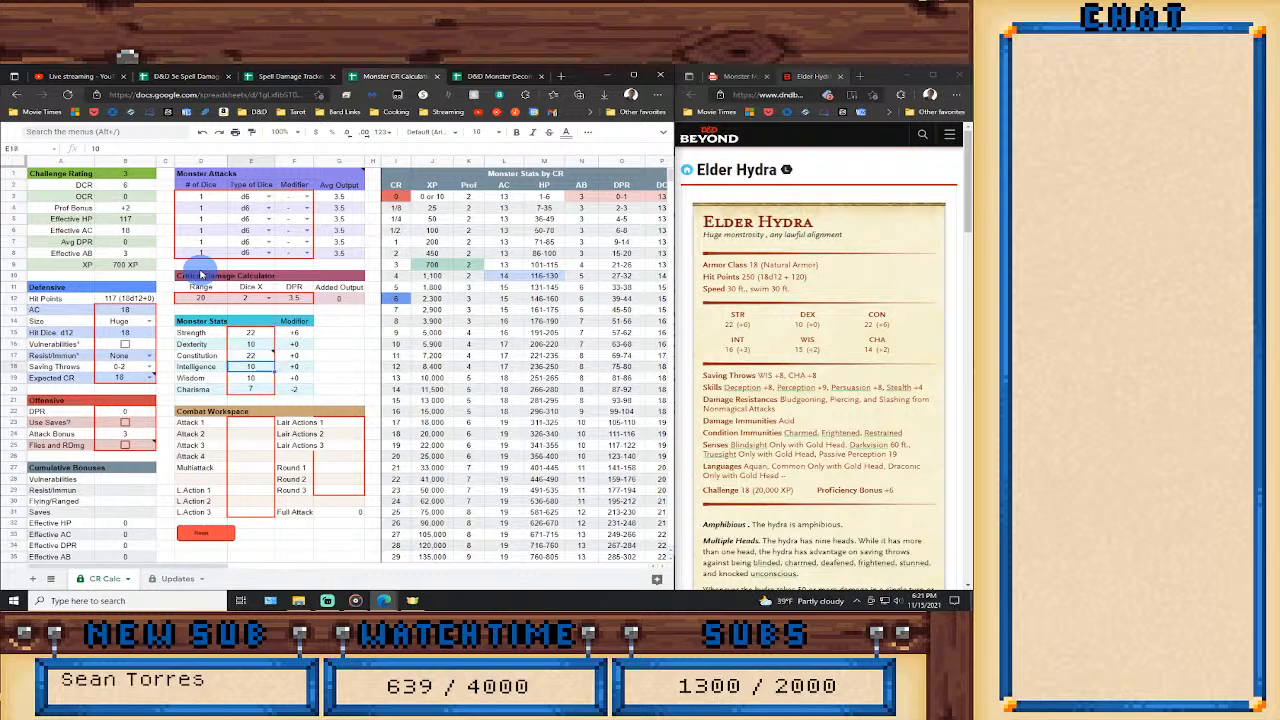
Enter Intelligence 16, Wisdom 15 and Charisma 14 in the Monster Stats.
type("16")
key("Return")
type("15")
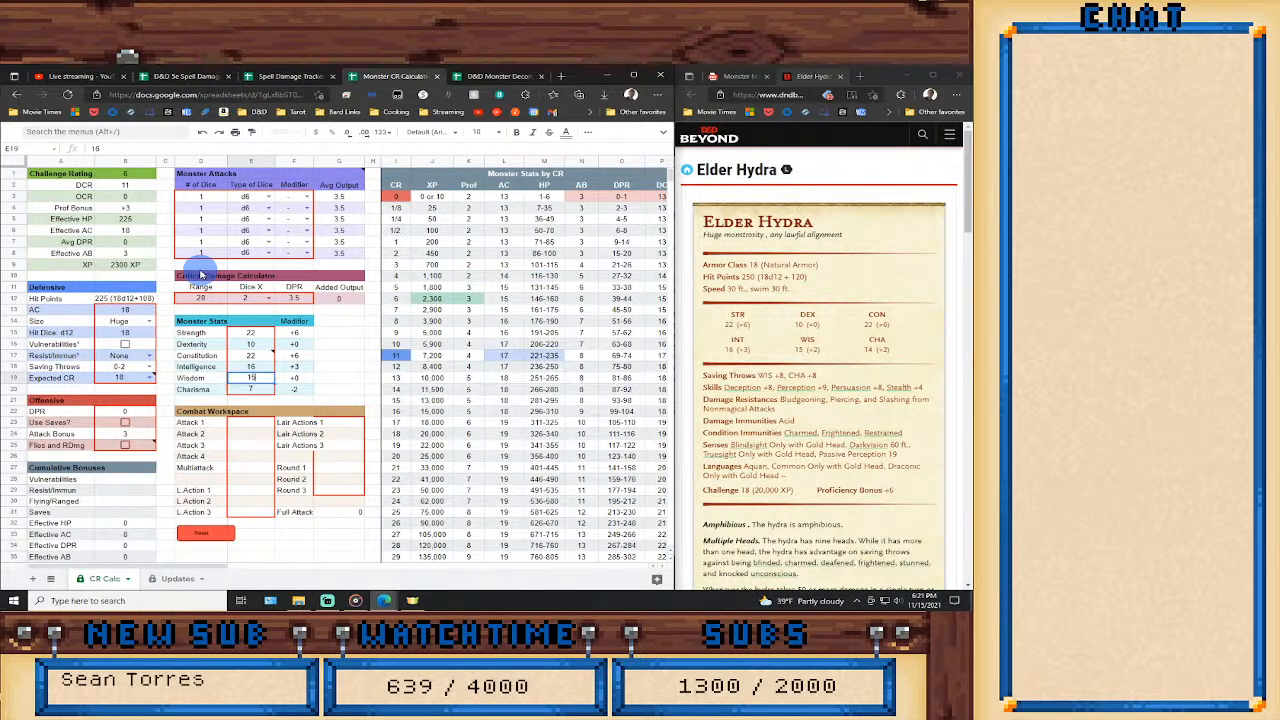
key("Return")
type("14")
key("Return")
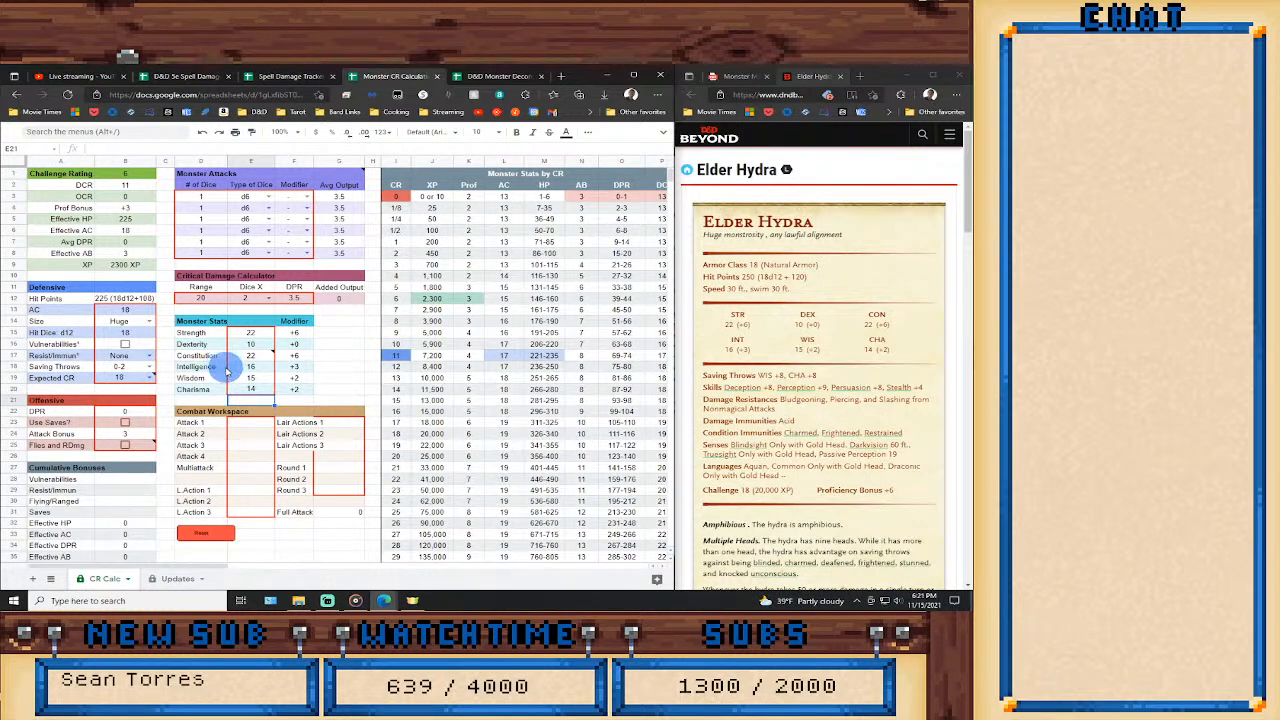
Set Resist/Immun to Resistance and read the hydra's Multiple Heads and Colorful Heads traits in the stat block.
left_click(148, 356)
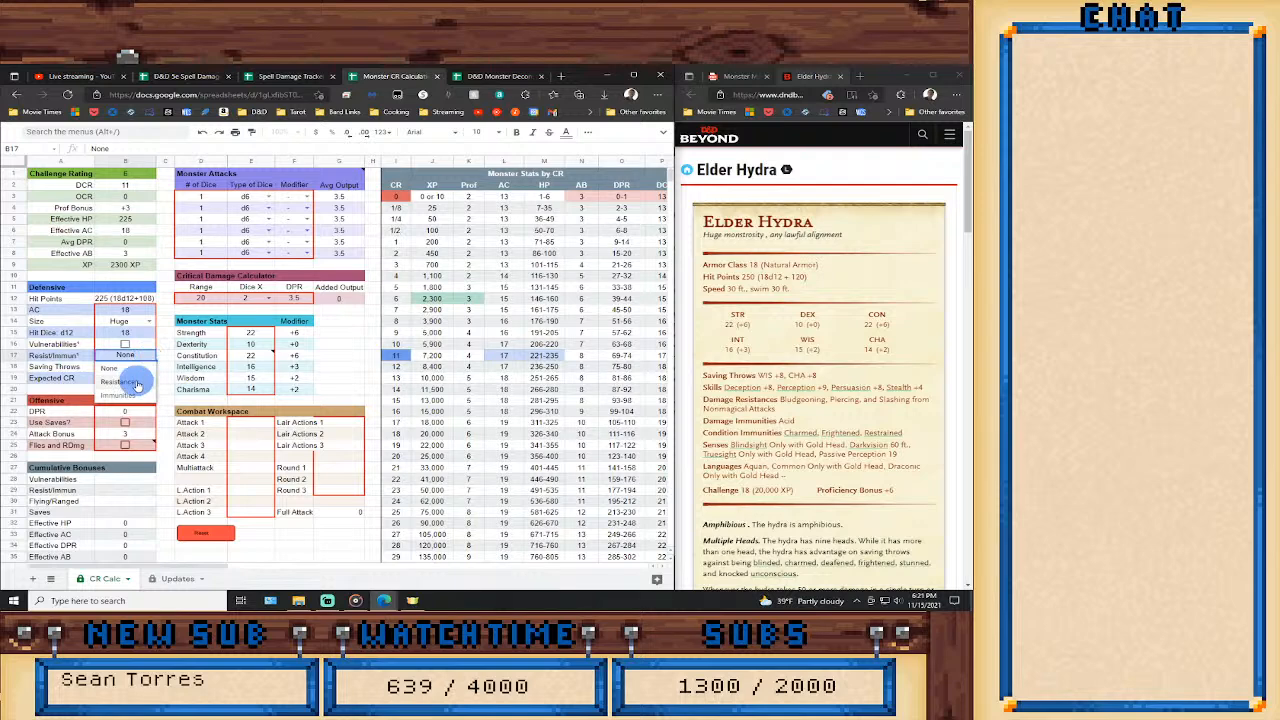
left_click(137, 376)
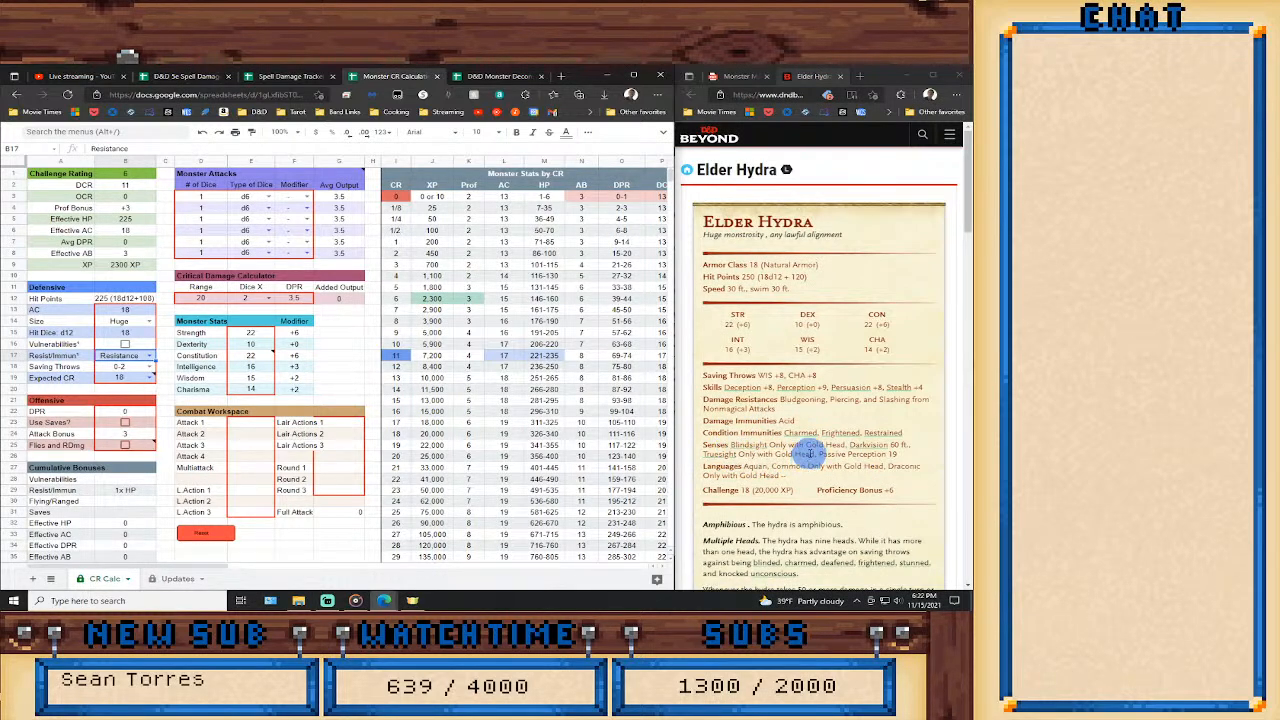
scroll(806, 453, "down", 1)
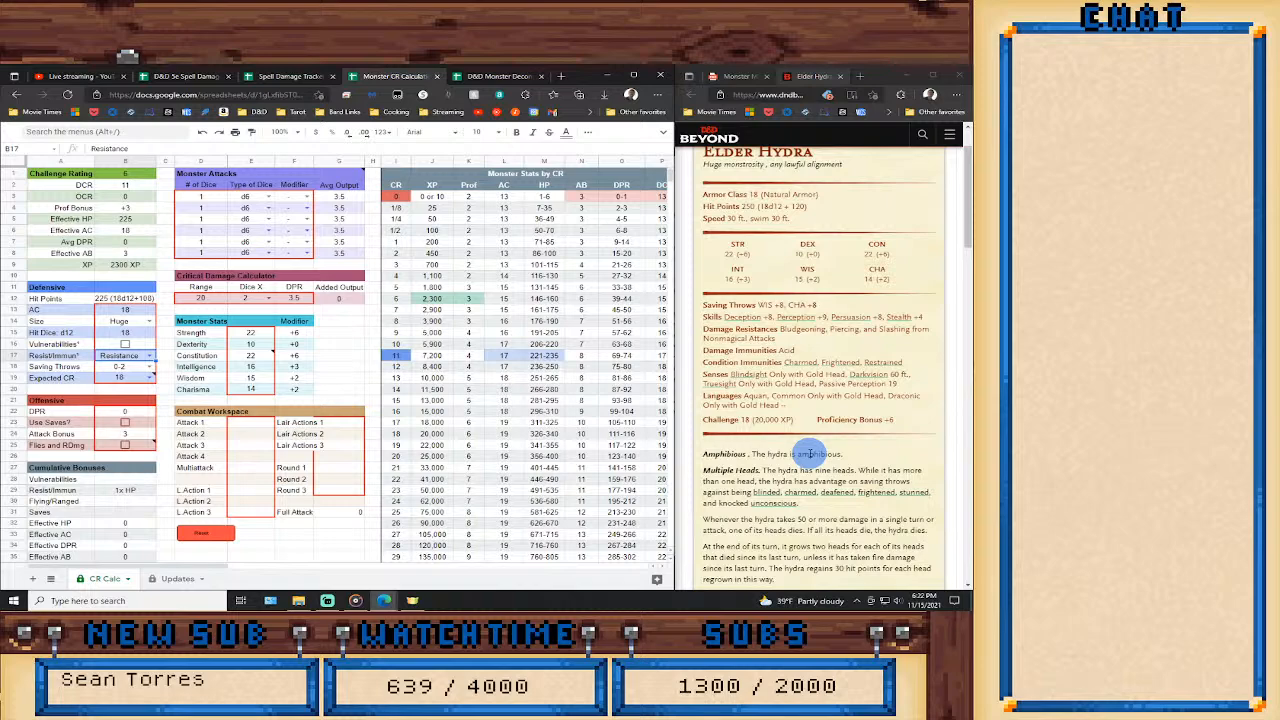
scroll(810, 453, "down", 1)
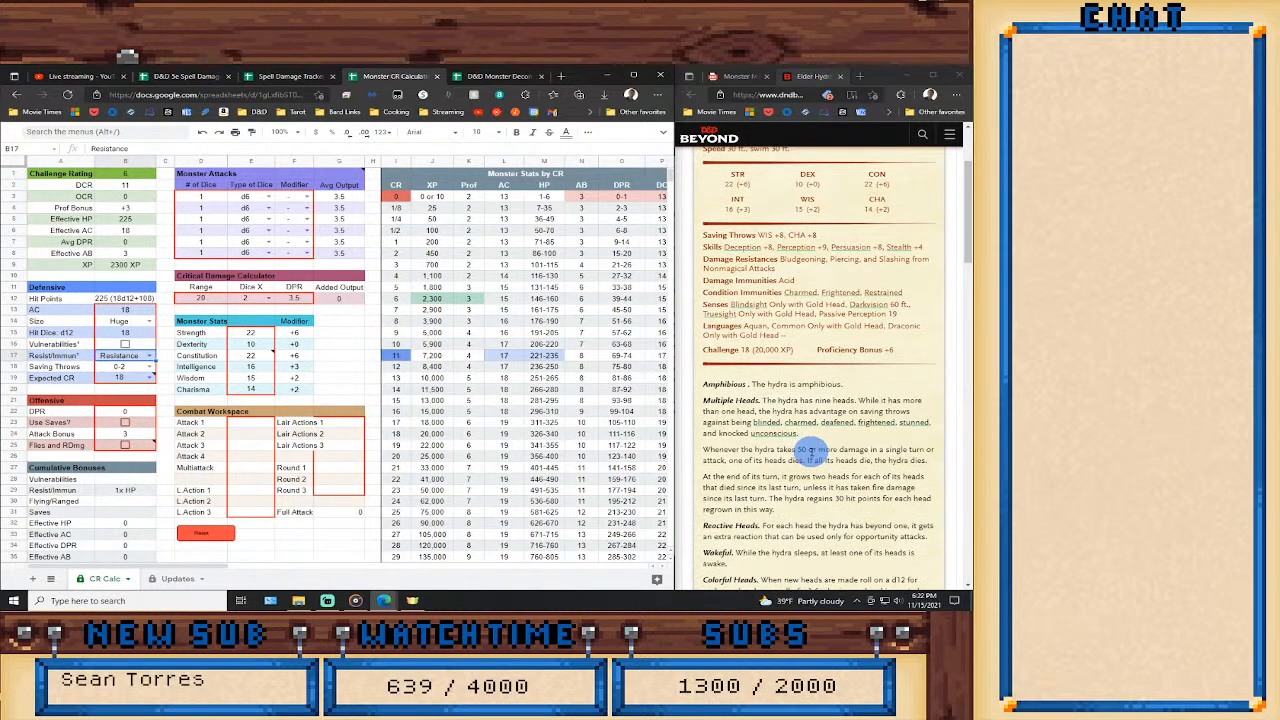
scroll(810, 453, "down", 3)
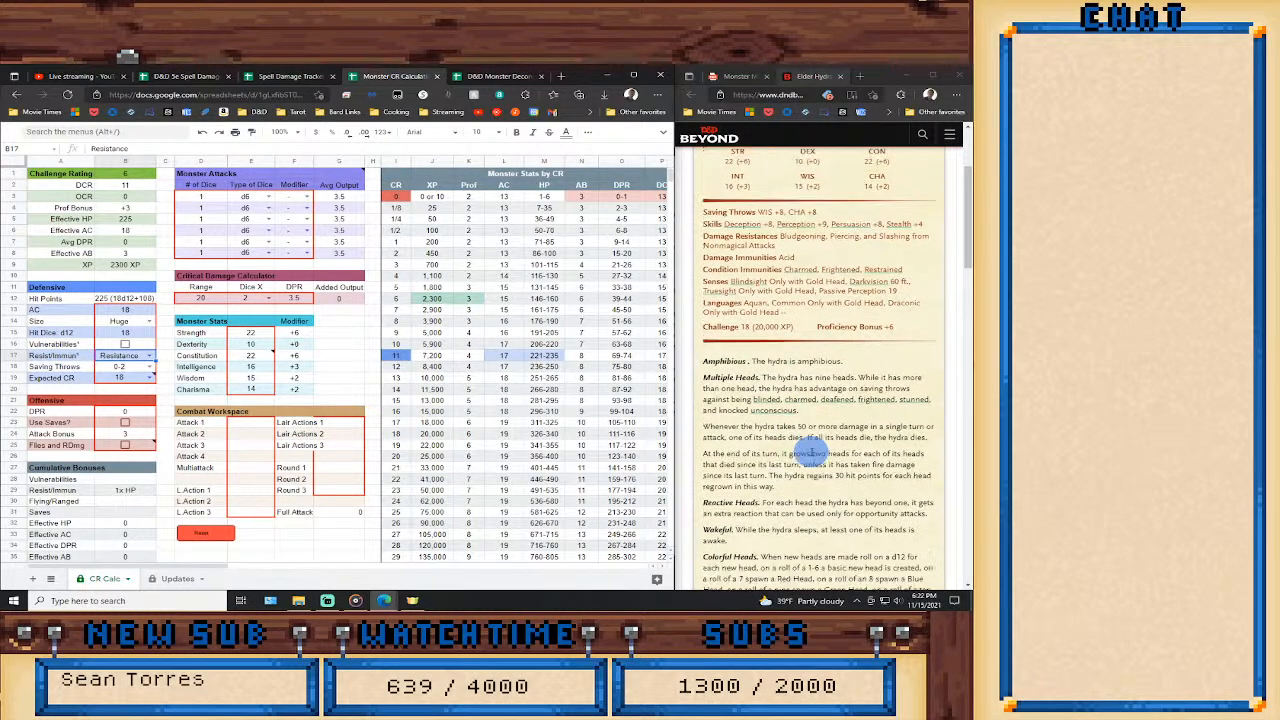
scroll(818, 448, "up", 1)
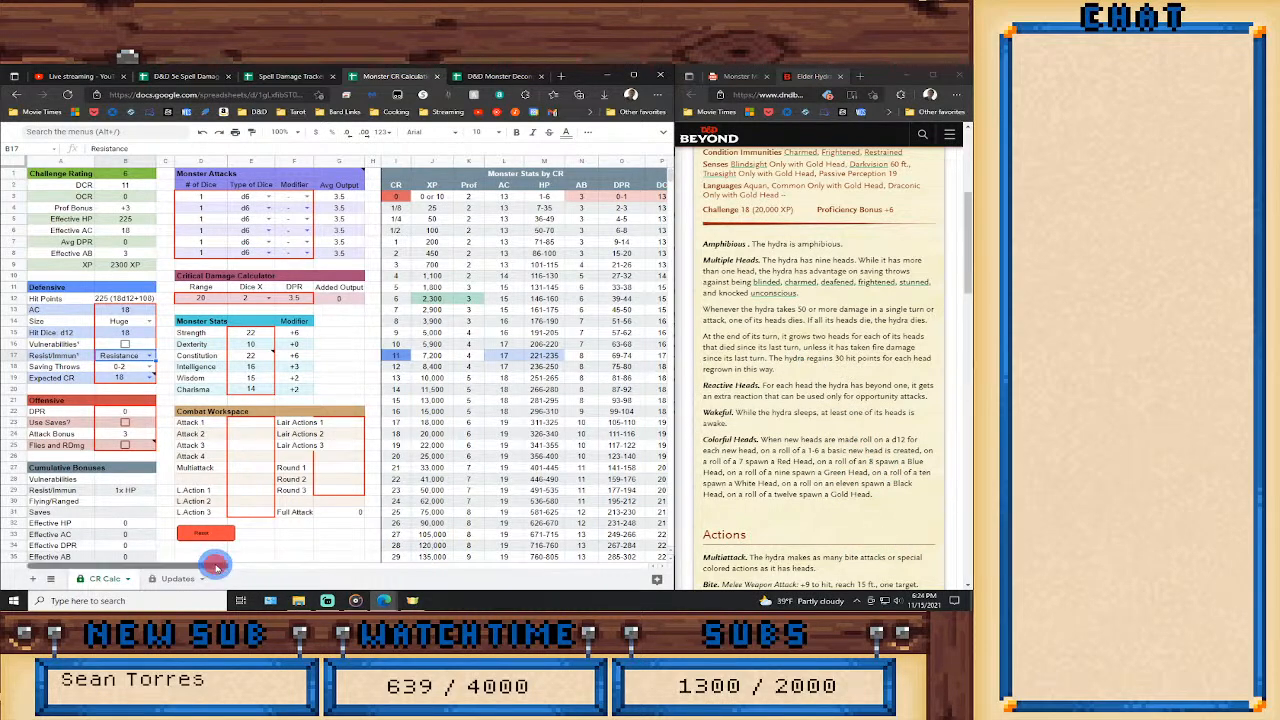
Enable the Regeneration trait in the monster features list and set its value to 60.
left_click_drag(214, 567, 336, 566)
scroll(443, 537, "down", 2)
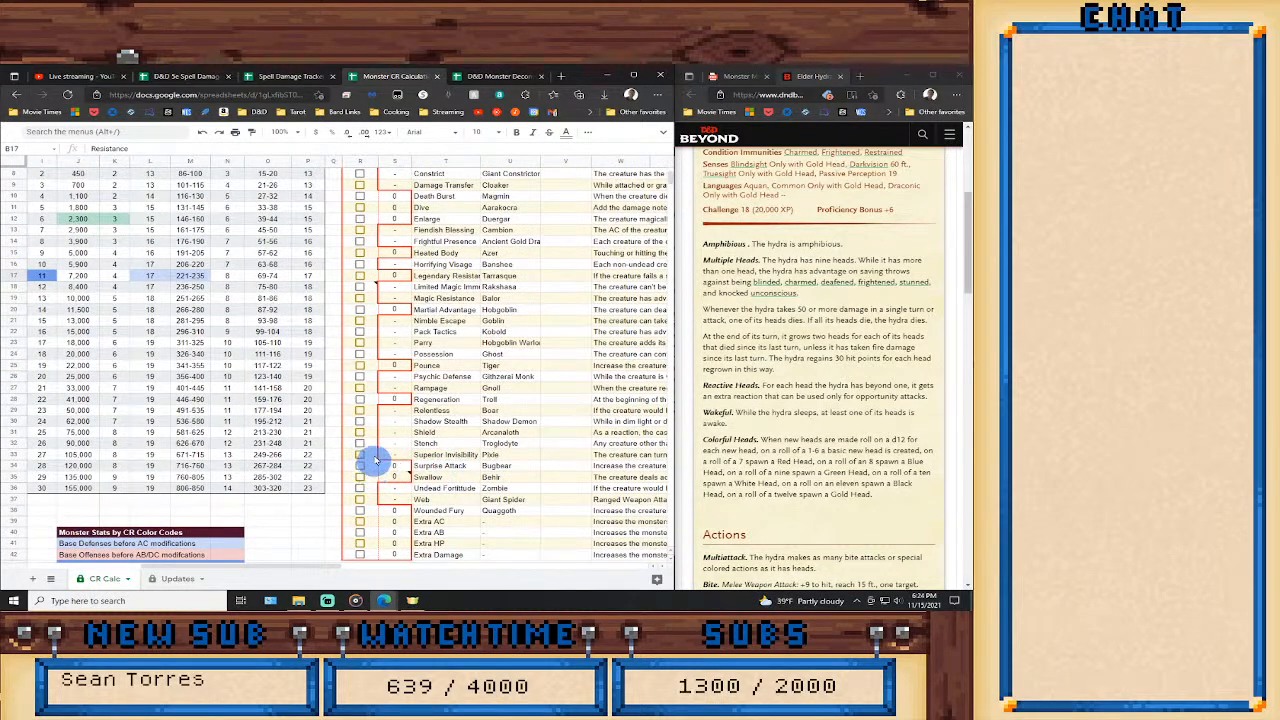
left_click(360, 399)
left_click(388, 400)
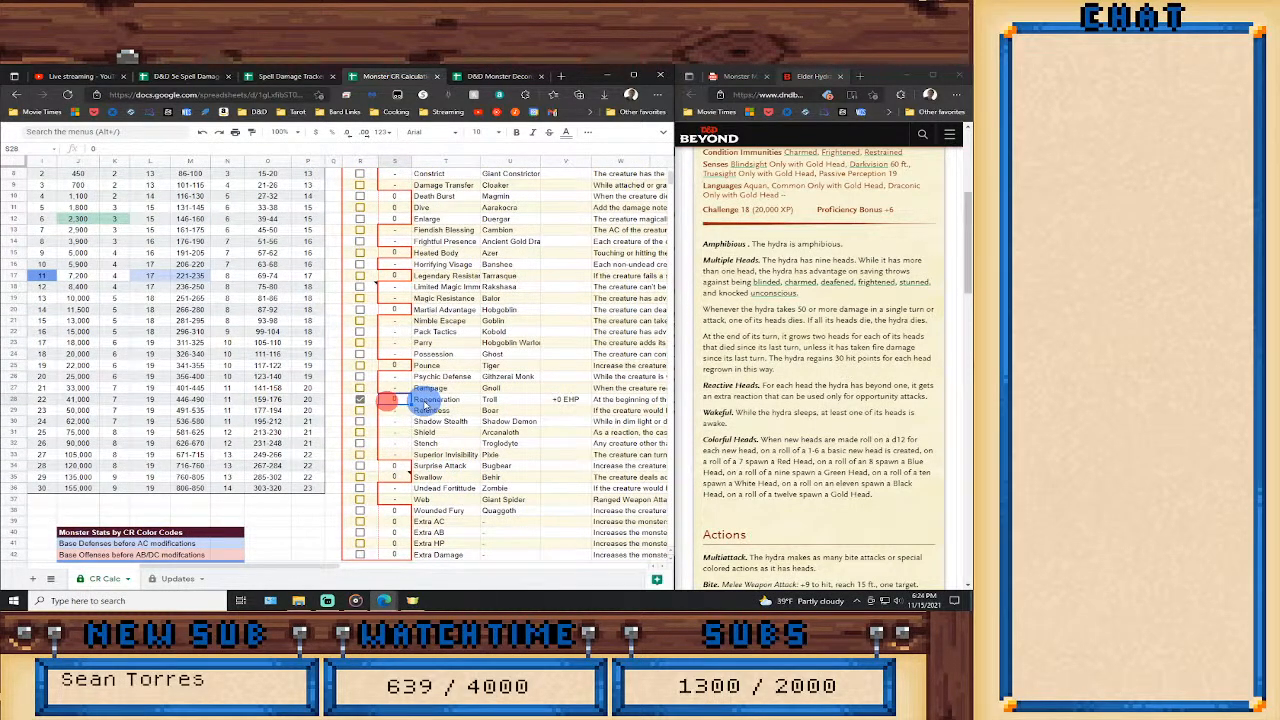
type("60")
key("Return")
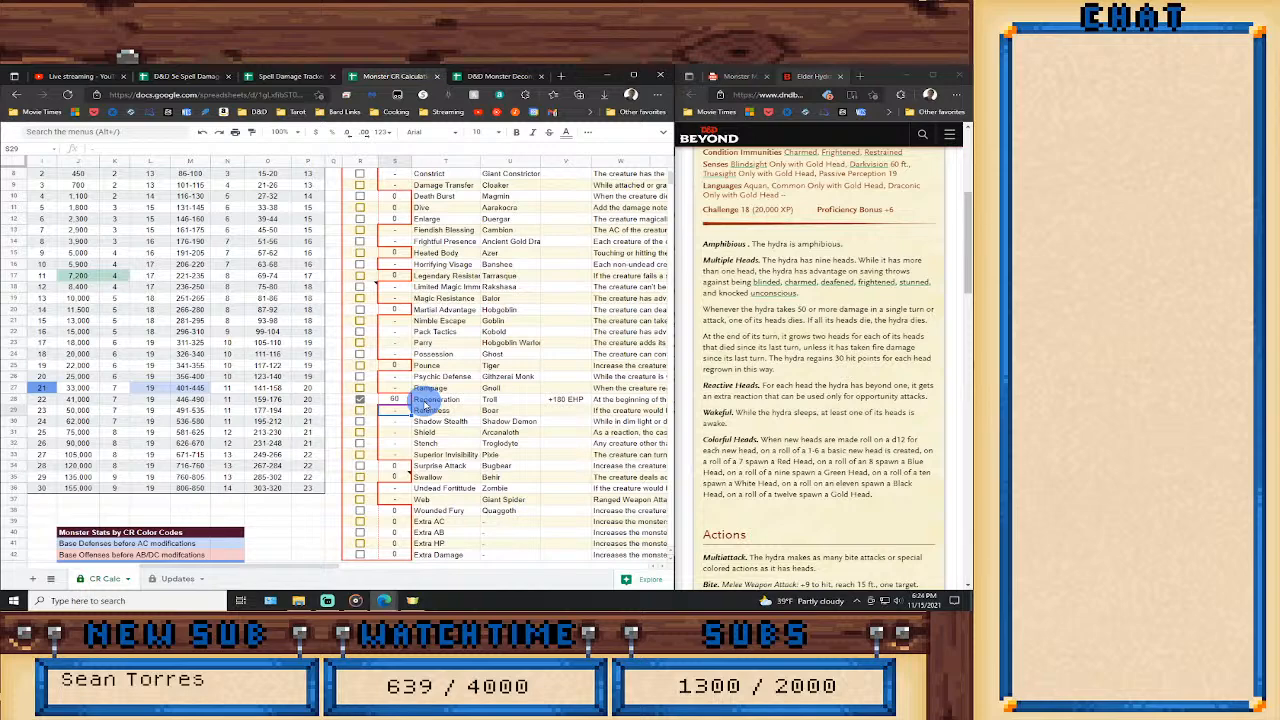
scroll(313, 545, "up", 1)
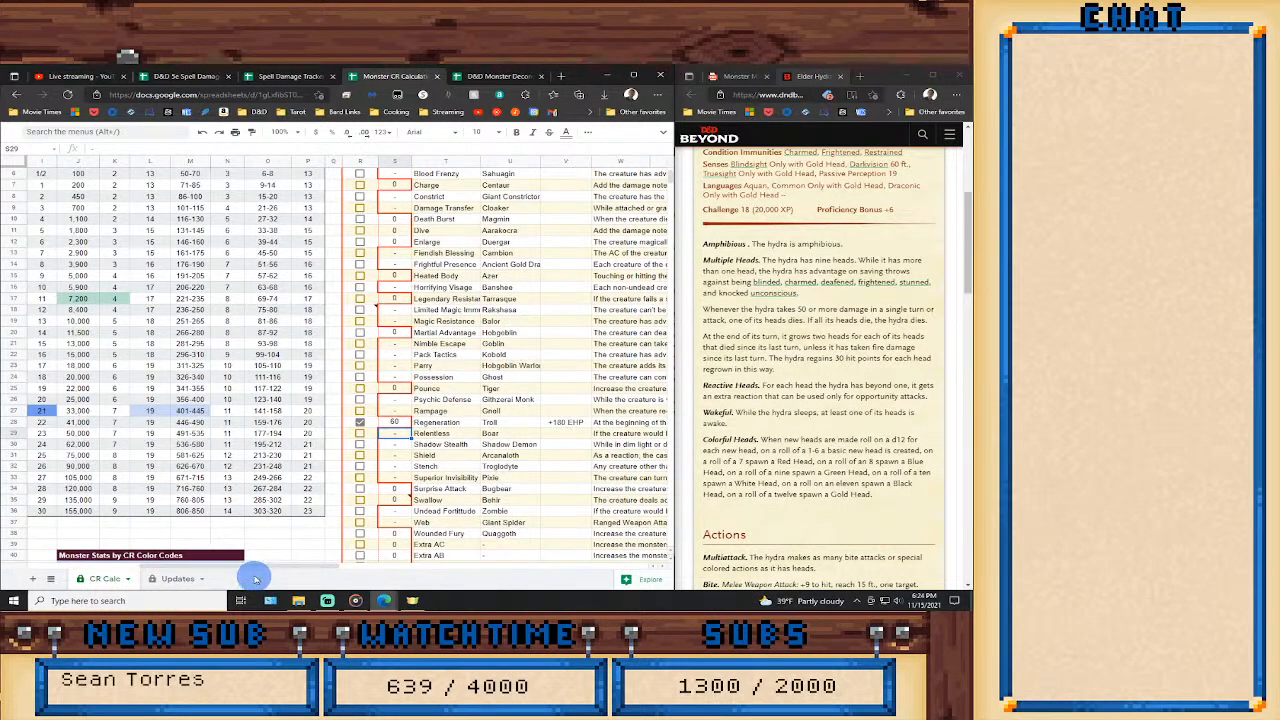
Read the hydra's actions in the stat block and set the calculator's Attack Bonus to 9.
left_click_drag(249, 566, 160, 566)
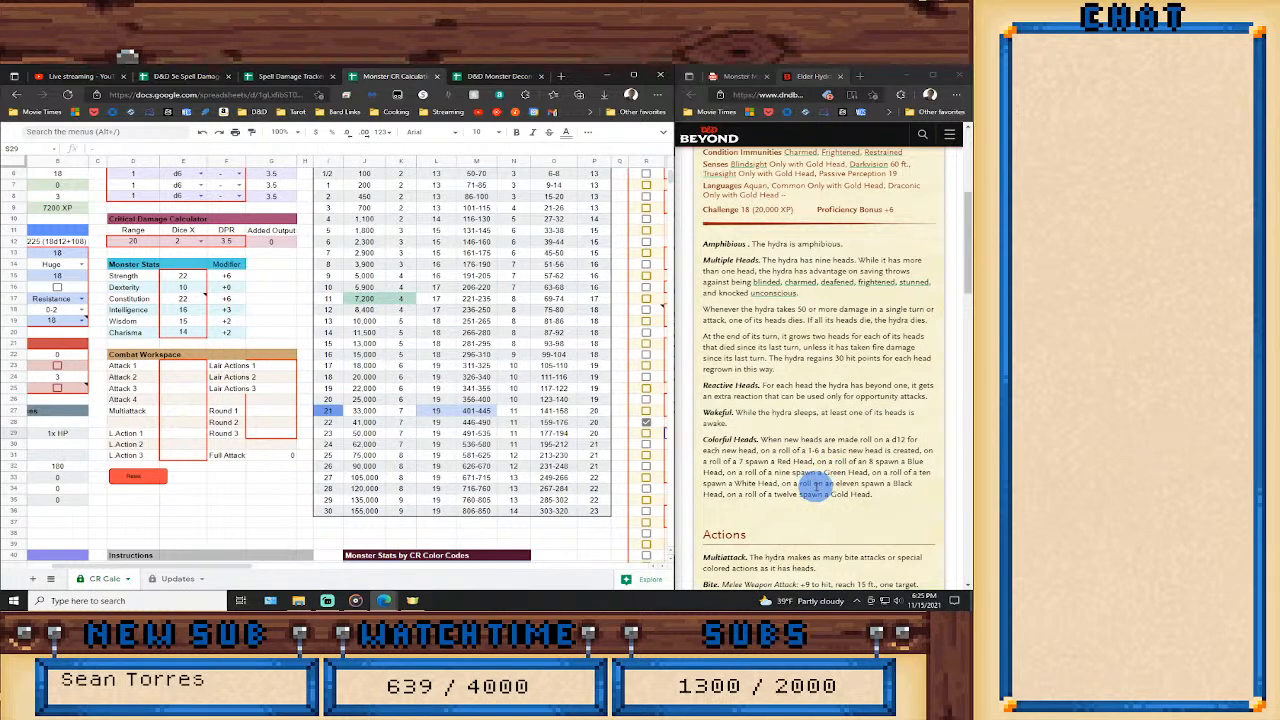
scroll(815, 486, "down", 3)
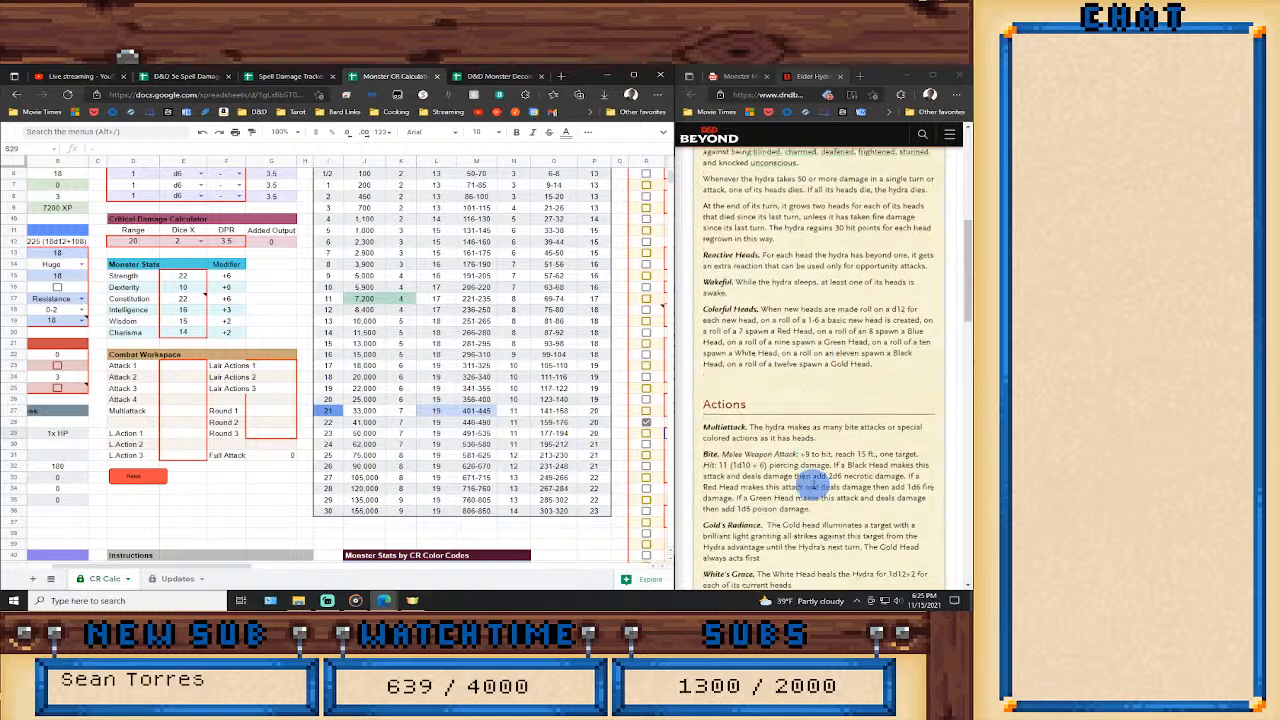
scroll(813, 482, "down", 3)
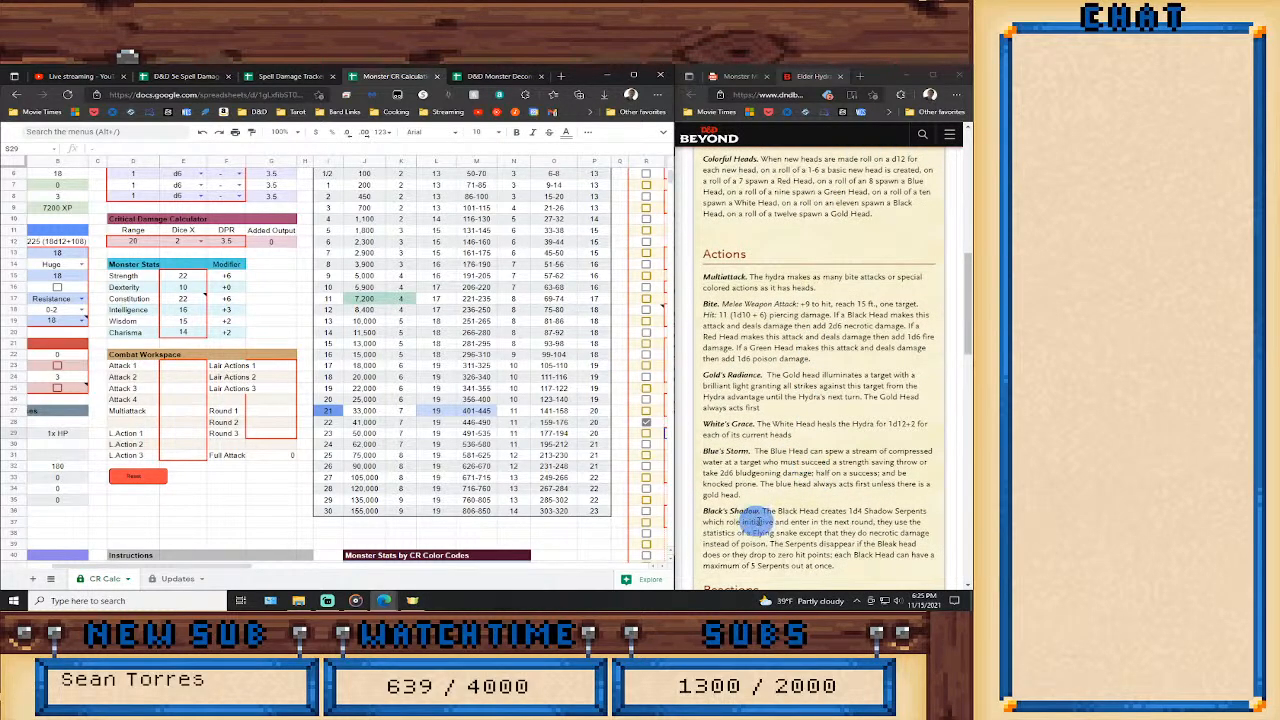
scroll(780, 487, "down", 1)
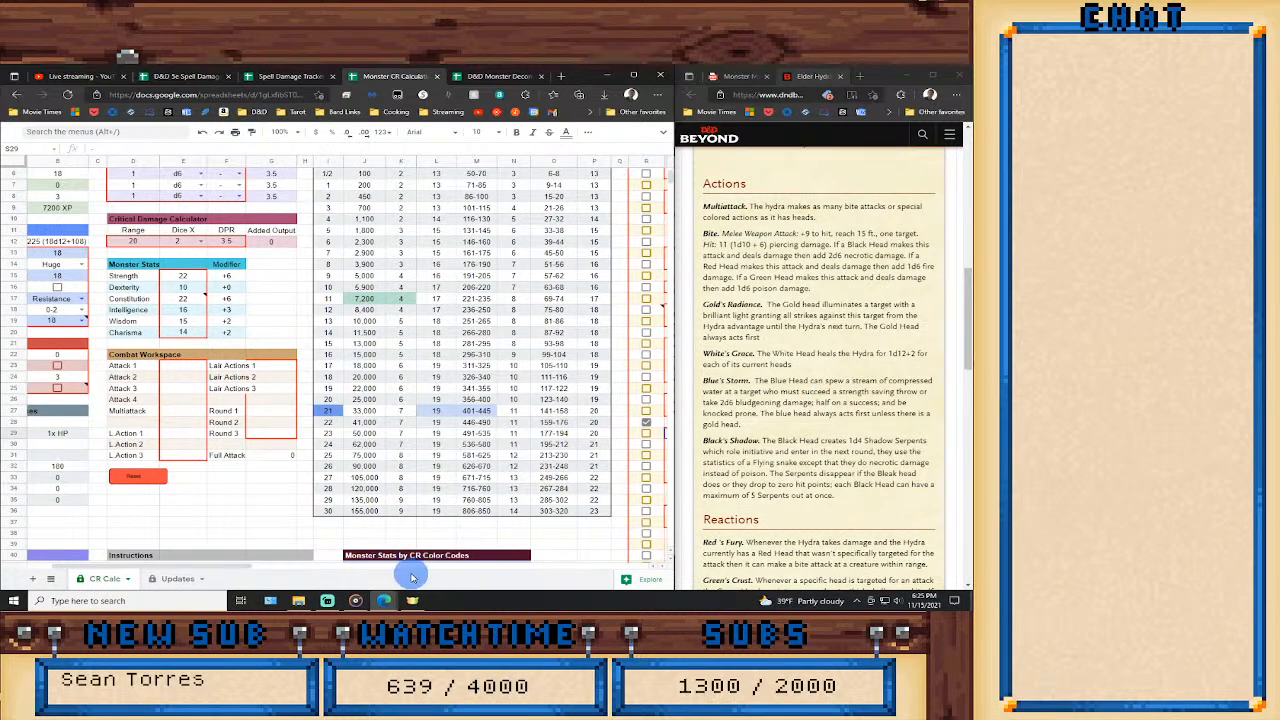
left_click_drag(236, 569, 164, 568)
scroll(249, 471, "up", 1)
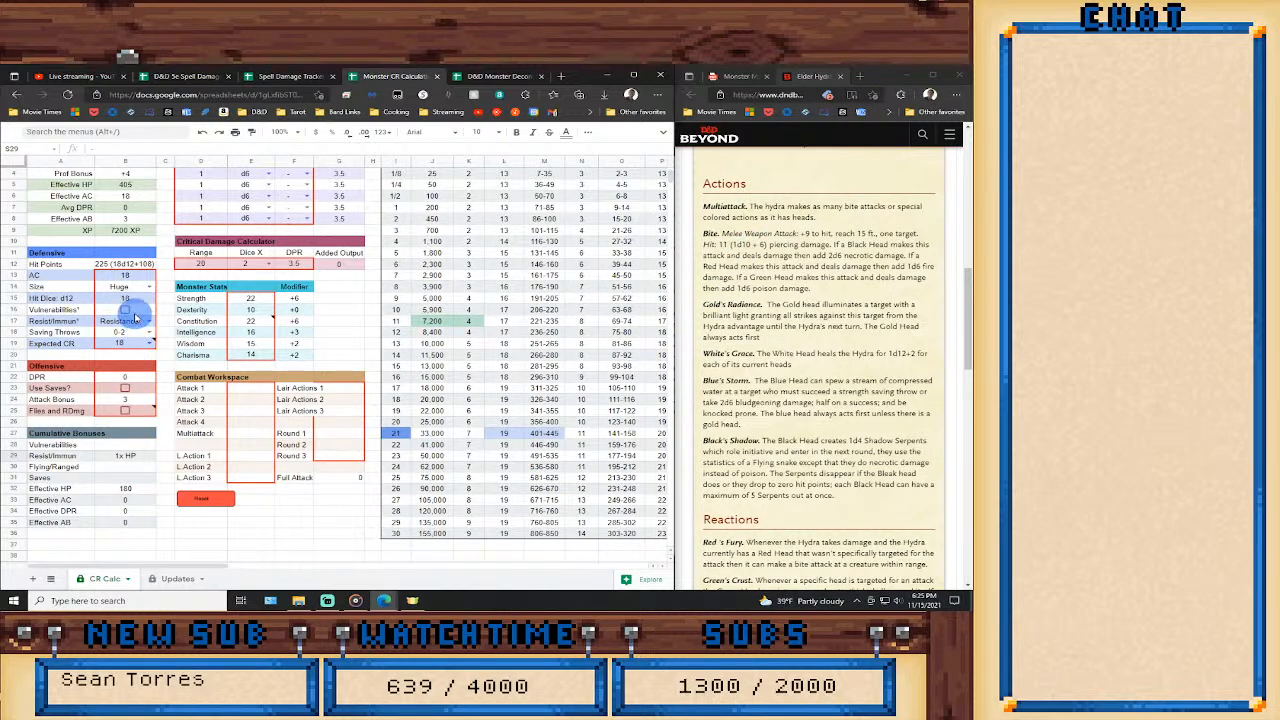
left_click(128, 399)
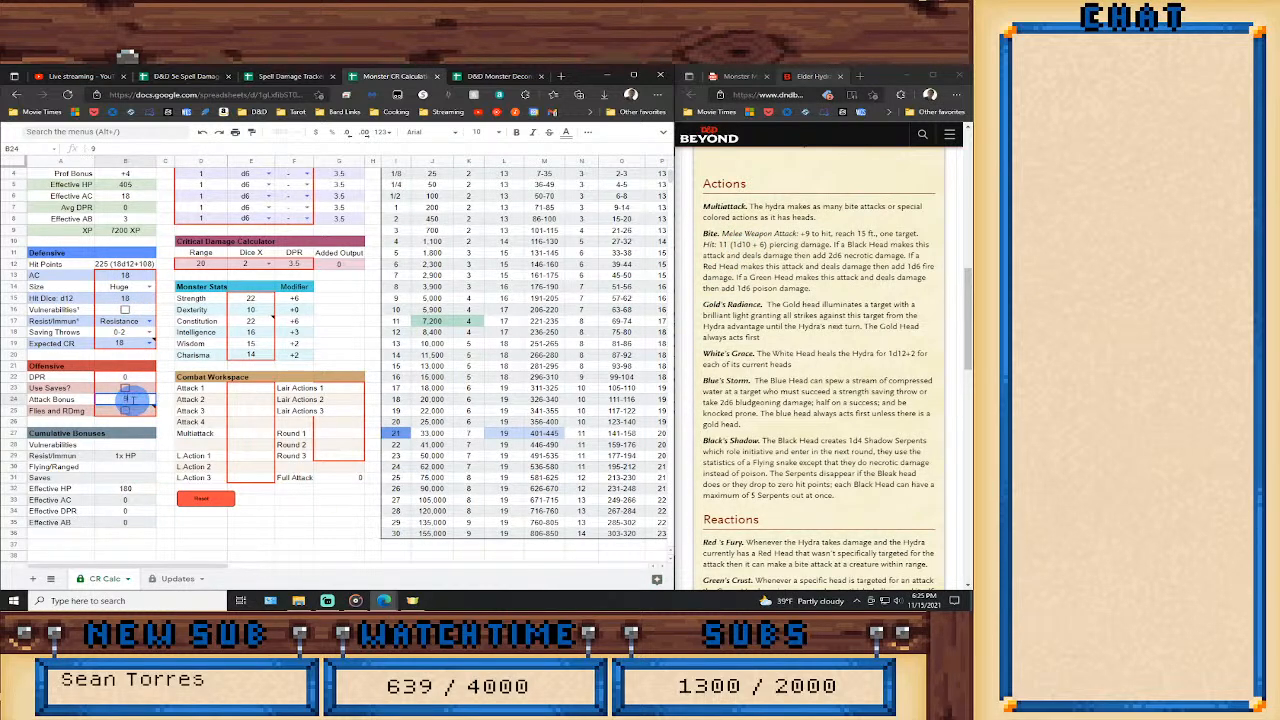
key("Down")
scroll(392, 384, "up", 1)
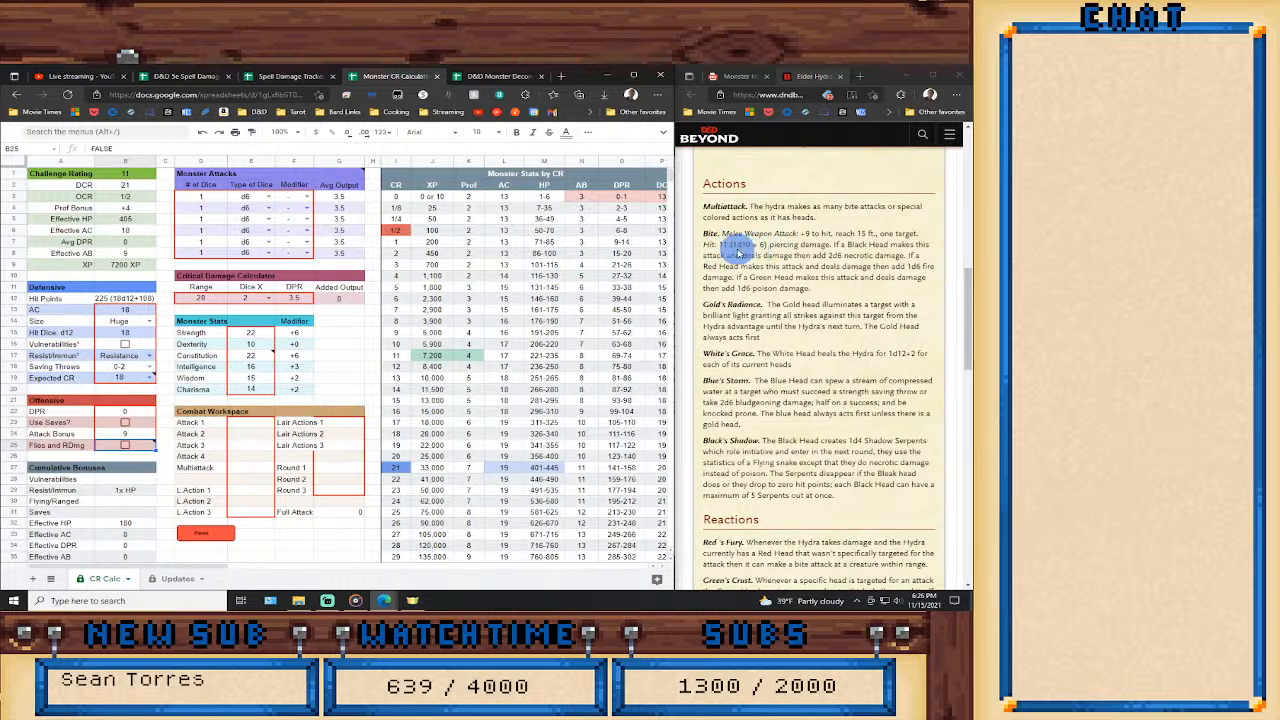
Set up the Bite in the first Monster Attacks row as 1 d10 with the Str modifier.
left_click(267, 196)
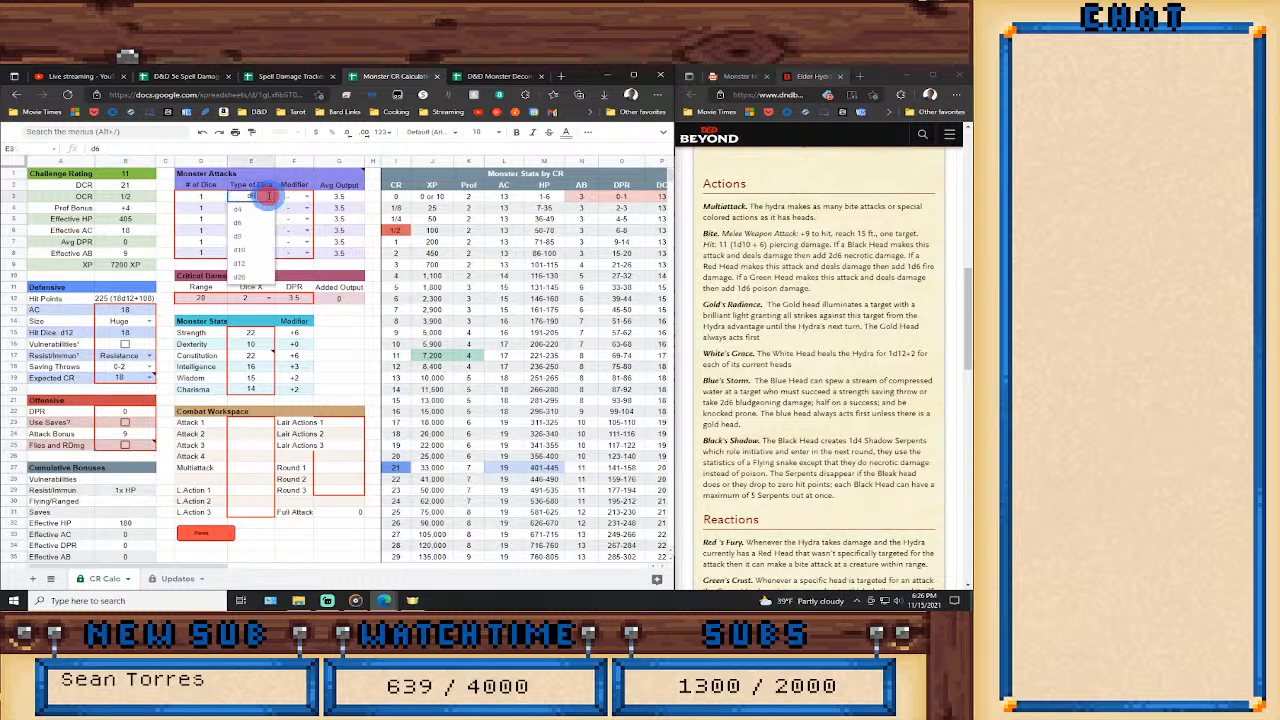
left_click(255, 246)
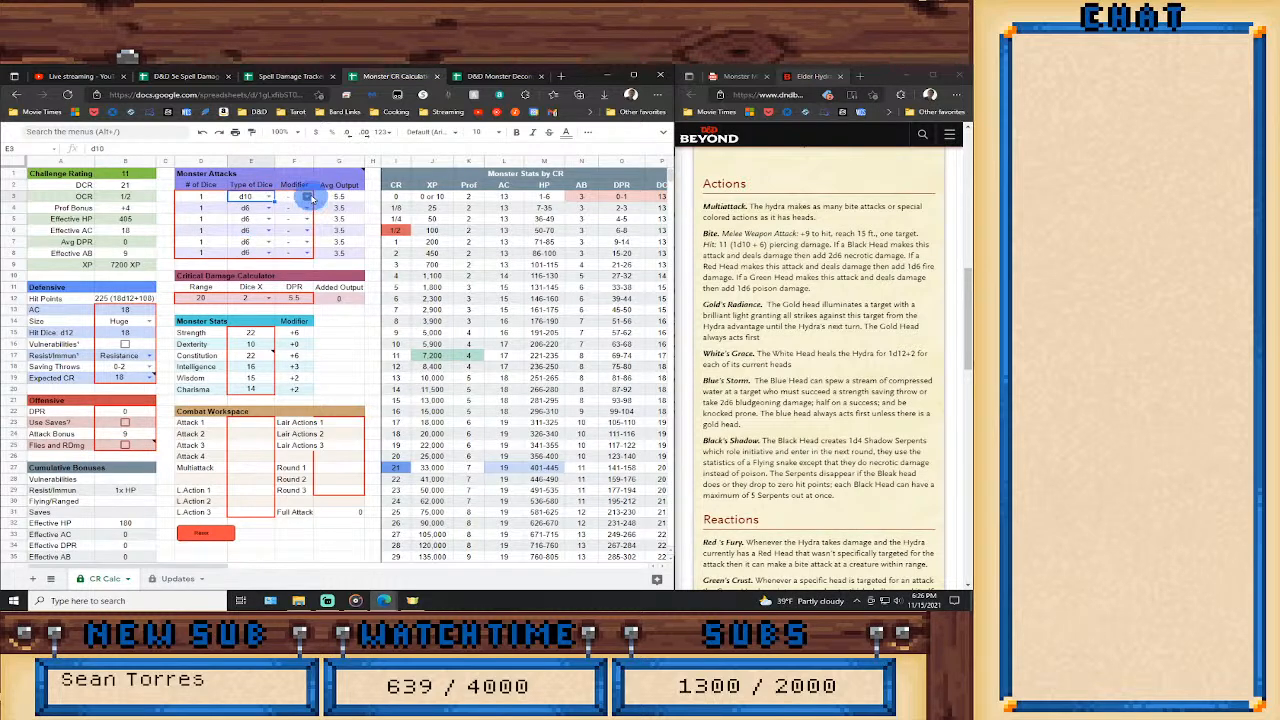
left_click(308, 196)
left_click(296, 224)
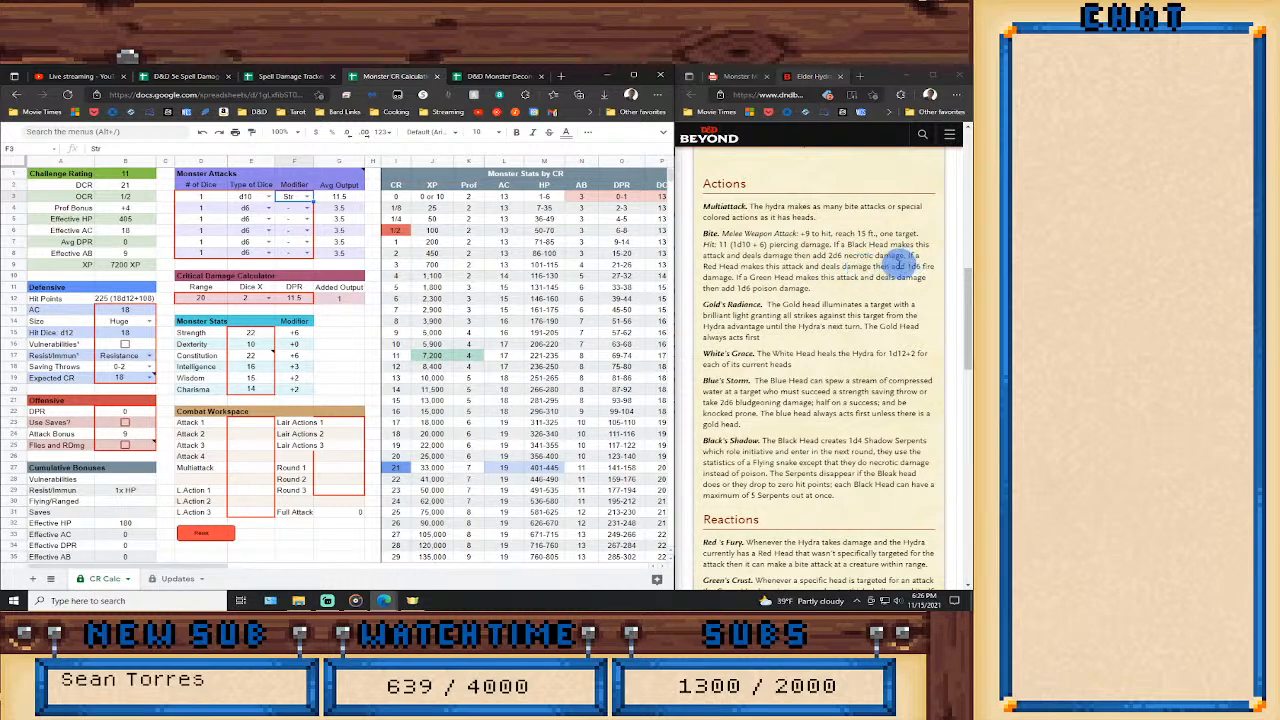
Review the hydra's colored-head actions and reactions in the stat block and look through the calculator's monster features list.
left_click(836, 256)
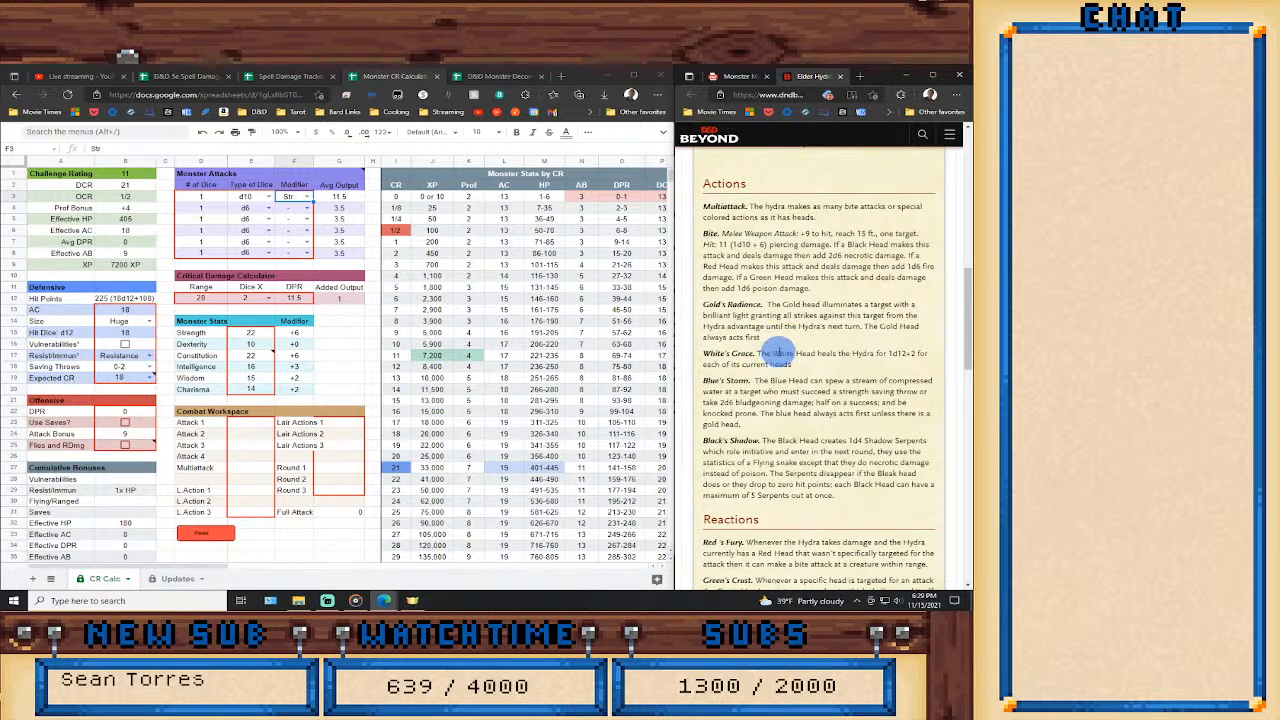
scroll(800, 383, "down", 2)
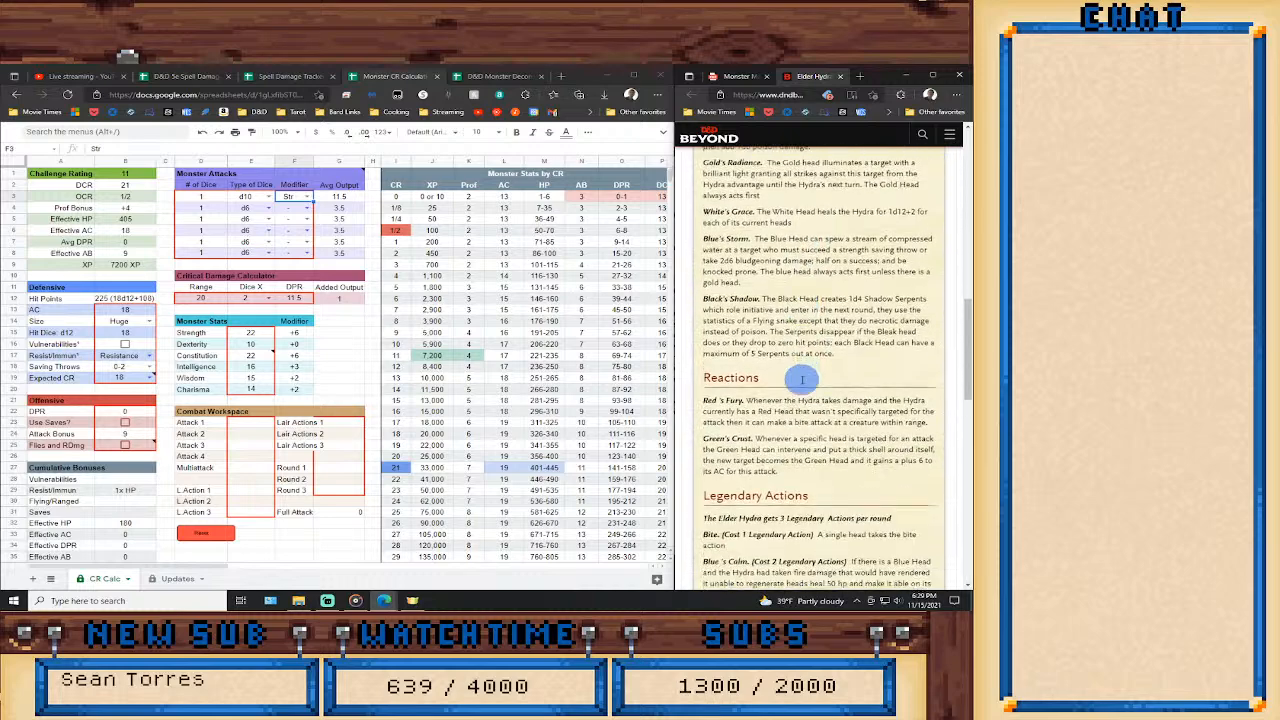
scroll(795, 350, "up", 1)
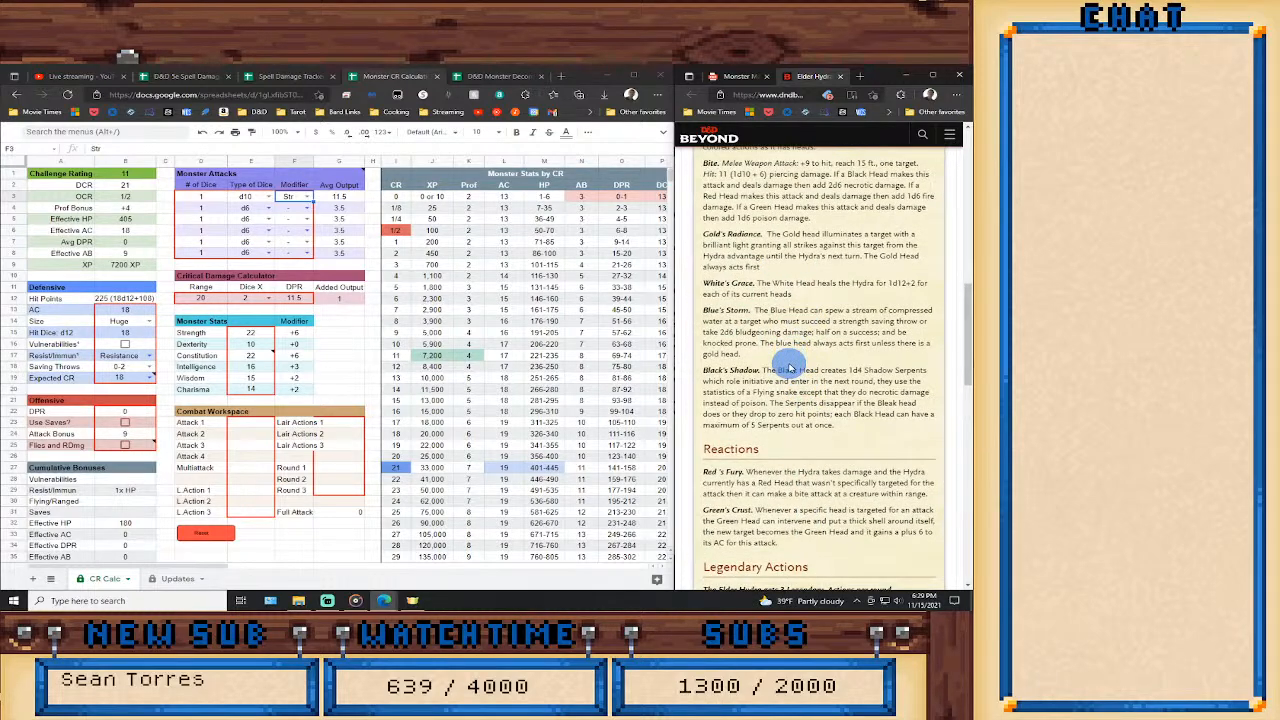
scroll(789, 369, "down", 1)
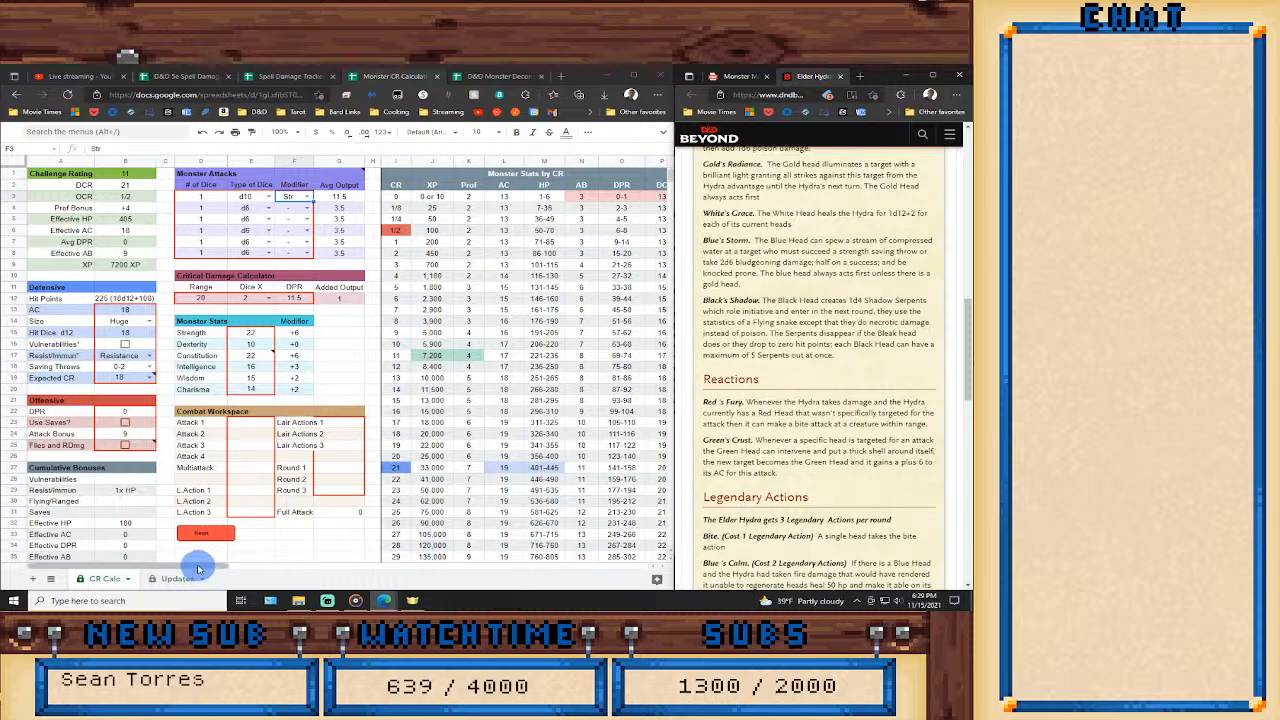
left_click_drag(198, 566, 383, 567)
scroll(391, 509, "down", 3)
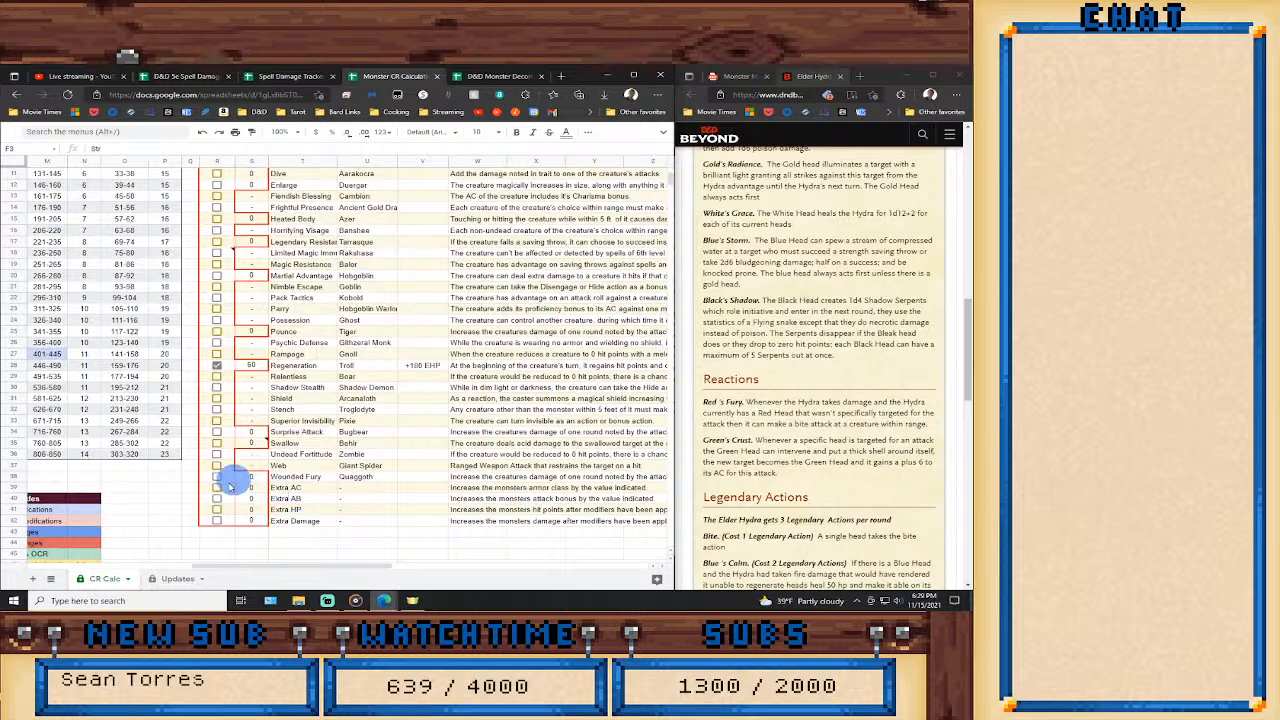
scroll(270, 515, "up", 3)
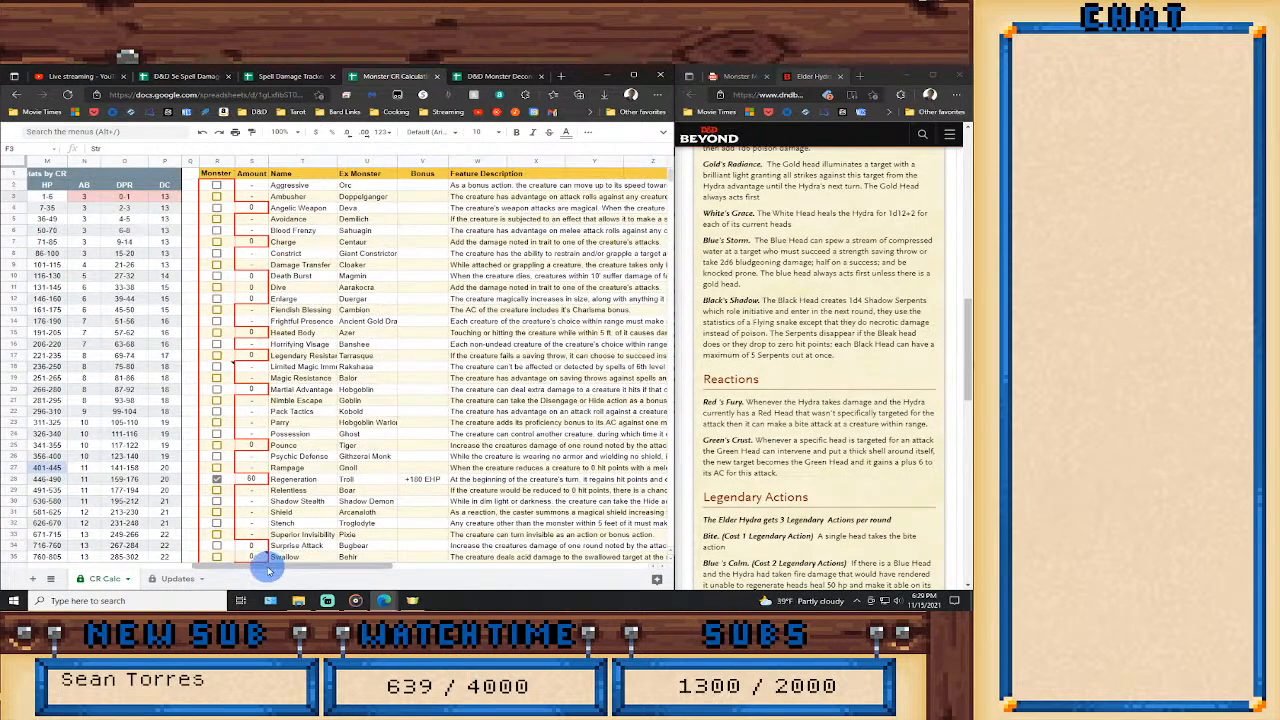
left_click_drag(266, 567, 68, 568)
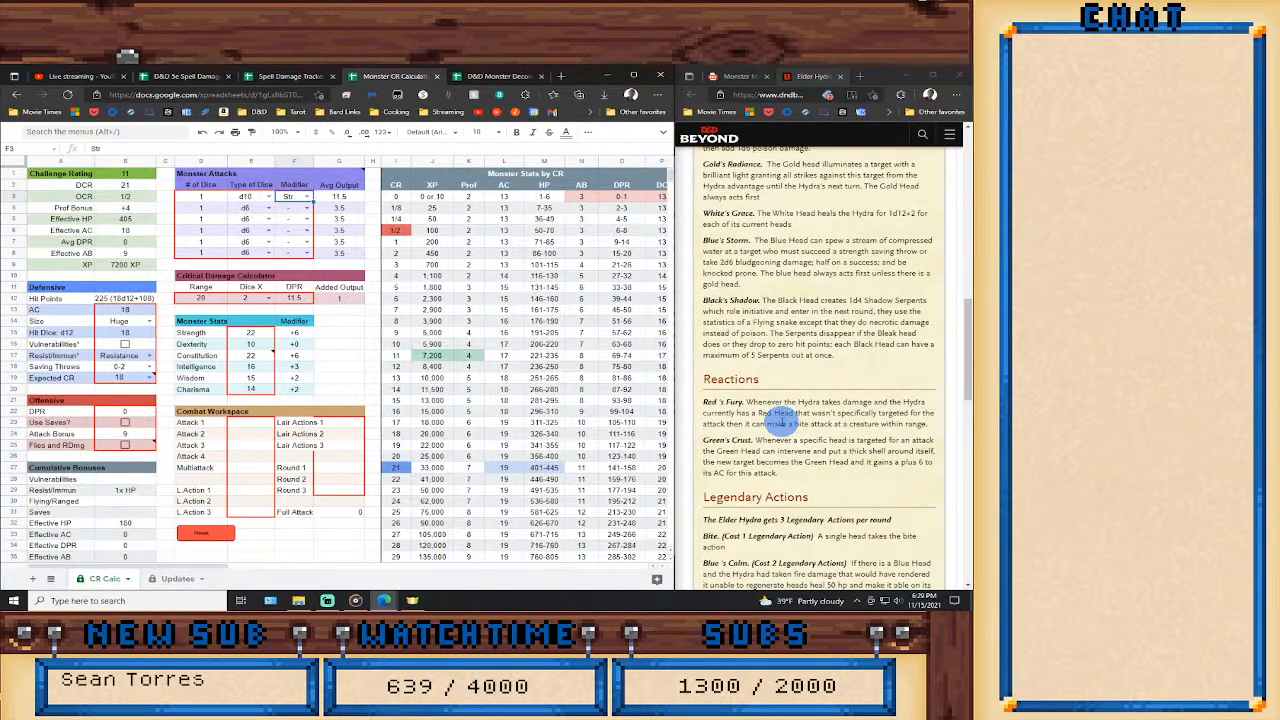
Set Multiattack in the Combat Workspace to nine Bites, using the first attack's average output in the formula =G3*9.
scroll(785, 410, "up", 2)
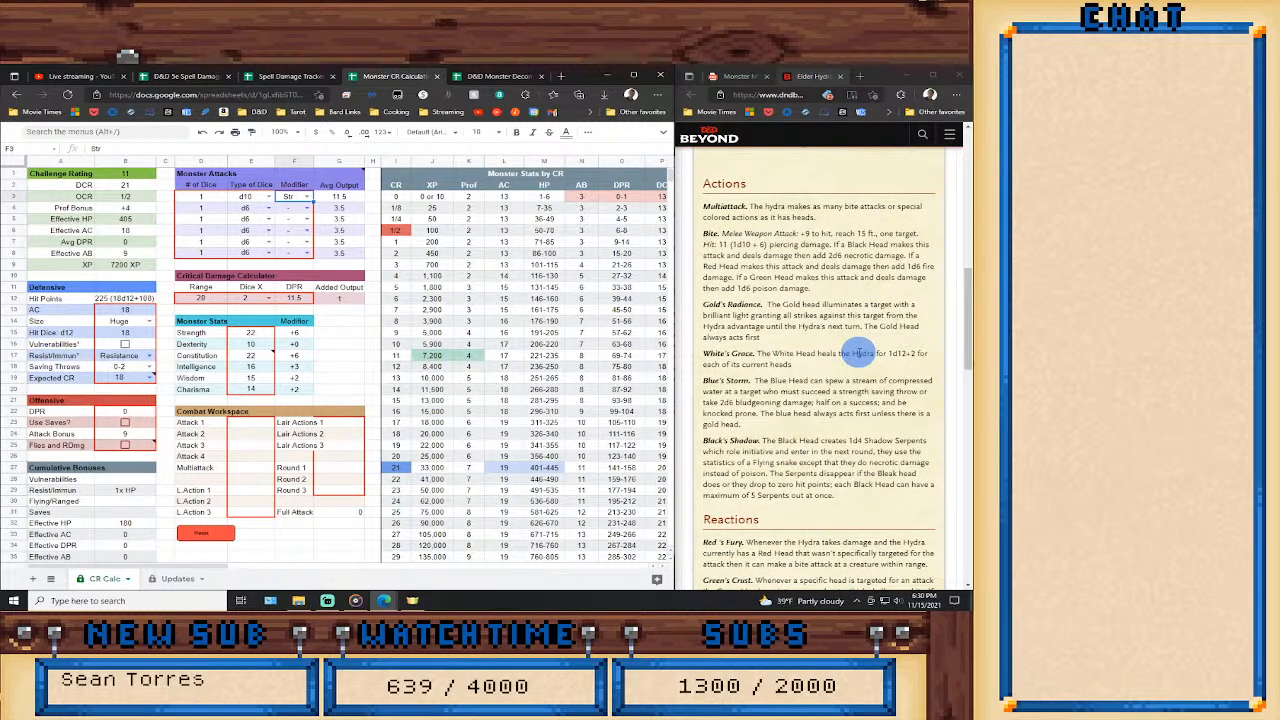
left_click(250, 424)
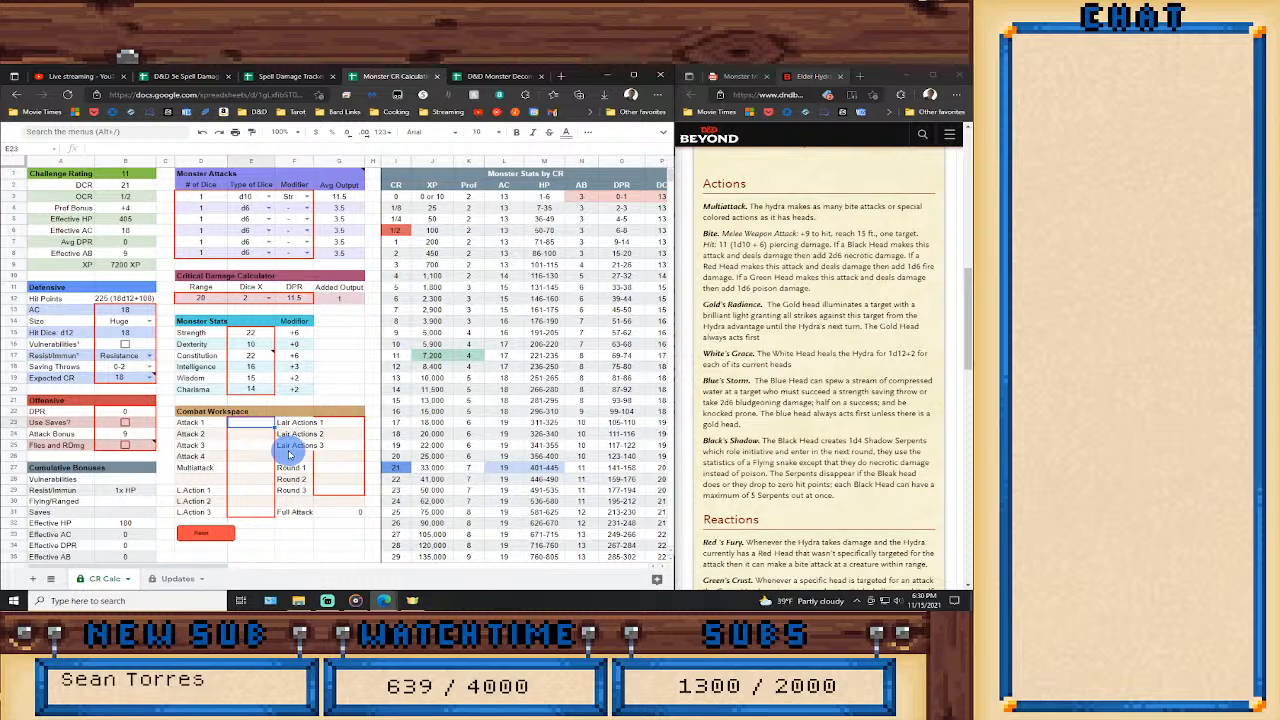
left_click(248, 467)
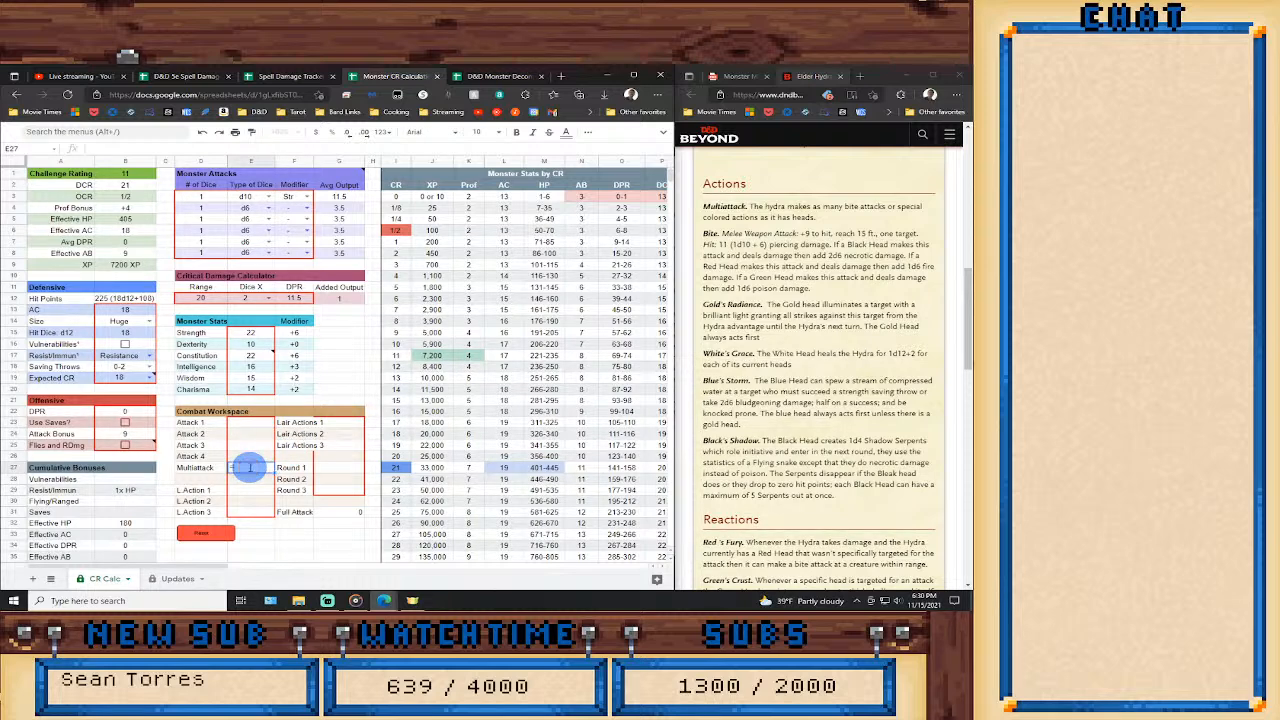
type("=")
left_click(340, 196)
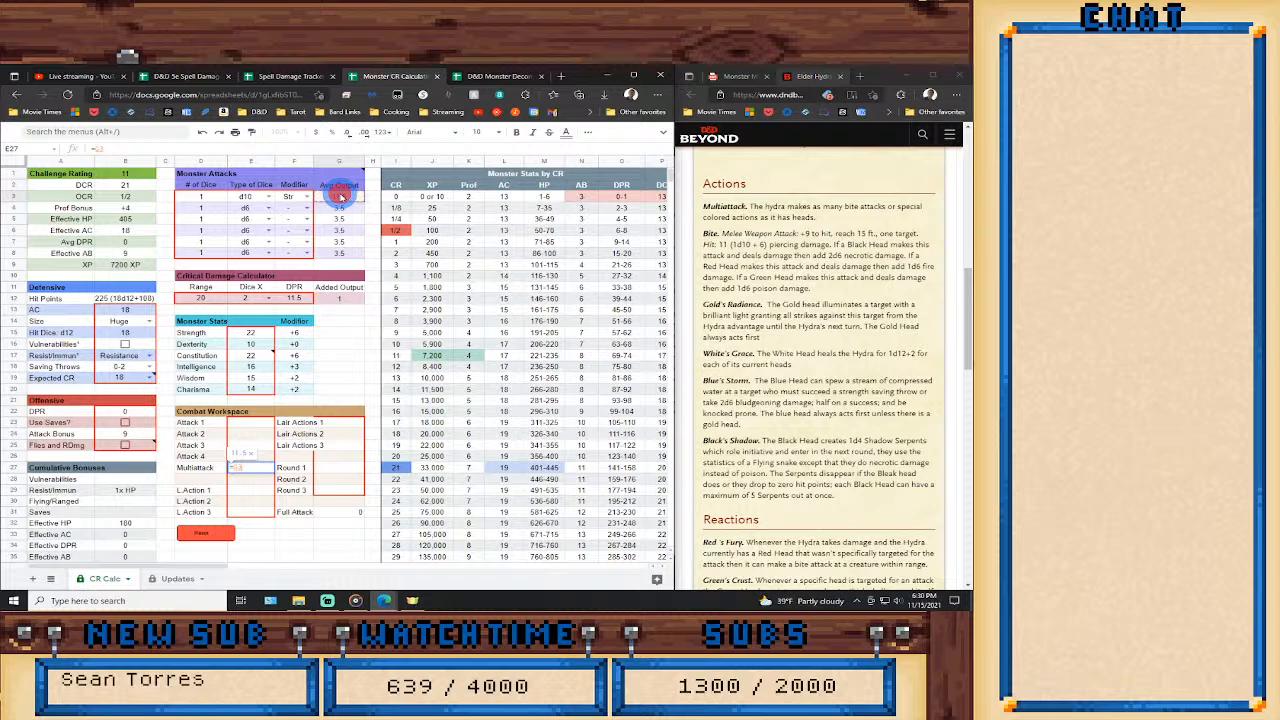
type("*9")
key("Return")
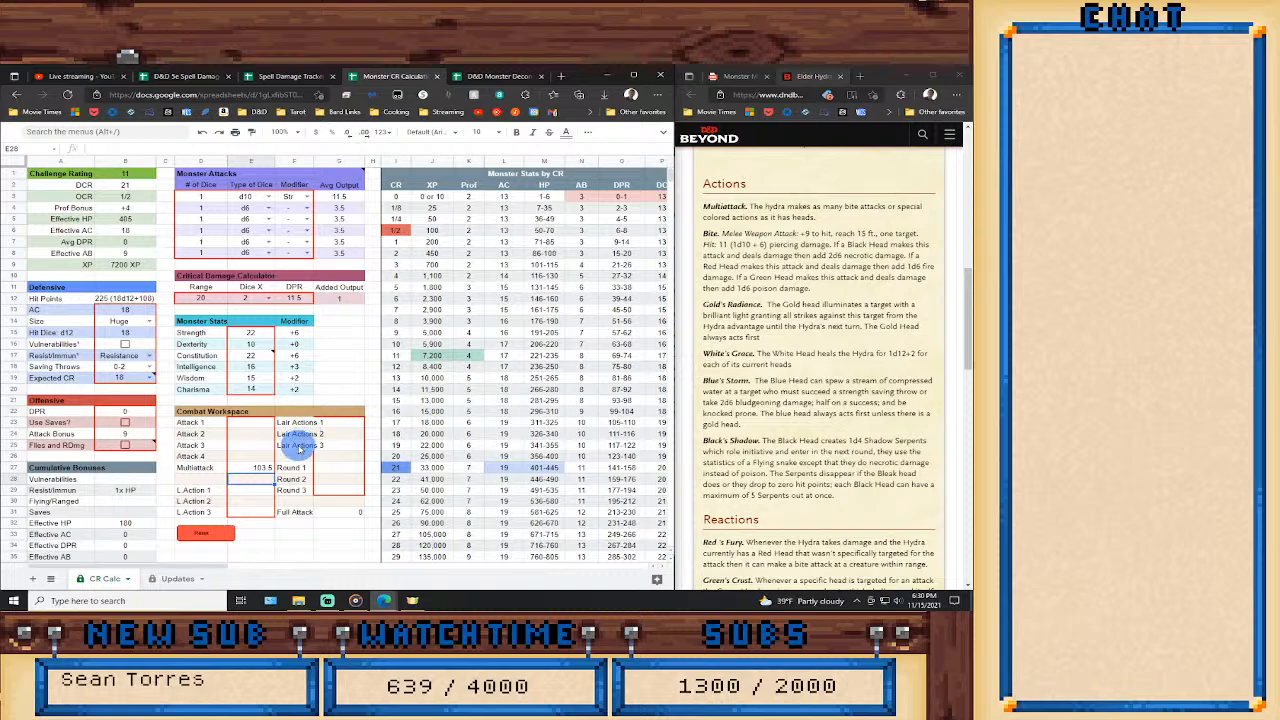
Find the legendary actions in the stat block and set L. Action 1 to three Bites with the formula =G3*3.
scroll(757, 455, "down", 3)
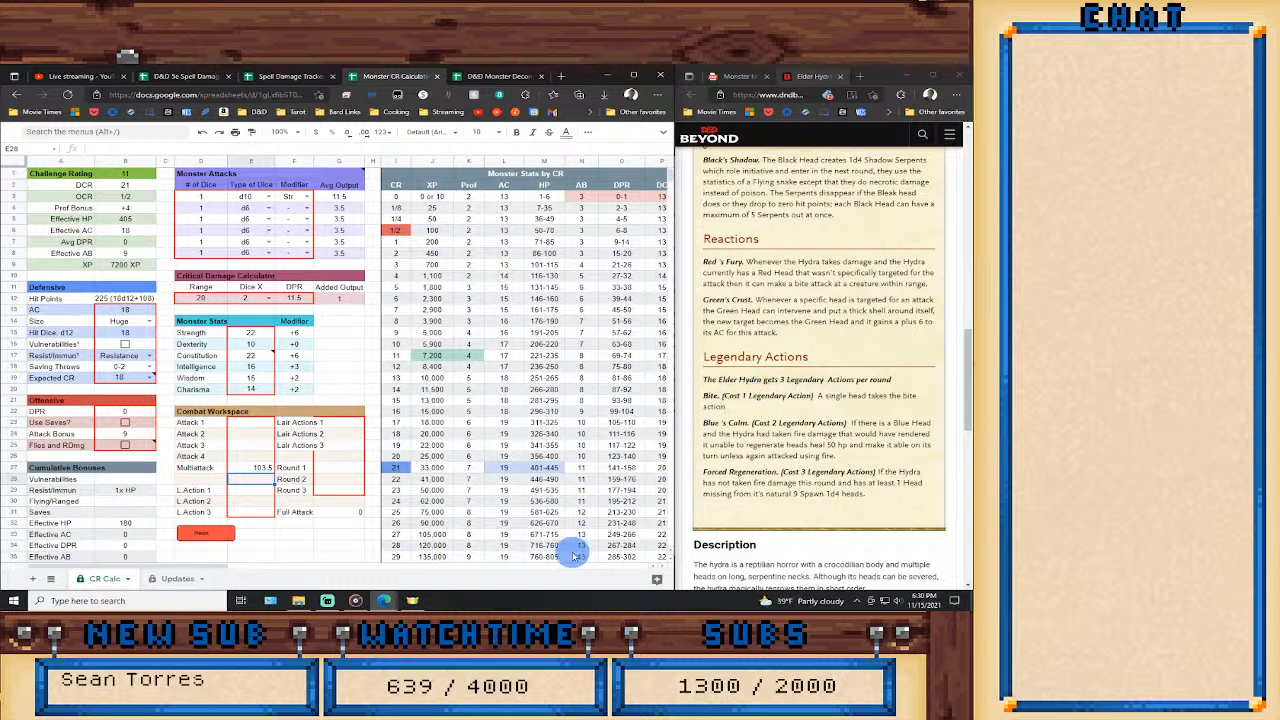
left_click(265, 490)
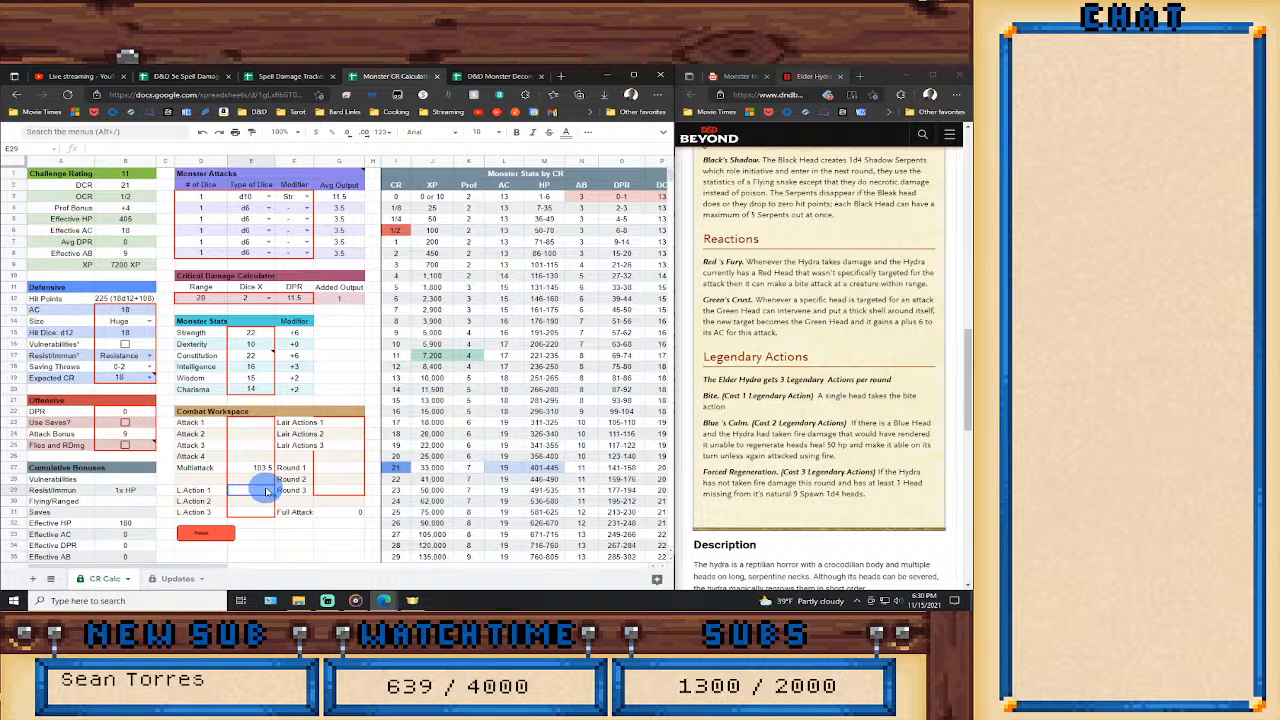
type("=")
left_click(348, 199)
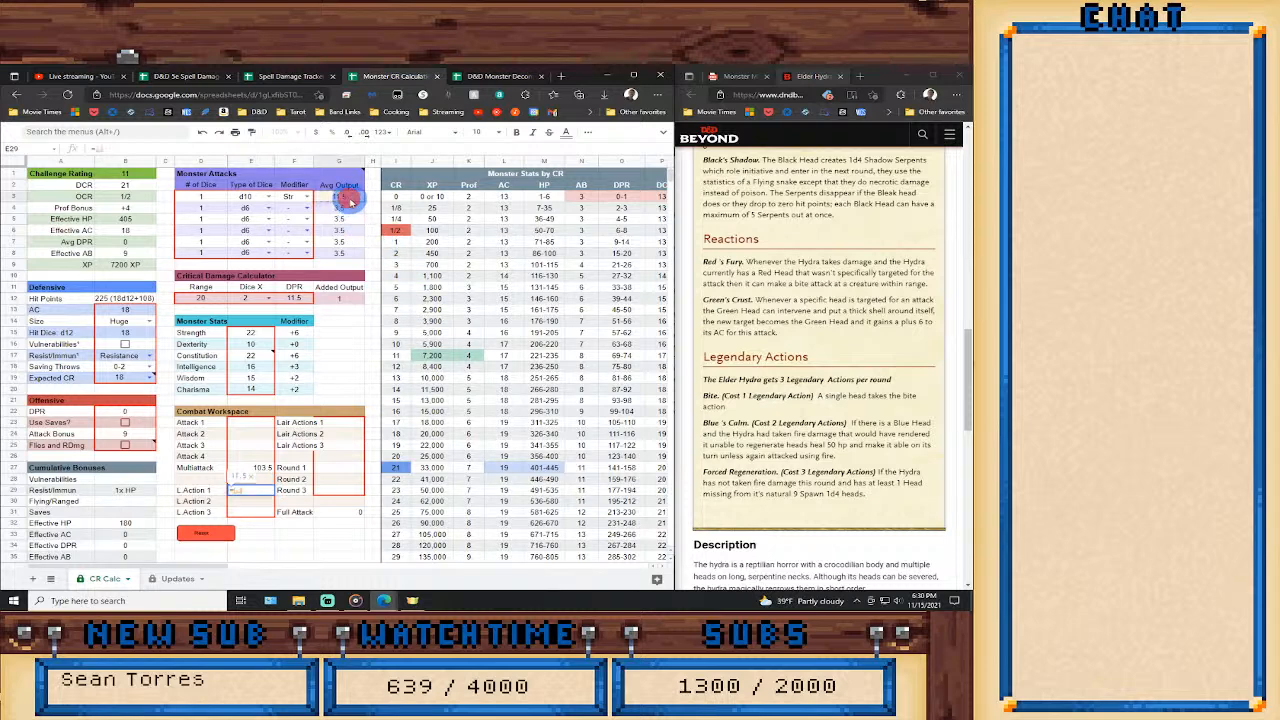
type("*3")
key("Return")
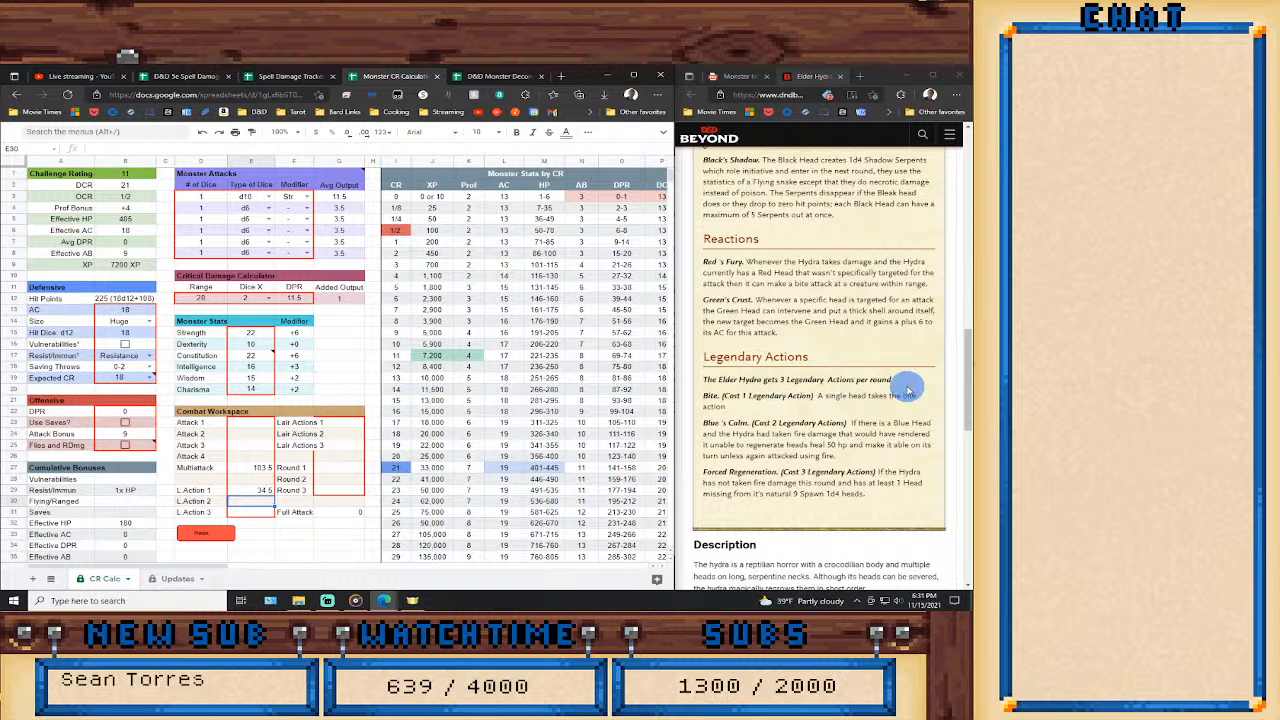
Check the number of legendary actions per round in the stat block and select the L. Action 2 value cell.
left_click_drag(907, 390, 868, 390)
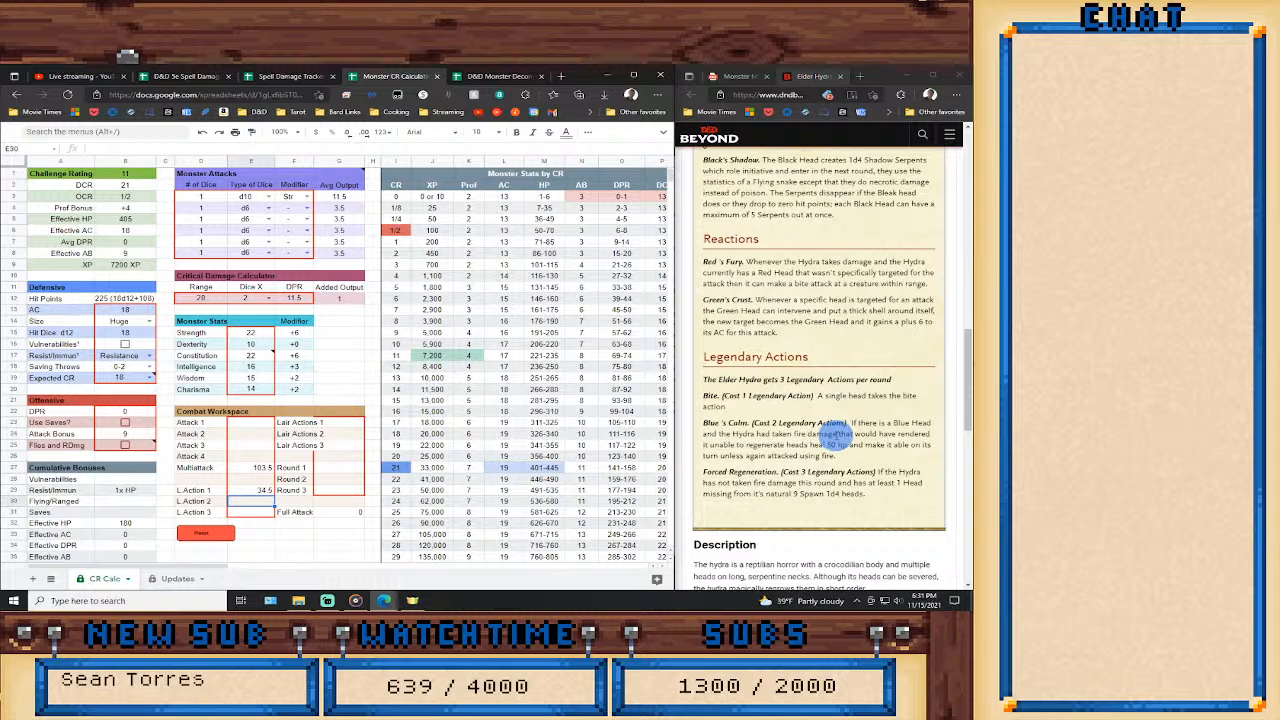
left_click(262, 502)
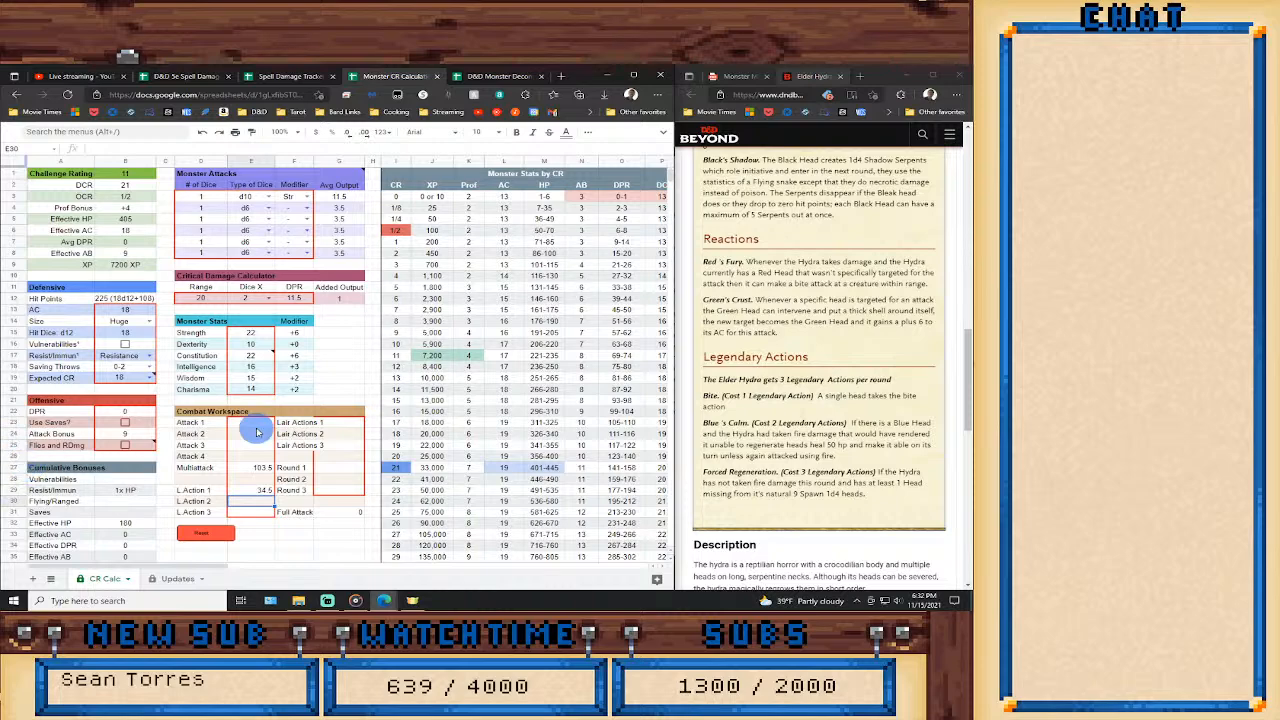
Set Round 1 in the Combat Workspace to three times the sum of Multiattack and L. Action 1 with the formula =(E27+E29)*3.
scroll(737, 470, "down", 3)
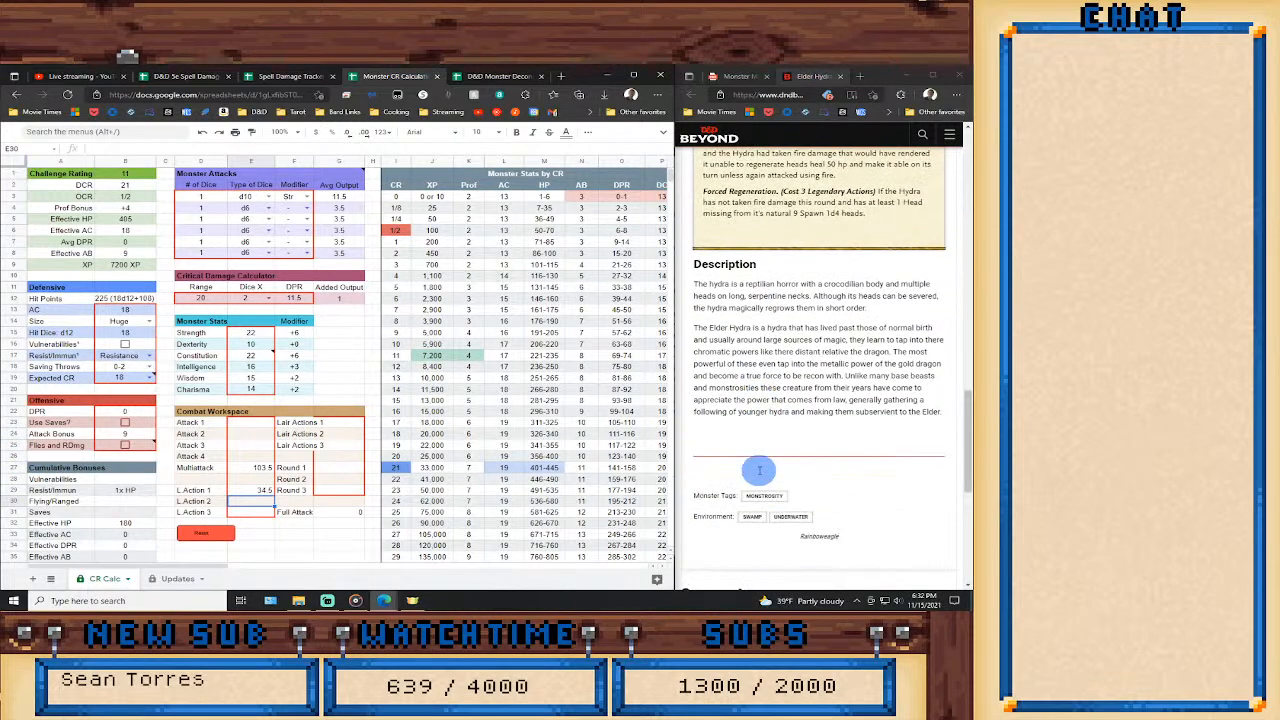
scroll(760, 472, "up", 2)
scroll(760, 472, "up", 1)
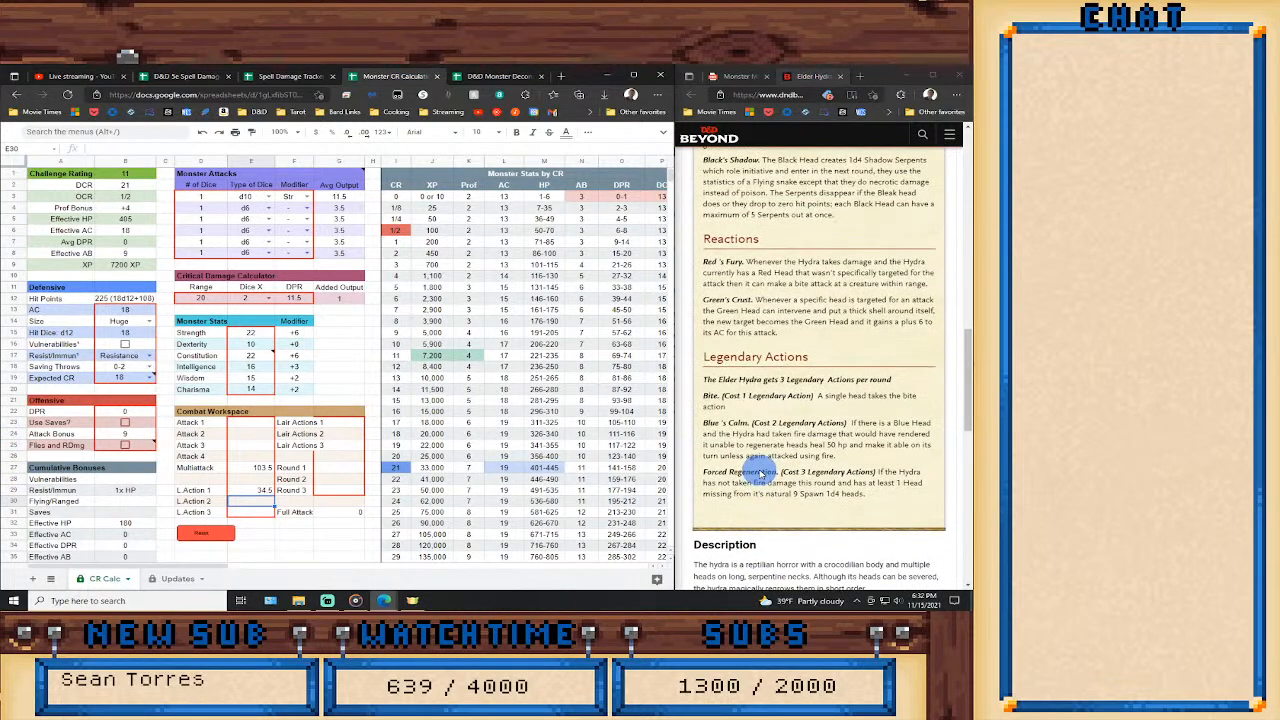
left_click(342, 467)
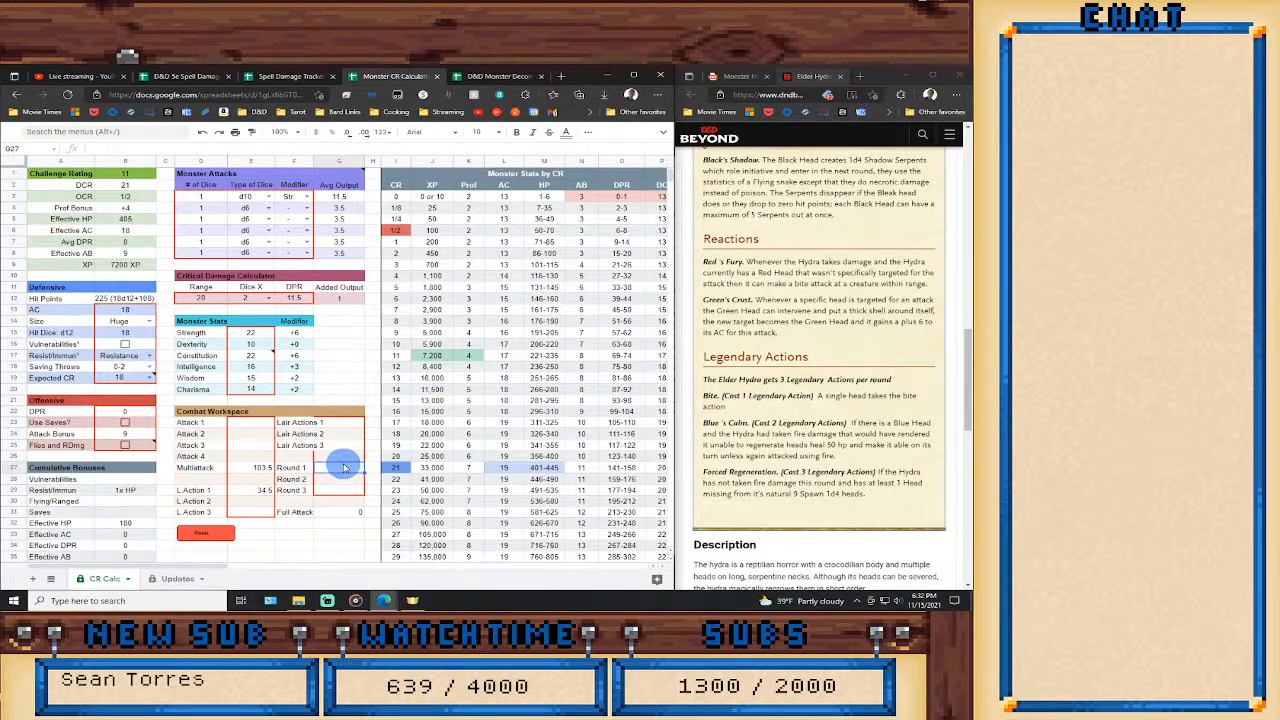
double_click(343, 466)
type("=")
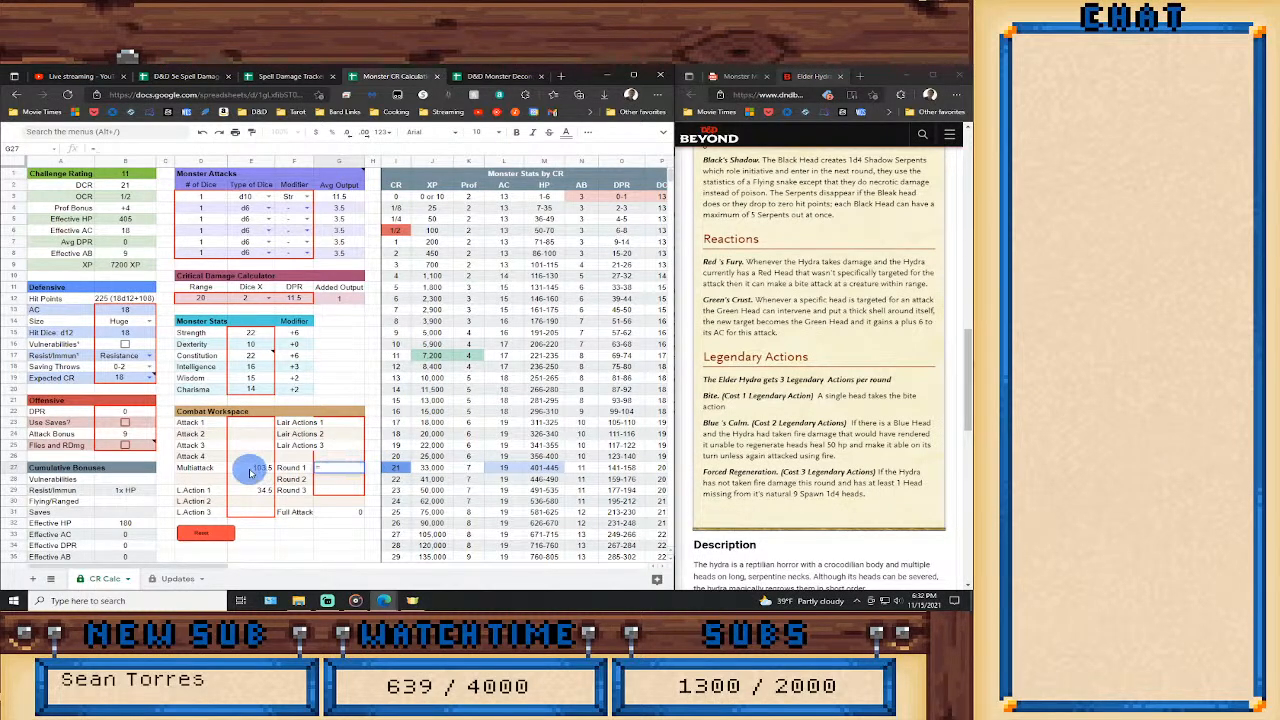
left_click(250, 468)
type("+")
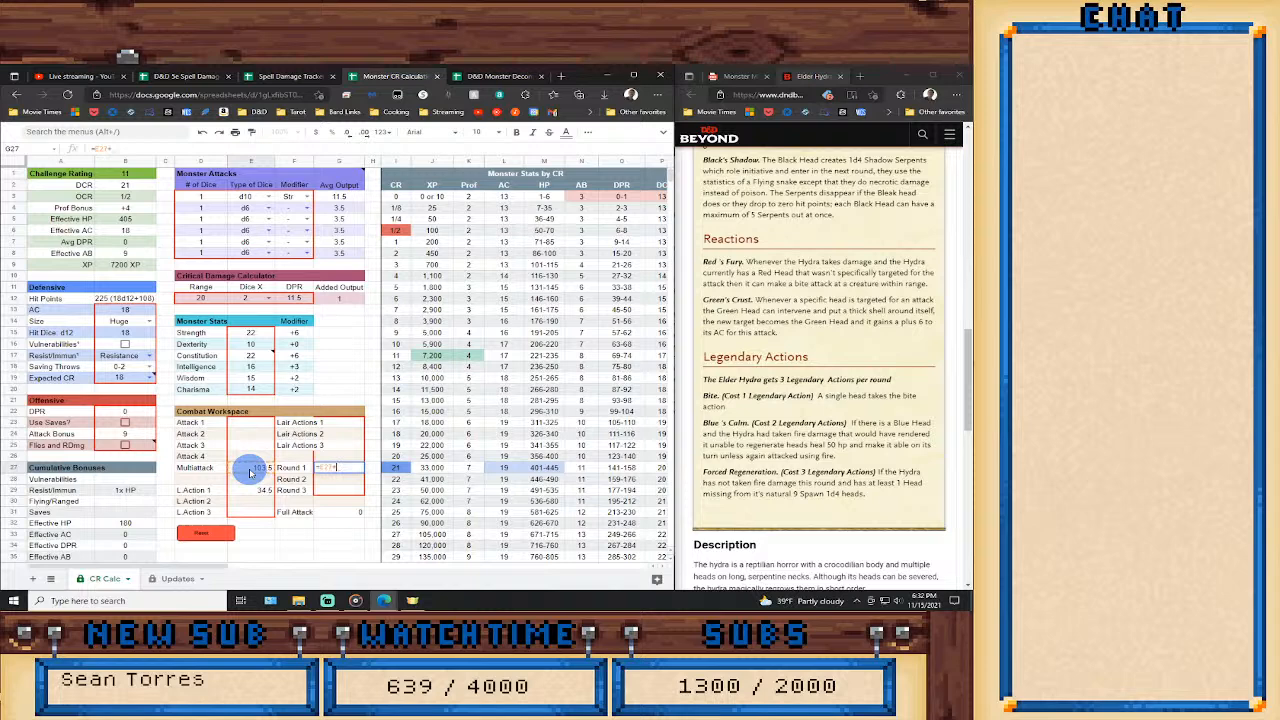
left_click(263, 490)
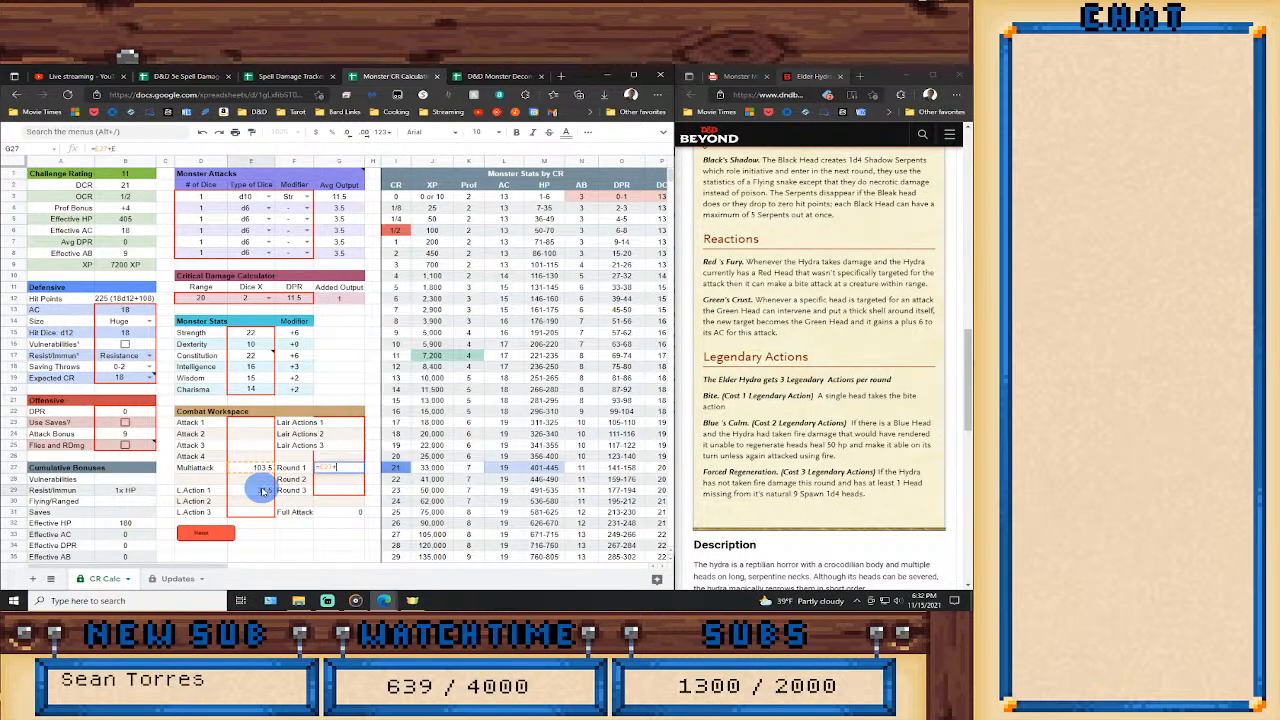
key("BackSpace")
key("BackSpace")
key("BackSpace")
key("BackSpace")
key("BackSpace")
key("BackSpace")
key("BackSpace")
type("(")
left_click(256, 467)
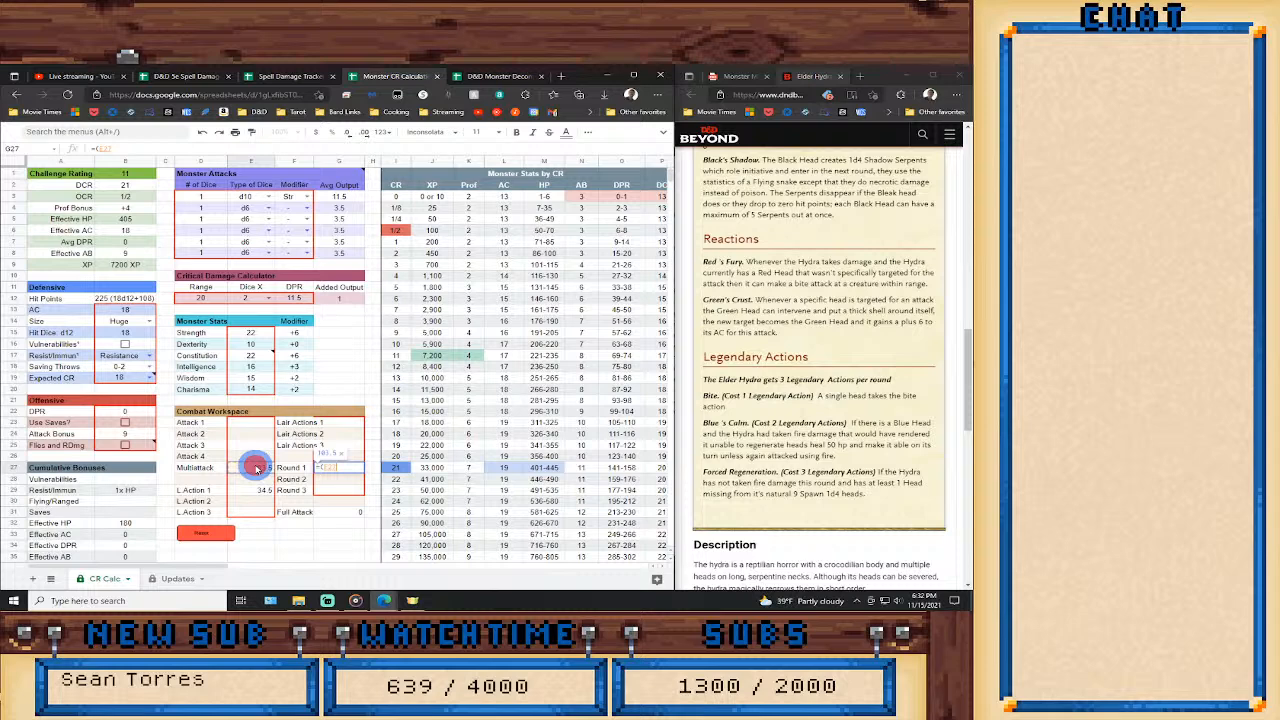
type("+")
left_click(242, 490)
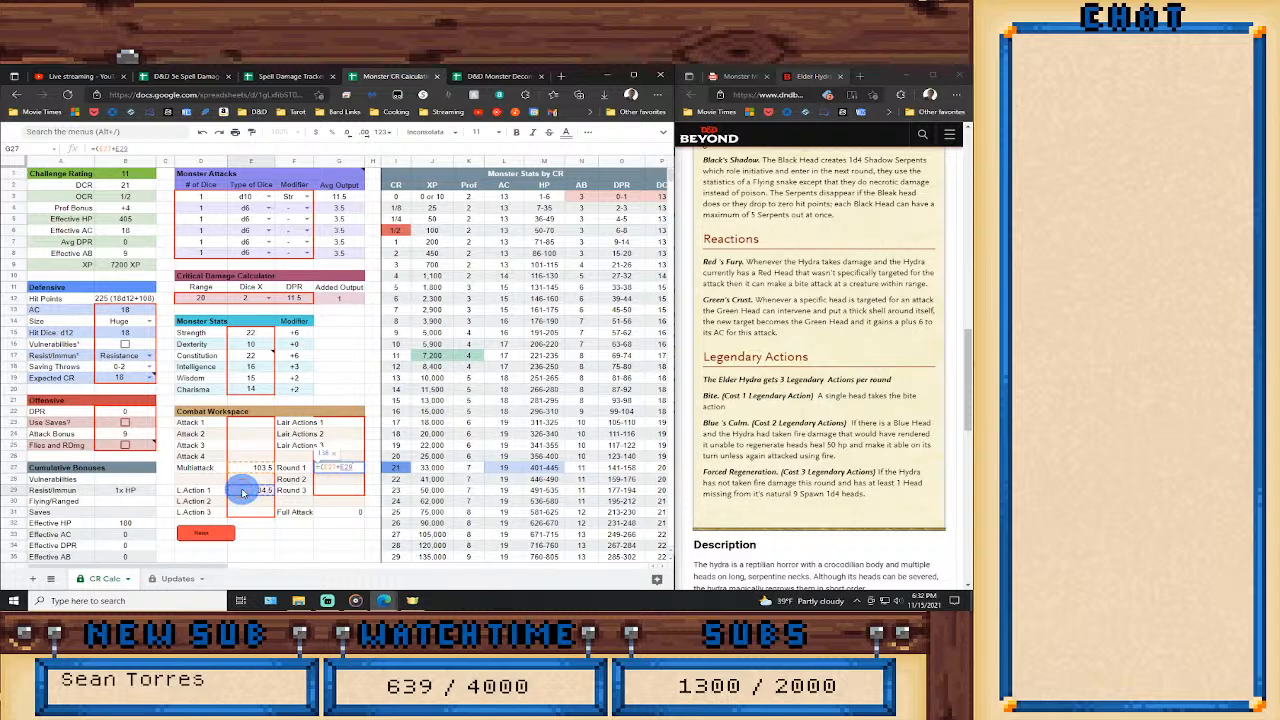
type(")+3")
key("Return")
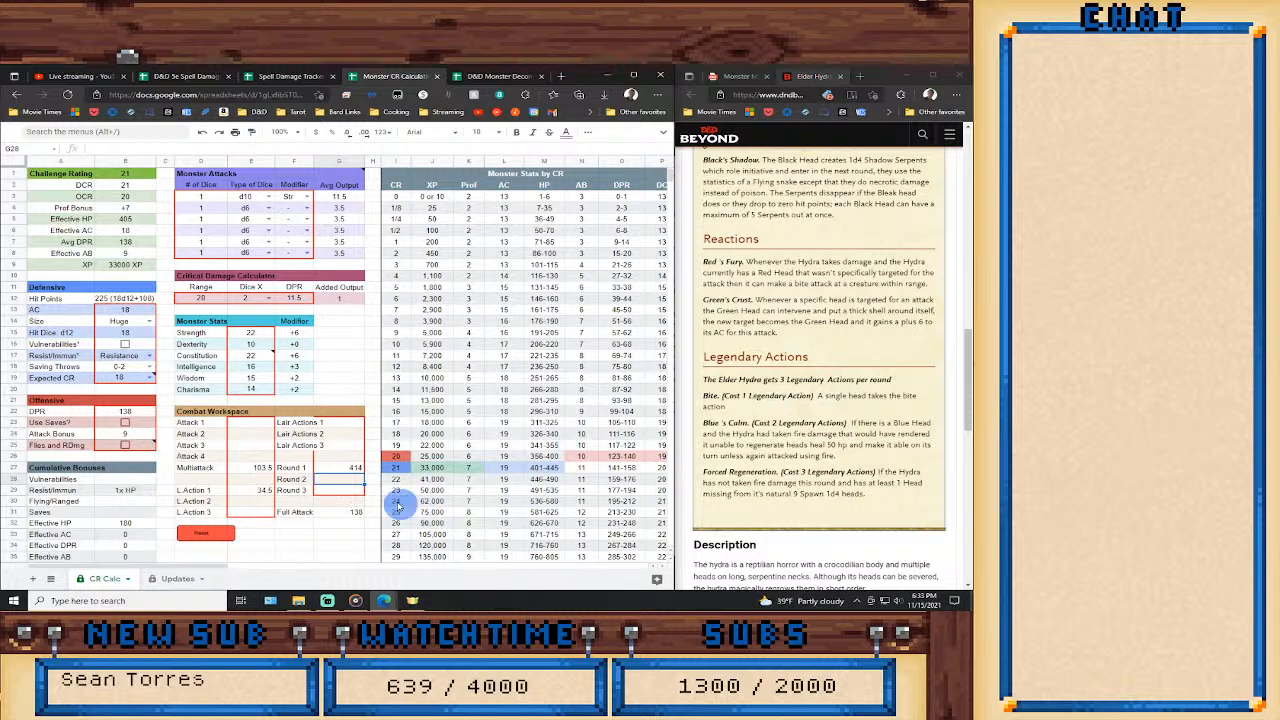
Change Multiattack to seven Bites with the formula =G3*7.
left_click(341, 469)
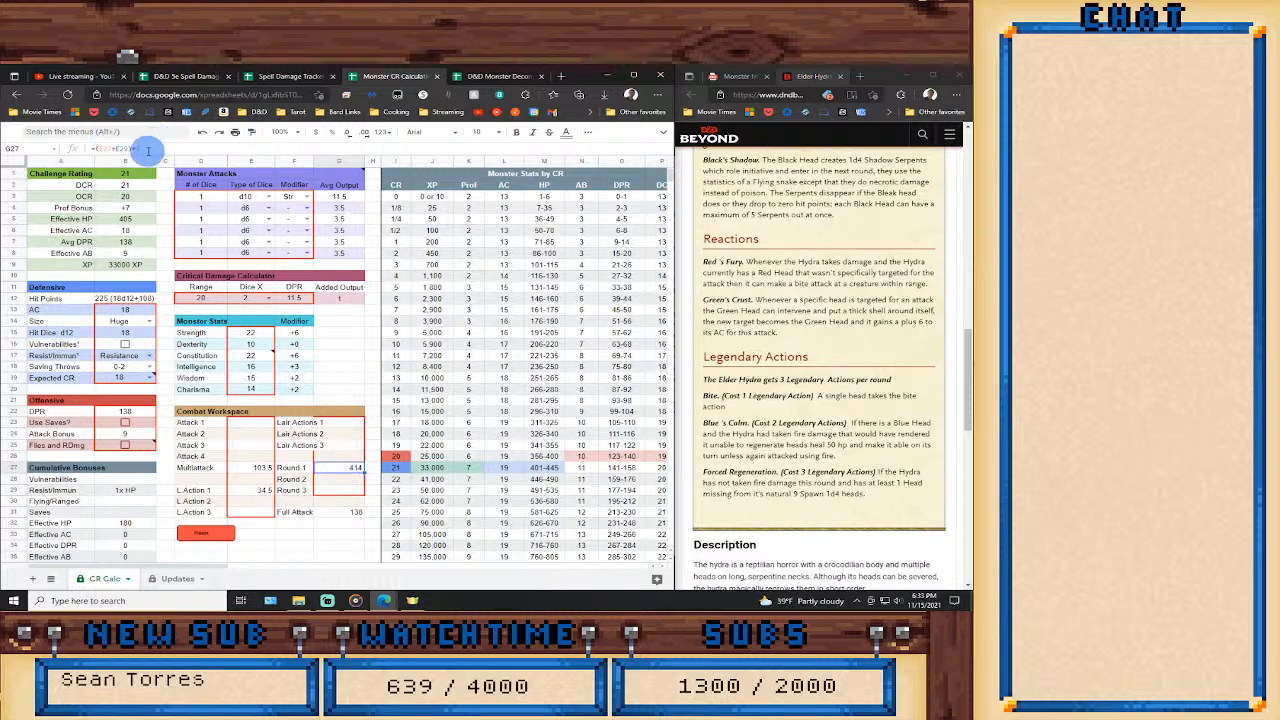
double_click(253, 467)
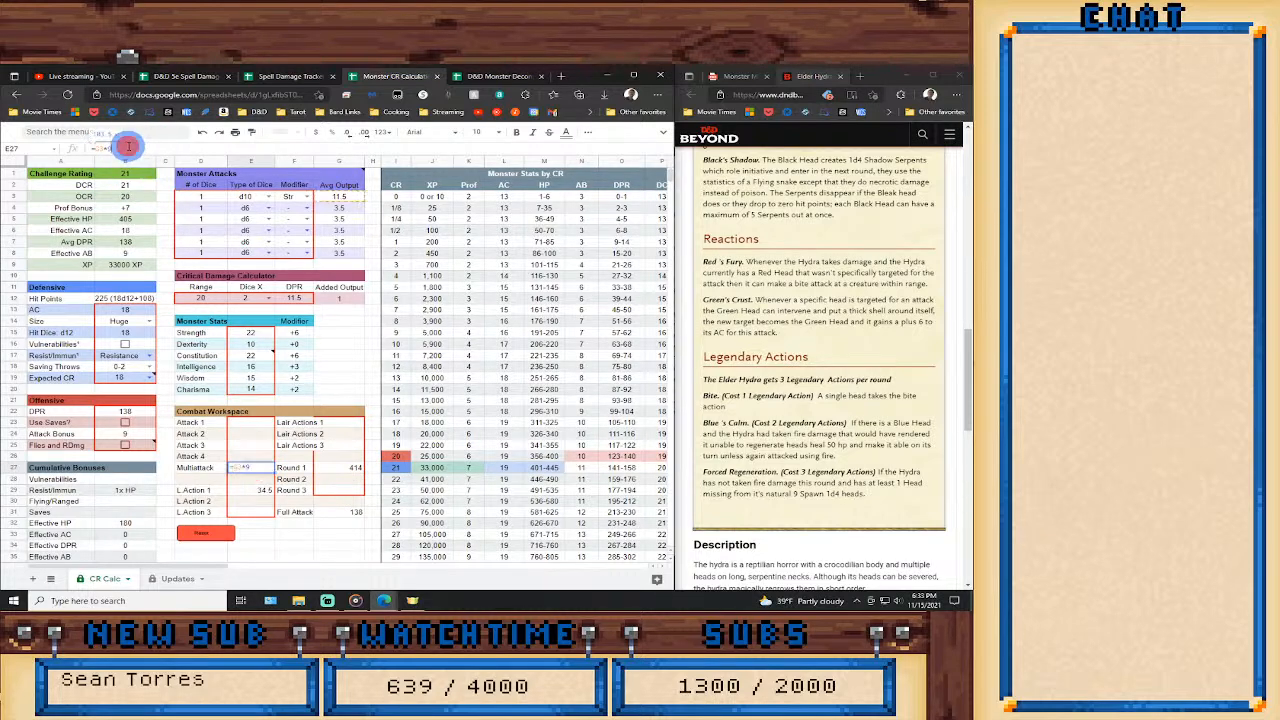
key("BackSpace")
type("7")
key("Return")
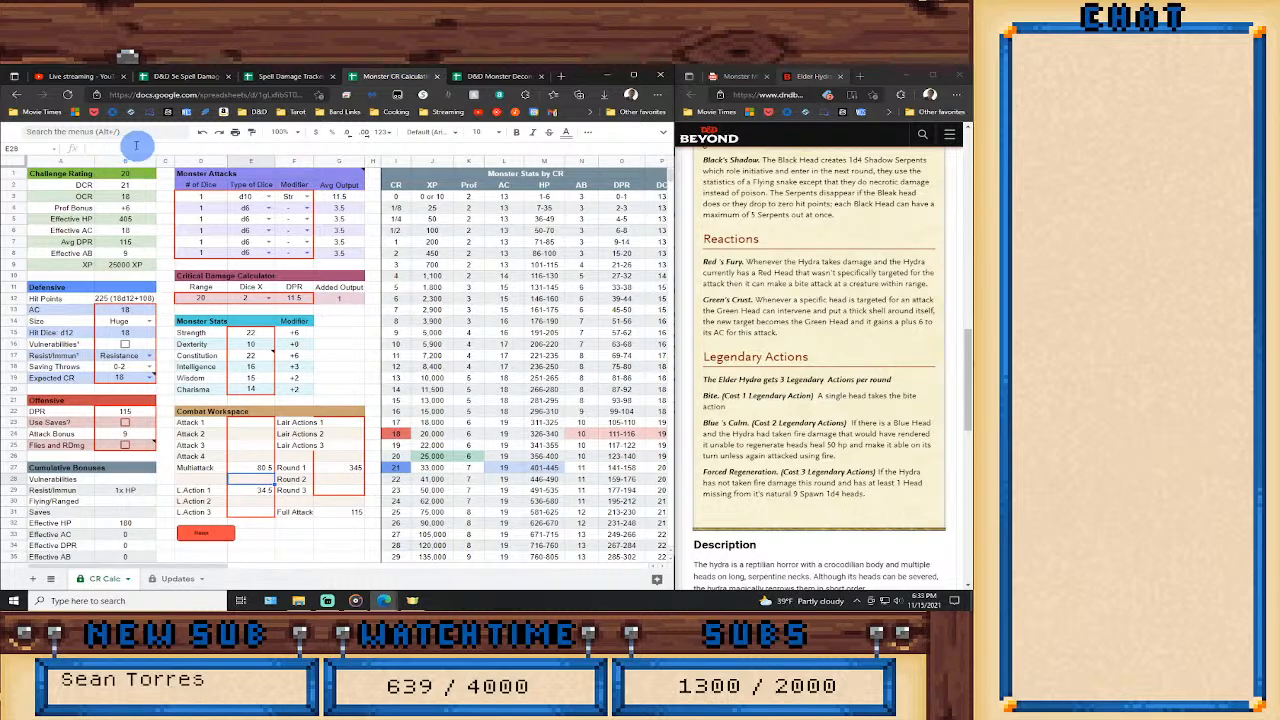
Change Multiattack to five Bites with the formula =G3*5.
left_click(265, 469)
left_click(125, 149)
key("BackSpace")
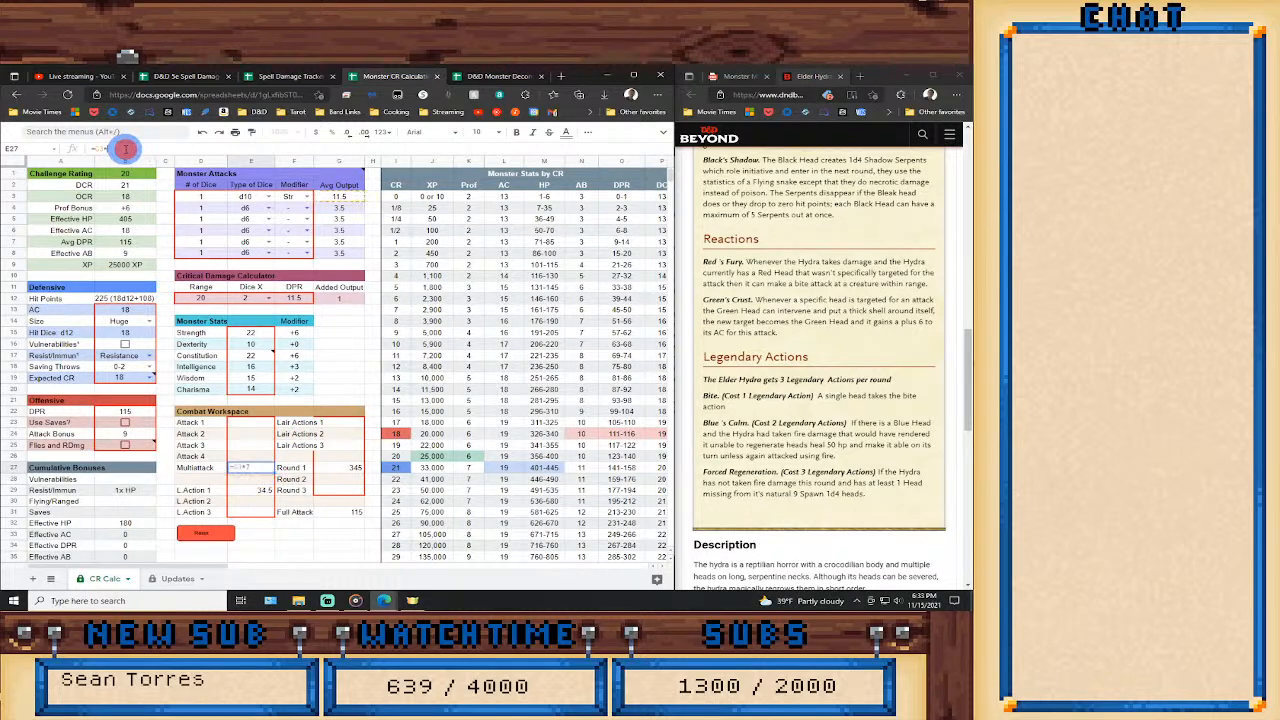
type("5")
key("Return")
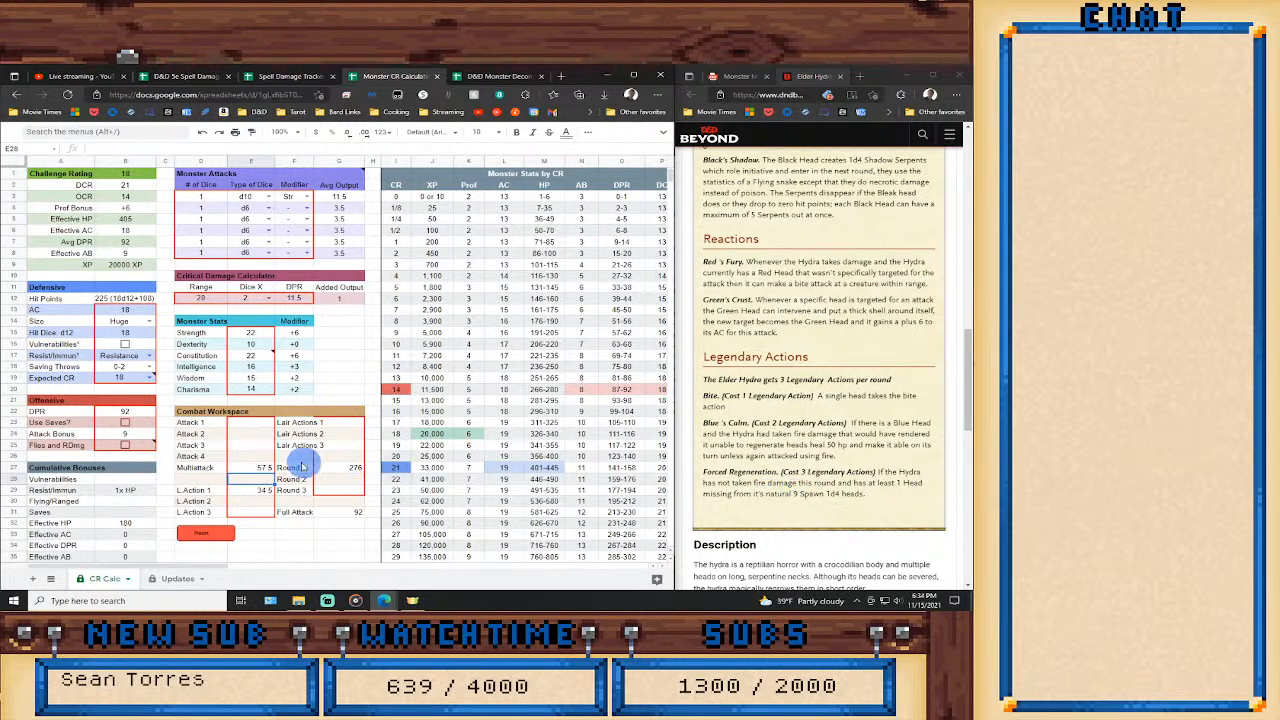
Undo the last two Multiattack changes.
left_click(339, 535)
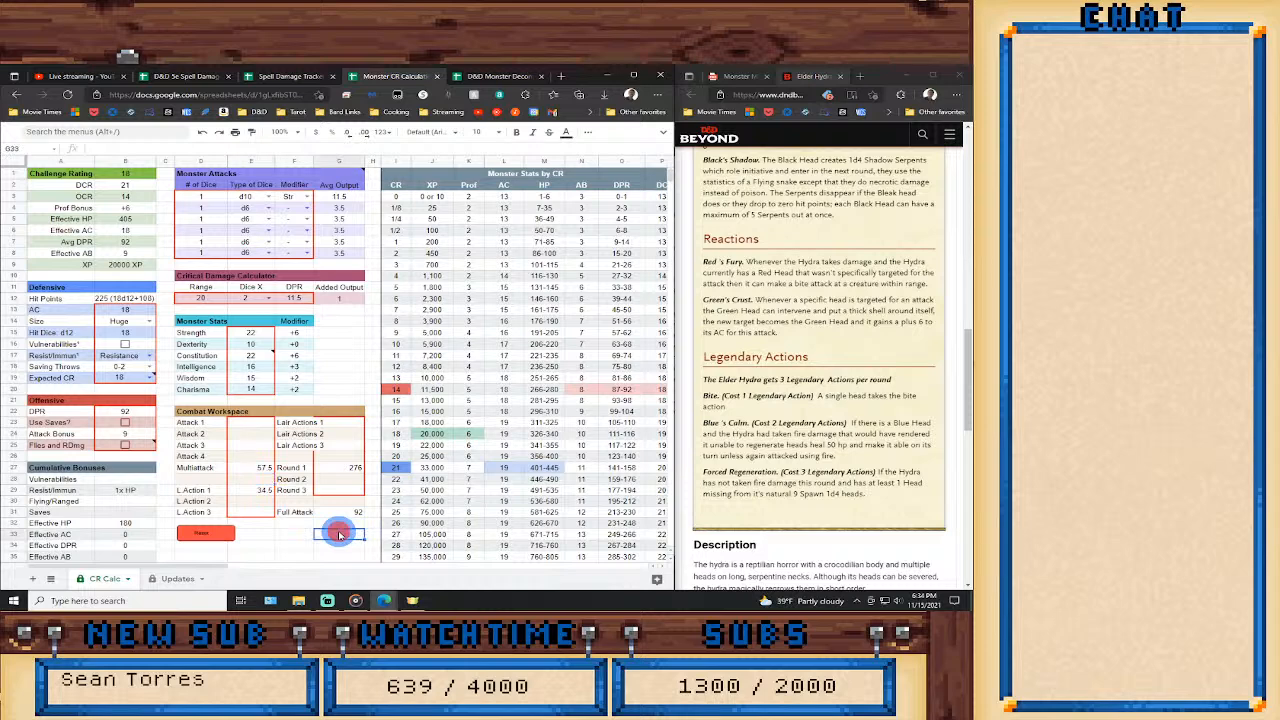
key("ctrl+z")
key("ctrl+z")
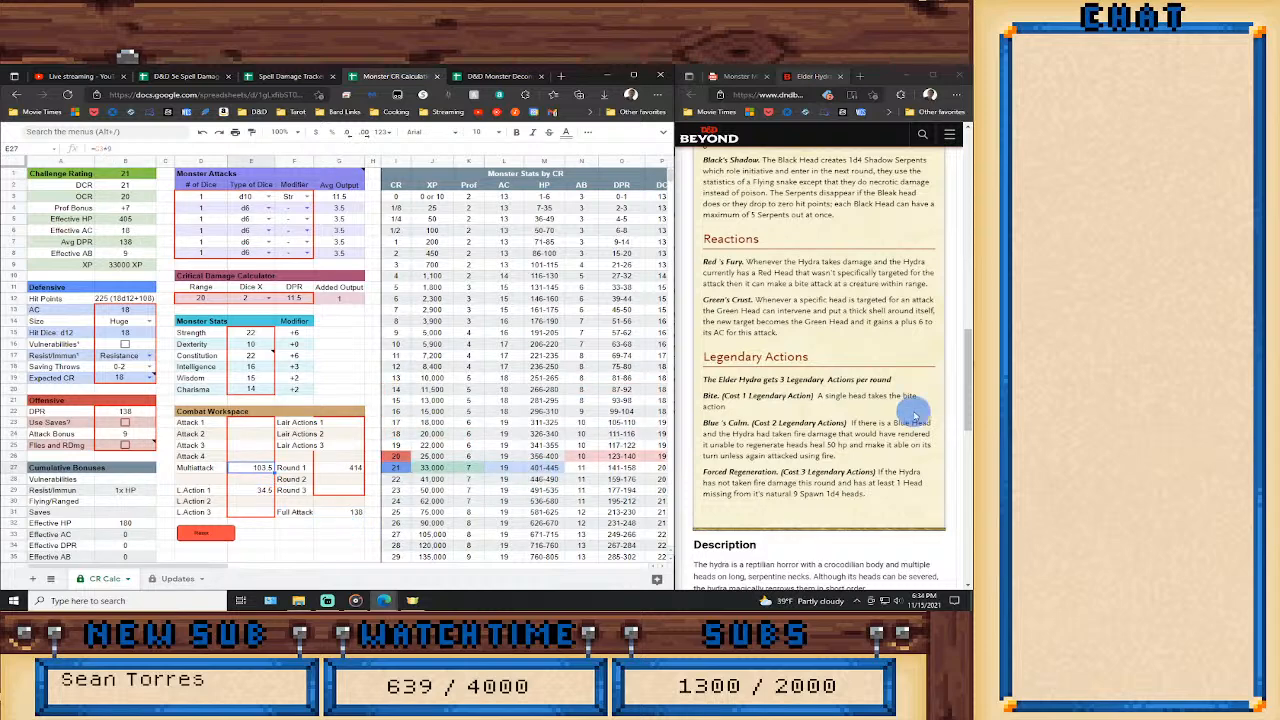
Check the hydra's actions in the stat block and enable Extra Damage in the calculator's monster features list.
scroll(838, 444, "up", 3)
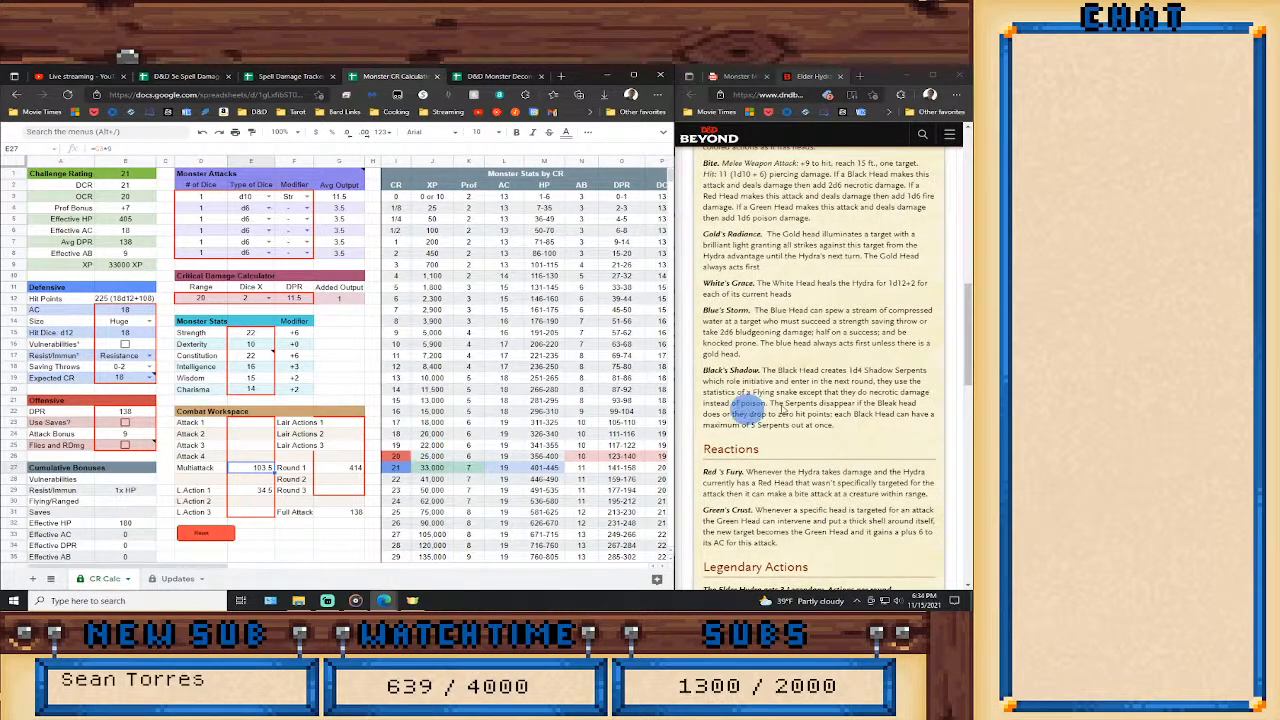
scroll(818, 400, "up", 2)
scroll(818, 400, "down", 1)
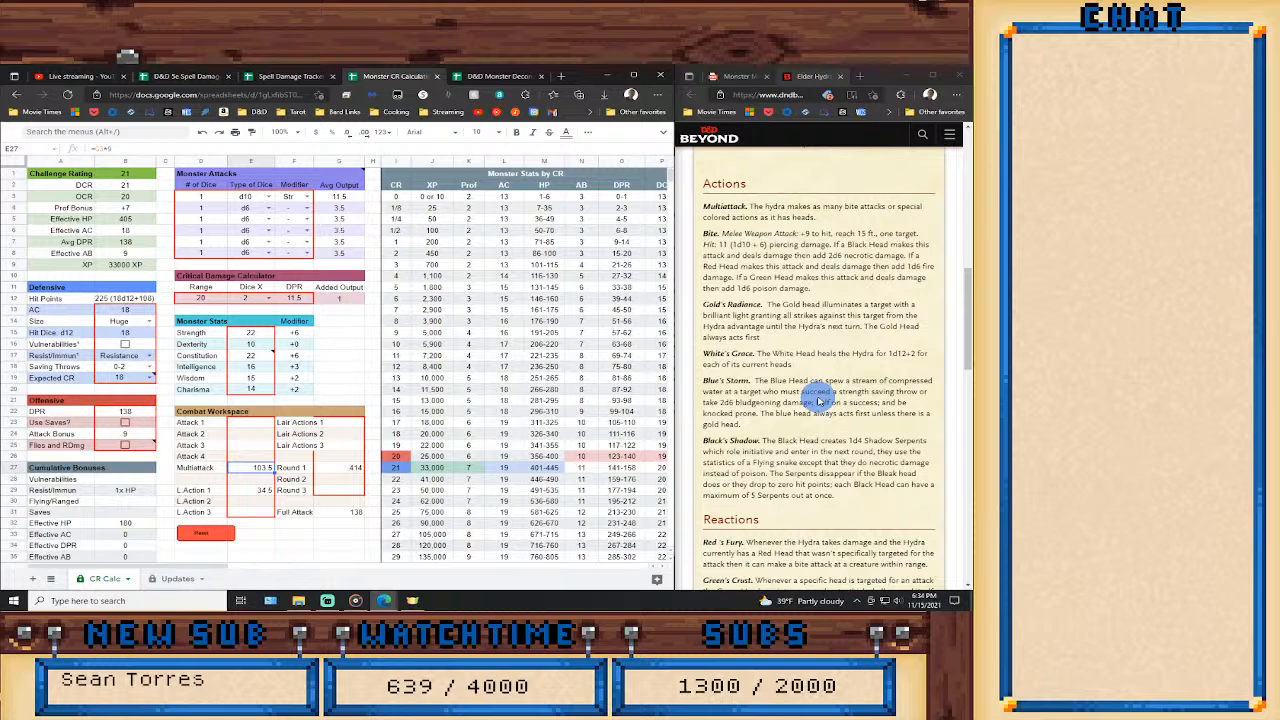
left_click(256, 424)
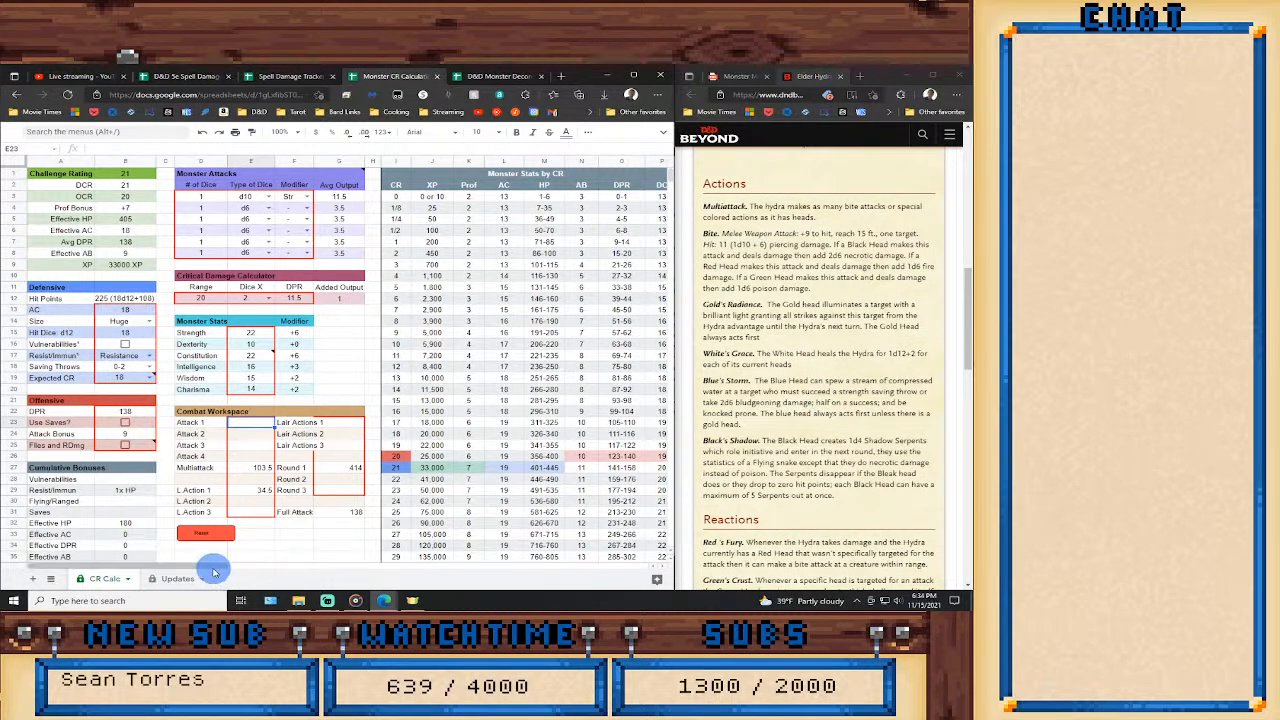
left_click_drag(212, 569, 335, 570)
scroll(334, 514, "down", 2)
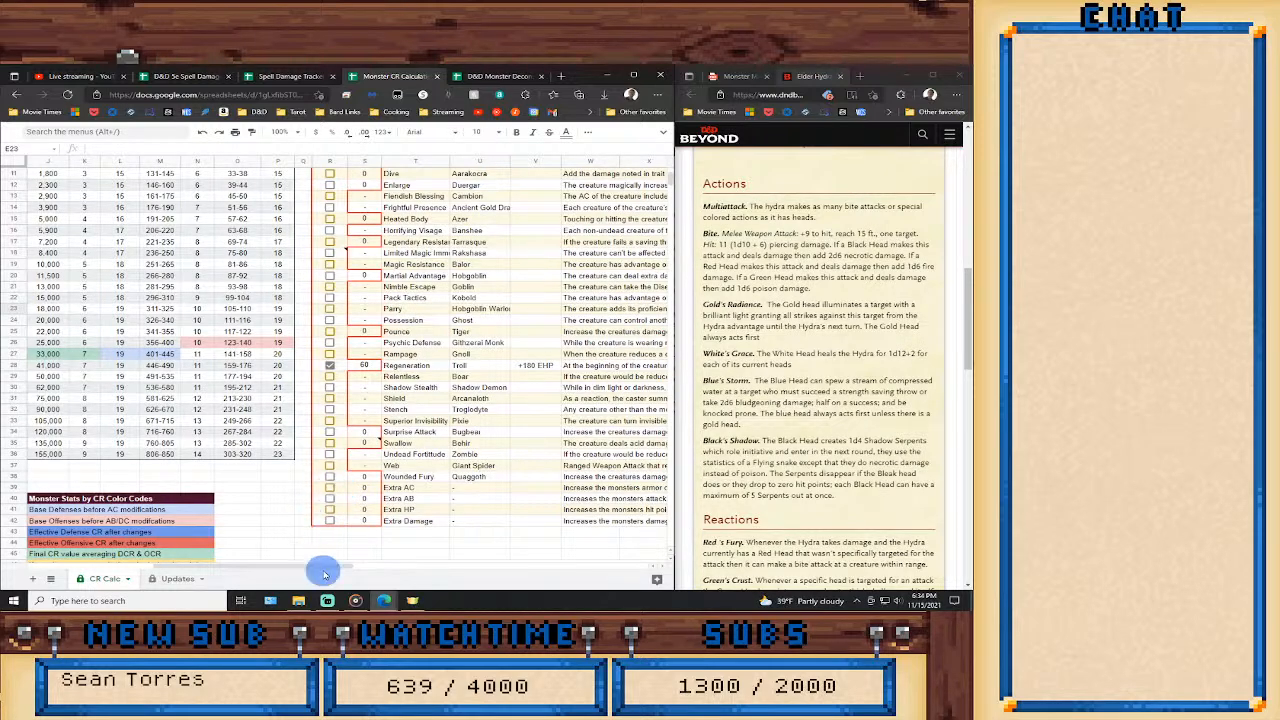
left_click(330, 488)
left_click(330, 488)
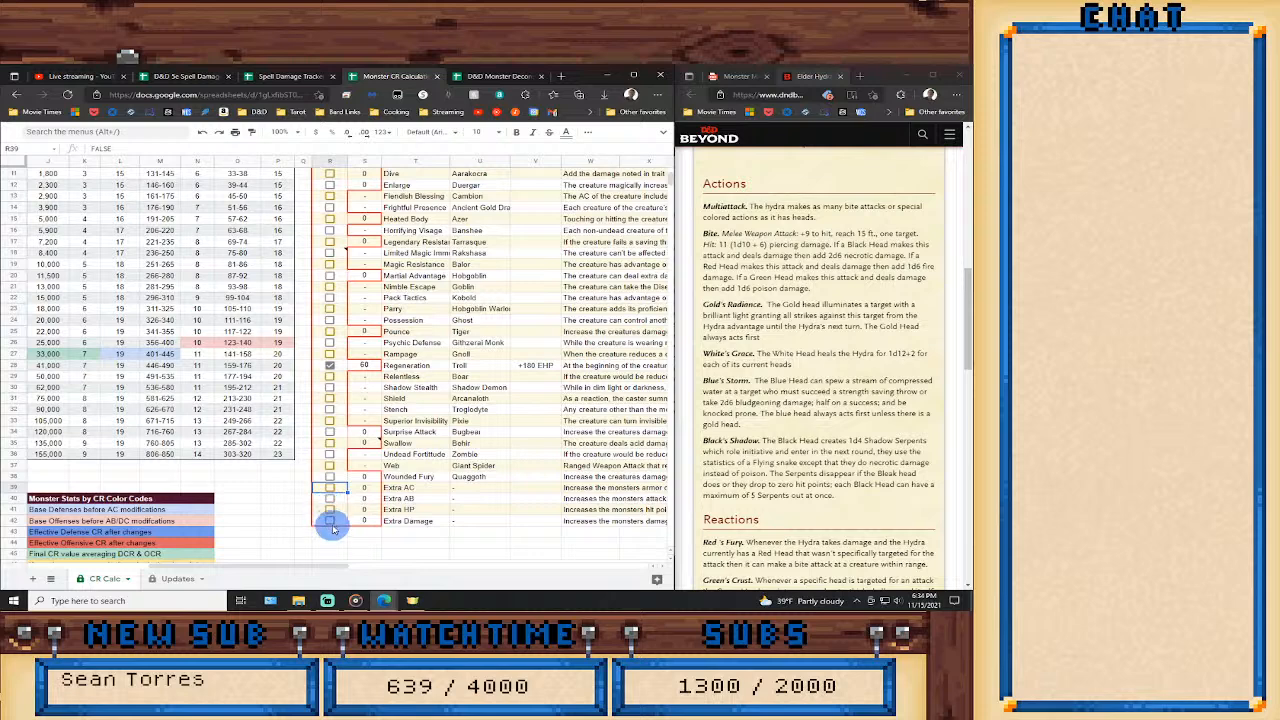
left_click(330, 521)
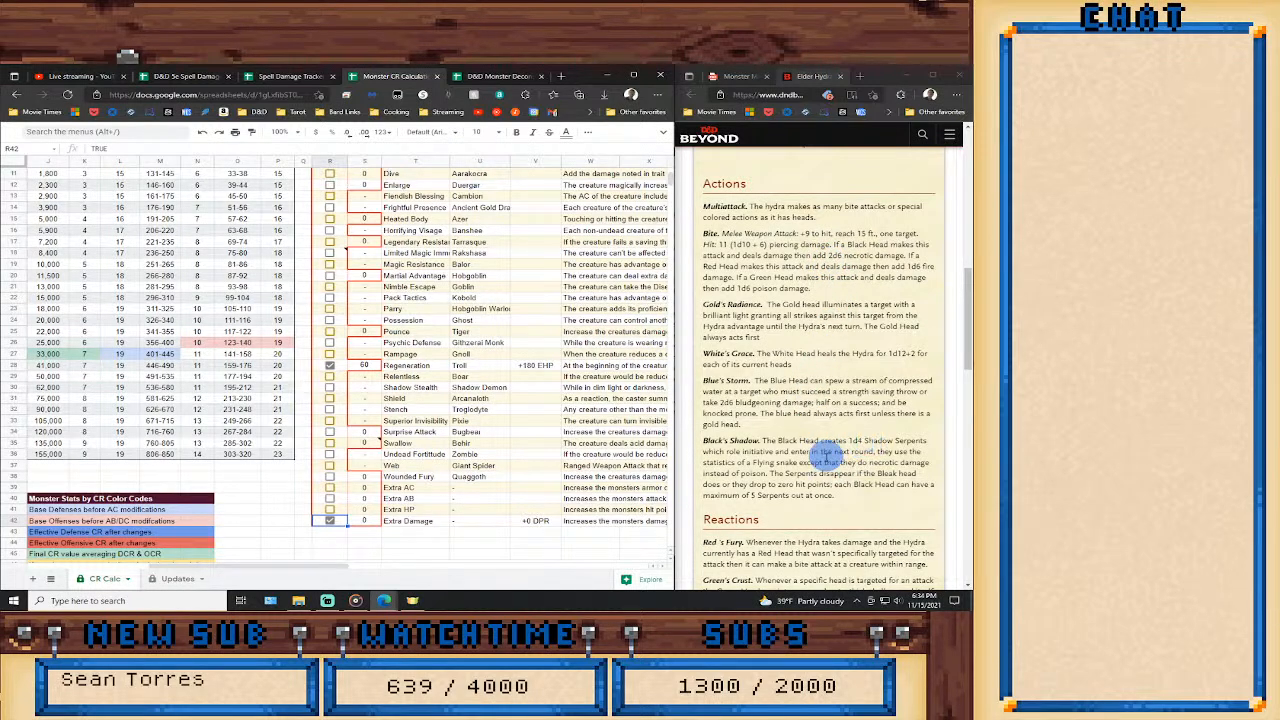
Set the Extra Damage feature's value to 7 and check its effect in the Monster Stats by CR table.
scroll(828, 458, "down", 1)
scroll(827, 455, "down", 1)
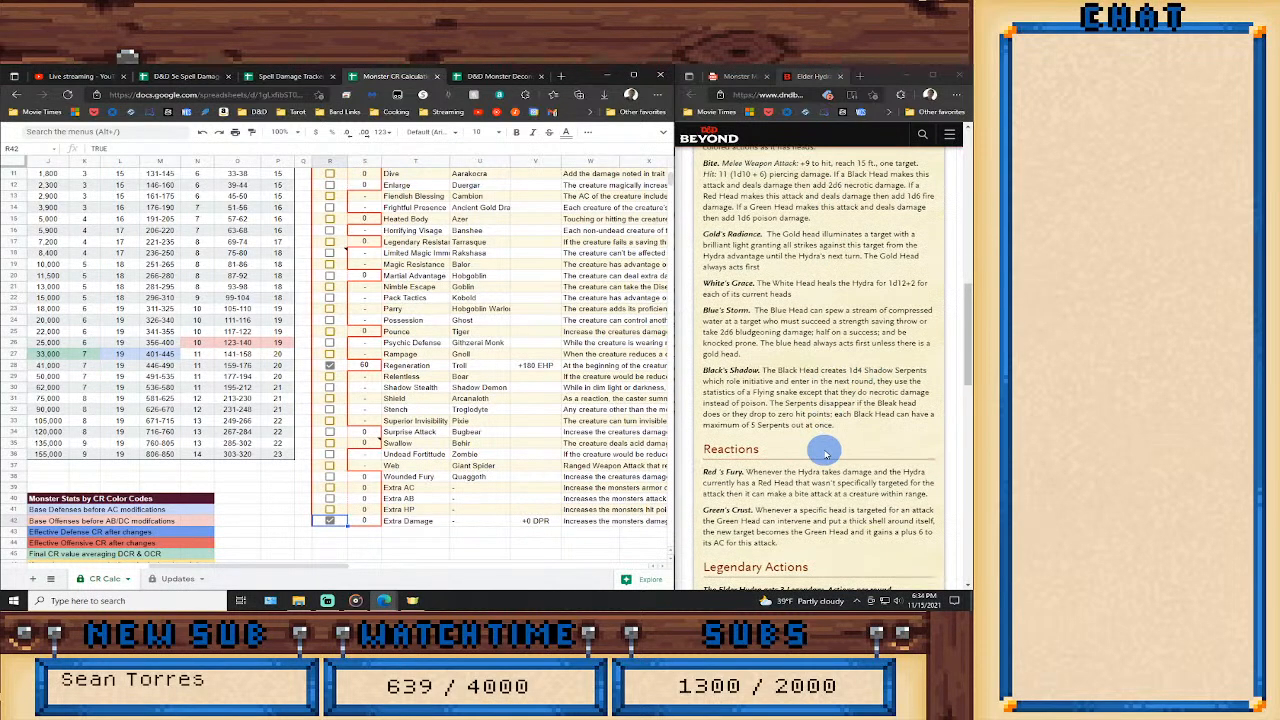
left_click(364, 521)
type("7")
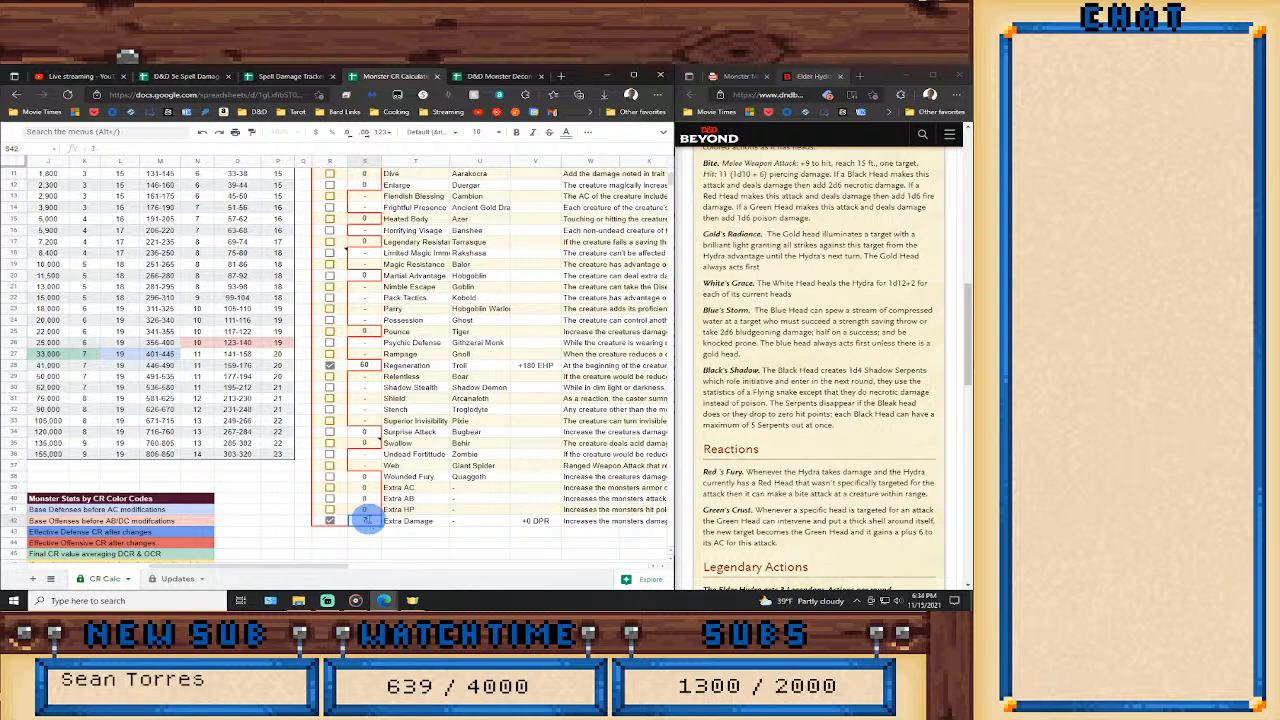
key("Return")
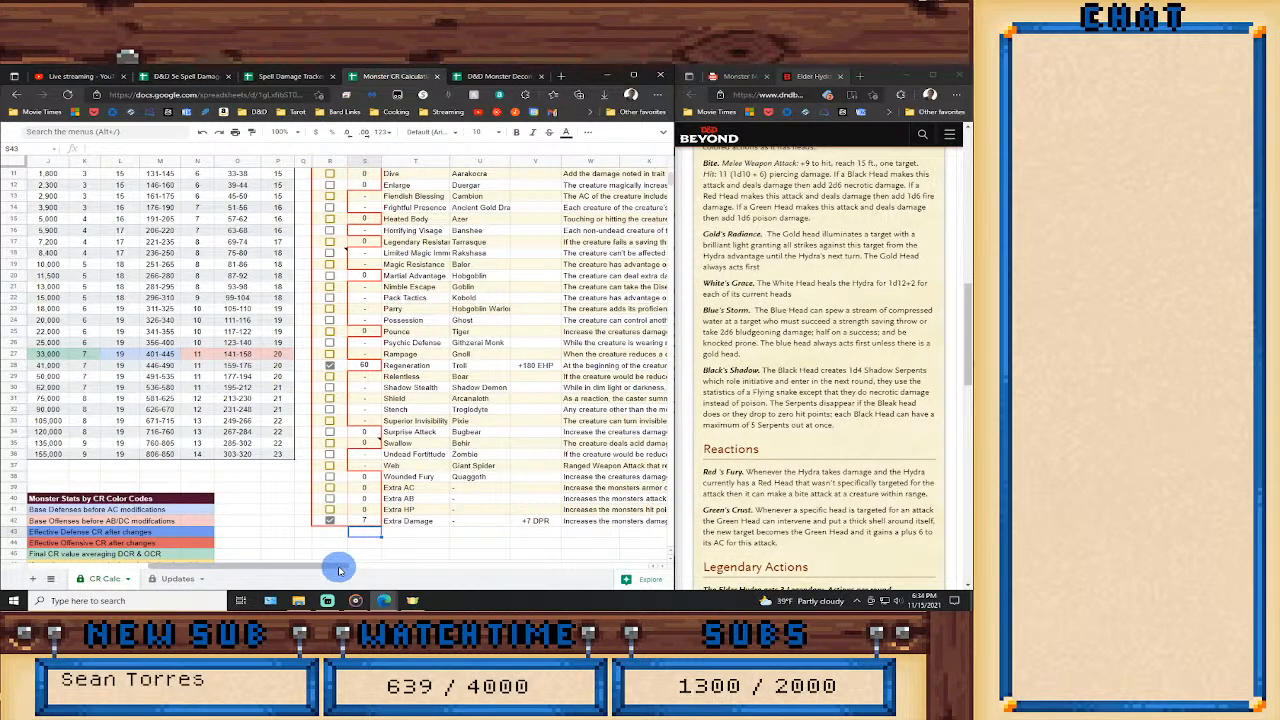
scroll(334, 563, "left", 3)
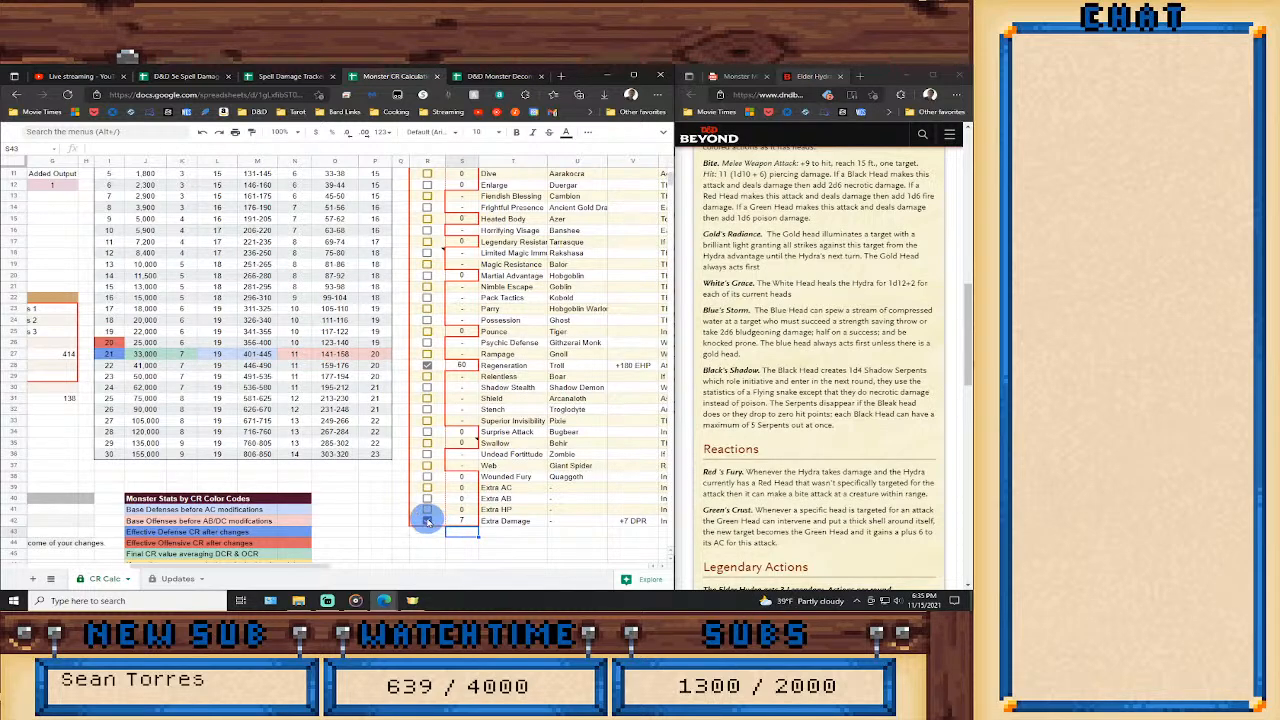
Turn off the Extra Damage feature and enable Extra HP for the healing listed in the hydra's actions.
left_click(428, 521)
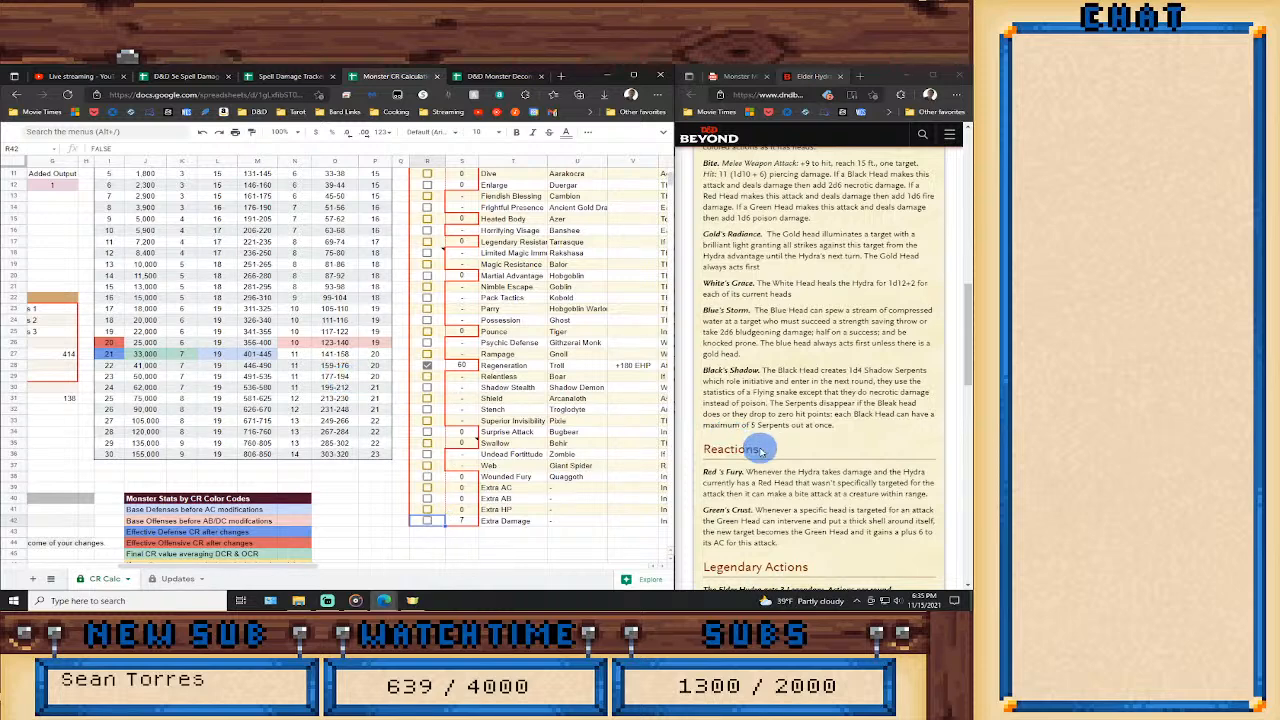
scroll(760, 450, "up", 1)
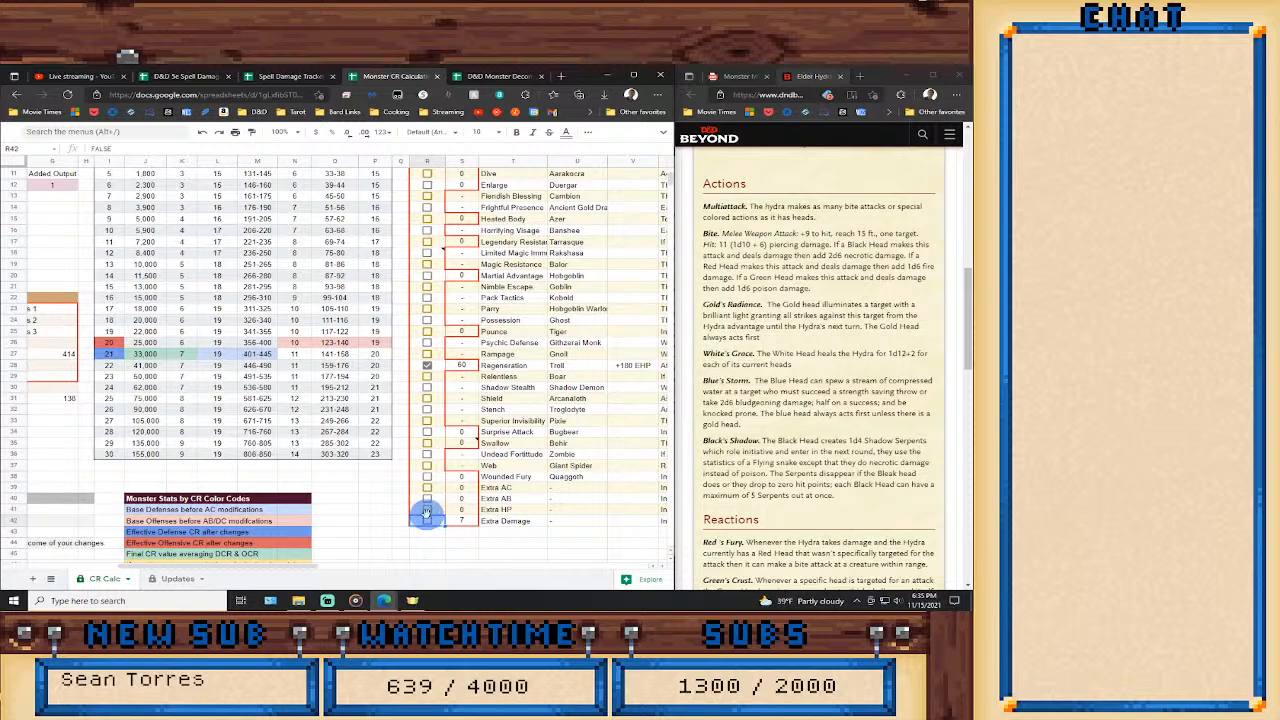
left_click(428, 511)
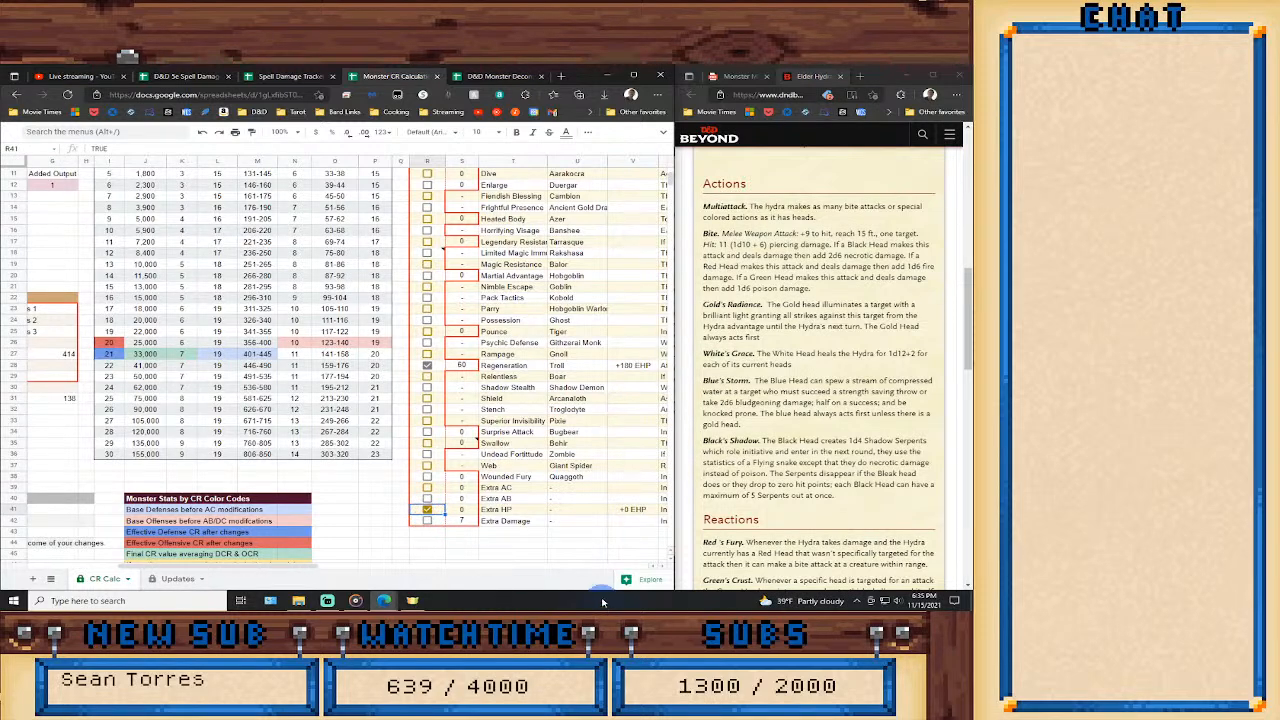
left_click(460, 511)
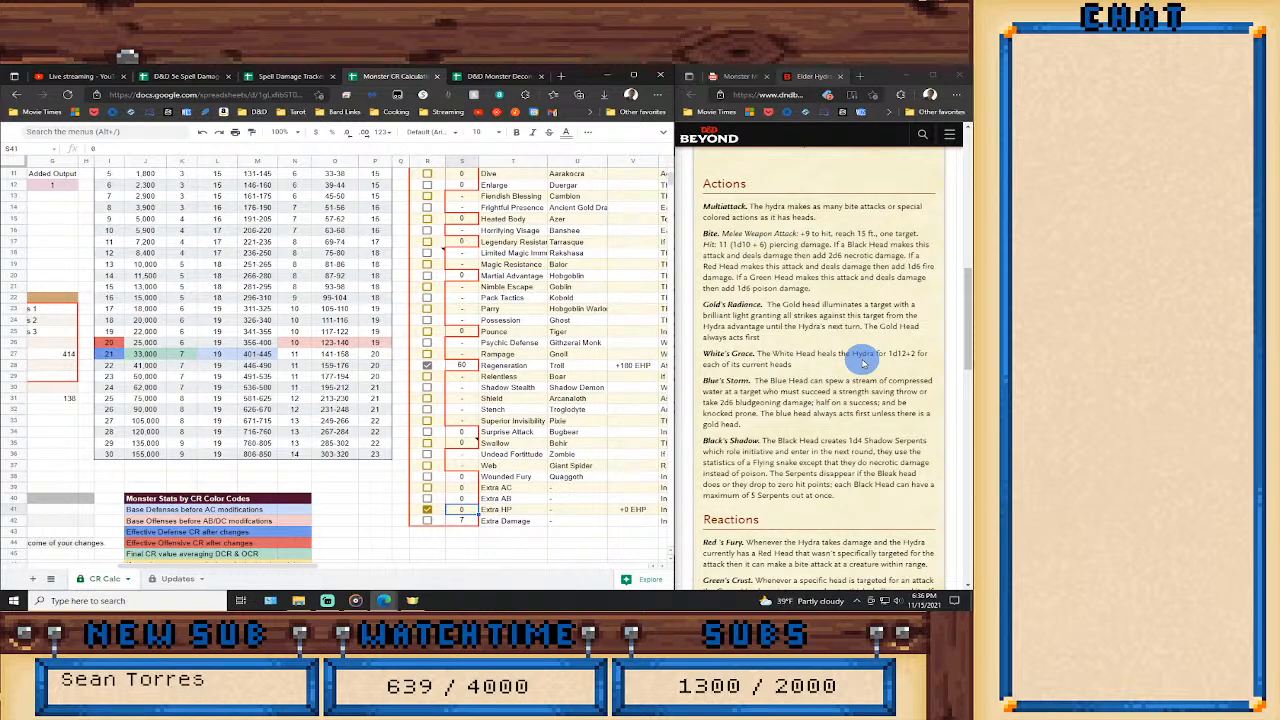
Set the Extra HP value with the formula =ROUNDDOWN((10*6.5)+20).
left_click(113, 151)
key("BackSpace")
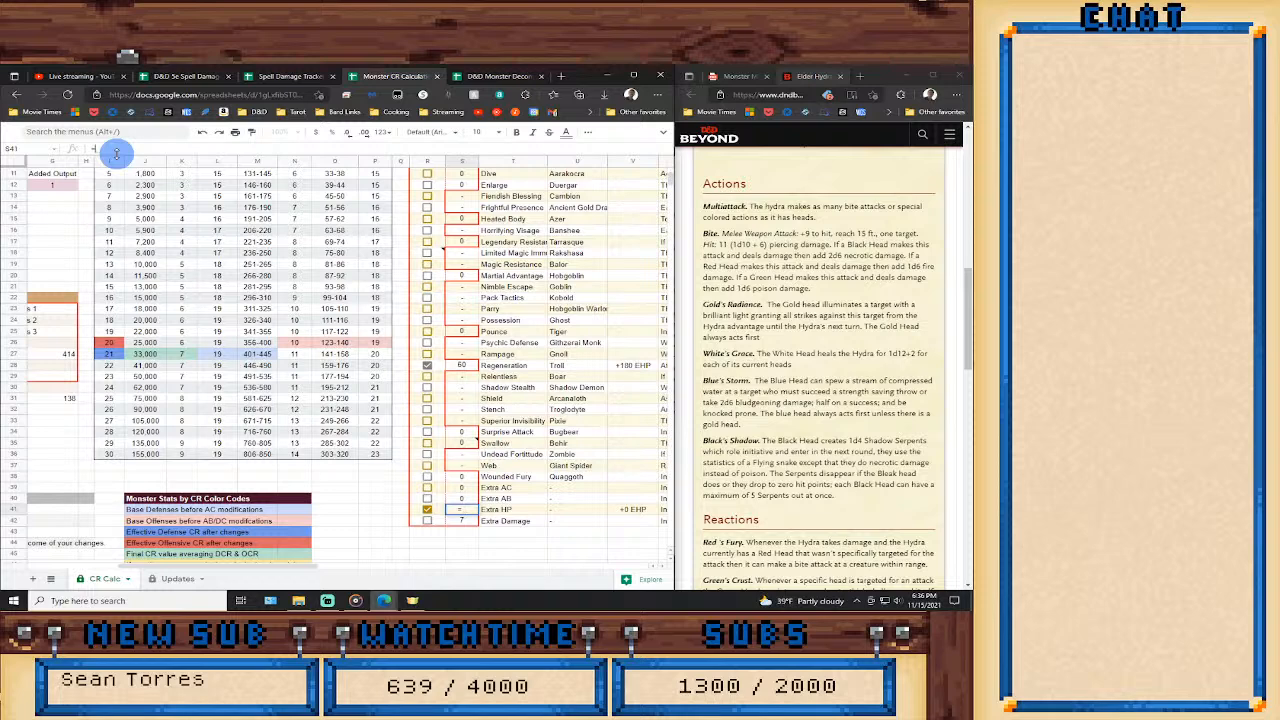
type("=rand")
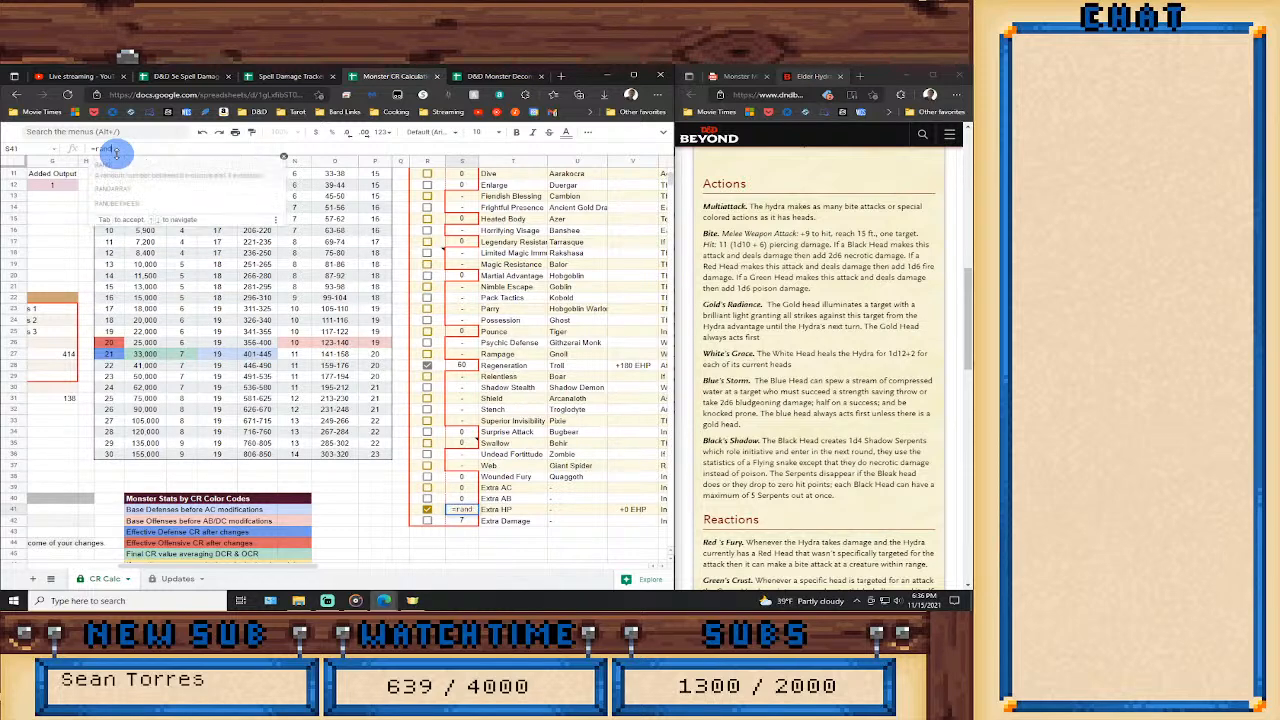
key("BackSpace")
key("BackSpace")
type("OUNDDOWN(")
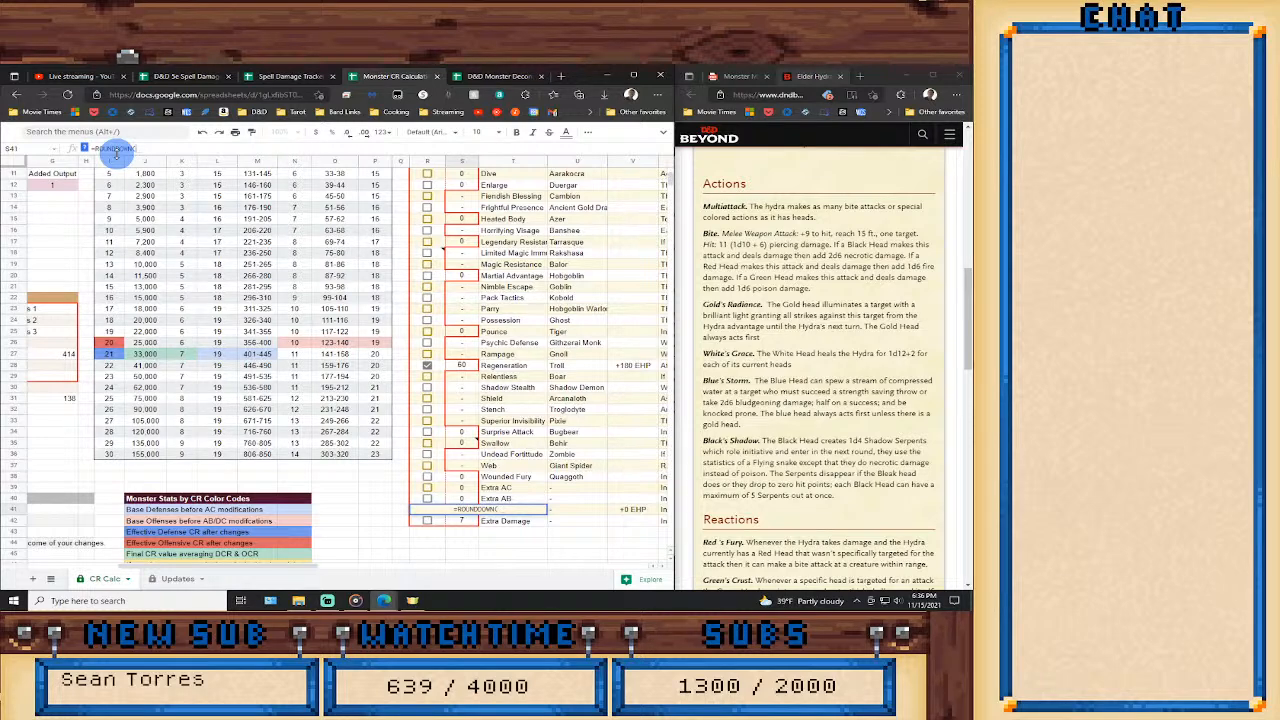
type("(C10+6)/8)+203")
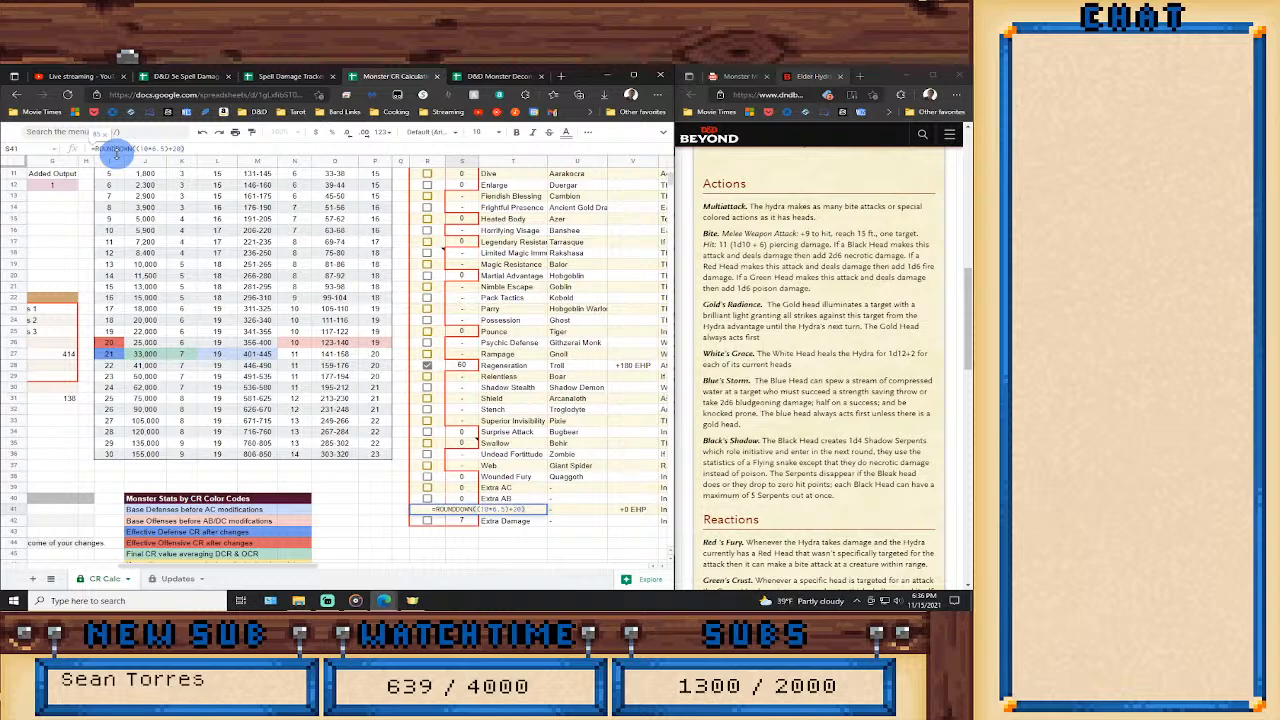
key("Return")
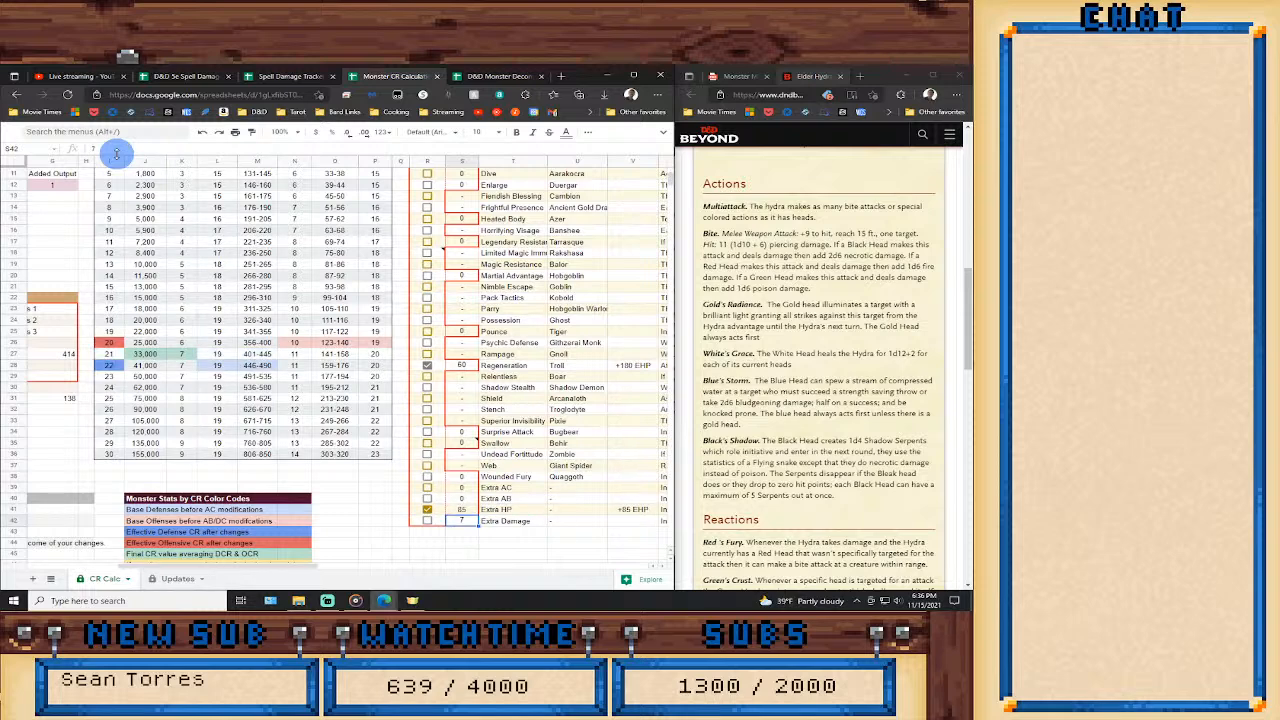
Toggle the Extra HP feature to compare its effect on the Monster Stats by CR table, leaving it off.
left_click(427, 512)
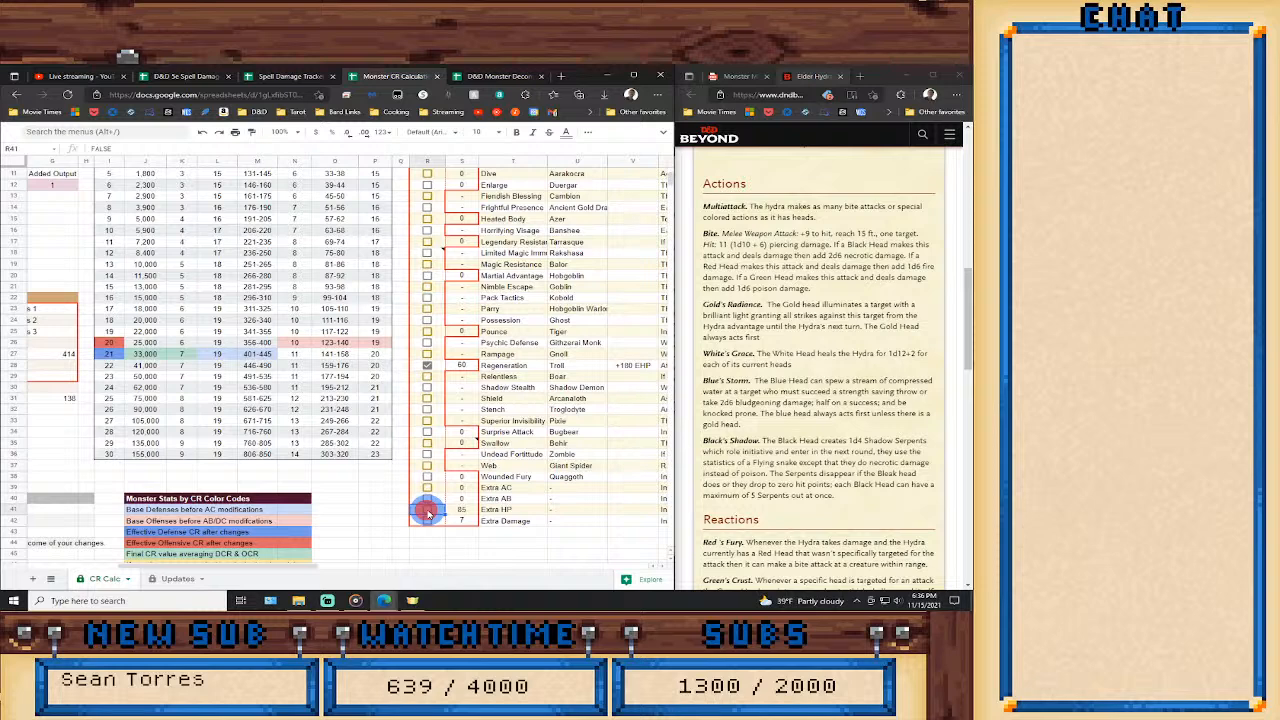
left_click(429, 511)
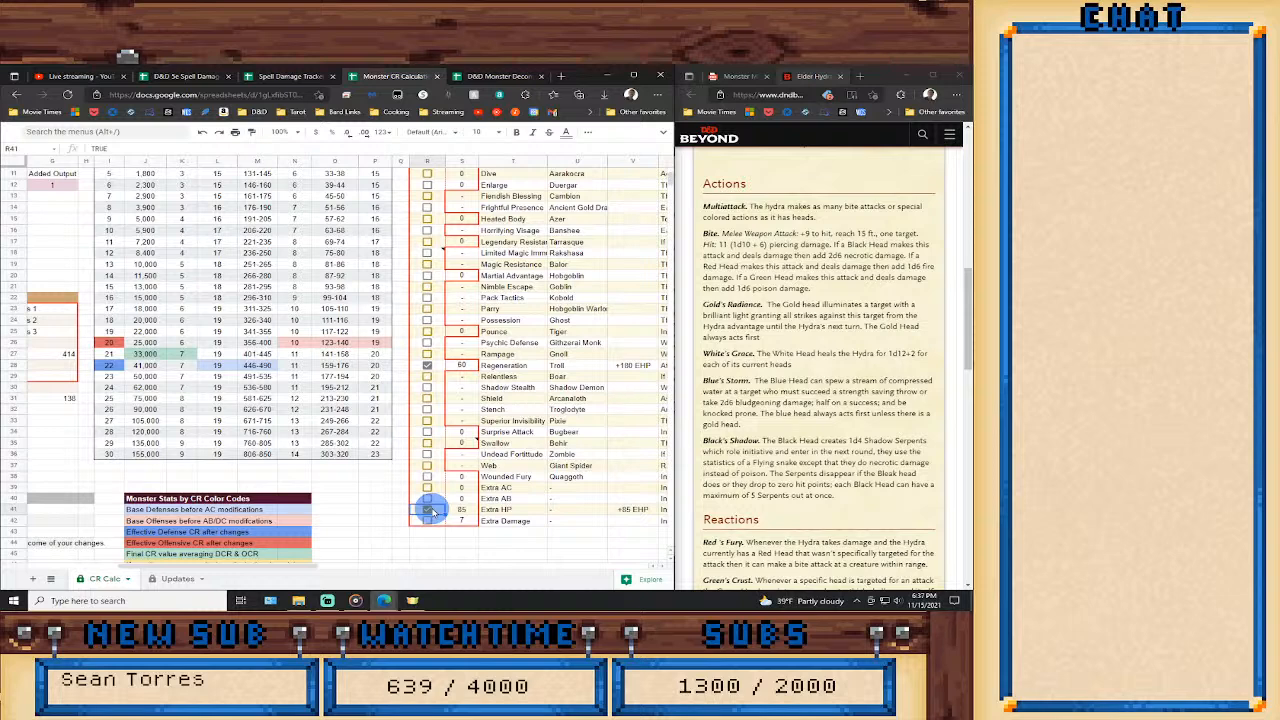
left_click(429, 511)
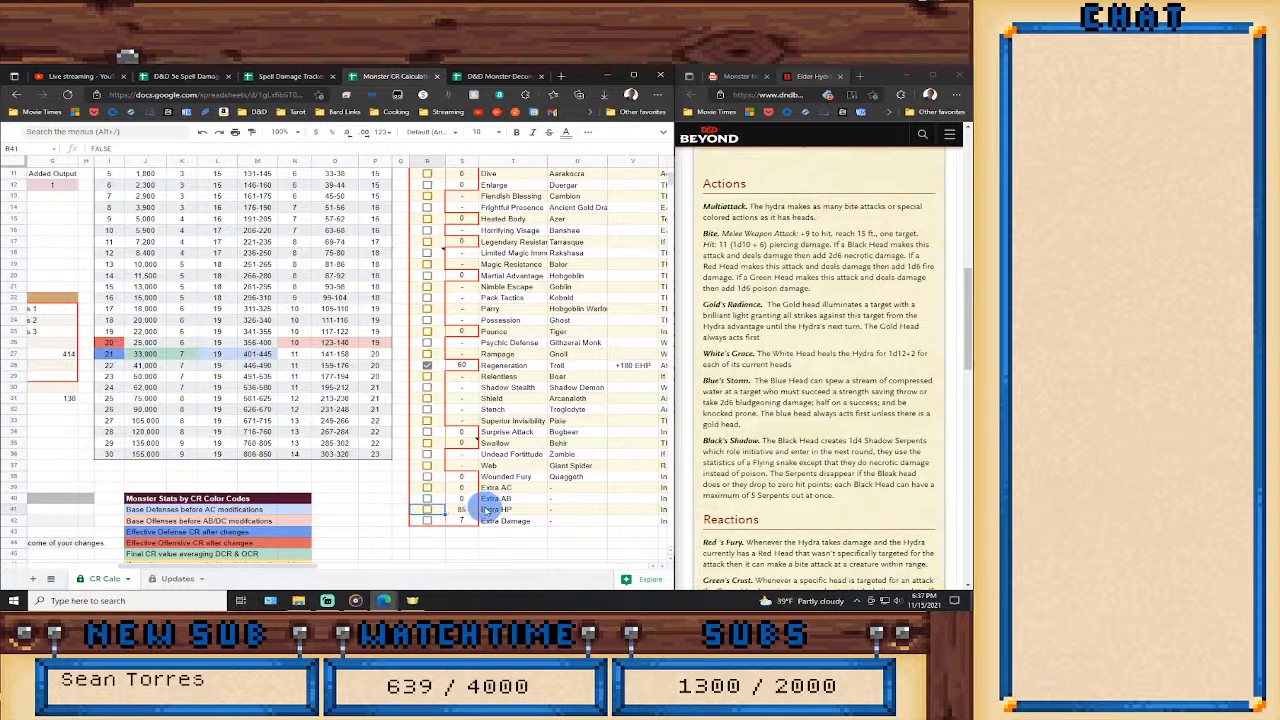
Read the hydra's reactions in the stat block and enable the Extra Damage feature to test its effect on CR.
scroll(482, 512, "up", 1)
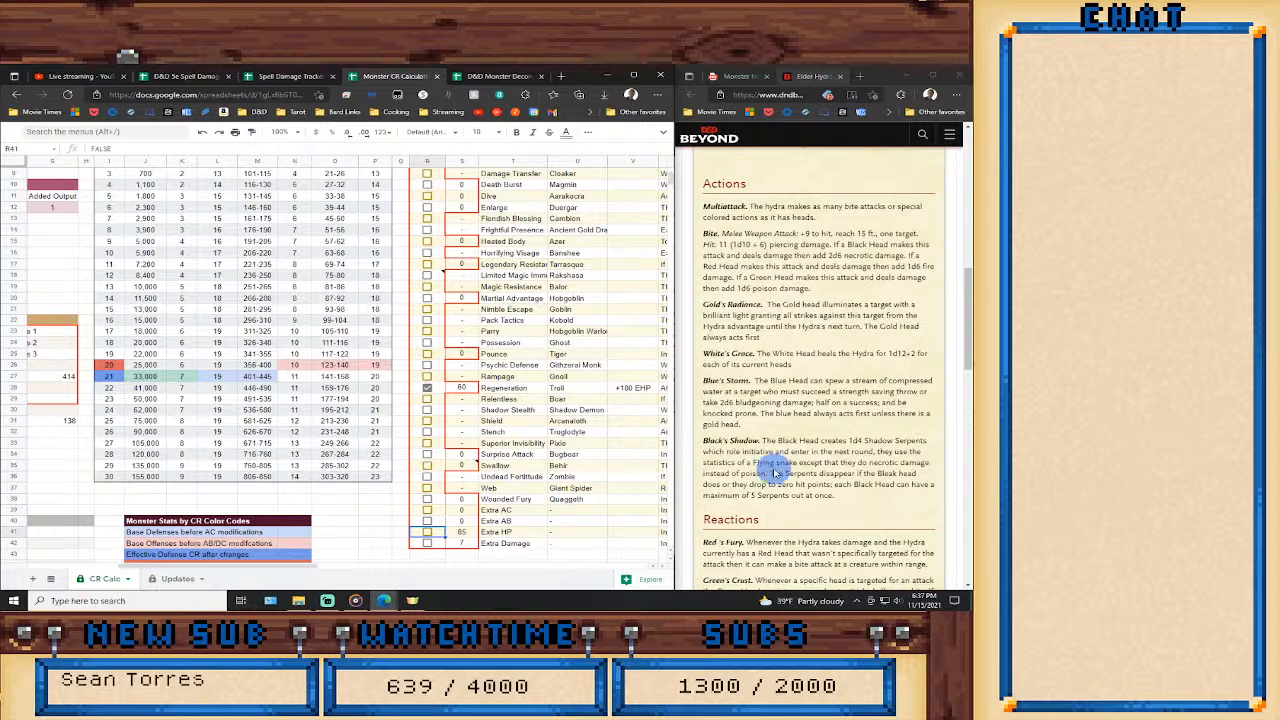
scroll(860, 458, "down", 2)
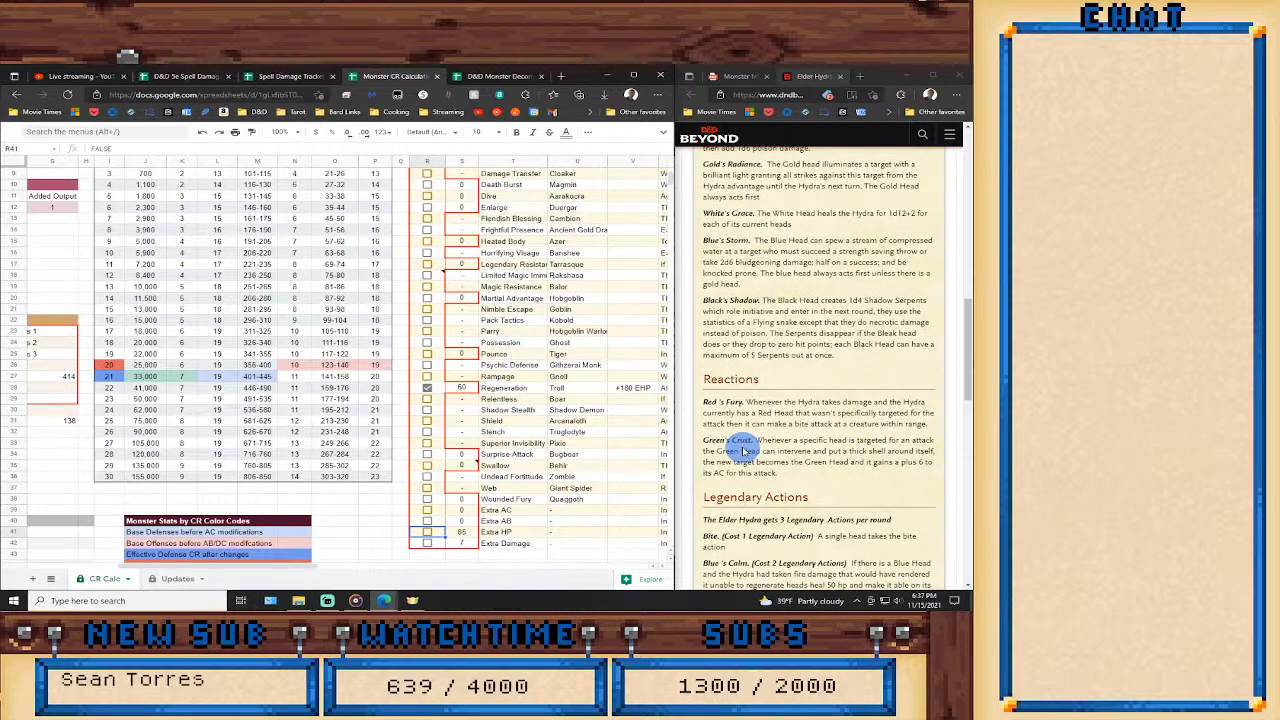
scroll(742, 450, "down", 2)
scroll(742, 452, "up", 5)
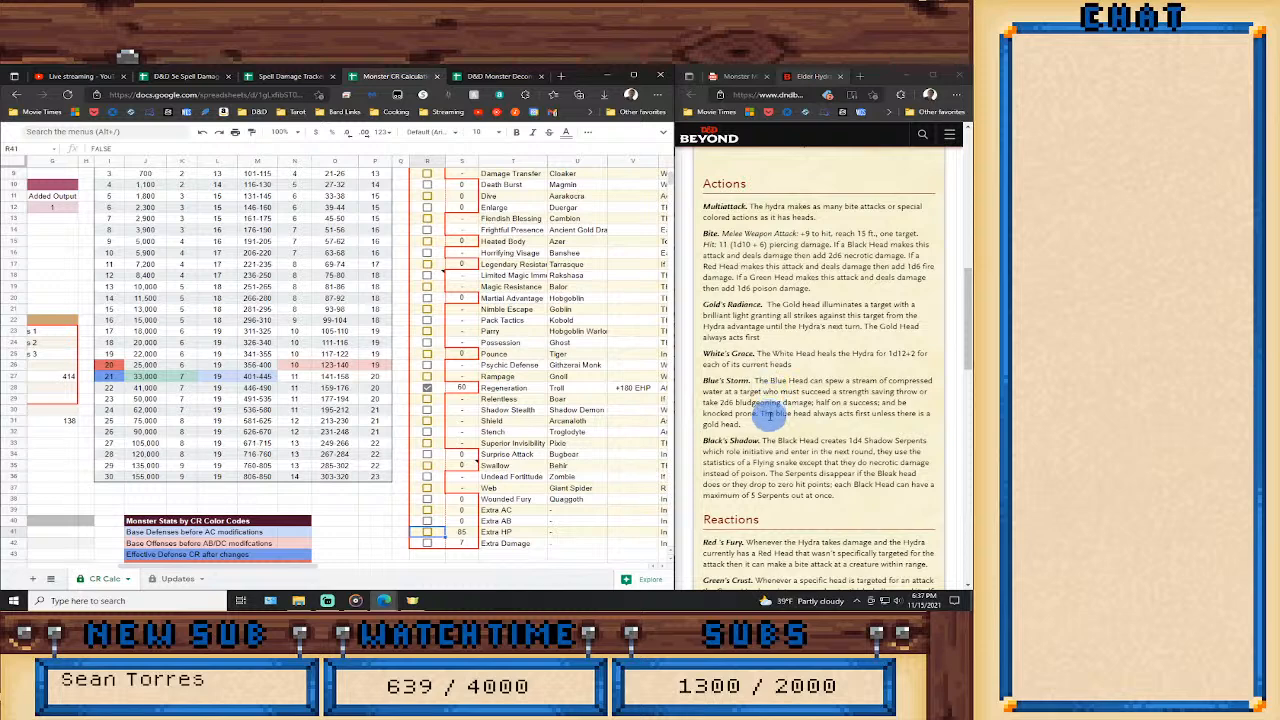
left_click(427, 543)
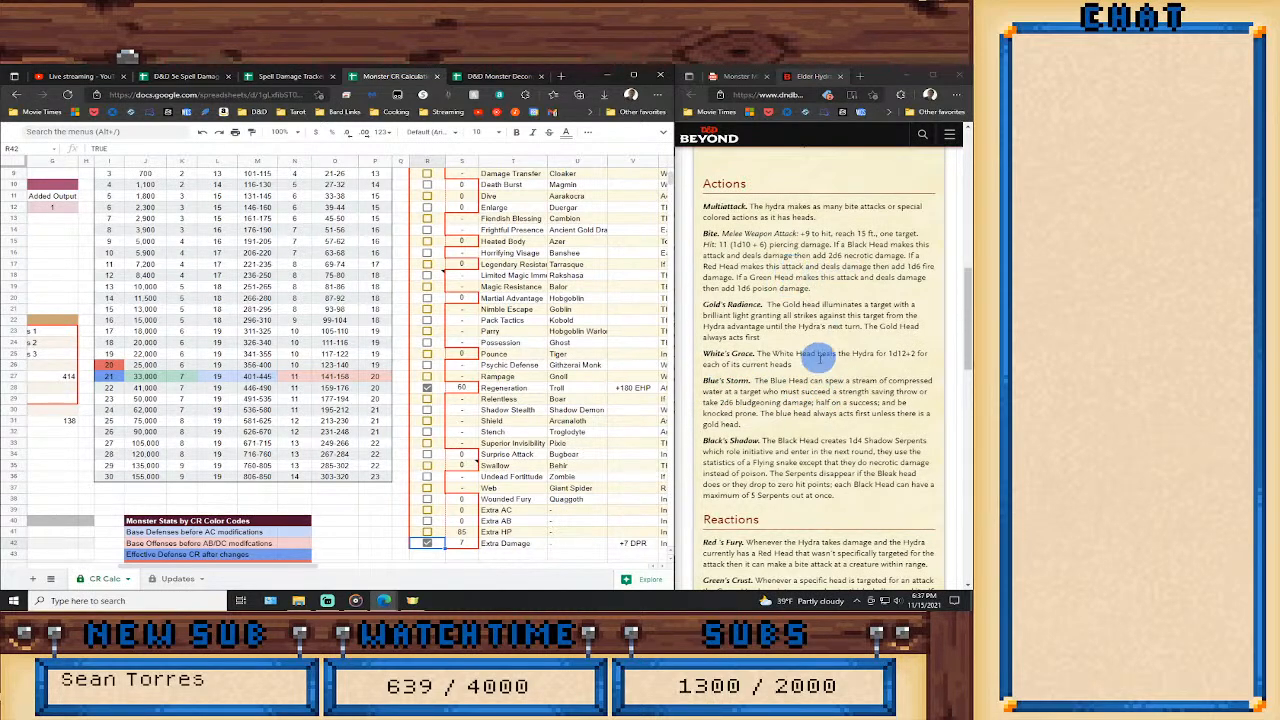
Check the hydra's legendary actions and enable the Extra HP feature with a value of 50 for the Blue's Calm healing.
scroll(818, 357, "down", 3)
scroll(785, 440, "down", 2)
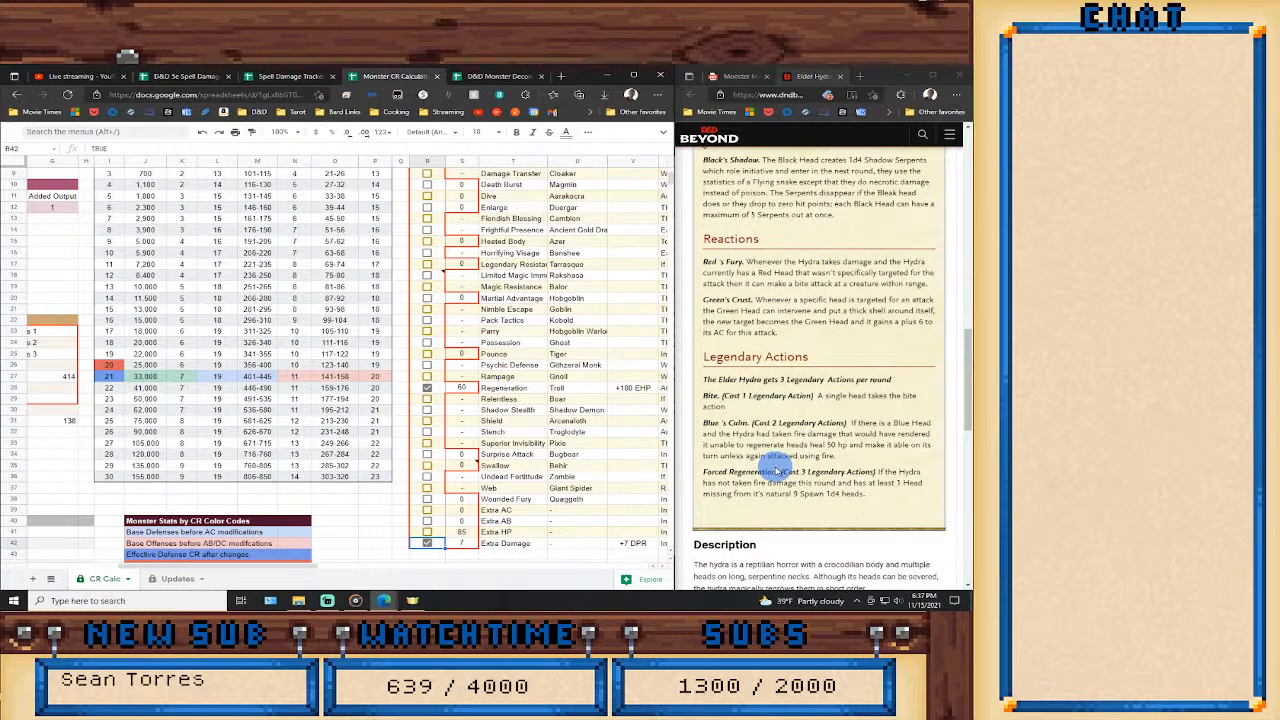
left_click(427, 532)
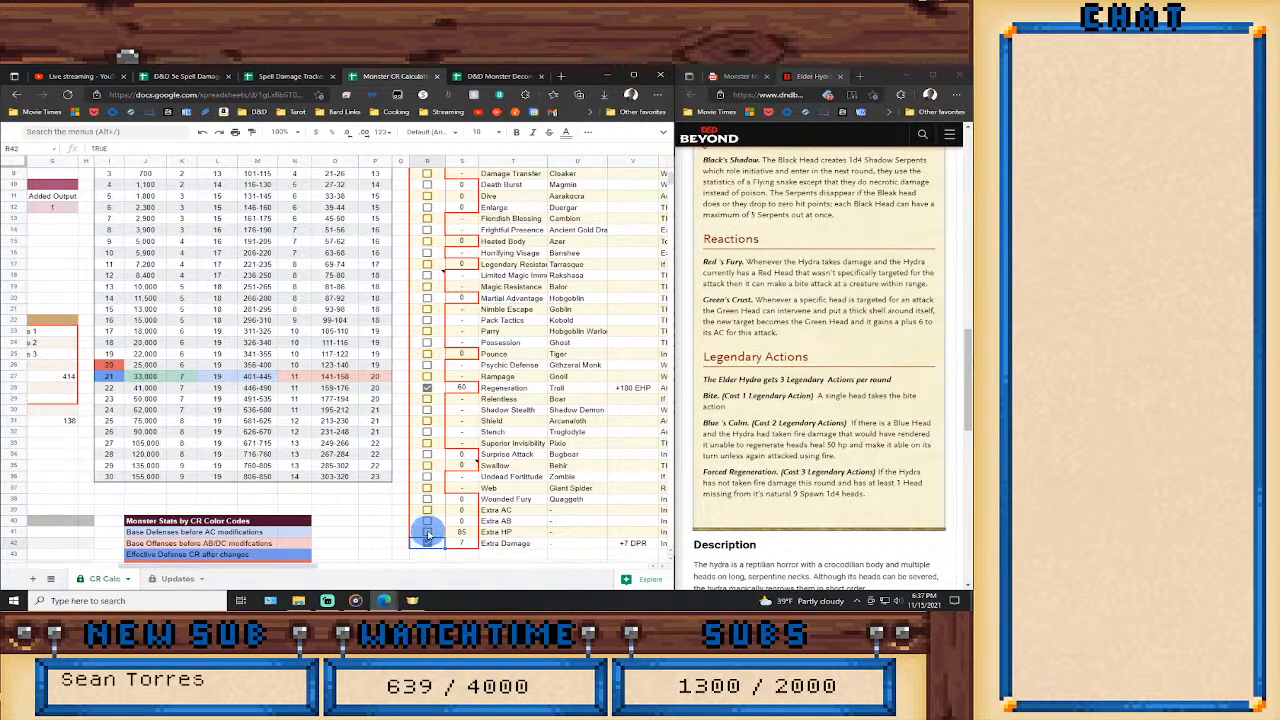
left_click(457, 537)
type("50")
key("Return")
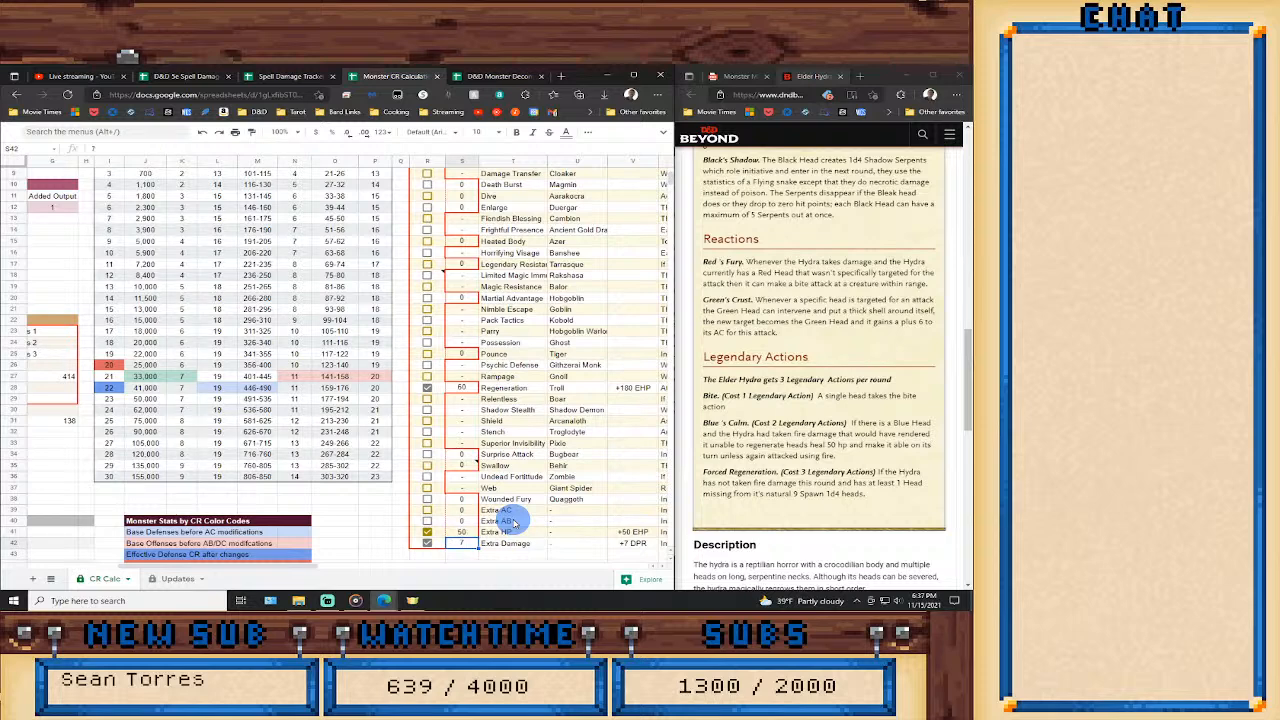
Turn off both the Extra Damage and Extra HP features.
left_click(429, 545)
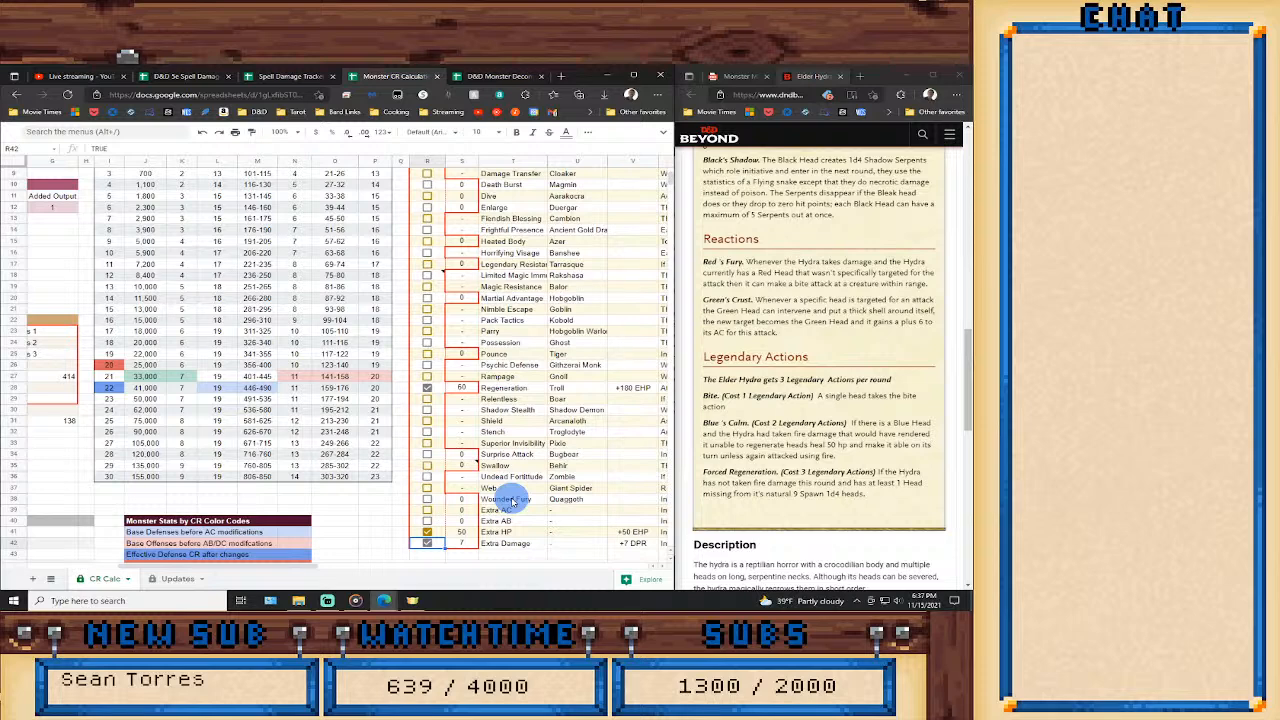
left_click(427, 532)
Enable the Blood Frenzy feature briefly to test its effect on the CR table, and turn it back off.
scroll(560, 505, "up", 3)
scroll(514, 488, "up", 1)
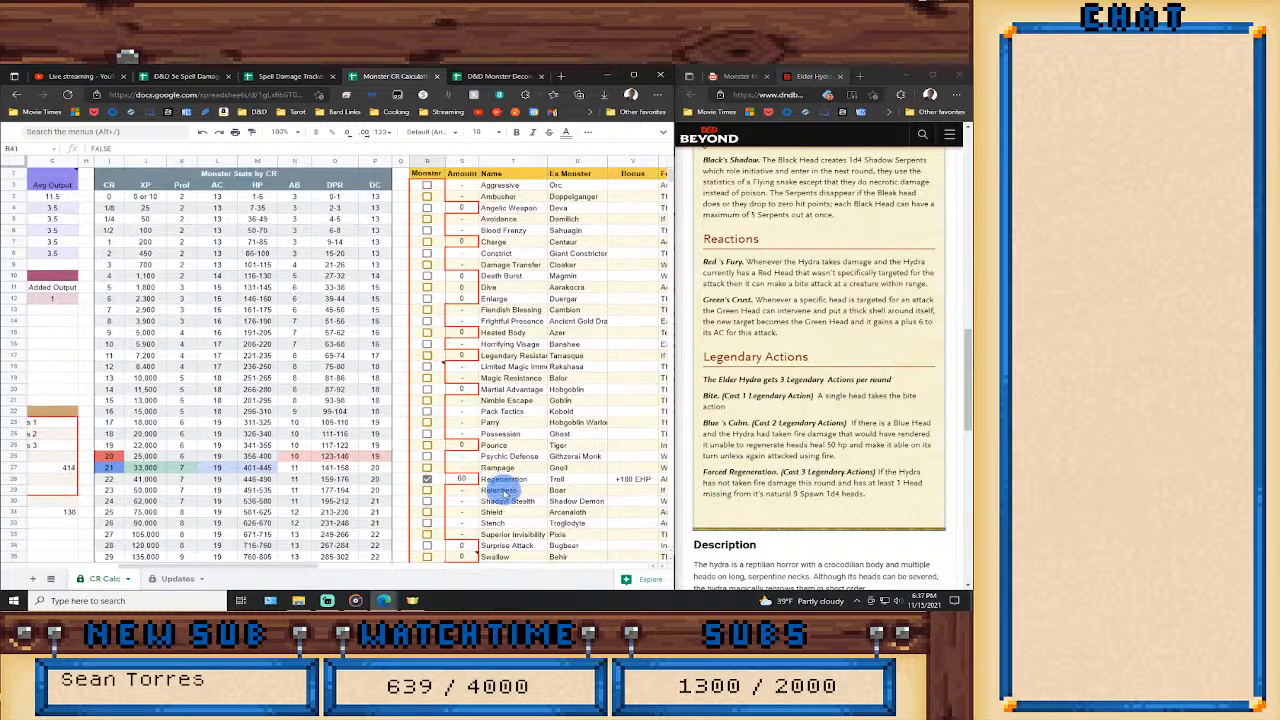
scroll(800, 465, "up", 5)
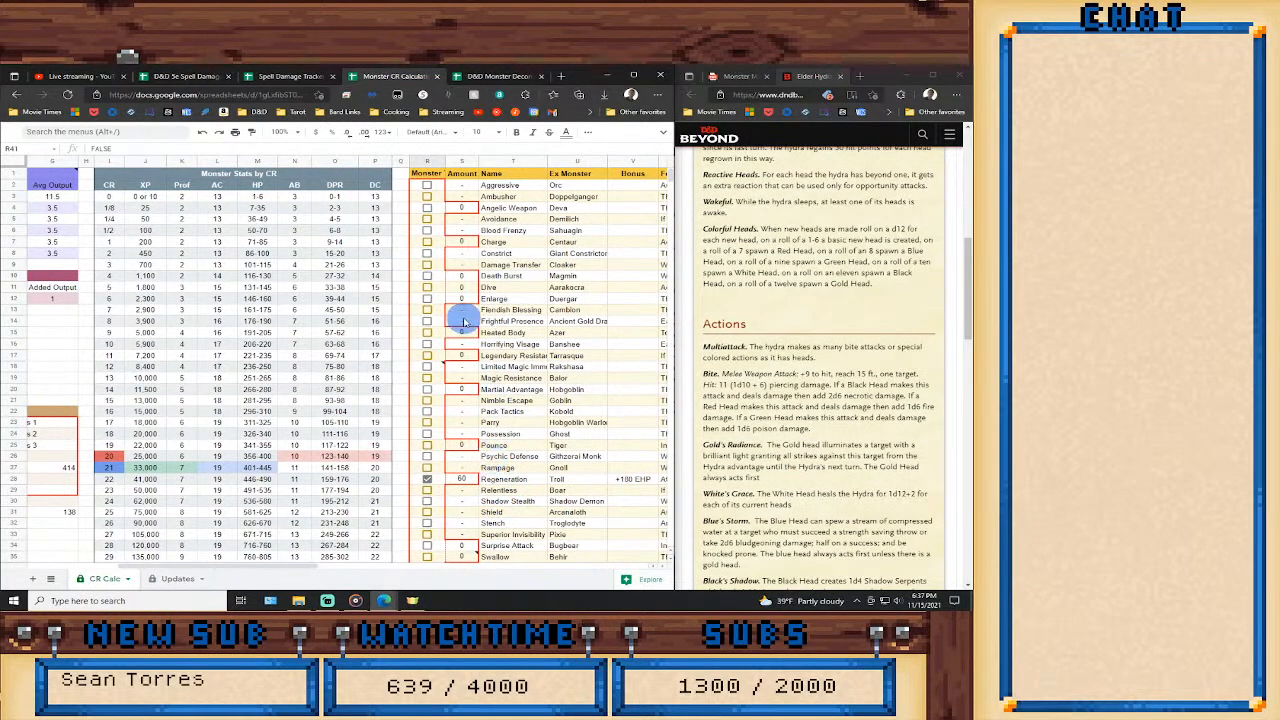
left_click(428, 231)
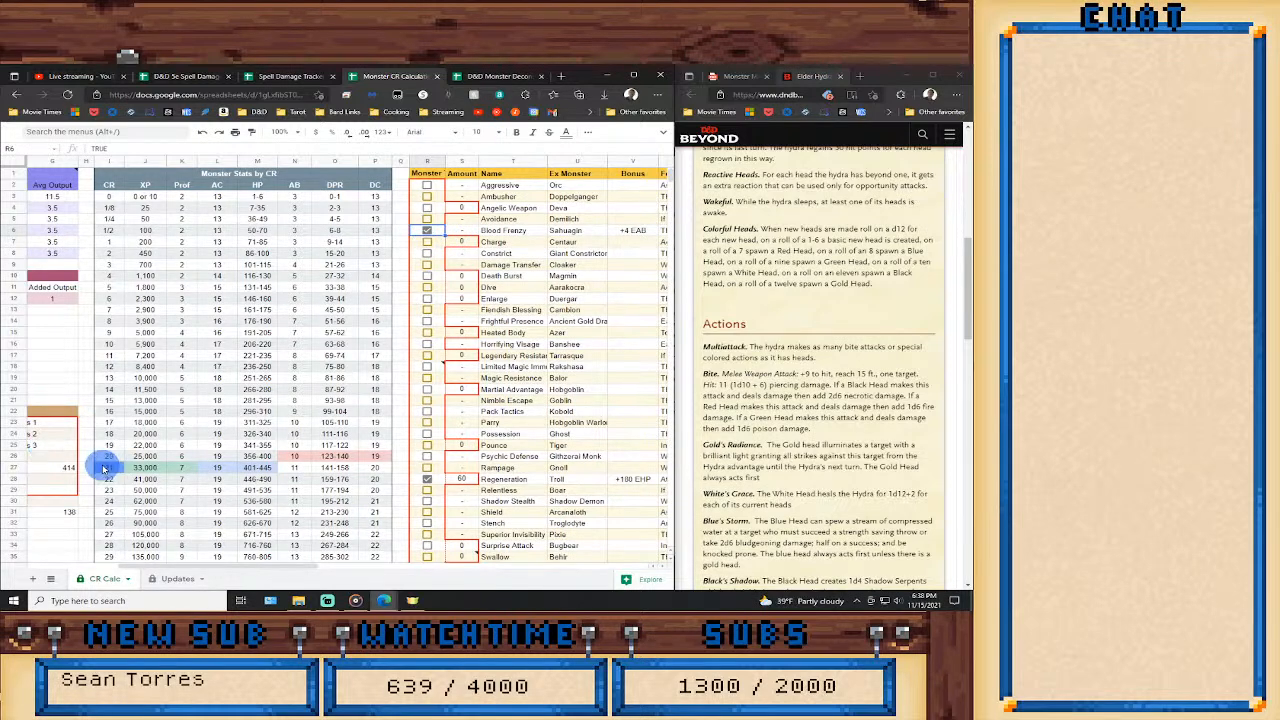
left_click(428, 231)
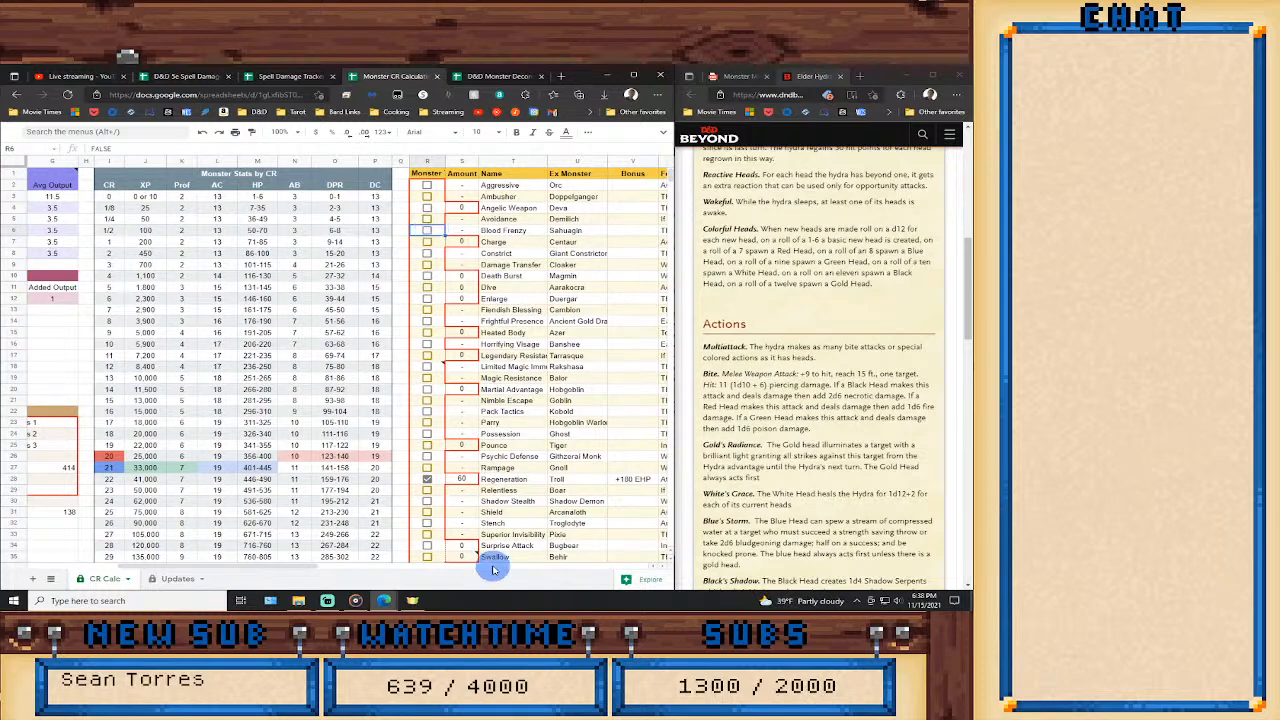
Examine the Elder Hydra's traits, actions, reactions and legendary actions in the stat block for anything else affecting its CR.
mouse_move(588, 553)
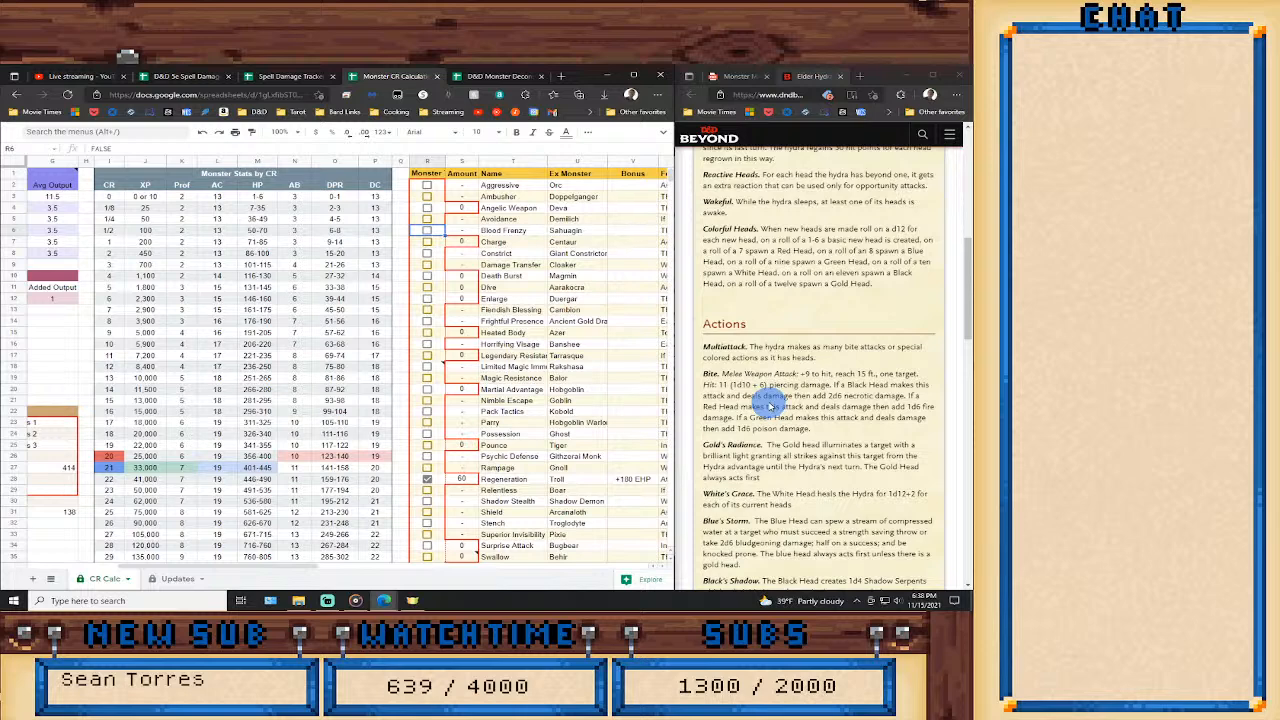
scroll(787, 456, "down", 1)
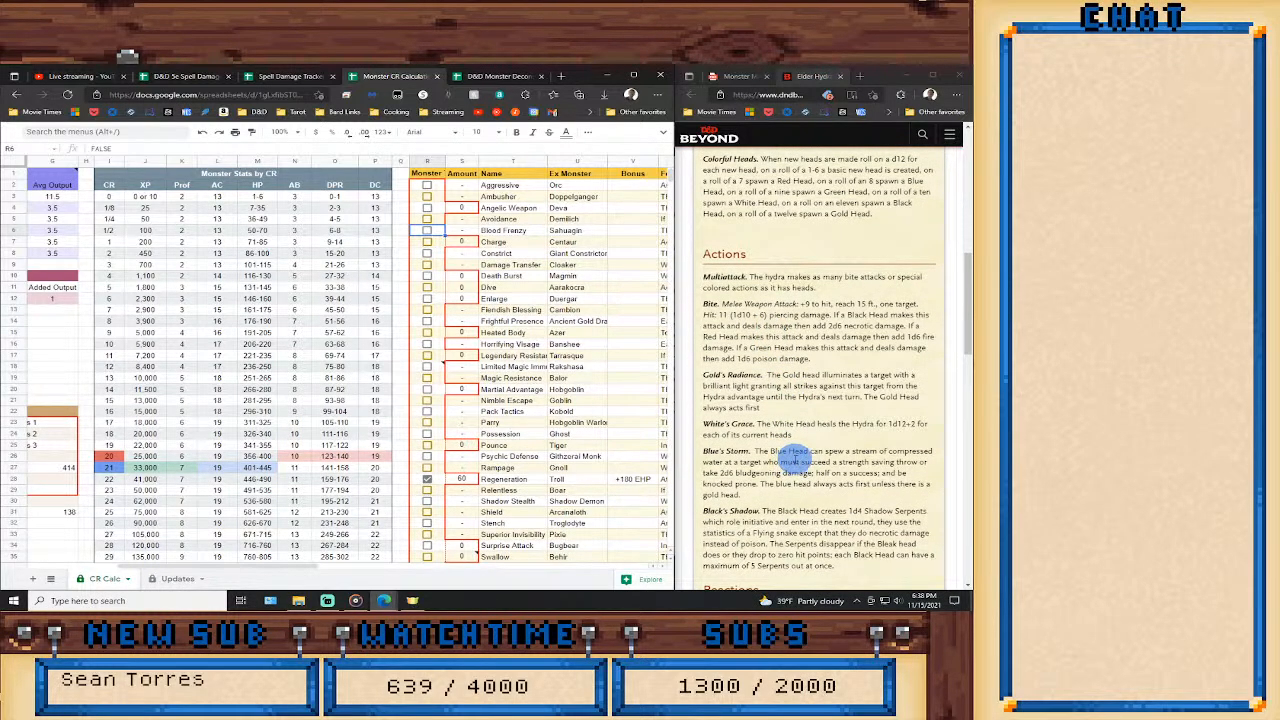
scroll(790, 458, "down", 2)
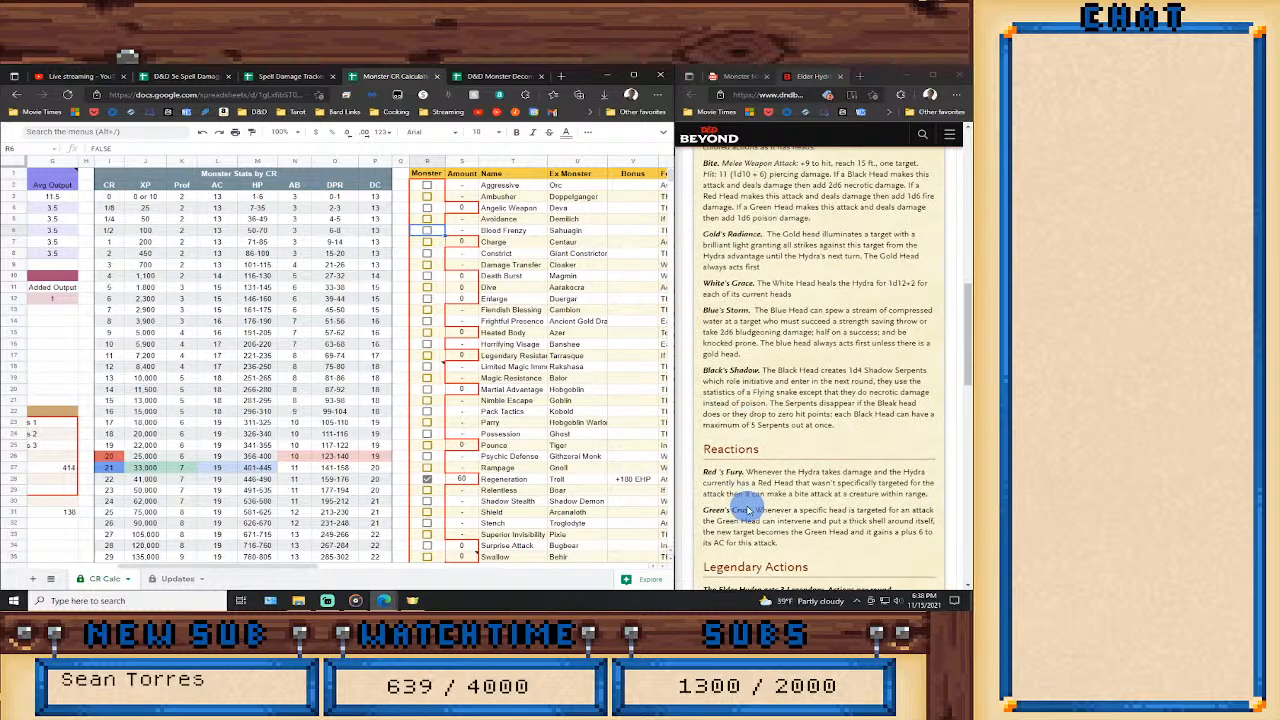
scroll(742, 511, "down", 2)
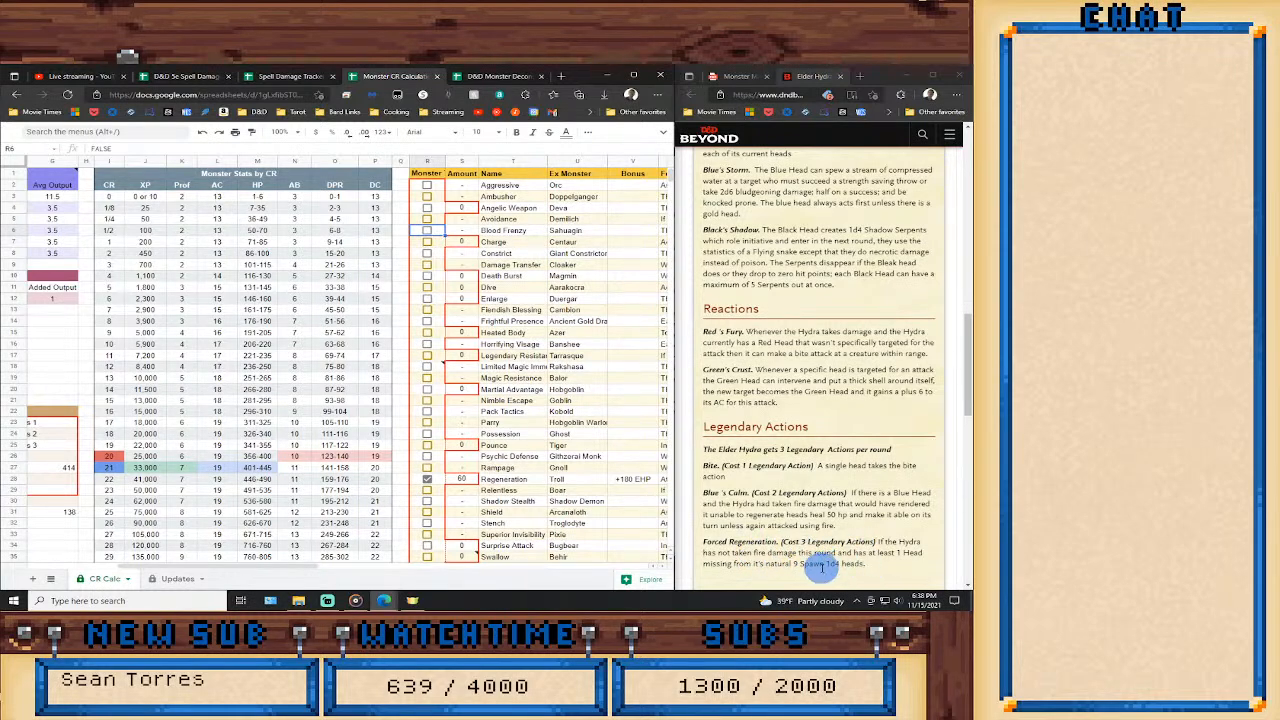
scroll(845, 552, "up", 3)
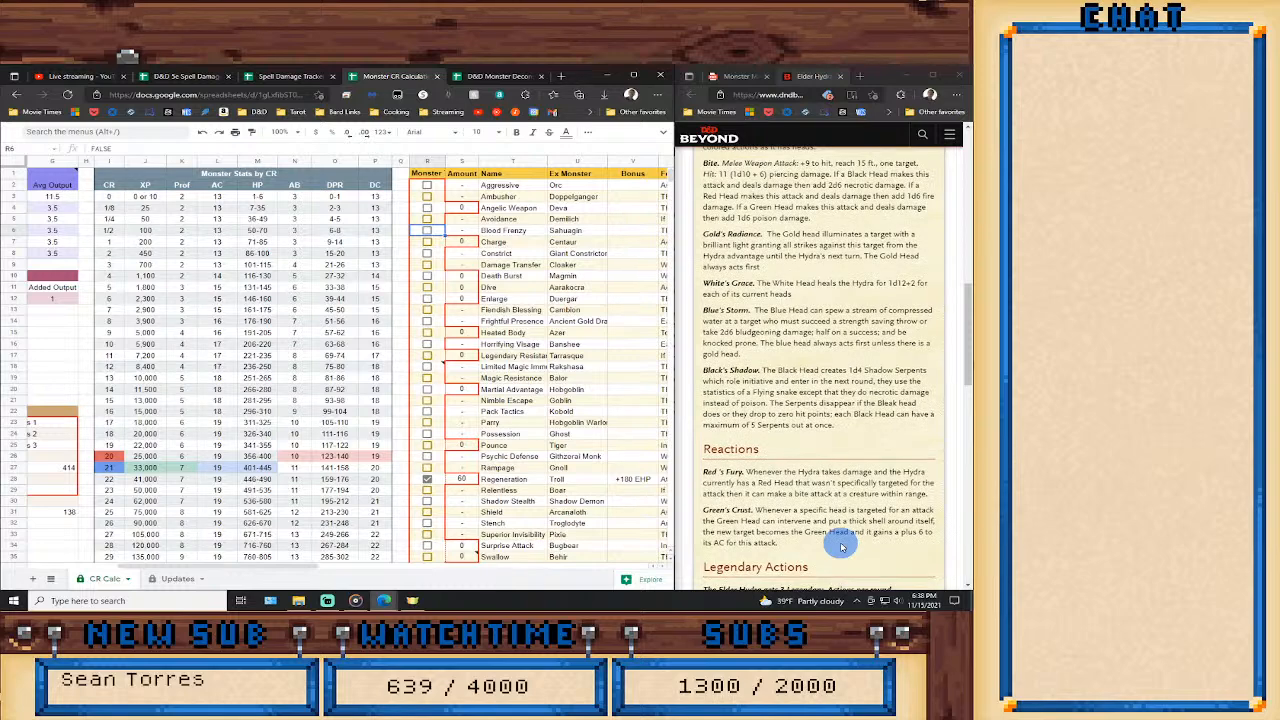
scroll(841, 546, "up", 2)
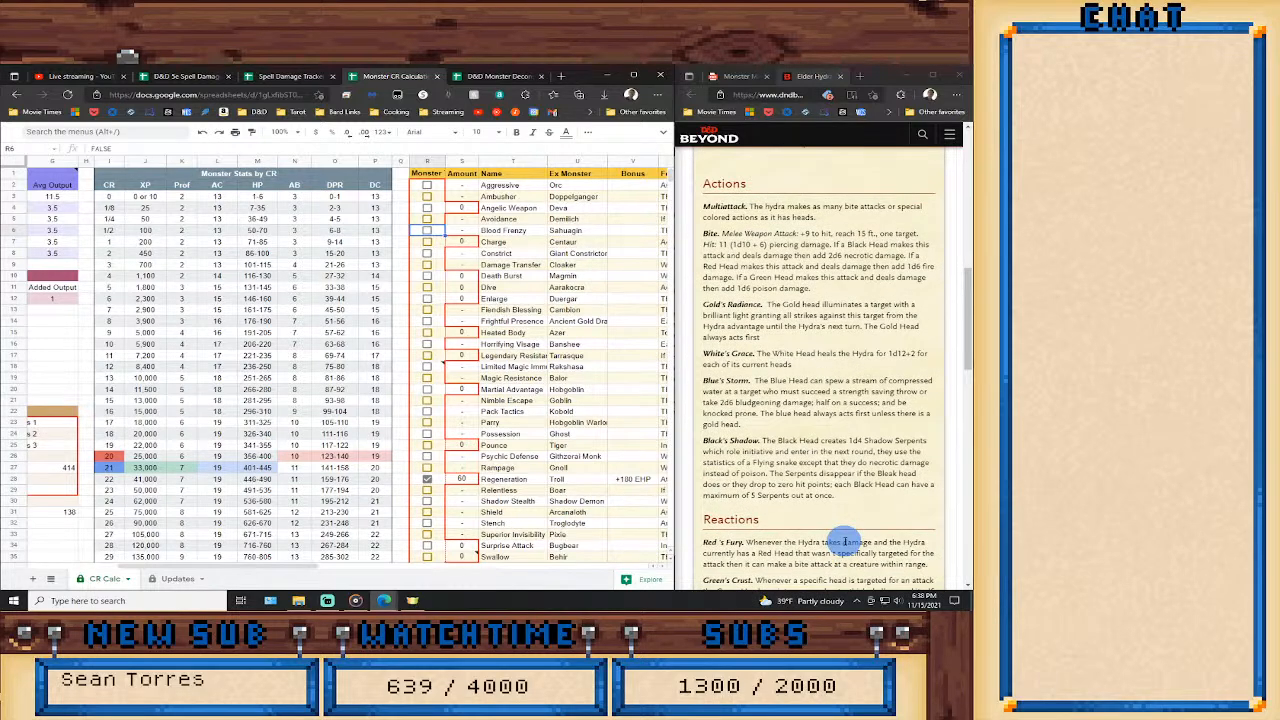
scroll(845, 541, "up", 2)
scroll(850, 540, "down", 2)
scroll(855, 532, "down", 5)
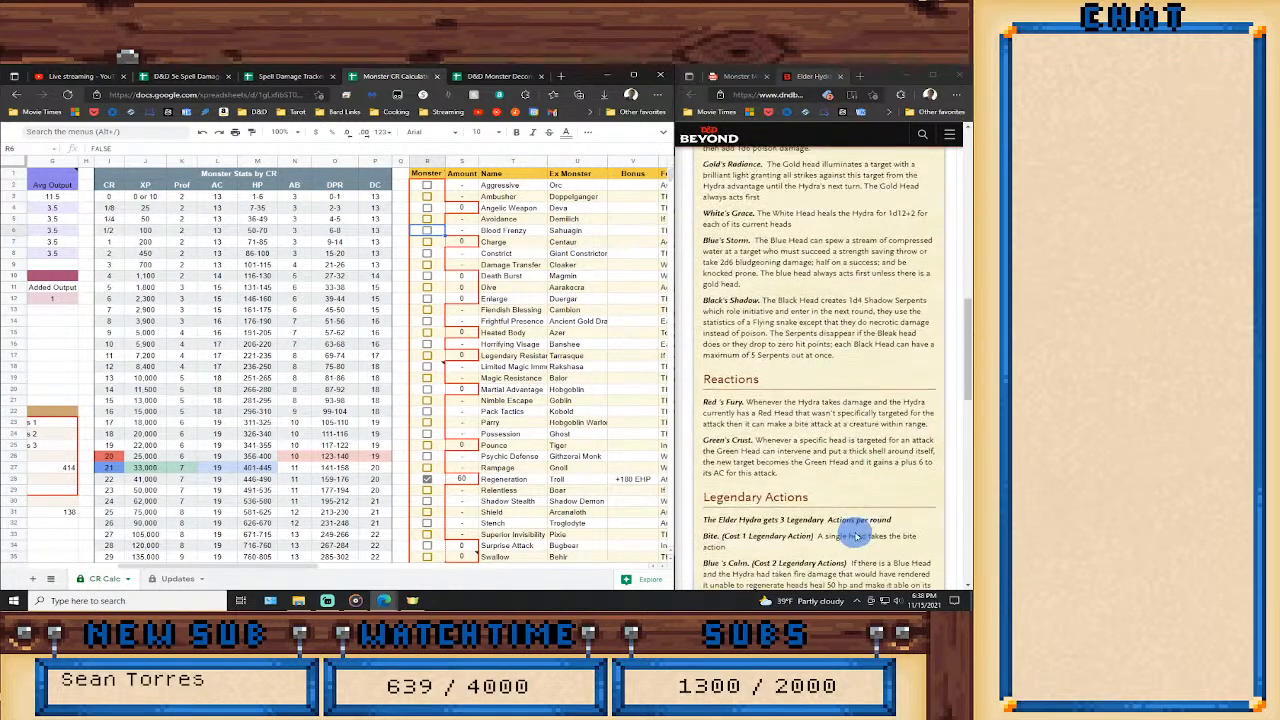
scroll(857, 532, "up", 4)
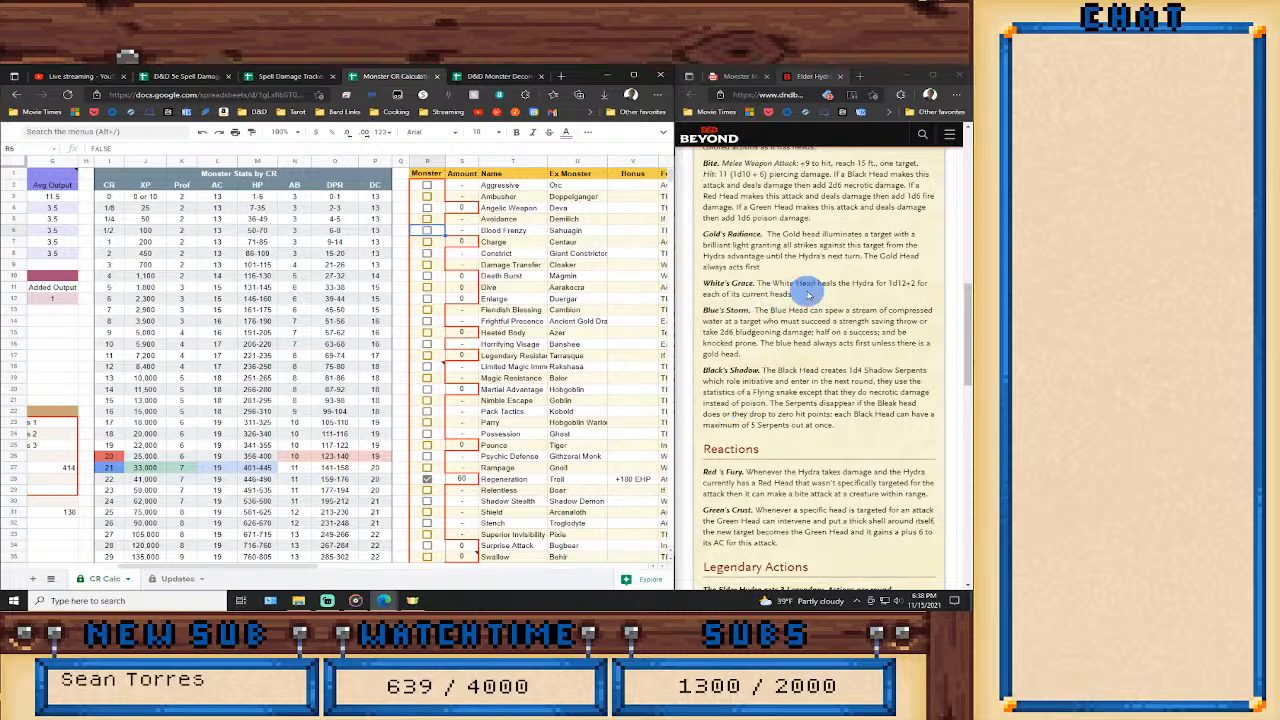
scroll(780, 330, "up", 7)
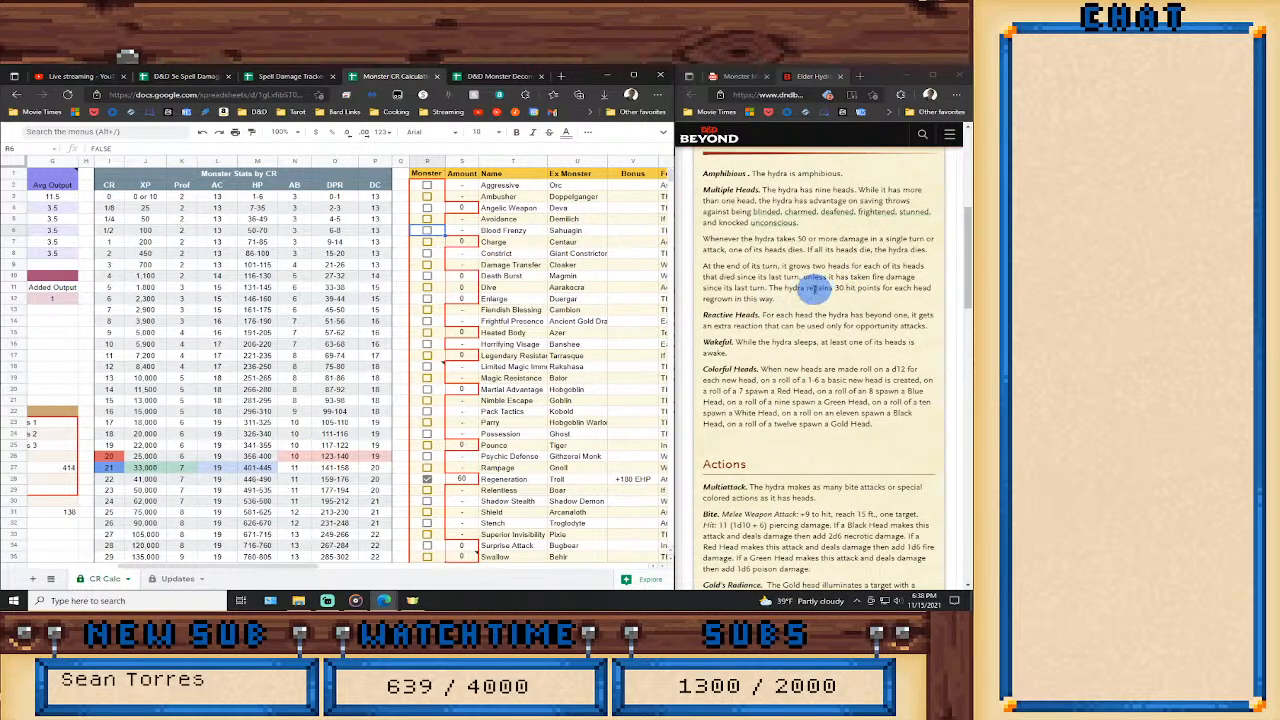
scroll(803, 378, "down", 7)
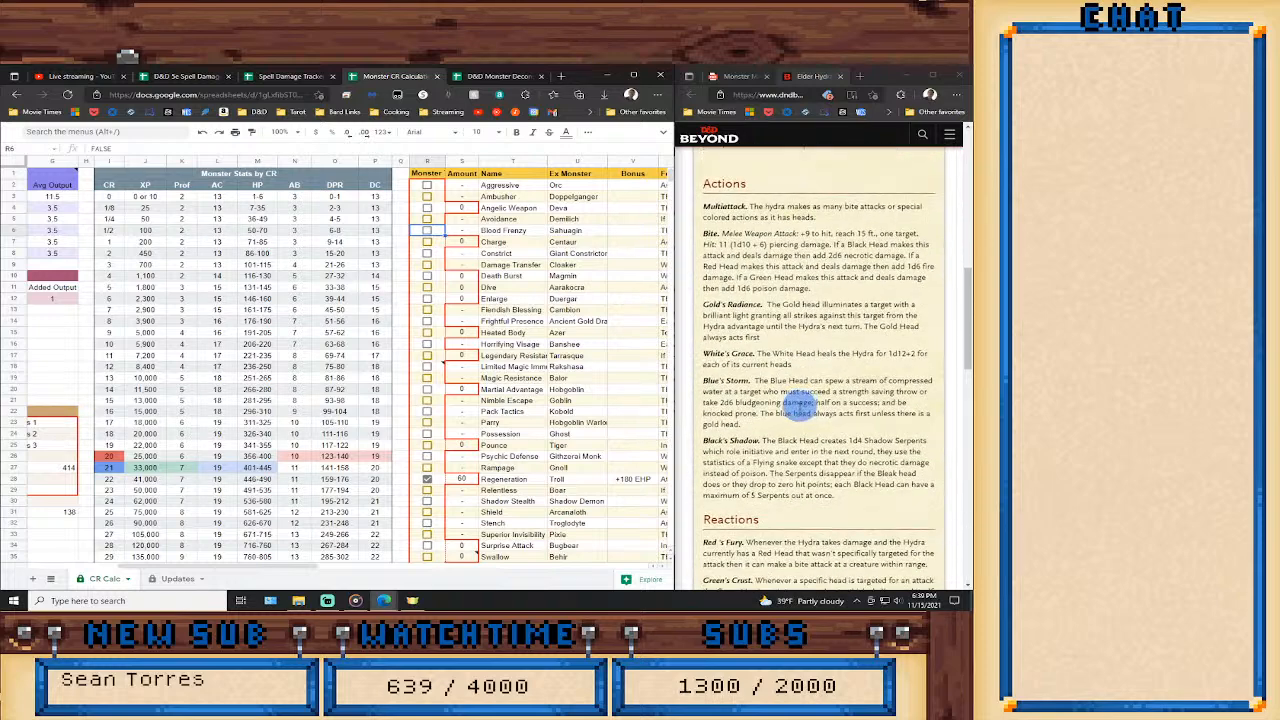
scroll(787, 419, "down", 2)
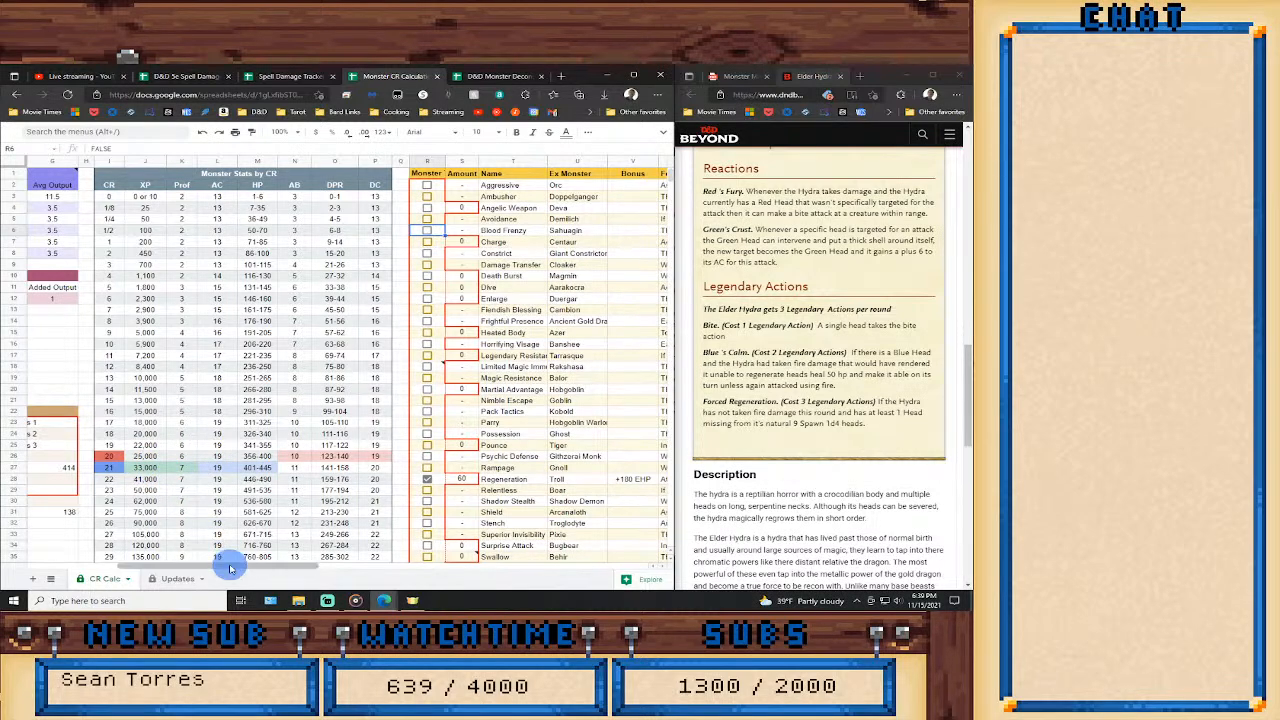
Link the Critical Damage Calculator's DPR to the Multiattack value in the Combat Workspace.
left_click_drag(228, 565, 121, 570)
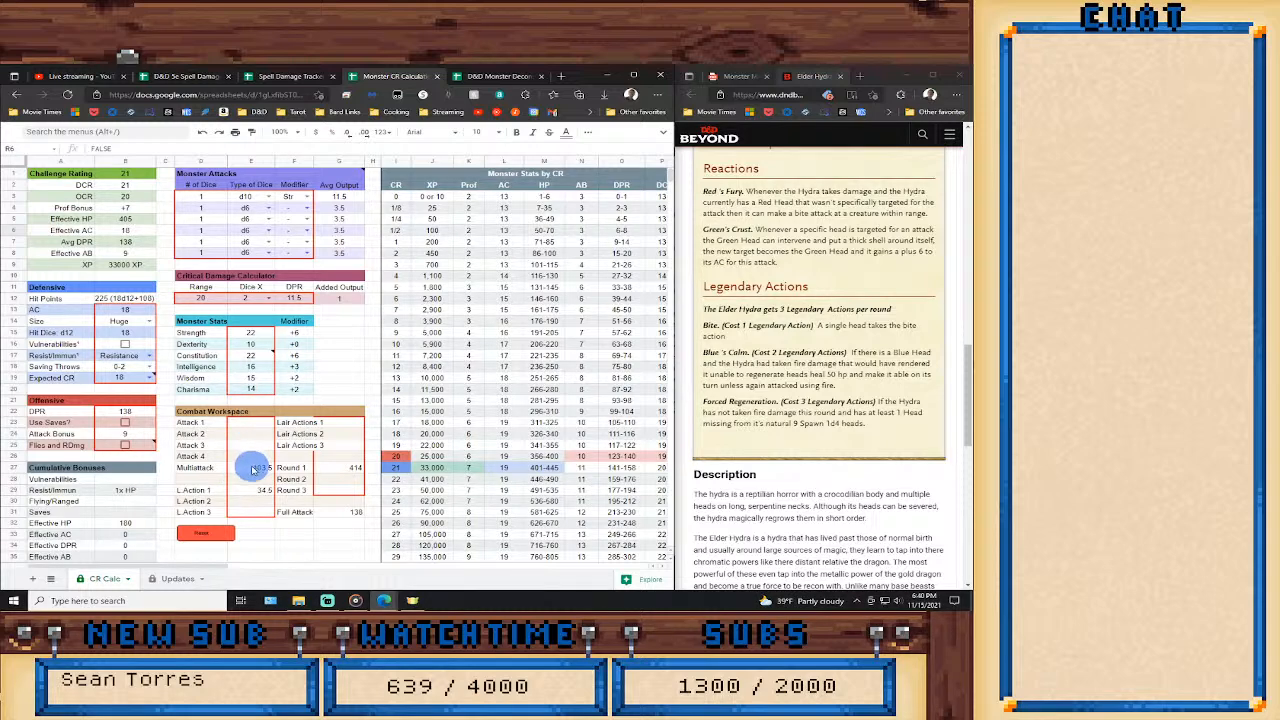
left_click(295, 299)
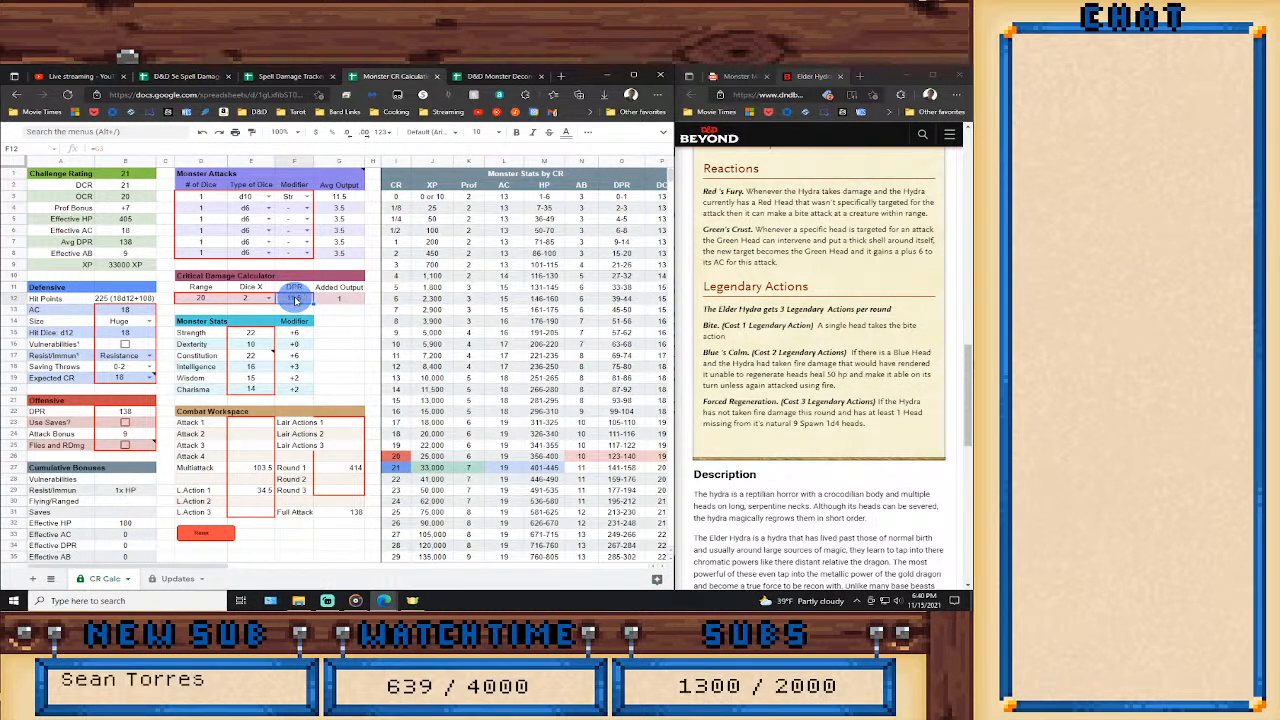
type("=")
left_click(248, 472)
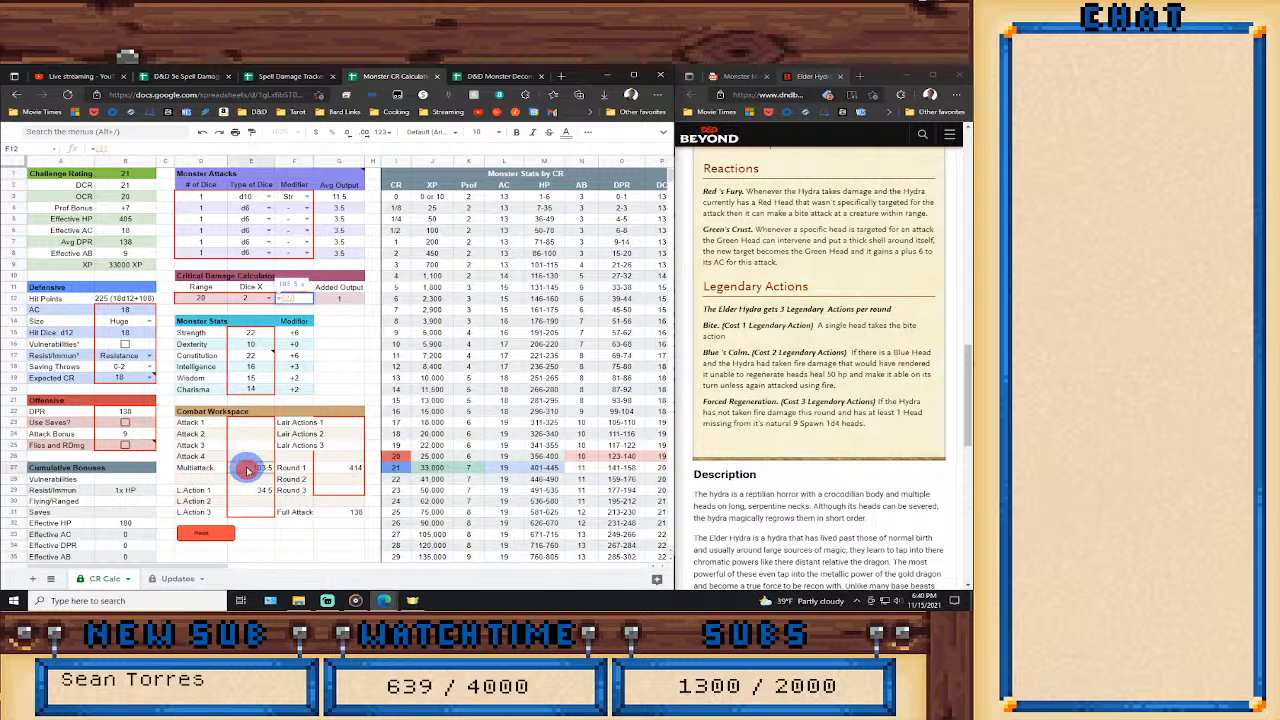
key("Return")
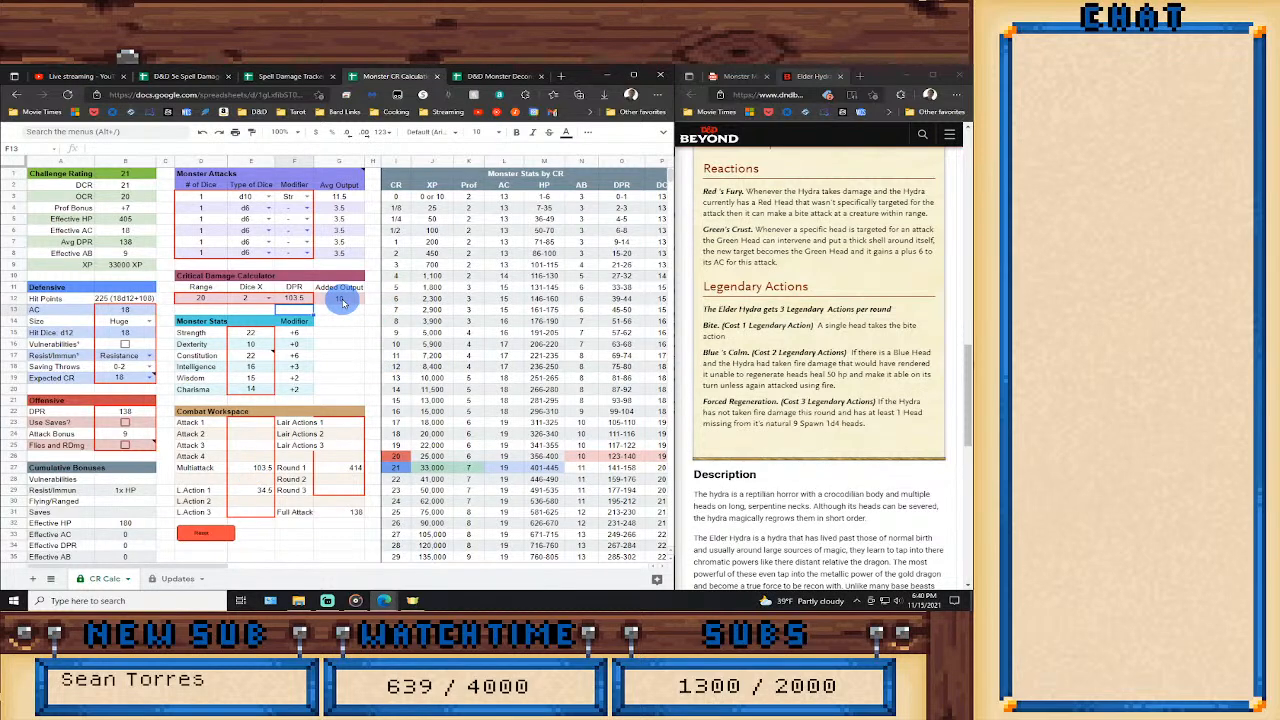
Try adding extra damage to the Multiattack formula in the Combat Workspace to raise it to 193.5.
left_click(262, 468)
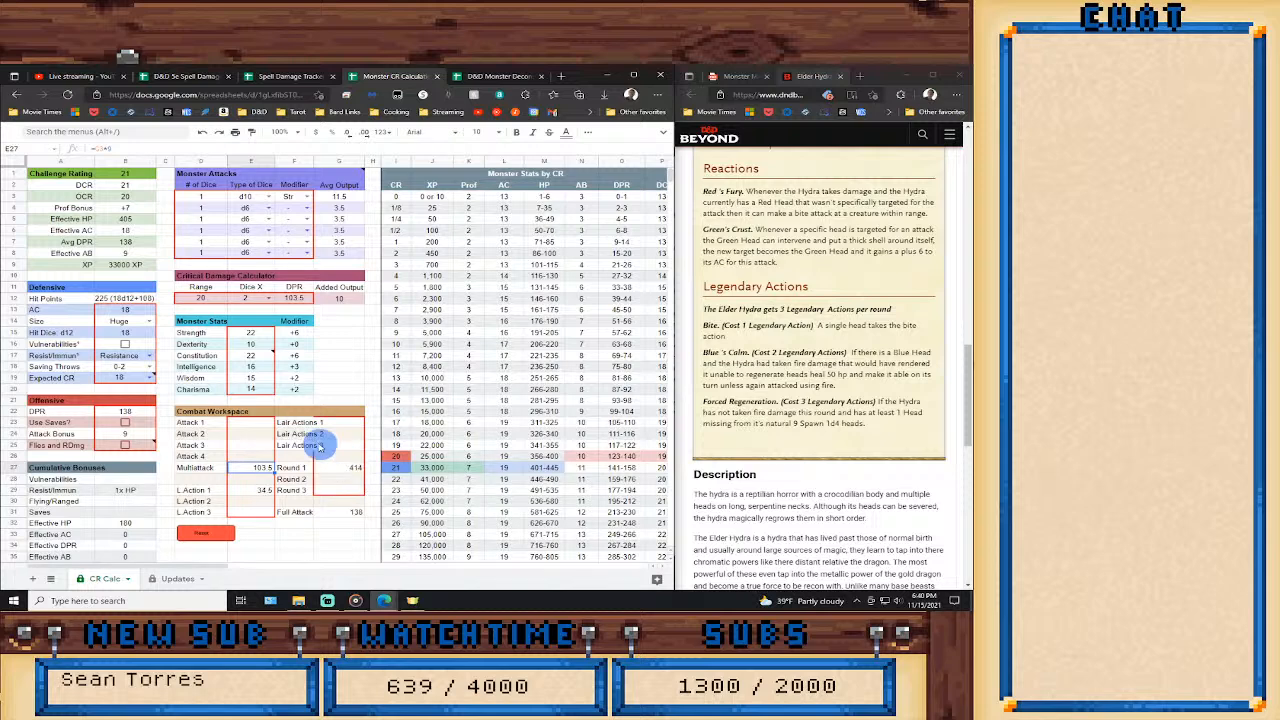
left_click(121, 149)
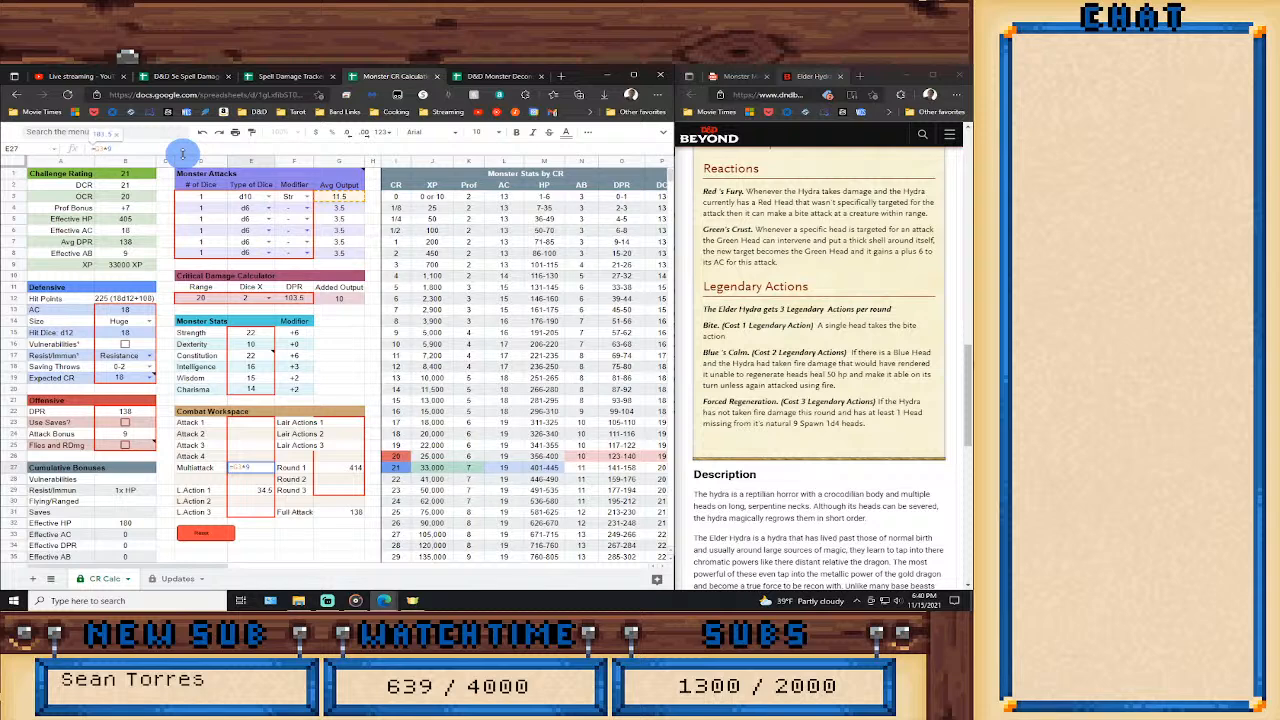
type("+(")
key("BackSpace")
key("Right")
type("+108)")
key("Return")
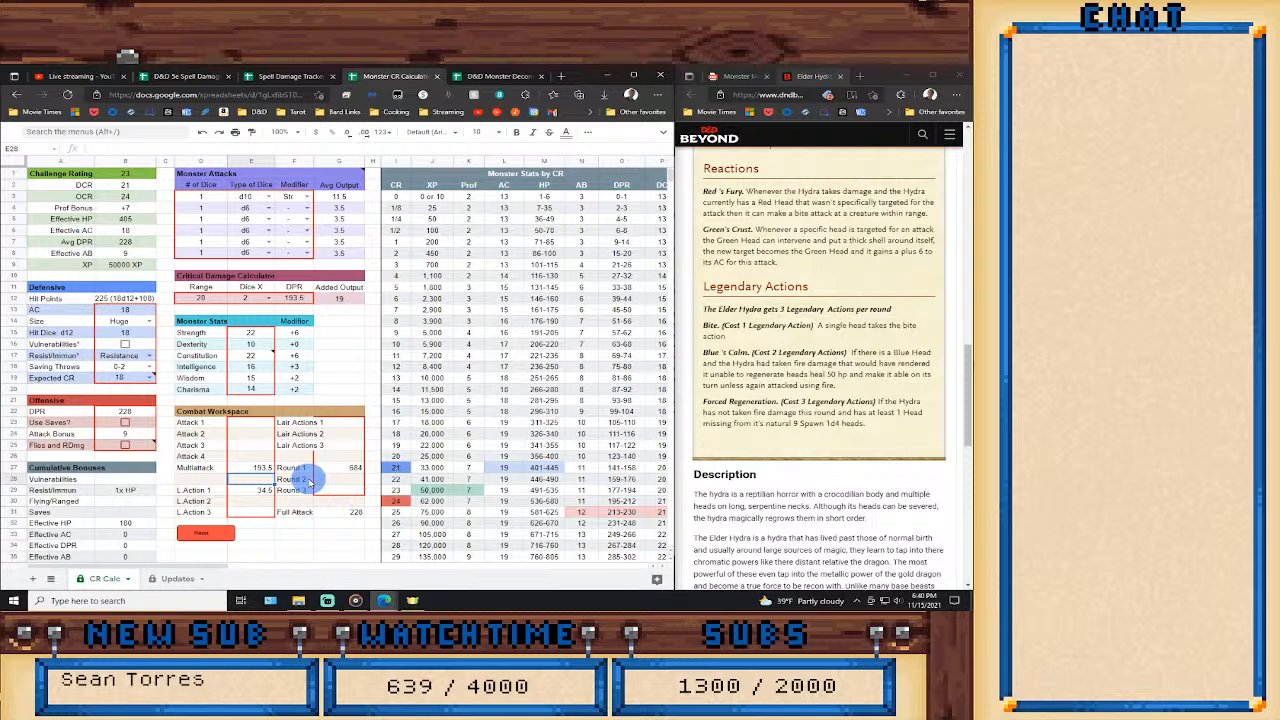
Undo the Multiattack formula change and inspect the Round 1 formula in the Combat Workspace.
key("ctrl+z")
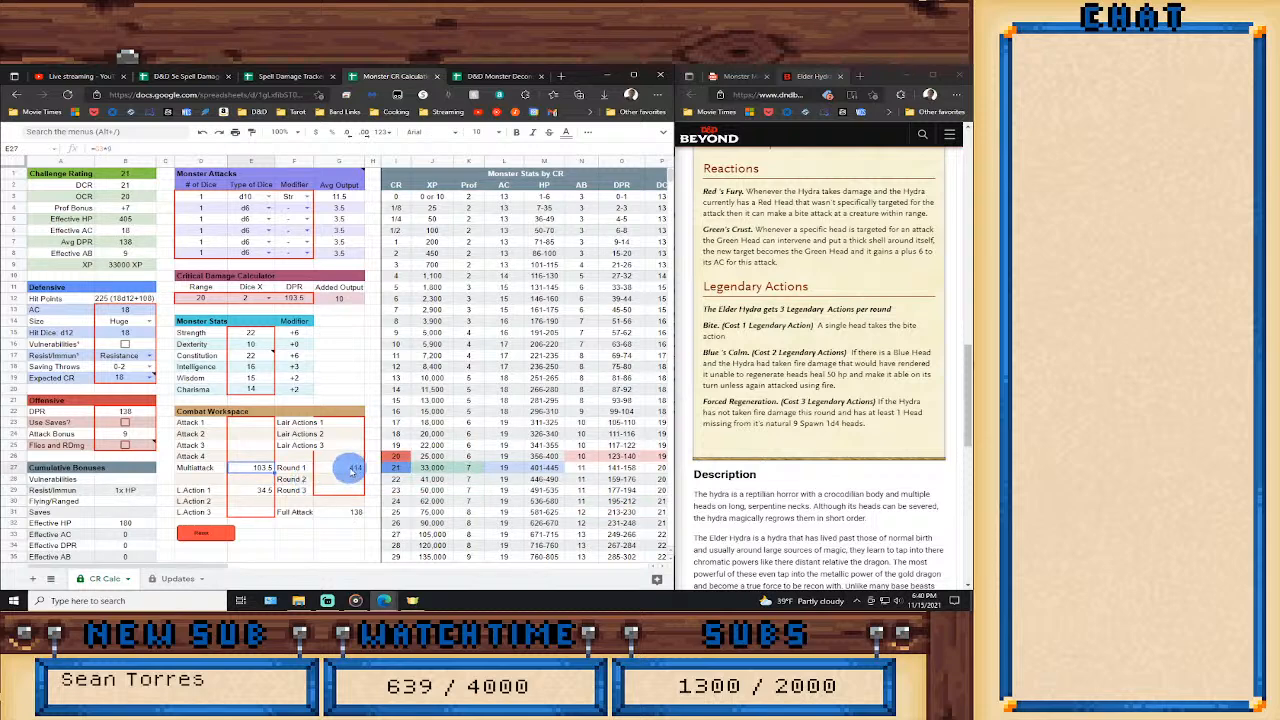
left_click(351, 470)
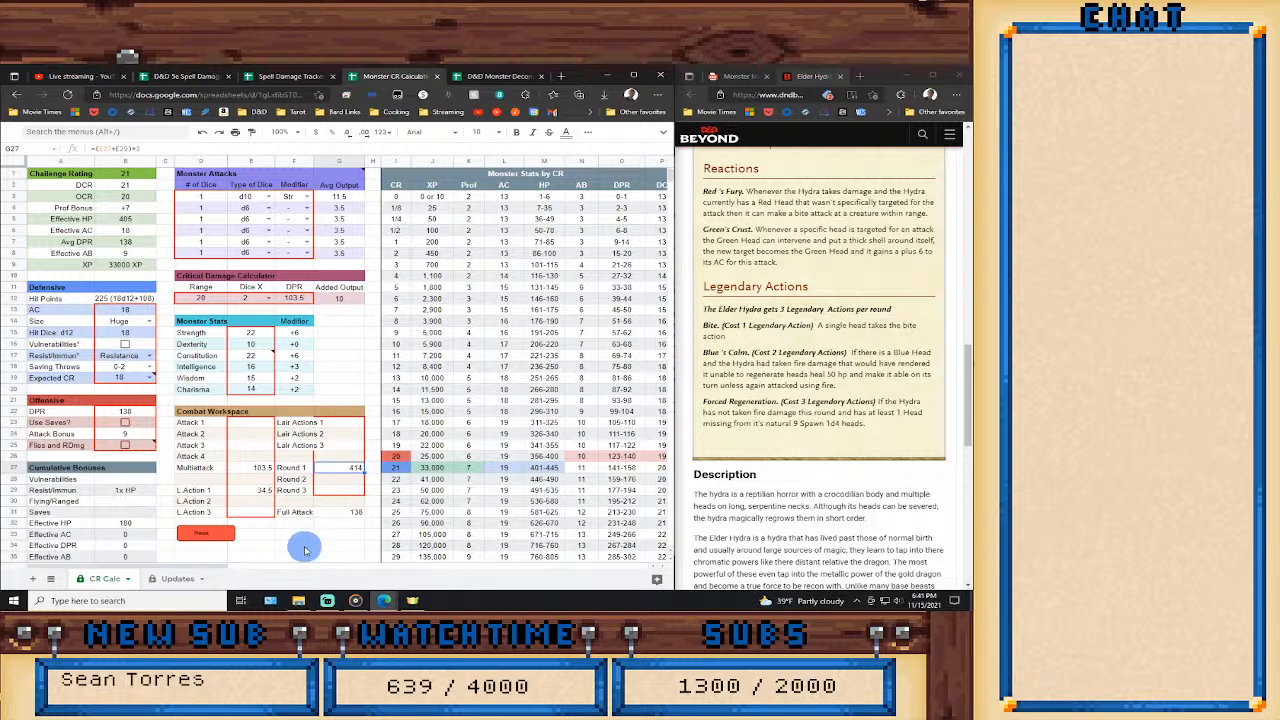
Set the Critical Damage Calculator's DPR to the sum of the Multiattack and L. Action 1 values from the Combat Workspace.
left_click(298, 299)
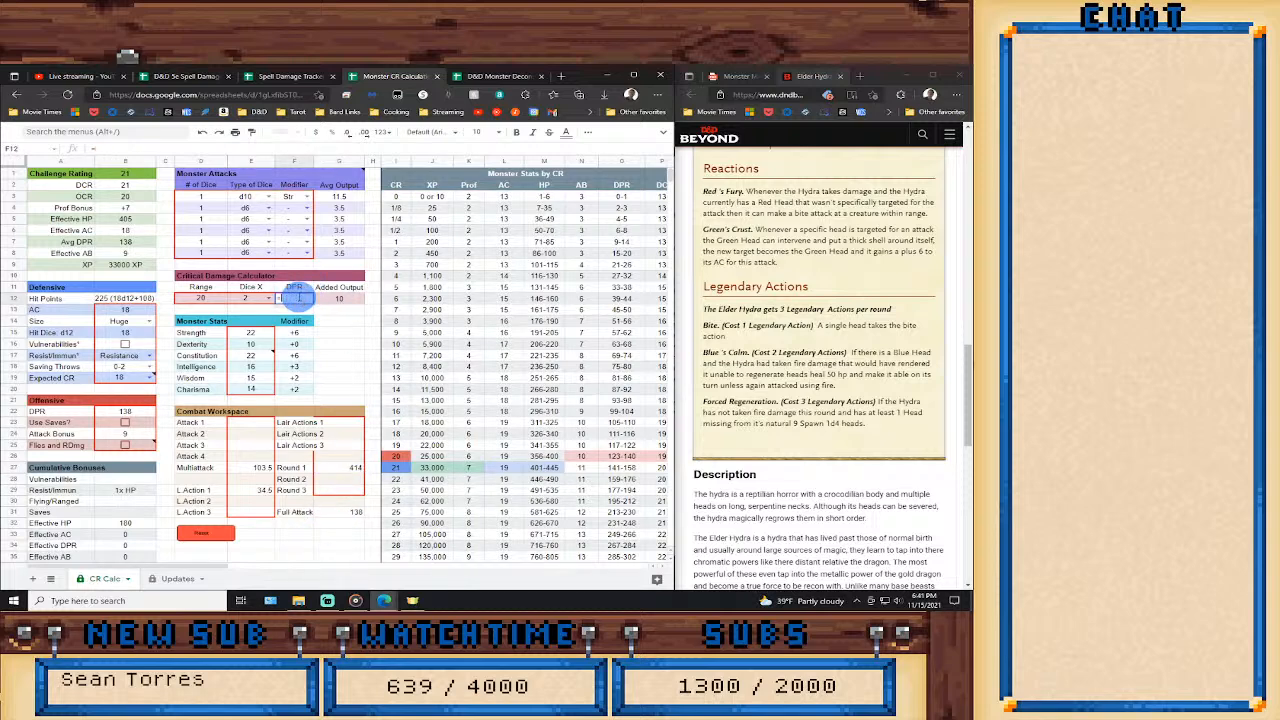
type("=")
left_click(259, 468)
type("+")
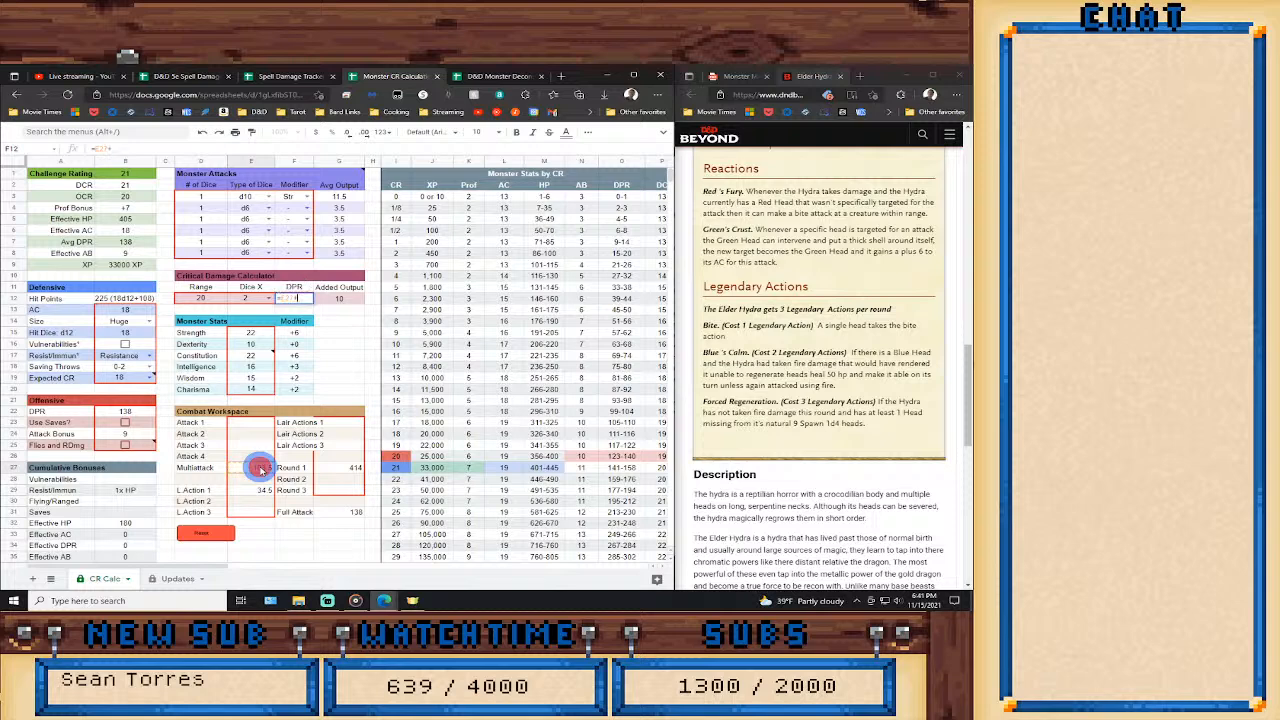
left_click(250, 492)
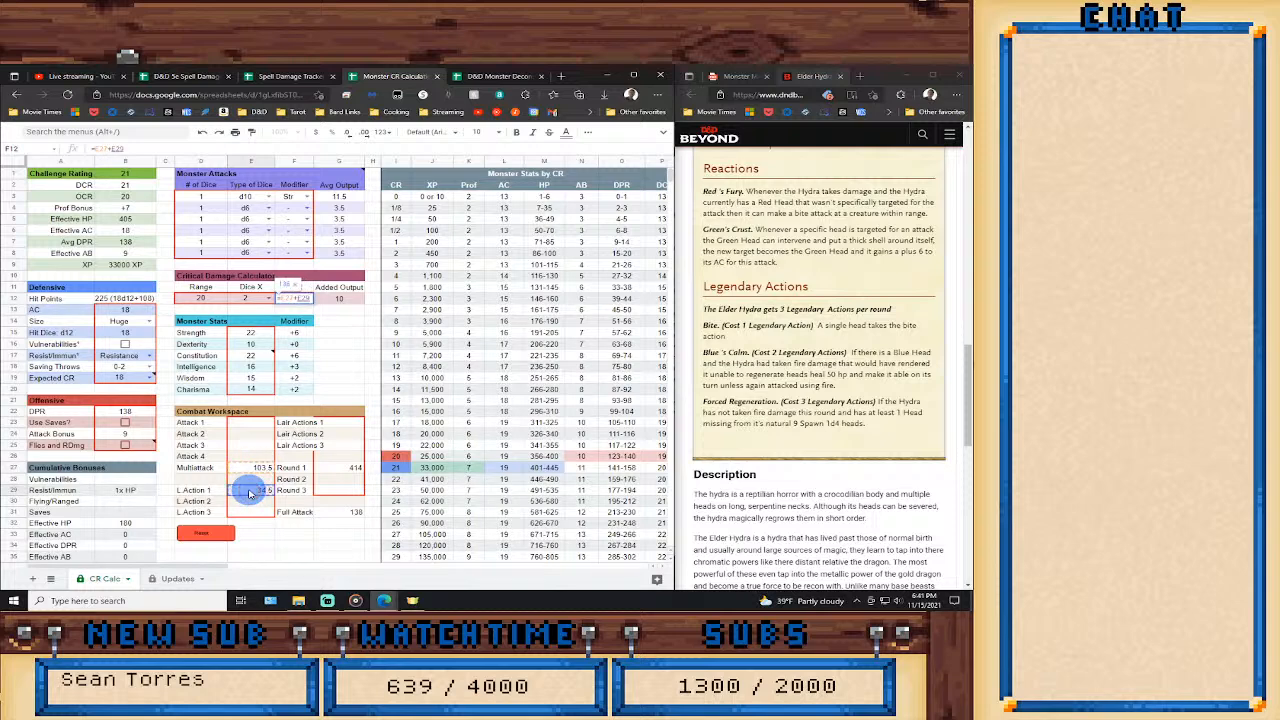
key("Return")
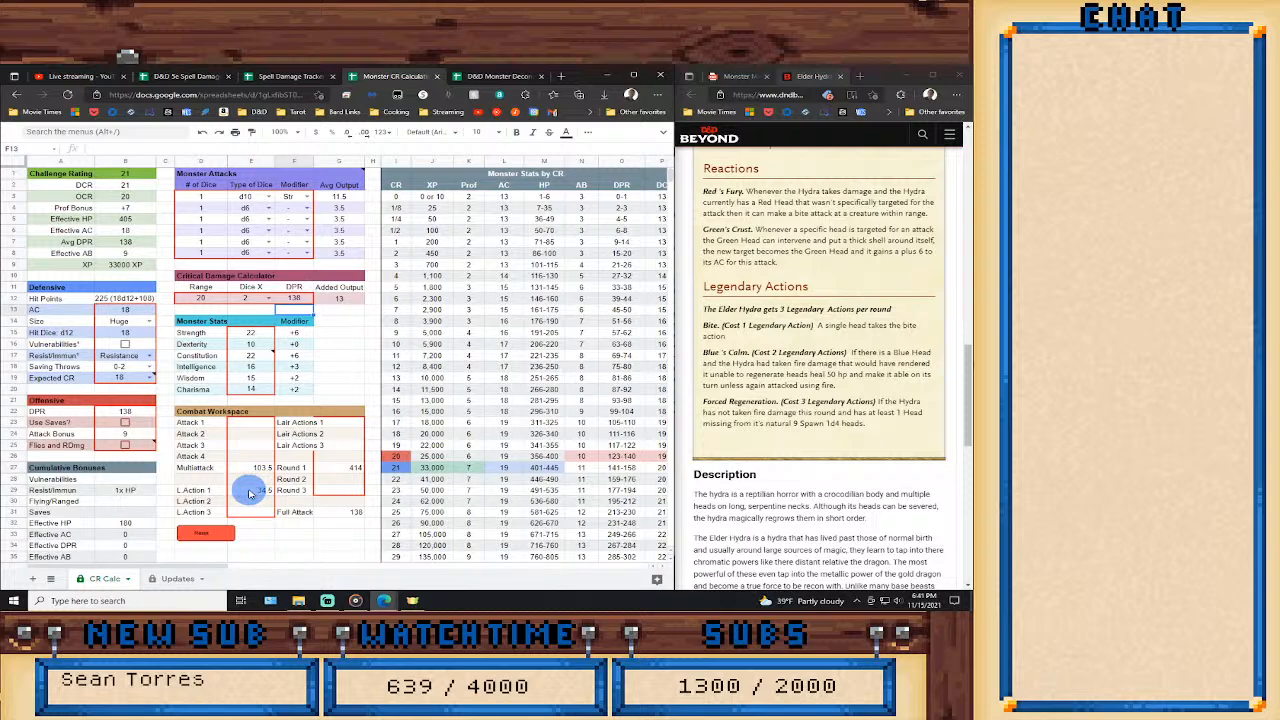
Change the Multiattack formula in the Combat Workspace to add 13 critical damage to the average attack output before multiplying by 9.
left_click(343, 466)
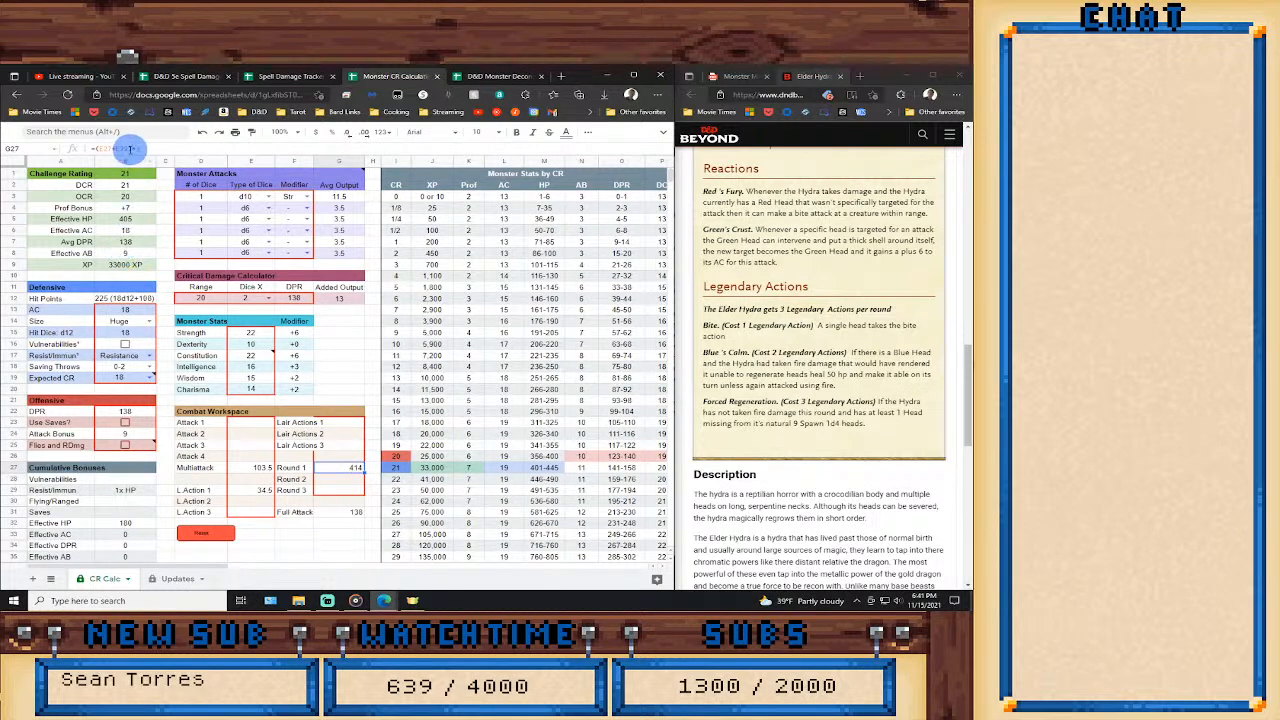
left_click(249, 474)
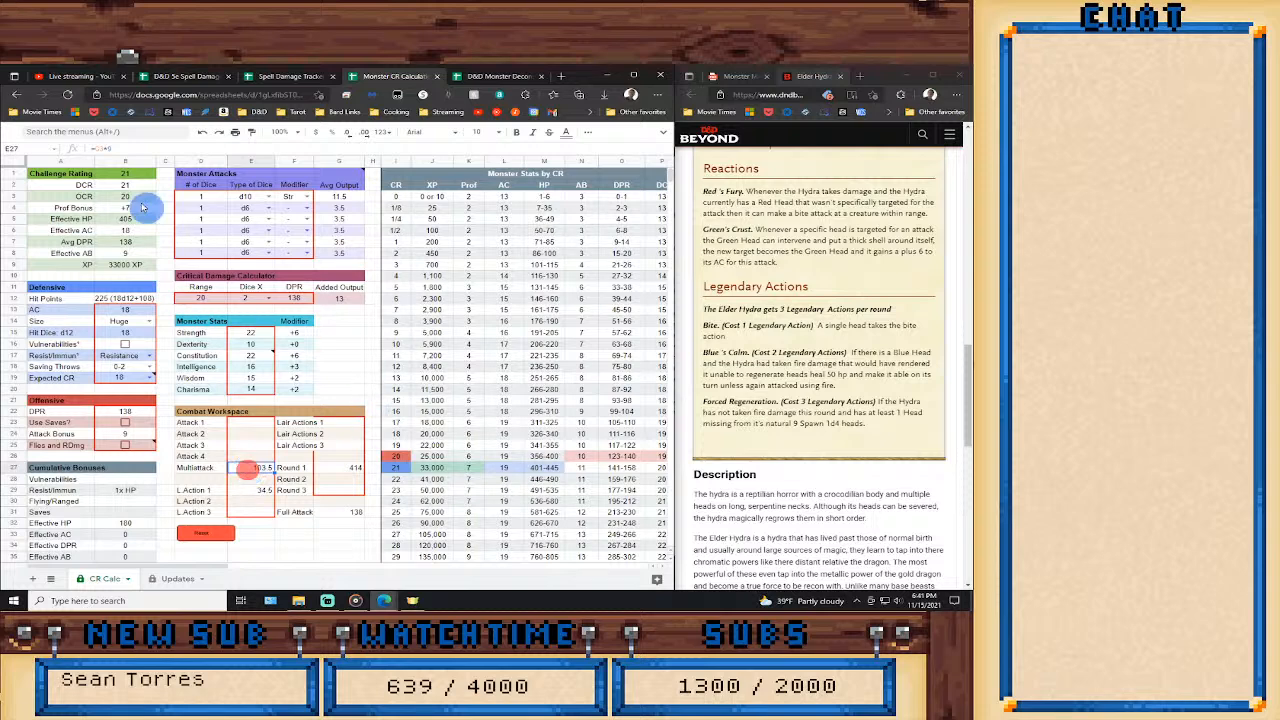
left_click(97, 148)
type("+")
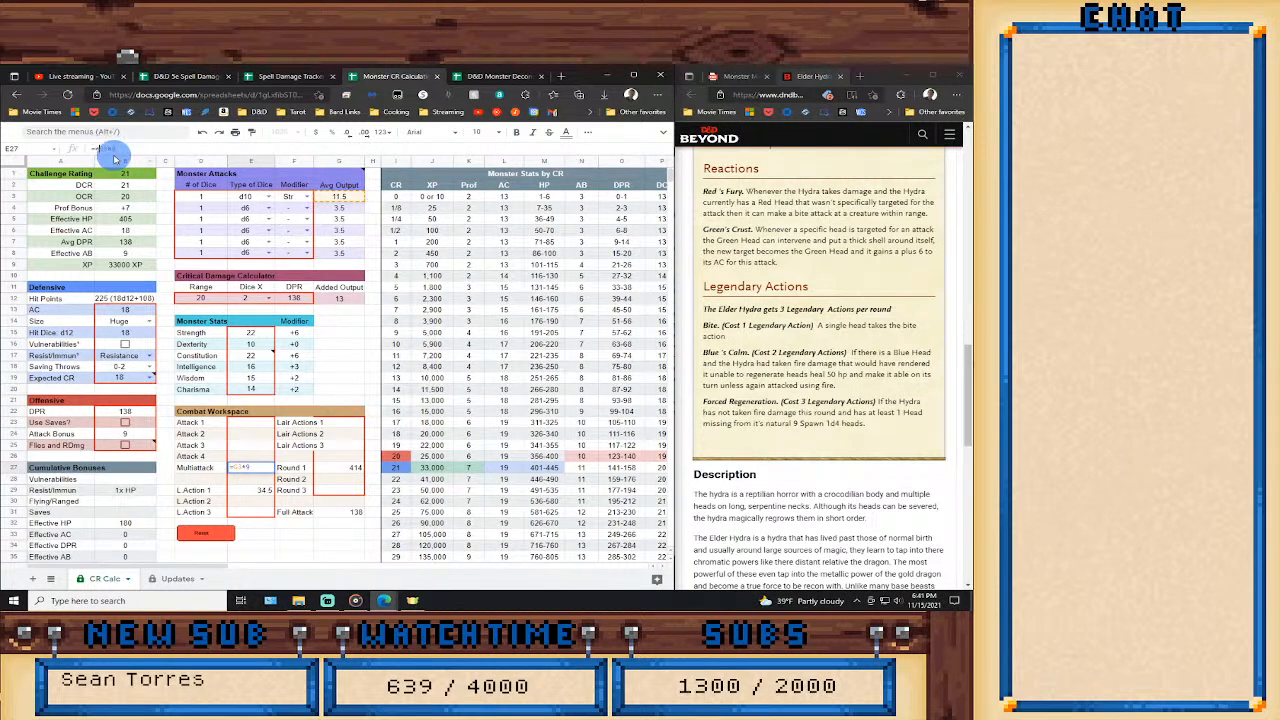
key("BackSpace")
type("+1")
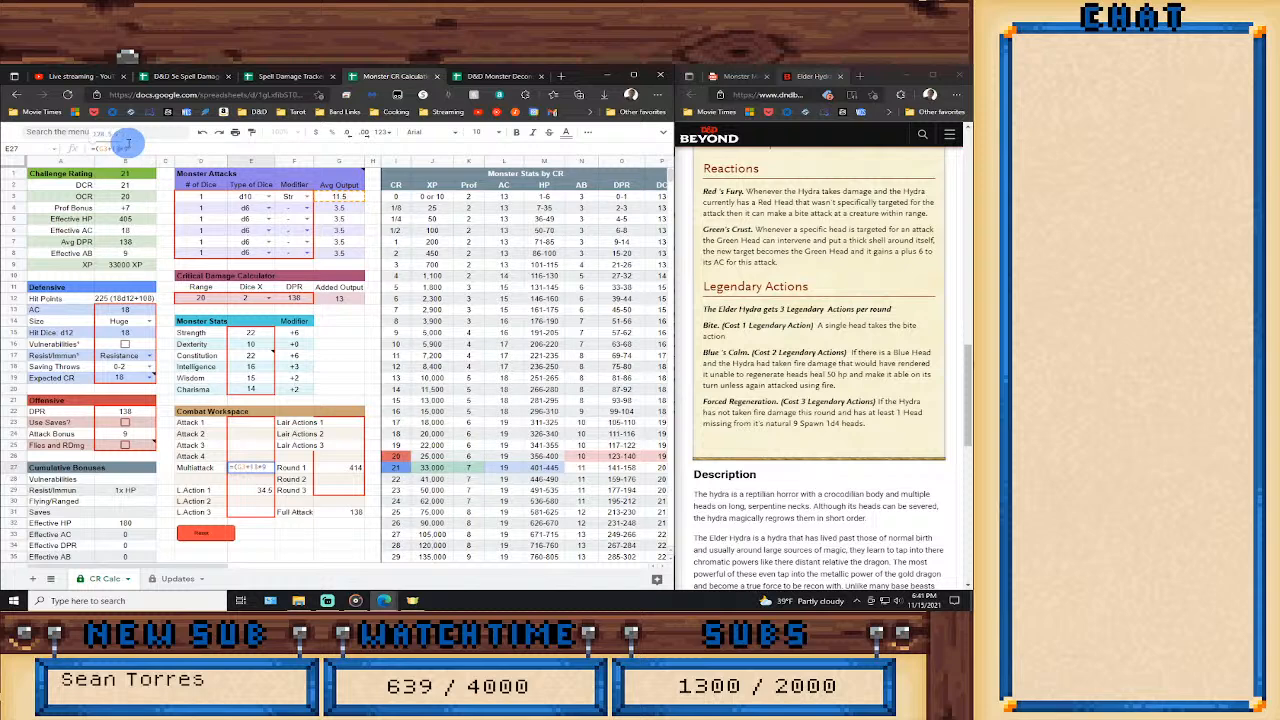
type("3)*9")
key("Return")
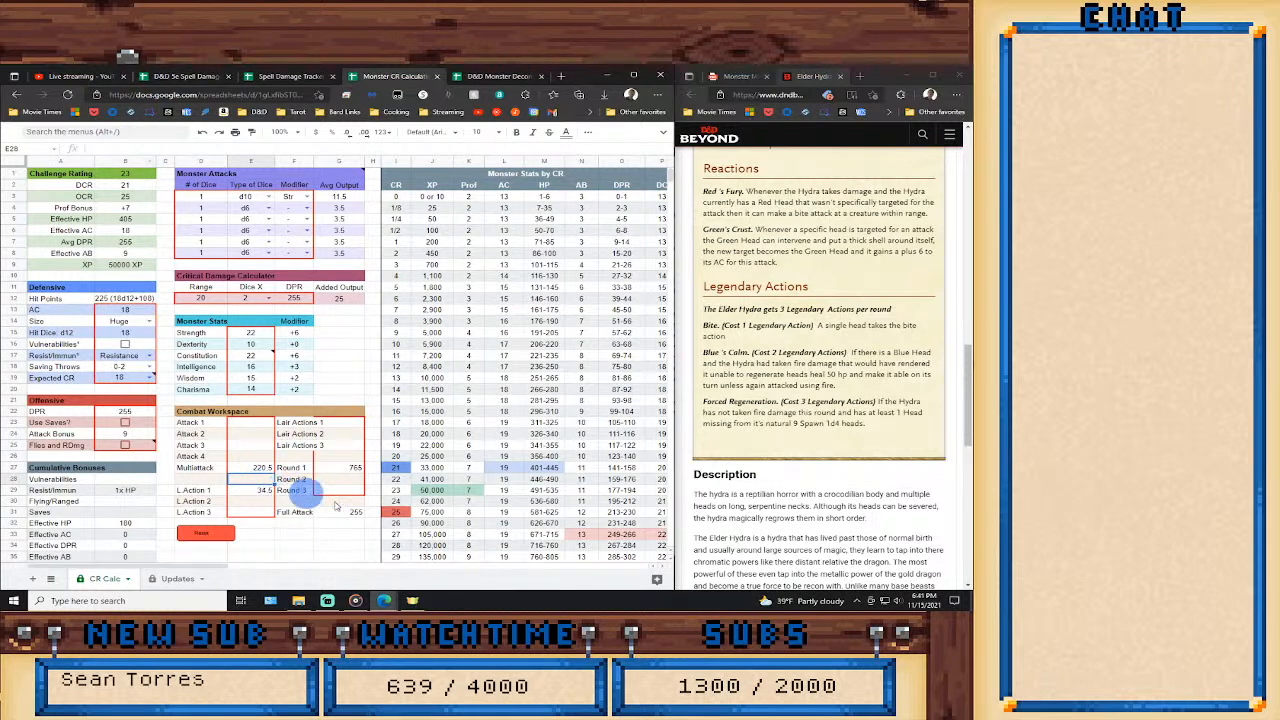
Reset the CR calculator to its blank defaults and switch to the D&D Monster Deconstruction Check List.
mouse_move(366, 598)
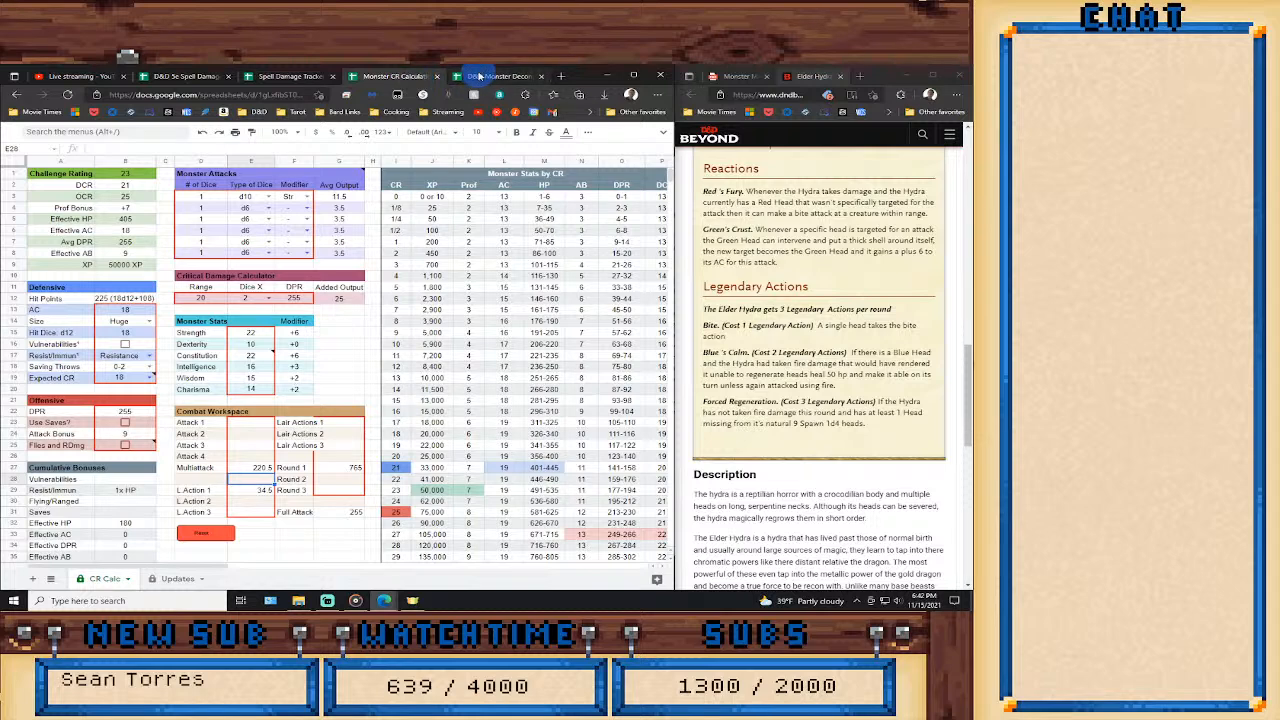
left_click(201, 537)
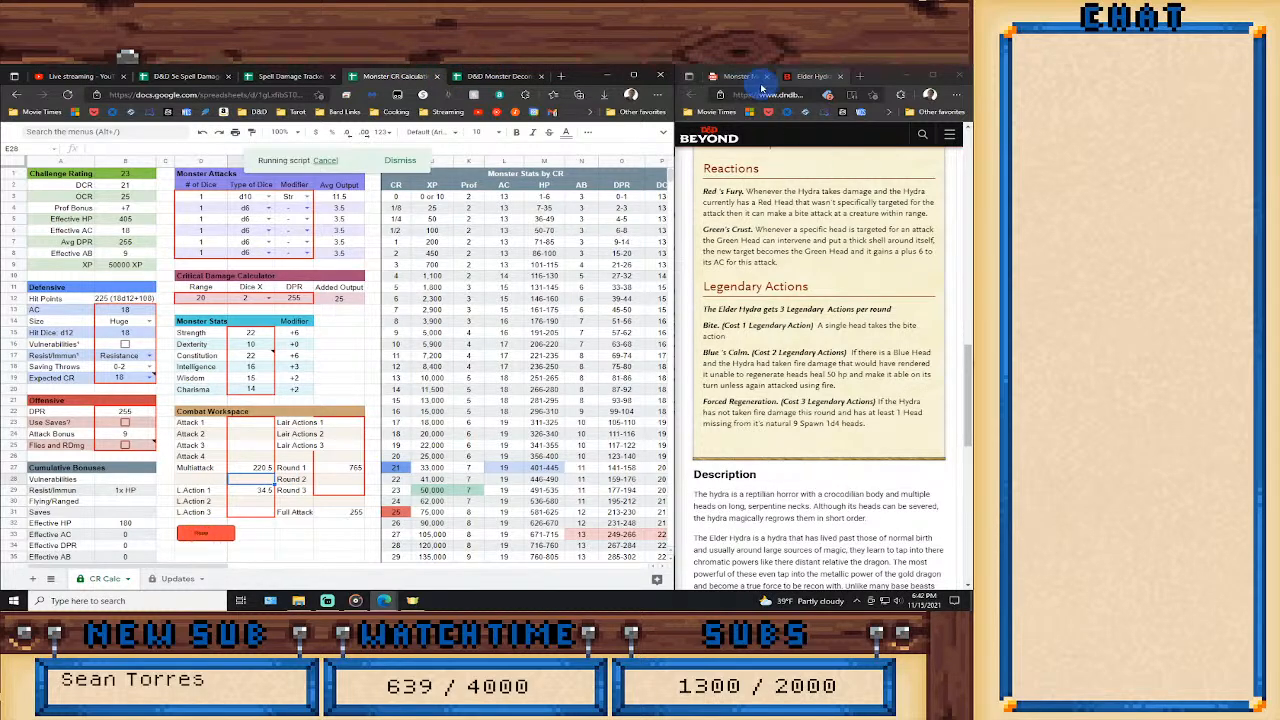
left_click(500, 76)
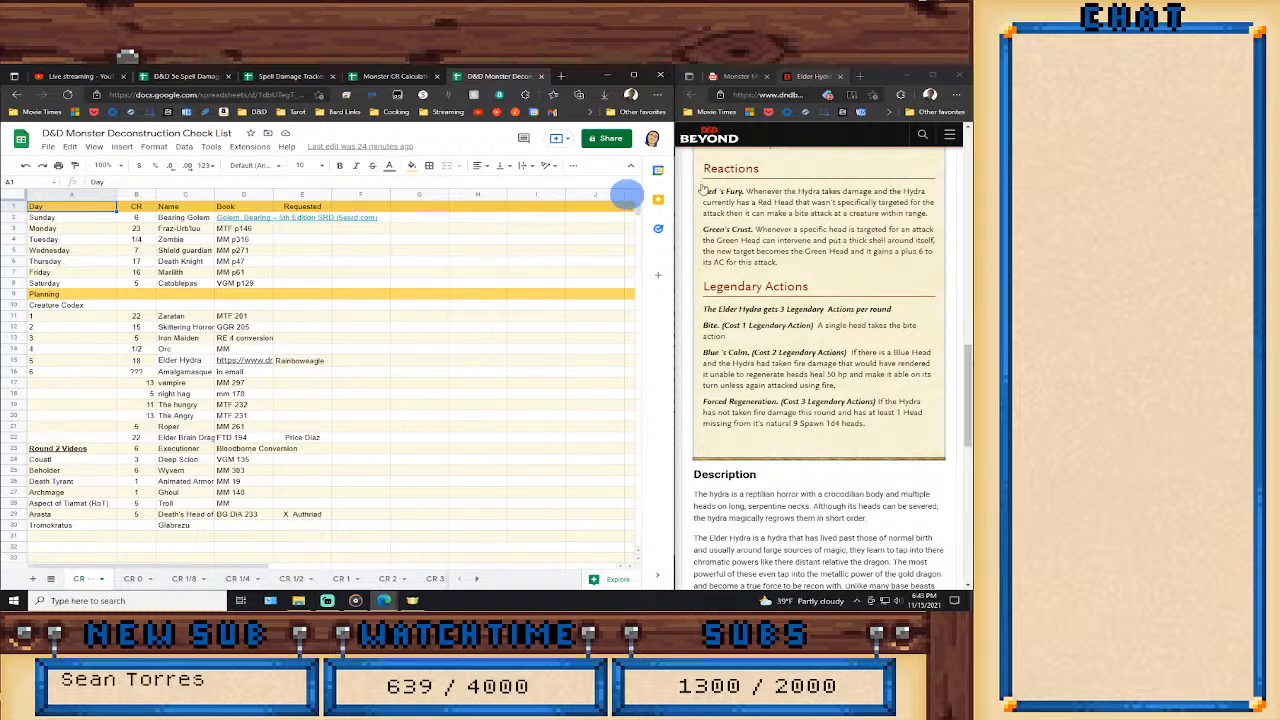
Go to page 59 of the Monster Manual PDF and bring up the Glabrezu stat block.
left_click(735, 76)
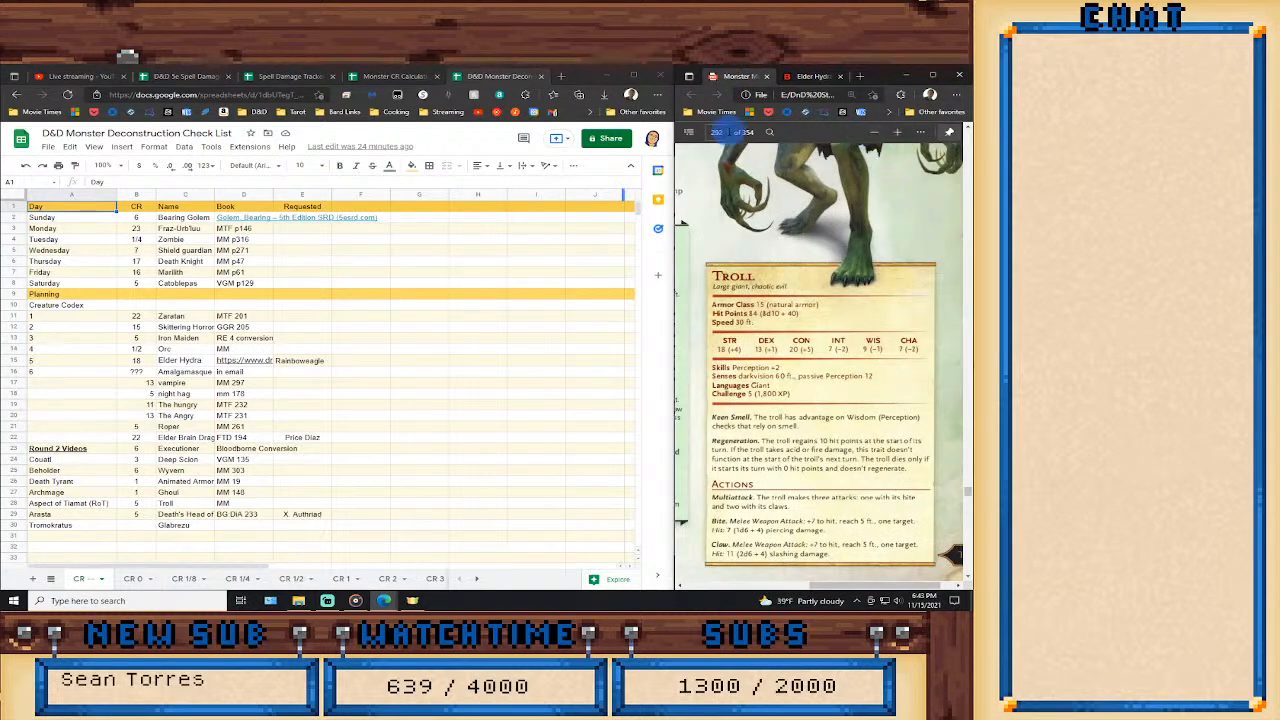
left_click(716, 132)
type("59")
key("Return")
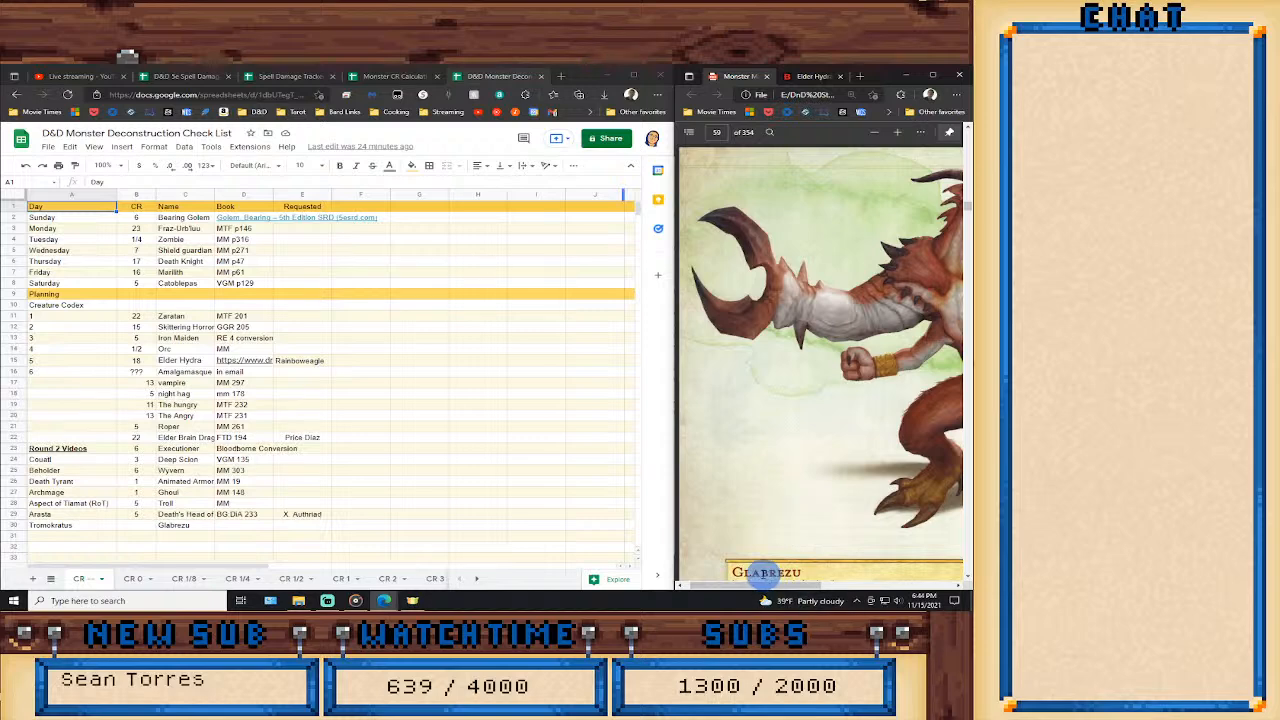
scroll(820, 512, "down", 5)
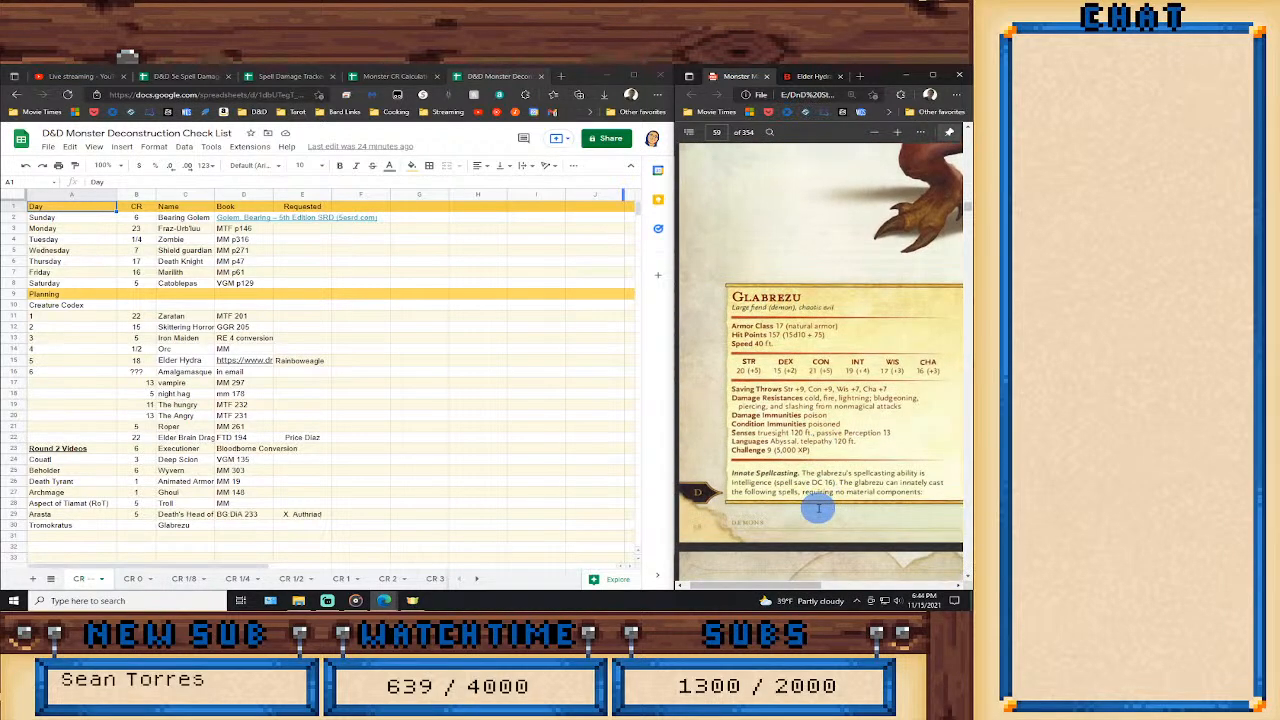
left_click_drag(768, 584, 795, 584)
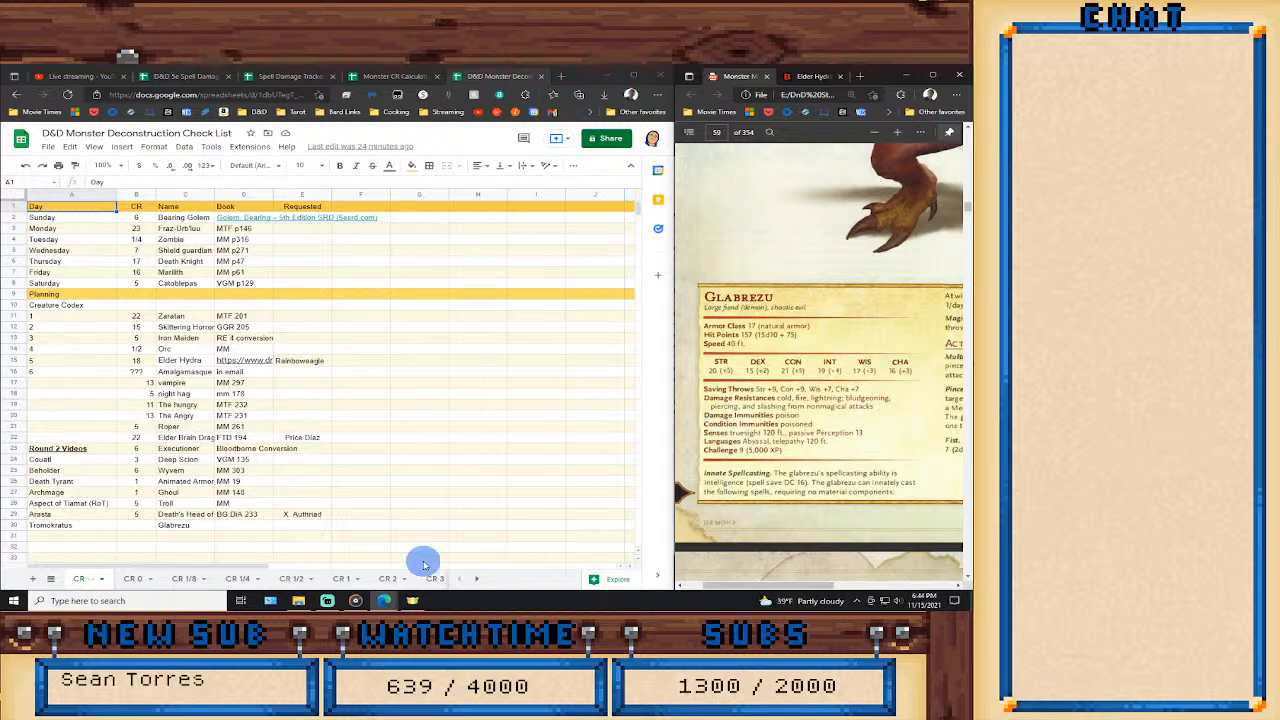
Open the CR 9 sheet of the check list and look for the Glabrezu entry.
left_click(477, 580)
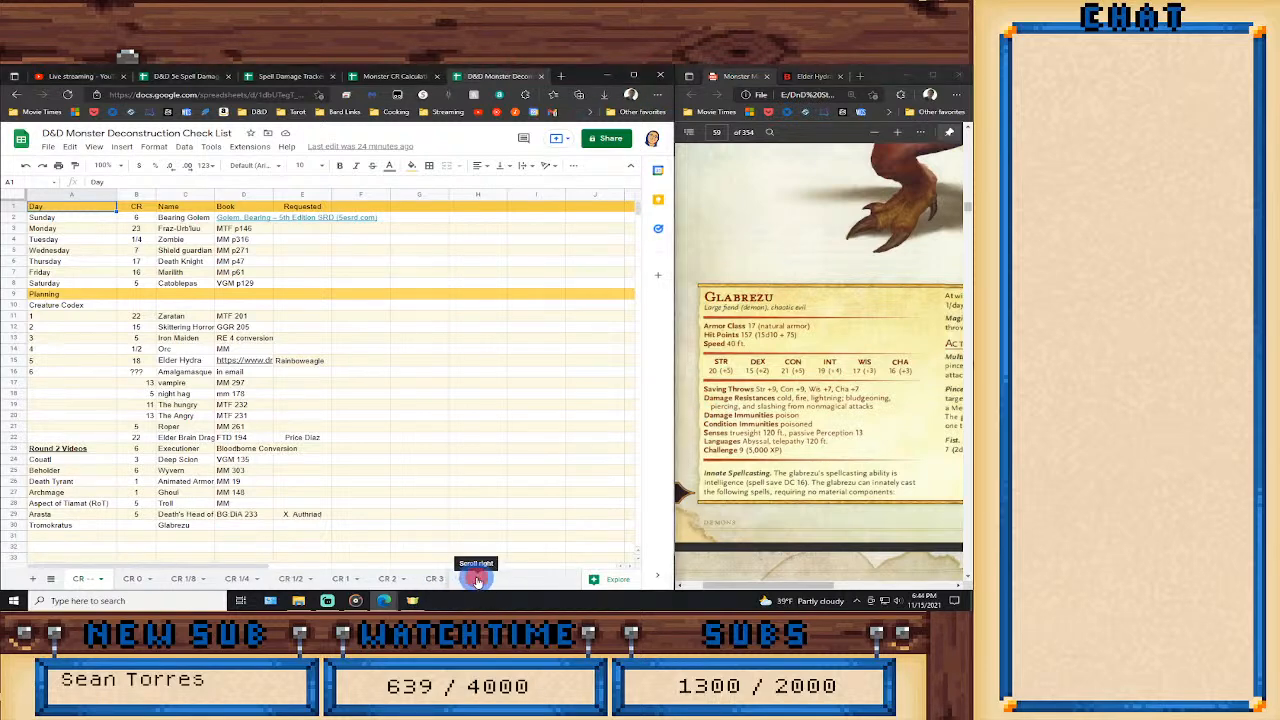
left_click(477, 580)
left_click(368, 579)
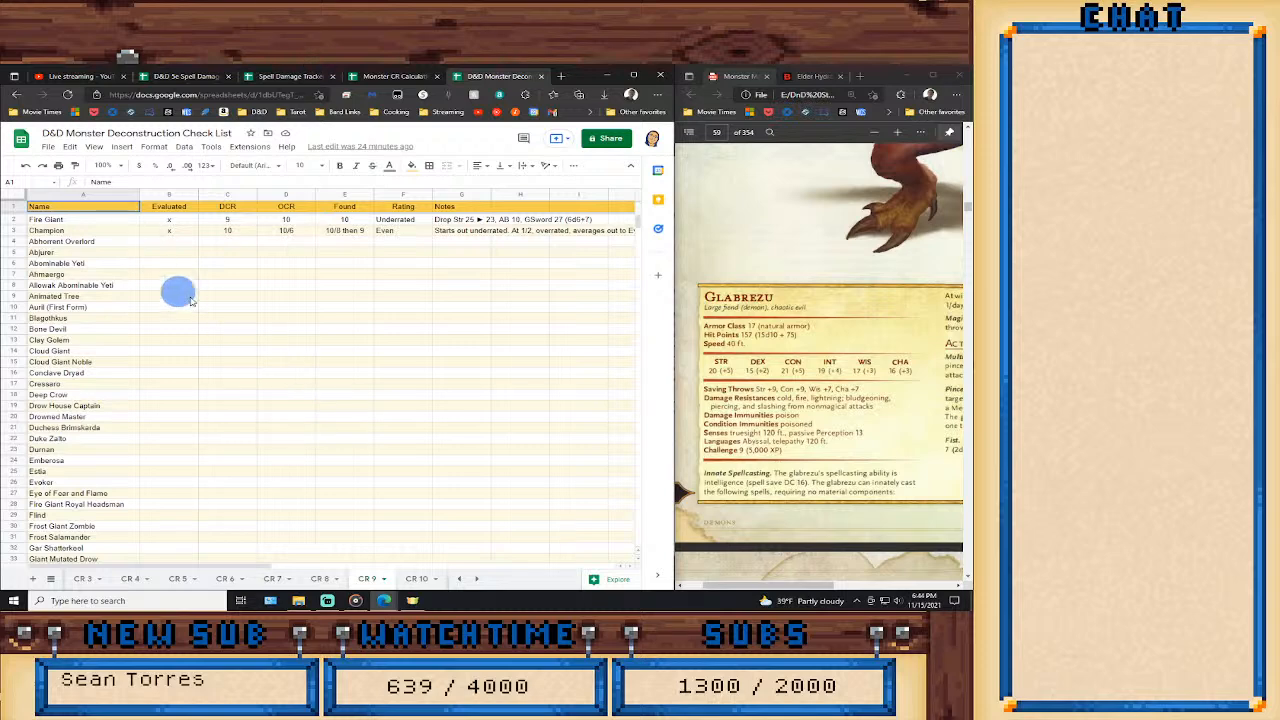
scroll(273, 425, "down", 2)
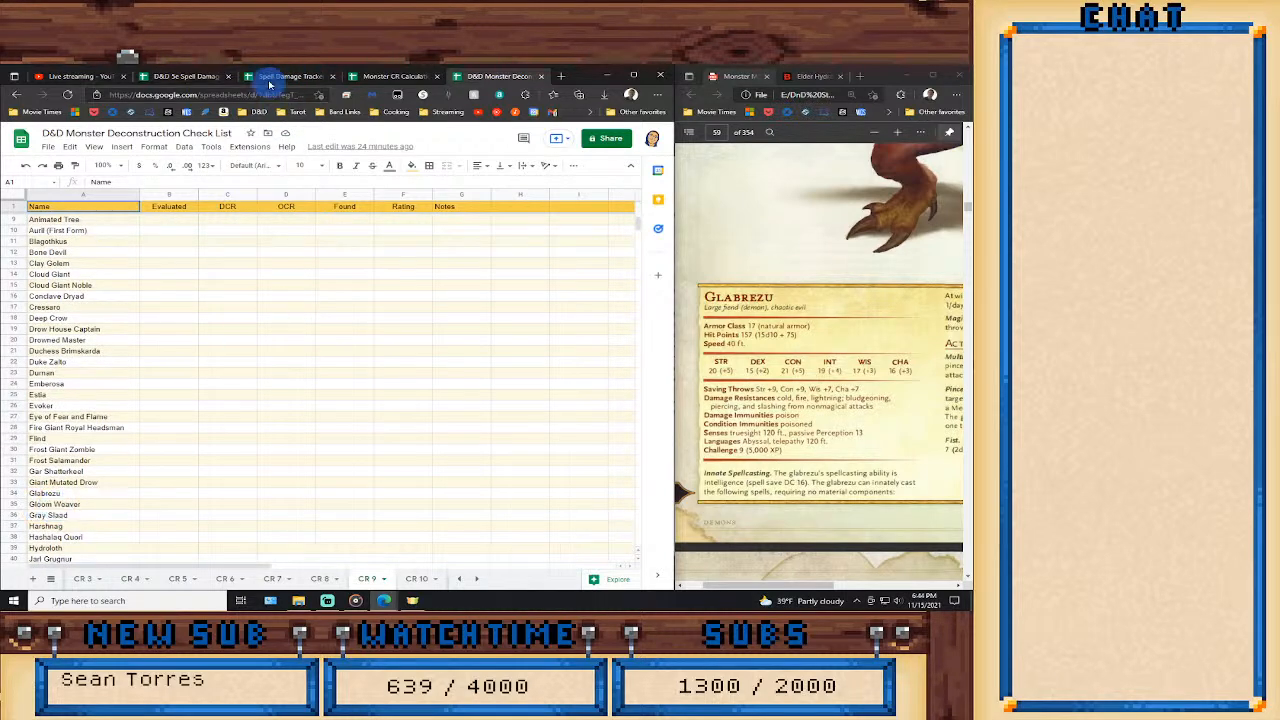
Return to the Monster CR Calculations spreadsheet and set the Glabrezu's Size to Large and Expected CR to 9.
left_click(375, 76)
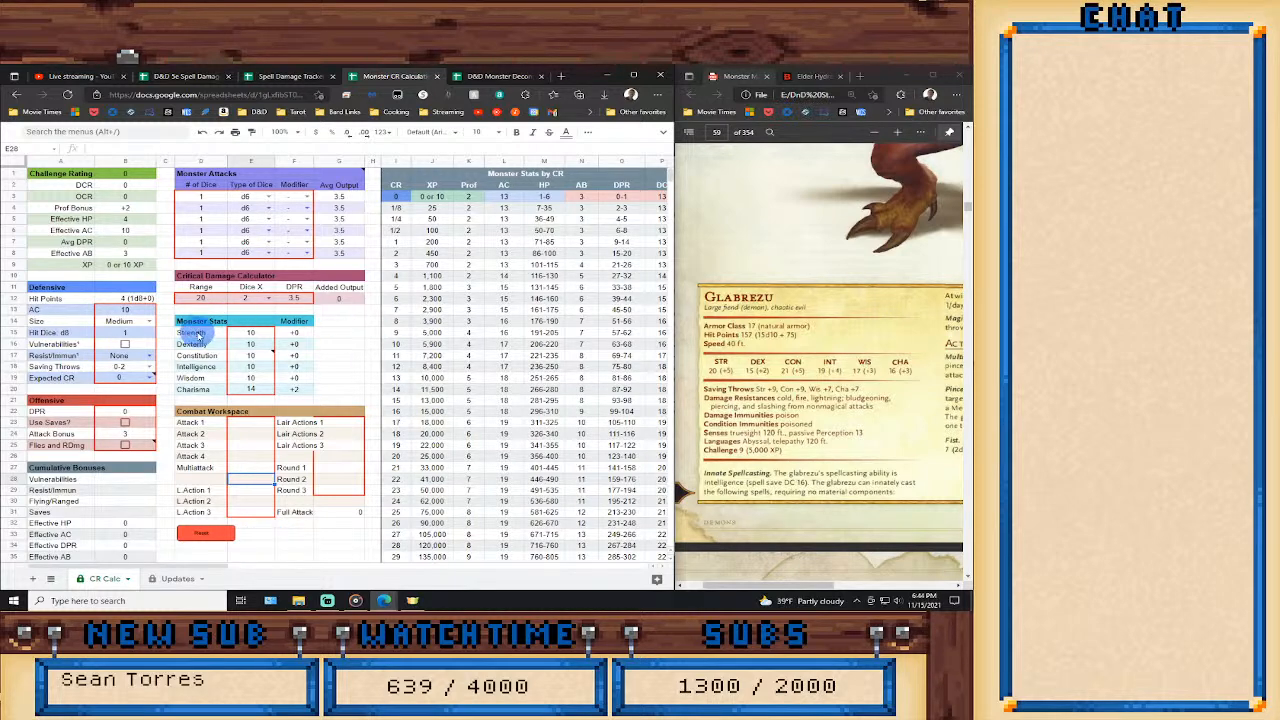
left_click(143, 324)
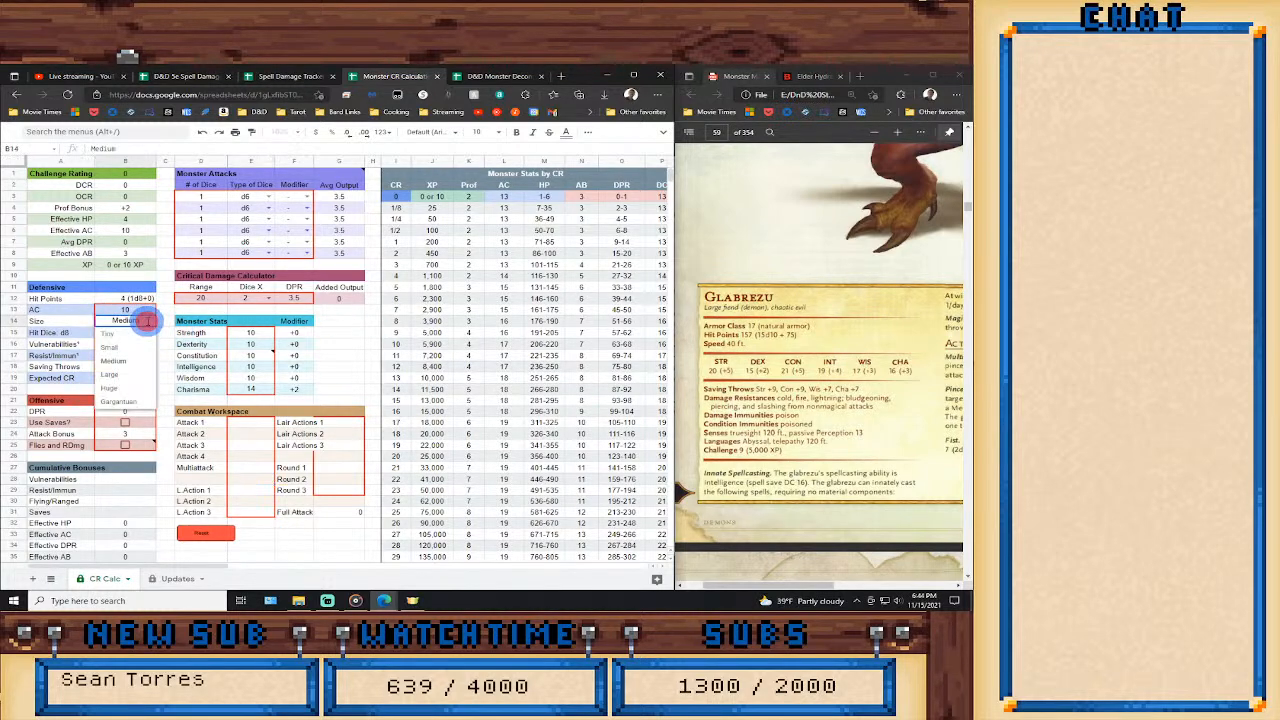
left_click(113, 370)
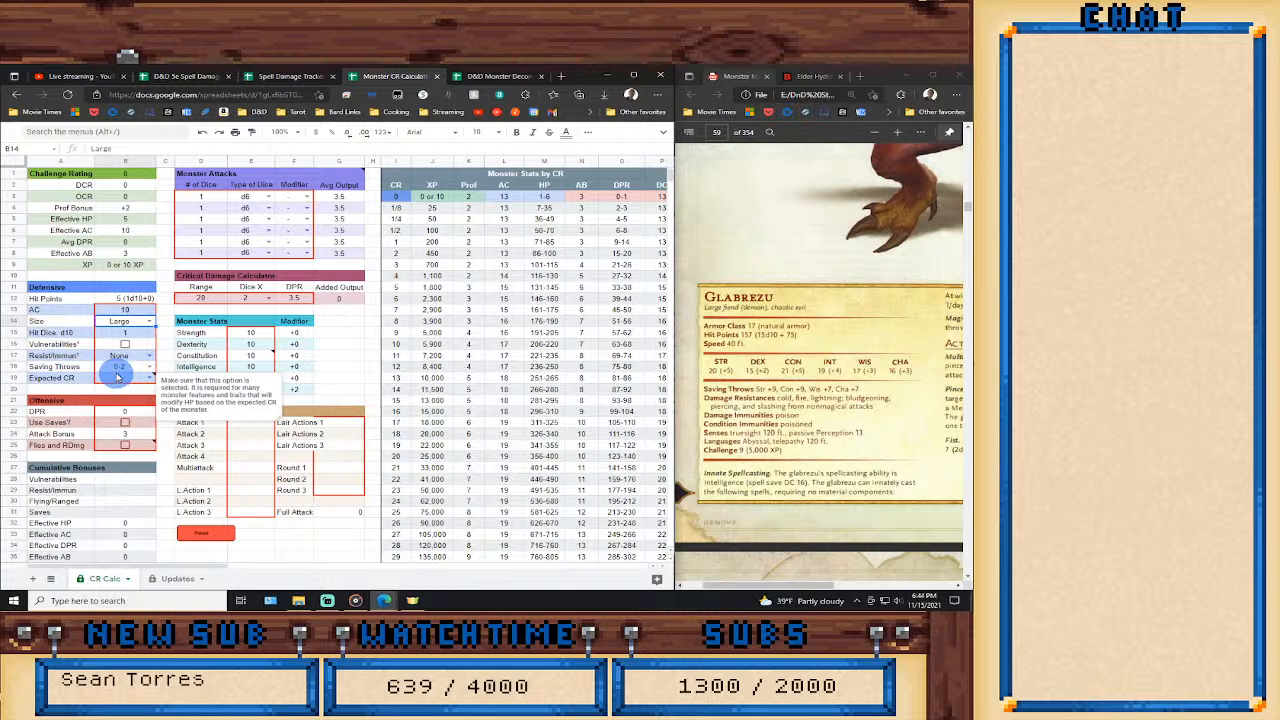
left_click(146, 377)
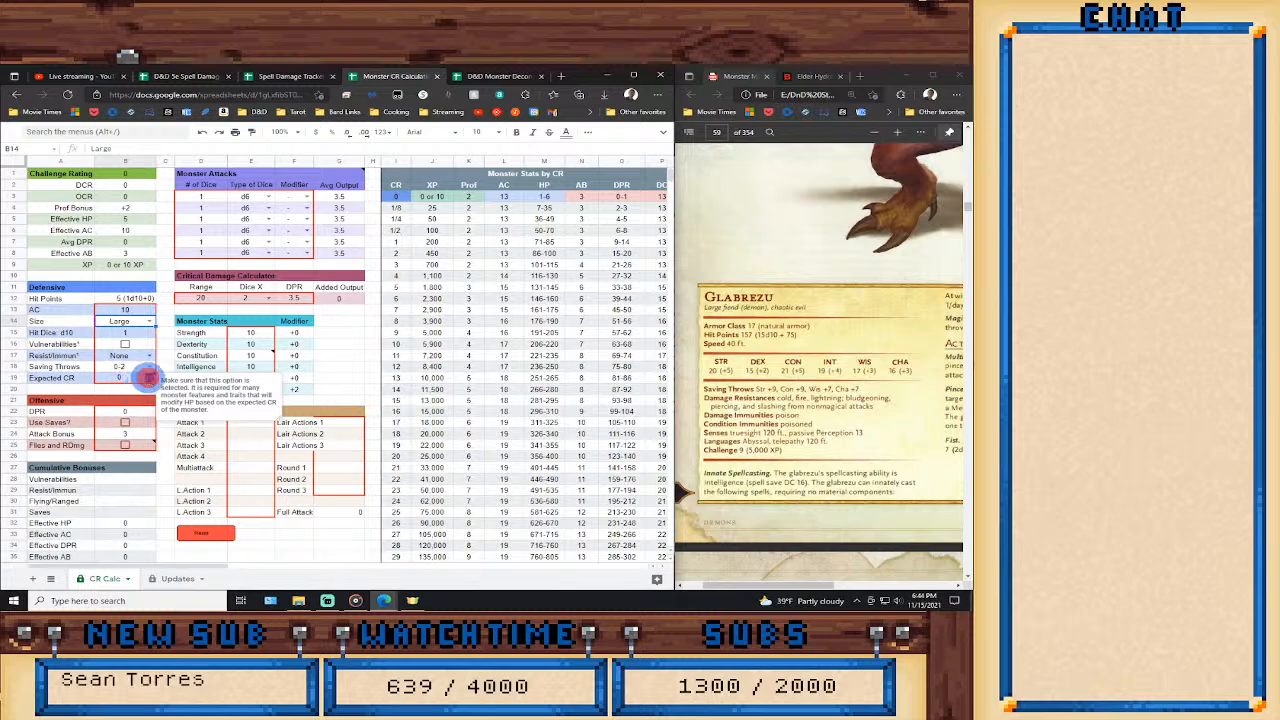
left_click(129, 554)
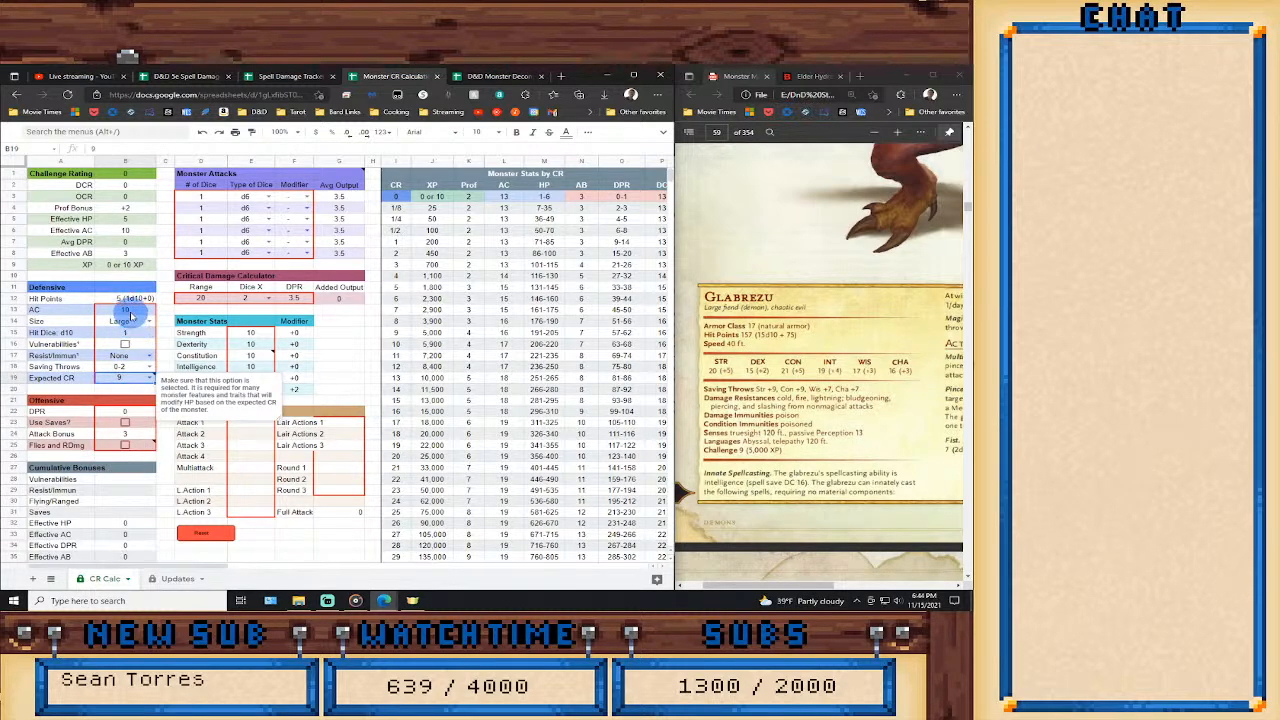
Set the Glabrezu's AC to 17 and its number of d10 Hit Dice to 15.
left_click(126, 310)
type("15")
key("Return")
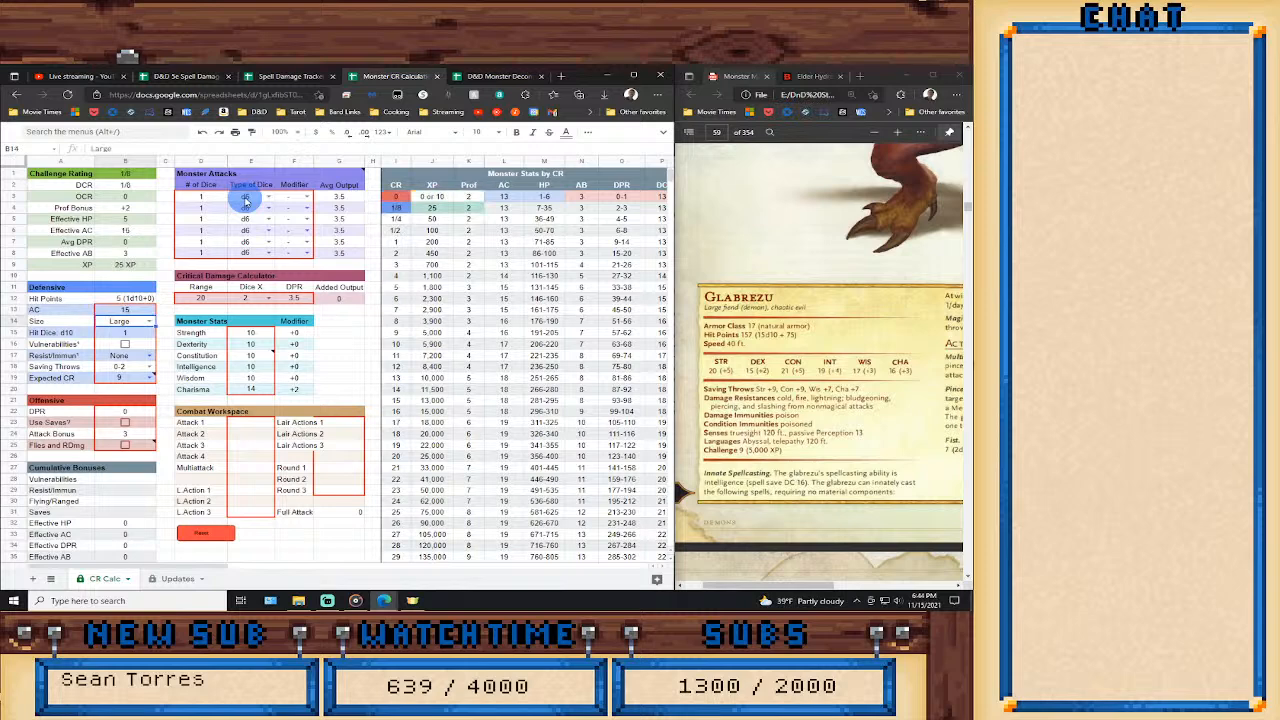
key("Down")
key("Up")
key("Up")
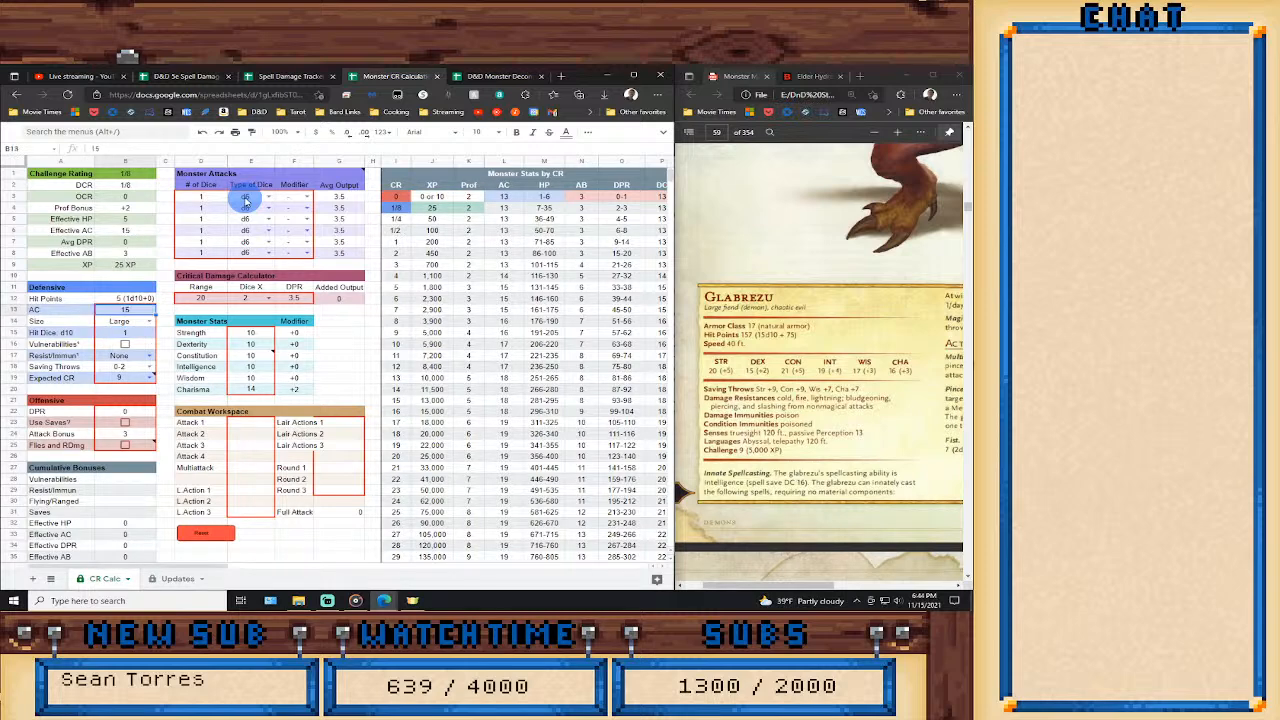
type("17")
key("Return")
key("Down")
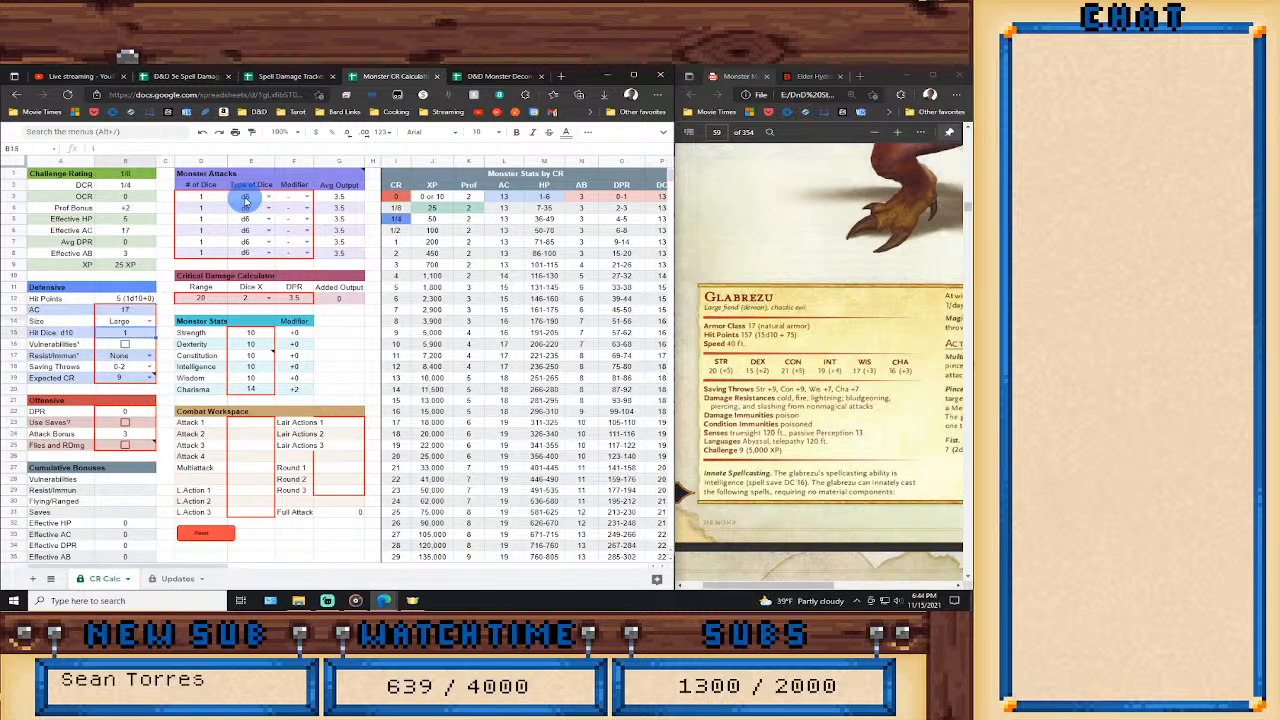
type("15")
key("Return")
Enter the Glabrezu's ability scores: Strength 20, Dexterity 15, Constitution 21, Intelligence 19, Wisdom 17 and Charisma 16.
key("Right")
key("Right")
key("Right")
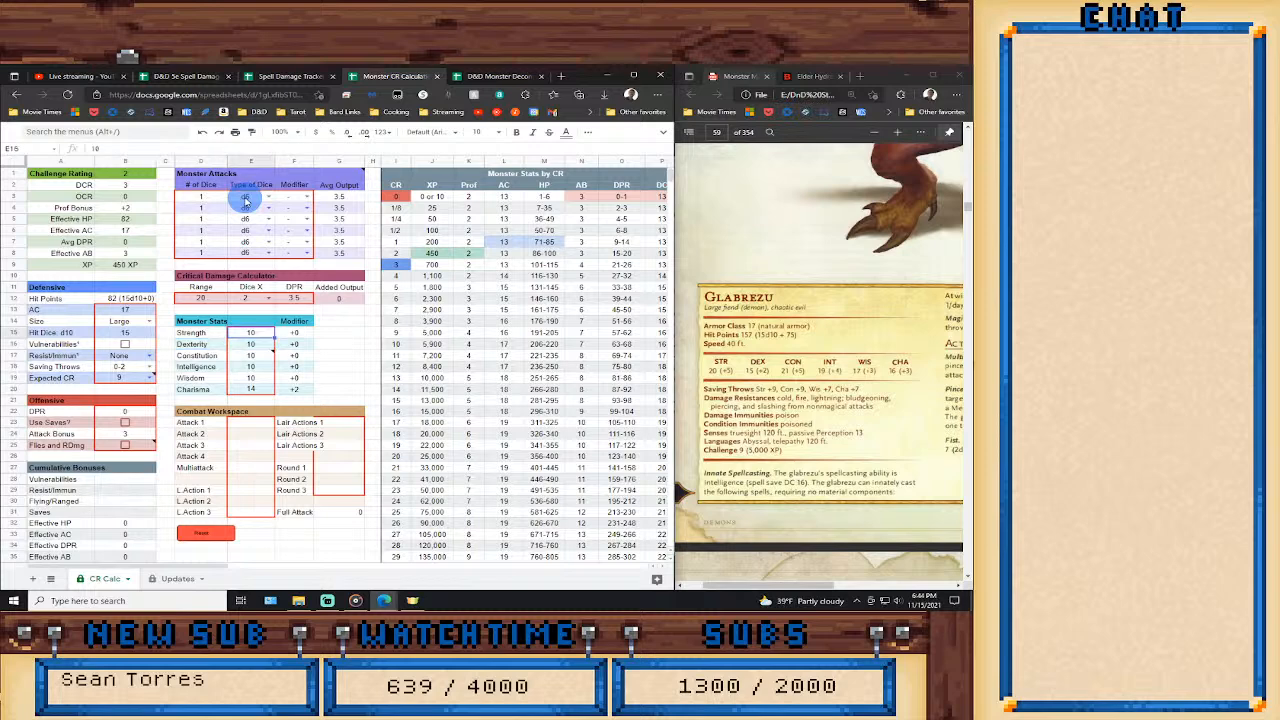
type("20")
key("Return")
type("15")
key("Return")
type("21")
key("Return")
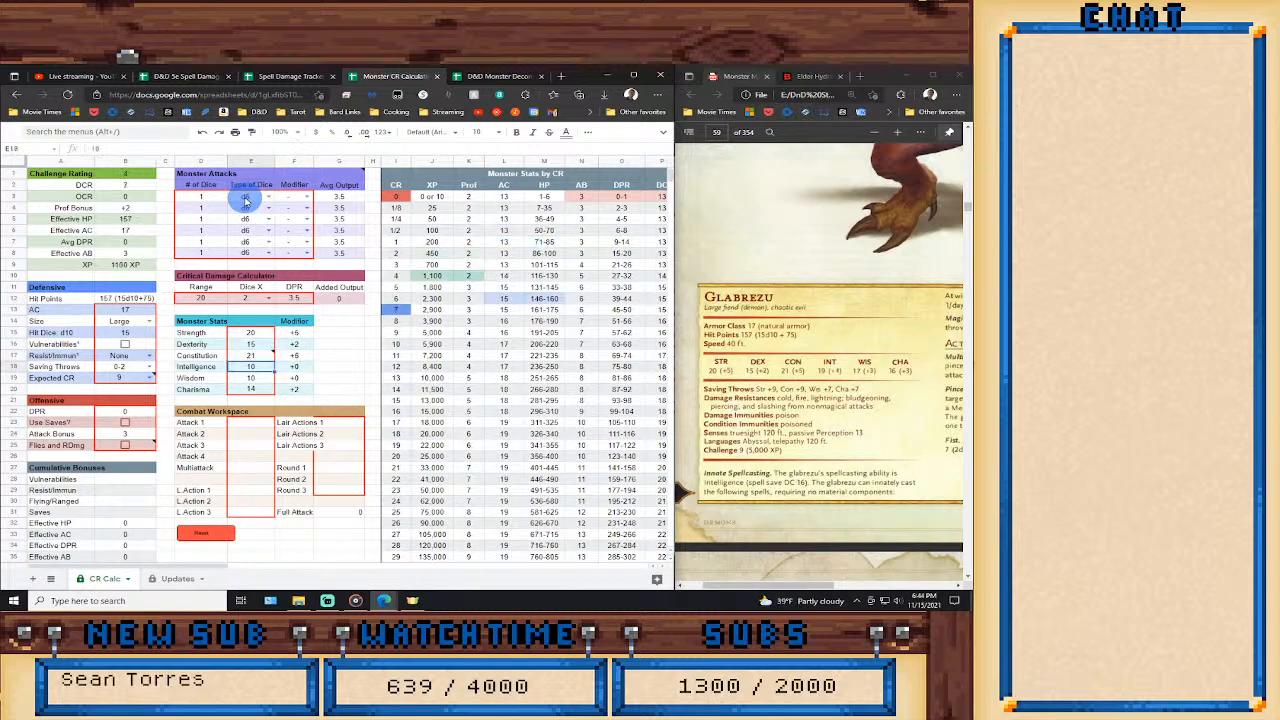
type("19")
key("Return")
type("17")
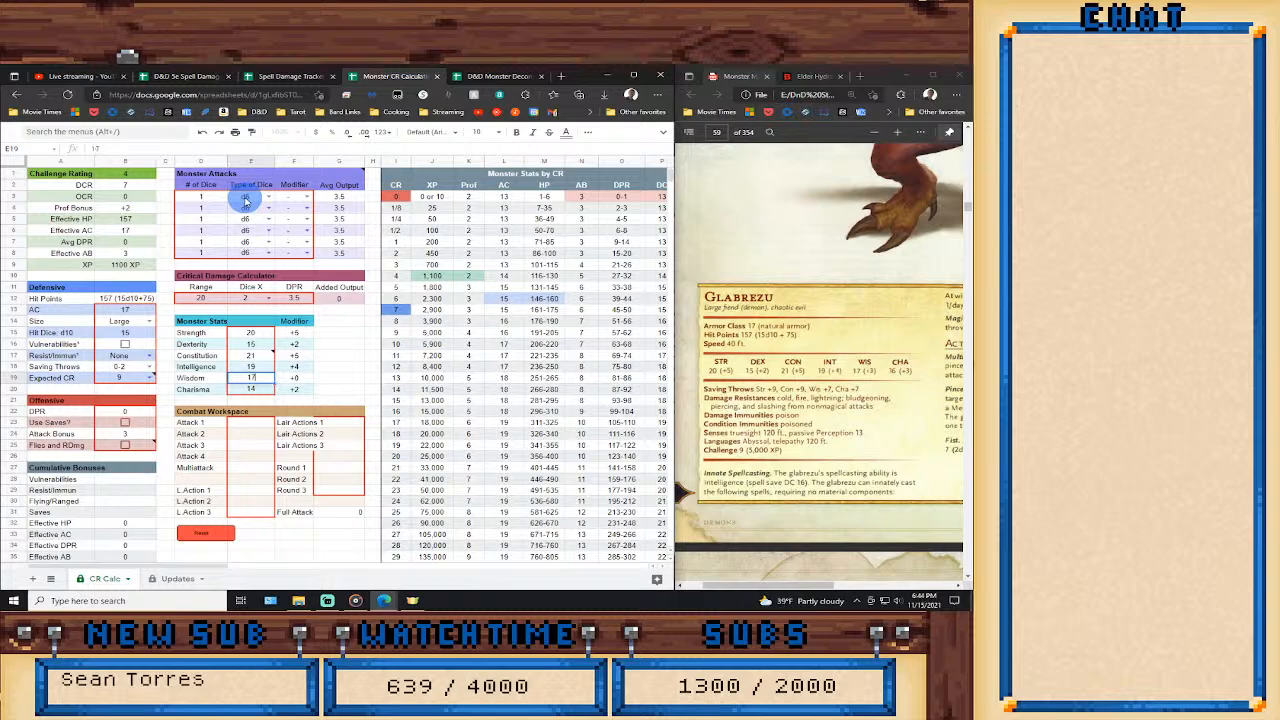
key("Return")
type("16")
key("Return")
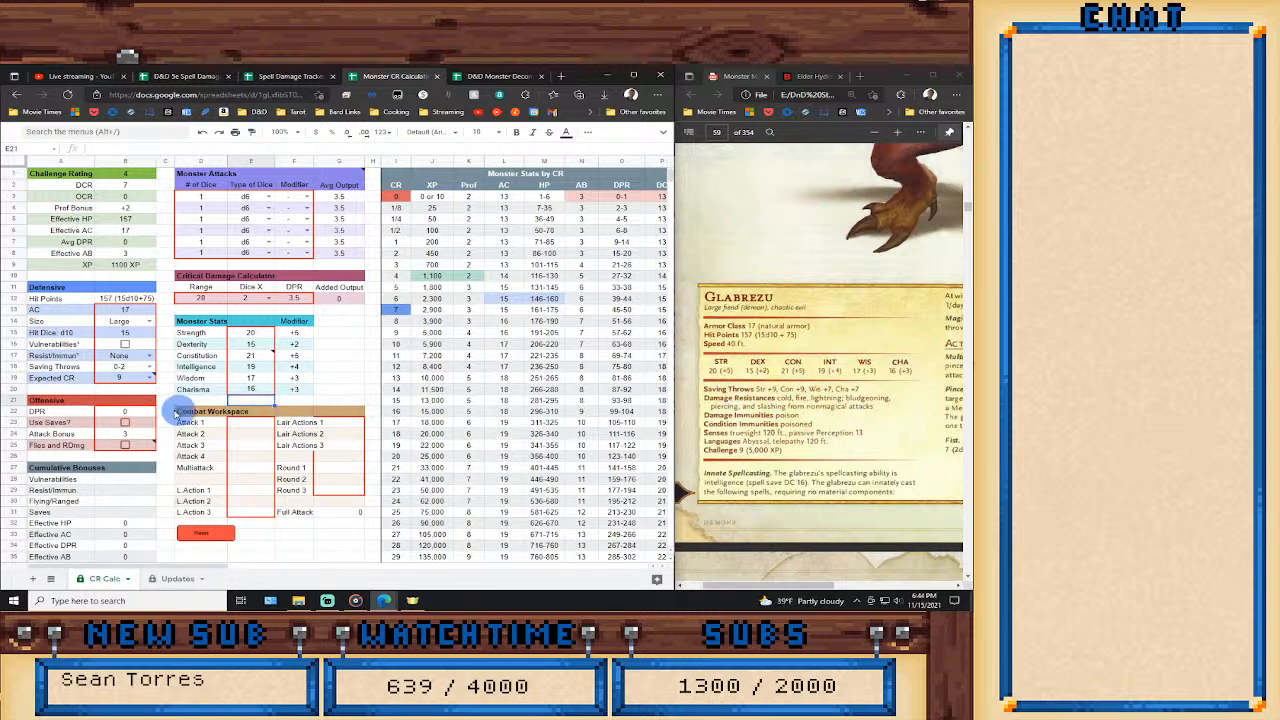
Set the Glabrezu's Saving Throws to 3-4 and its Resist/Immun option to Resistance.
left_click(148, 368)
left_click(118, 398)
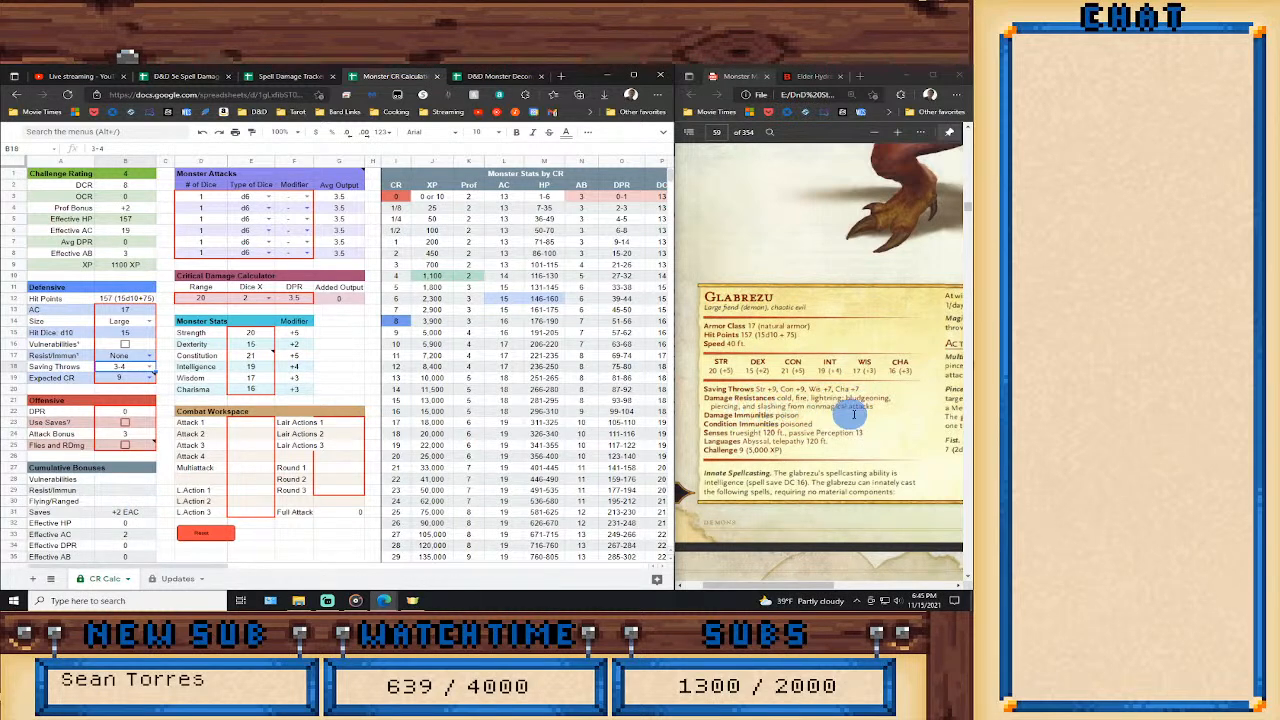
left_click(150, 355)
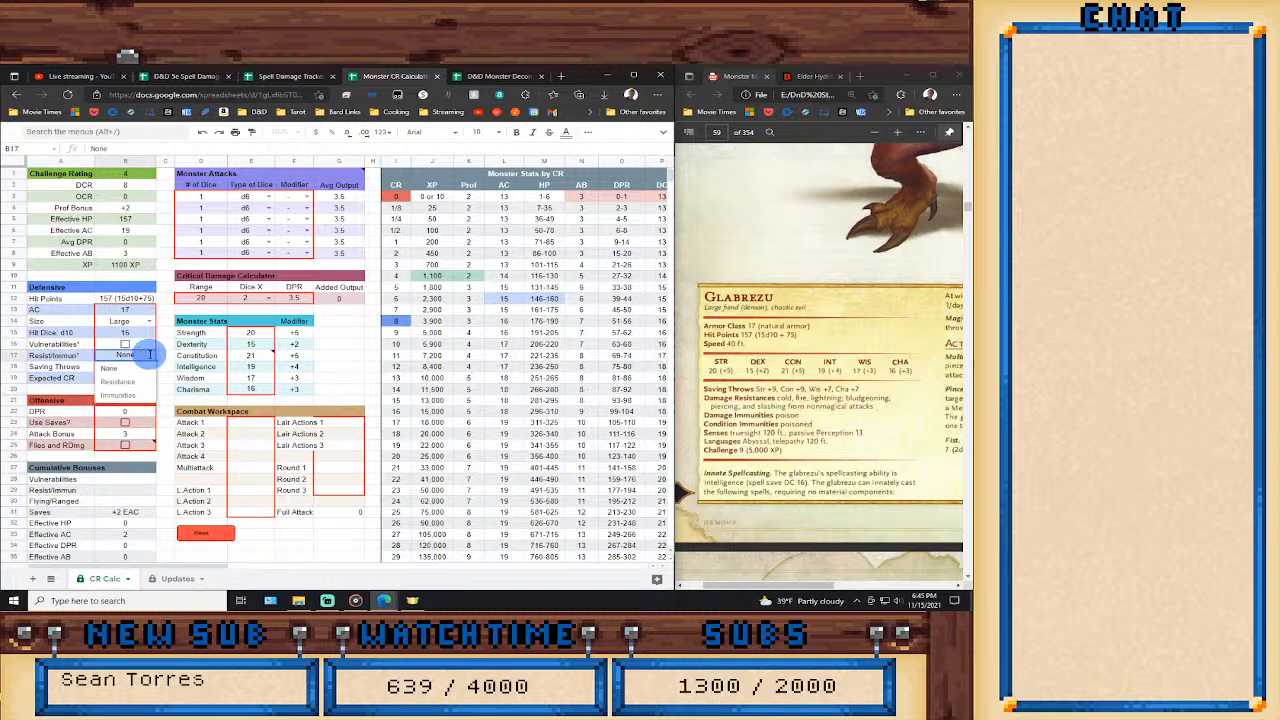
left_click(145, 381)
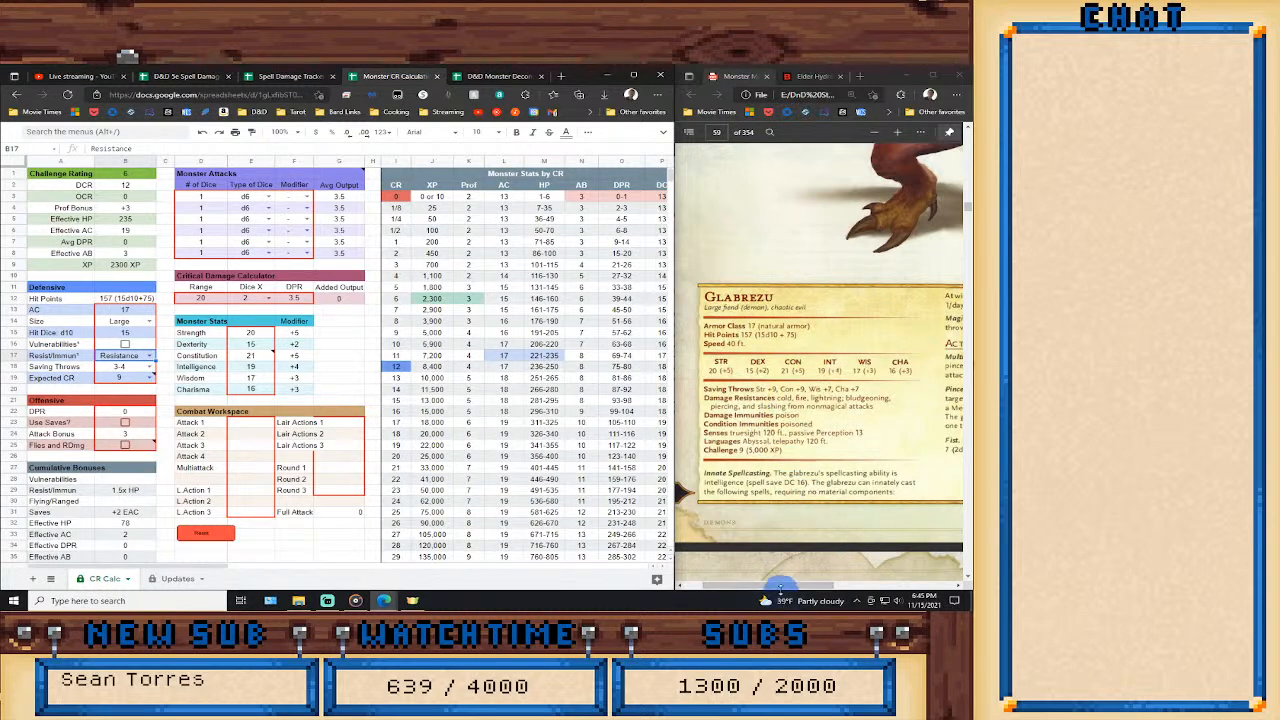
left_click_drag(780, 585, 890, 578)
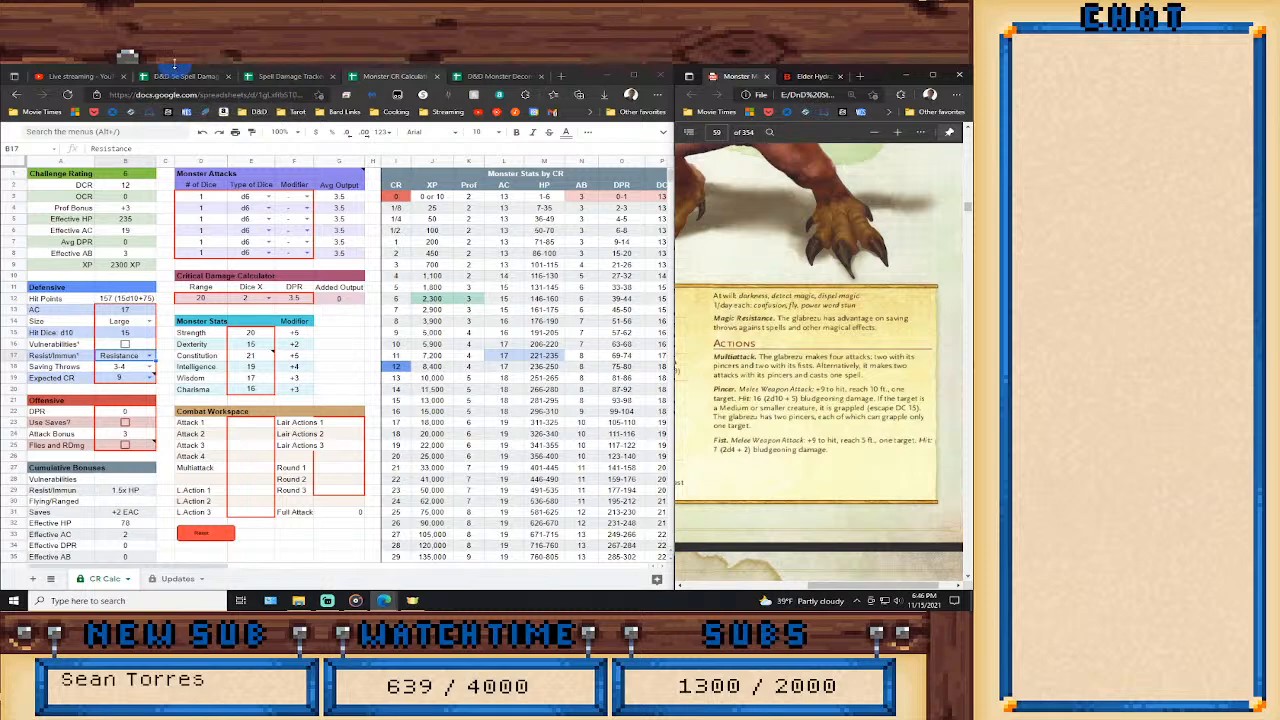
Look up the average damage of 8th-level spells in the D&D 5e Spell Damage spreadsheet.
left_click(290, 76)
left_click(180, 77)
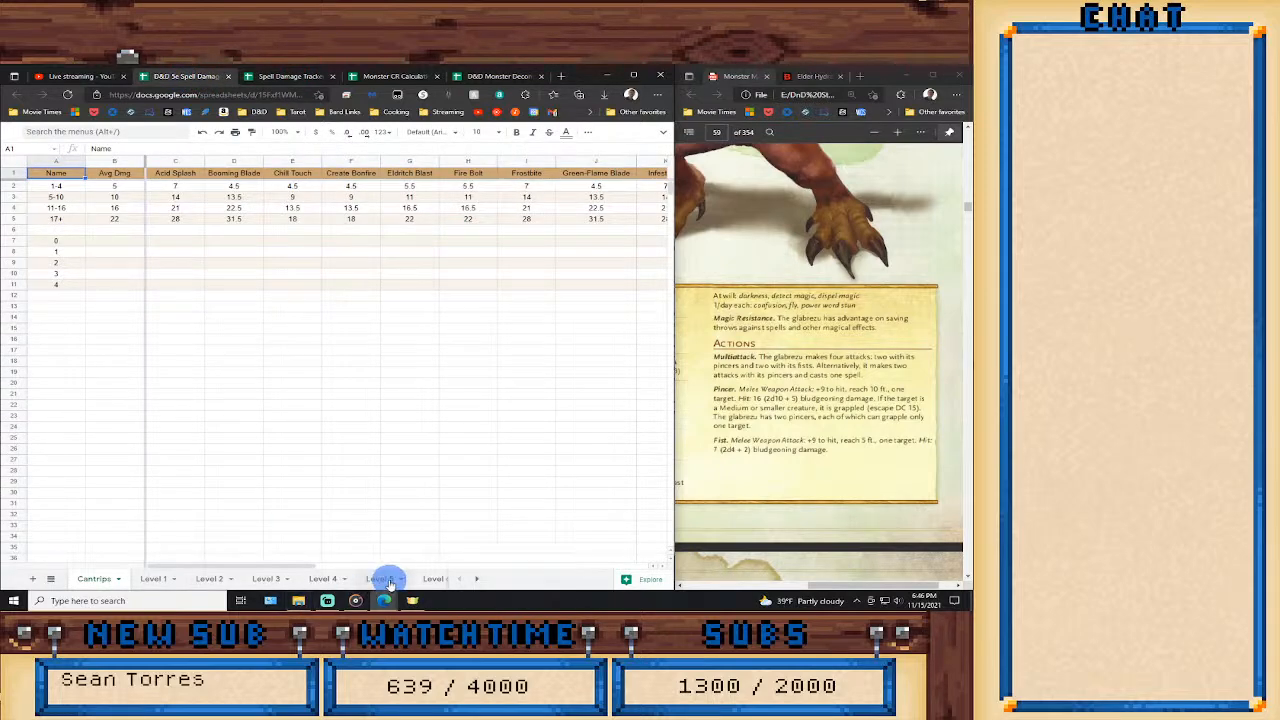
left_click(477, 579)
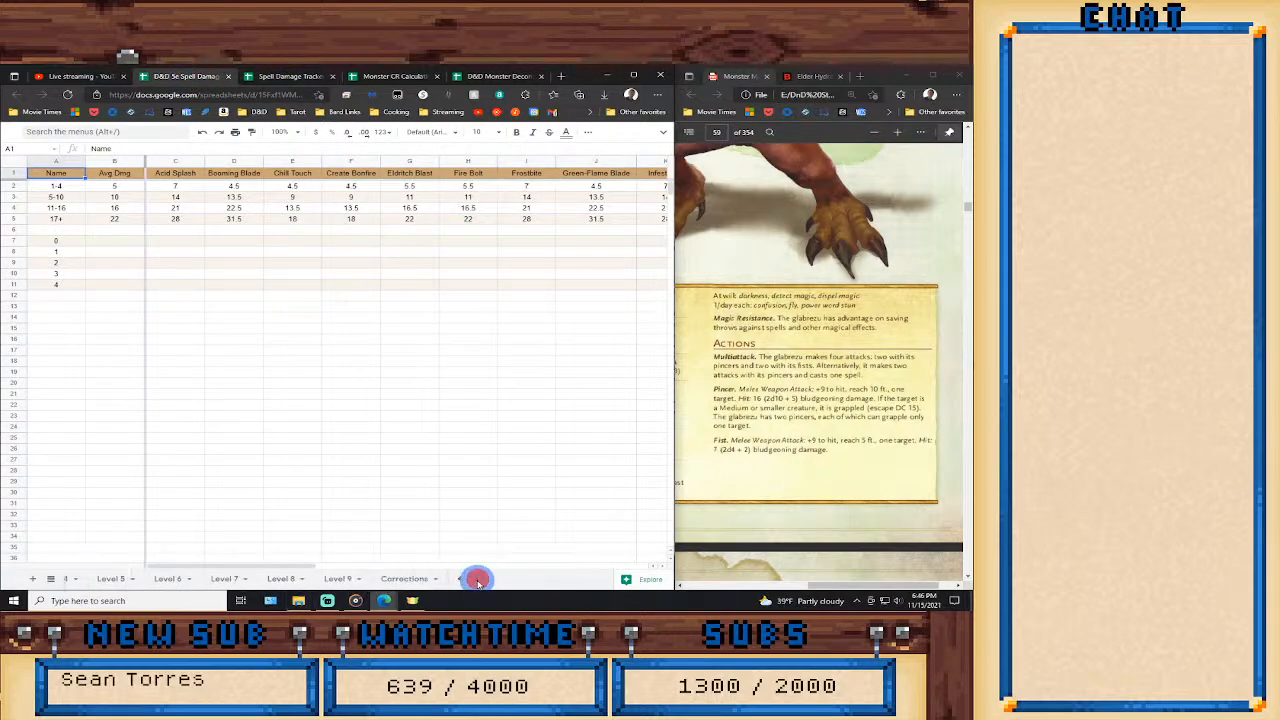
left_click(280, 578)
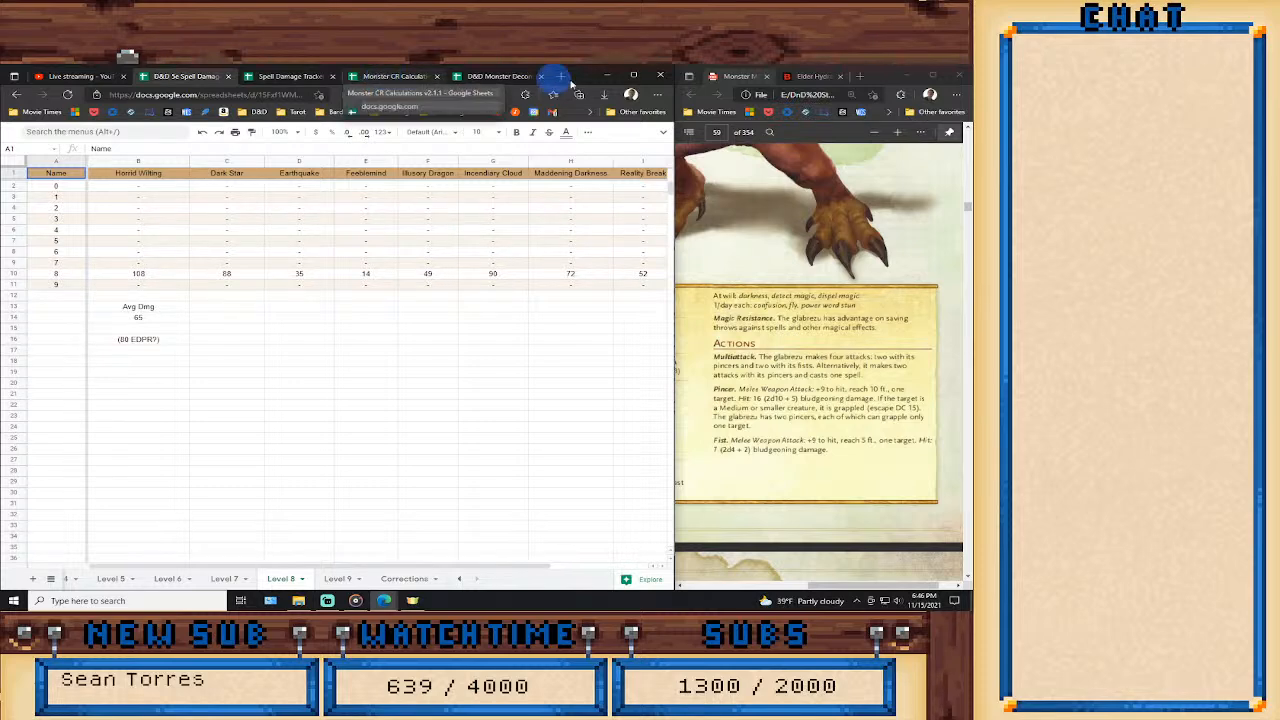
Return to the Monster CR Calculations spreadsheet and enter 130 for Lair Actions 1 in the Combat Workspace.
left_click(385, 77)
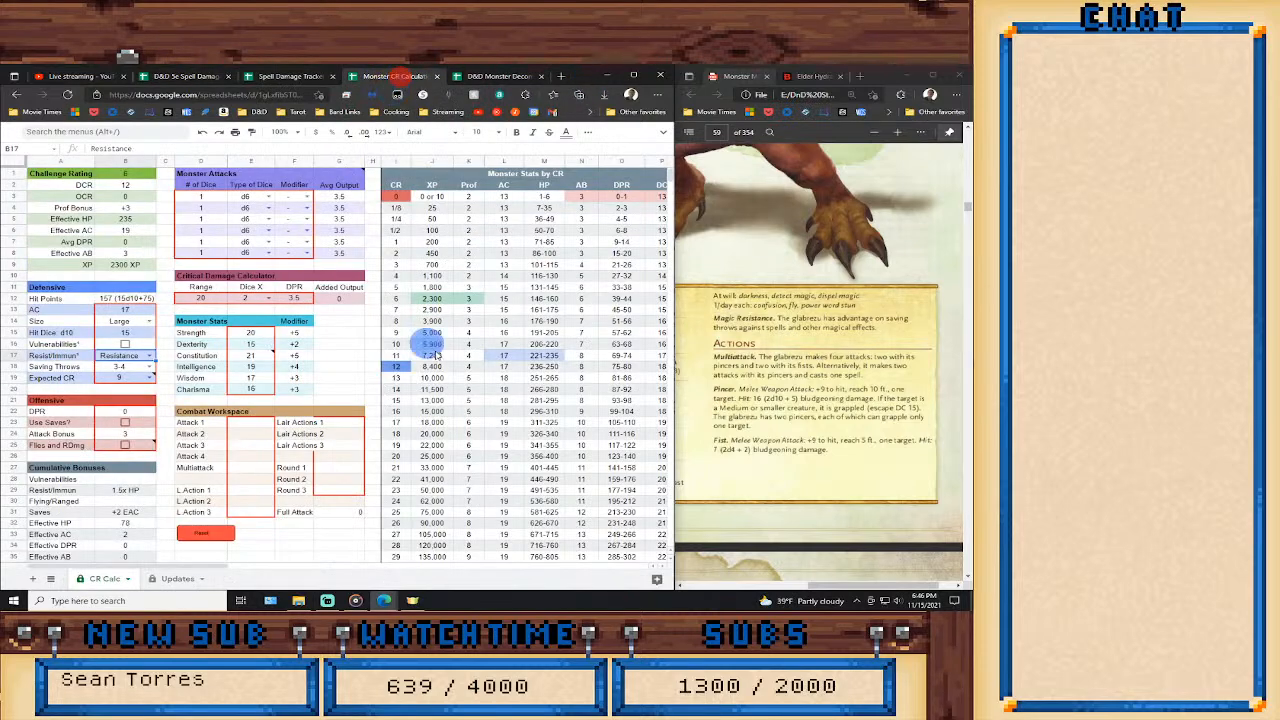
left_click(345, 424)
type("13")
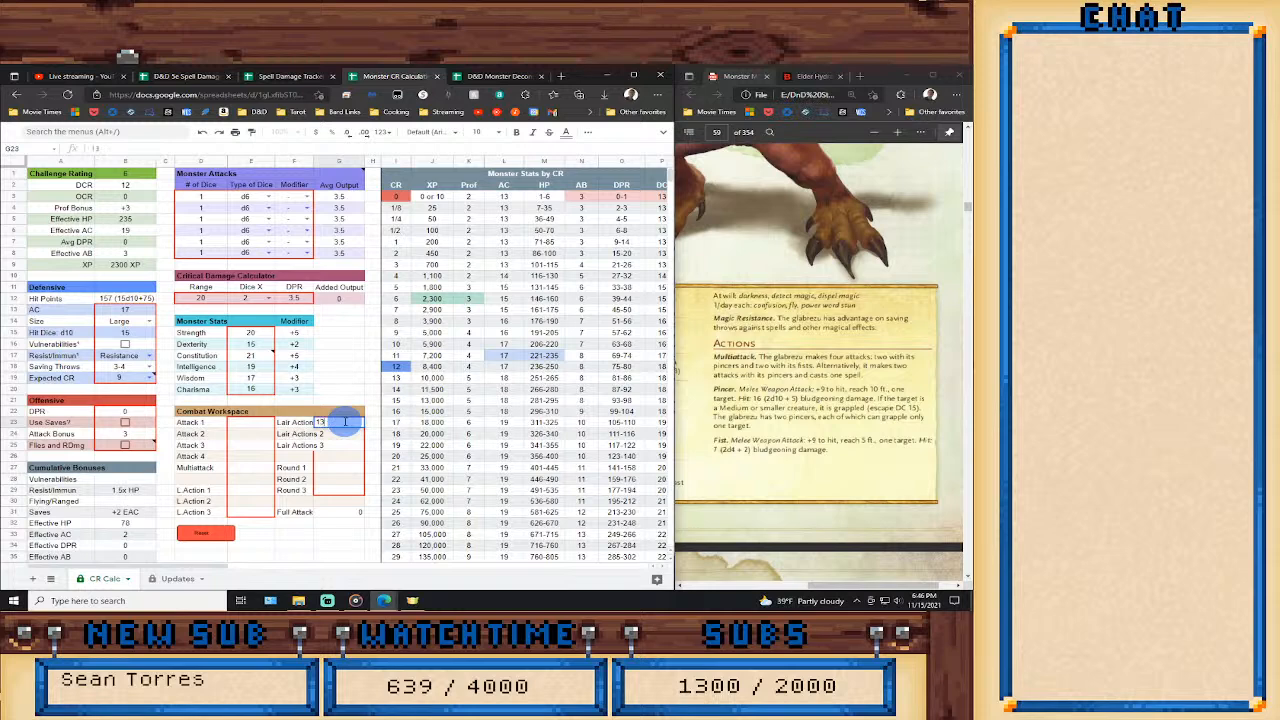
key("Return")
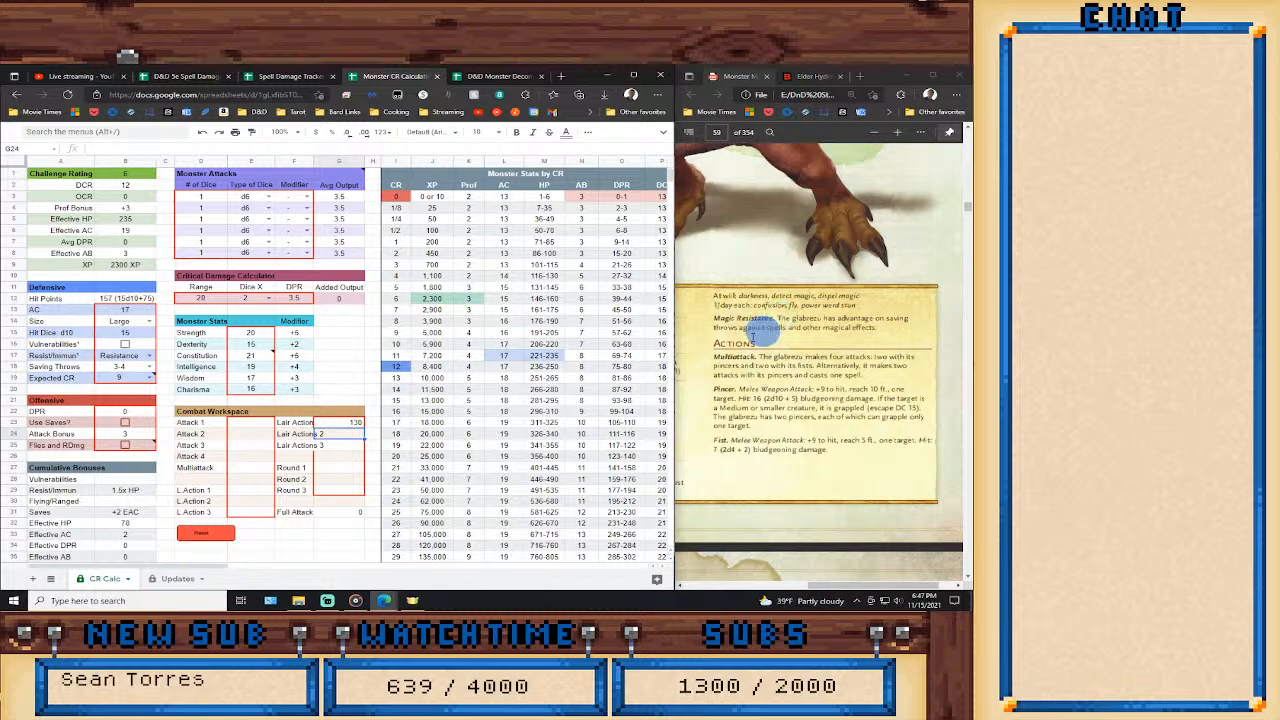
Look up the average damage of 4th-level spells in the D&D 5e Spell Damage spreadsheet.
left_click(192, 76)
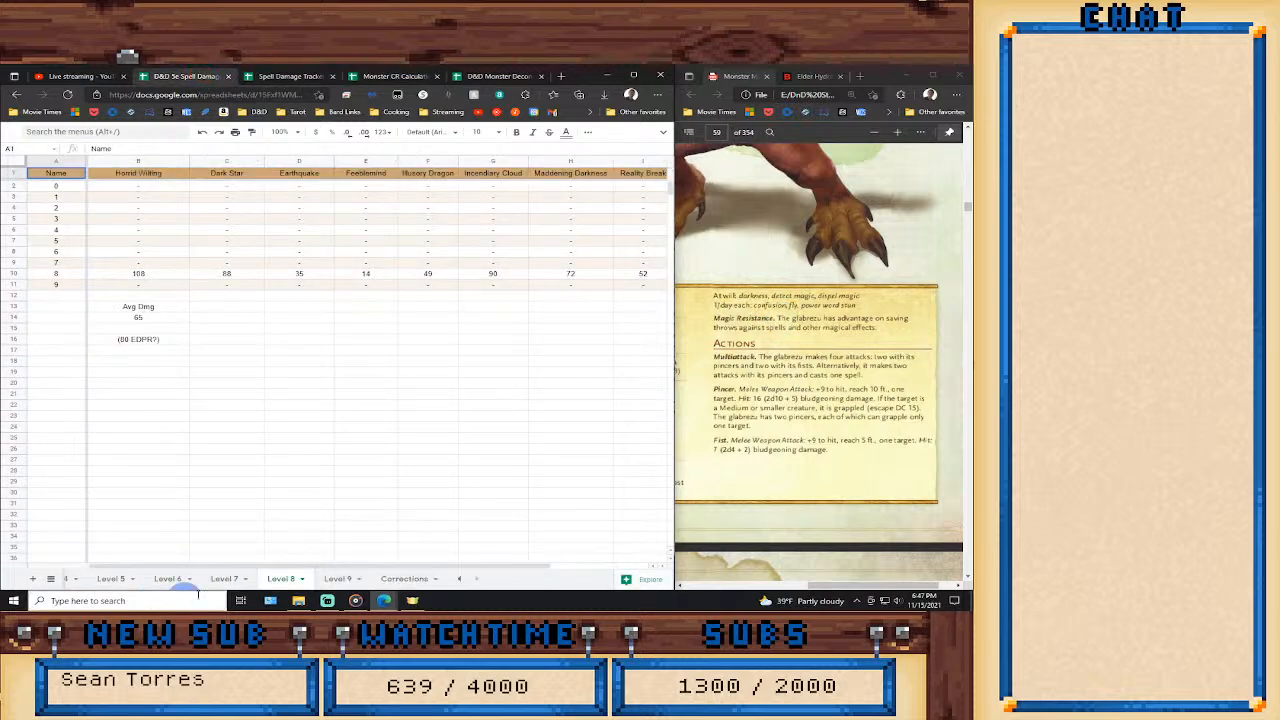
left_click(459, 578)
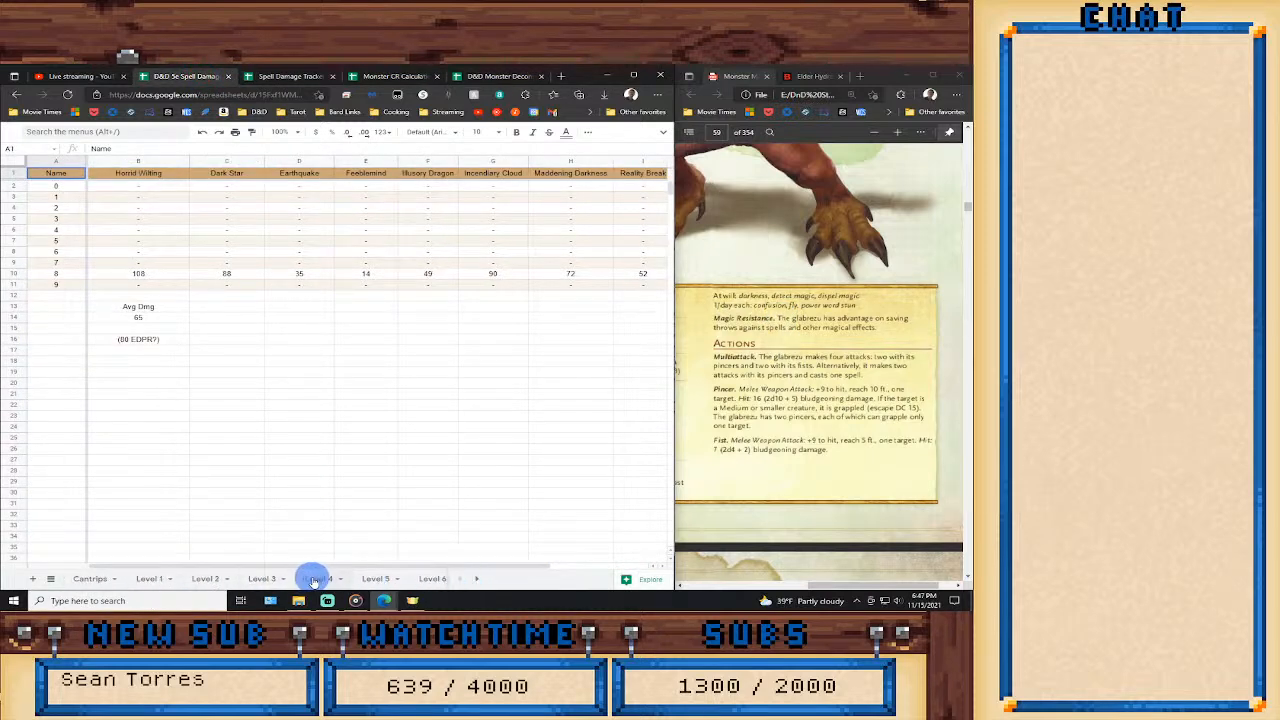
left_click(316, 578)
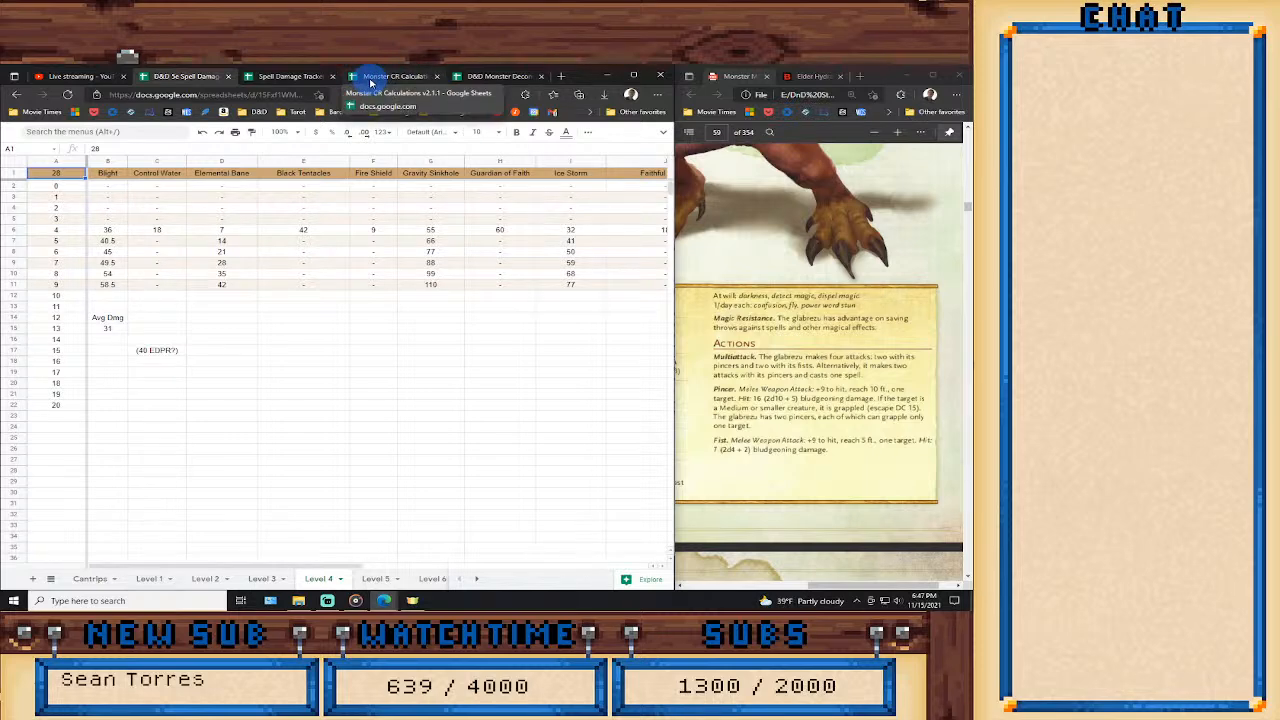
Back in the Monster CR Calculations spreadsheet, enter 130 for Lair Actions 3 and clear the Lair Actions 1 value.
left_click(372, 83)
left_click(396, 76)
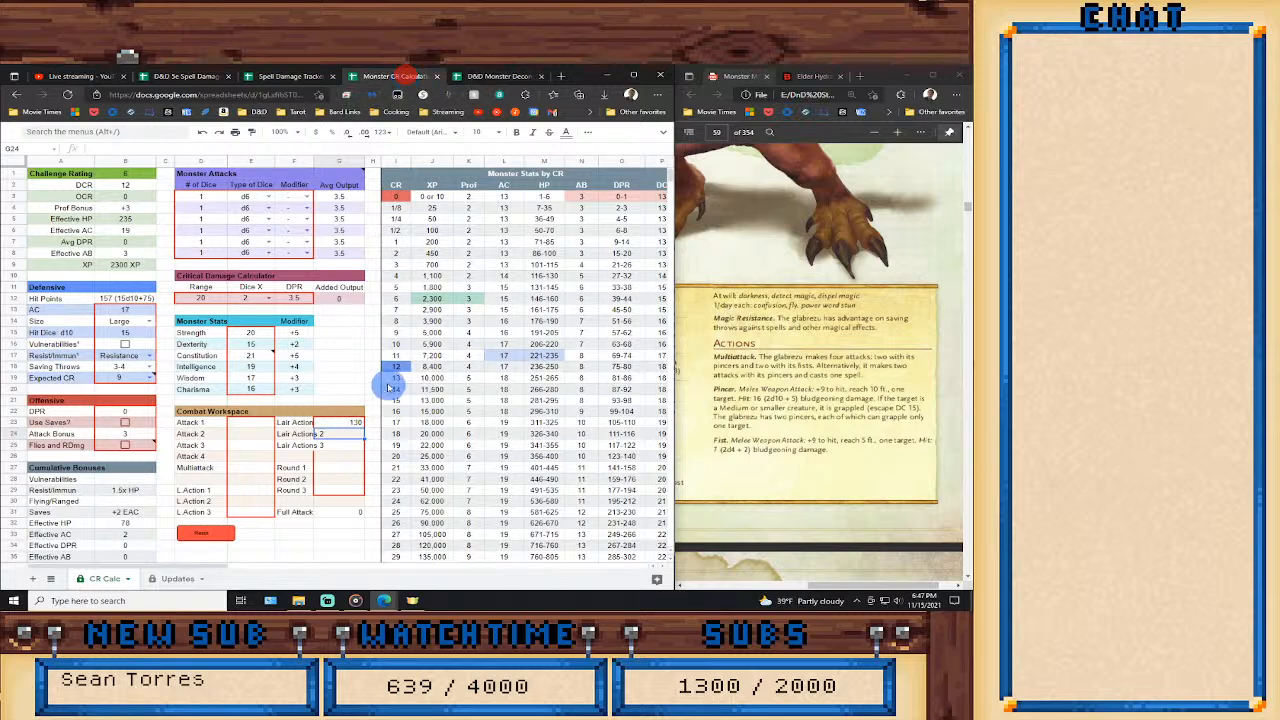
left_click(350, 423)
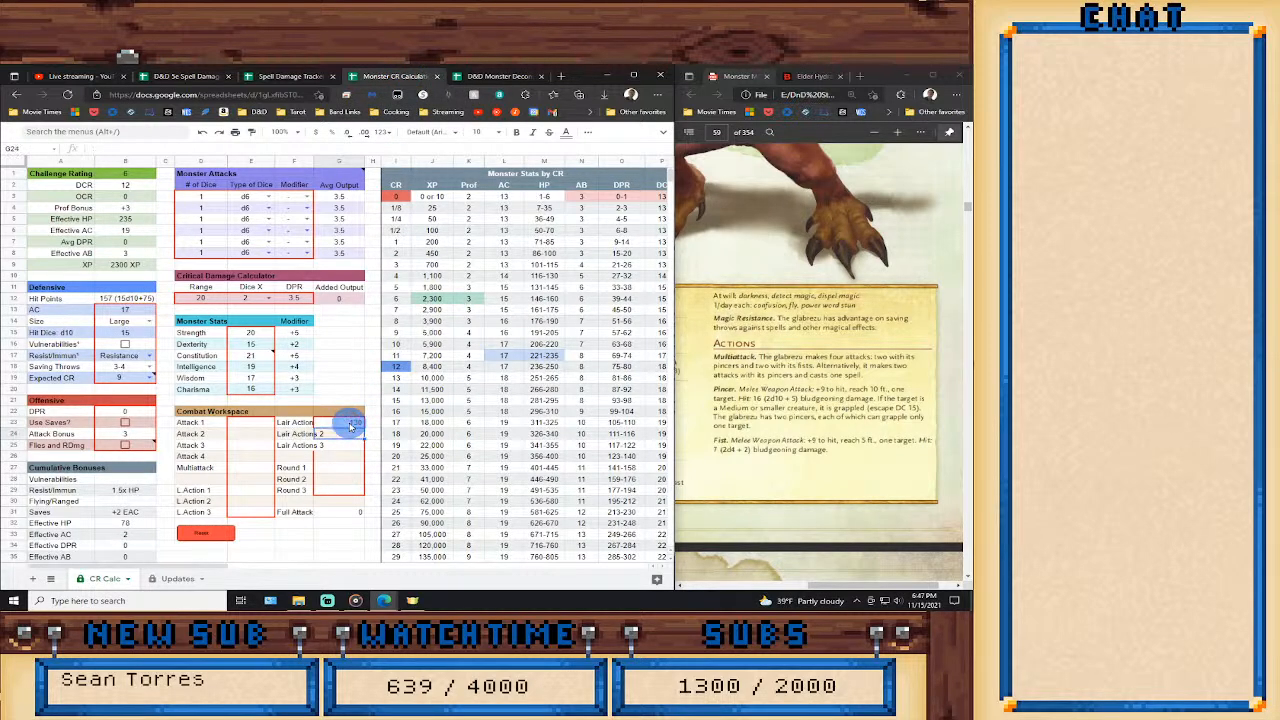
key("Down")
type("130")
key("Up")
key("Up")
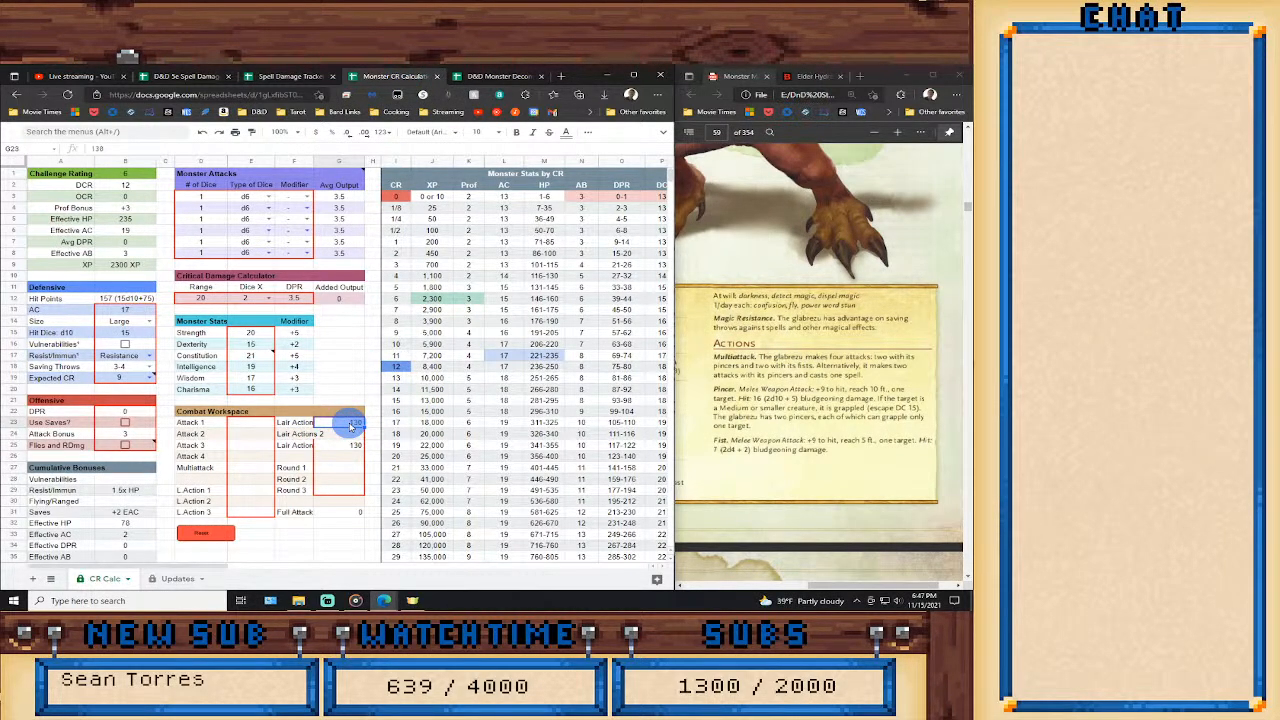
key("Delete")
key("Down")
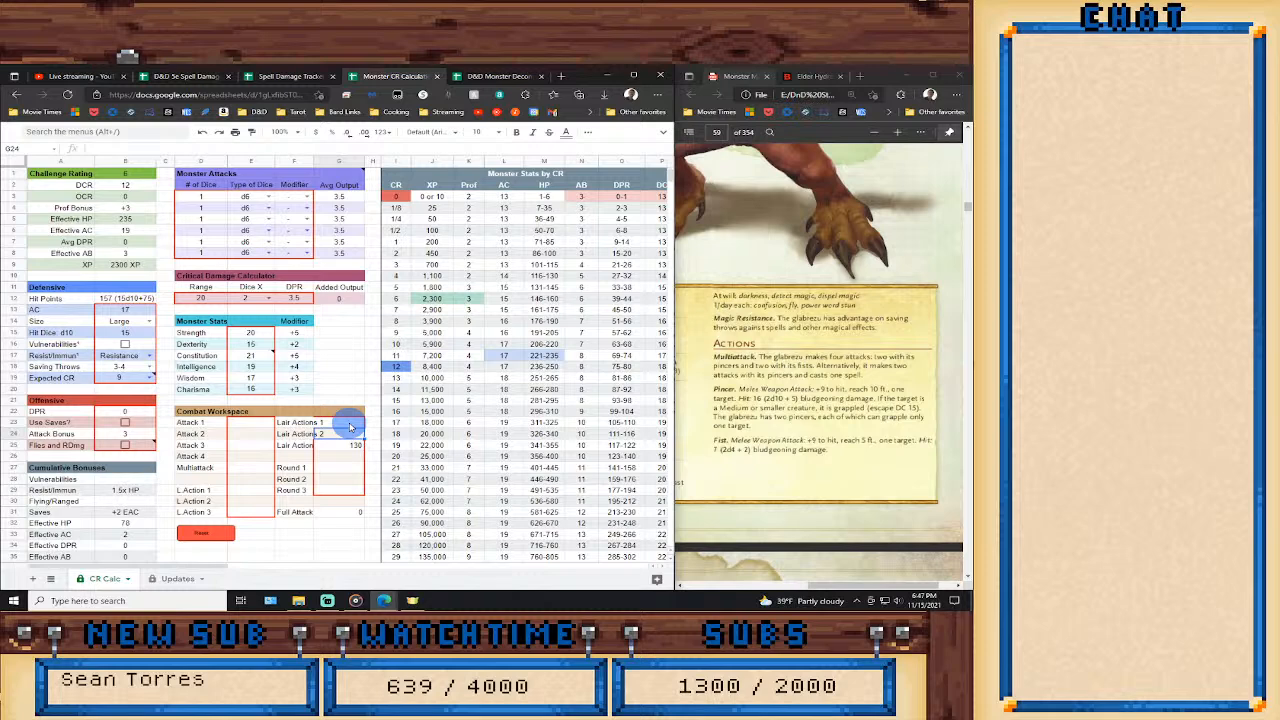
Enter 62 for Lair Actions 2 in the Combat Workspace.
type("62")
key("Return")
key("Up")
key("Up")
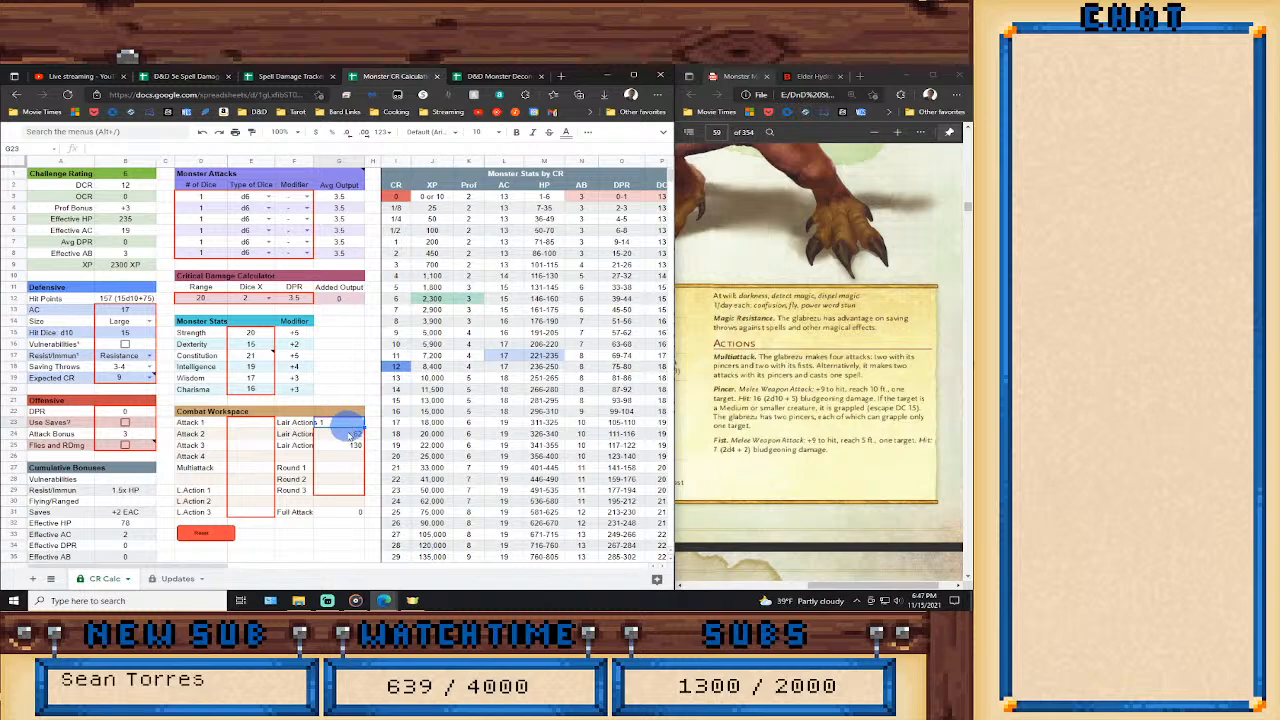
Check the 2nd-level spells' average damage in the D&D 5e Spell Damage spreadsheet, and enter 26 for Lair Actions 1 in the Monster CR Calculations spreadsheet.
left_click(172, 78)
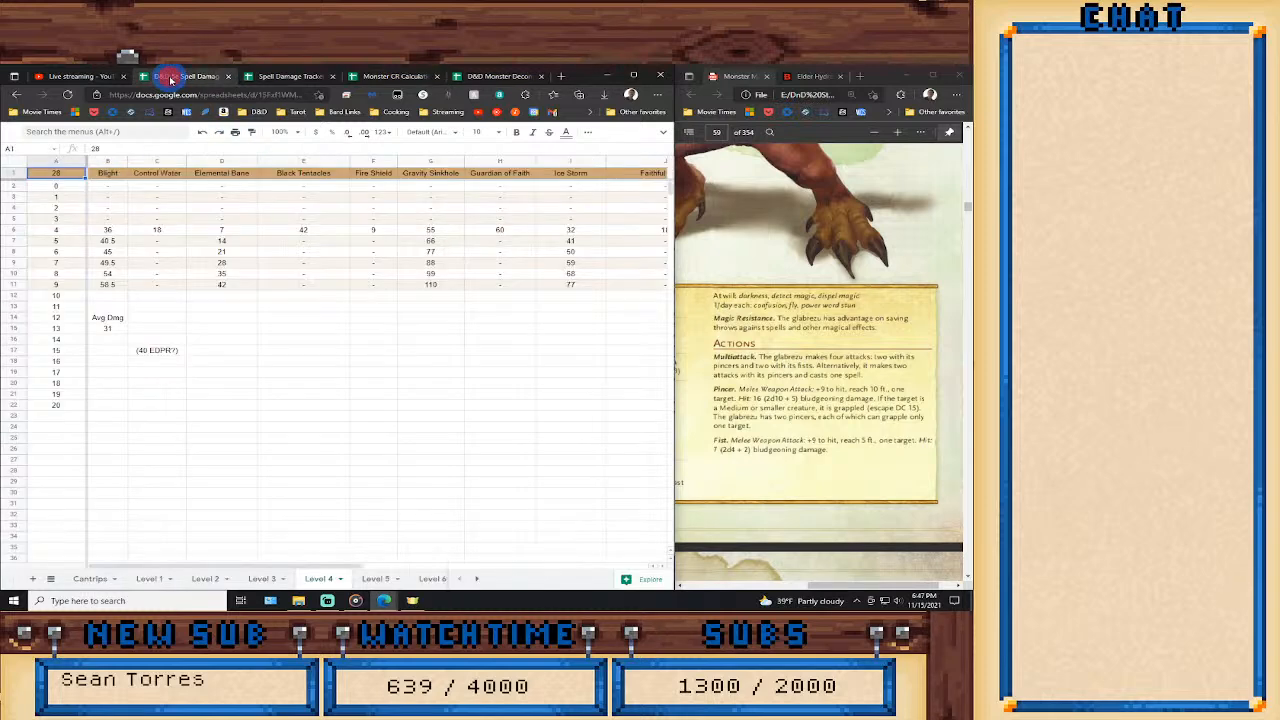
left_click(209, 583)
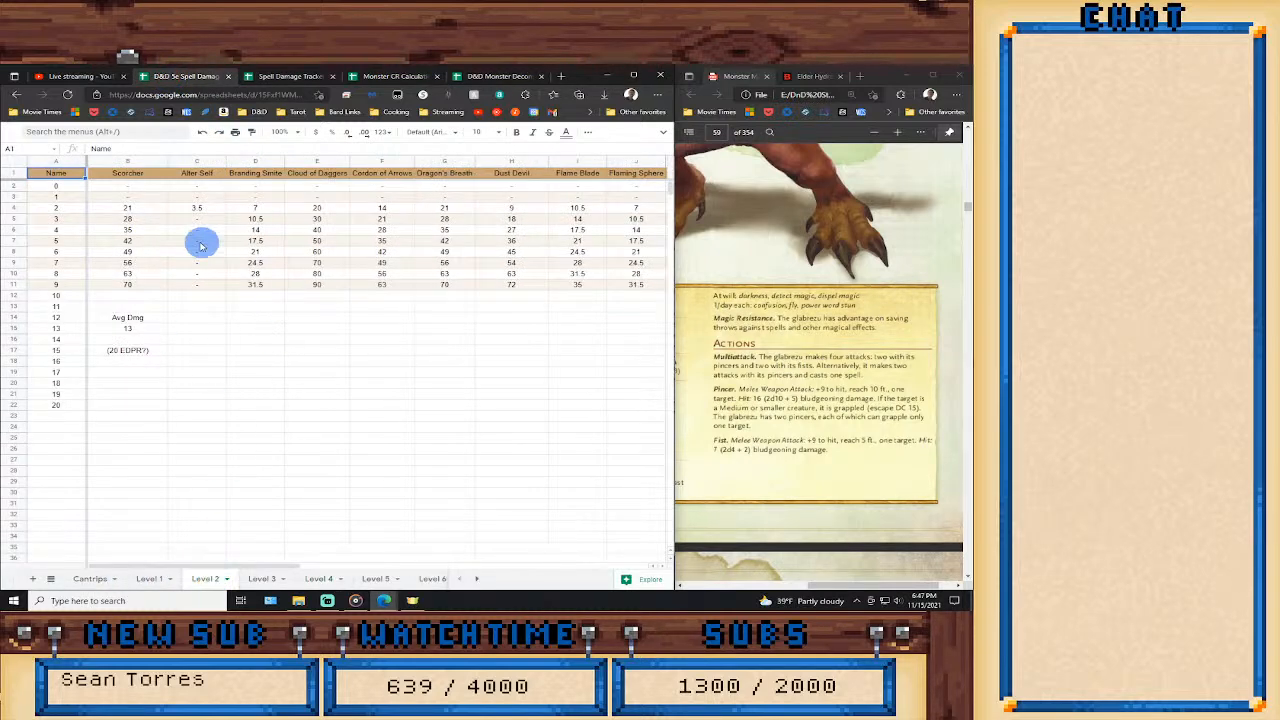
left_click(419, 76)
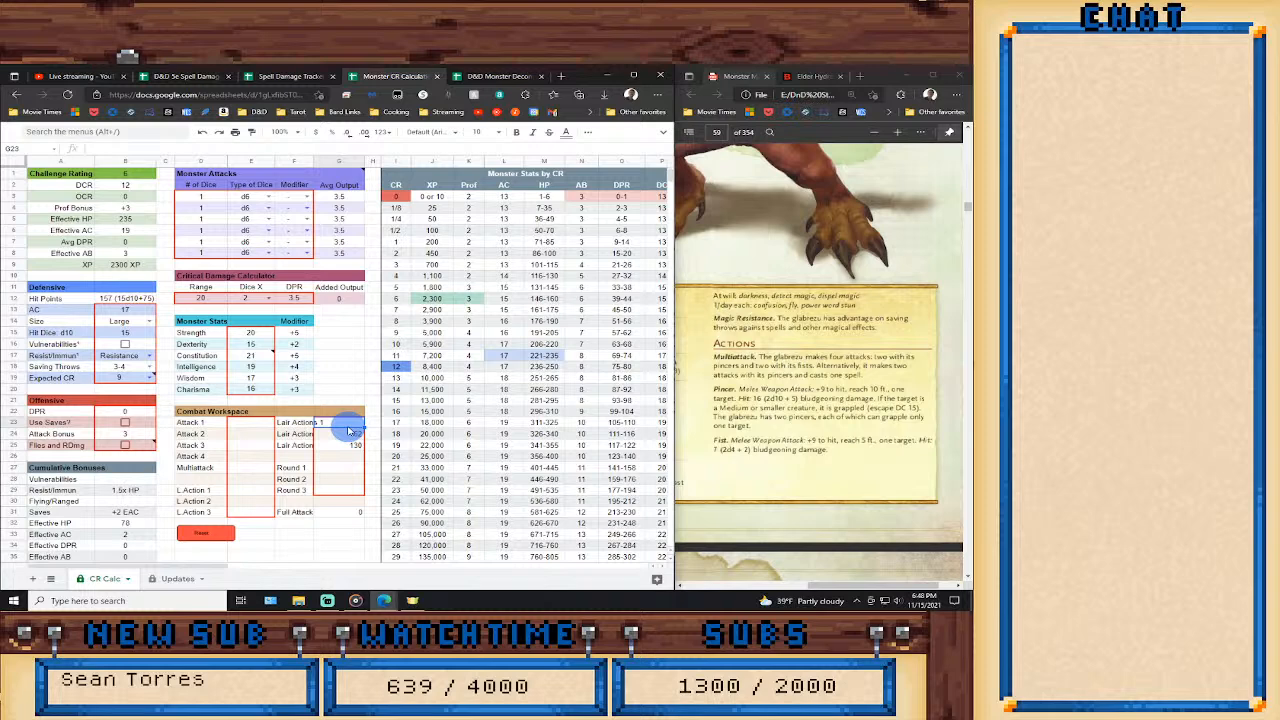
type("26")
key("Return")
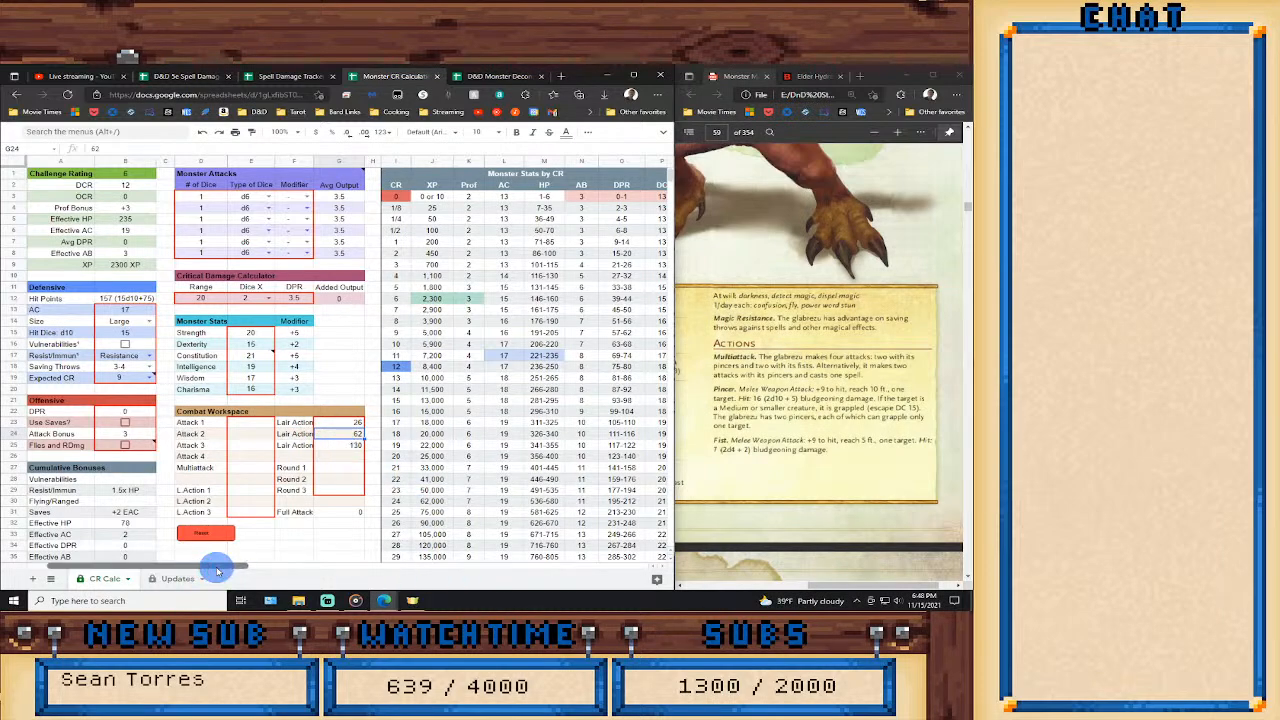
Enable the Magic Resistance trait in the monster features list.
left_click_drag(217, 571, 320, 571)
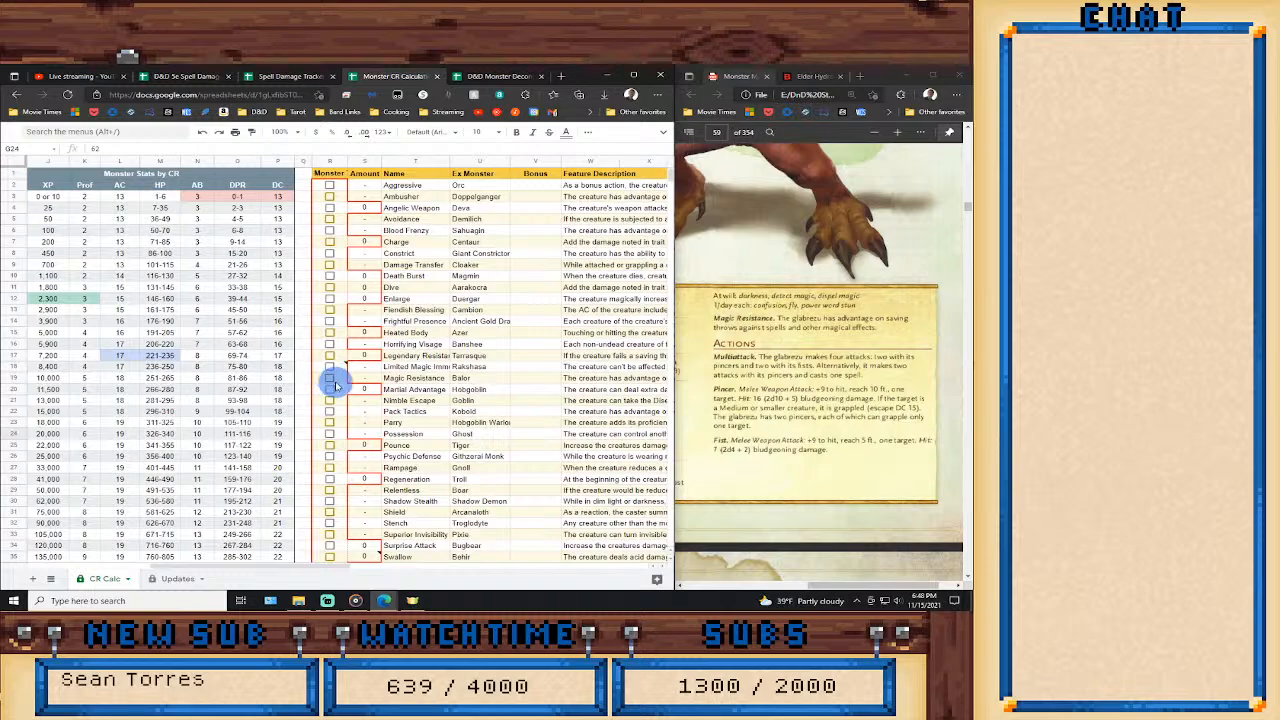
left_click(330, 379)
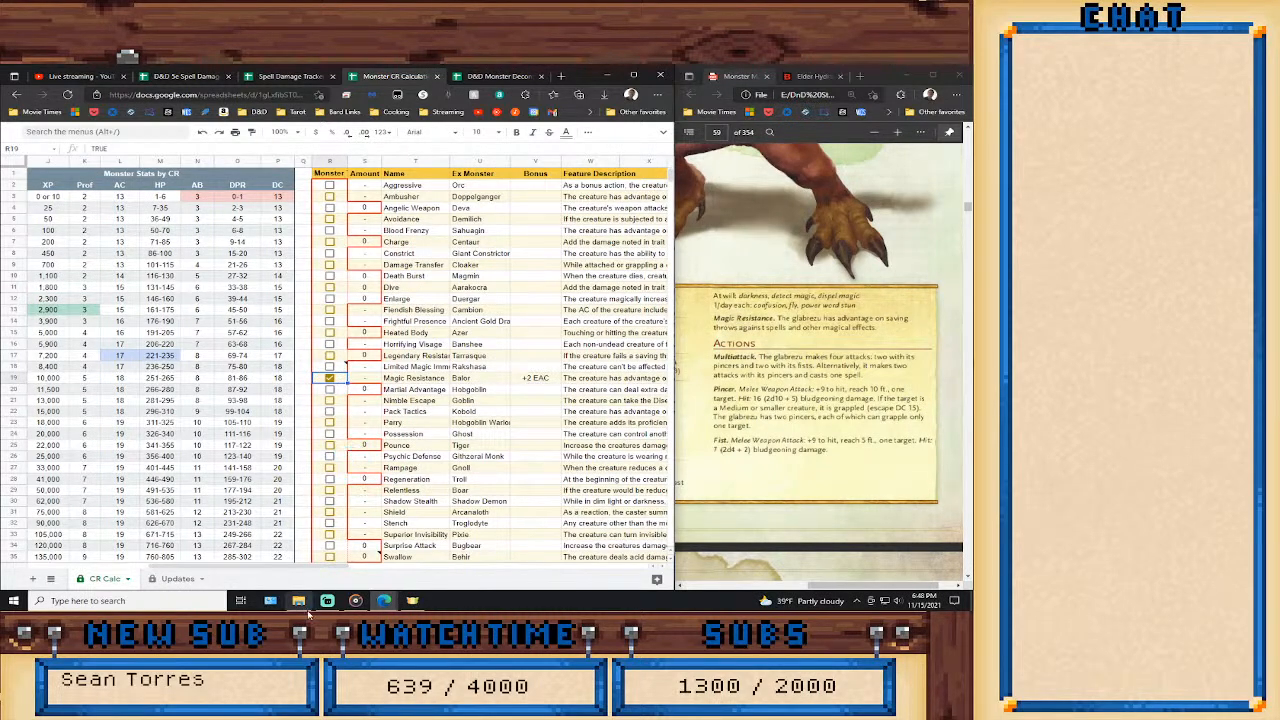
left_click_drag(299, 565, 205, 567)
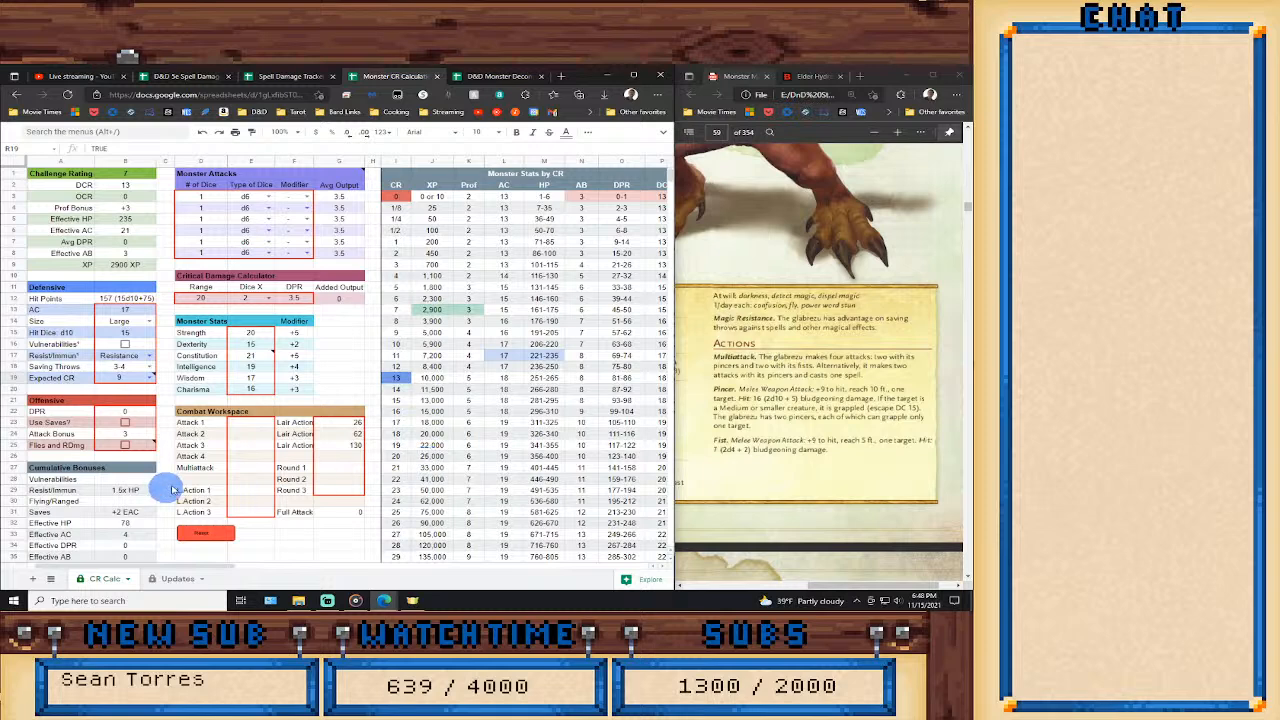
Set the Glabrezu's Attack Bonus to 9 in the Offensive section.
left_click(135, 435)
double_click(136, 436)
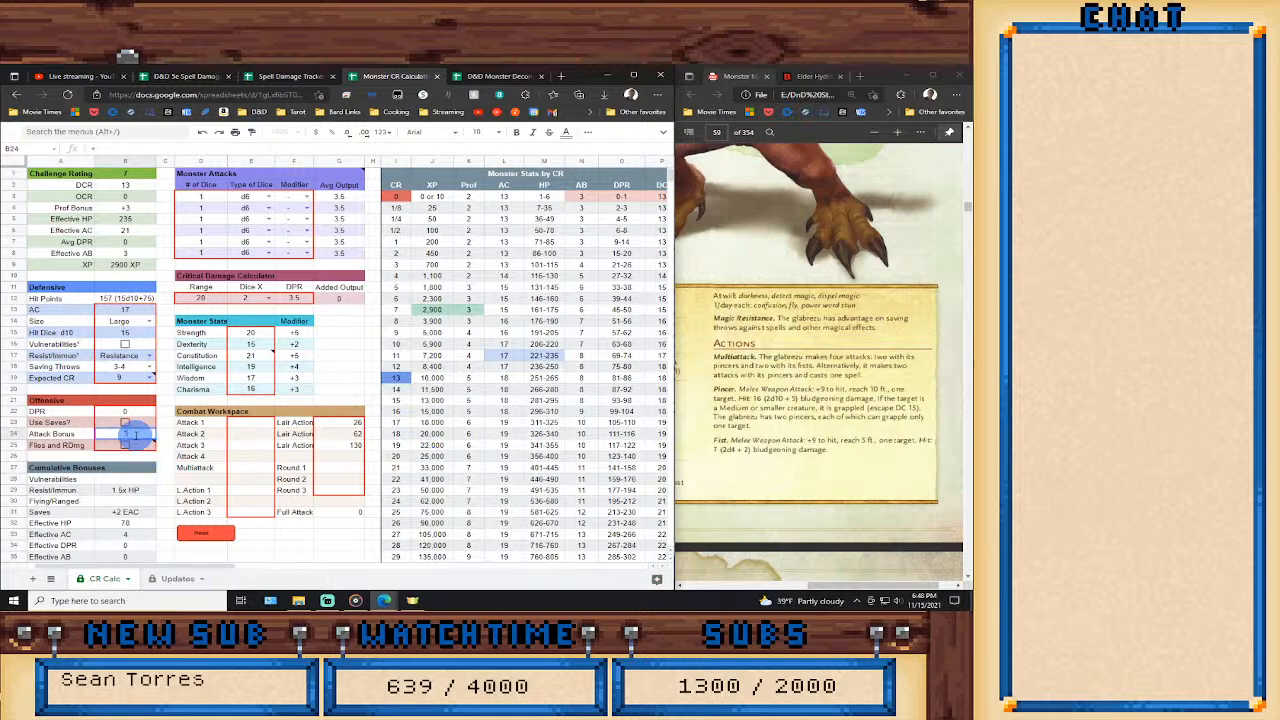
type("9")
key("Return")
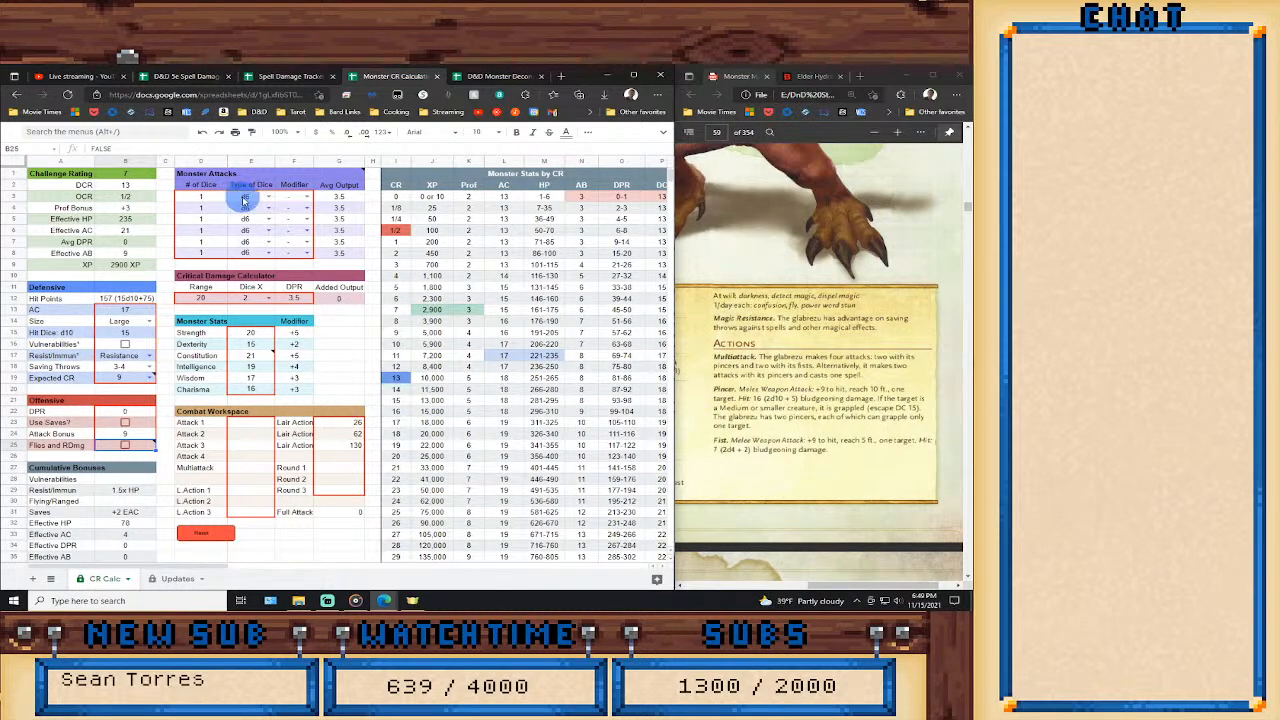
Define the first monster attack as 2 d10 dice with the Str modifier.
left_click(205, 196)
type("2")
left_click(269, 196)
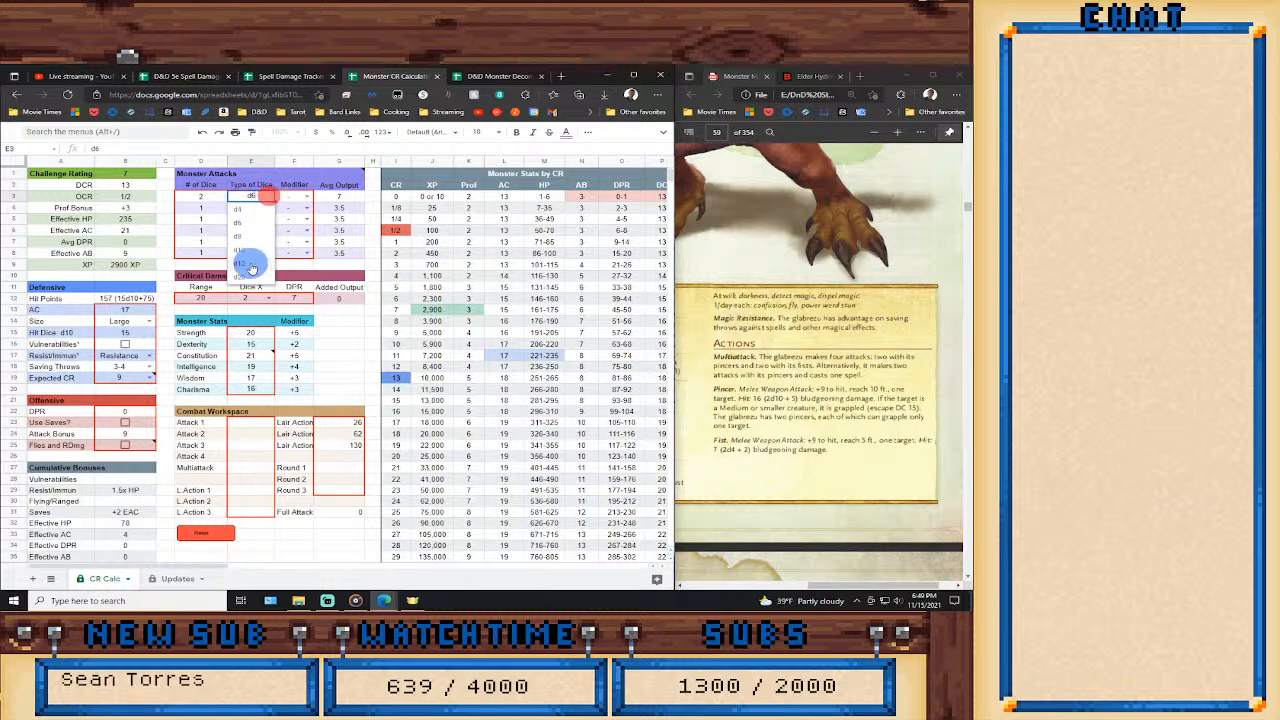
left_click(250, 249)
left_click(307, 196)
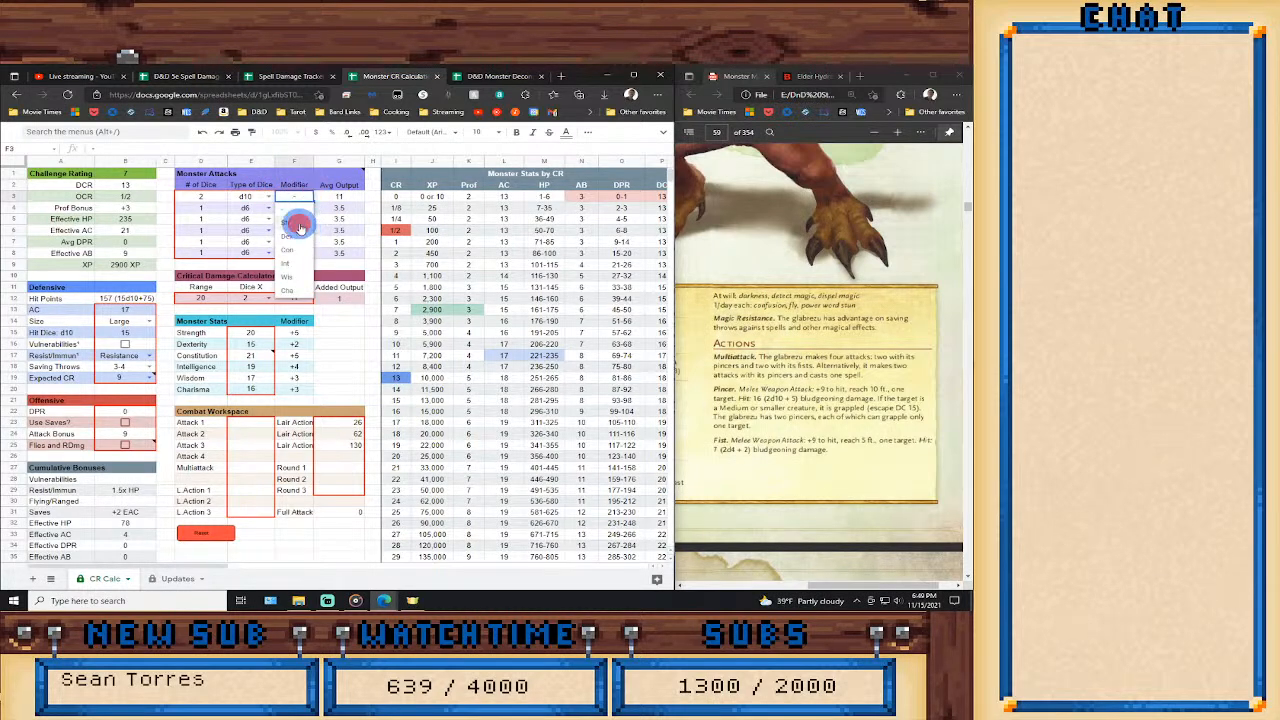
left_click(289, 222)
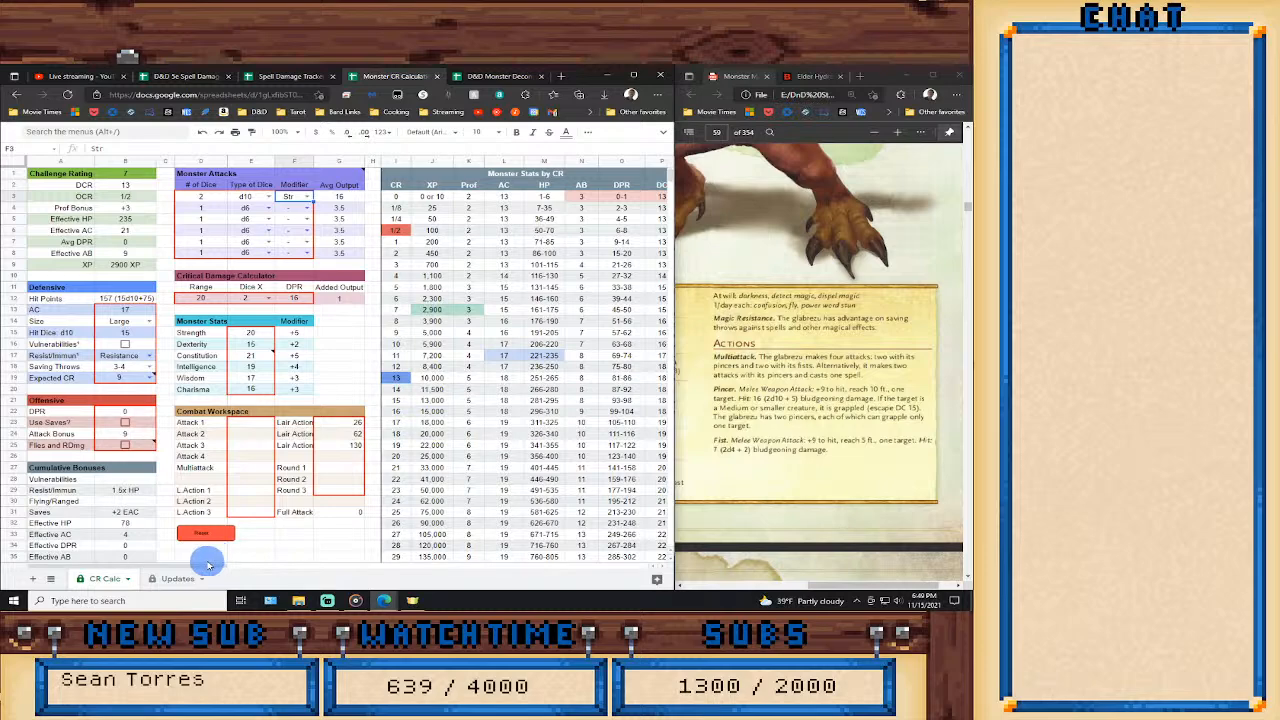
Enable the Extra AC trait in the monster features list and set its amount to 2.
left_click_drag(212, 567, 330, 567)
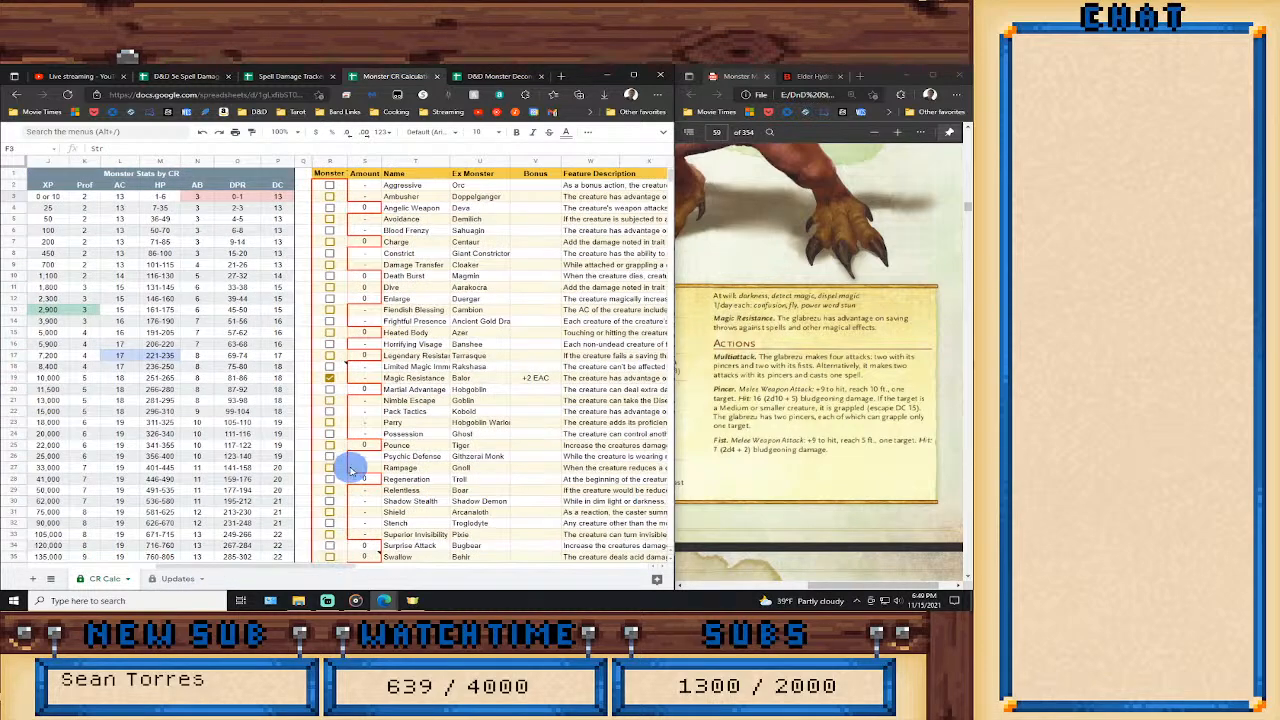
scroll(340, 468, "down", 3)
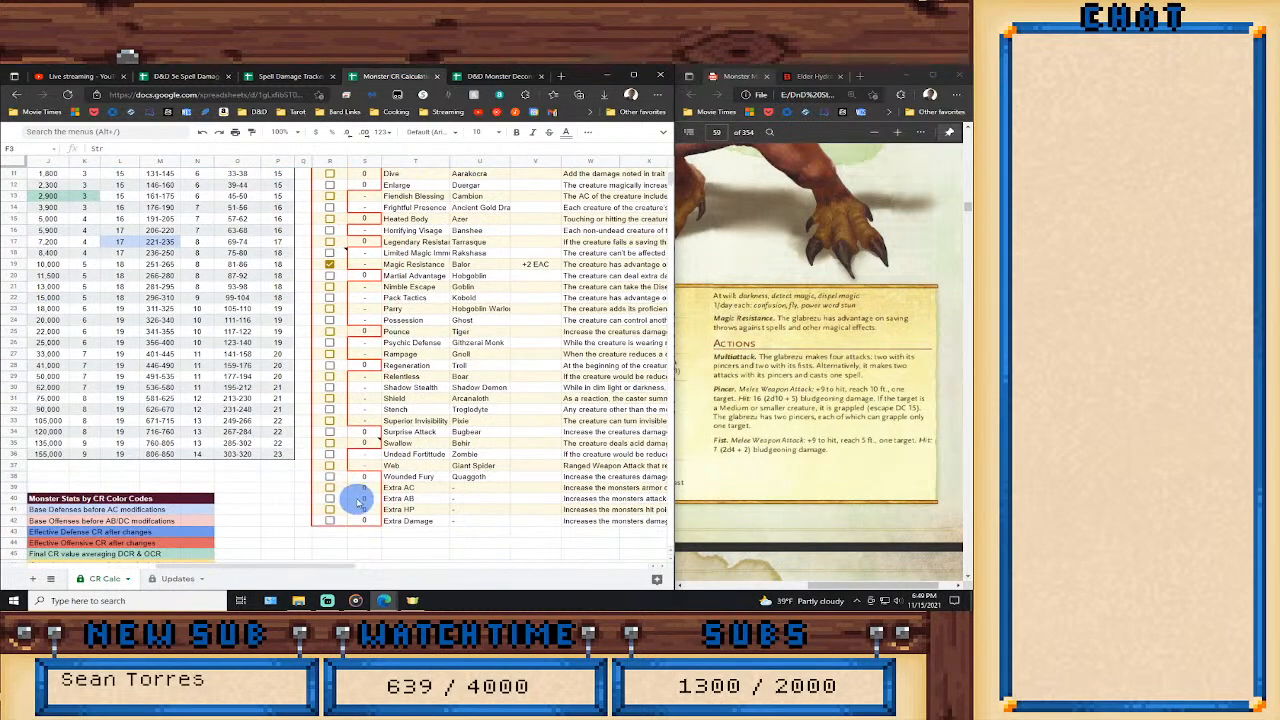
left_click(330, 487)
left_click(367, 489)
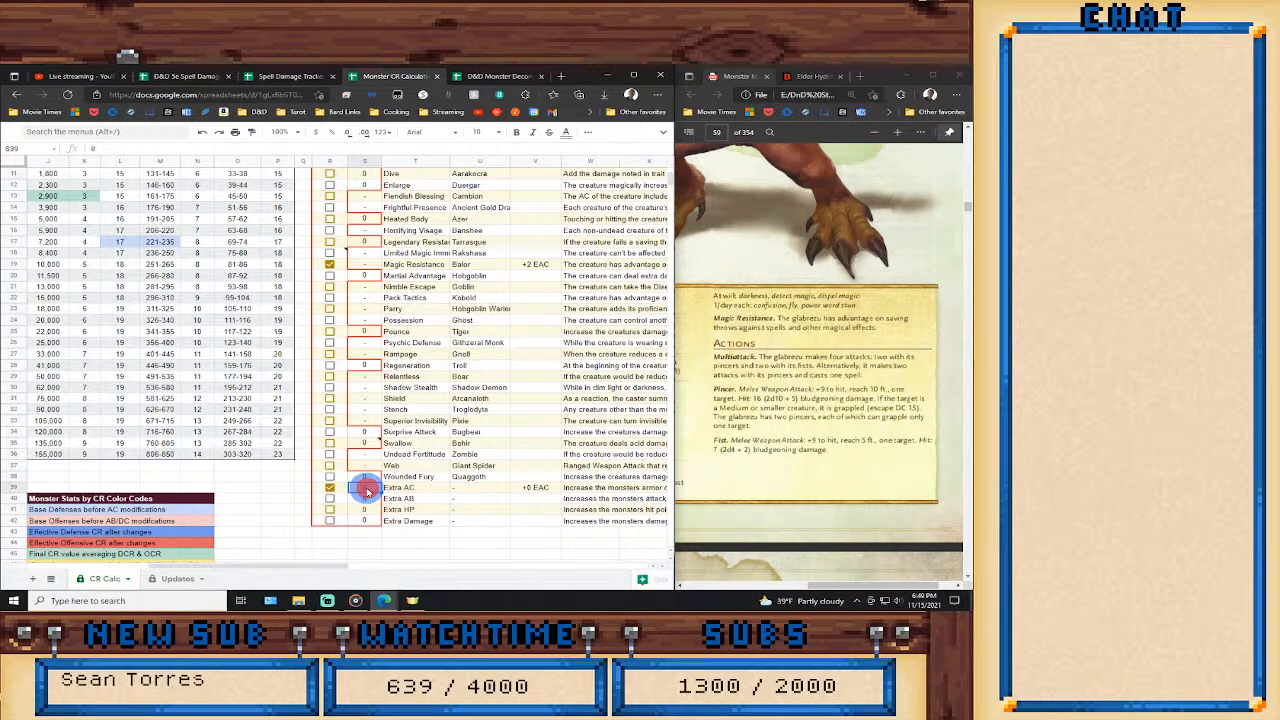
left_click(367, 492)
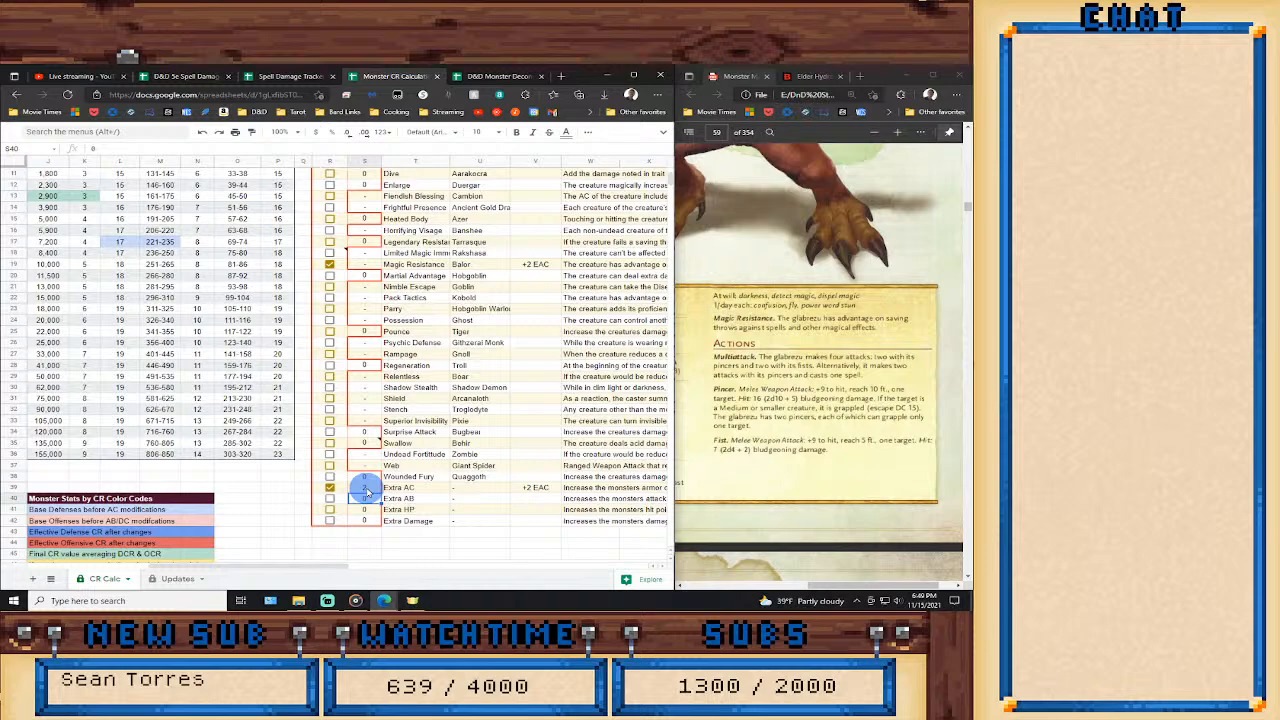
left_click_drag(335, 567, 210, 576)
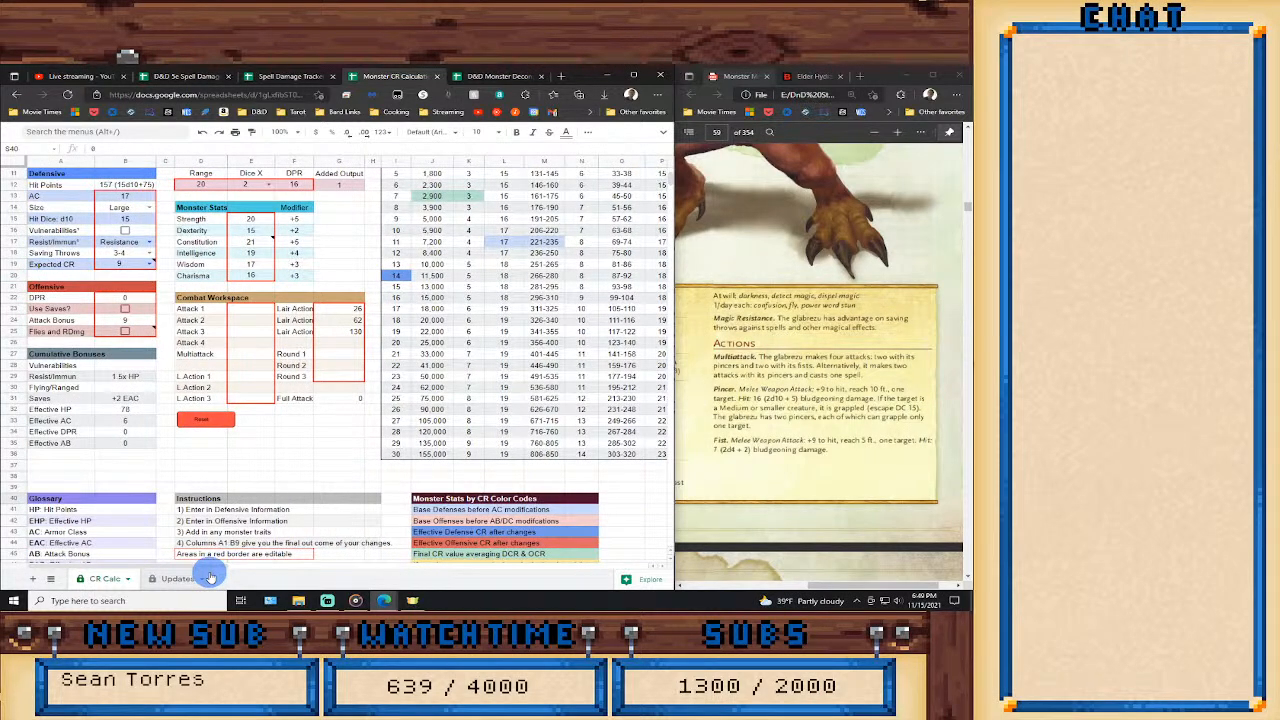
Define the second monster attack as 2 d4 dice with the Dex modifier.
left_click(419, 402)
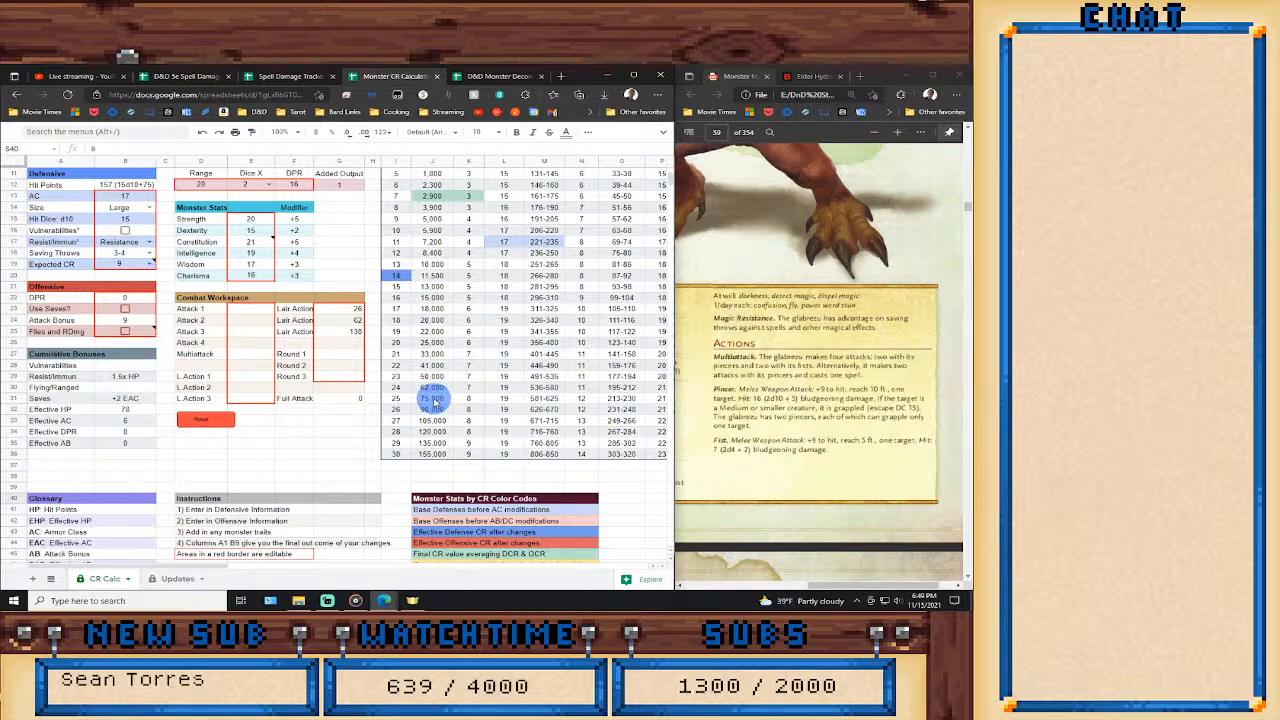
scroll(420, 407, "up", 1)
scroll(419, 405, "up", 1)
scroll(419, 407, "down", 1)
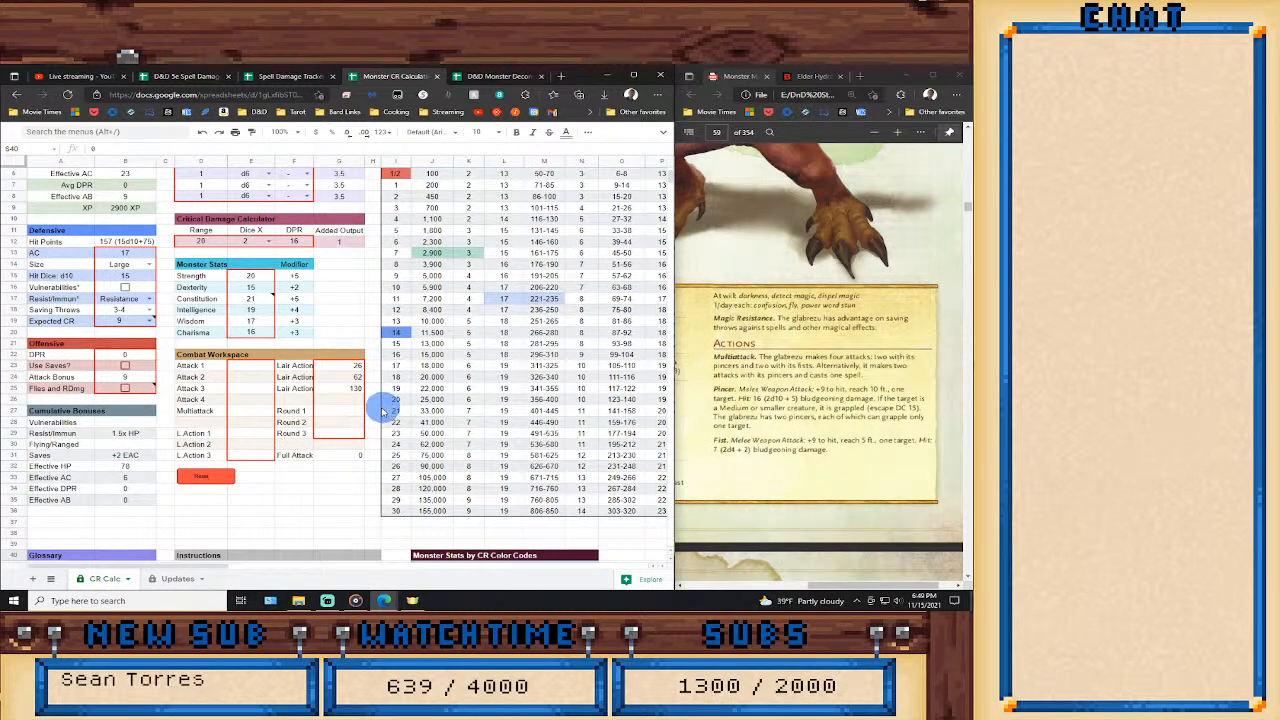
scroll(344, 330, "up", 1)
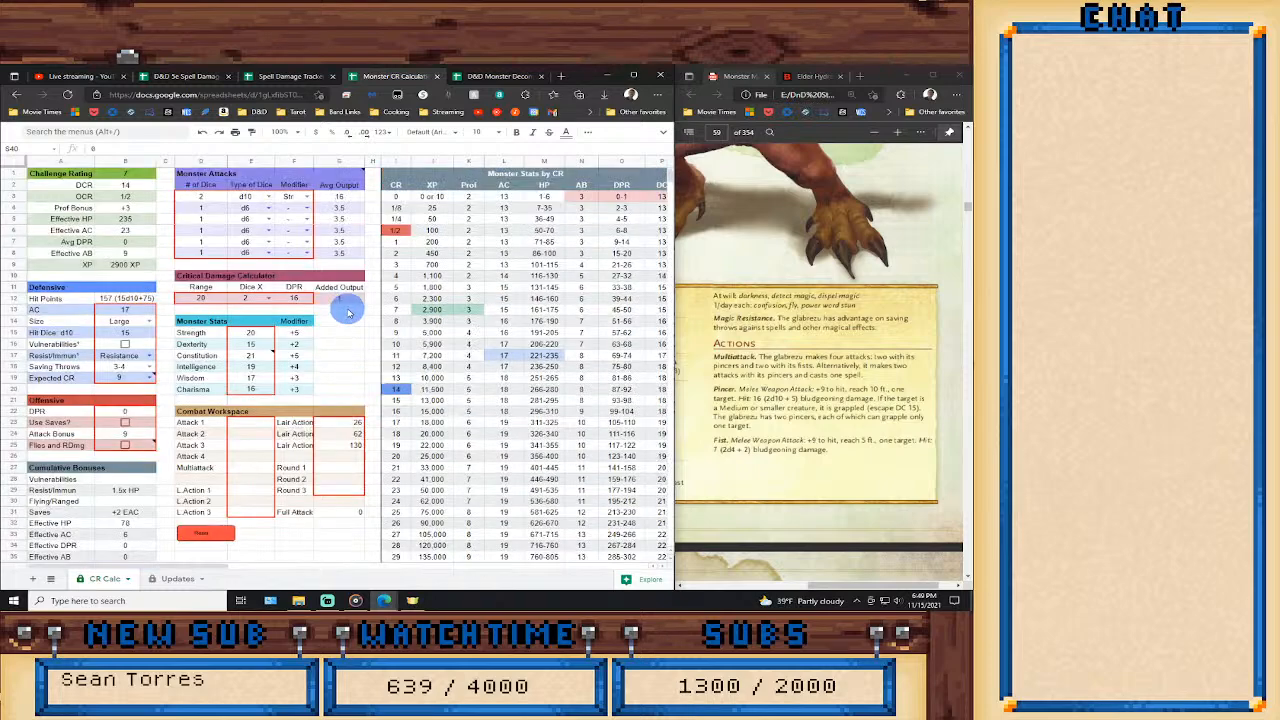
left_click(213, 210)
type("2")
left_click(268, 208)
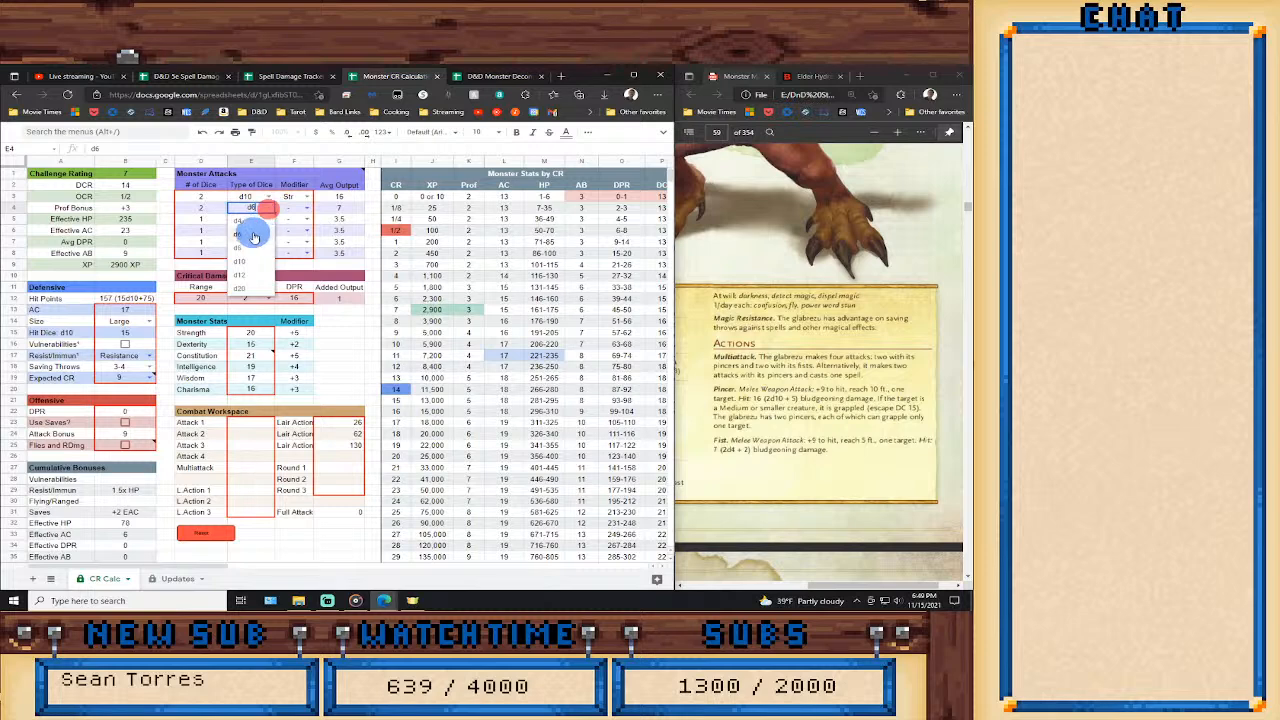
left_click(245, 220)
left_click(304, 207)
left_click(294, 251)
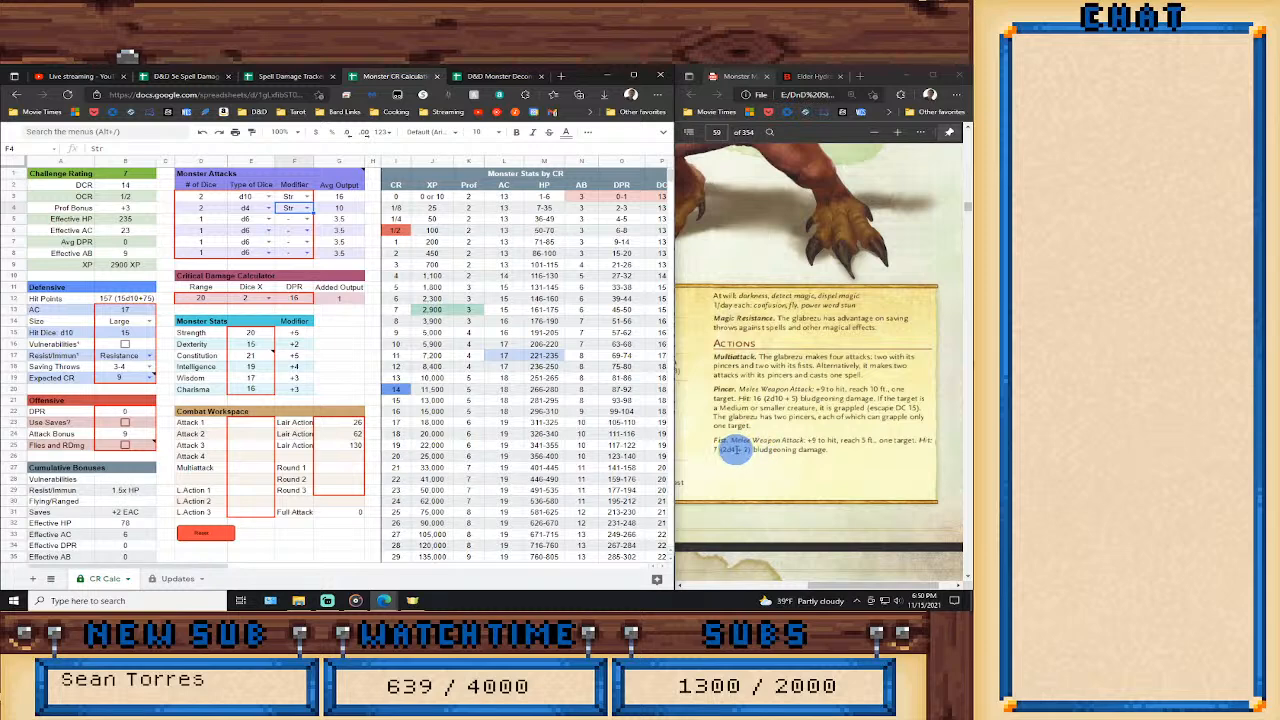
left_click(307, 207)
left_click(300, 248)
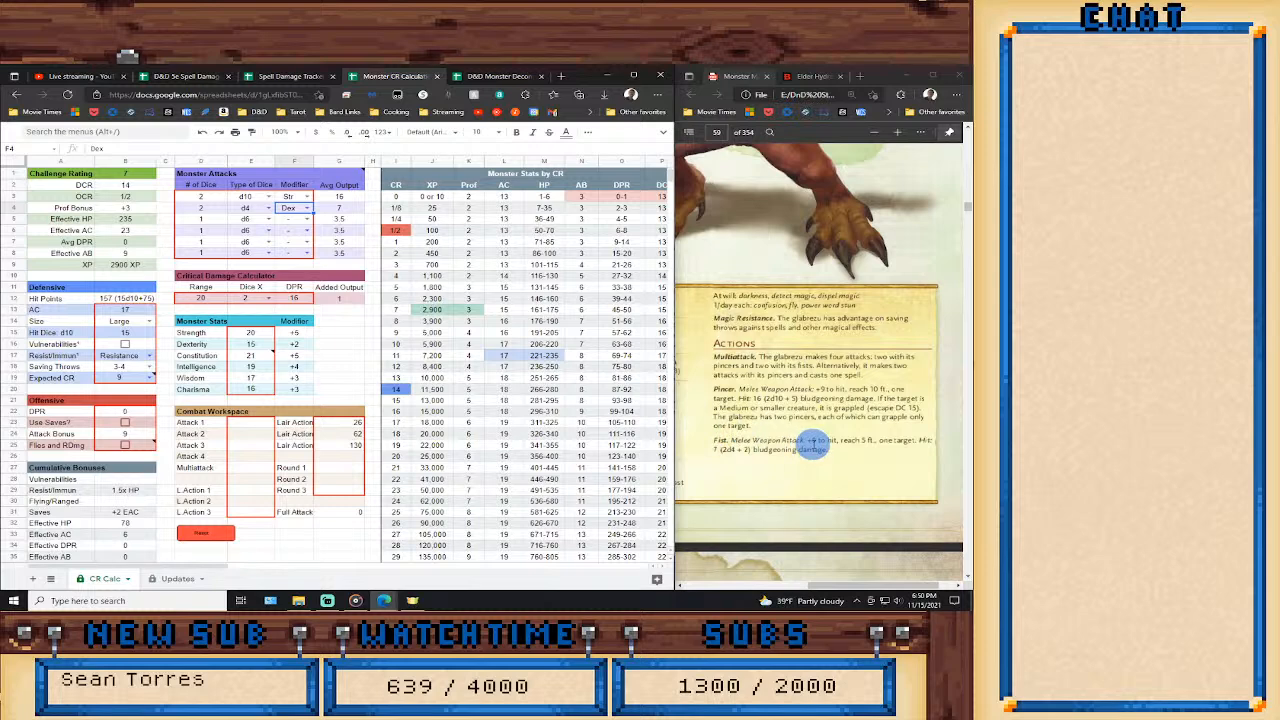
Enter the Multiattack formula =G3+G3+G4+G4 in the Combat Workspace, adding the average outputs of two pincer and two fist attacks.
left_click(258, 422)
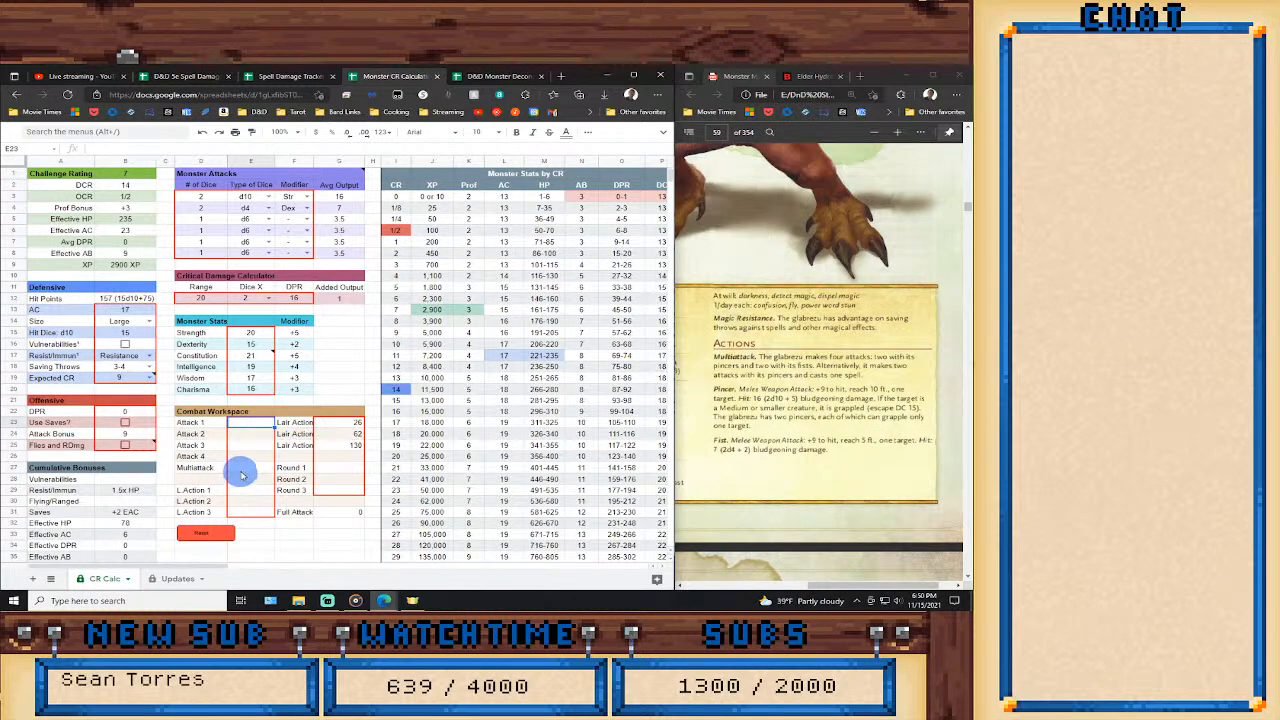
left_click(248, 466)
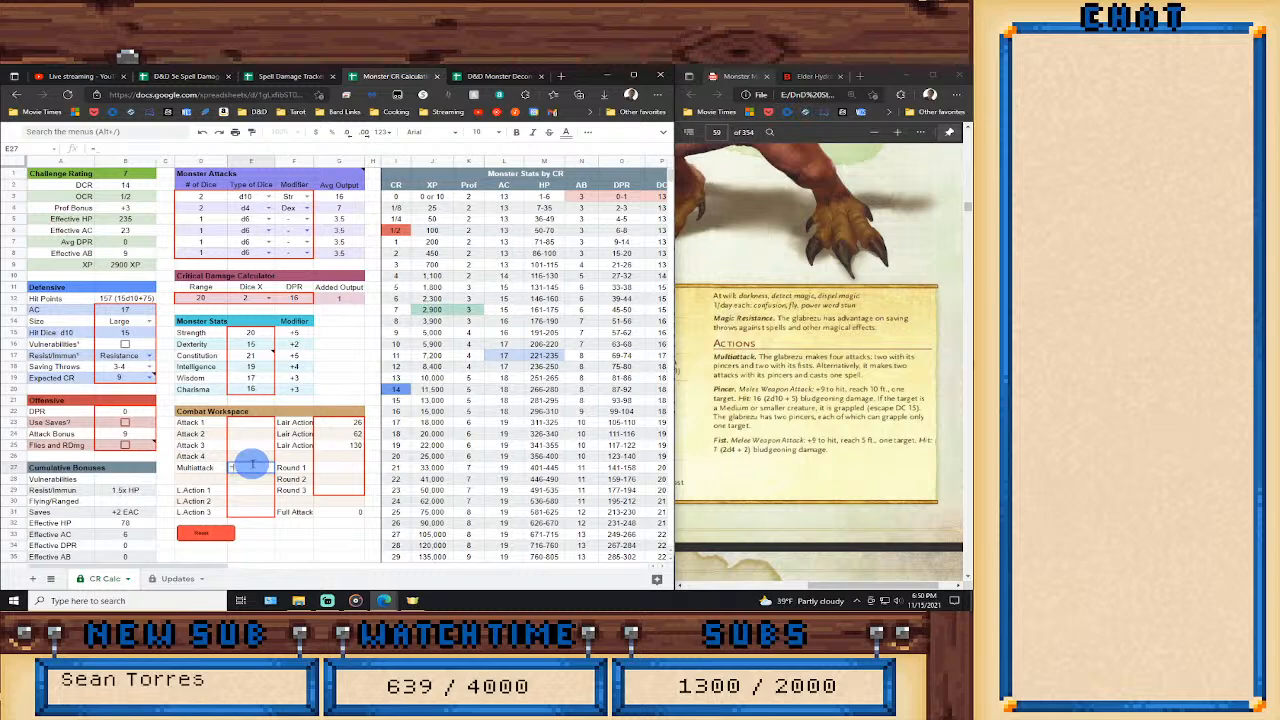
left_click(337, 198)
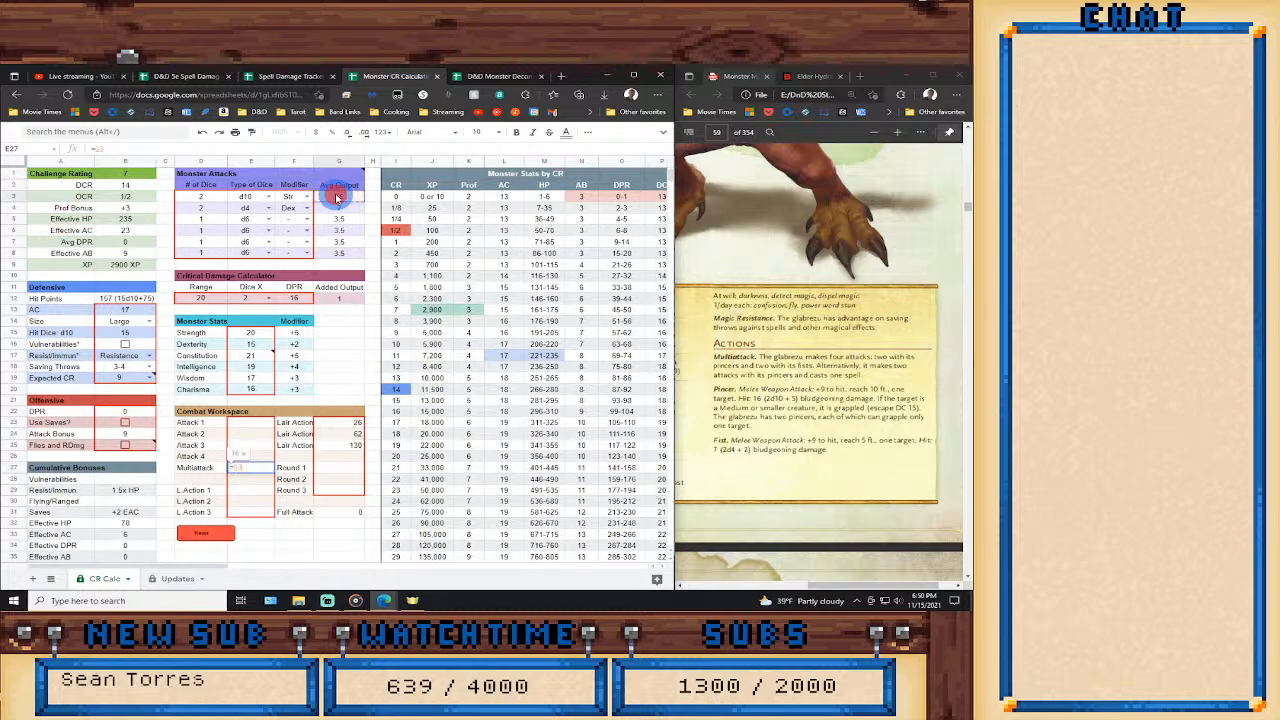
type("*")
left_click(337, 198)
type("+")
left_click(338, 209)
type("+")
left_click(338, 209)
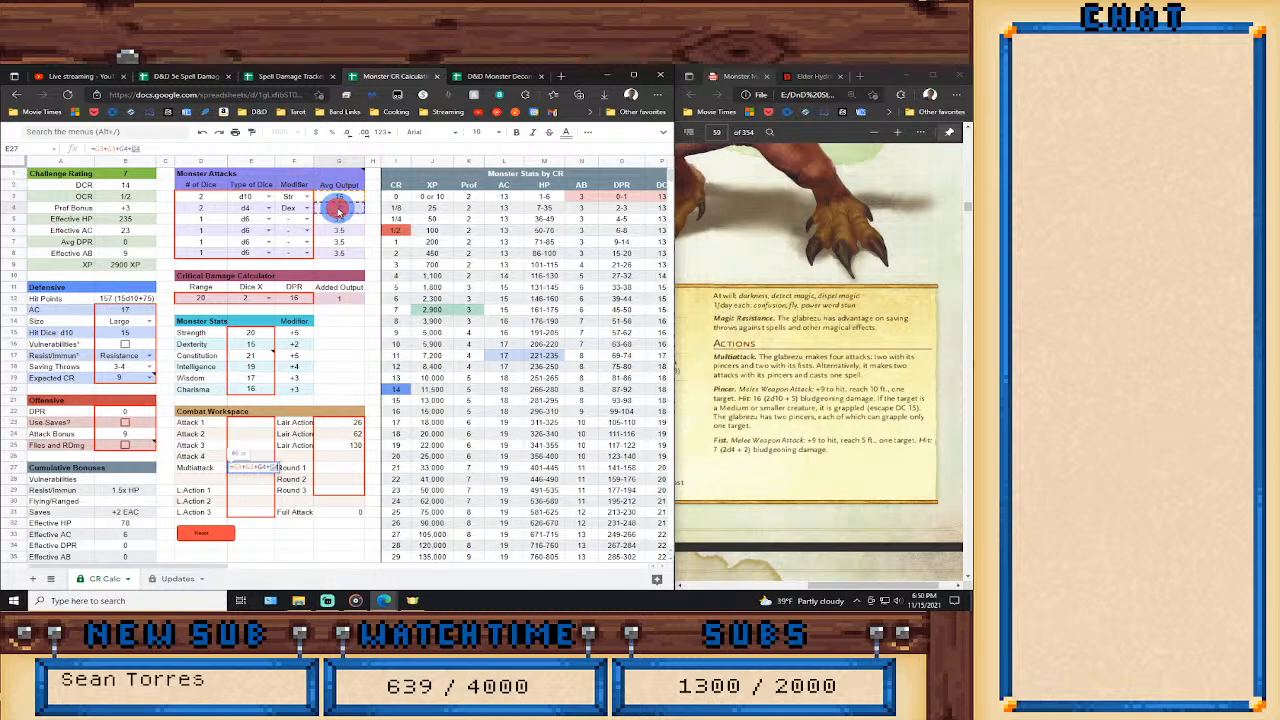
key("Return")
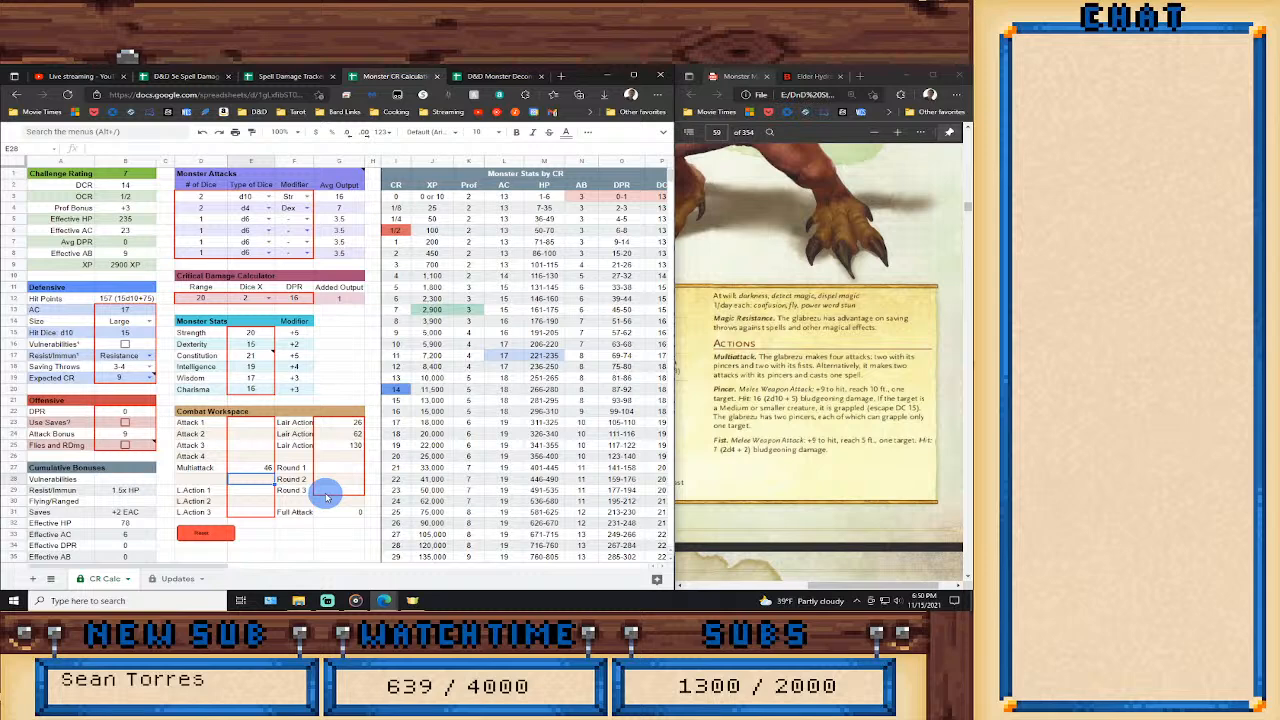
Enter the formula =G3+G3+G25 in the cell below Multiattack, combining two pincer attacks with the third Lair Action value.
type("=")
left_click(329, 198)
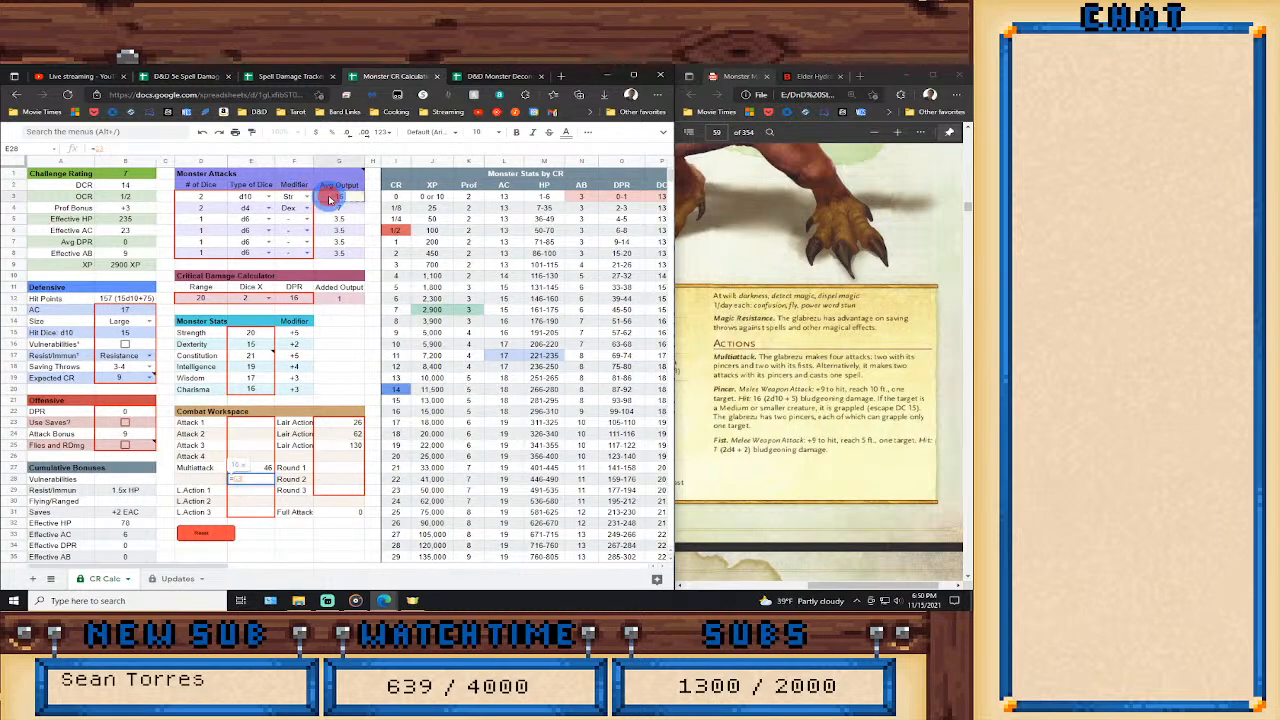
type("+")
left_click(330, 200)
key("Return")
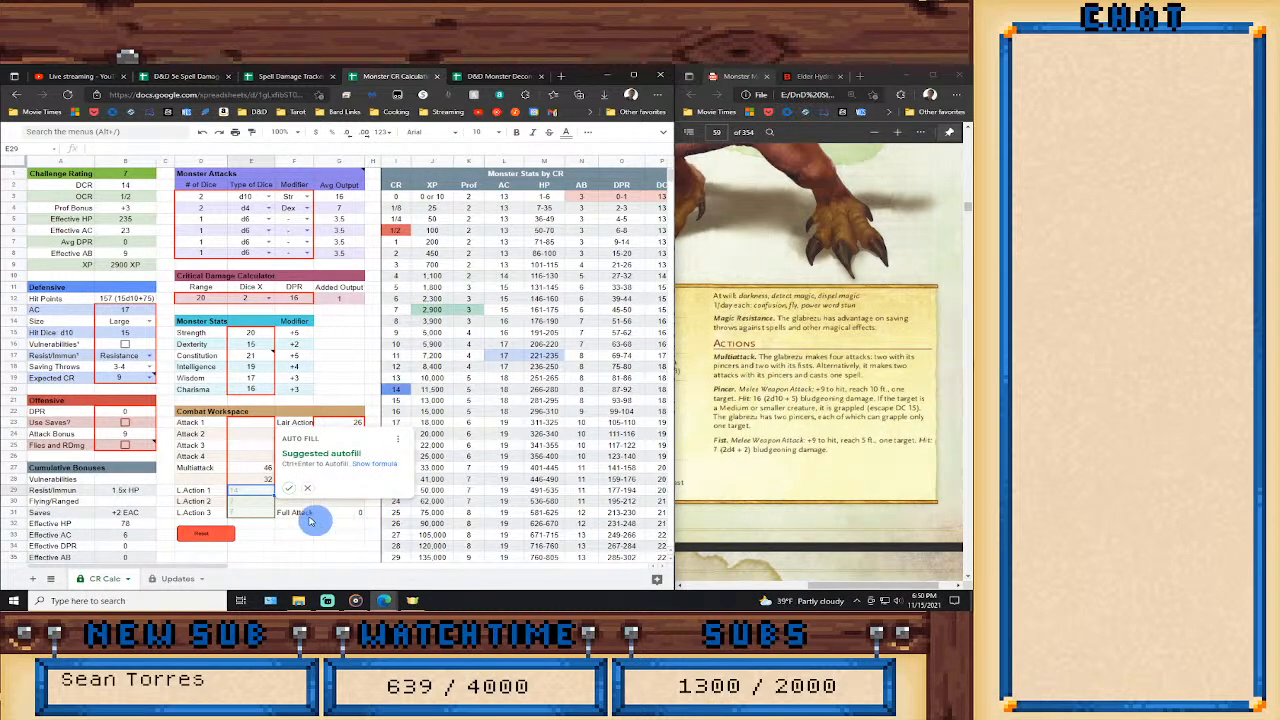
left_click(288, 488)
left_click(247, 480)
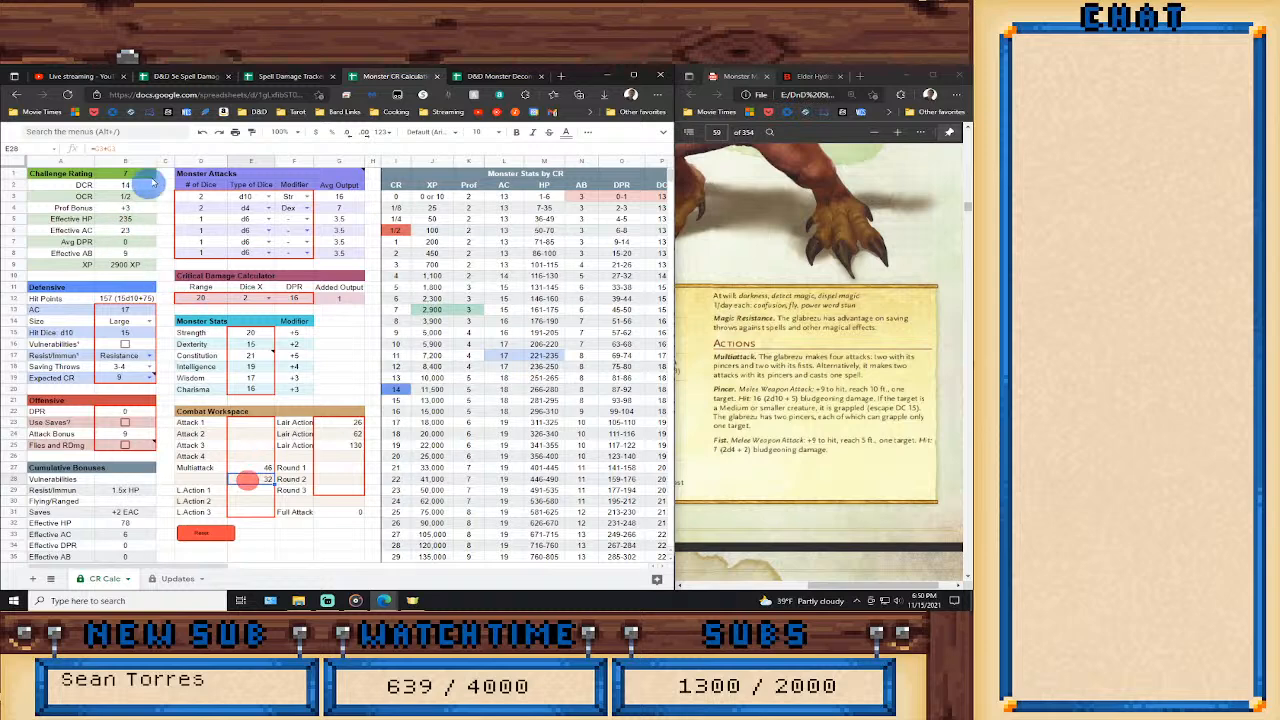
type("=G3+G3+")
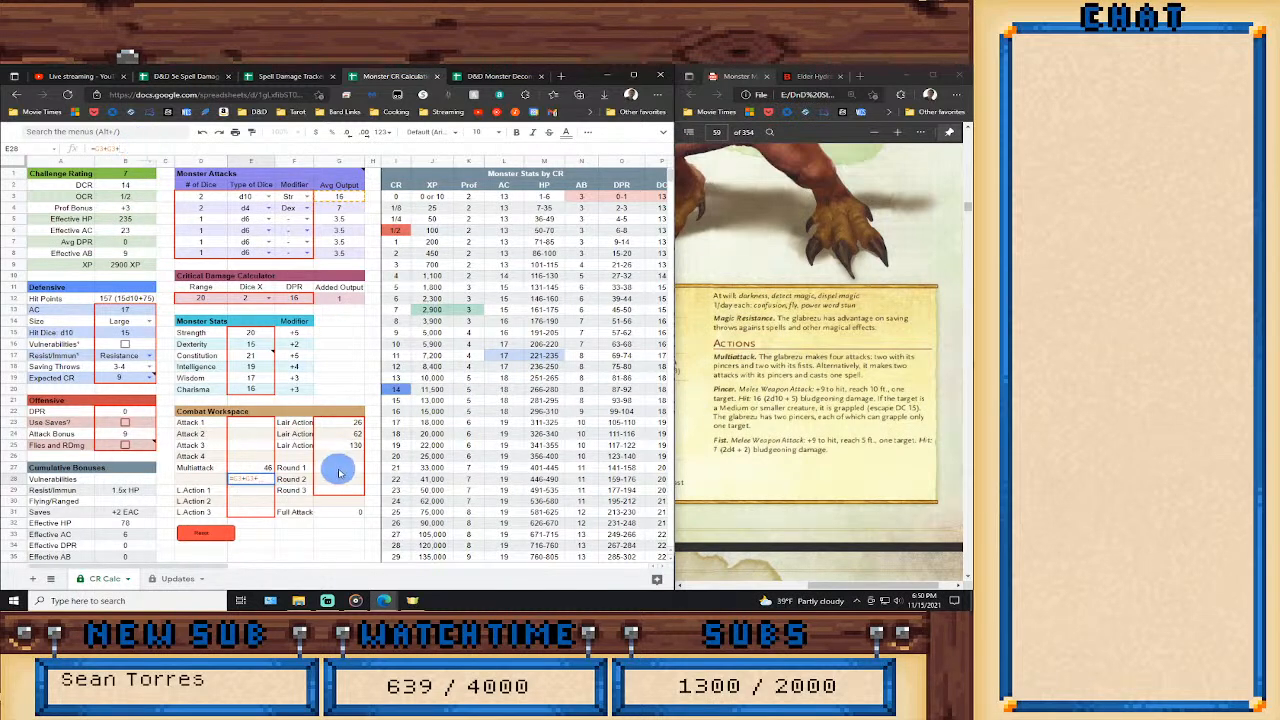
left_click(335, 444)
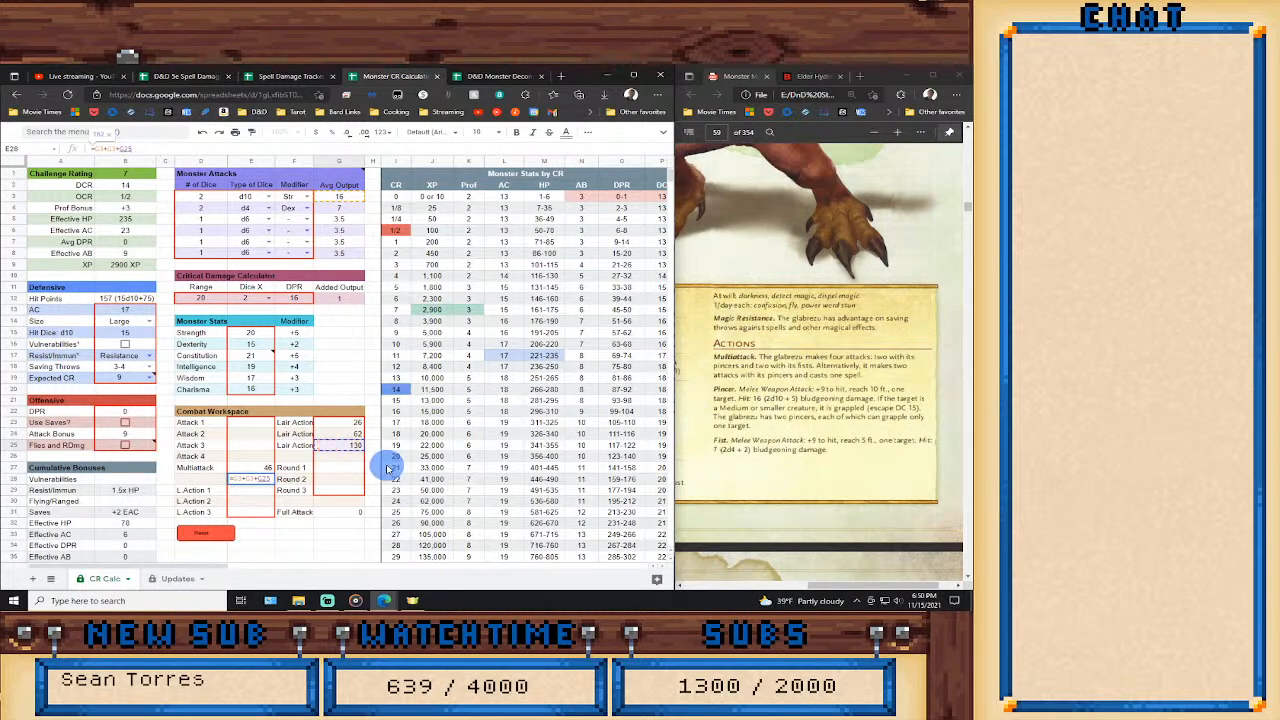
key("Return")
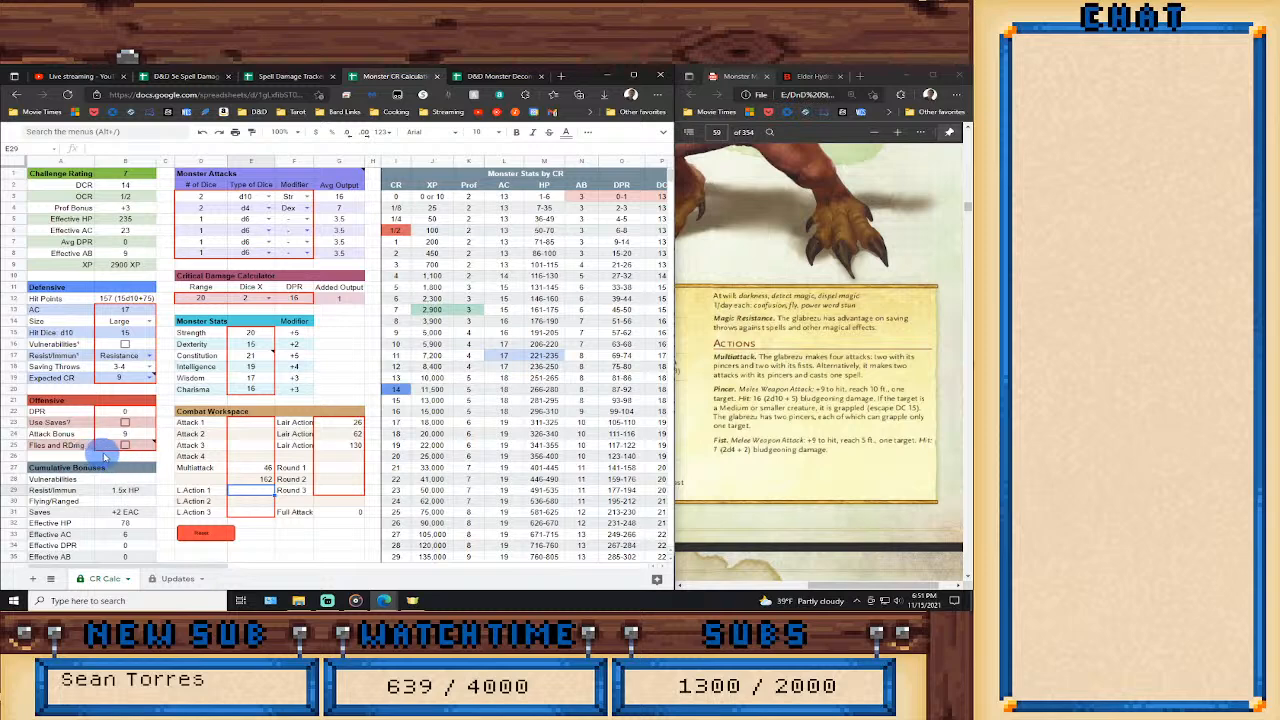
Enter a Round 1 formula in the Combat Workspace that adds the Multiattack value from E27 three times.
mouse_move(125, 446)
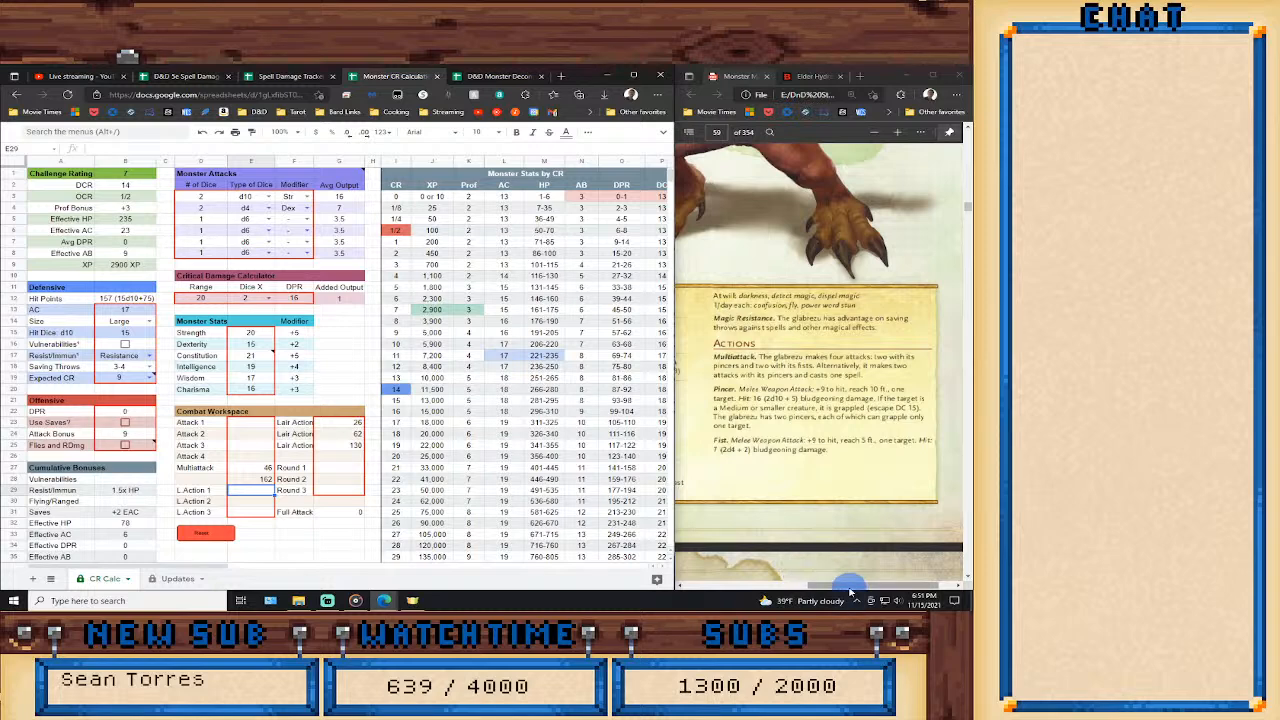
mouse_move(850, 593)
left_mouse_down()
mouse_move(746, 600)
mouse_move(860, 600)
left_mouse_up()
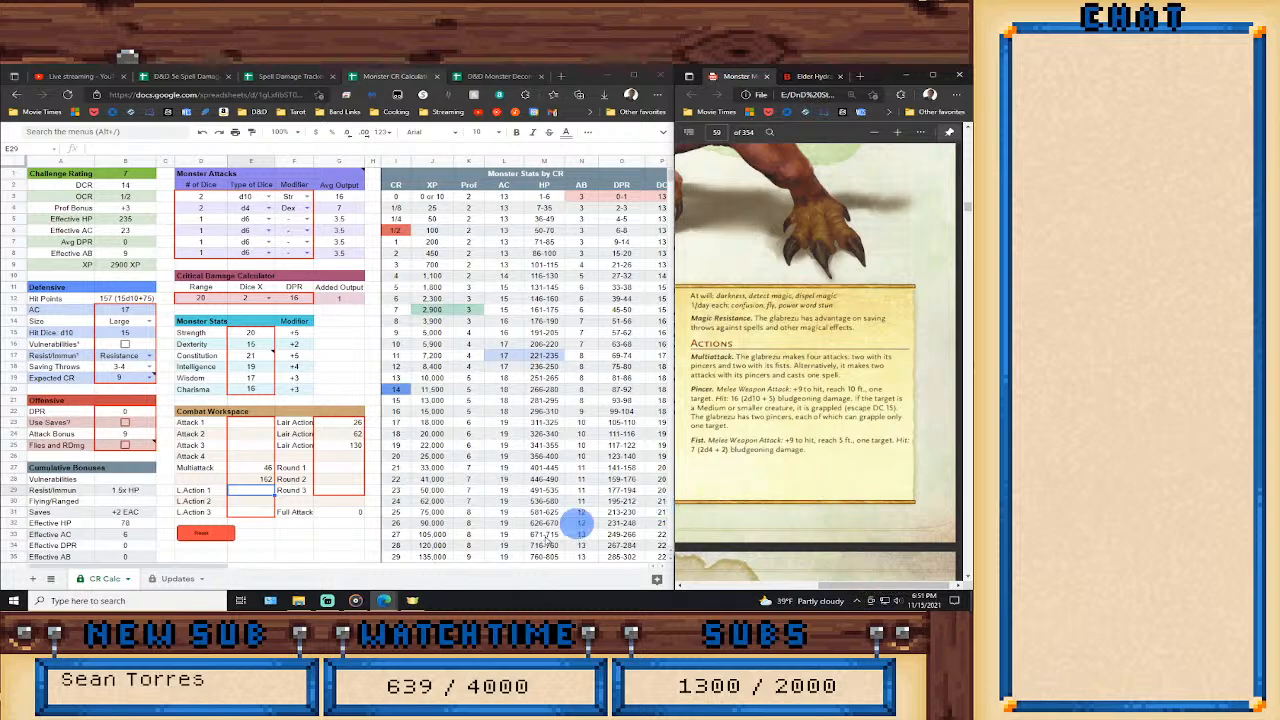
left_click(341, 472)
double_click(337, 470)
type("=13+13+14+14")
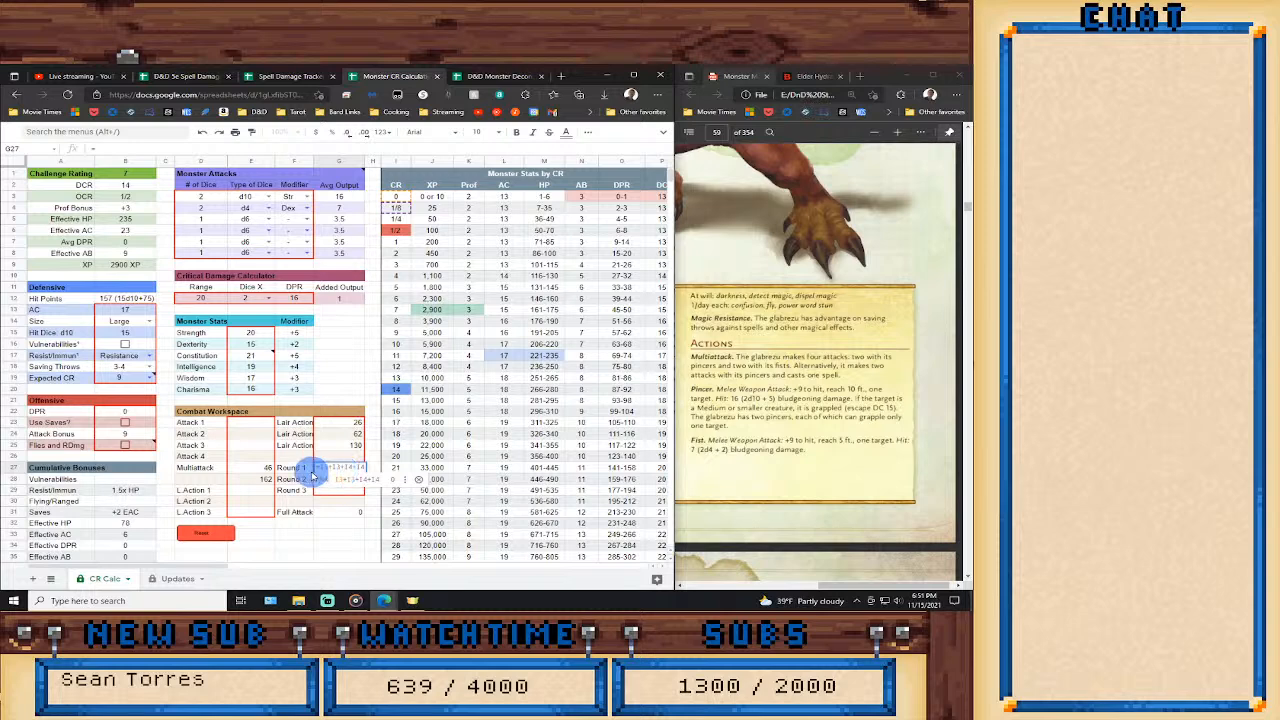
left_click(262, 469)
type("+")
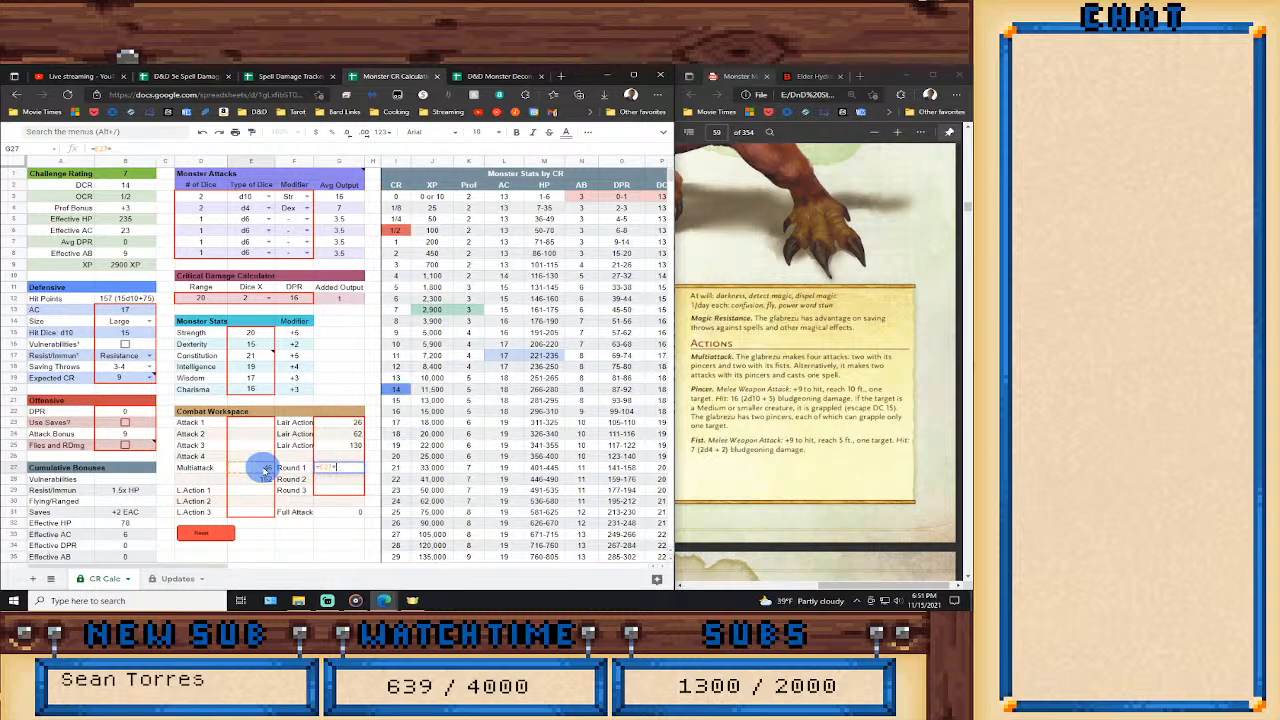
left_click(265, 469)
key("Return")
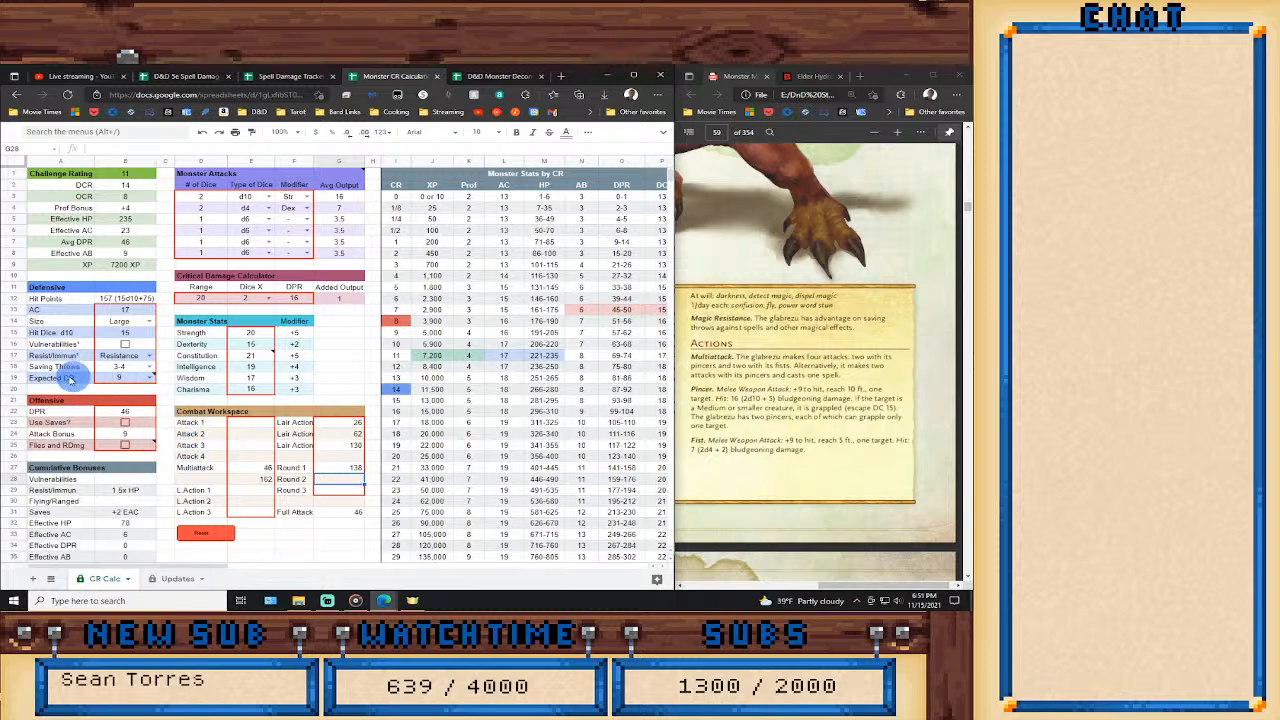
Compare Expected CR values of 11 and 10 in the Defensive section, settling on 11.
mouse_move(140, 382)
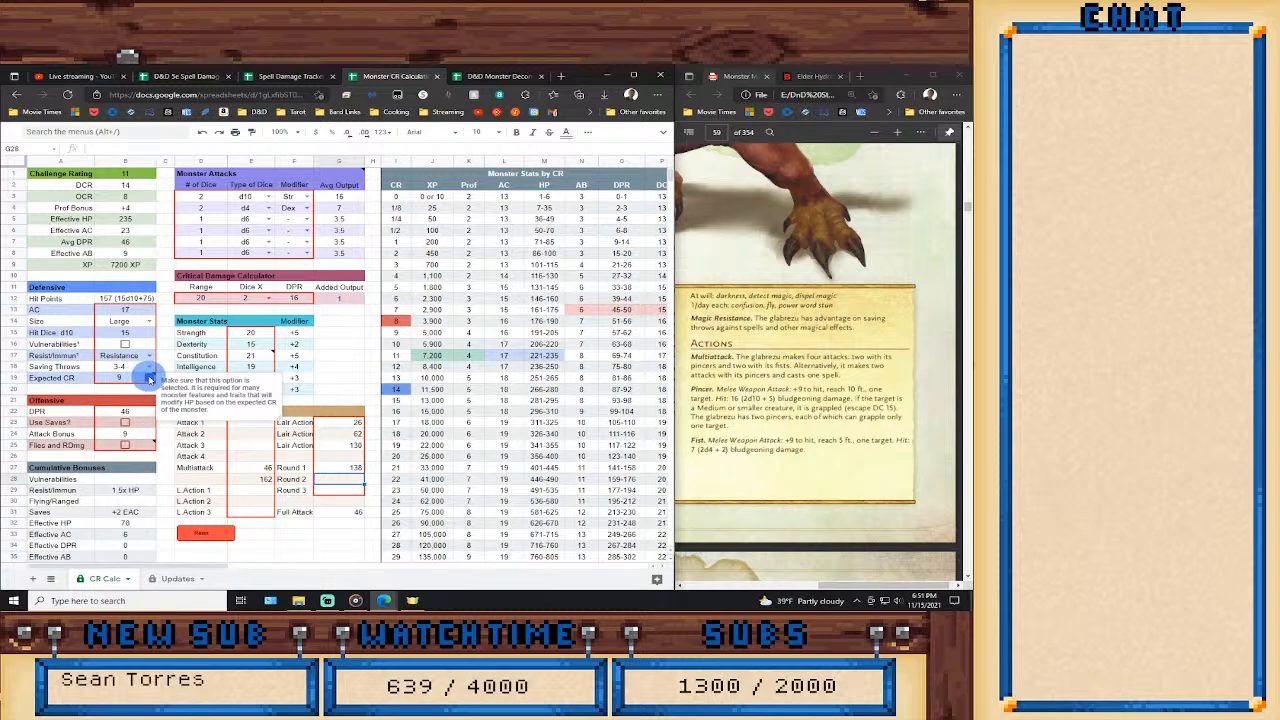
left_click(150, 378)
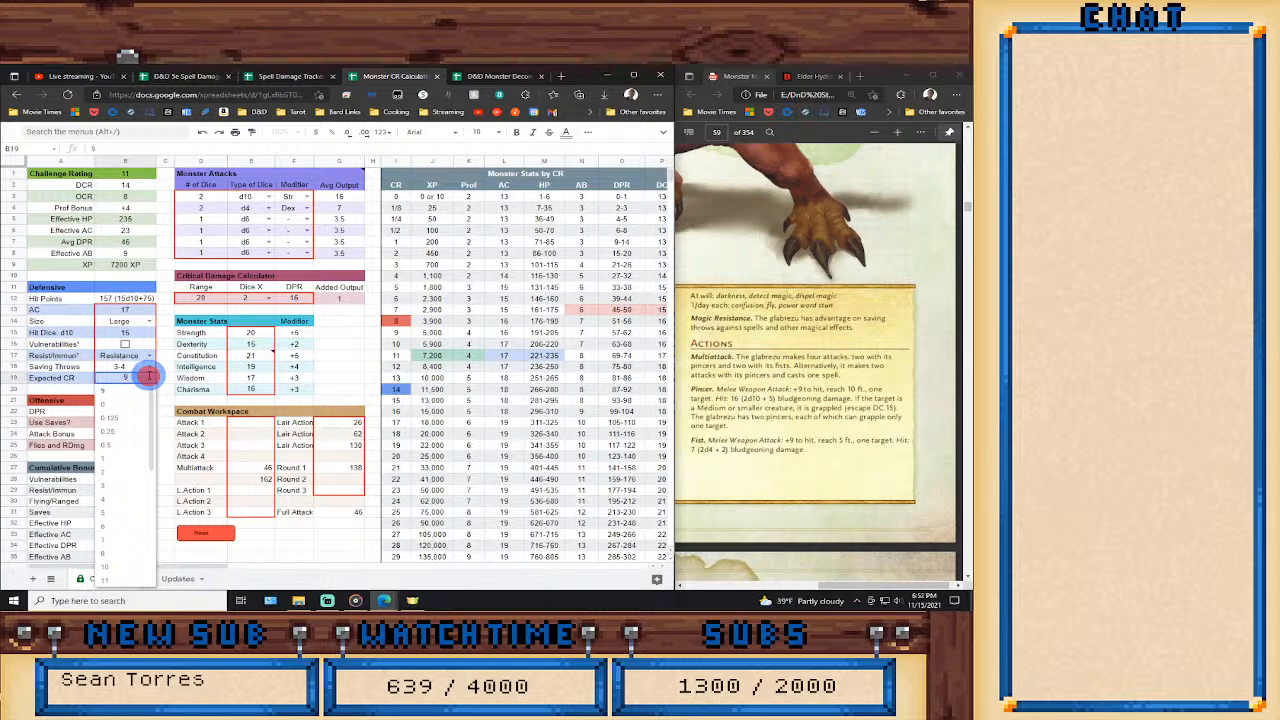
left_click(116, 582)
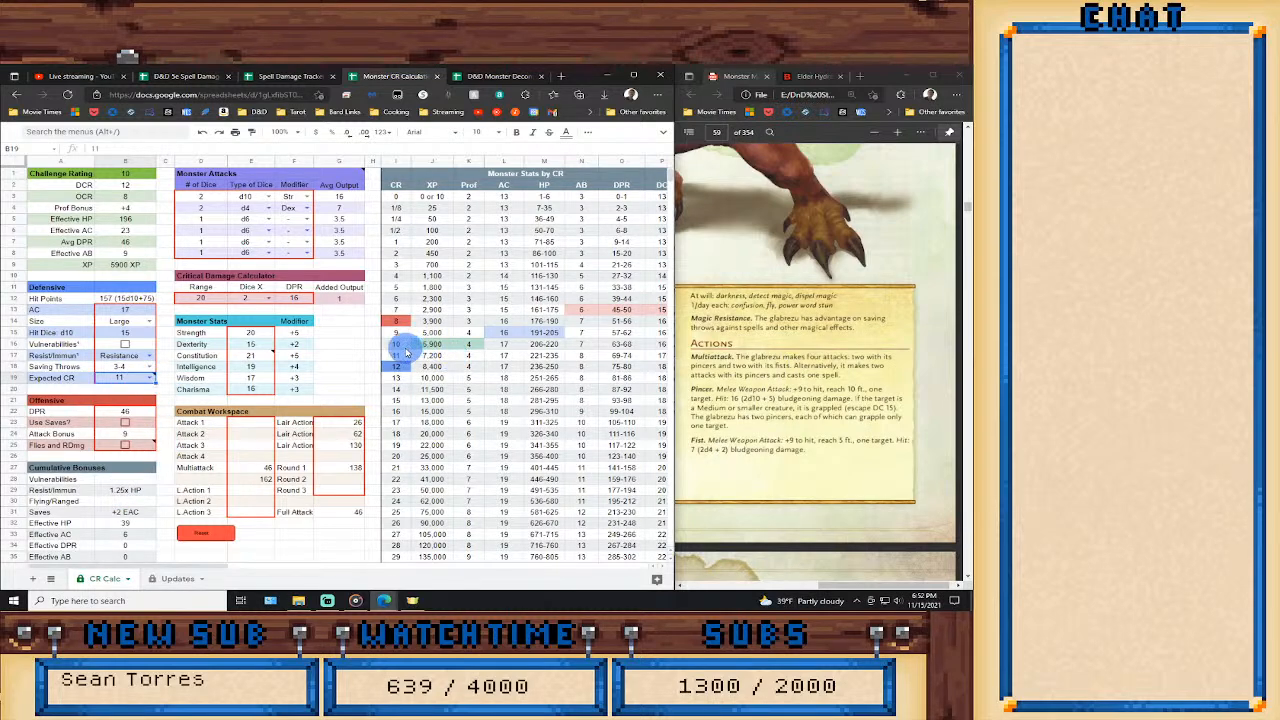
left_click(150, 377)
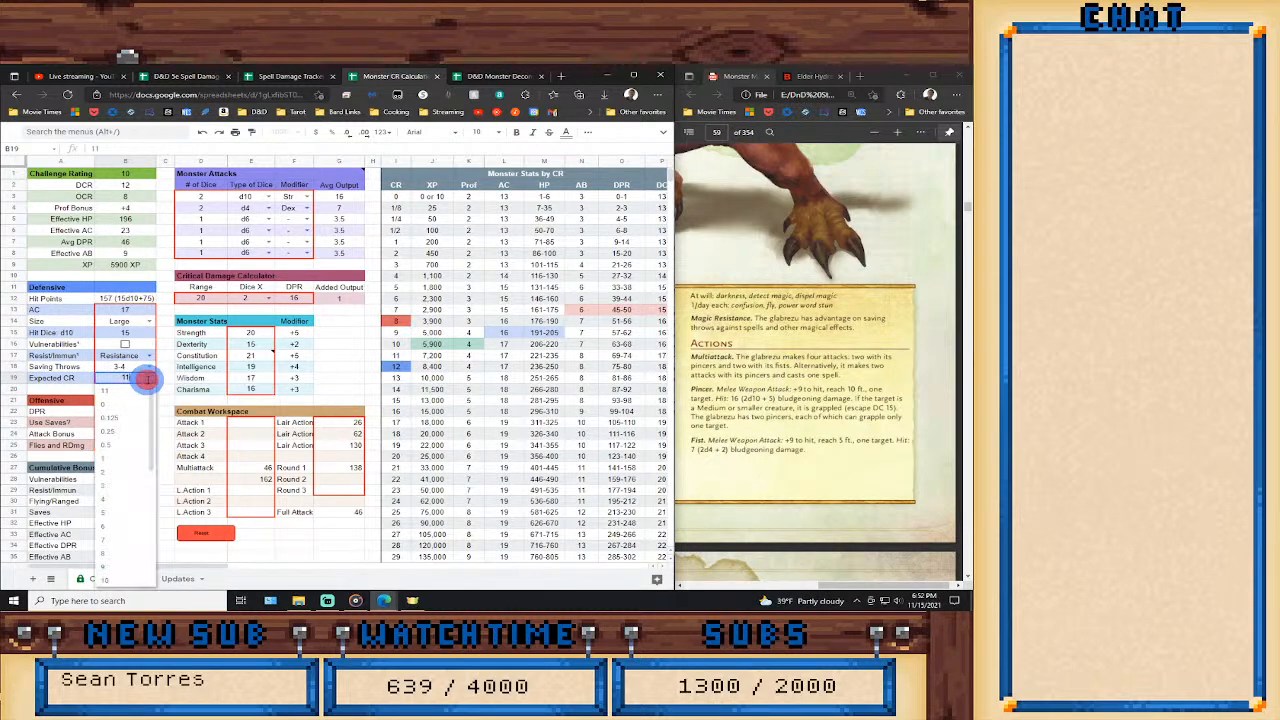
left_click(105, 578)
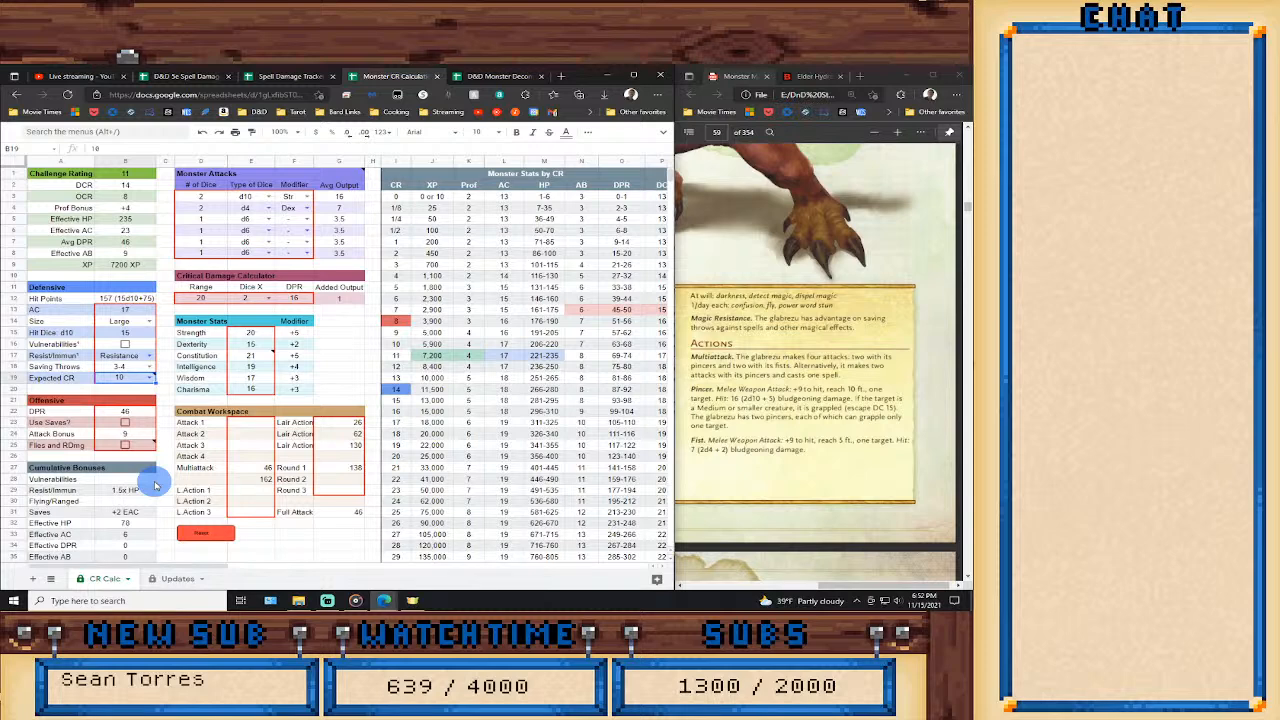
mouse_move(150, 380)
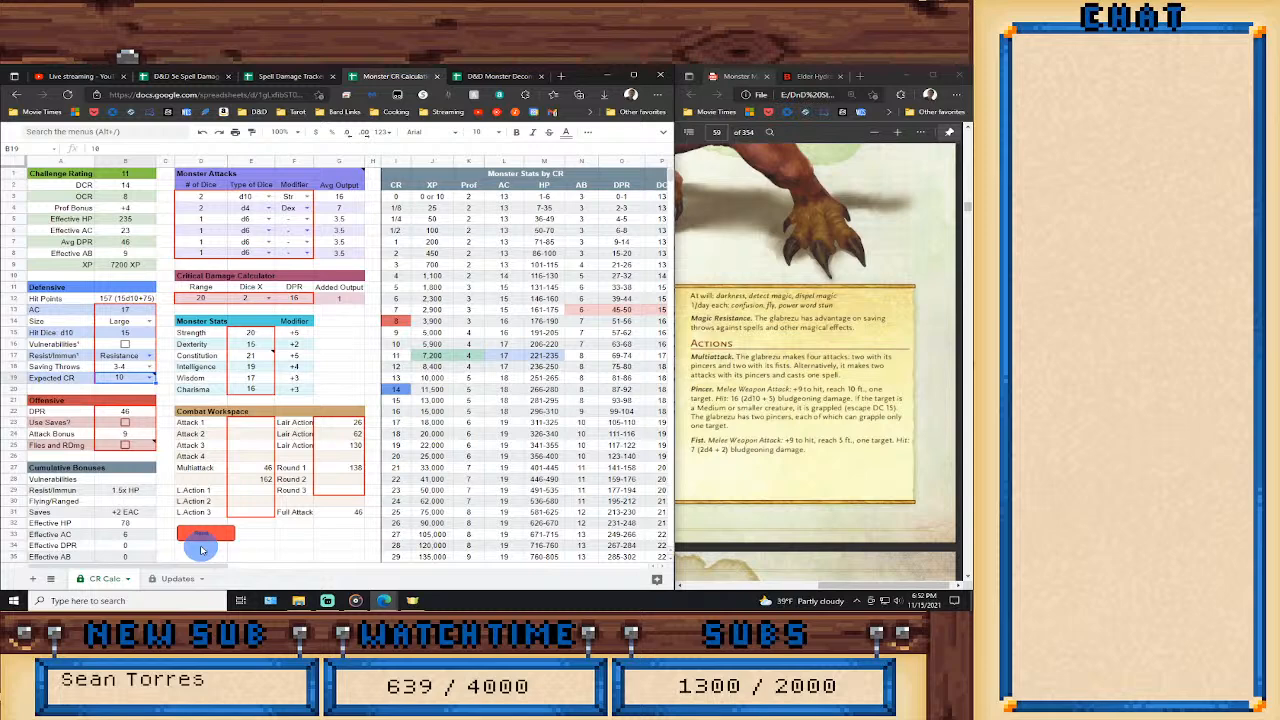
left_click(150, 377)
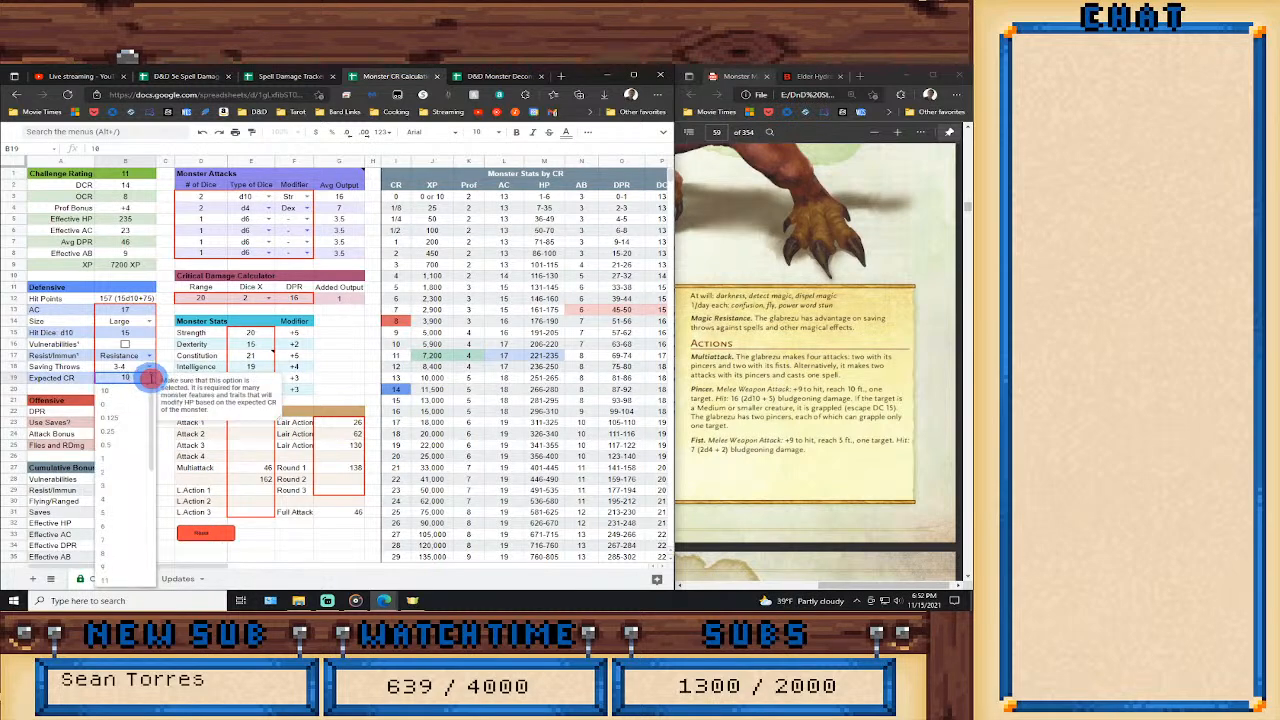
left_click(123, 583)
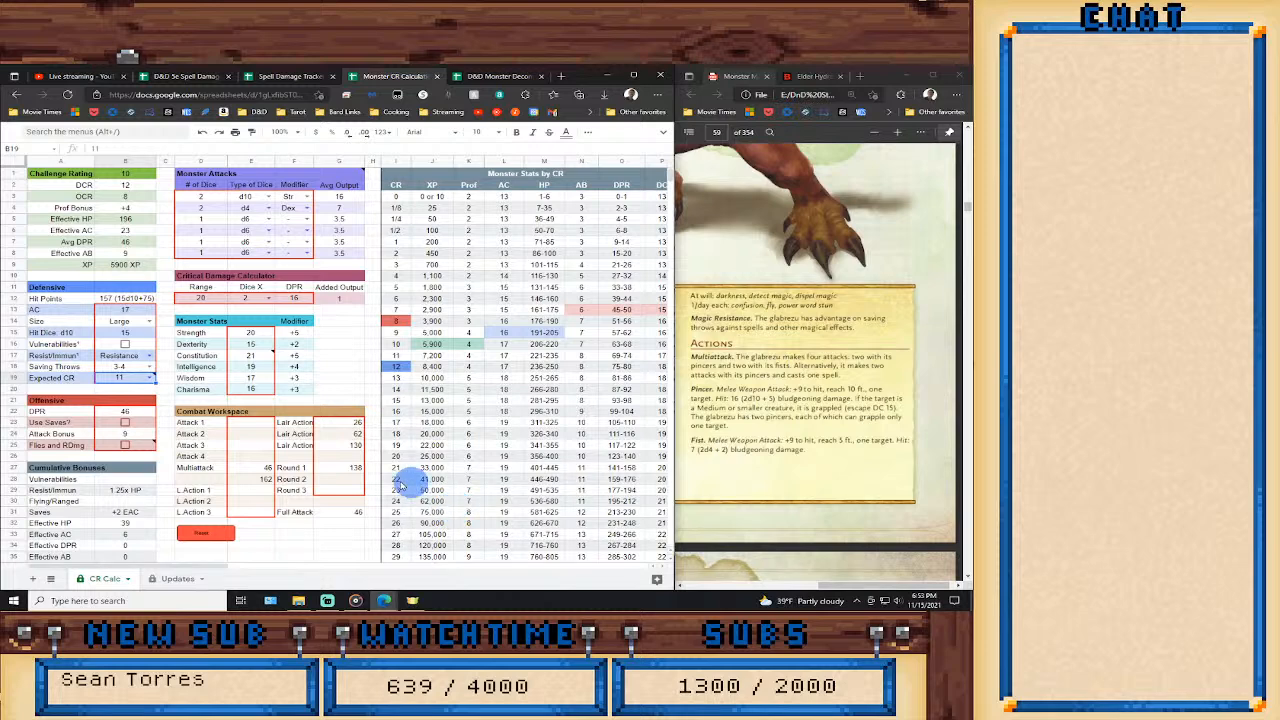
Clear the Round 1 formula and the alternative attack total in the cell below Multiattack.
left_click(335, 470)
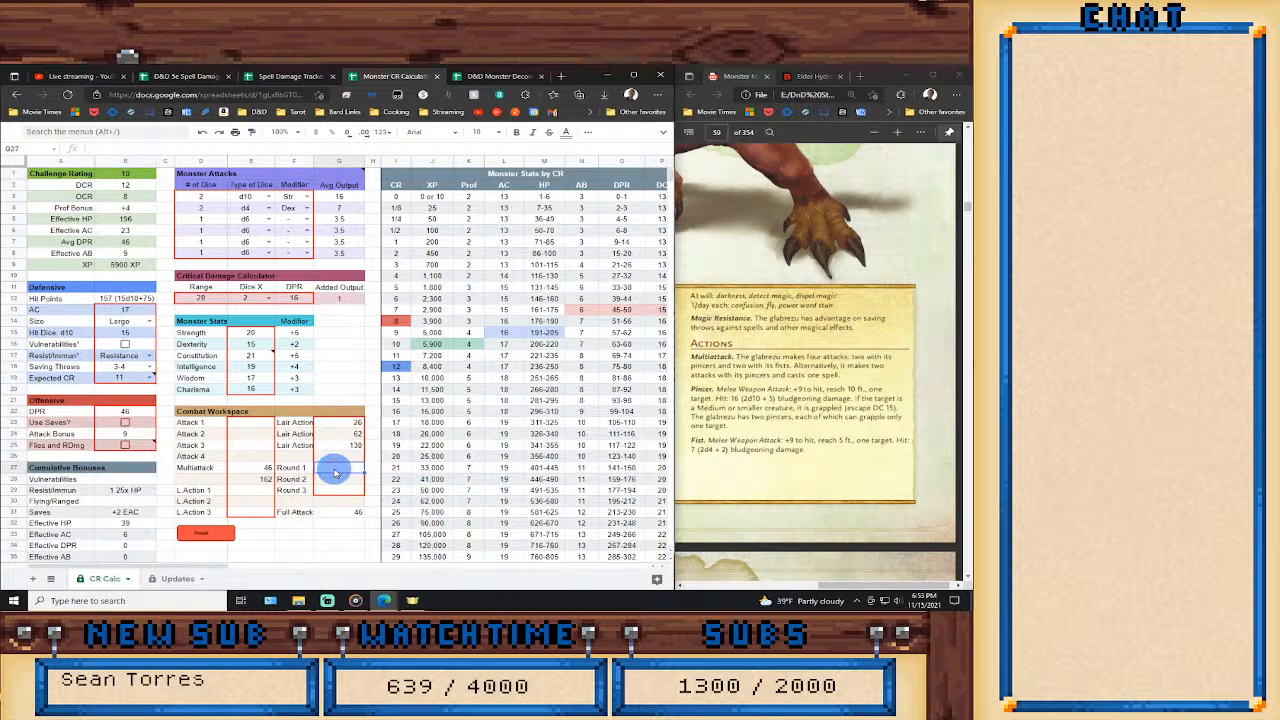
key("Delete")
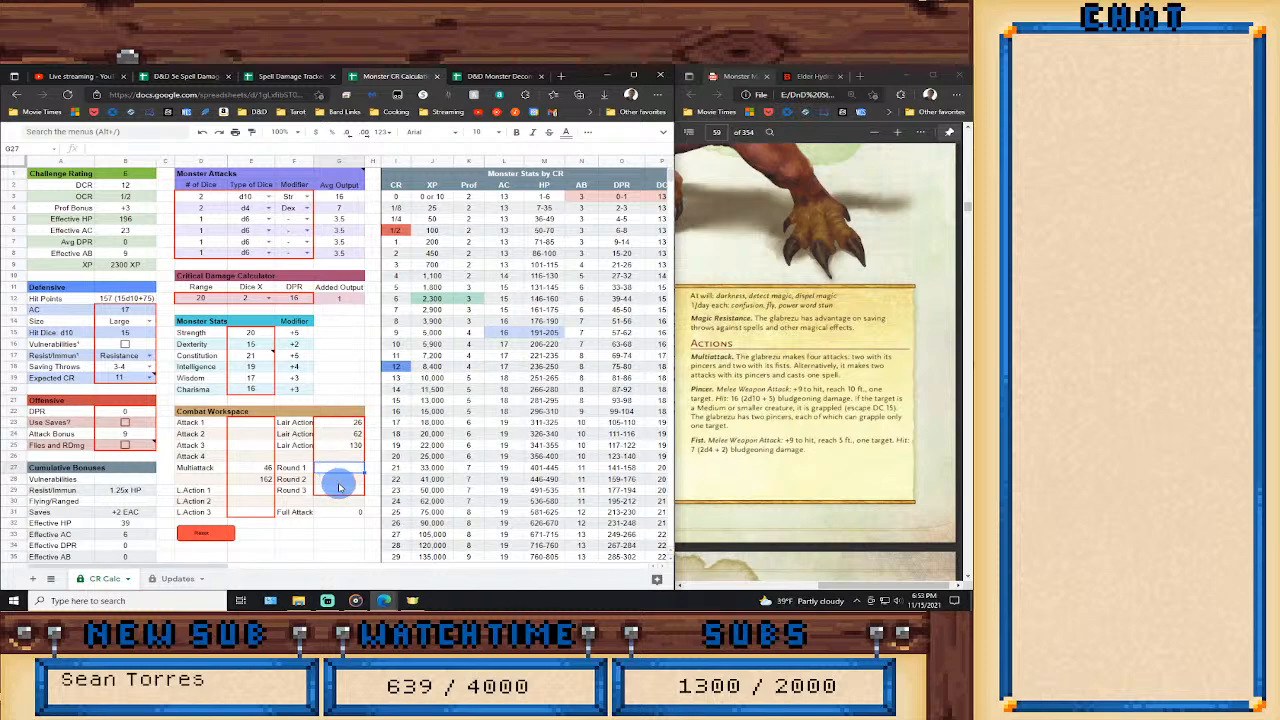
type("=13+13+14+14")
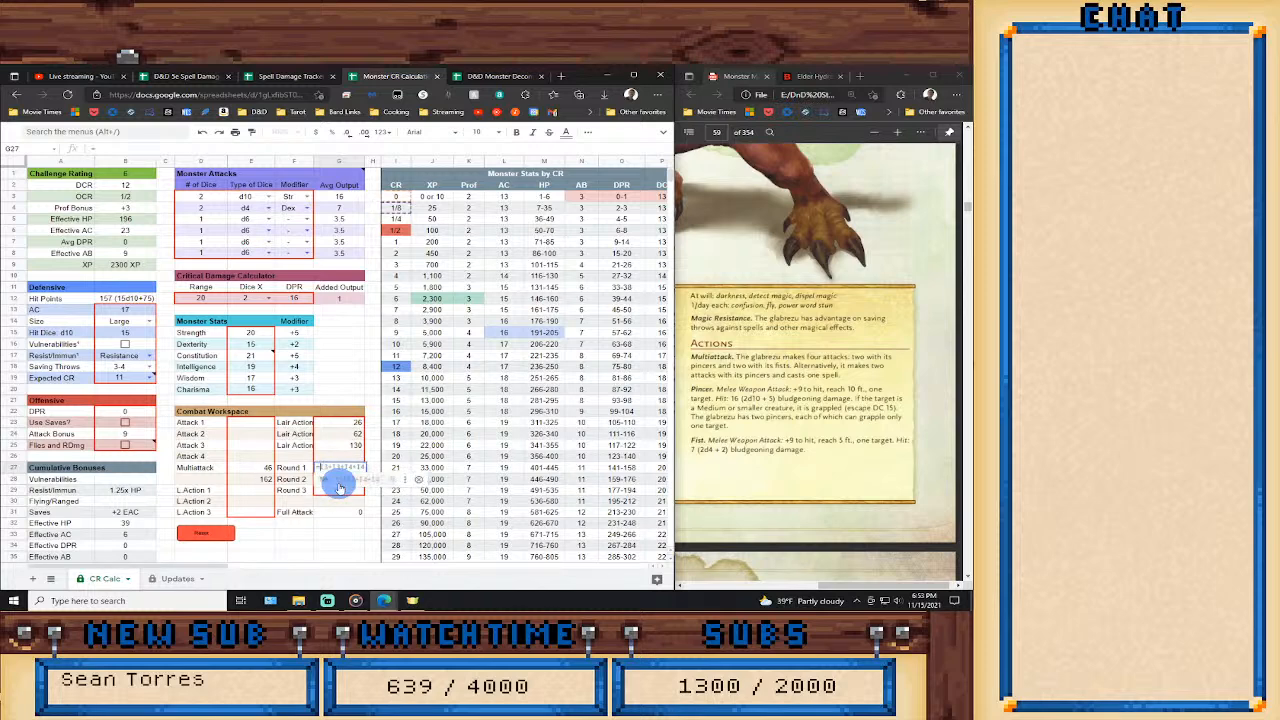
left_click(258, 481)
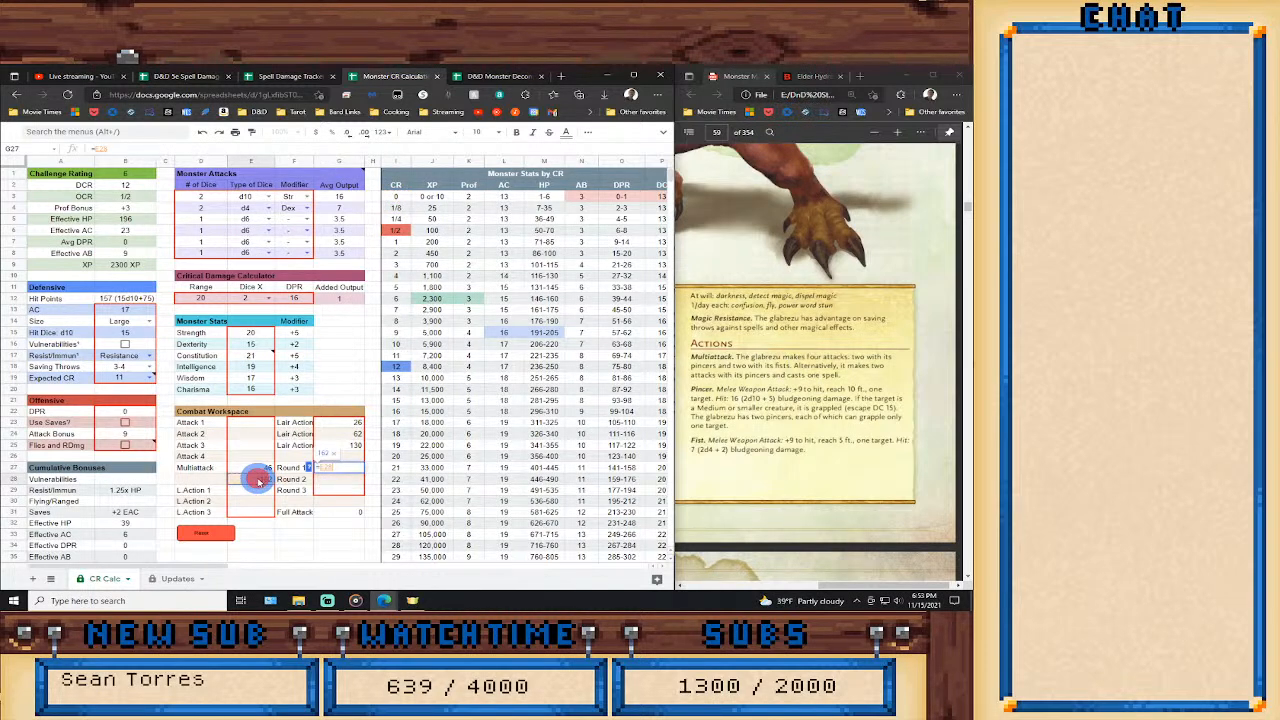
key("Escape")
left_click(258, 481)
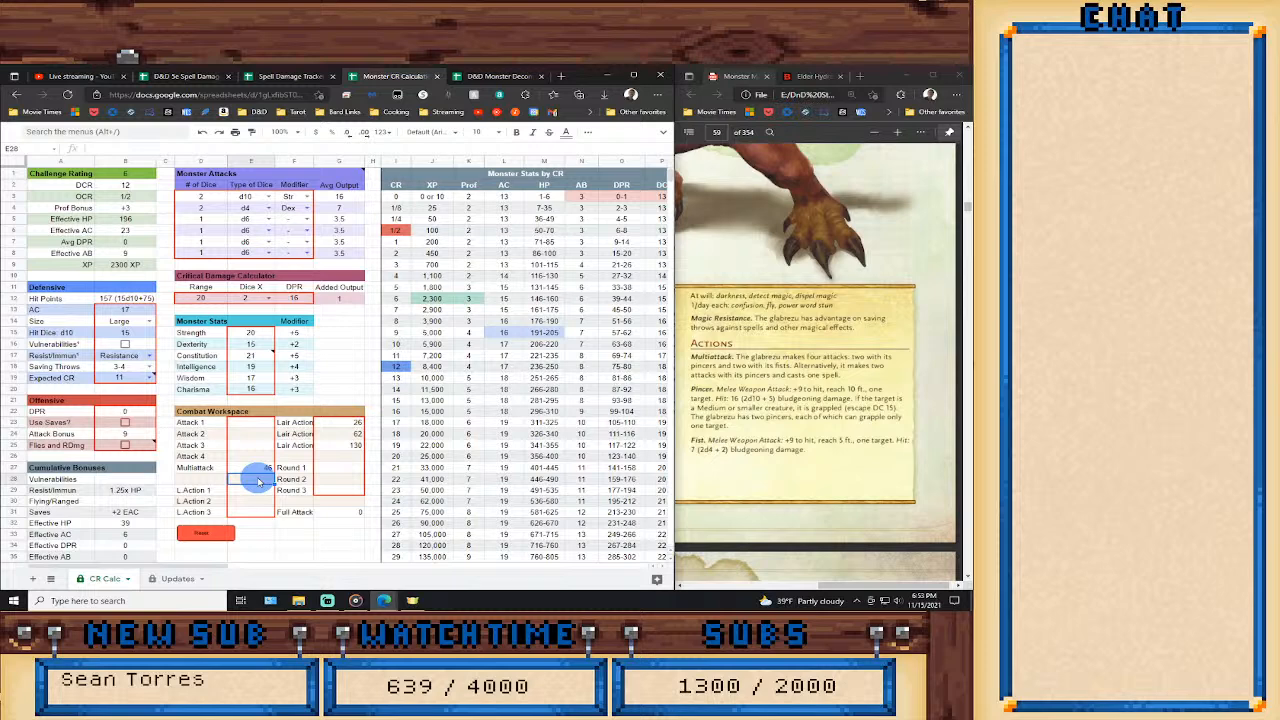
Enter the formula =G3*2 in the cell below Multiattack to total two pincer attacks.
type("=")
left_click(326, 199)
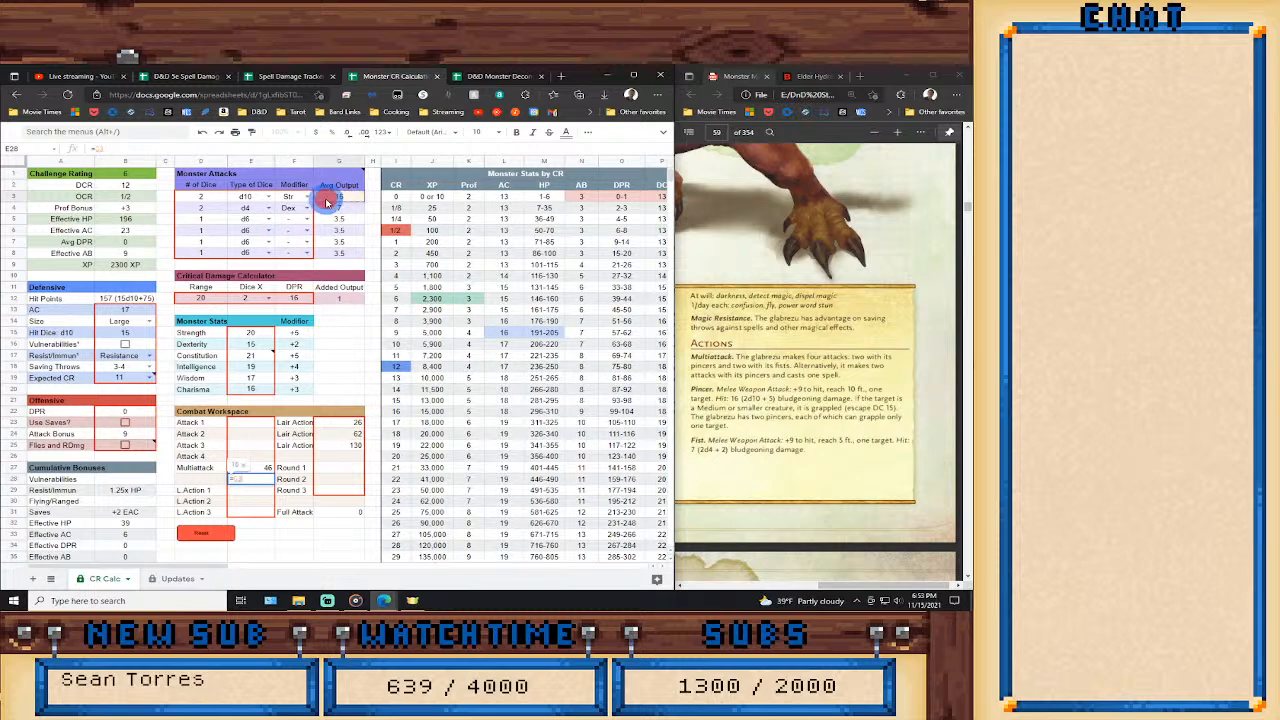
type("*2")
key("Return")
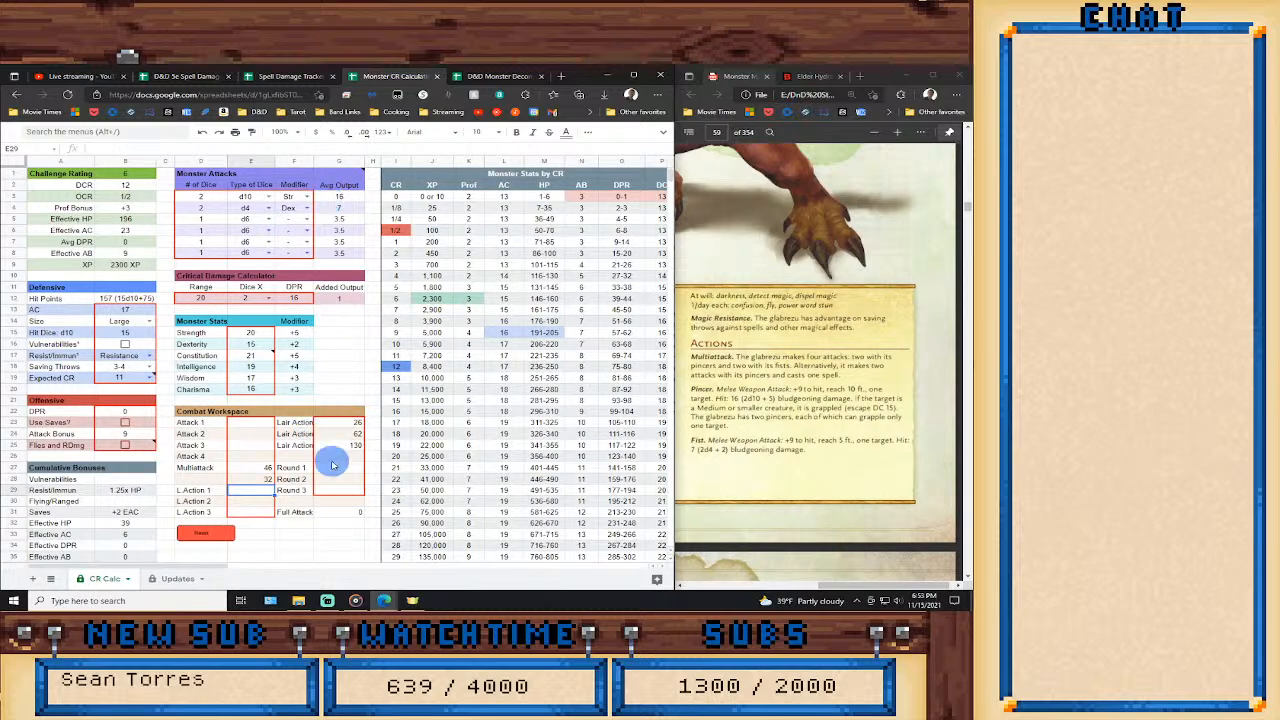
Enter the Round 1 formula =E28+G25, adding the third Lair Action value to the alternative two-pincer attack.
left_click(340, 467)
type("=13+13+14+14")
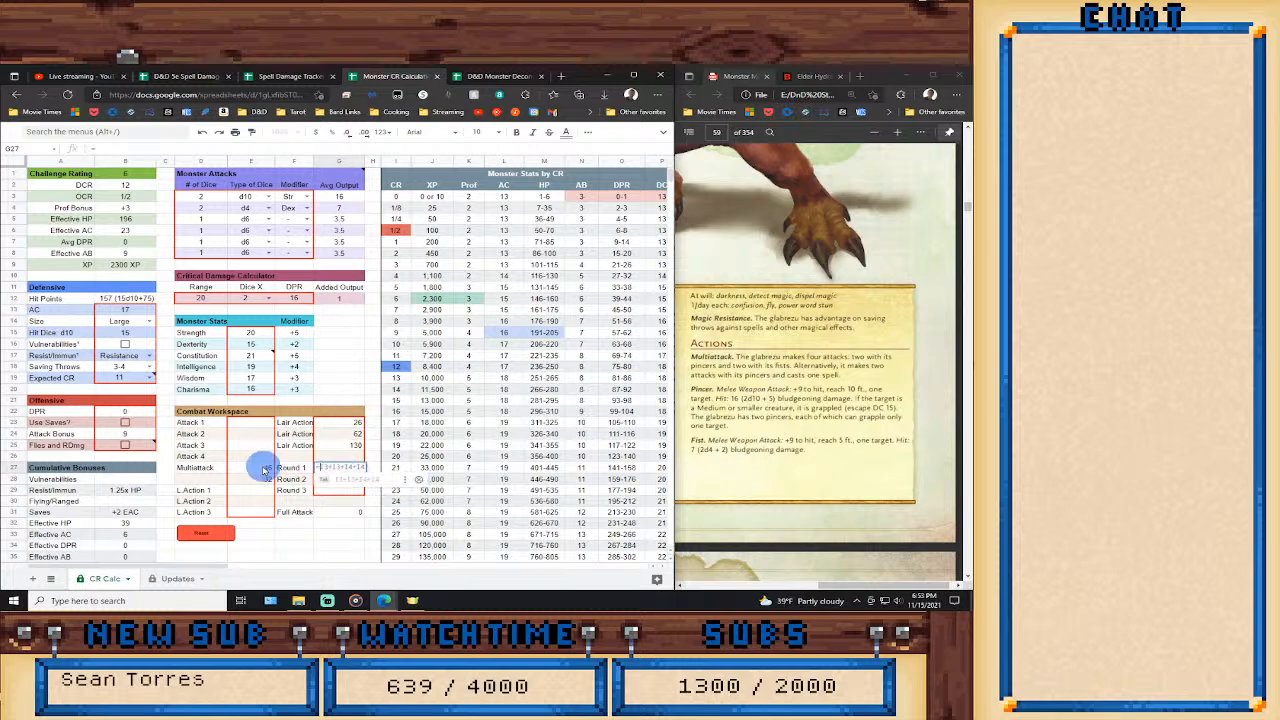
left_click(252, 480)
type("+")
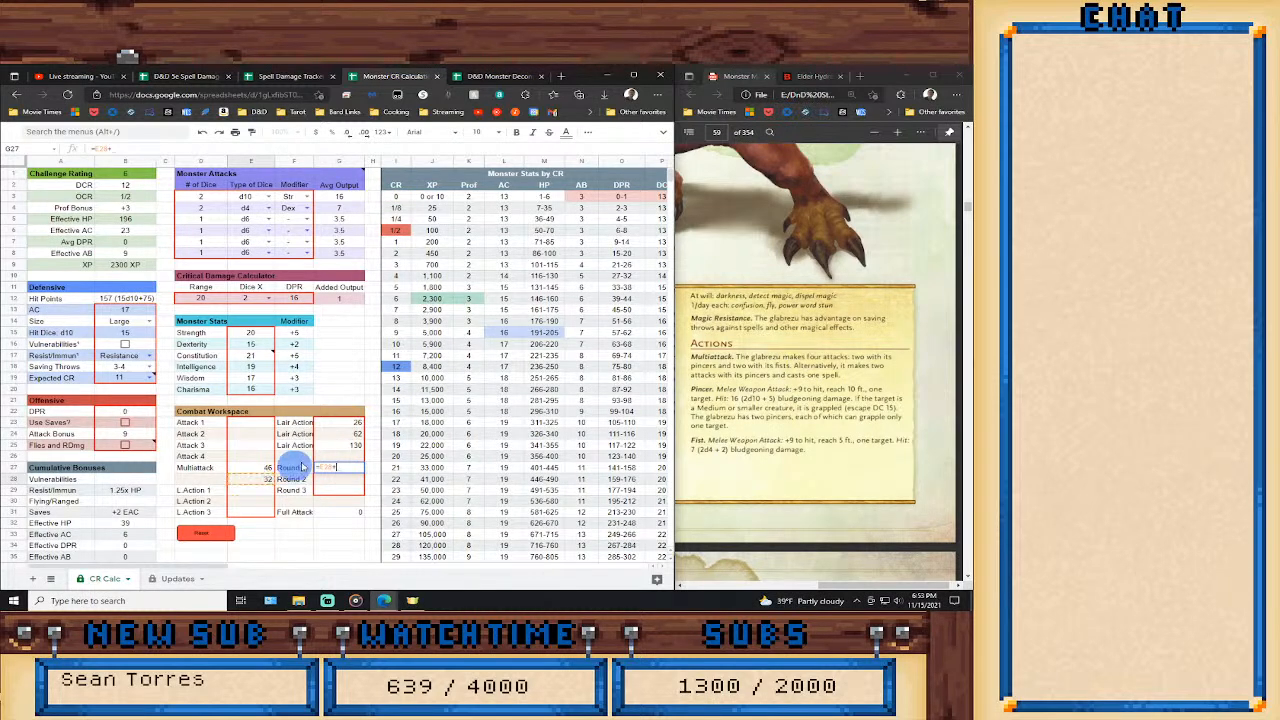
left_click(332, 445)
key("Return")
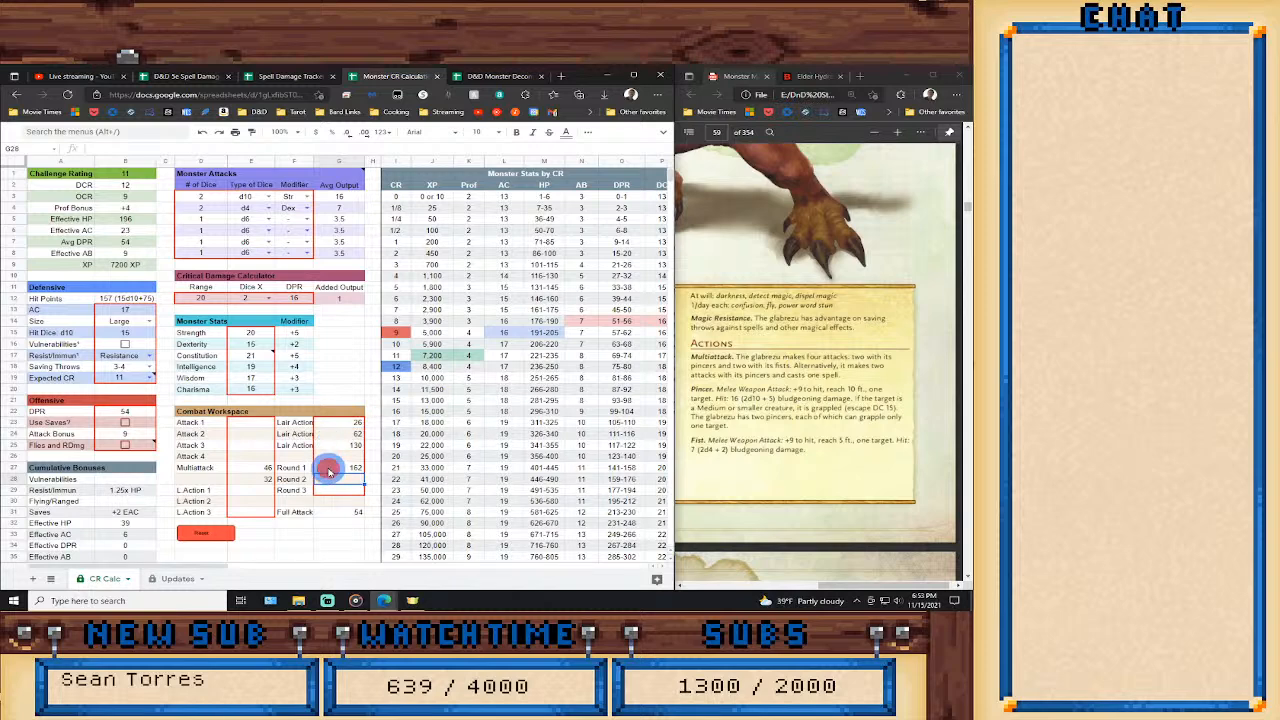
Change the Round 1 formula to =(E28+G25)*3 so that its total is tripled.
left_click(332, 467)
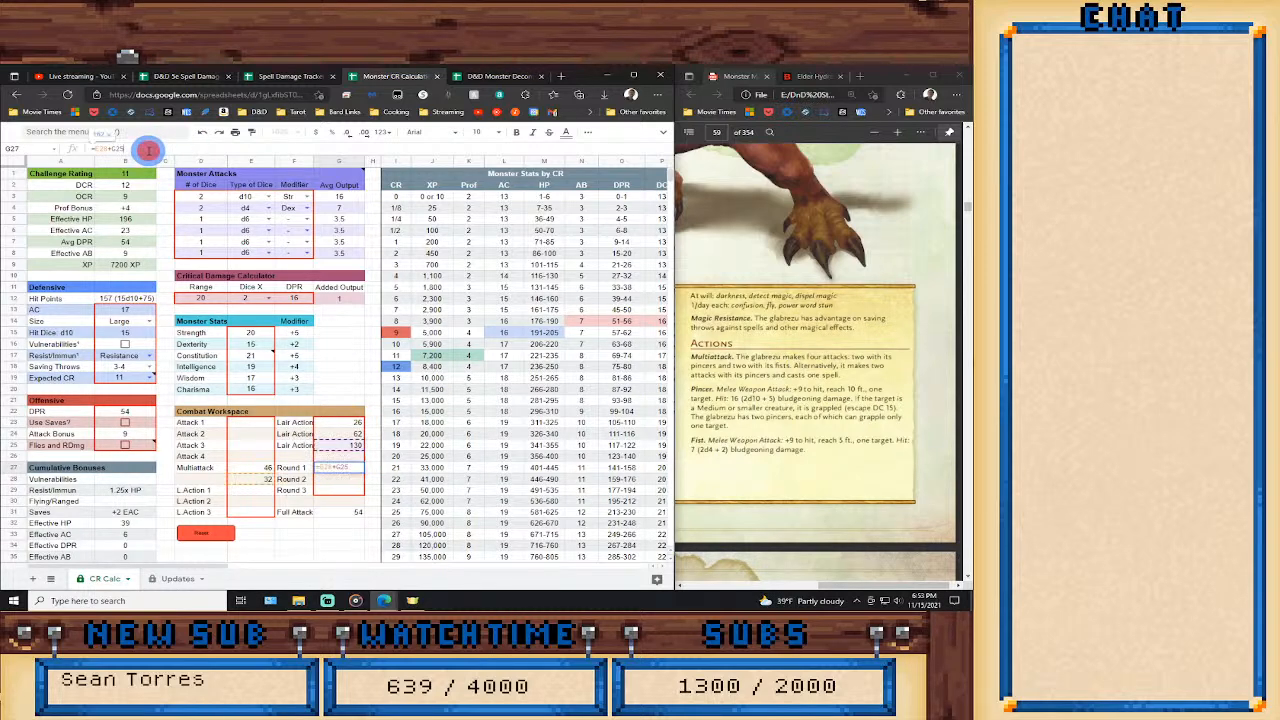
left_click(148, 150)
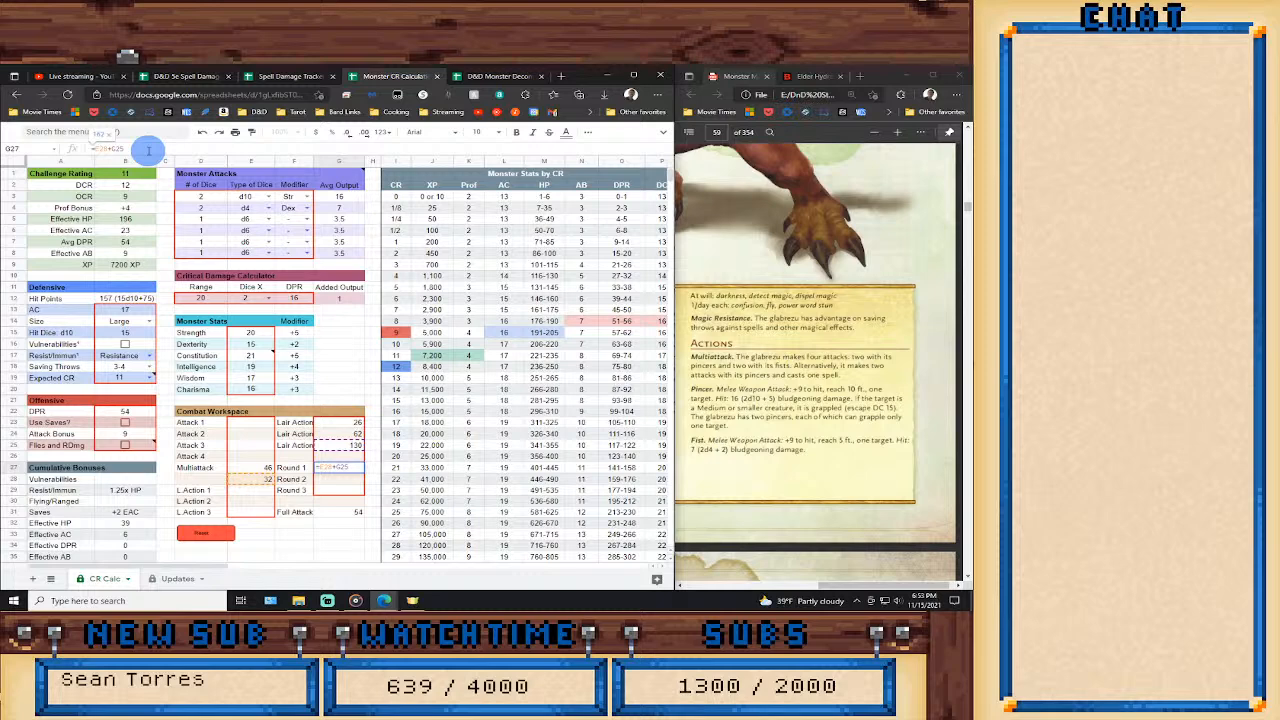
type("(")
key("End")
type("])")
key("Left")
key("BackSpace")
type("*")
type("3")
key("Return")
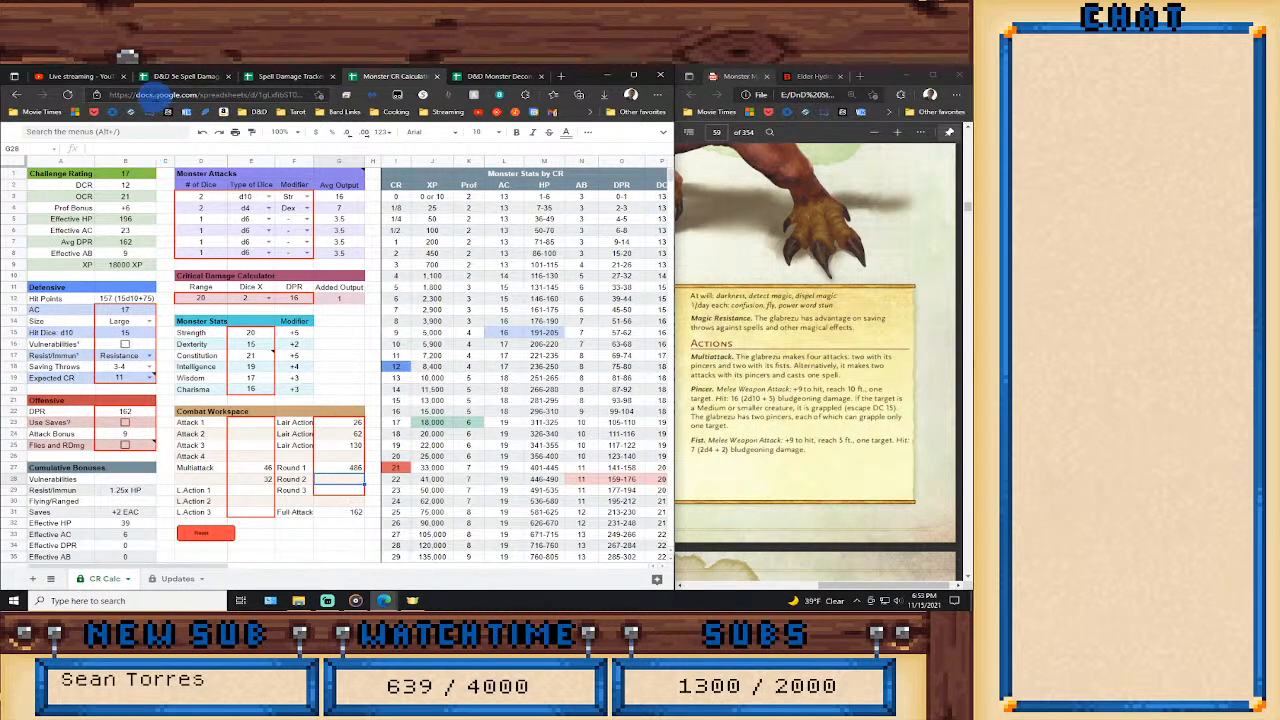
Remove the parentheses and the times-three multiplier from the Round 1 formula, leaving =E28+G25.
left_click(337, 468)
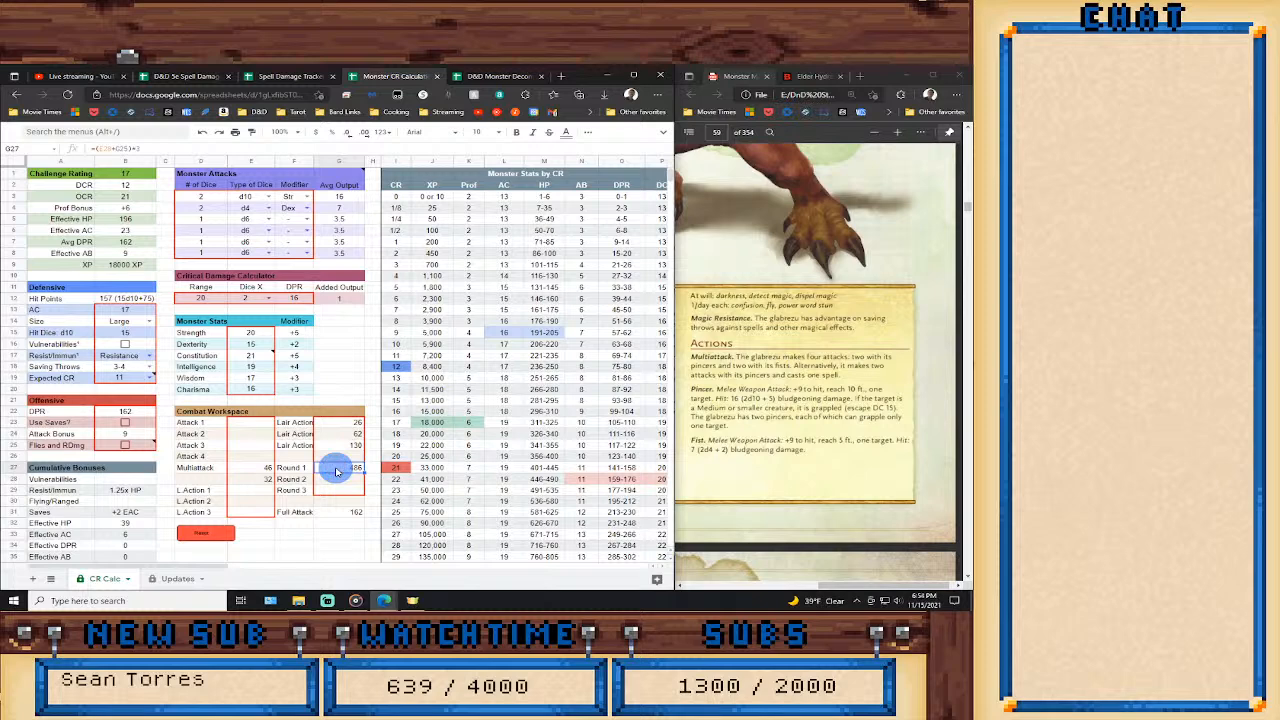
left_click(132, 149)
key("BackSpace")
key("BackSpace")
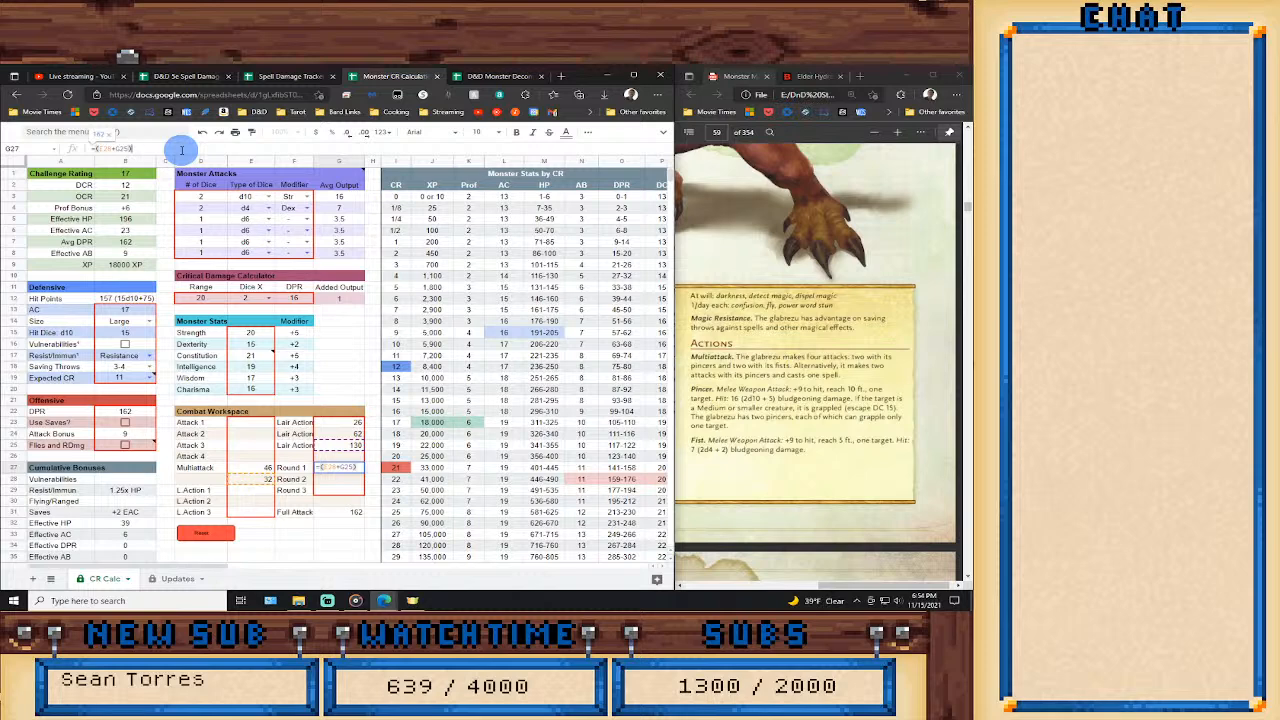
key("BackSpace")
key("BackSpace")
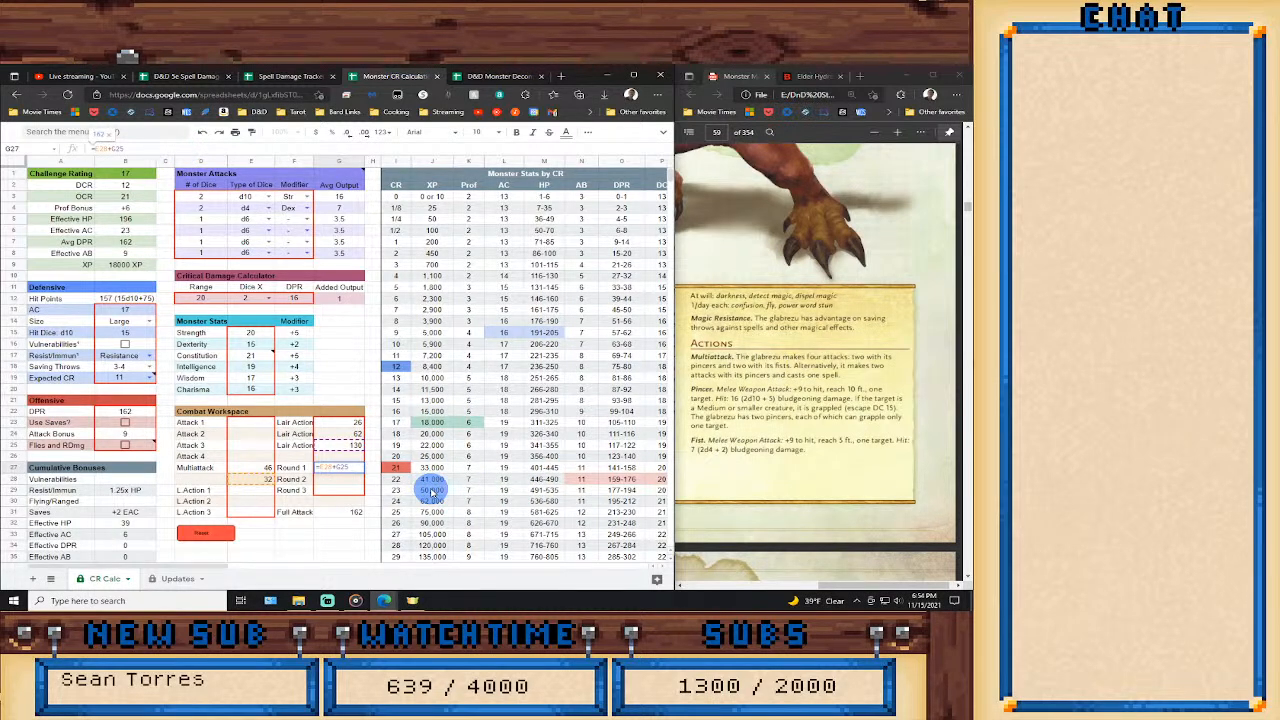
key("Return")
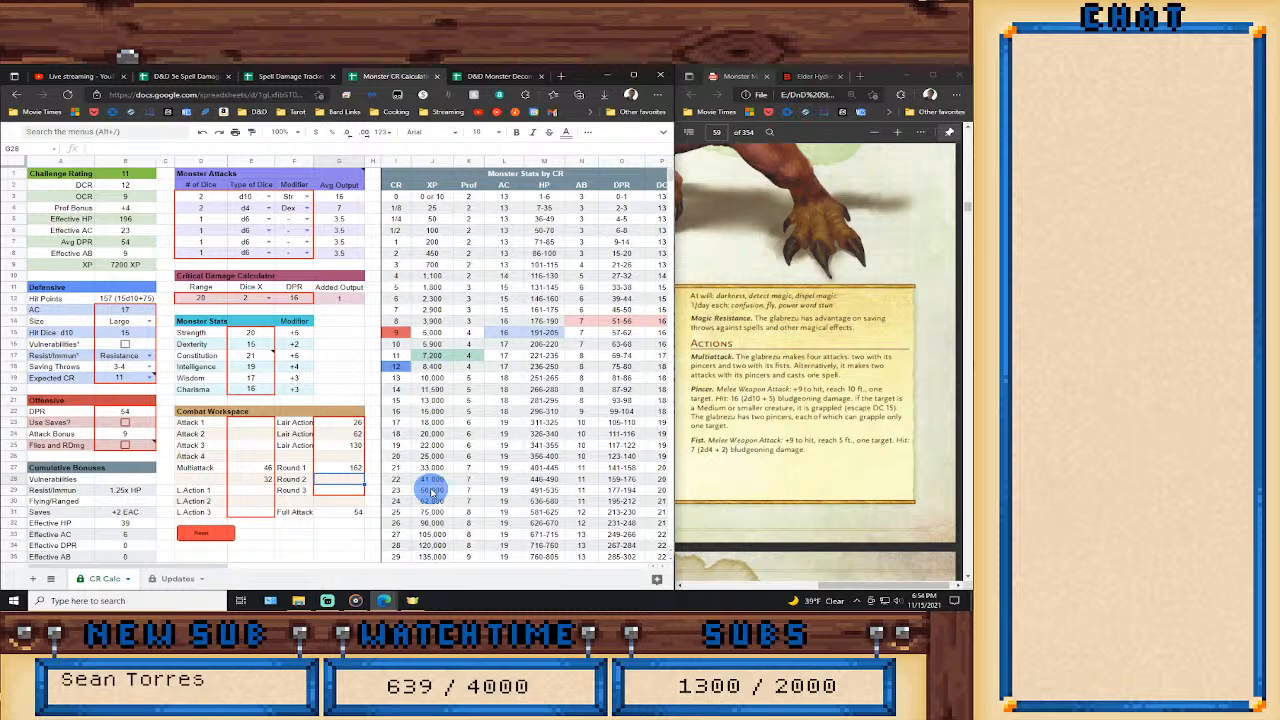
Enter the Round 2 formula =E27+G25 and set Round 3 equal to Round 2 with =G28.
type("=3+3")
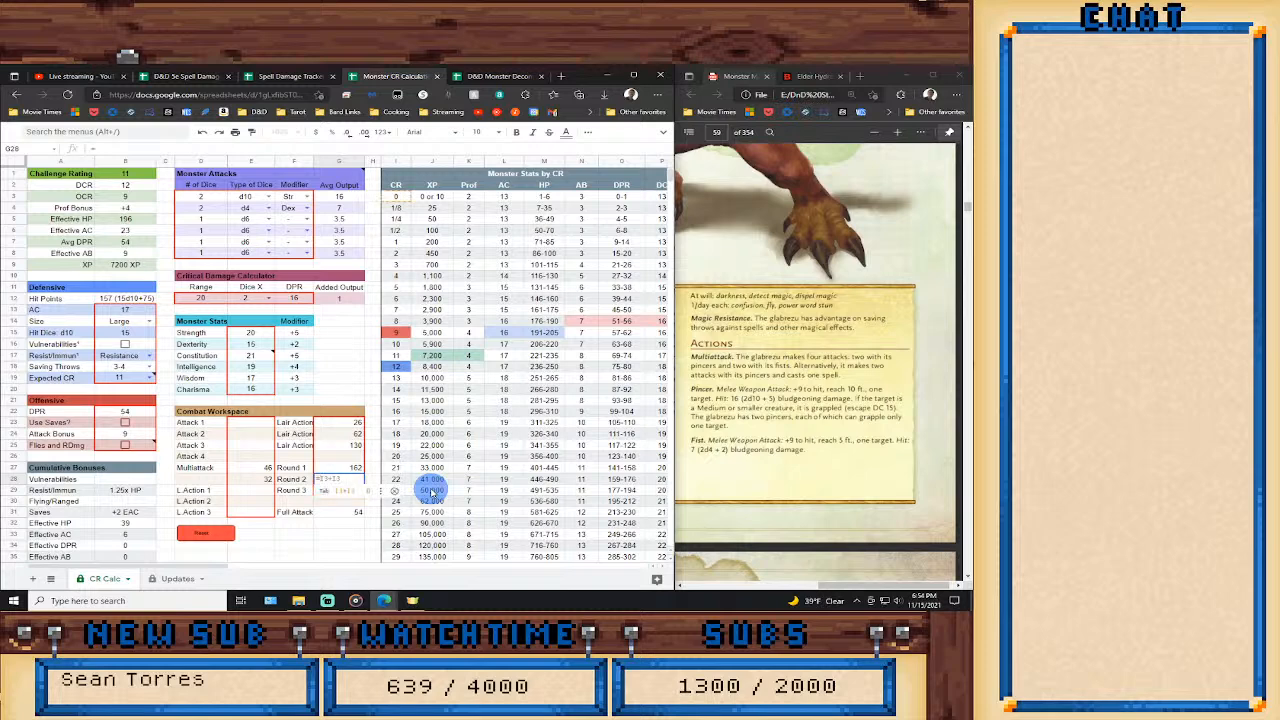
left_click(253, 469)
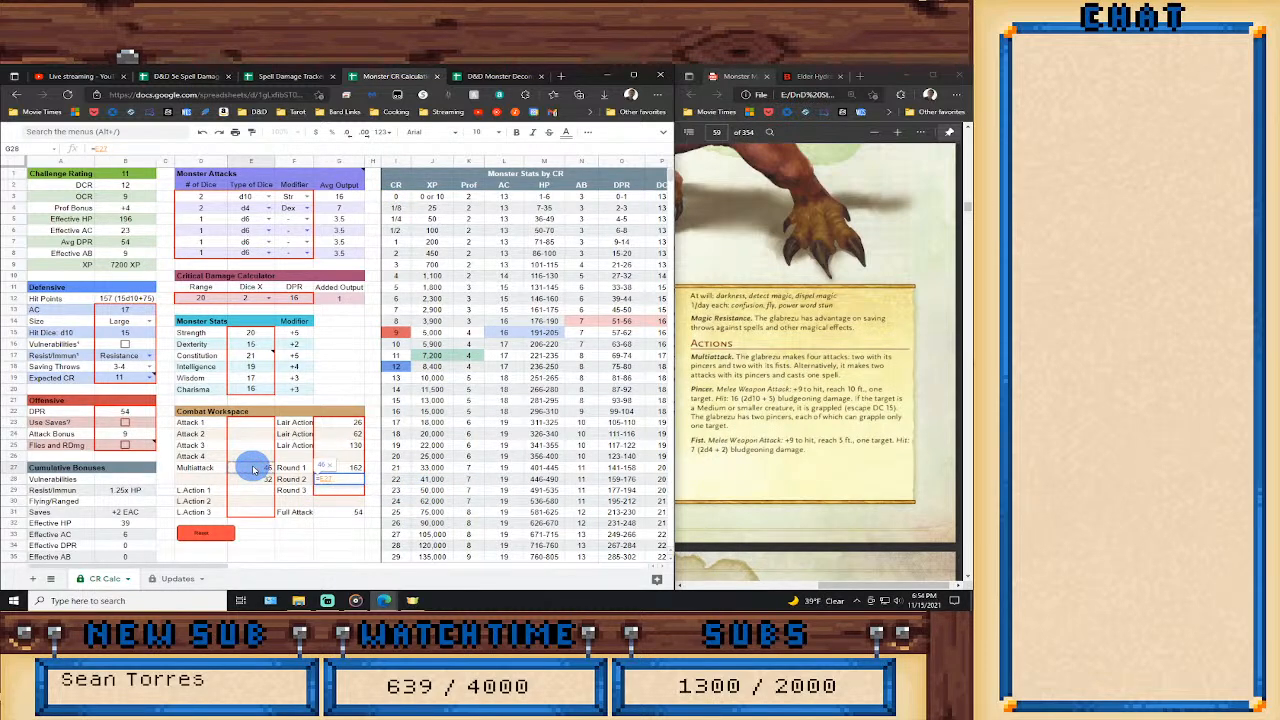
type("+")
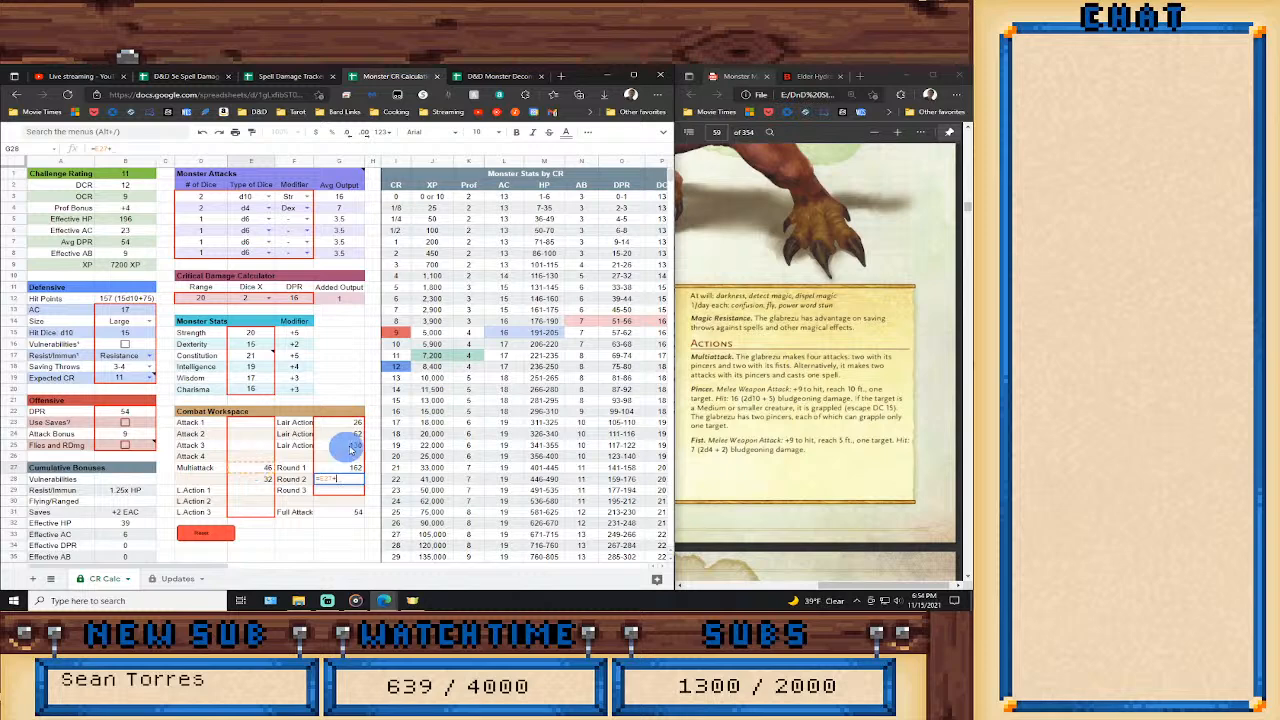
left_click(346, 450)
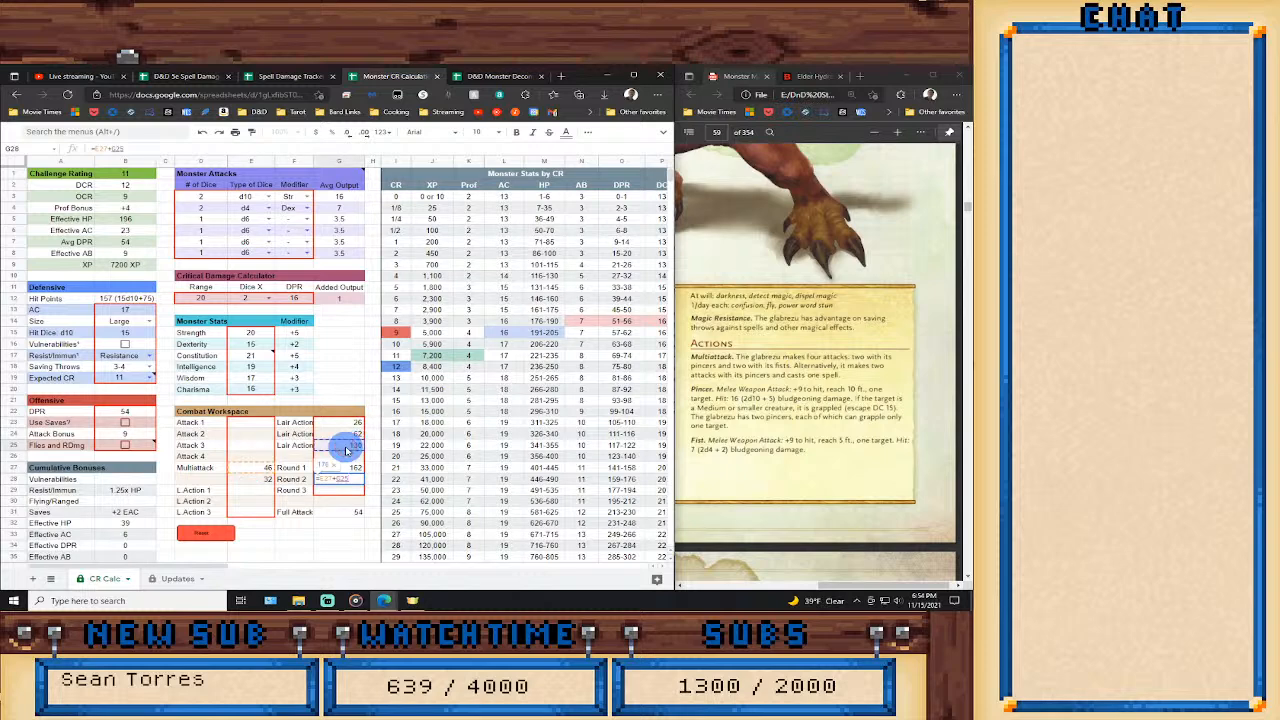
key("Return")
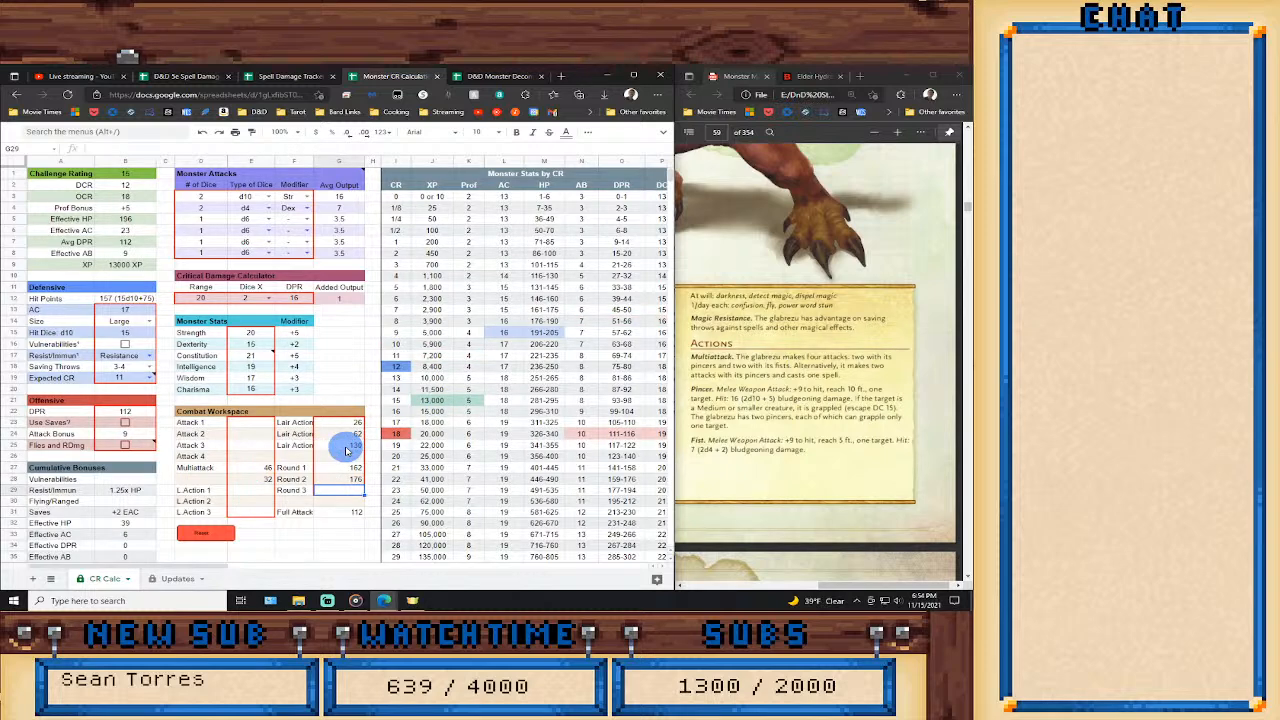
type("=")
left_click(336, 479)
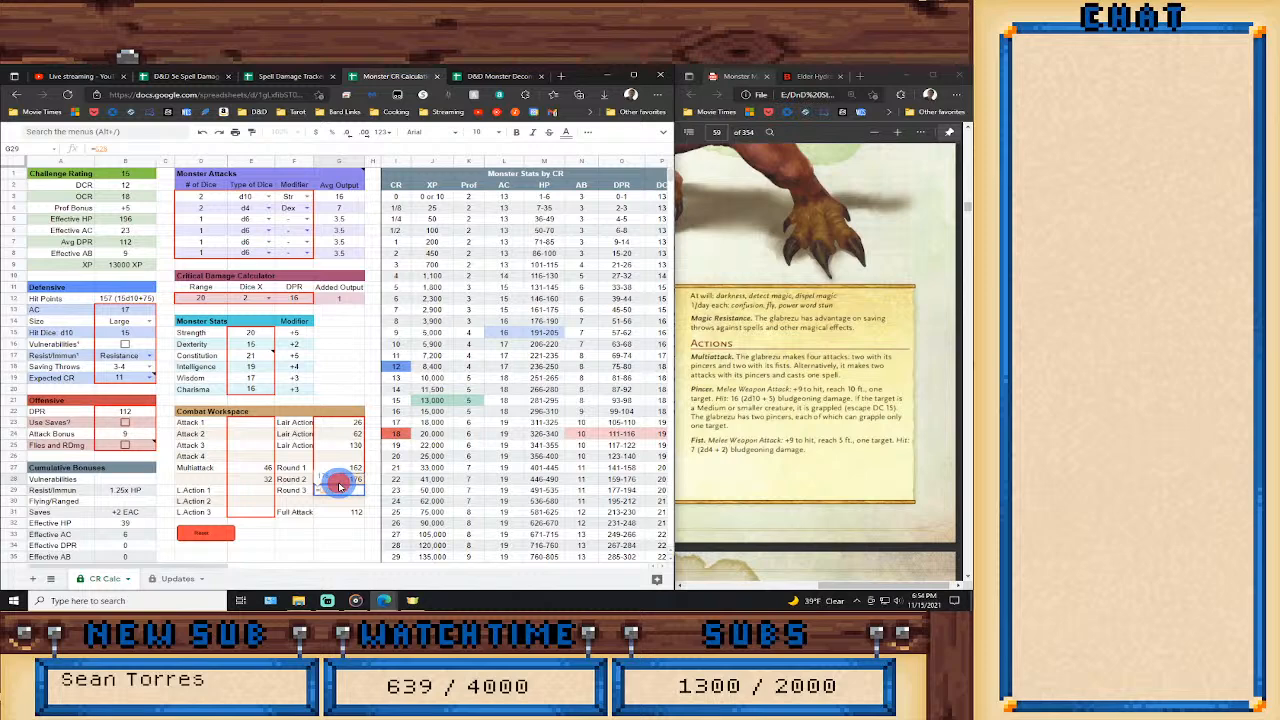
key("Return")
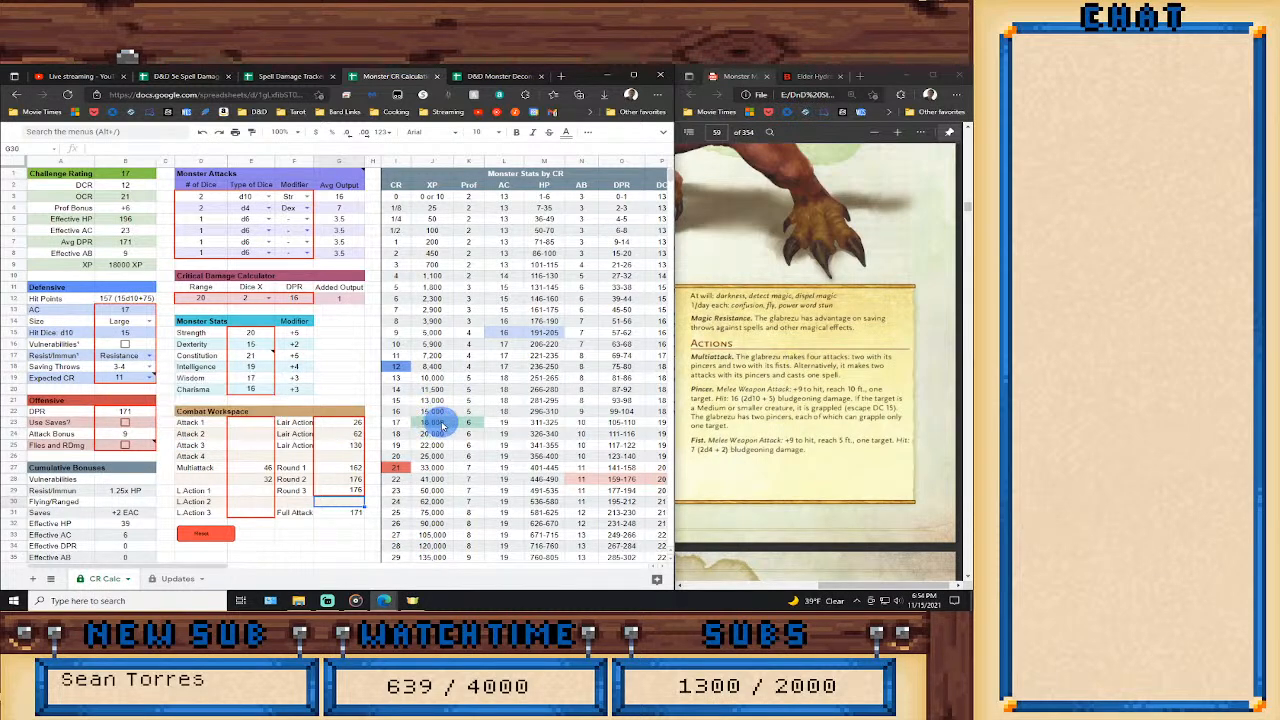
Test an Expected CR of 19 in the Defensive section and change it to 17.
left_click(147, 379)
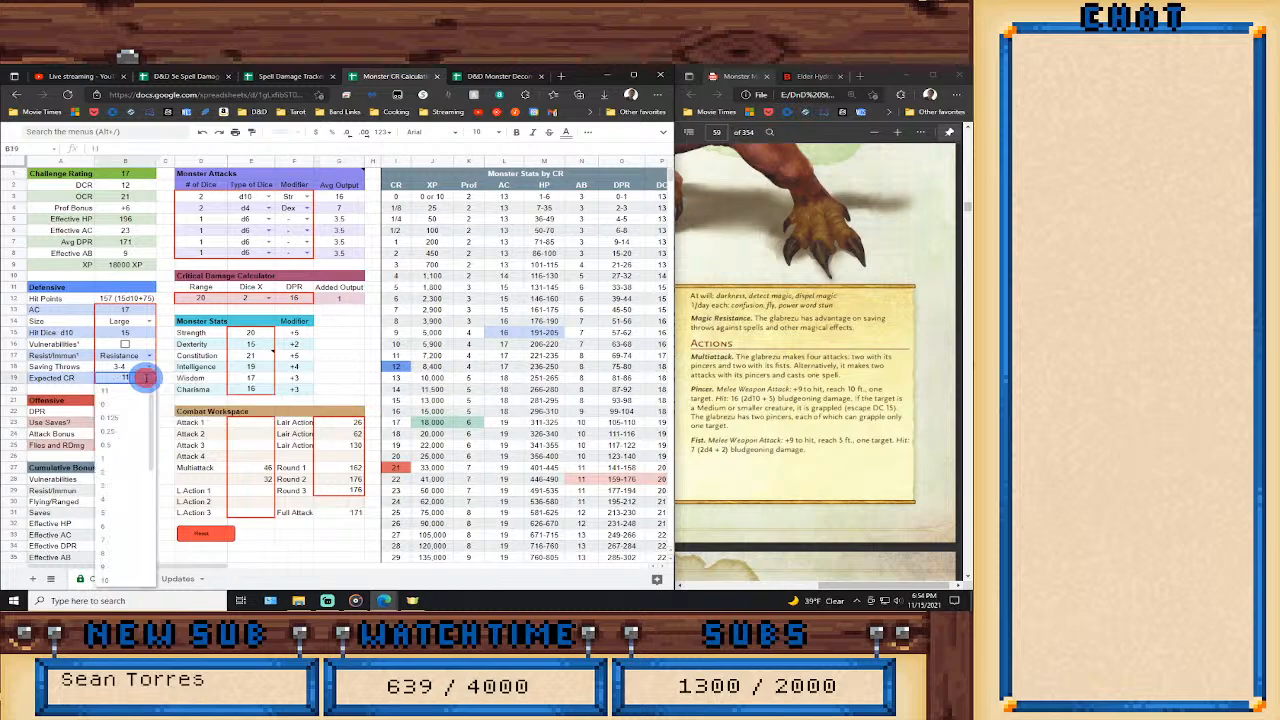
scroll(133, 505, "down", 3)
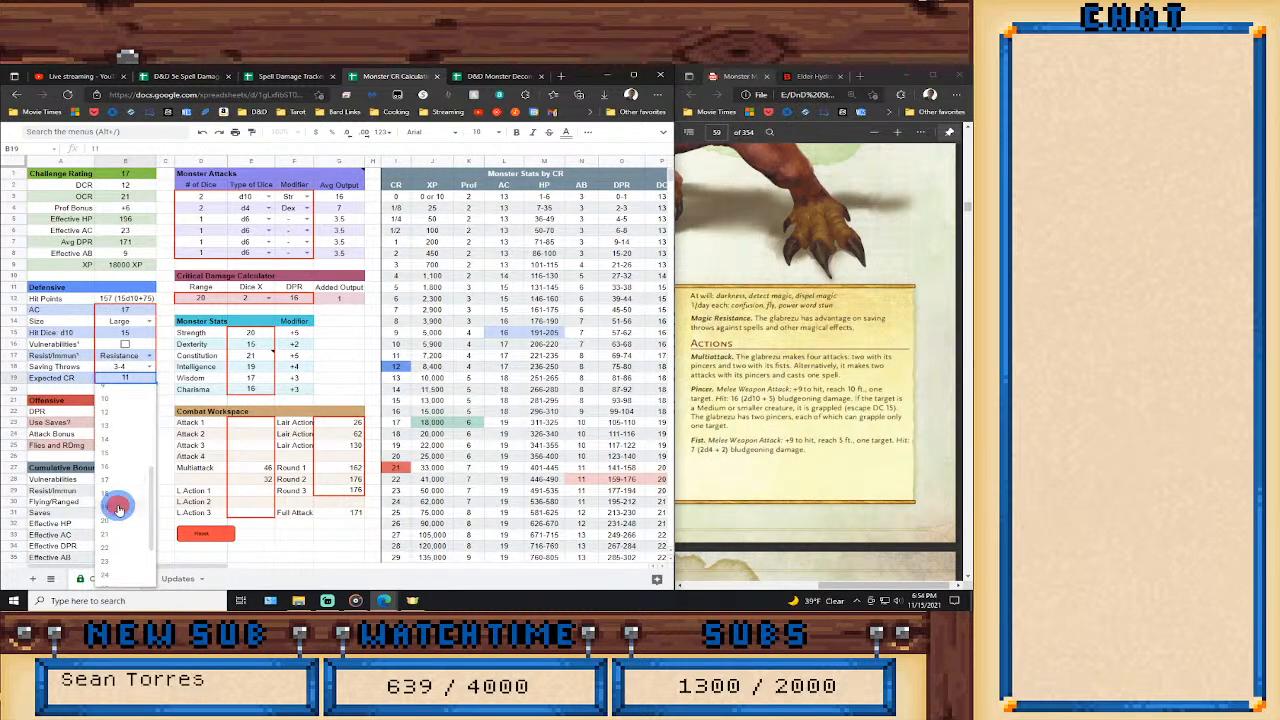
left_click(118, 508)
left_click(150, 380)
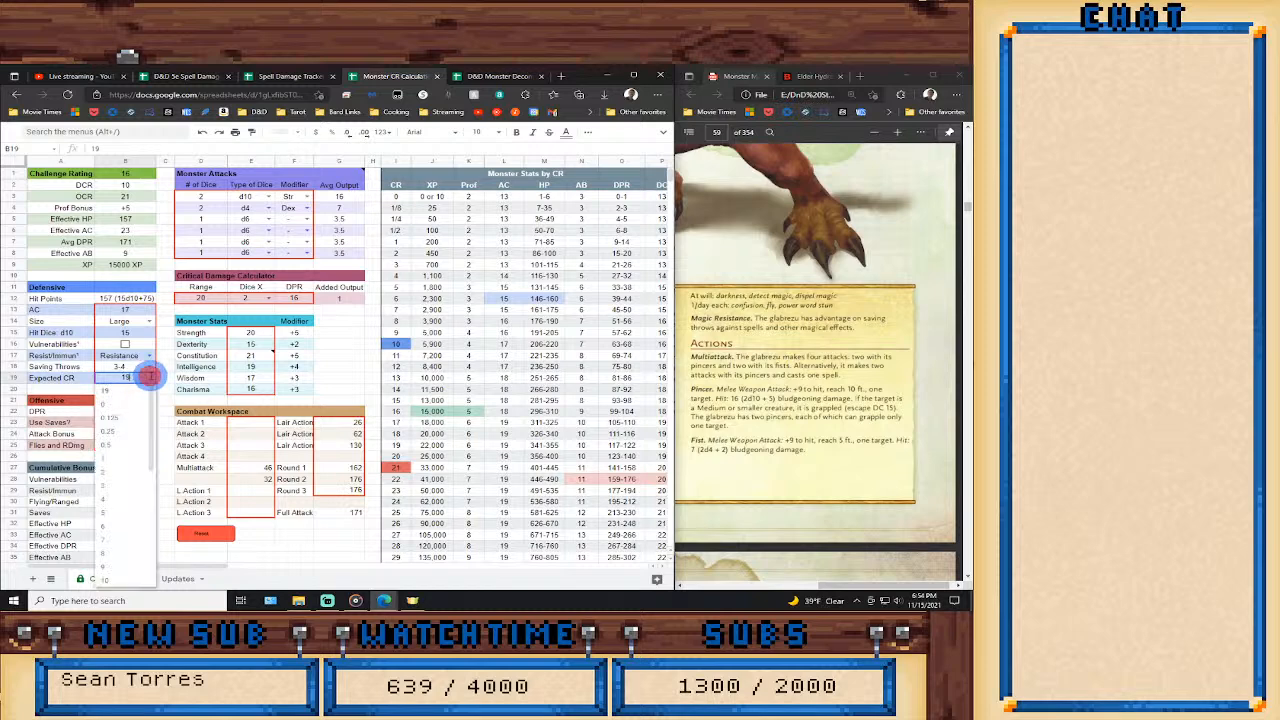
scroll(131, 545, "down", 2)
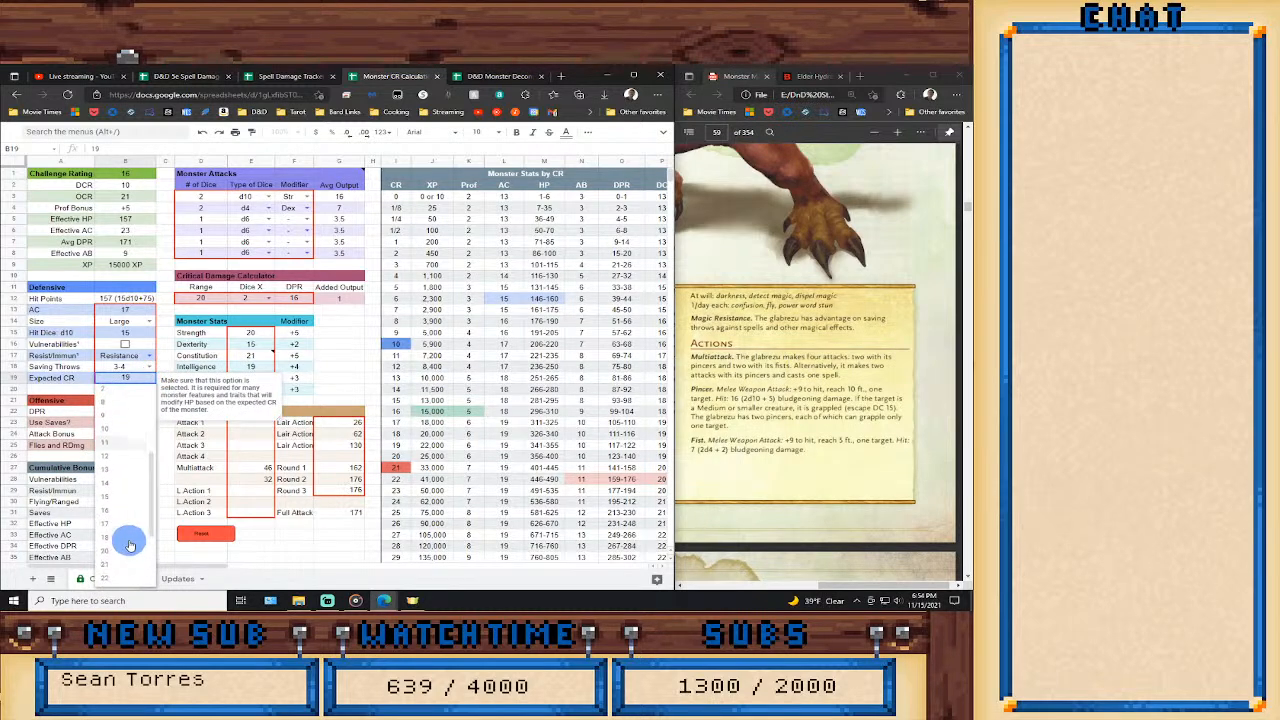
left_click(122, 524)
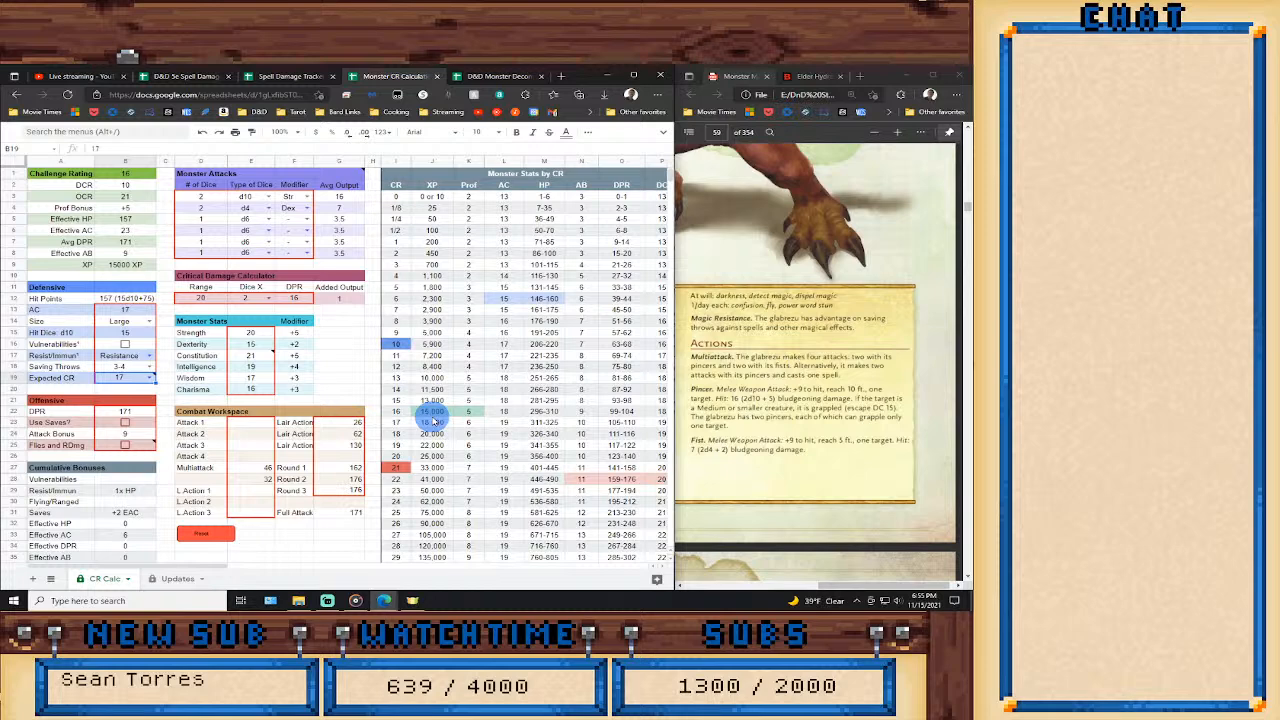
Set the third Lair Action value in the Combat Workspace to 65.
left_click(348, 445)
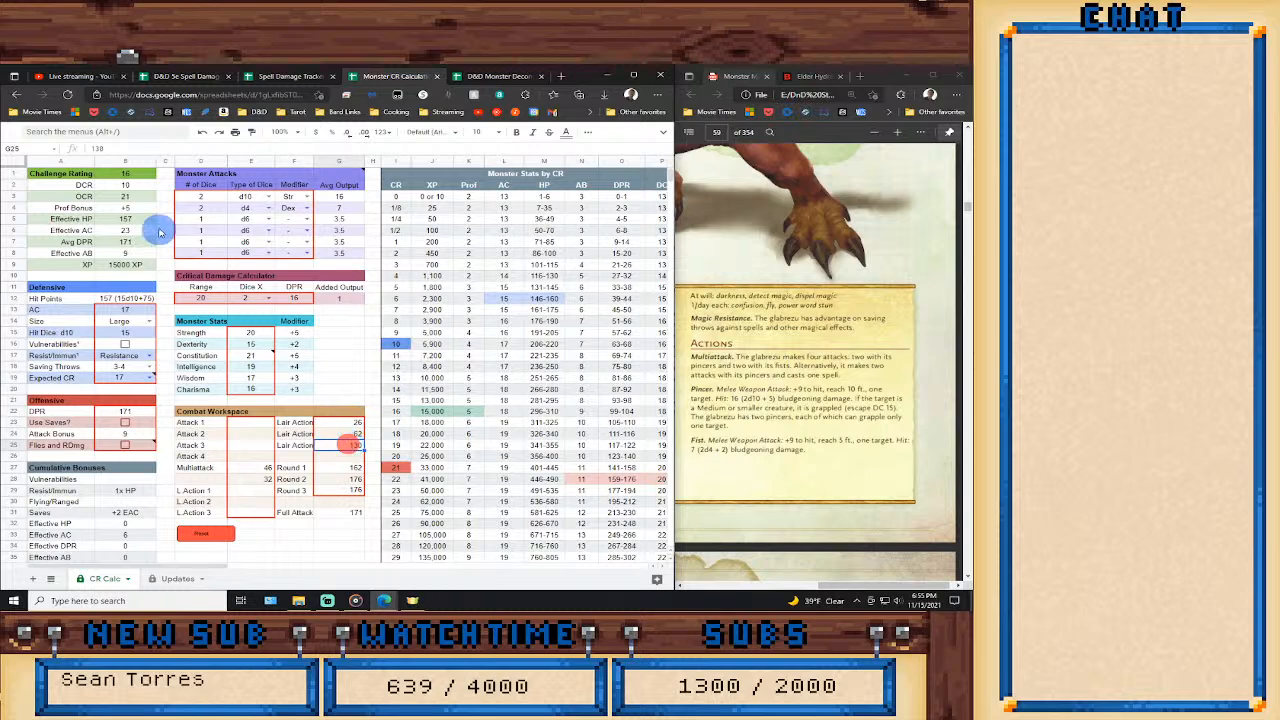
left_click_drag(111, 151, 73, 152)
type("65")
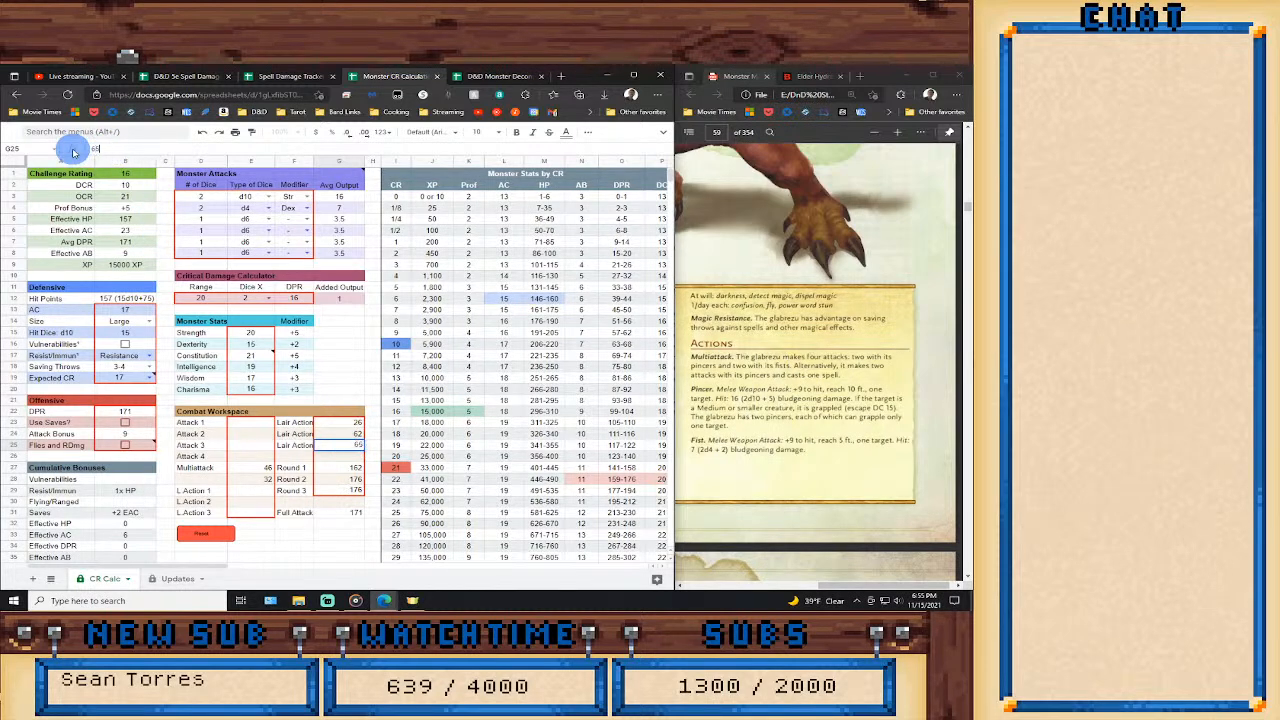
key("Return")
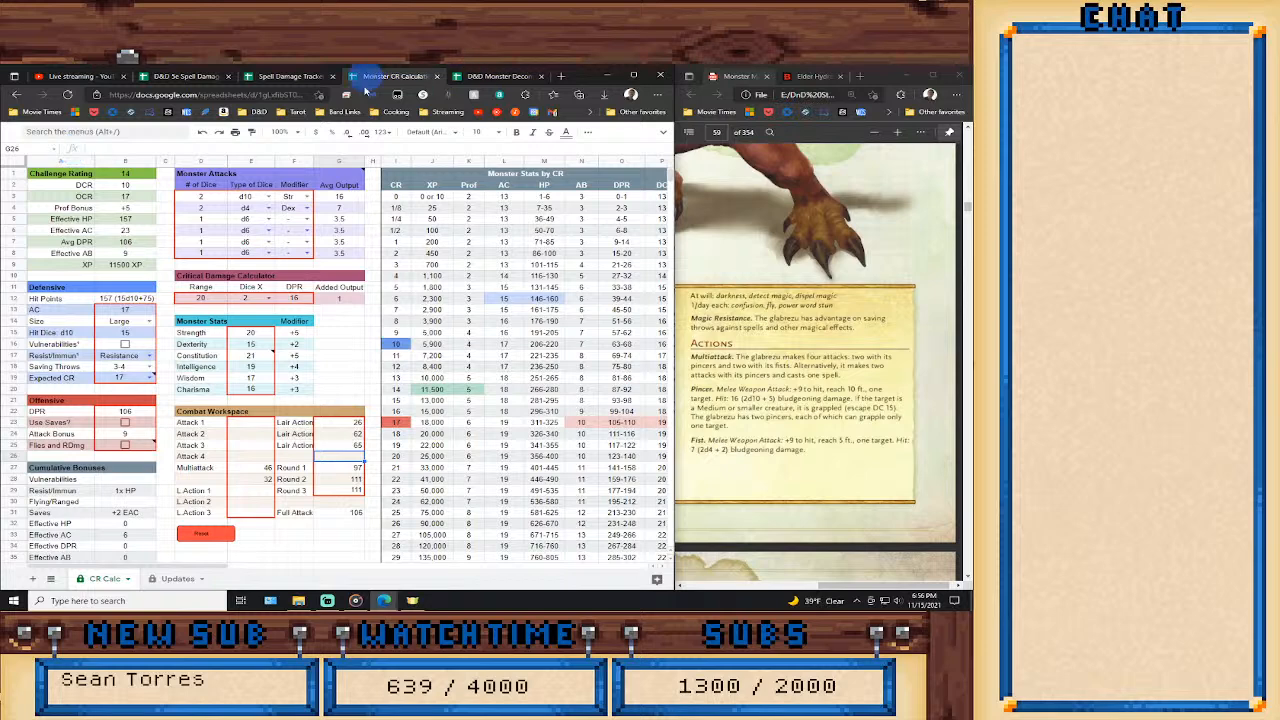
Compare Expected CR values of 14 and 15 in the Defensive section, settling on 15.
left_click(150, 378)
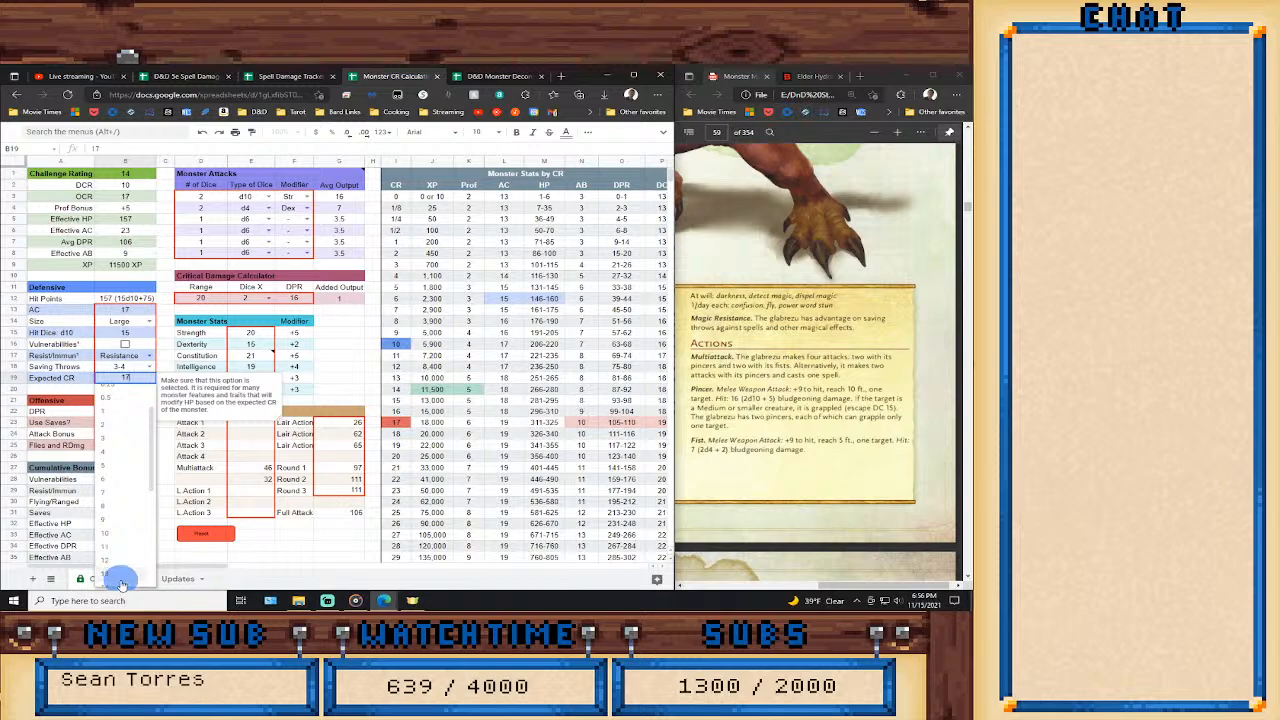
scroll(119, 560, "down", 2)
left_click(118, 550)
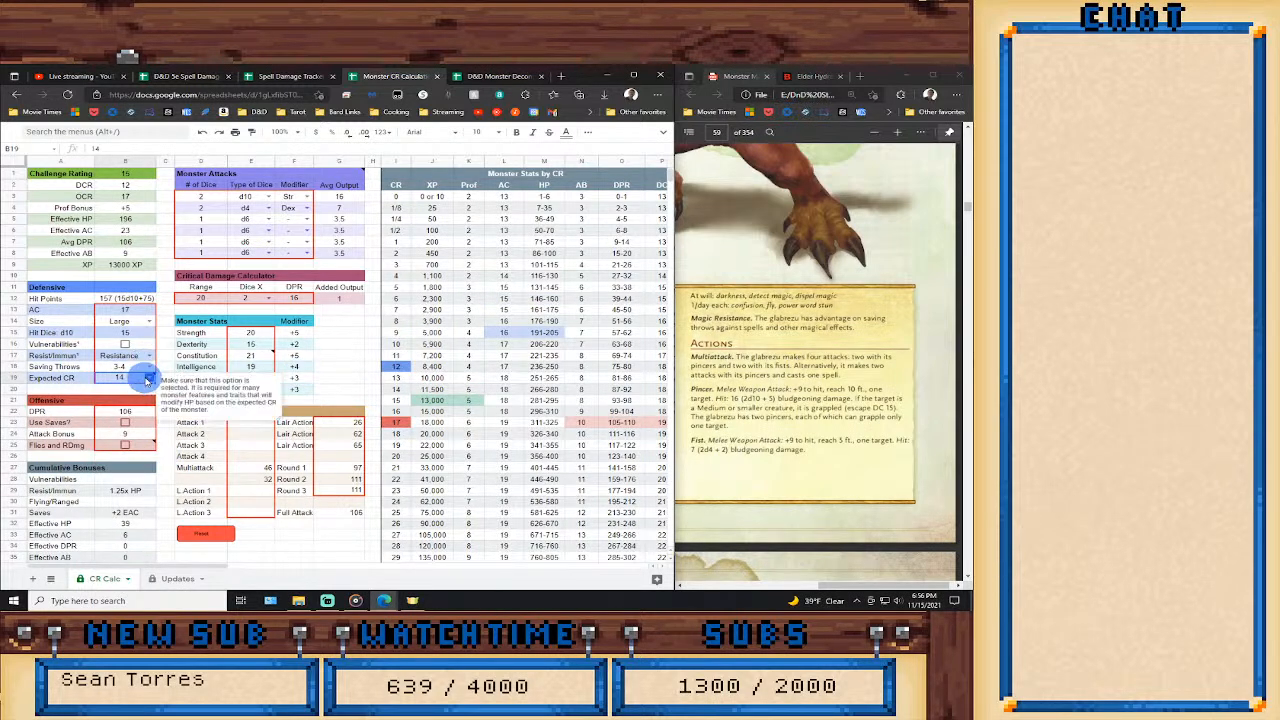
left_click(150, 378)
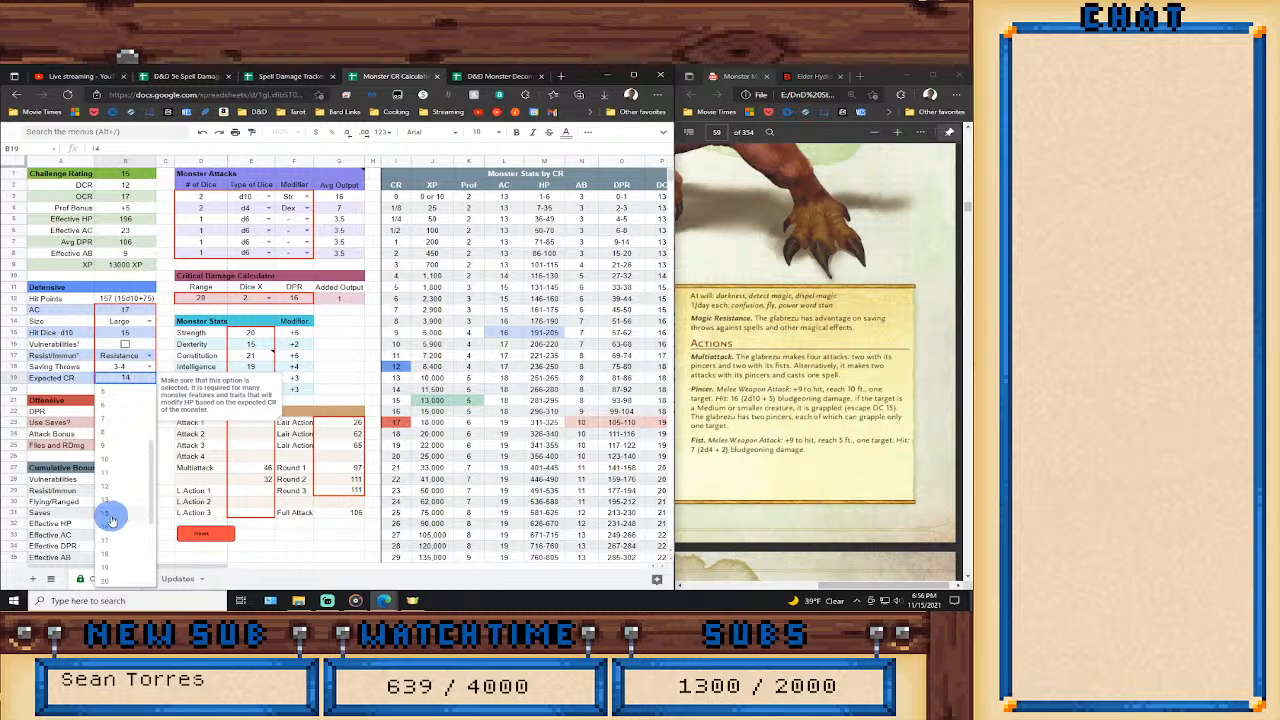
left_click(110, 513)
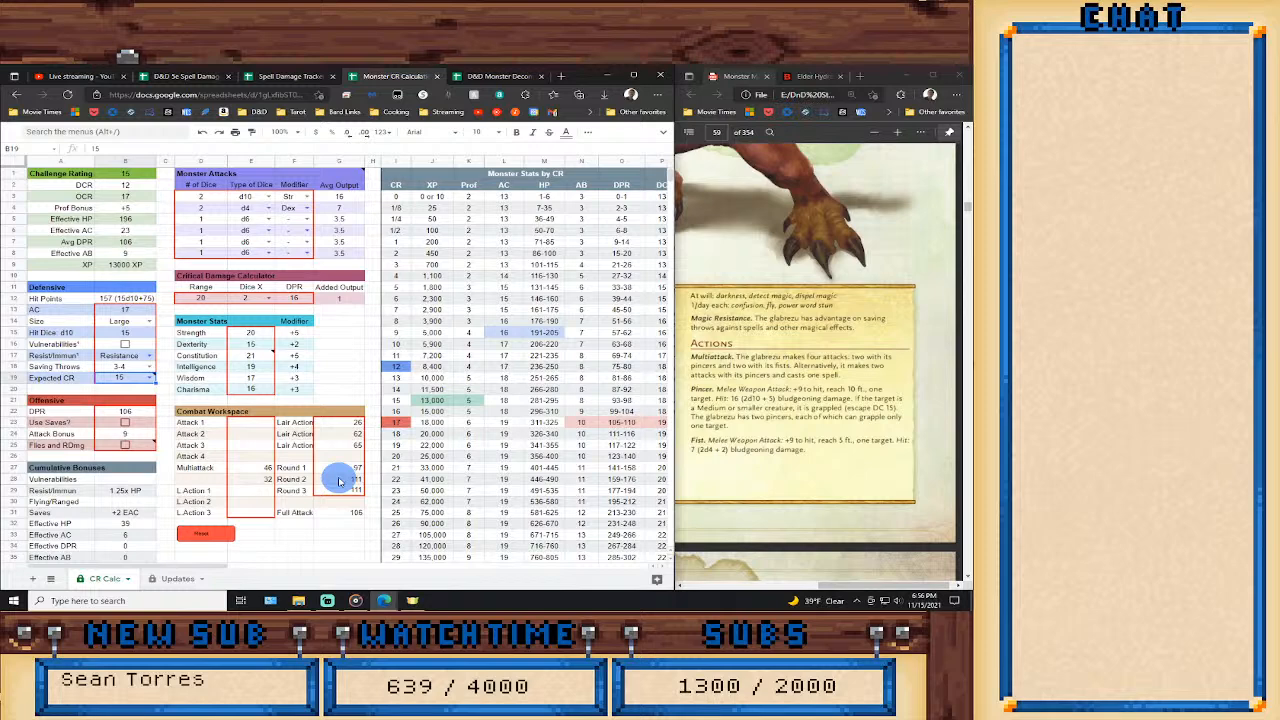
Clear the first Lair Action value and the Round 1 and Round 2 formulas in the Combat Workspace.
left_click(338, 422)
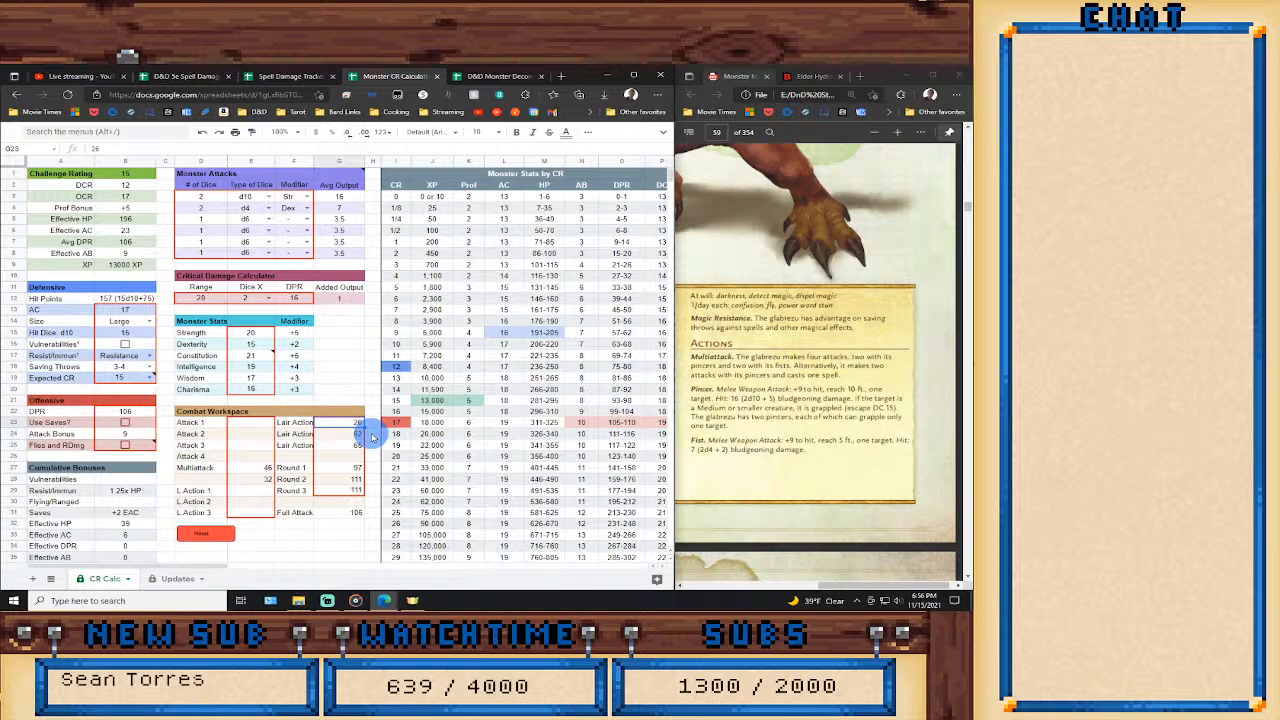
type("1")
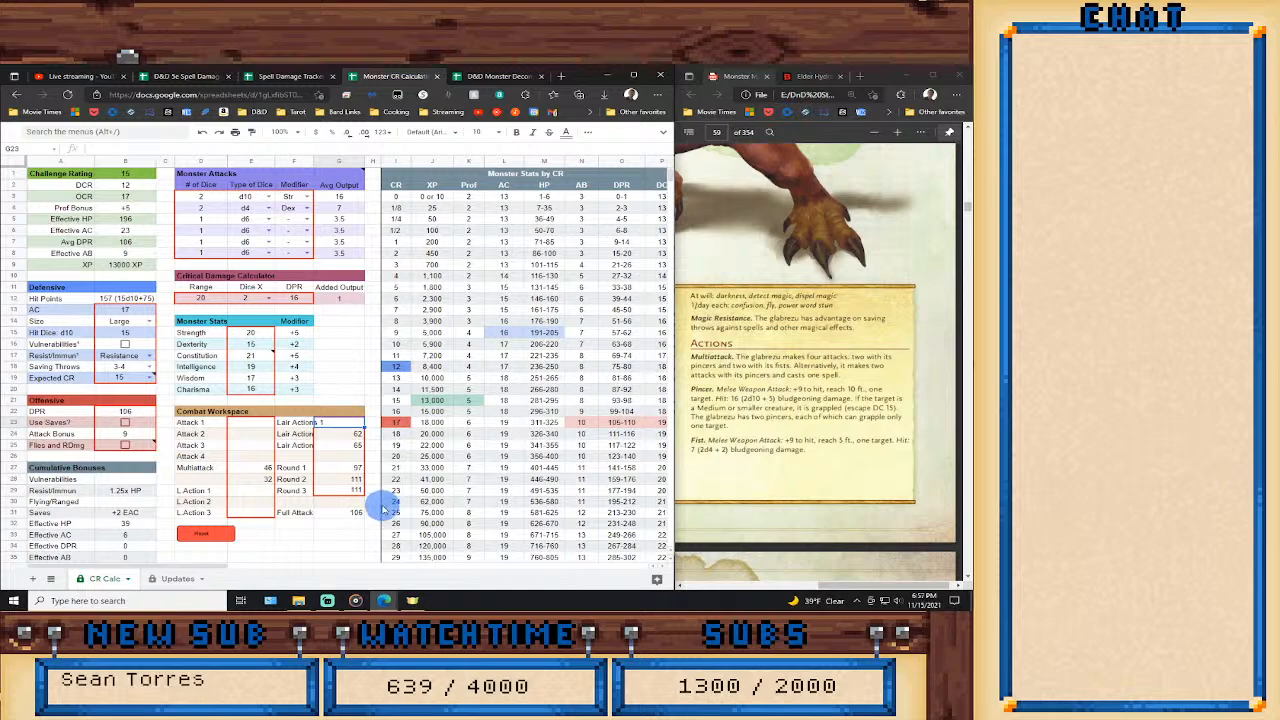
key("Escape")
left_click(348, 469)
key("Delete")
key("Down")
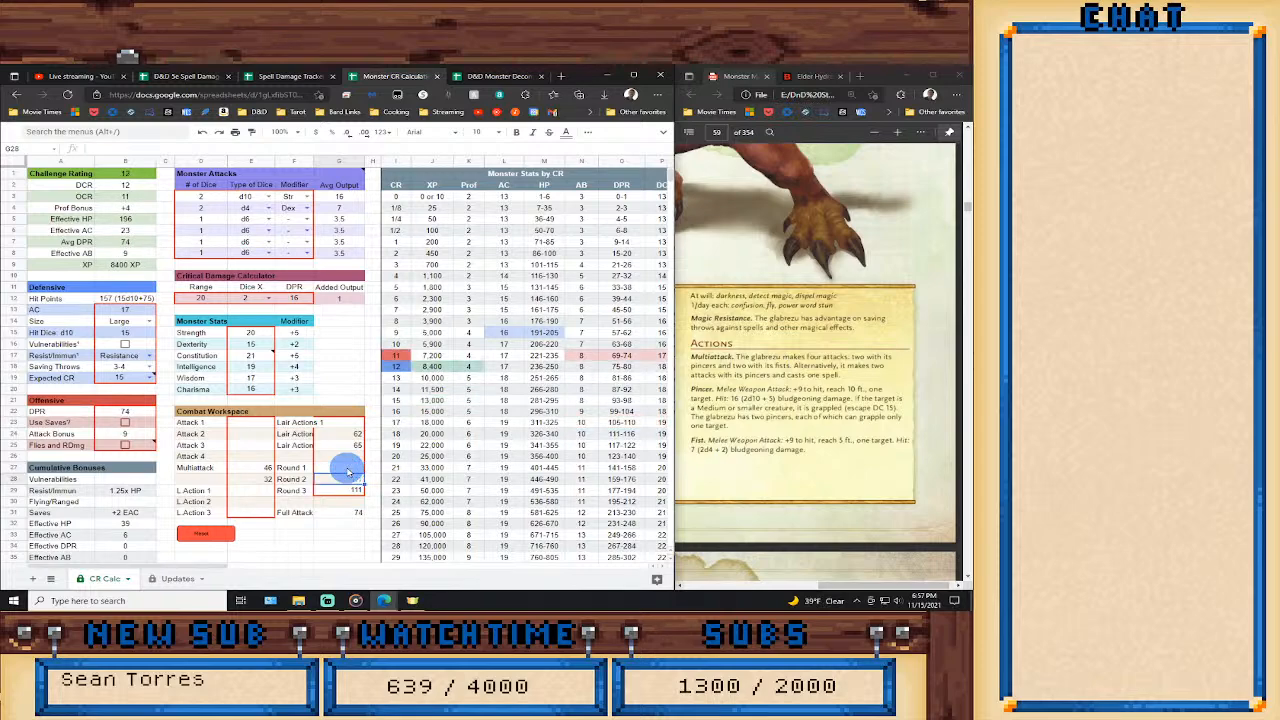
key("Delete")
key("Down")
key("Delete")
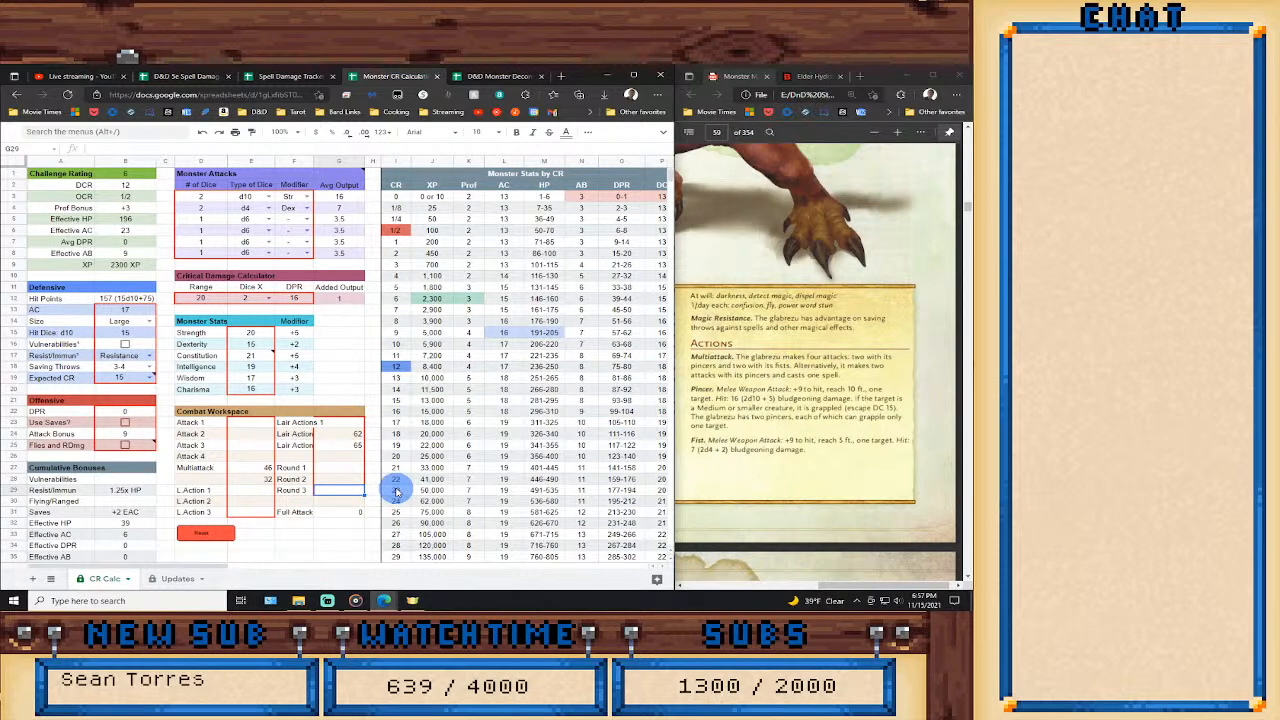
Enable the Shadow Stealth feature in the monster features list.
left_click_drag(208, 571, 288, 573)
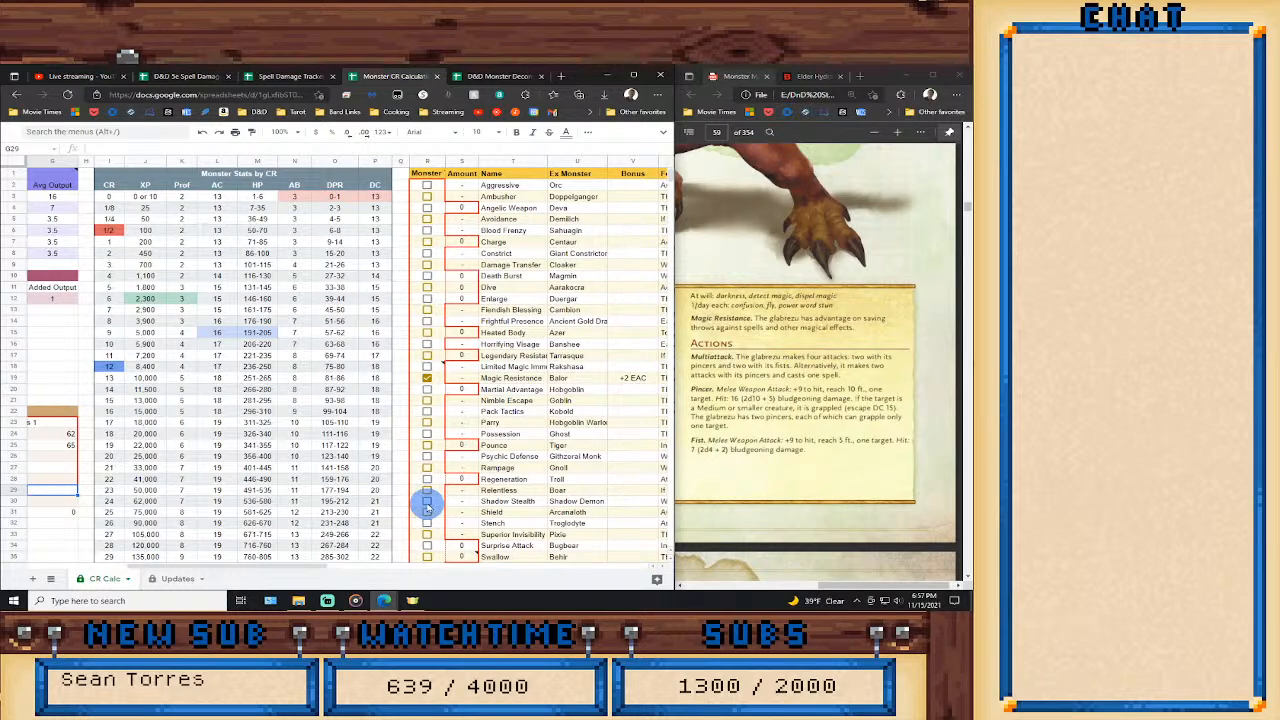
left_click(428, 506)
left_click_drag(314, 572, 234, 572)
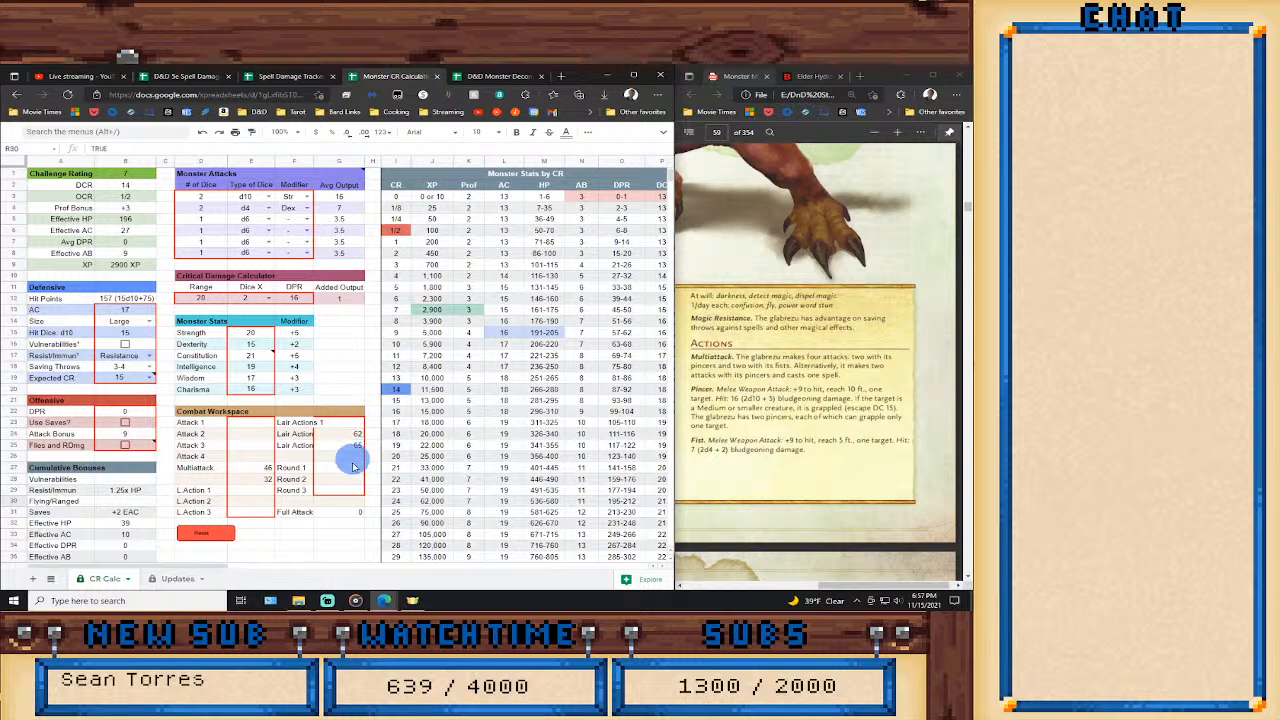
In the Combat Workspace, set Round 1 to the second Multiattack value (=E28) and Round 2 to twice the first one (=E27*2).
left_click(351, 471)
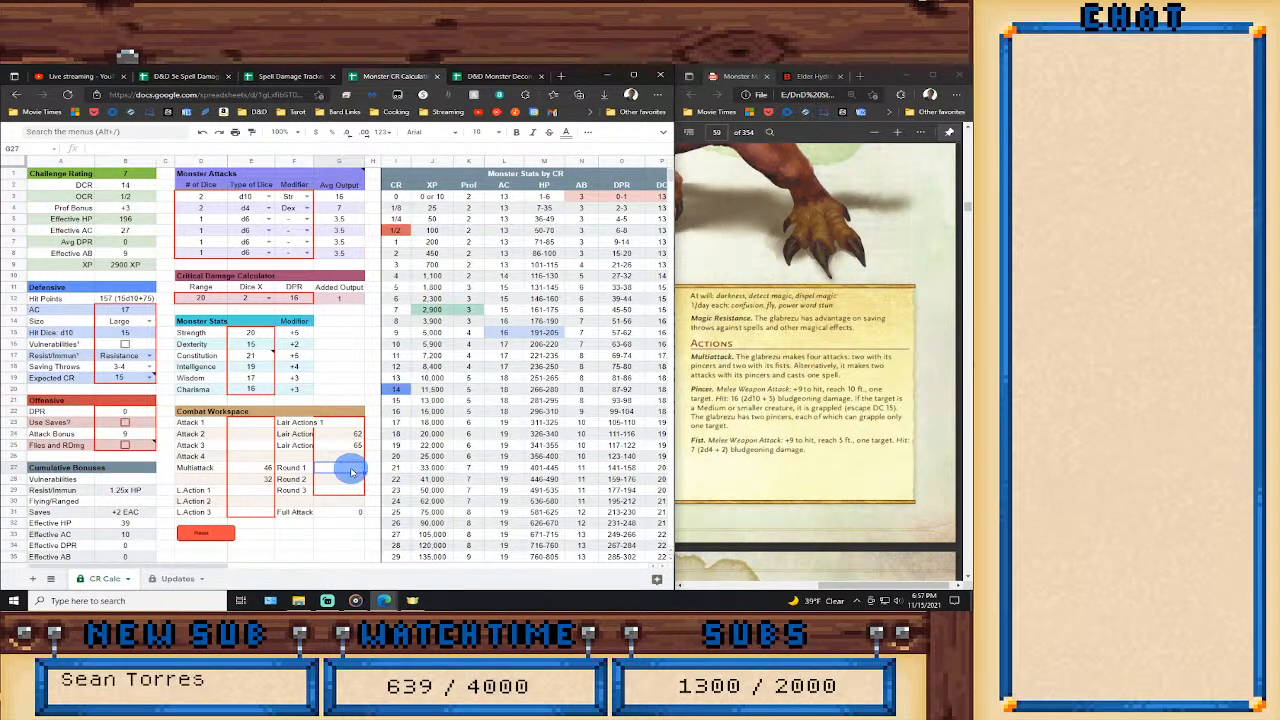
type("=13+13+14+14")
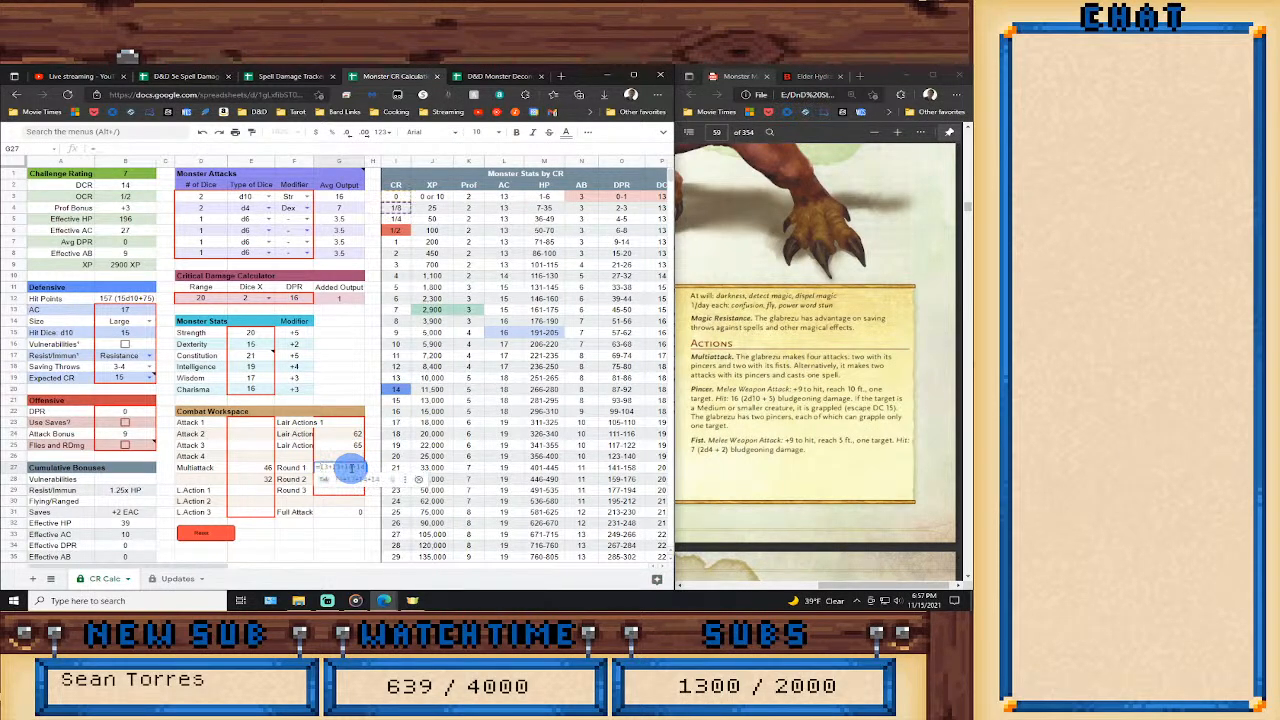
left_click(248, 481)
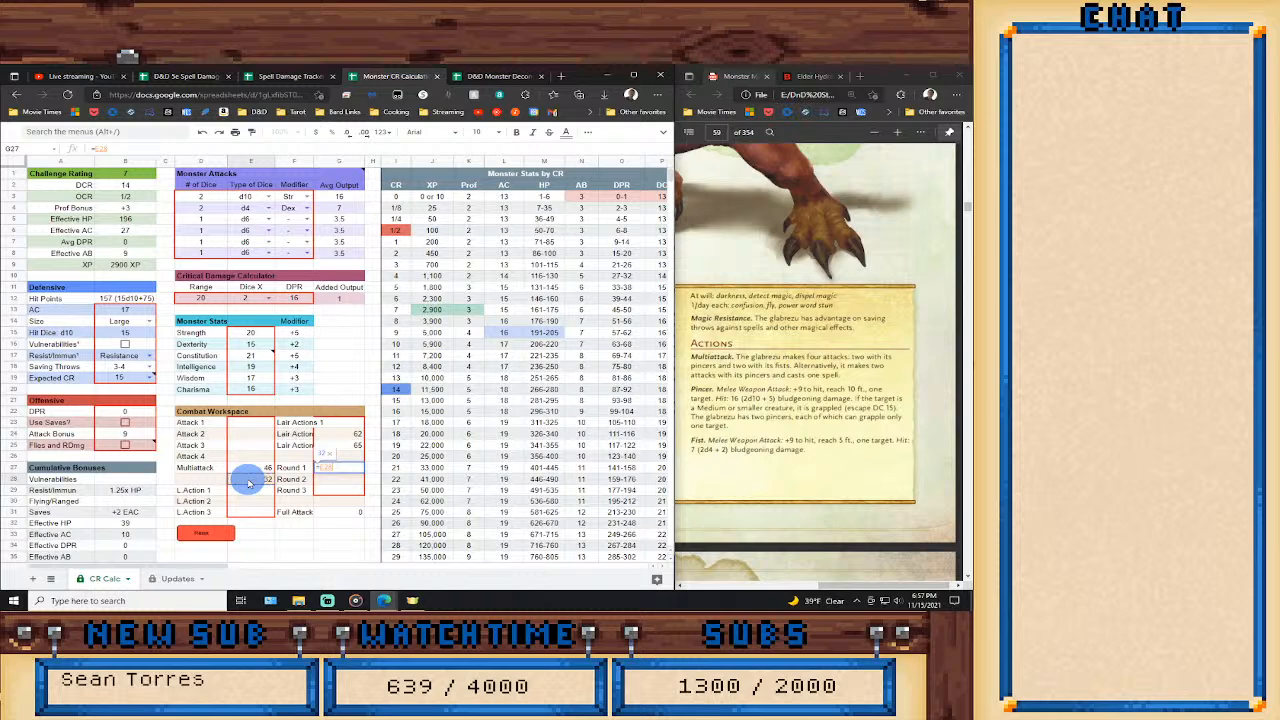
key("Return")
type("=")
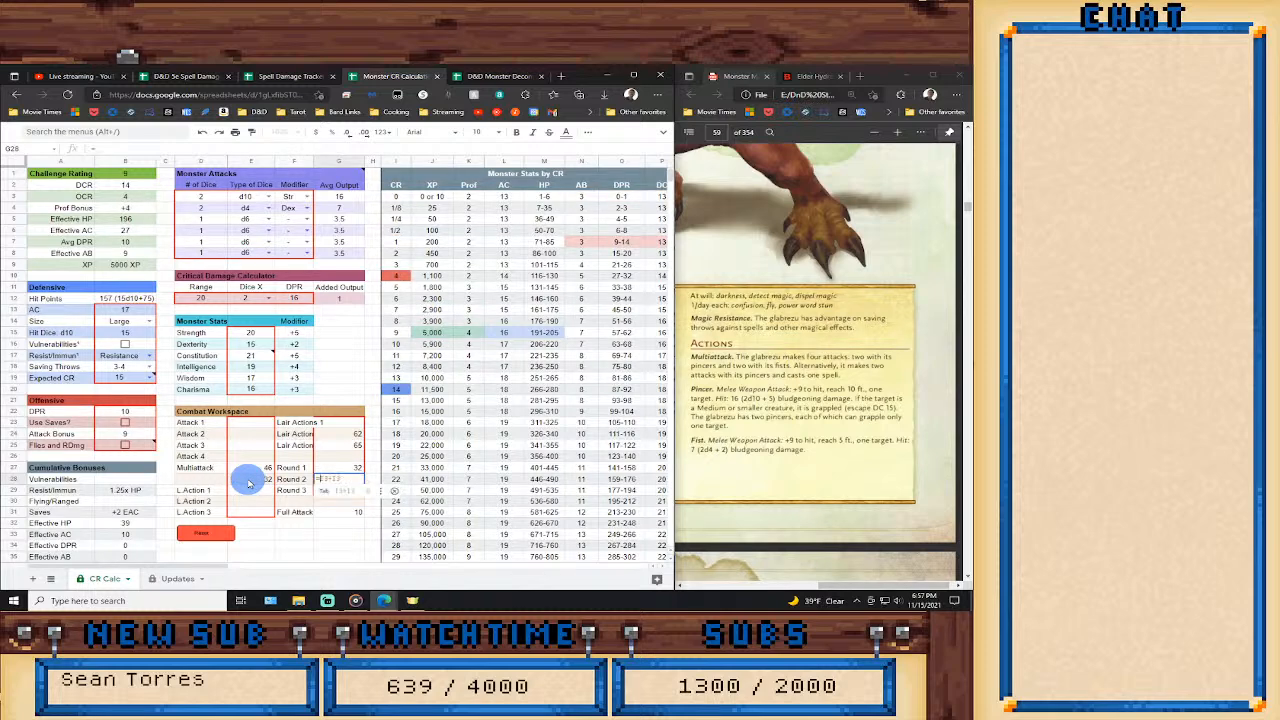
left_click(248, 471)
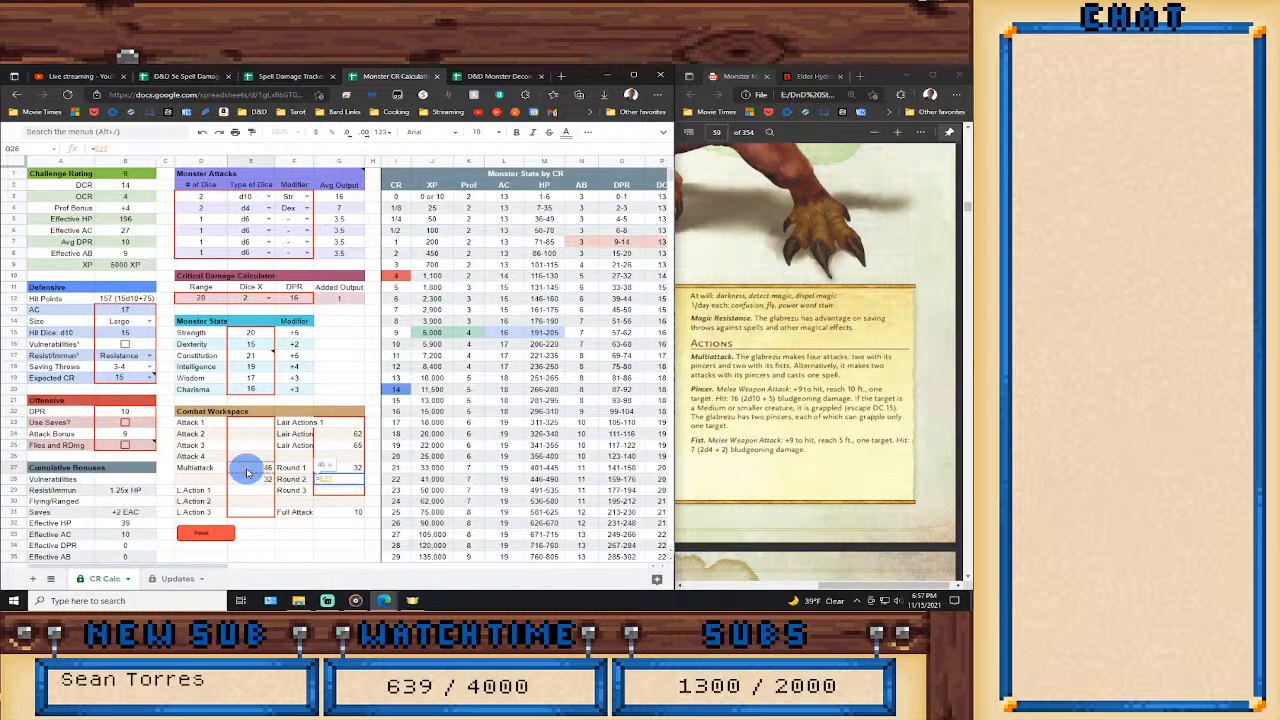
key("Return")
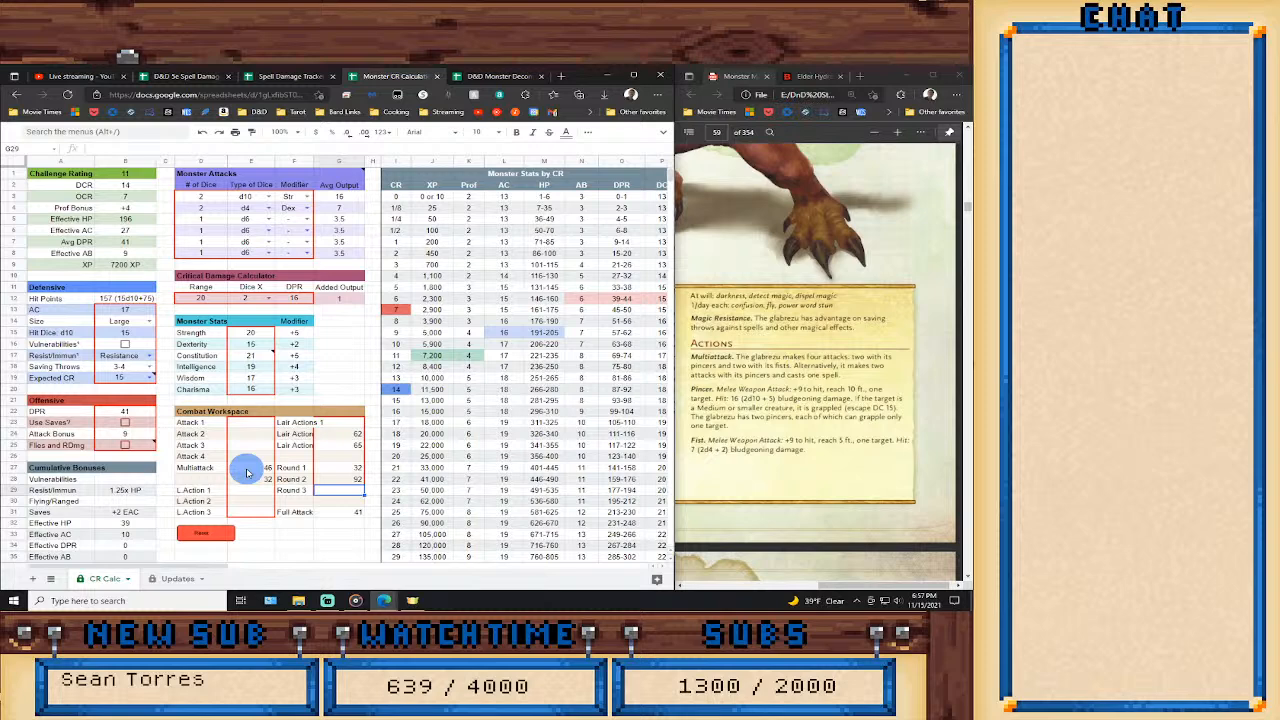
Set the Expected CR in the Defensive section to 11.
left_click(151, 377)
scroll(101, 560, "down", 2)
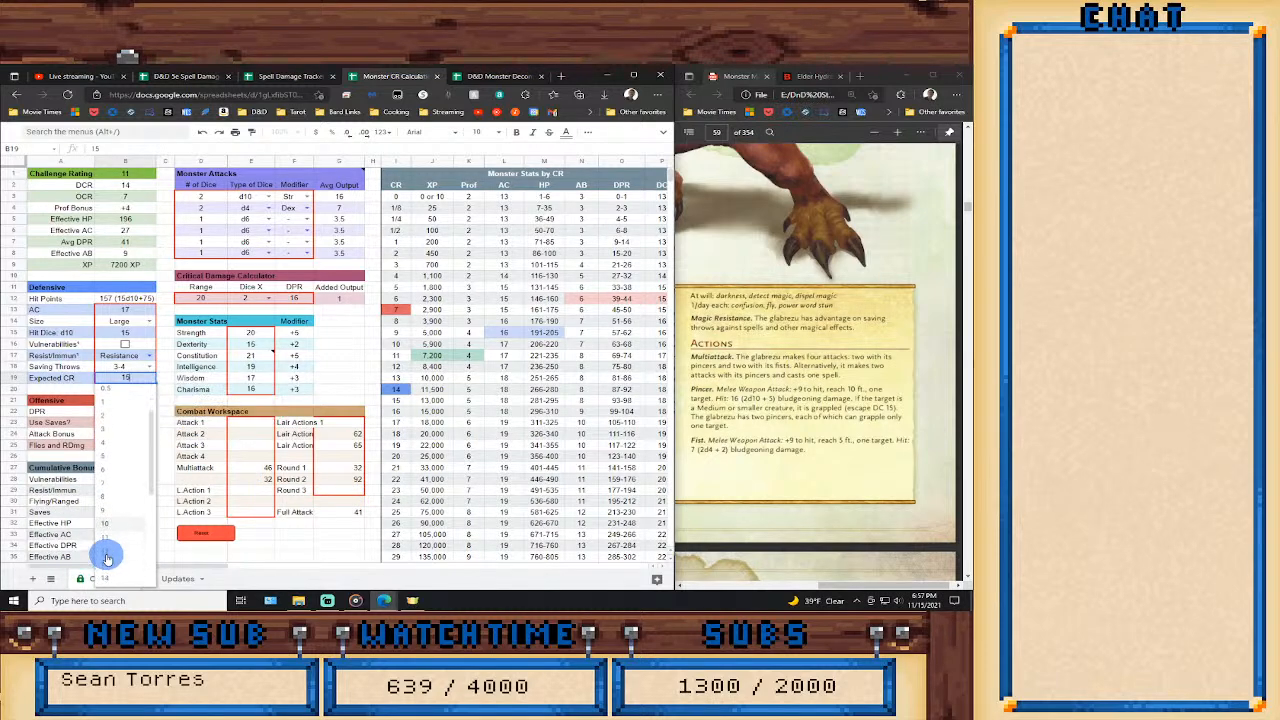
left_click(106, 534)
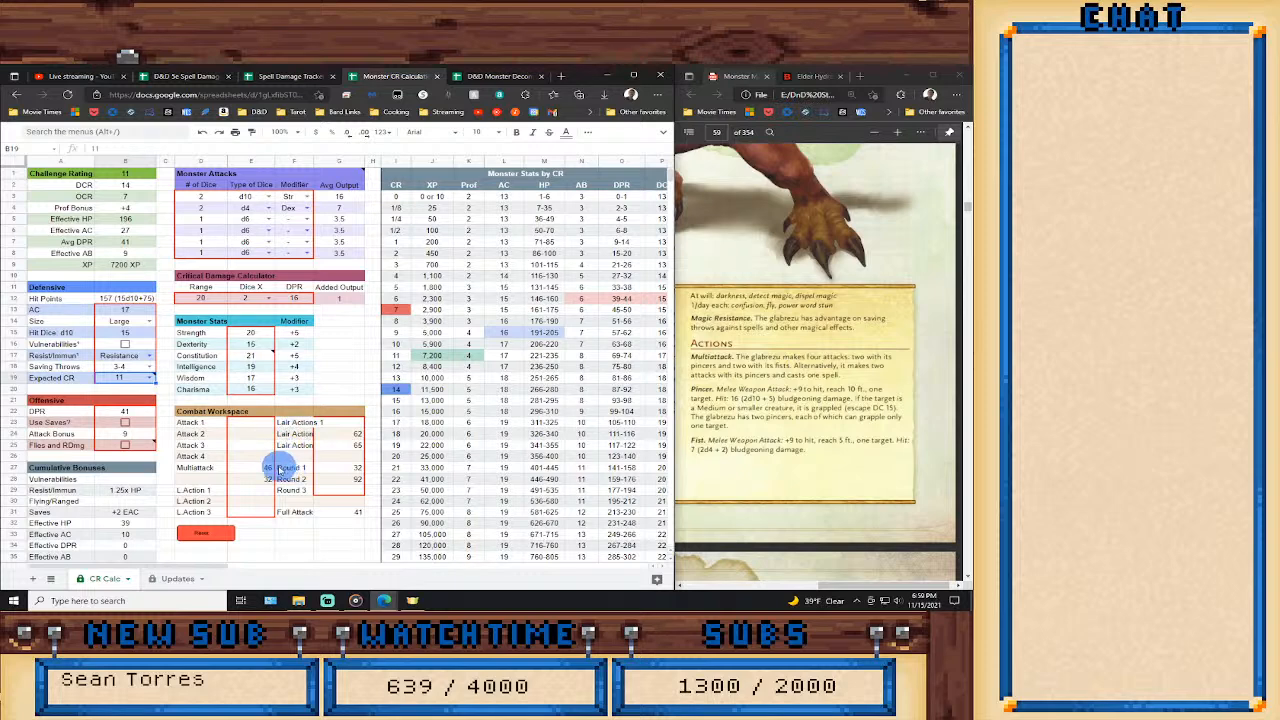
Clear the Round 1 and Round 2 formulas in the Combat Workspace and set Round 1 to three times the first Multiattack value (=E27*3).
left_click(352, 467)
key("Delete")
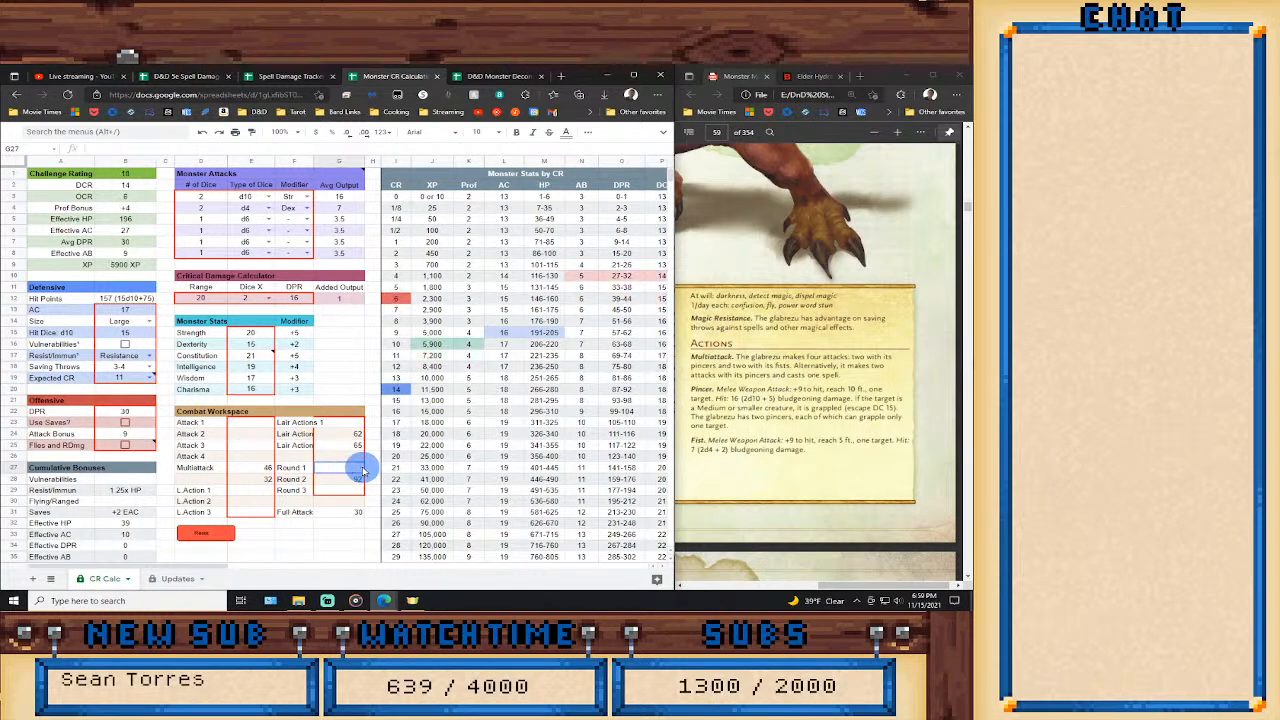
key("Down")
key("Delete")
key("Down")
key("Up")
key("Up")
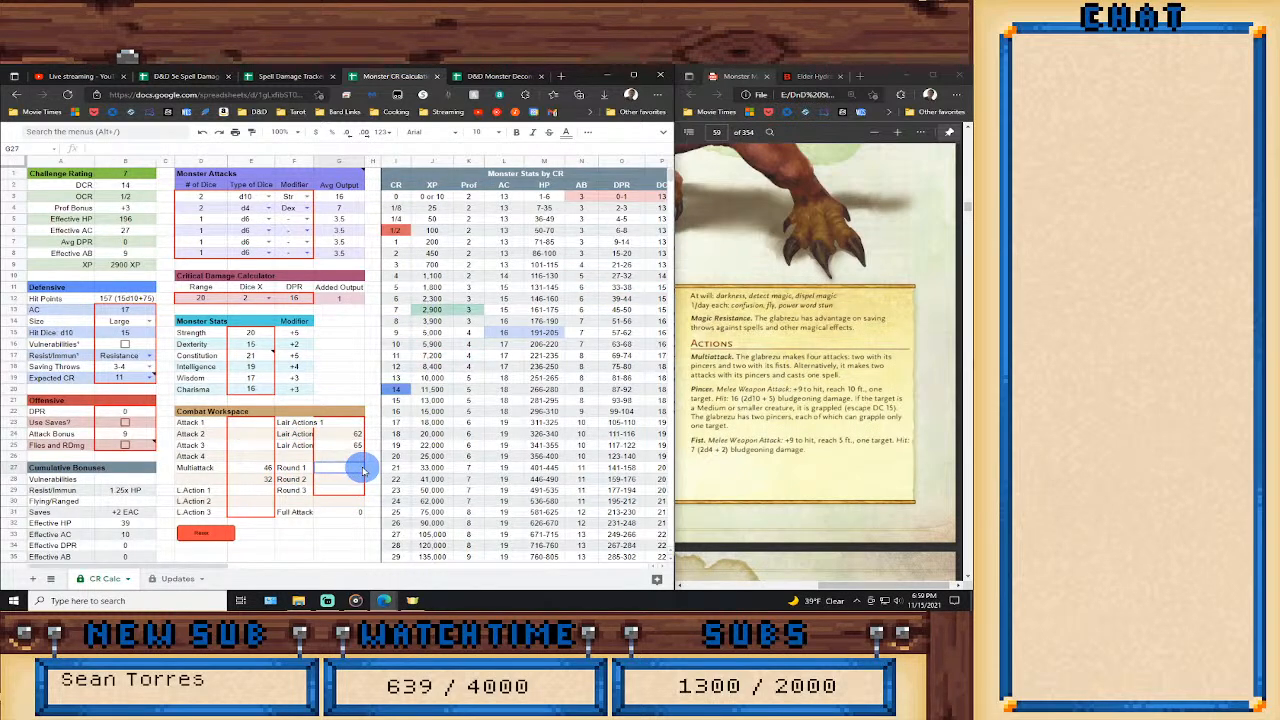
type("=")
left_click(252, 468)
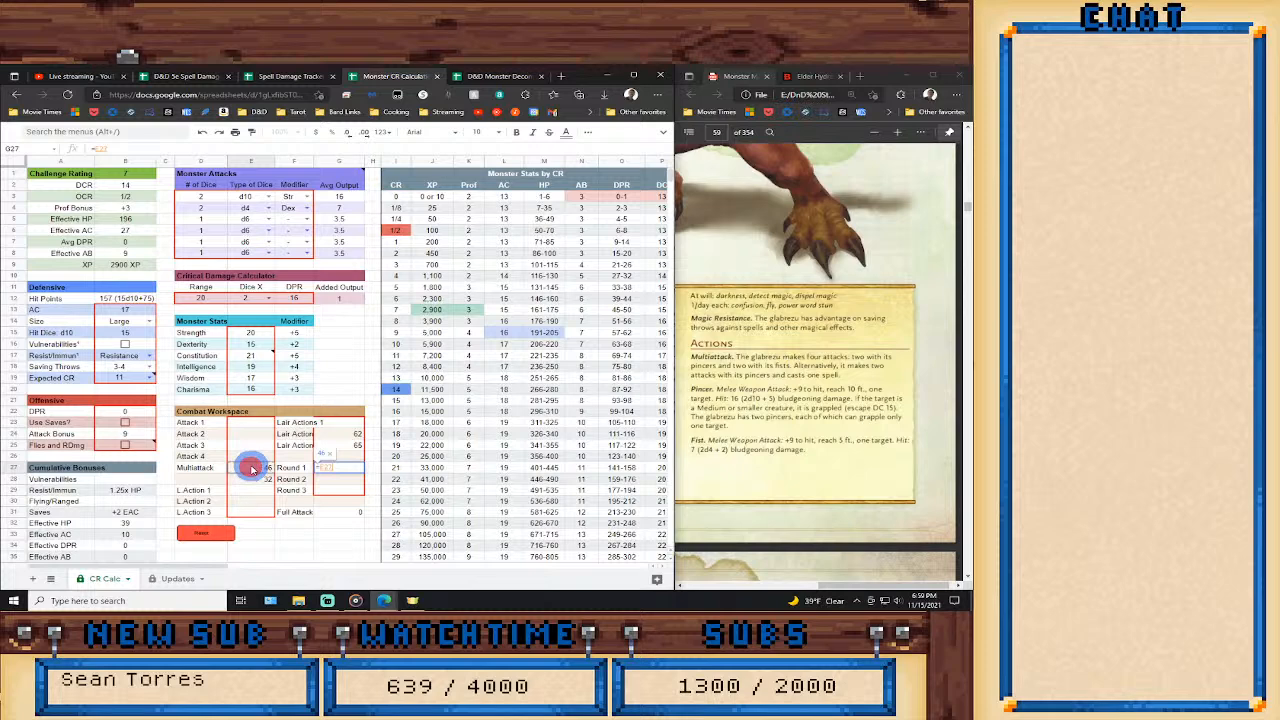
type("*3")
key("Return")
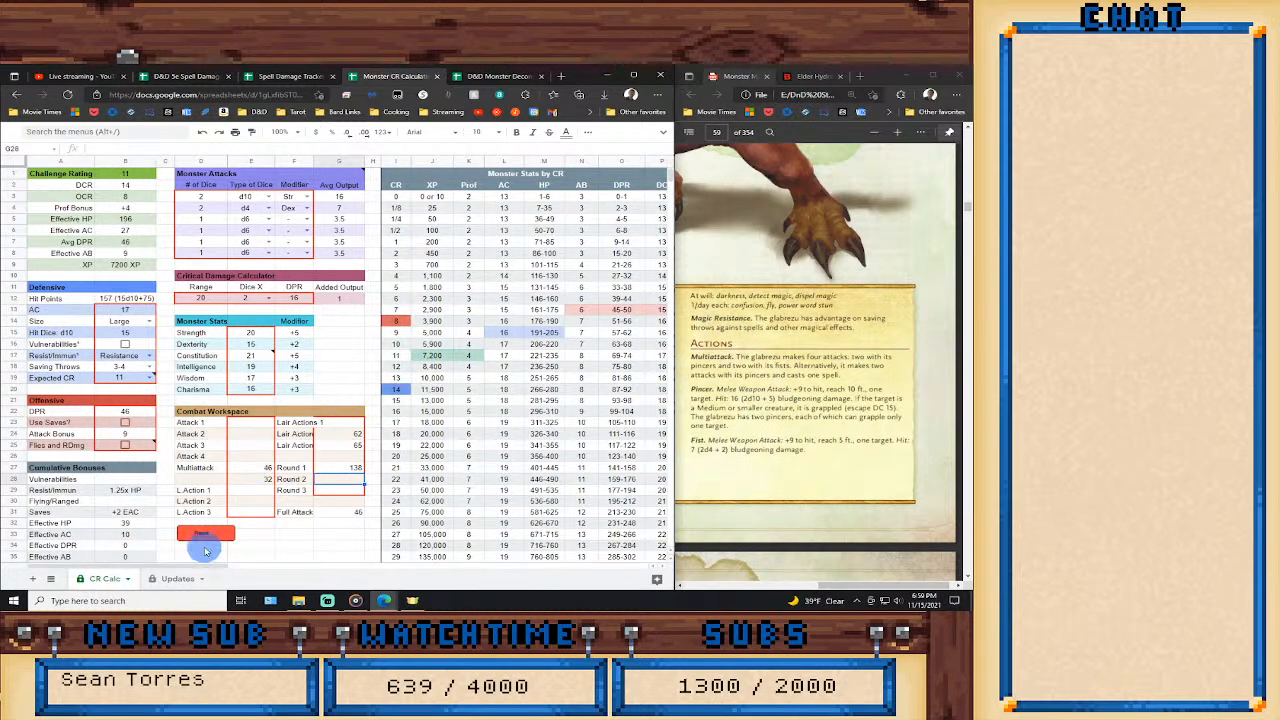
left_click(149, 377)
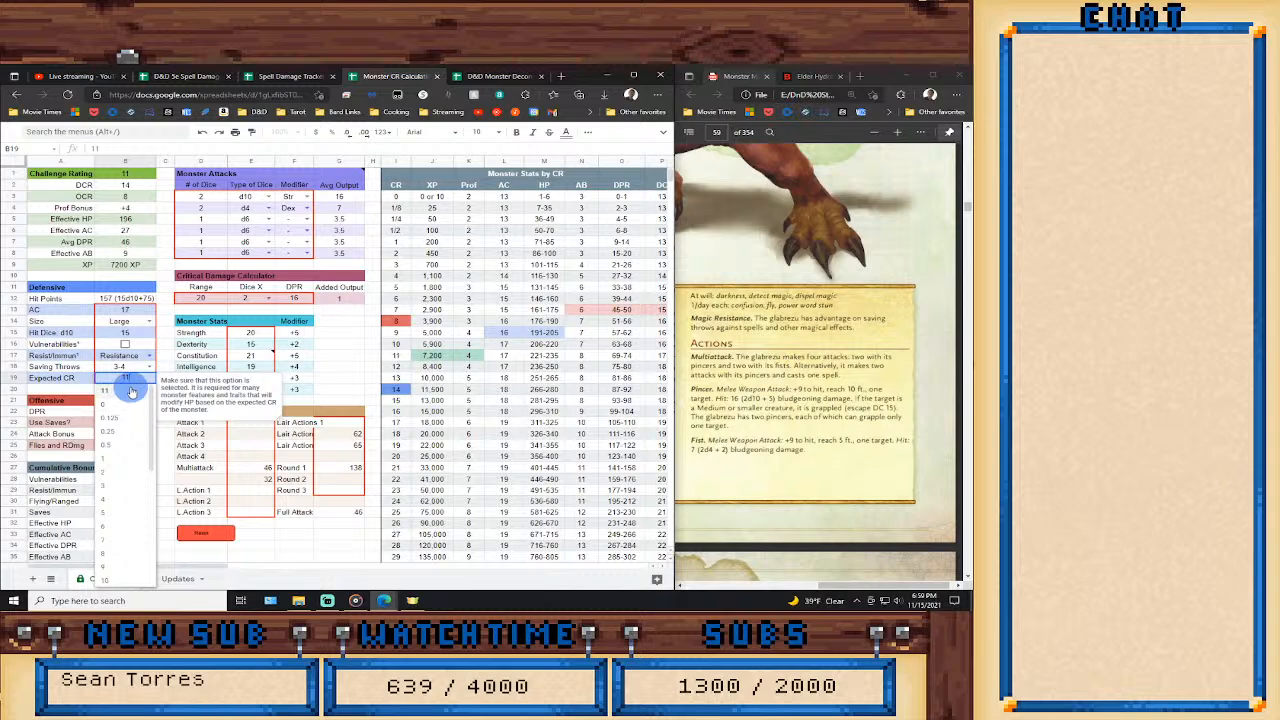
scroll(135, 555, "down", 3)
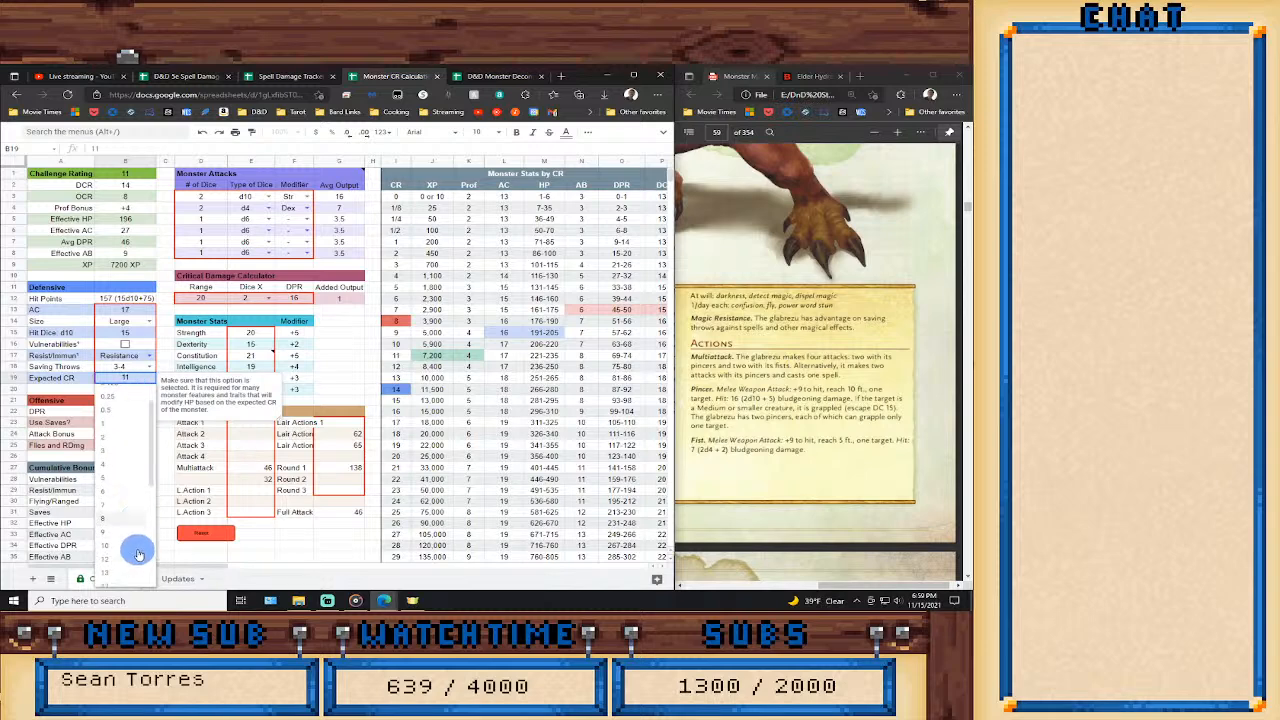
scroll(137, 548, "up", 3)
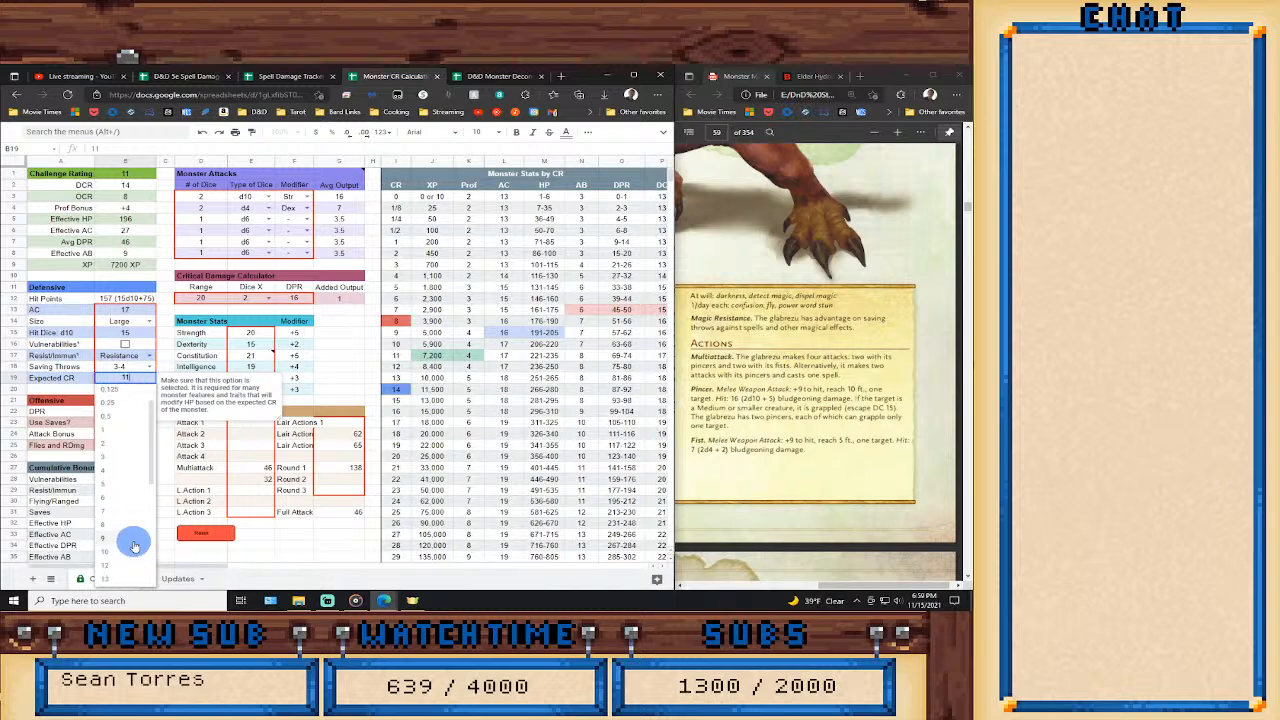
left_click(297, 552)
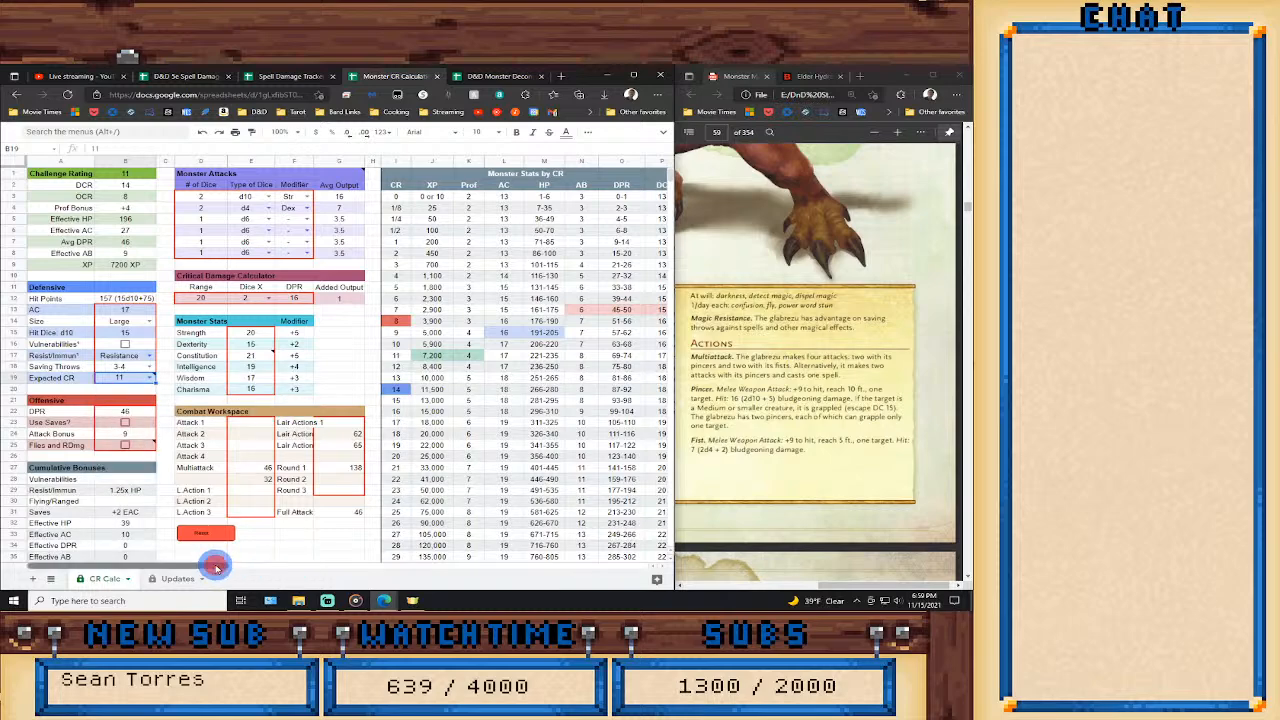
Disable the Shadow Stealth feature in the monster features list and return to the challenge rating summary.
left_click_drag(223, 565, 362, 563)
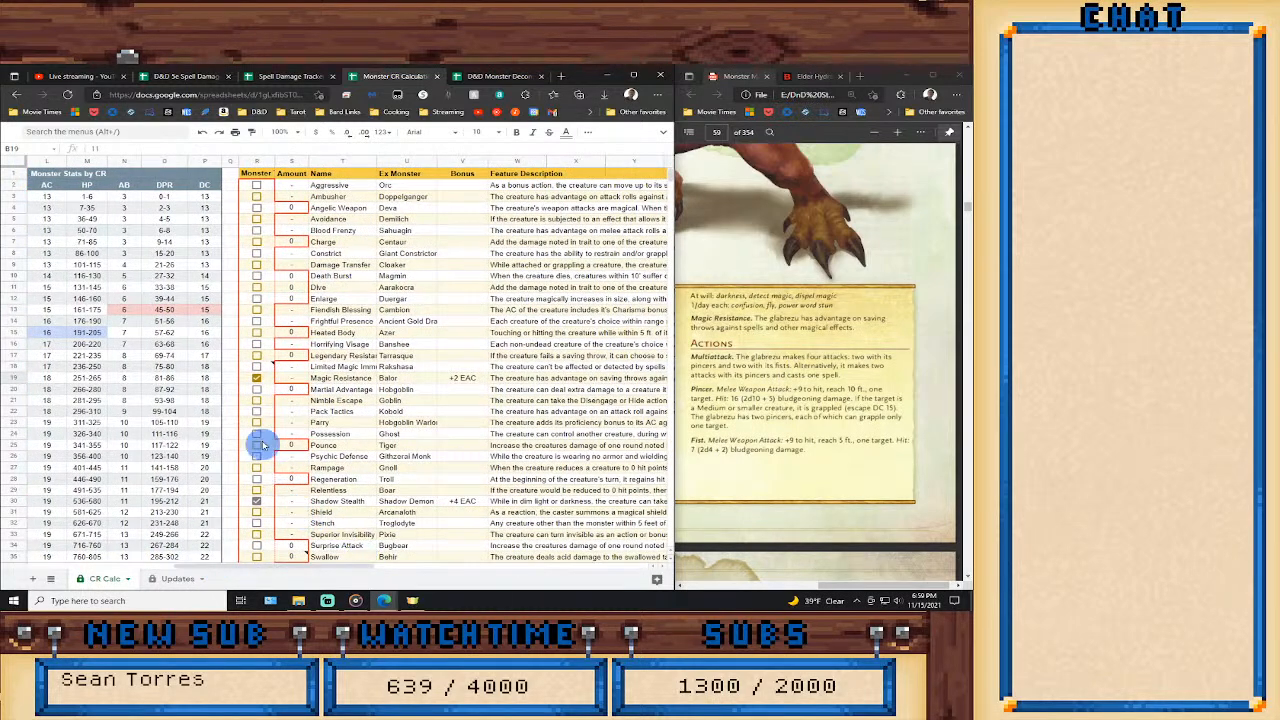
left_click(256, 502)
scroll(323, 543, "down", 4)
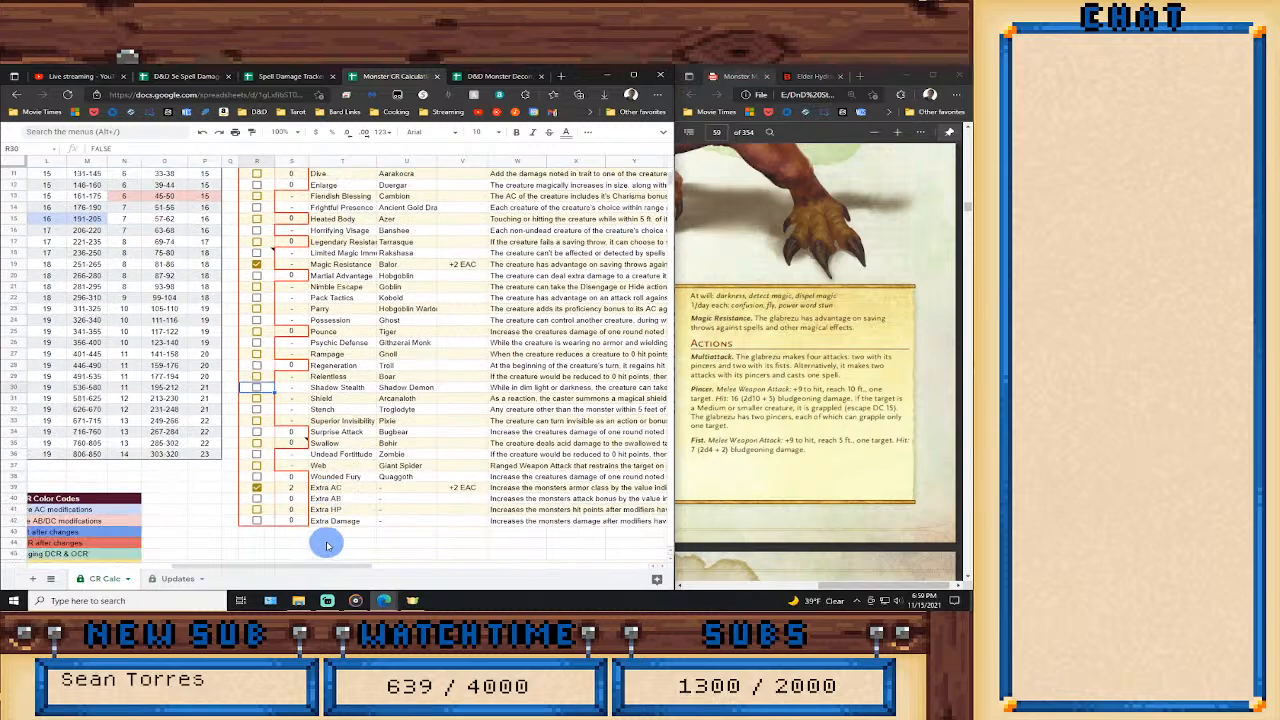
left_click(258, 463)
left_click_drag(305, 567, 177, 540)
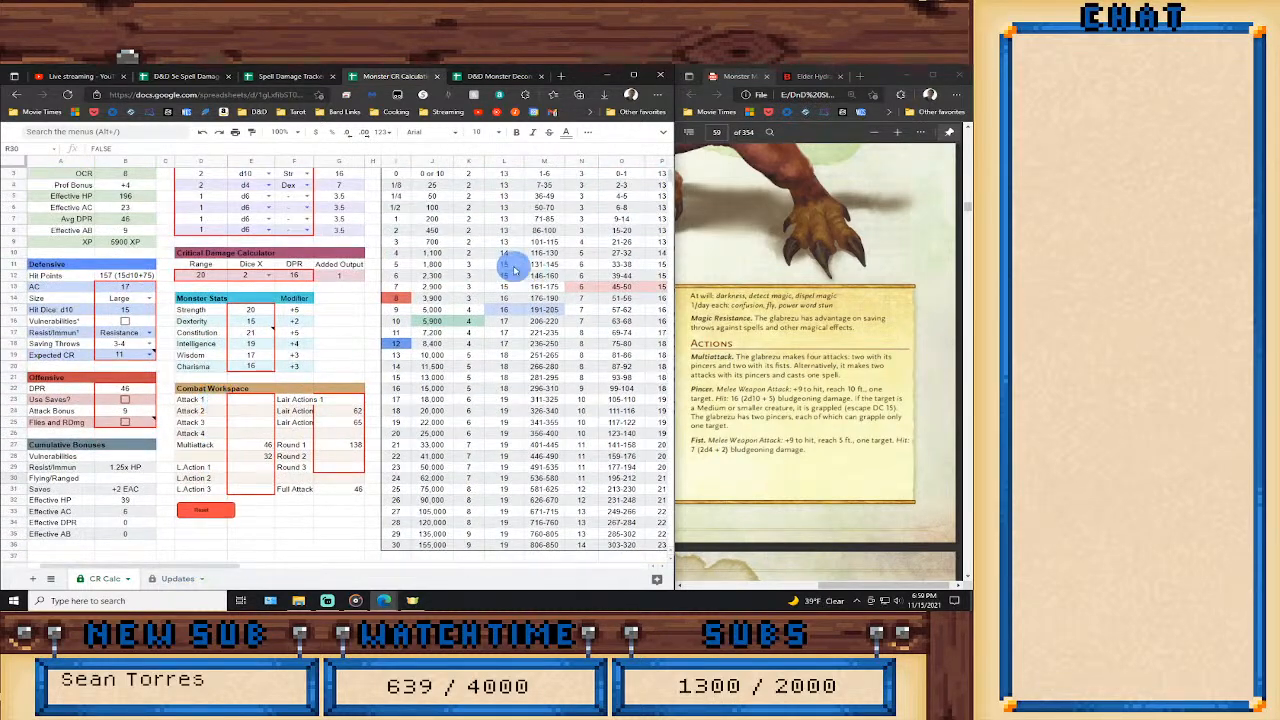
Switch to the D&D Monster Deconstruction Check List and mark the Glabrezu as evaluated with an x on the CR 9 sheet.
left_click(460, 77)
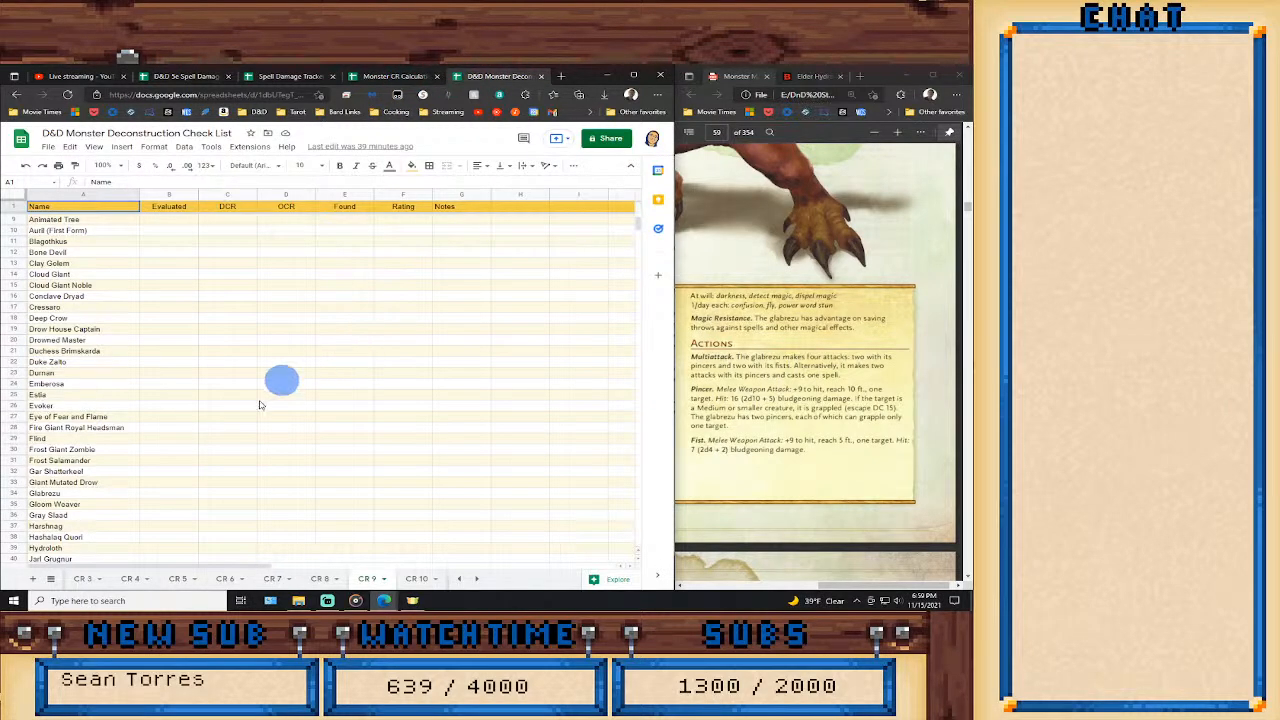
left_click(178, 491)
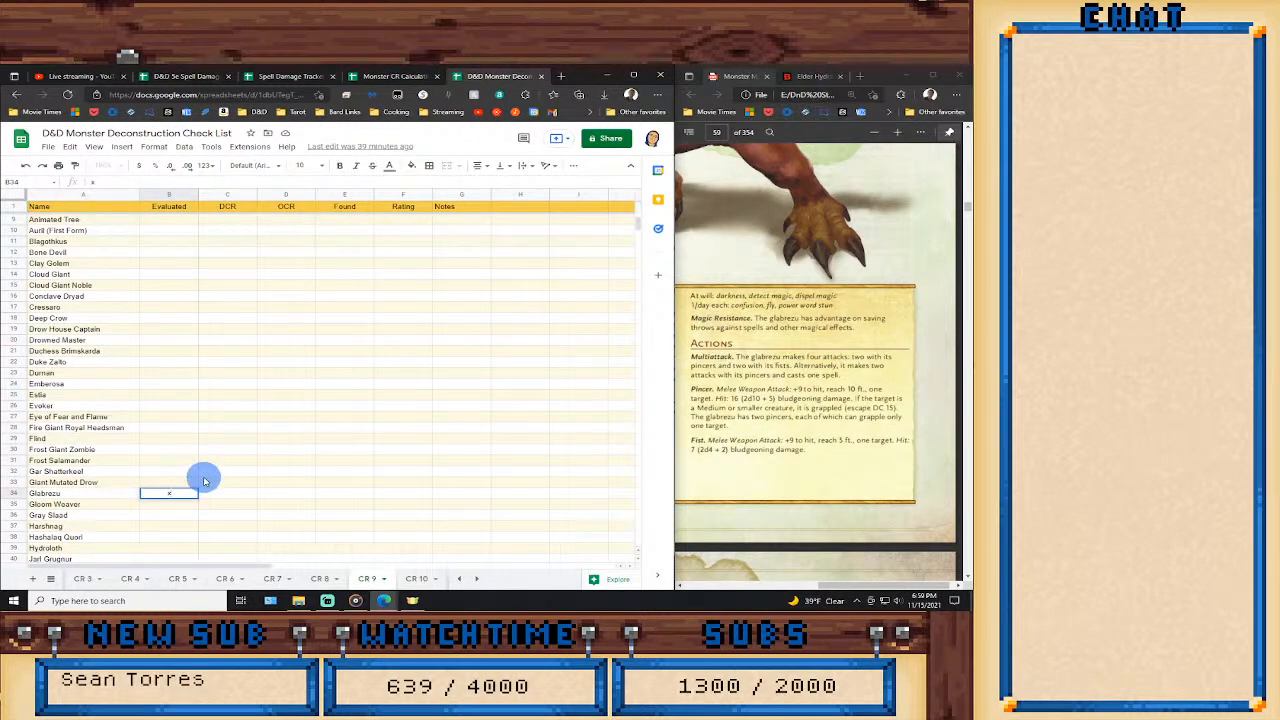
type("x")
key("Tab")
Check the Glabrezu's ratings in the CR calculator and record DCR 12, OCR 8 and Found 10 in its checklist row.
left_click(388, 77)
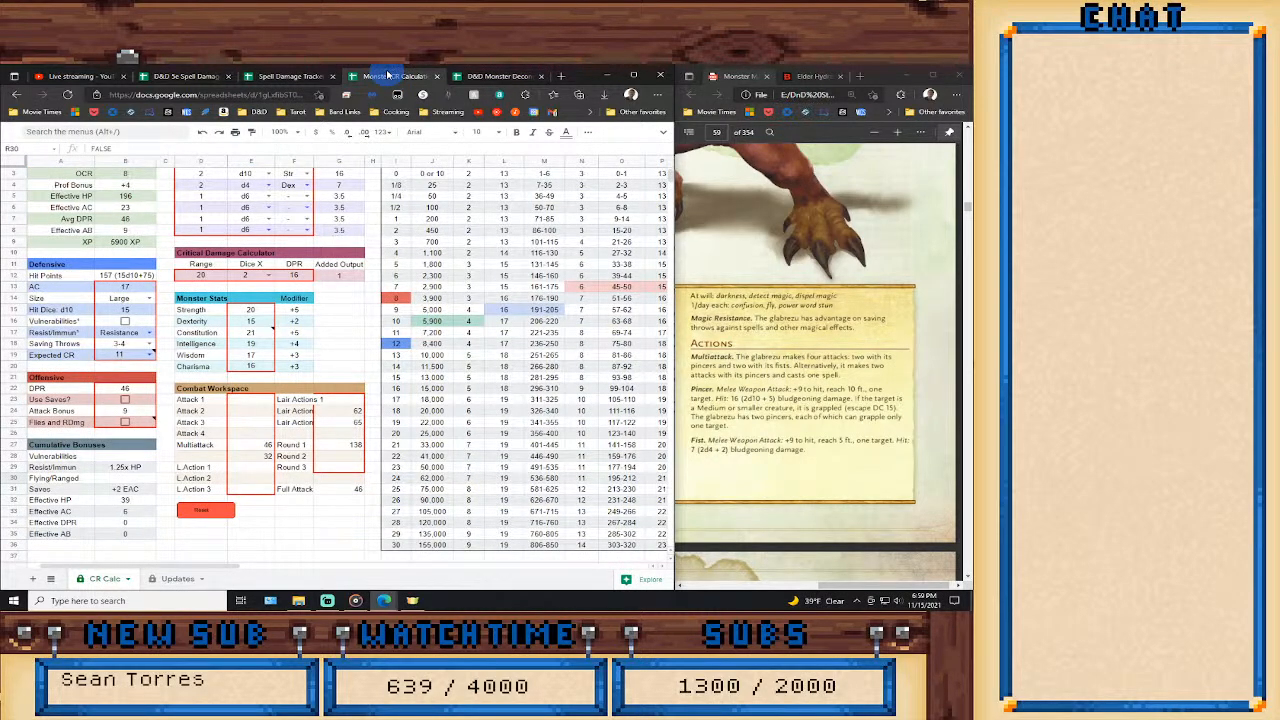
left_click(496, 76)
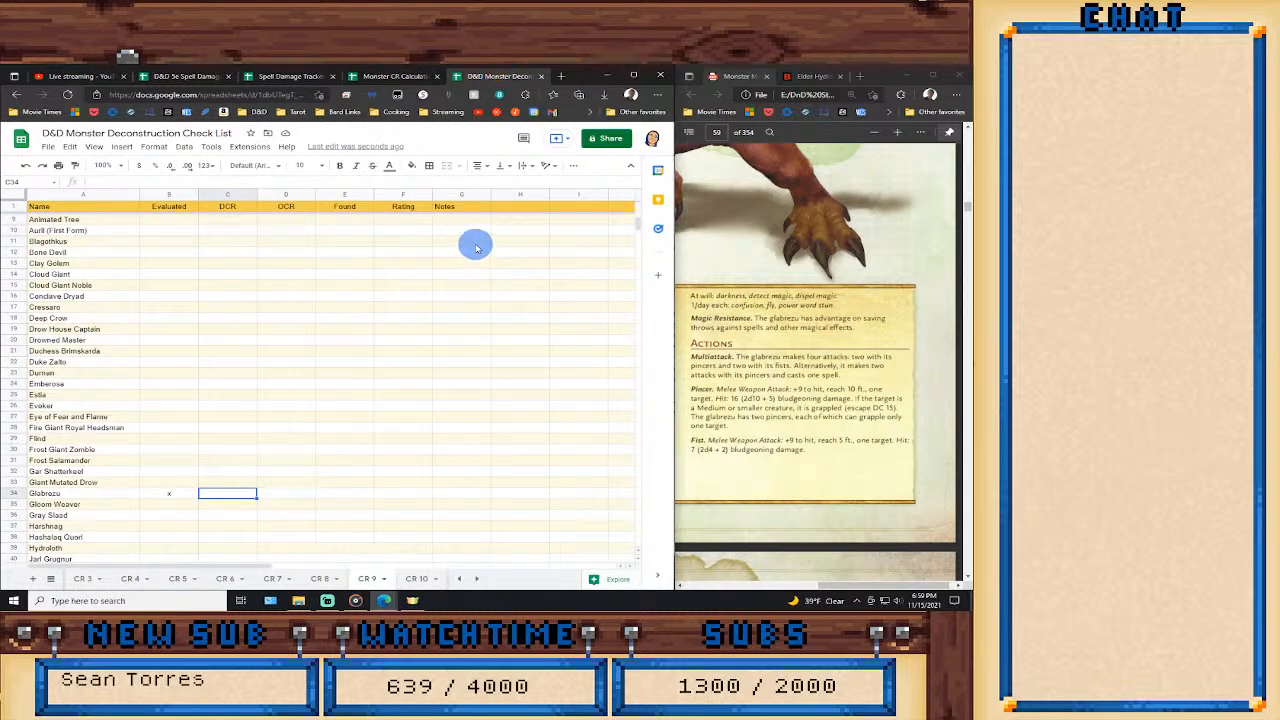
type("12")
key("Tab")
type("8")
key("Tab")
type("10")
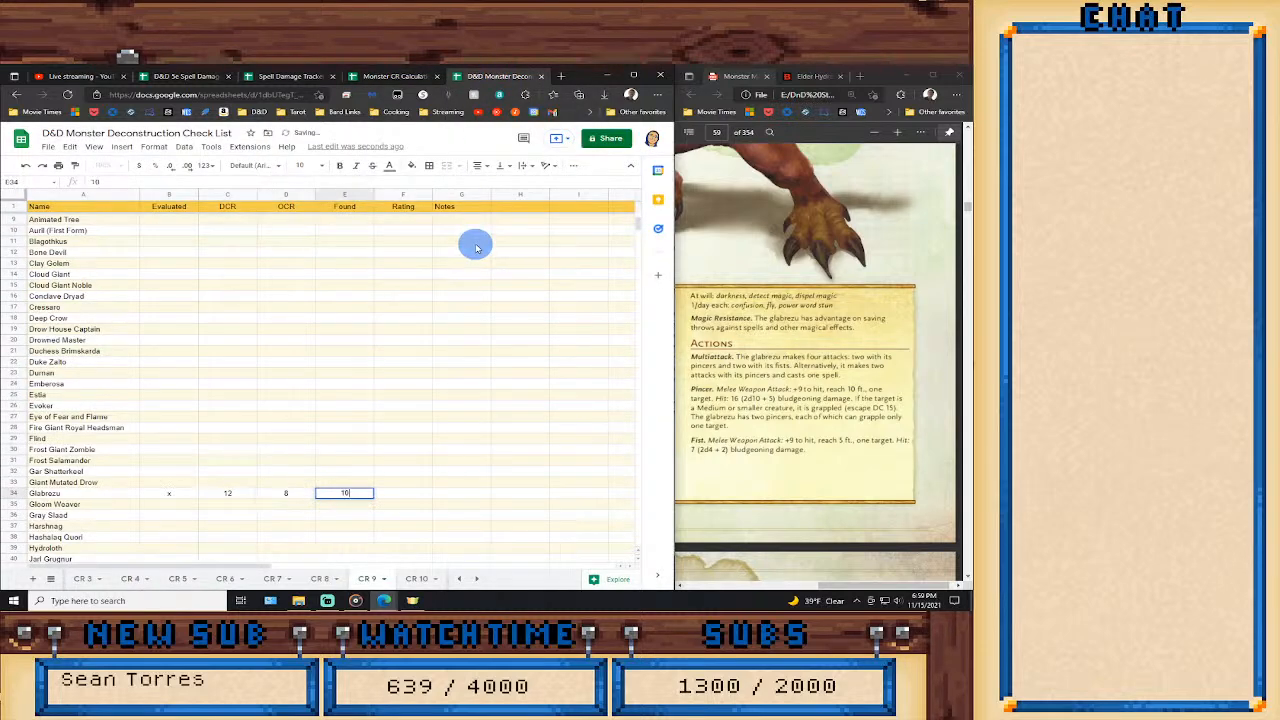
key("Tab")
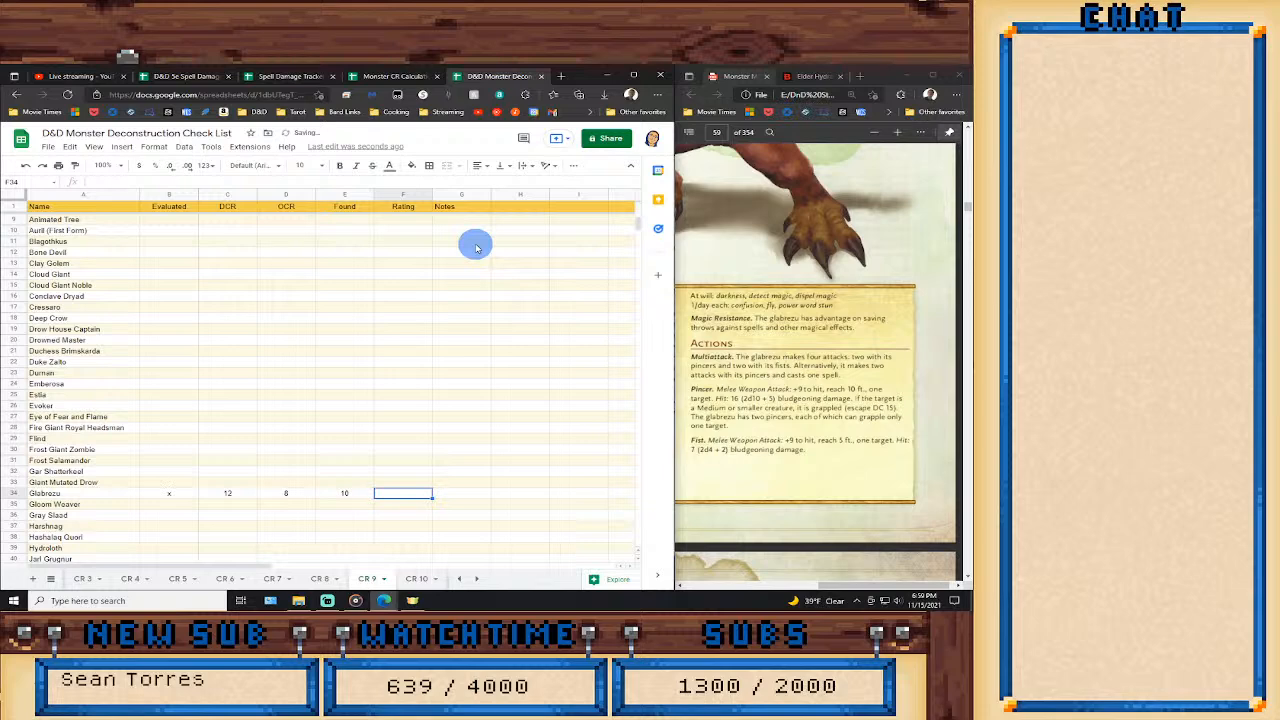
Rate the Glabrezu as Underrated and add the note "Darkness CR 11, PWStun CR 14".
type("Underrated")
key("Tab")
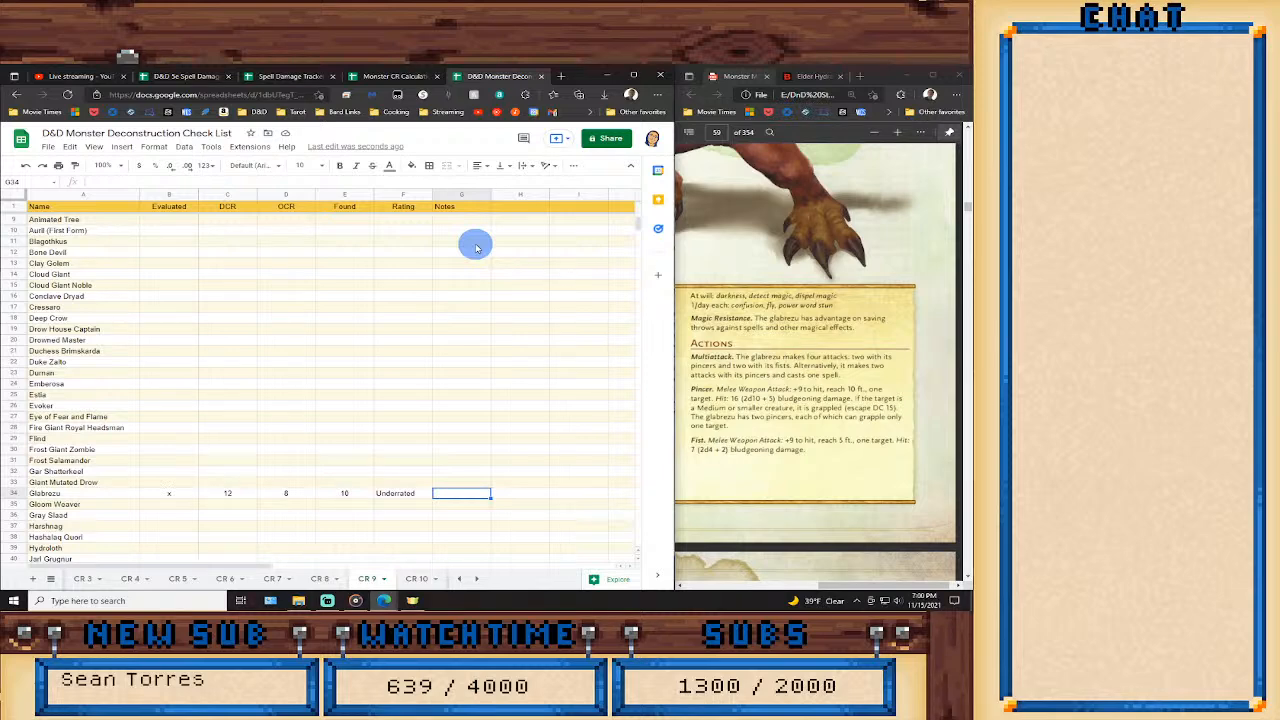
type("Darkness CR")
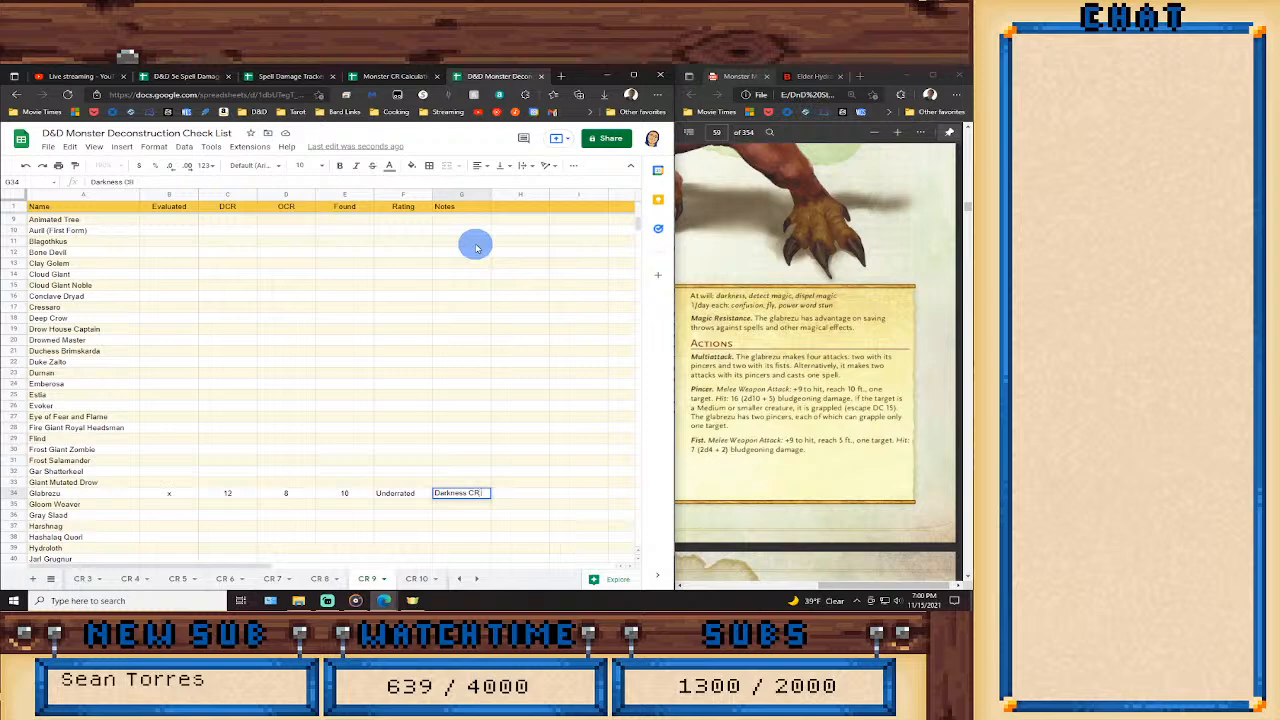
type(" 11, PWStun CR 14")
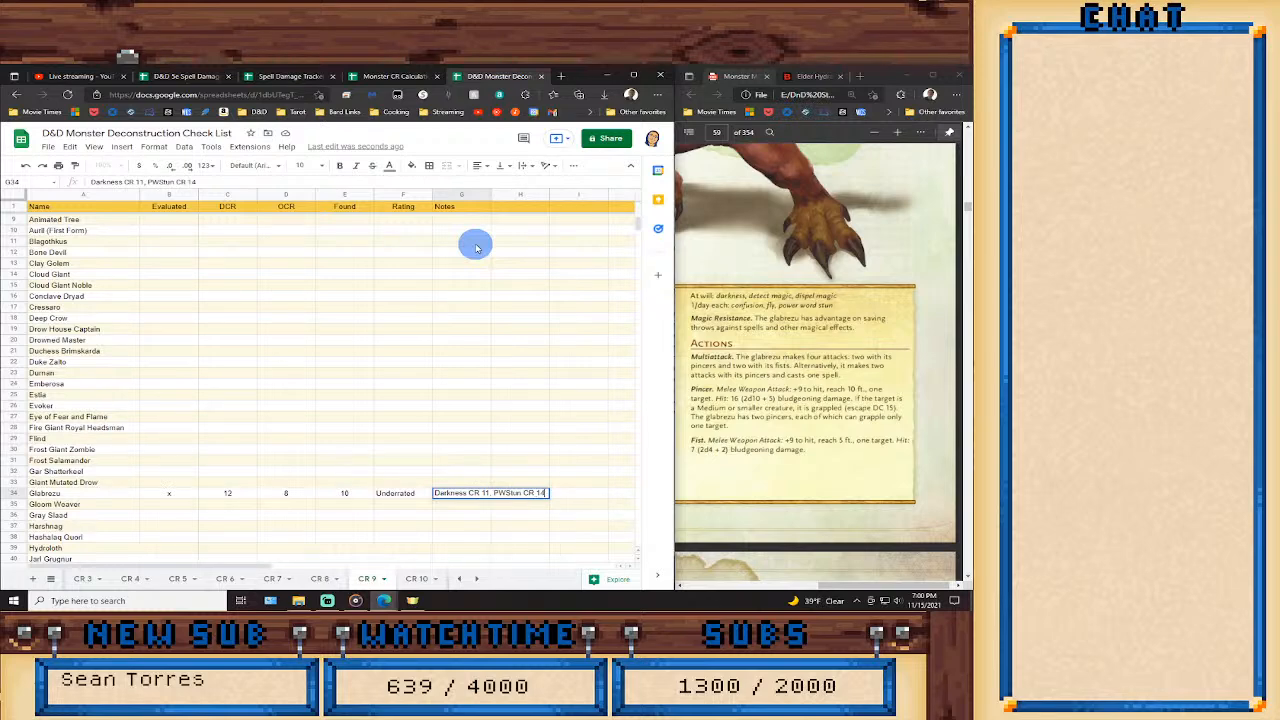
key("Return")
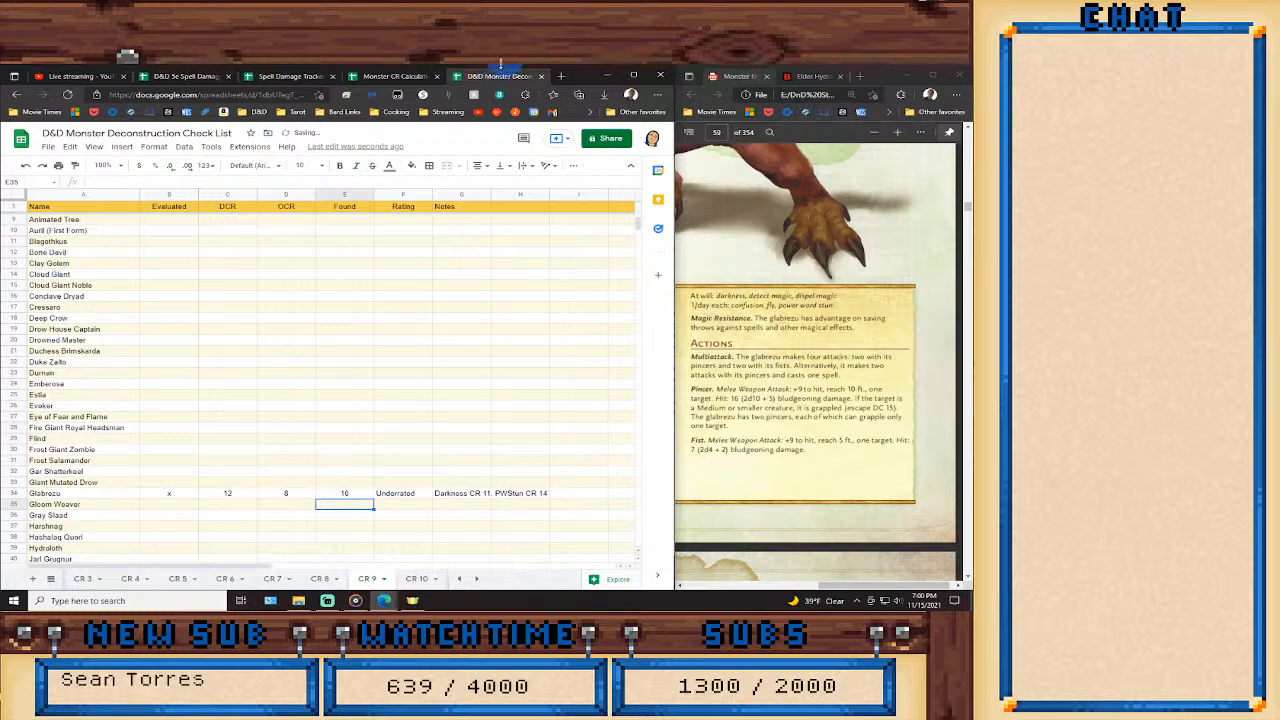
Switch to Streamlabs OBS and activate the Offline scene.
left_click(325, 602)
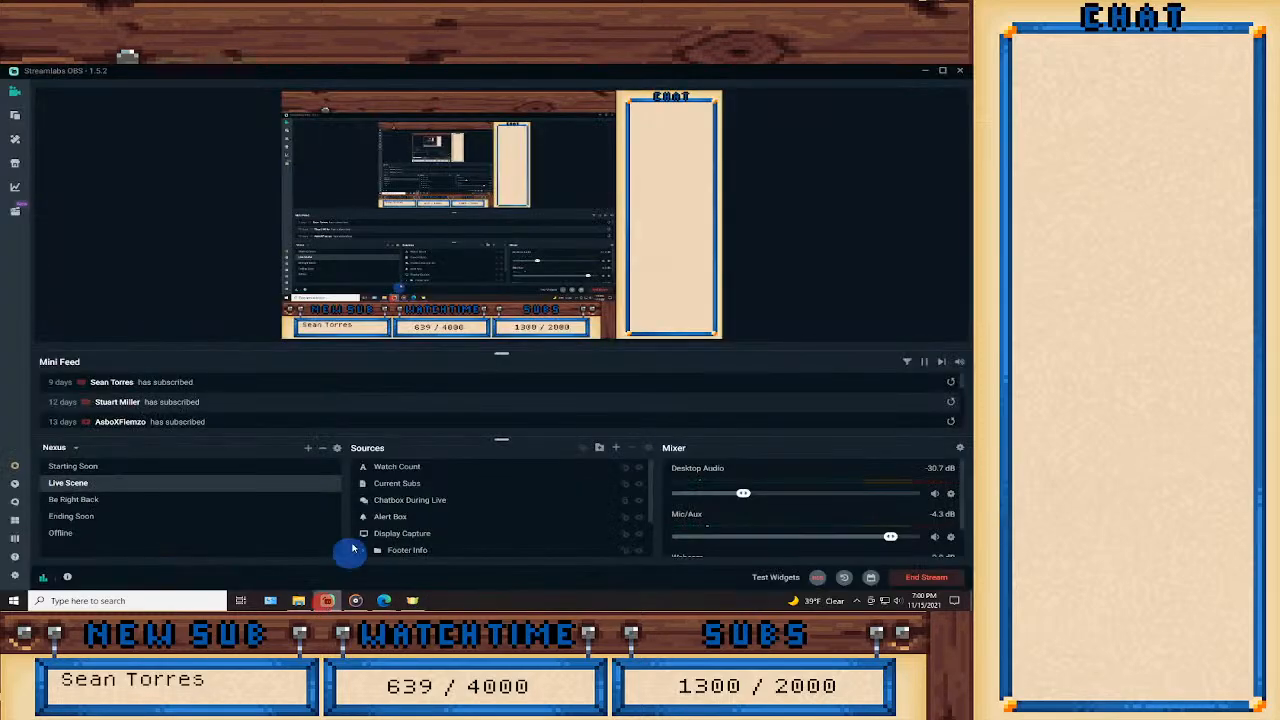
left_click(100, 531)
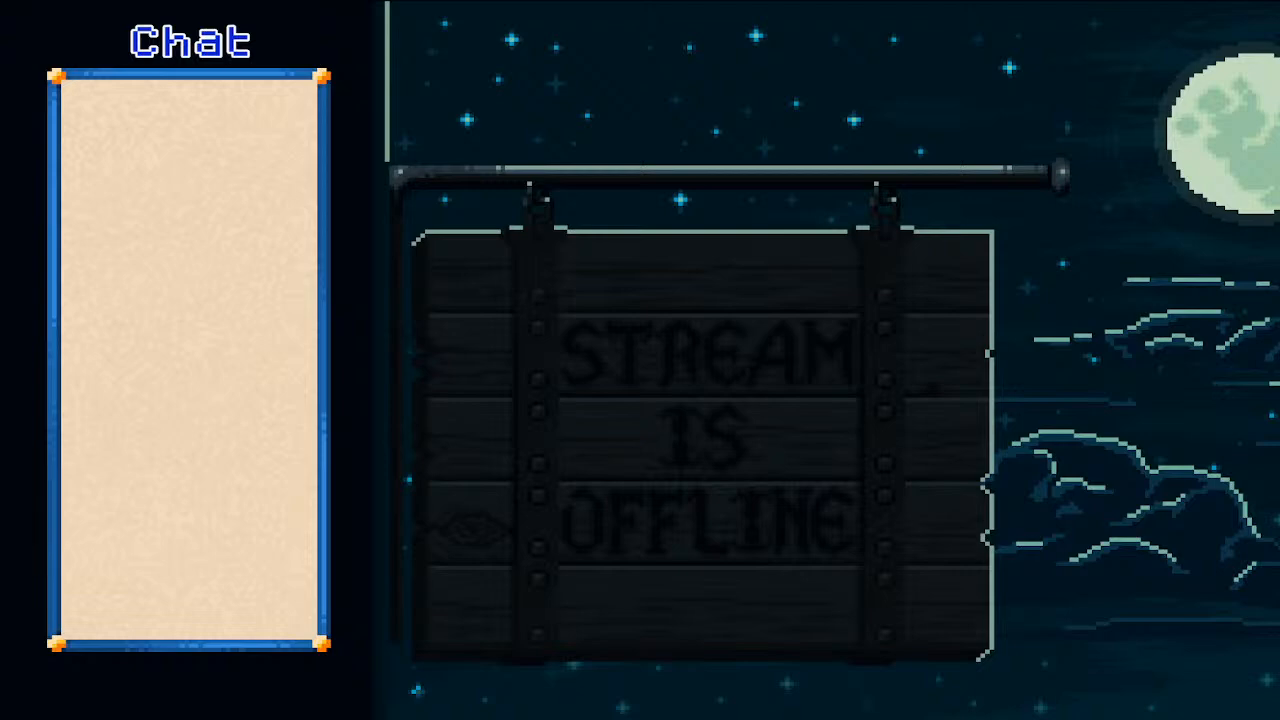